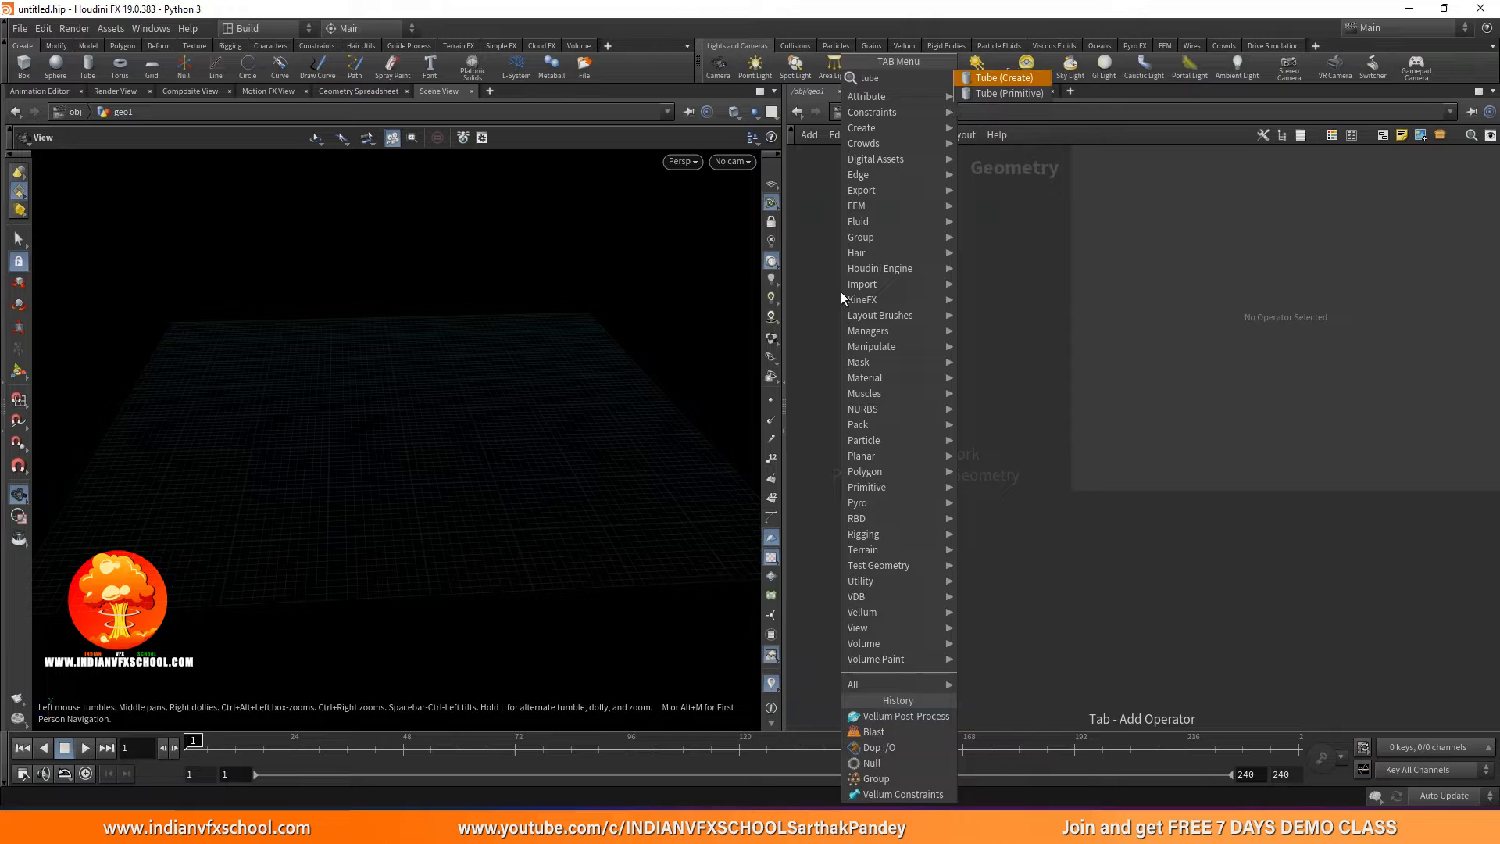
Add a polygon Tube with 50 rows and 50 columns, and rotate it 90 degrees about X.
mouse_move(392, 422)
mouse_down()
mouse_move(472, 412)
mouse_move(412, 425)
mouse_up()
drag(1327, 389, 1491, 408)
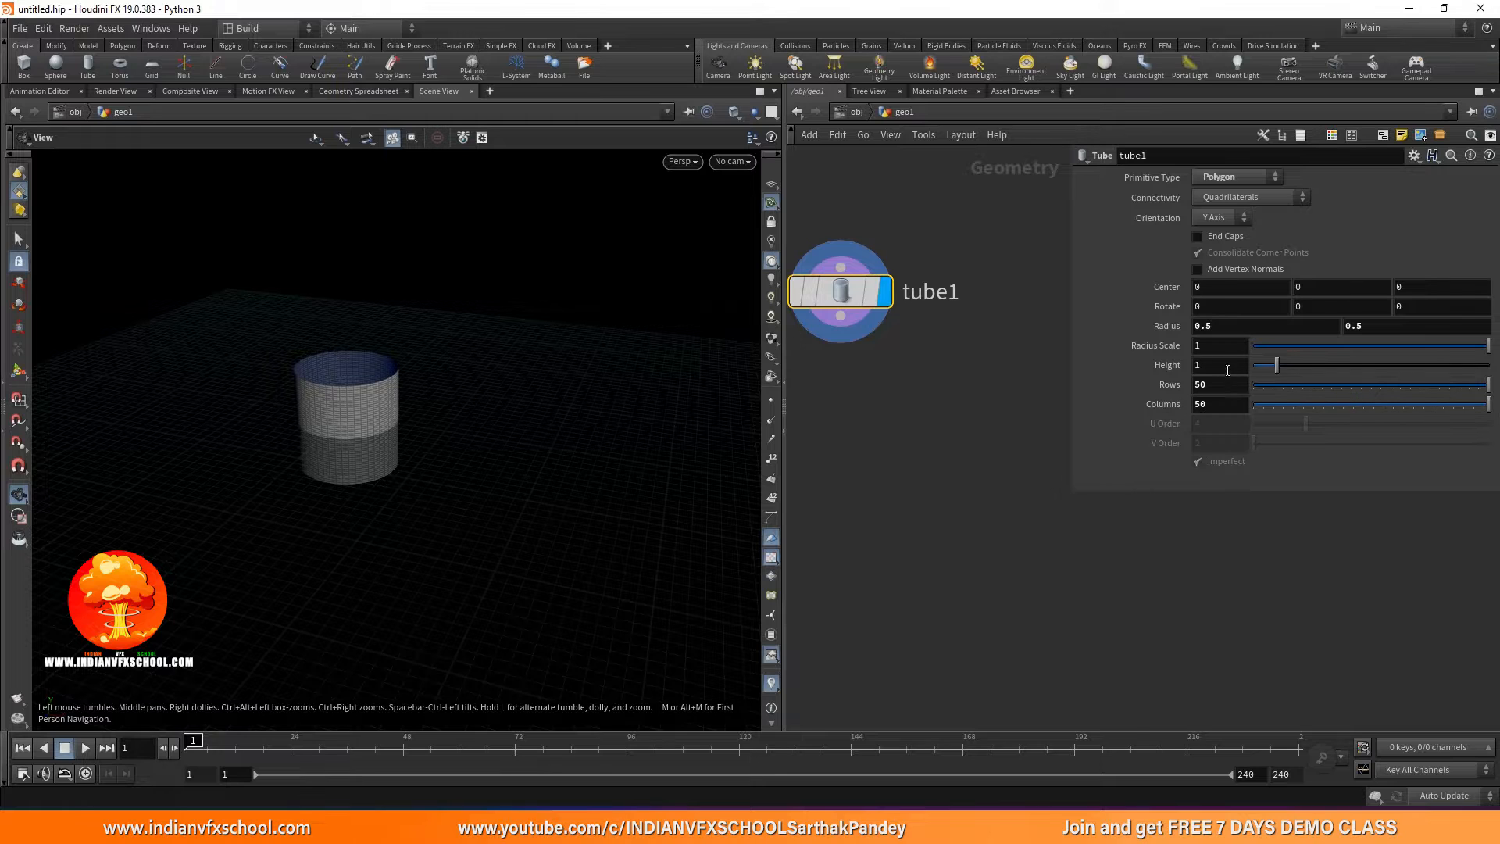
mouse_move(1216, 326)
middle_down()
mouse_move(1278, 308)
mouse_move(1223, 307)
middle_up()
click(1224, 308)
text(90)
key(Return)
drag(485, 425, 312, 425)
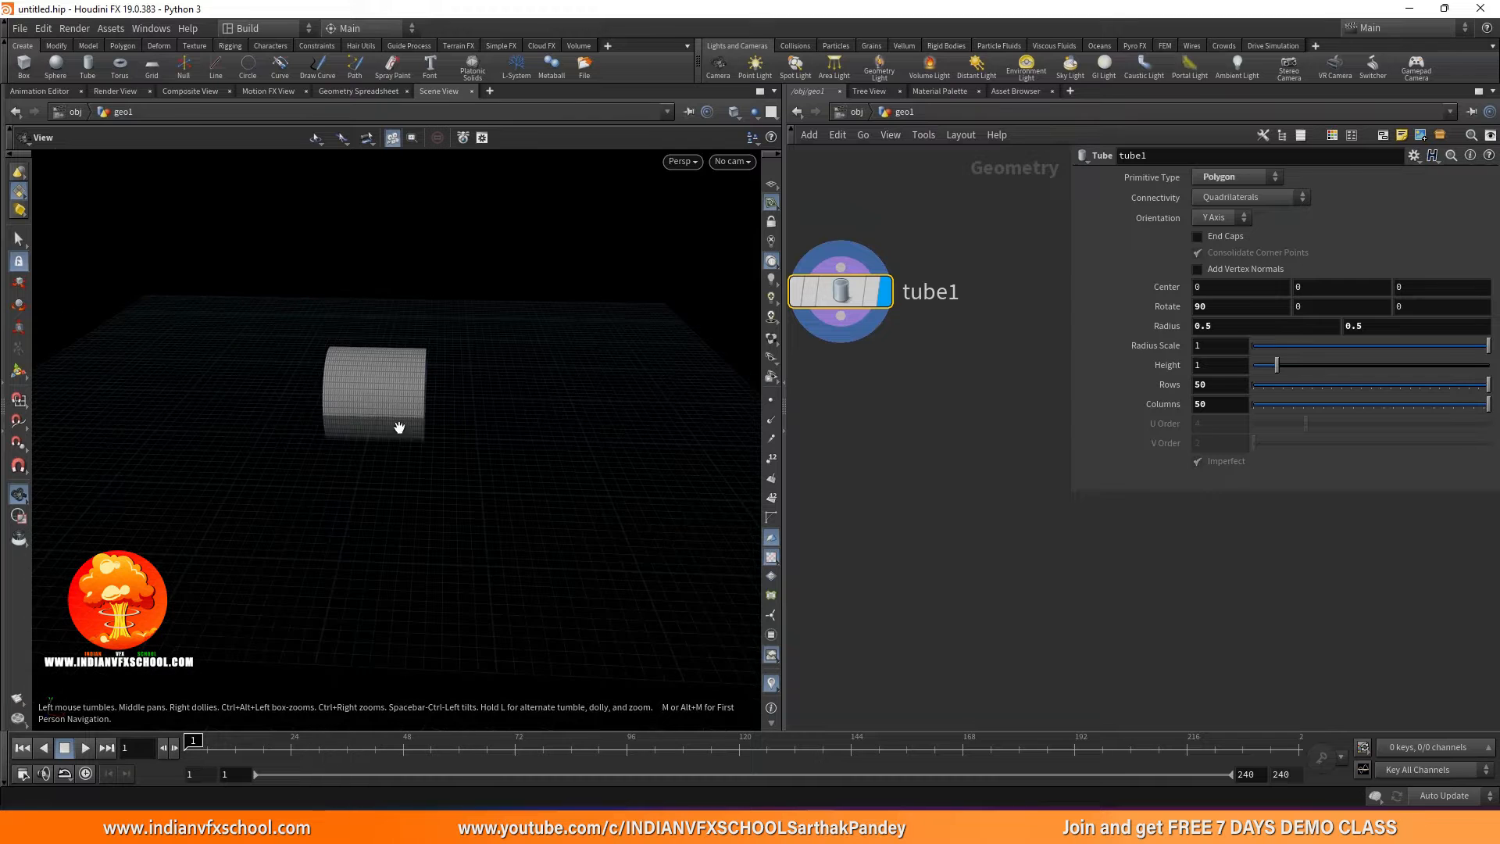
Shape the tube into a thin raised ring with radius scale 0.578, height 0.13 and Y center 2.8.
drag(1442, 351, 1379, 357)
drag(1277, 370, 1257, 368)
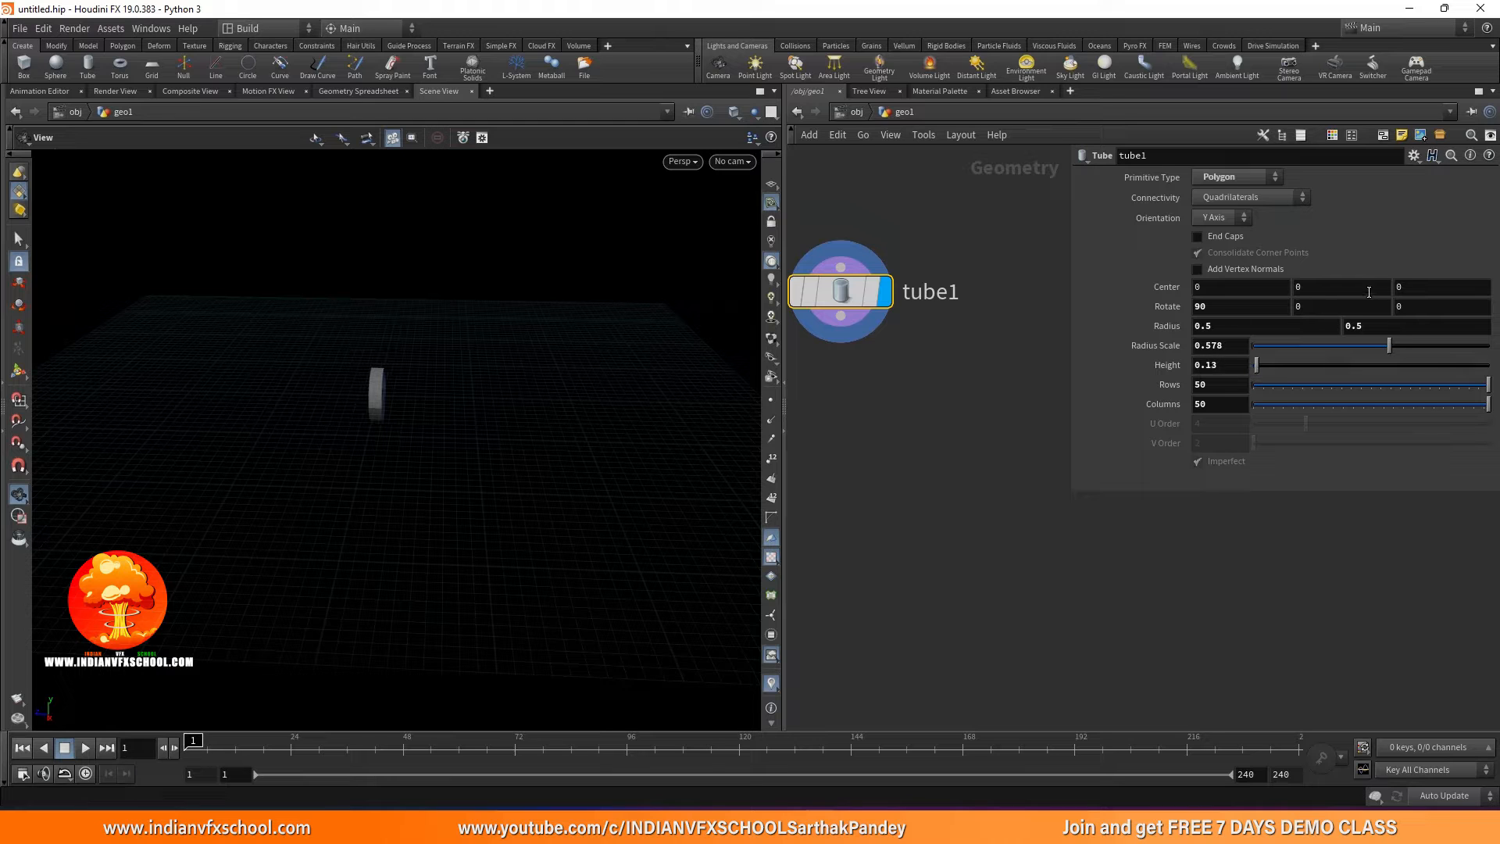
middle_drag(1329, 288, 1337, 293)
right_drag(565, 389, 492, 486)
drag(493, 485, 539, 429)
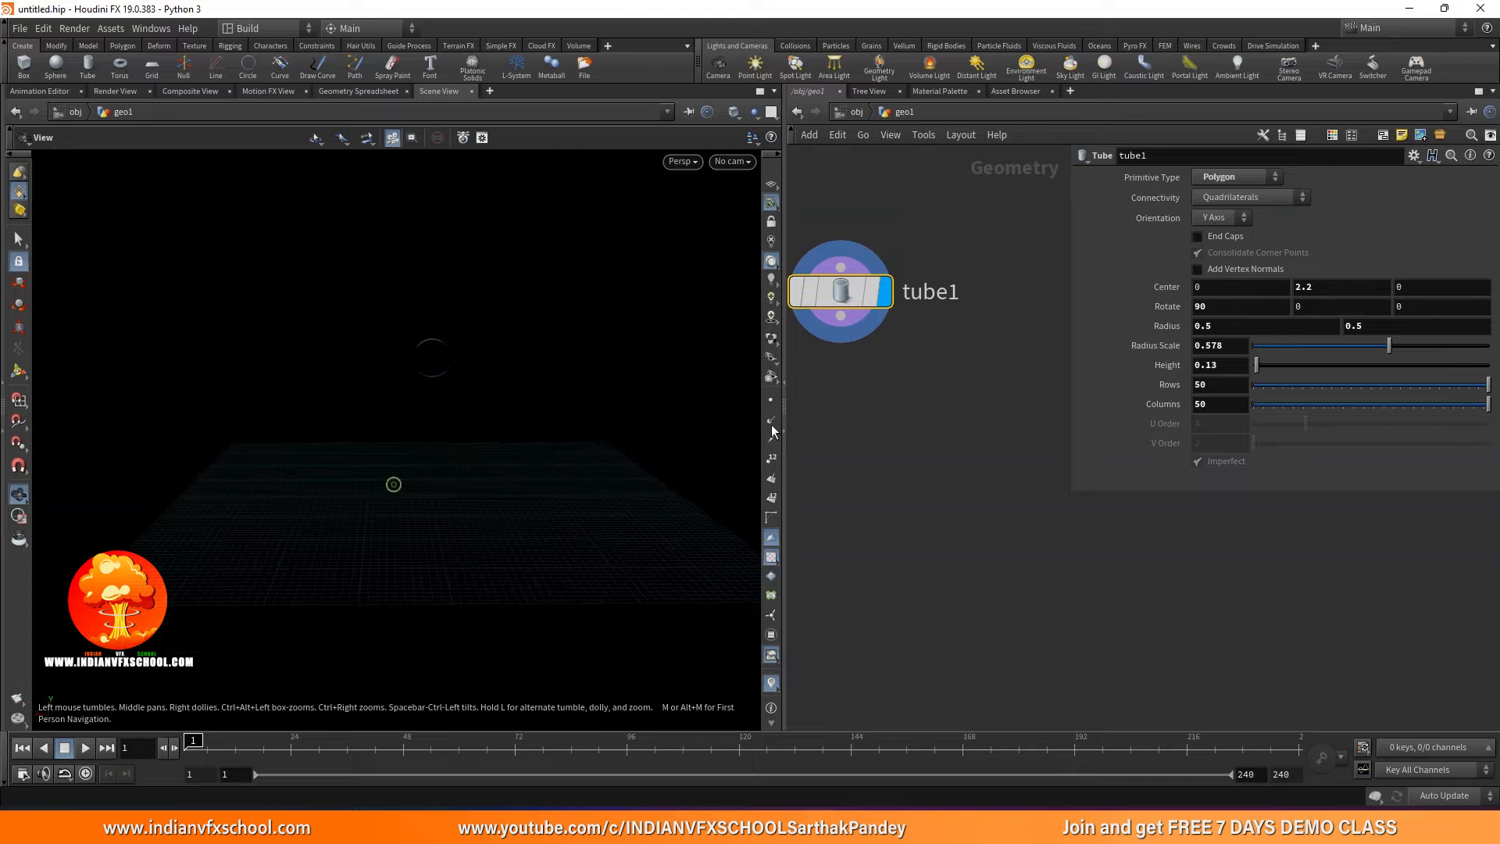
middle_drag(1305, 283, 1344, 285)
drag(494, 423, 542, 362)
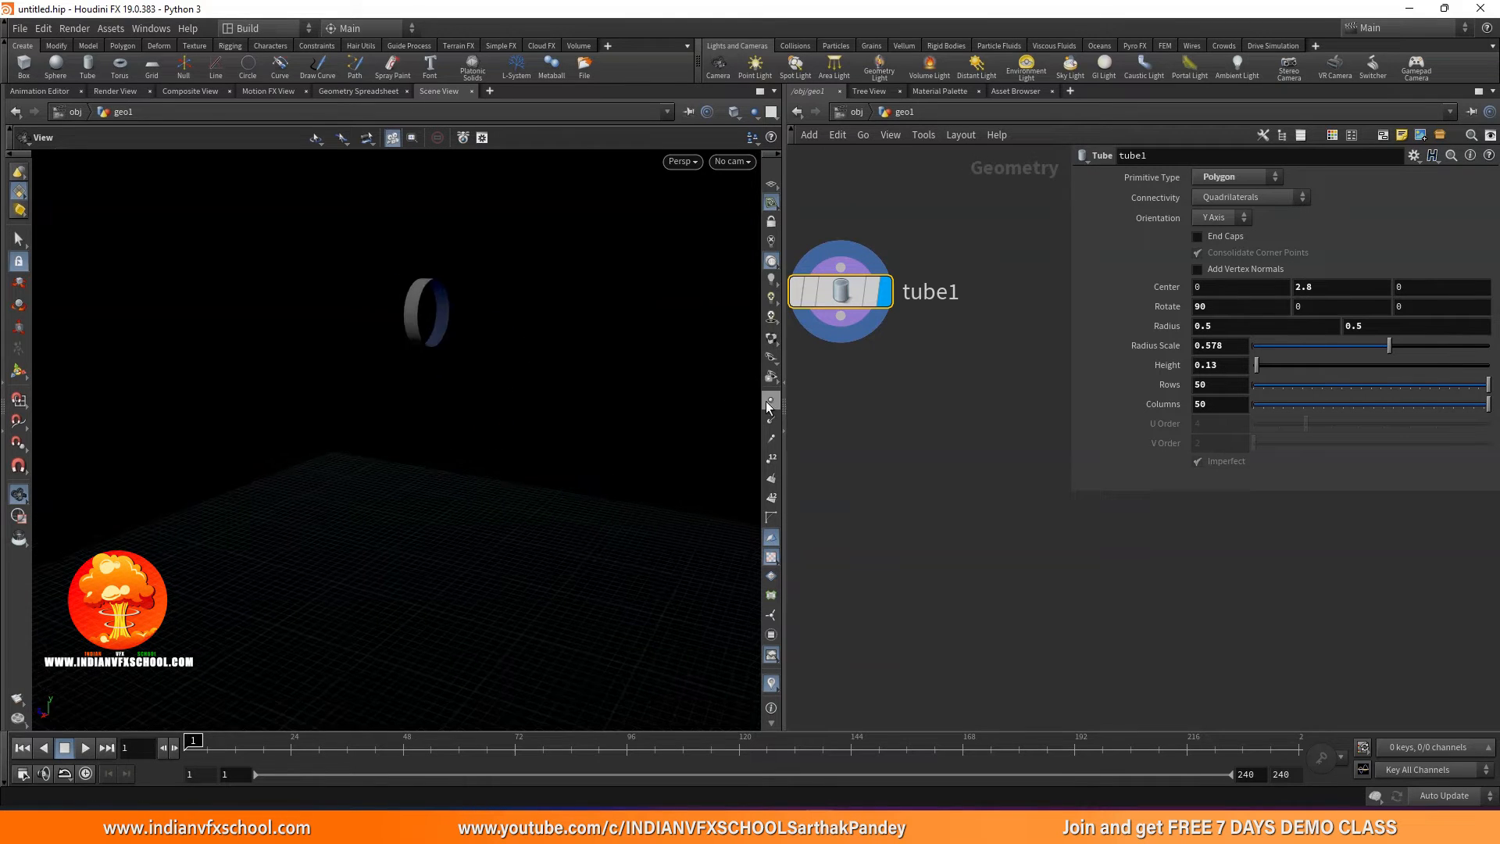
Examine the ring's shape and its height above the grid from several angles and distances.
scroll(898, 382, down, 2)
scroll(897, 379, up, 3)
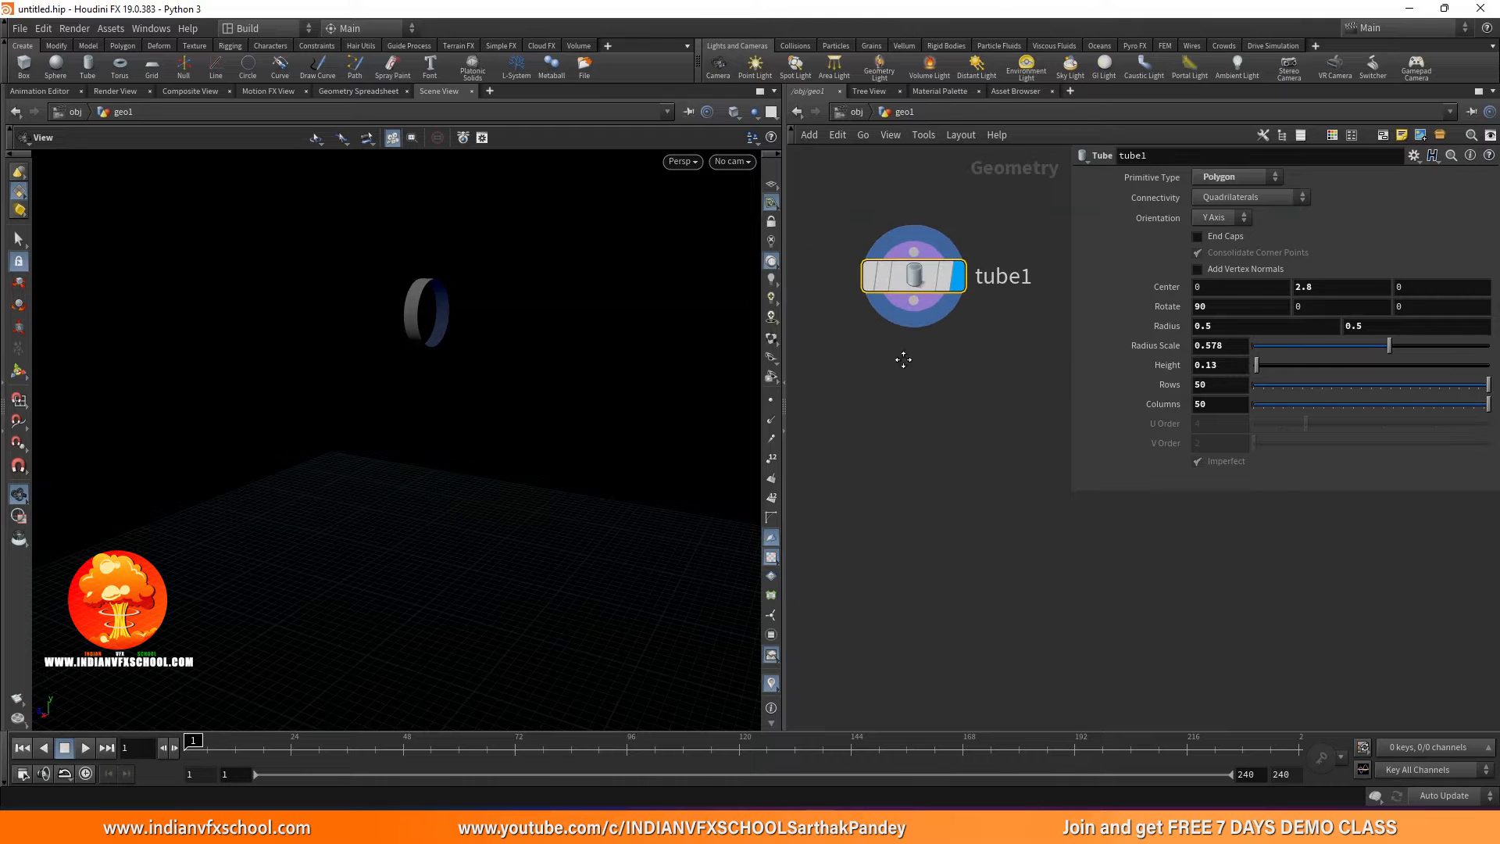
drag(497, 417, 368, 414)
middle_drag(346, 373, 335, 461)
drag(365, 445, 385, 357)
scroll(374, 403, up, 5)
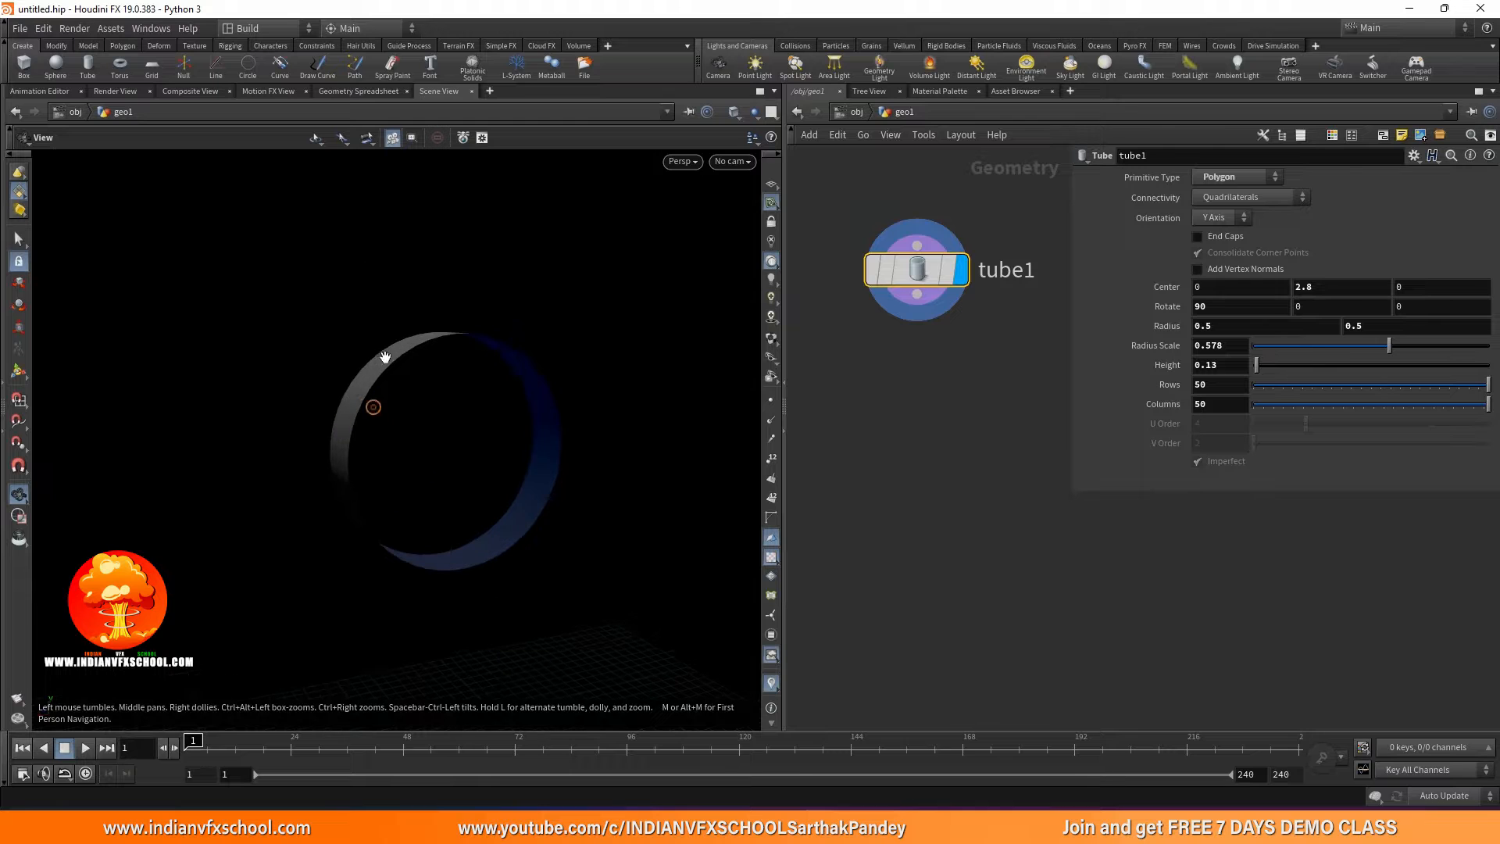
scroll(584, 324, down, 5)
mouse_move(508, 503)
mouse_down()
mouse_move(470, 485)
mouse_move(523, 494)
mouse_up()
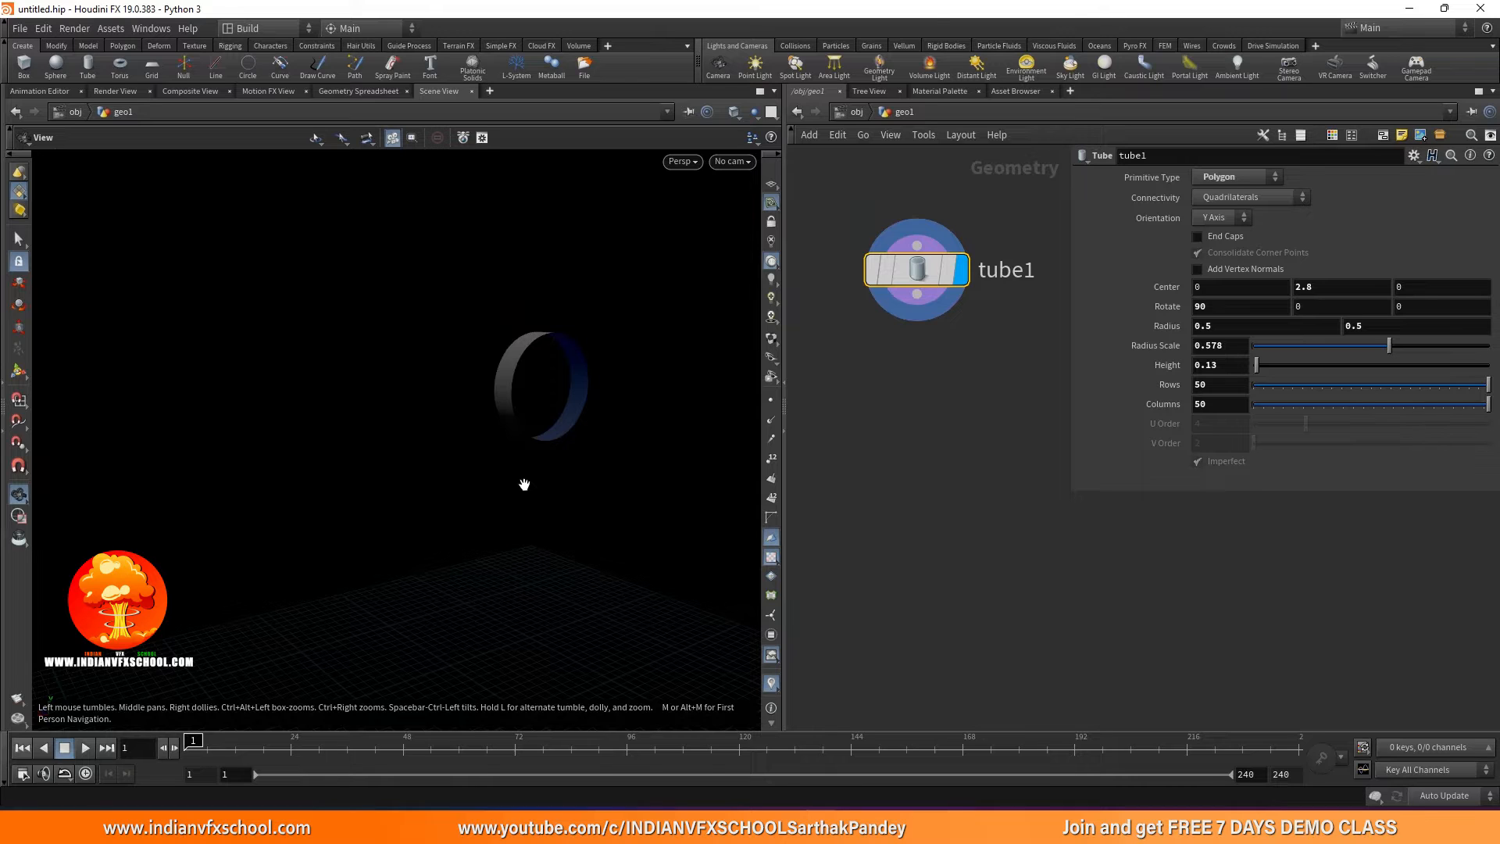
Add a Facet node fed by tube1, align it below the tube and make it the displayed node.
scroll(921, 404, down, 2)
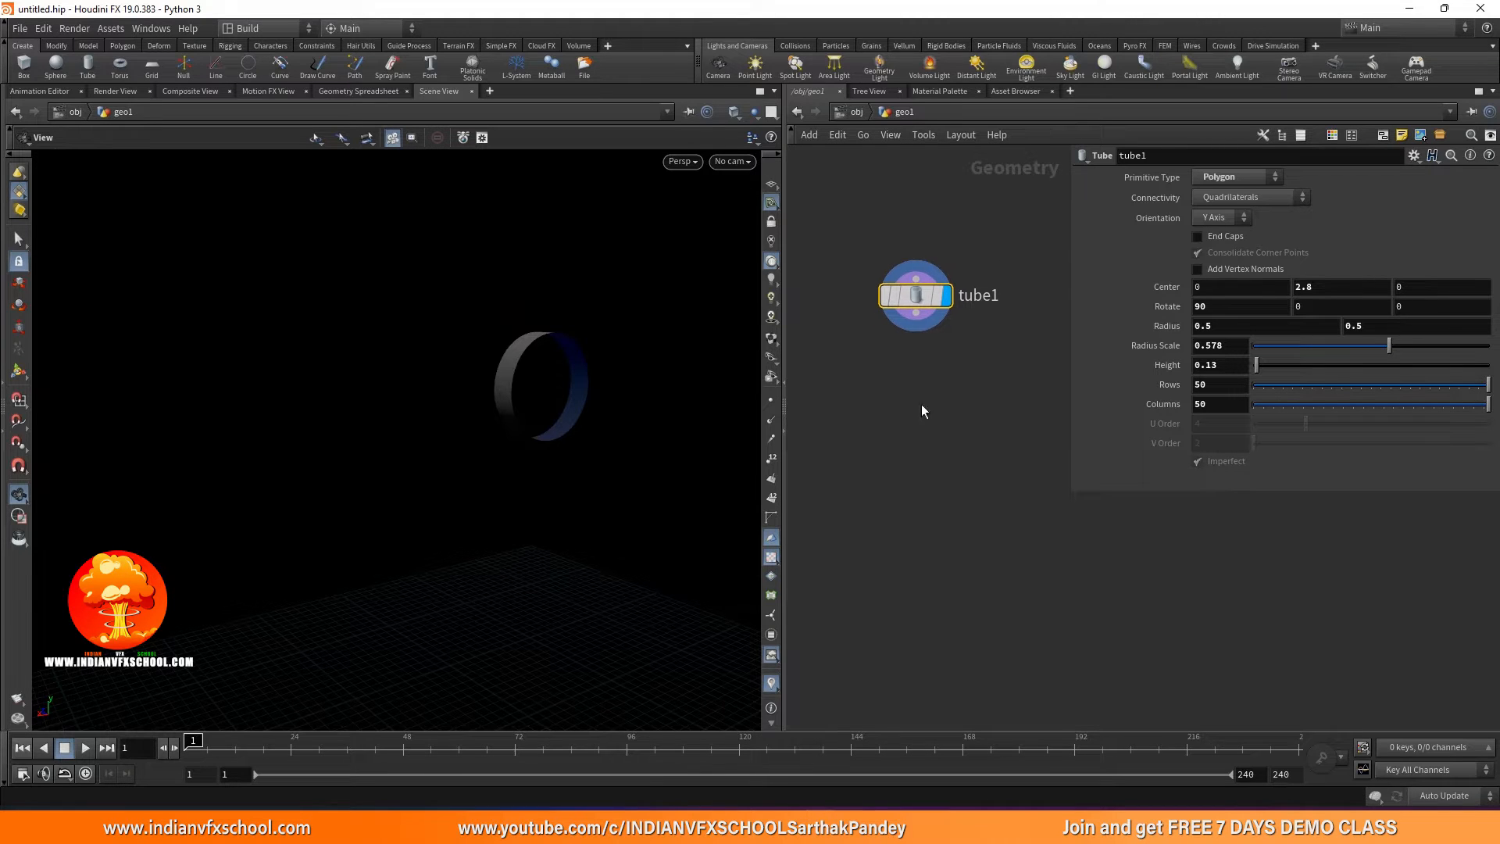
drag(916, 312, 873, 437)
text(facet)
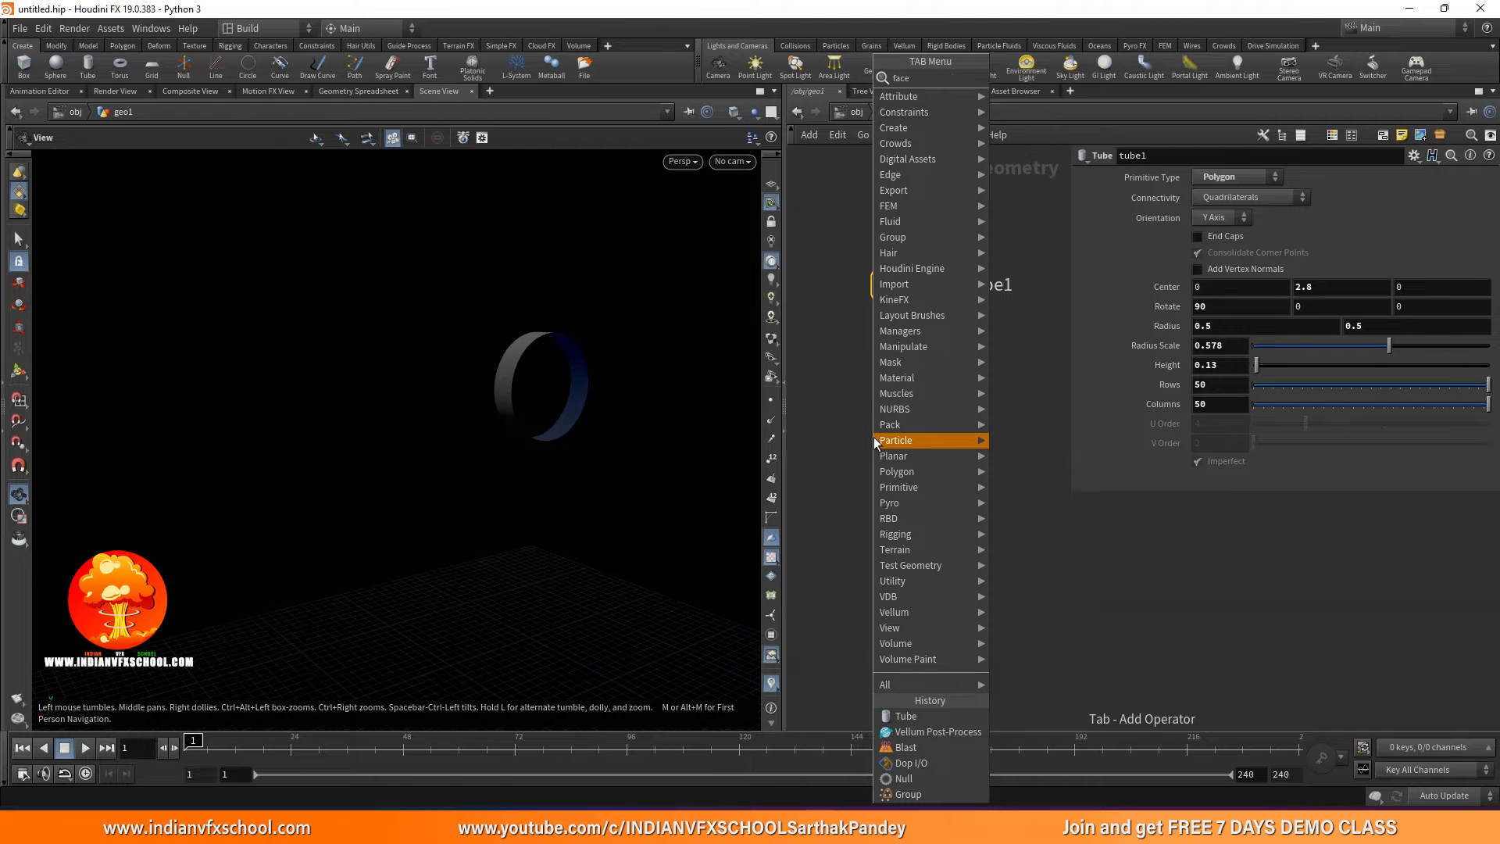
click(1015, 79)
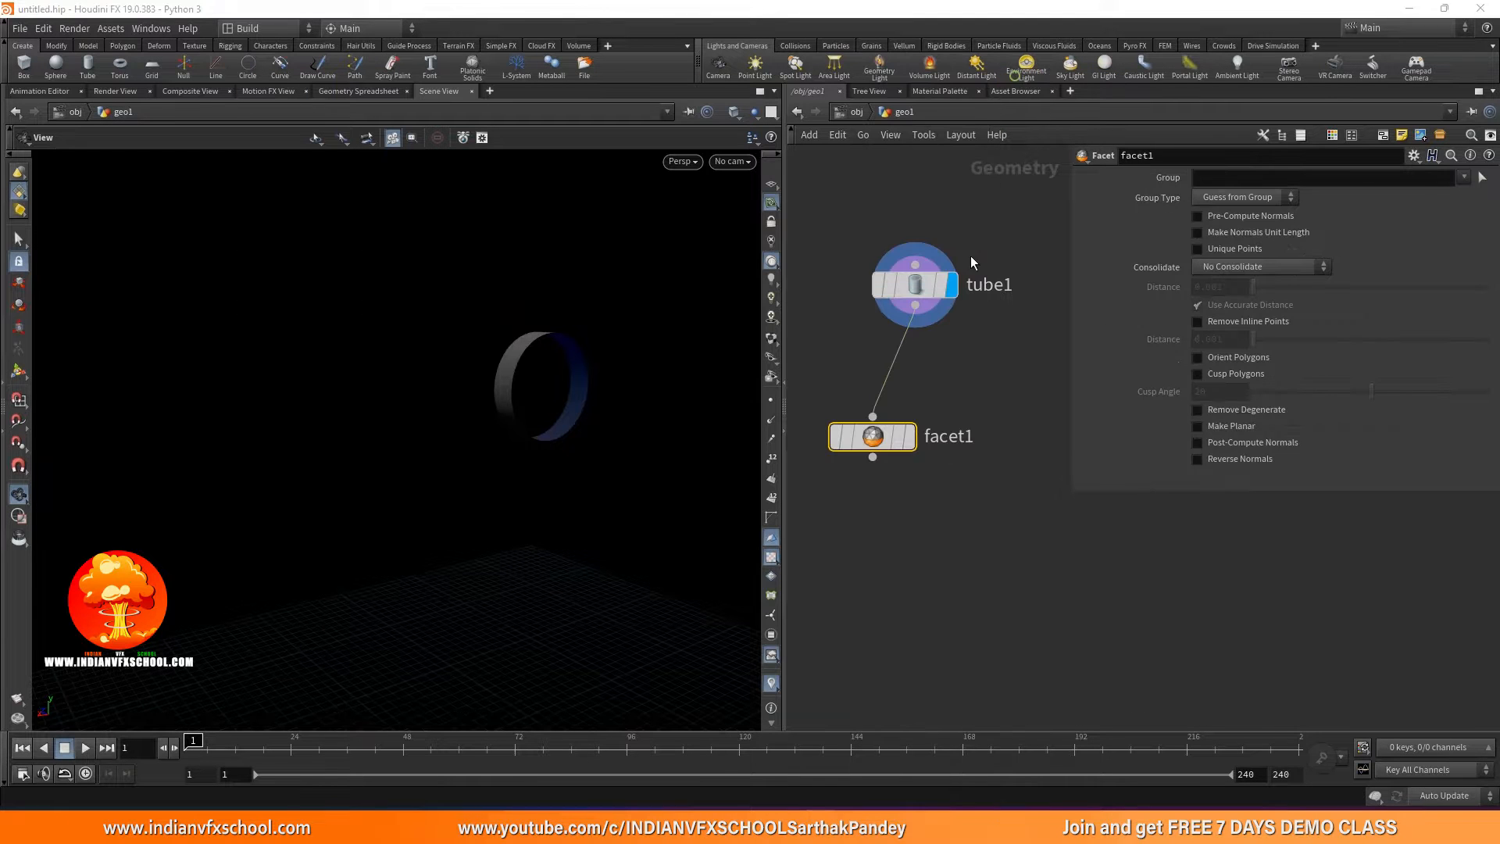
click(910, 436)
drag(882, 436, 925, 430)
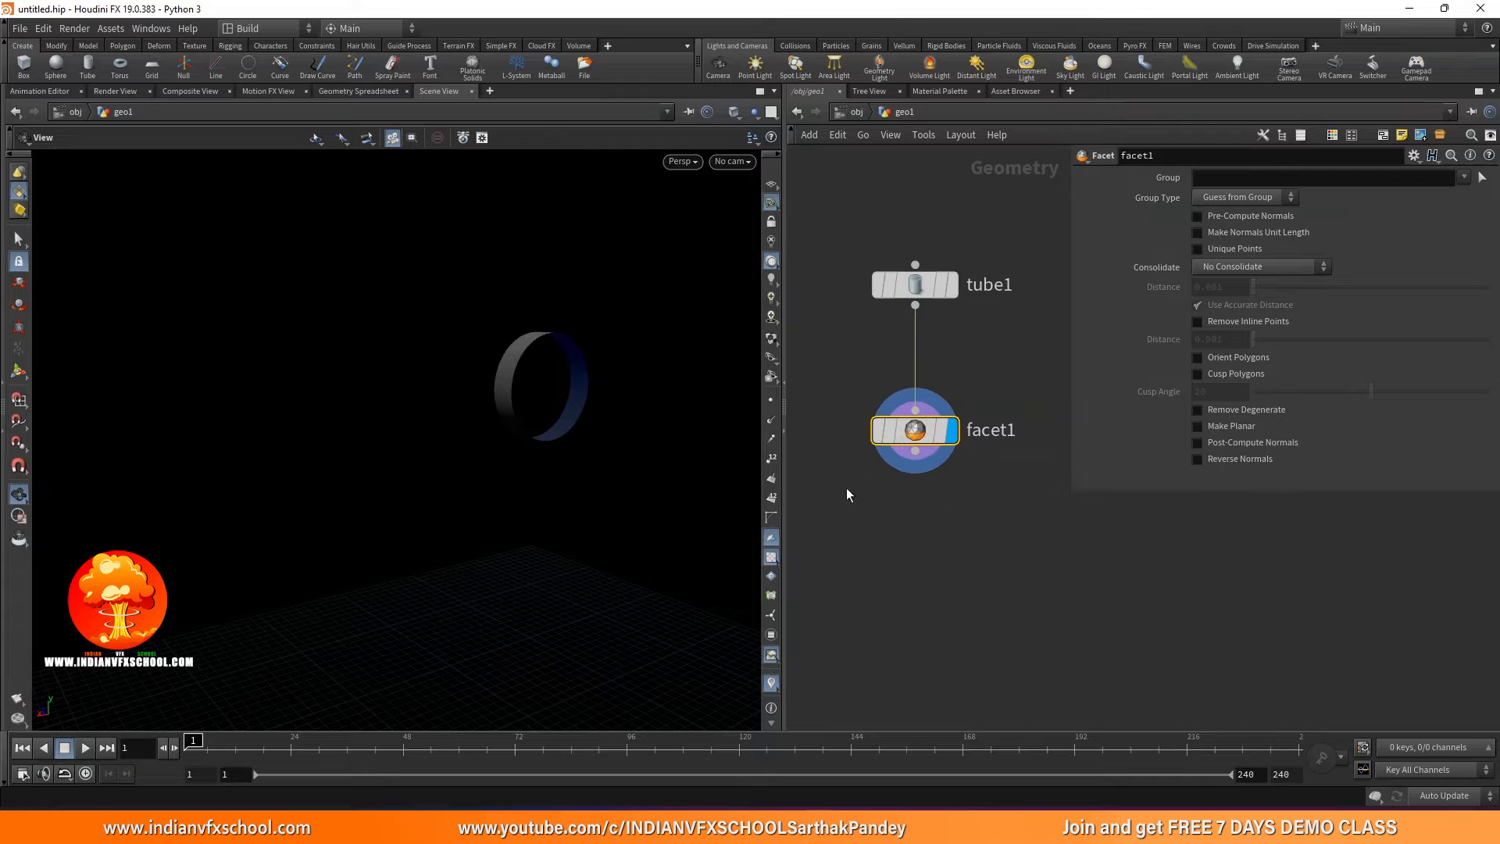
Display tube1 and check whether the viewport shows point normals on it.
click(927, 283)
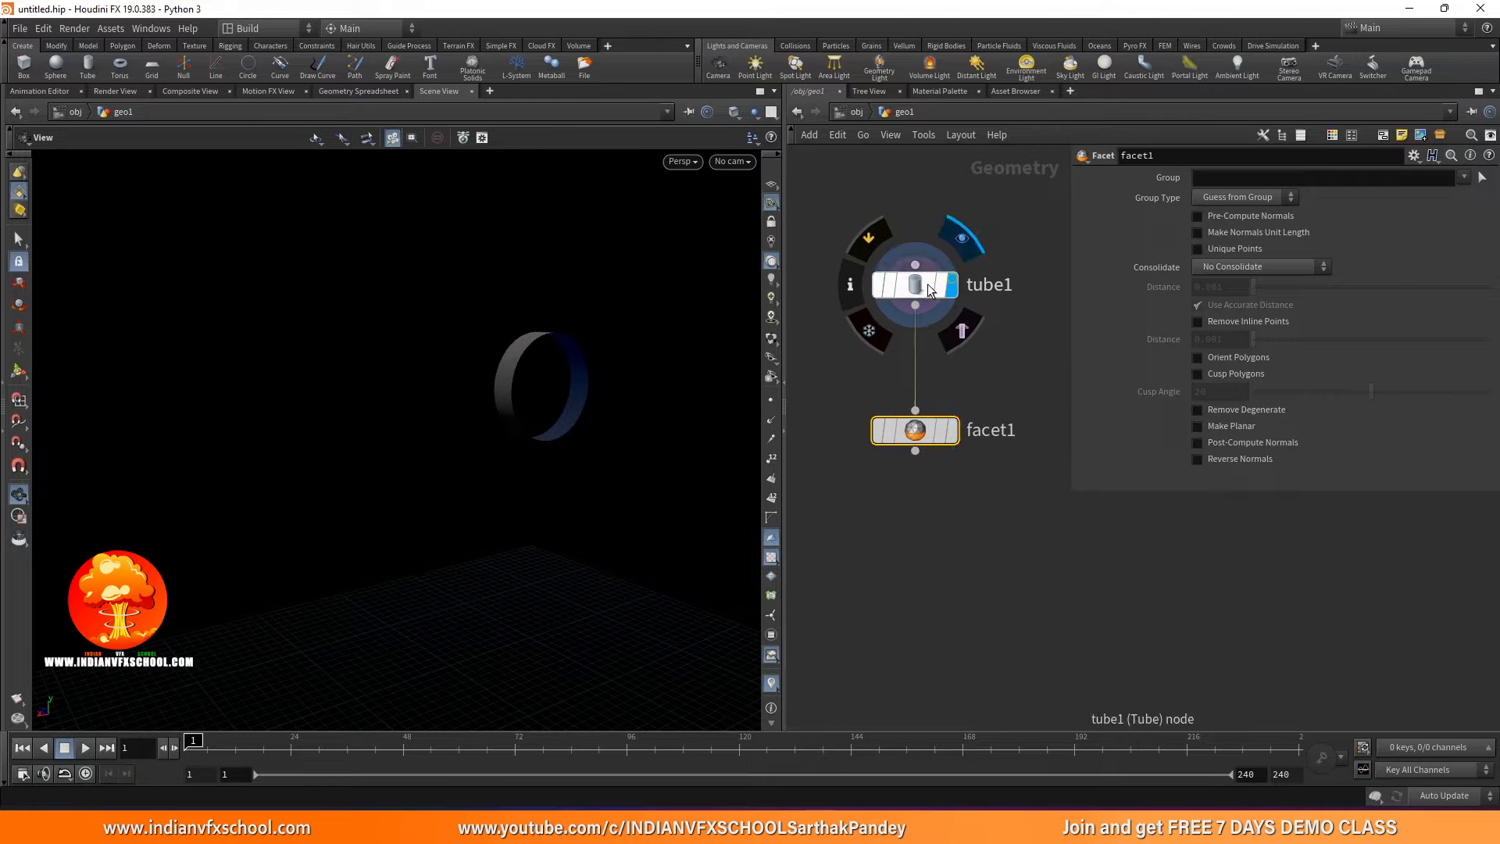
click(771, 421)
click(771, 422)
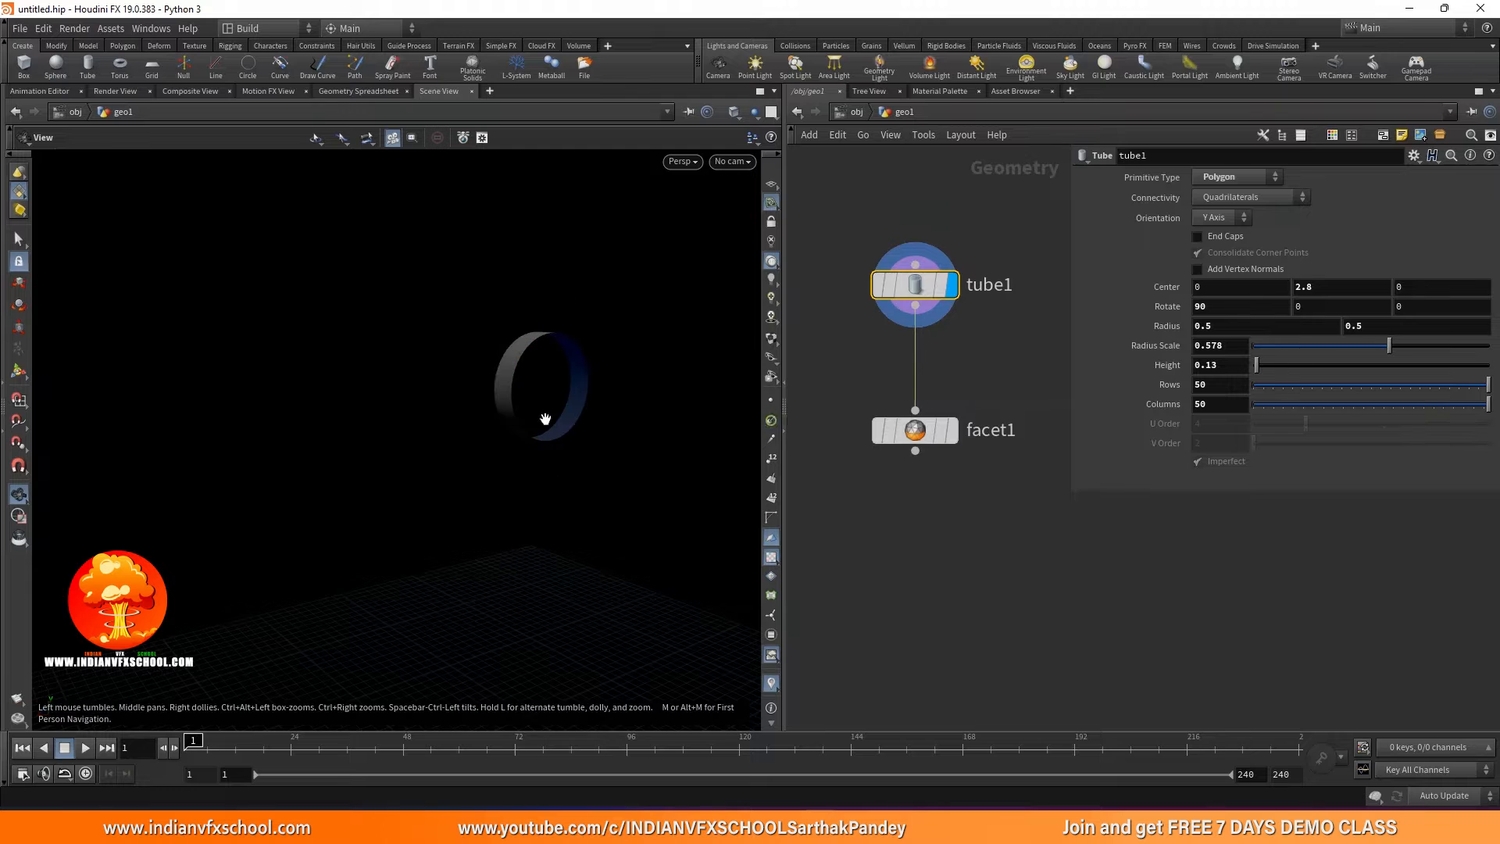
Display the Facet node and enable Pre-Compute Normals on it.
click(921, 435)
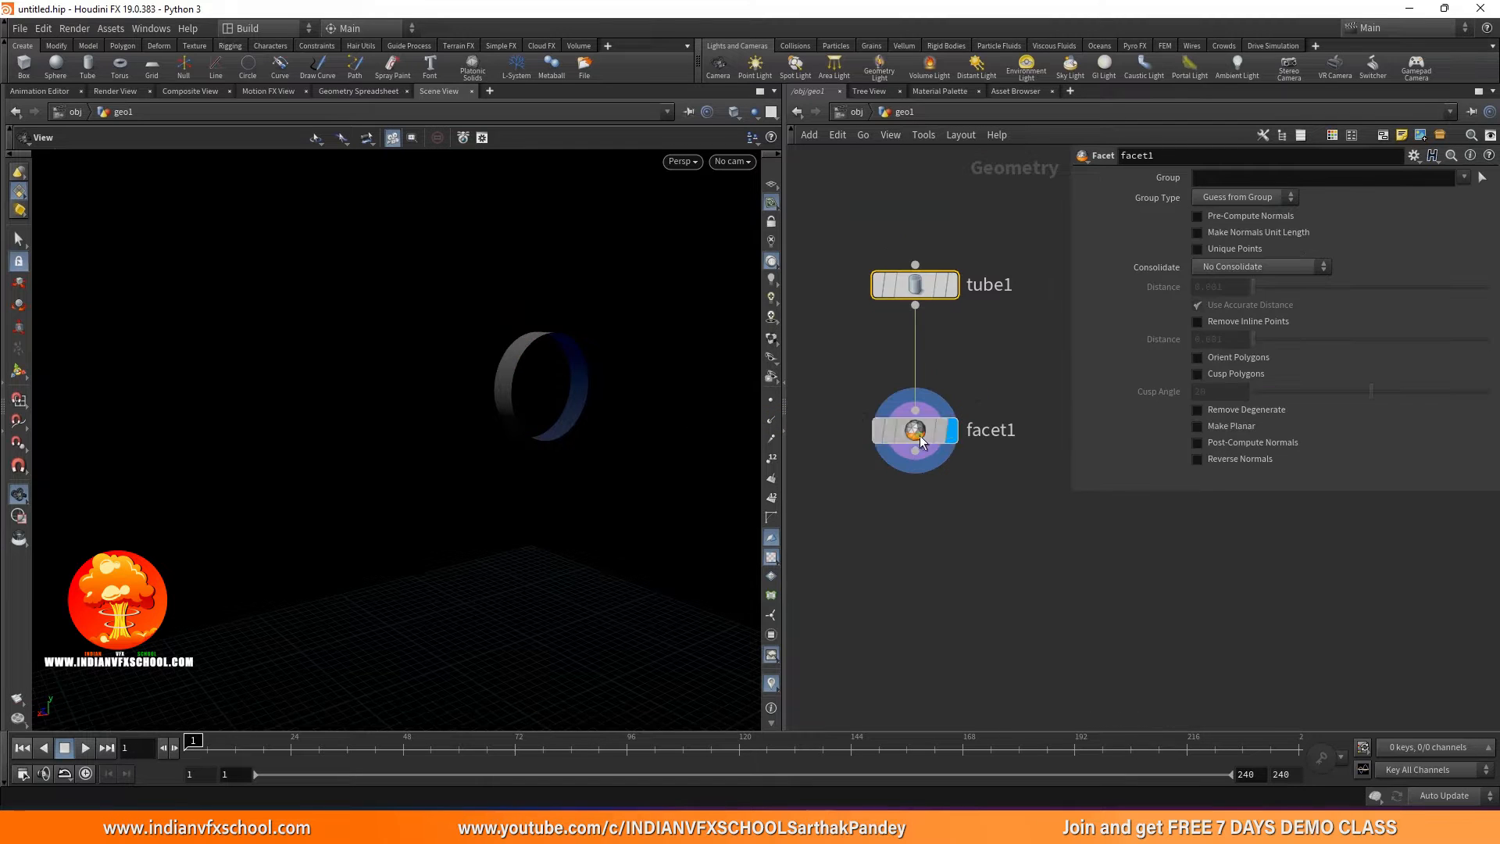
middle_drag(993, 501, 986, 408)
click(1233, 217)
Inspect the Facet node's info and temporarily visualize its N point attribute on the ring.
middle_drag(902, 428, 919, 438)
click(860, 349)
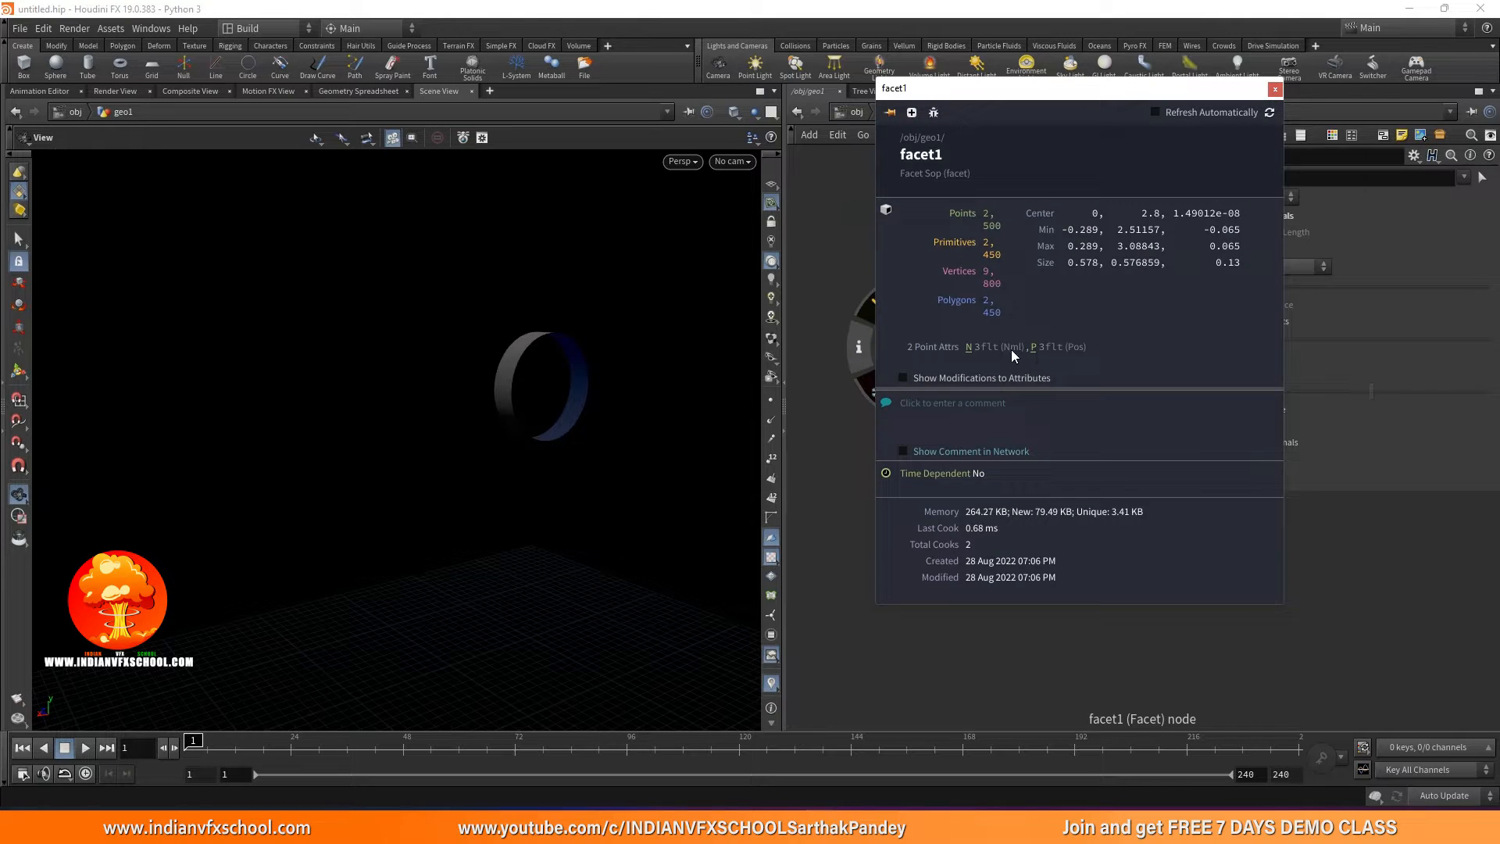
click(969, 349)
mouse_move(616, 391)
mouse_down()
mouse_move(513, 382)
mouse_move(625, 379)
mouse_up()
mouse_move(924, 346)
click(858, 347)
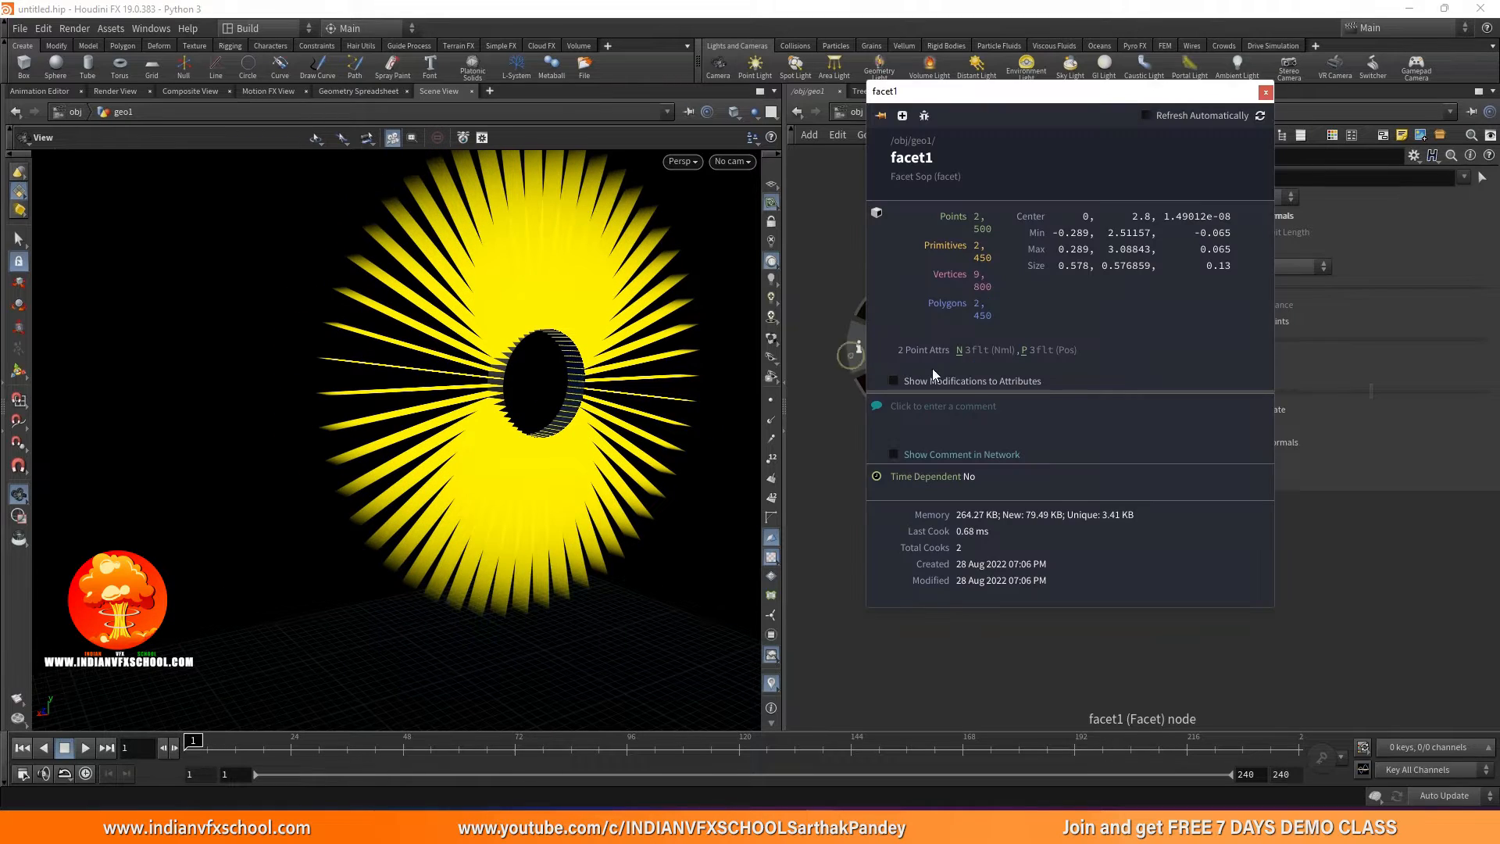
click(960, 351)
scroll(851, 446, up, 2)
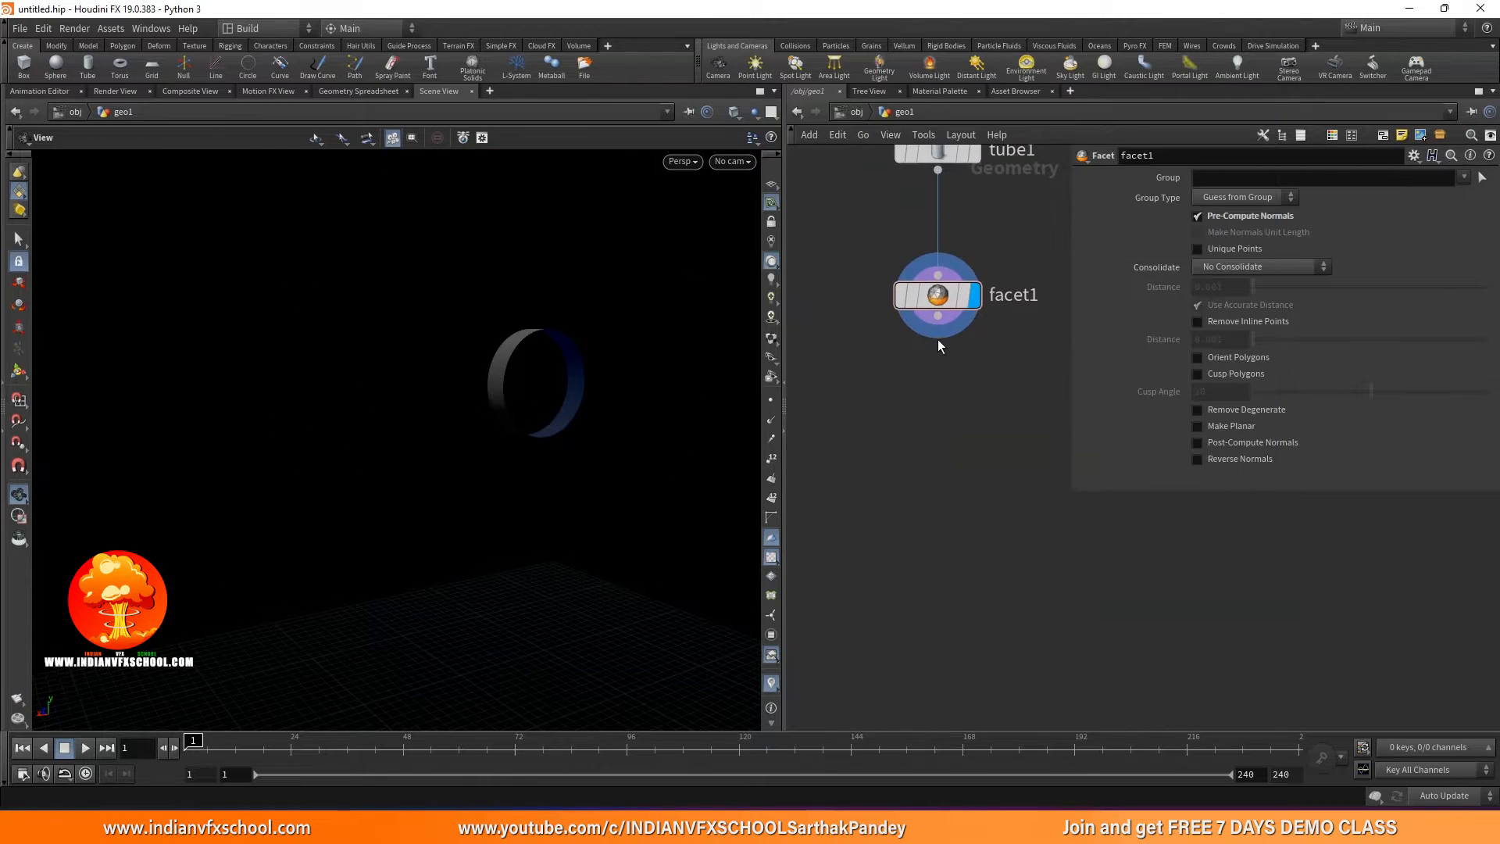
Add an Attribute Rename node after facet1, align it below and make it the displayed node.
drag(907, 405, 901, 424)
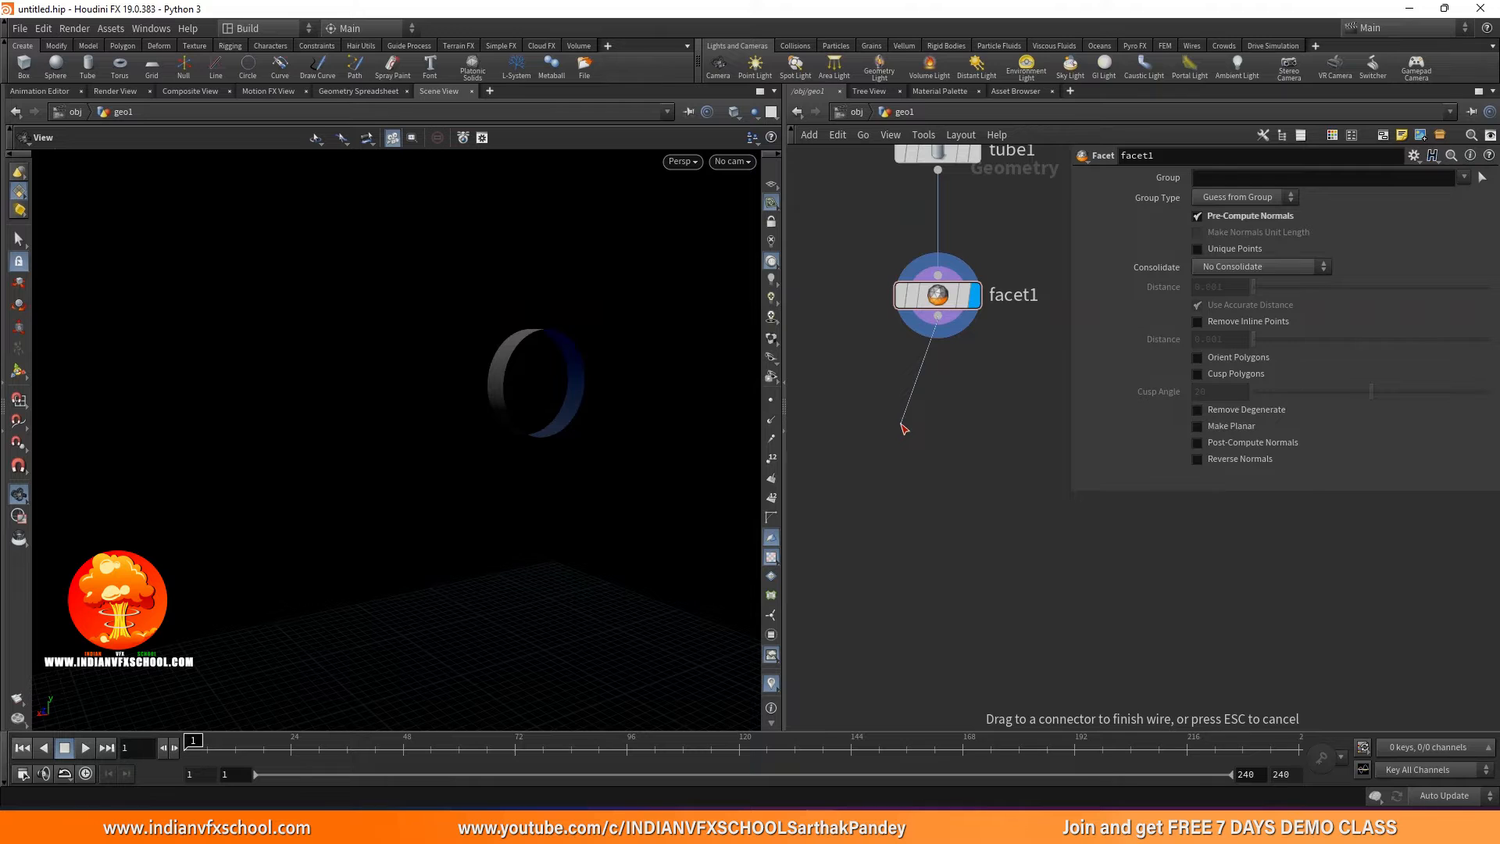
drag(902, 424, 901, 424)
text(attrre)
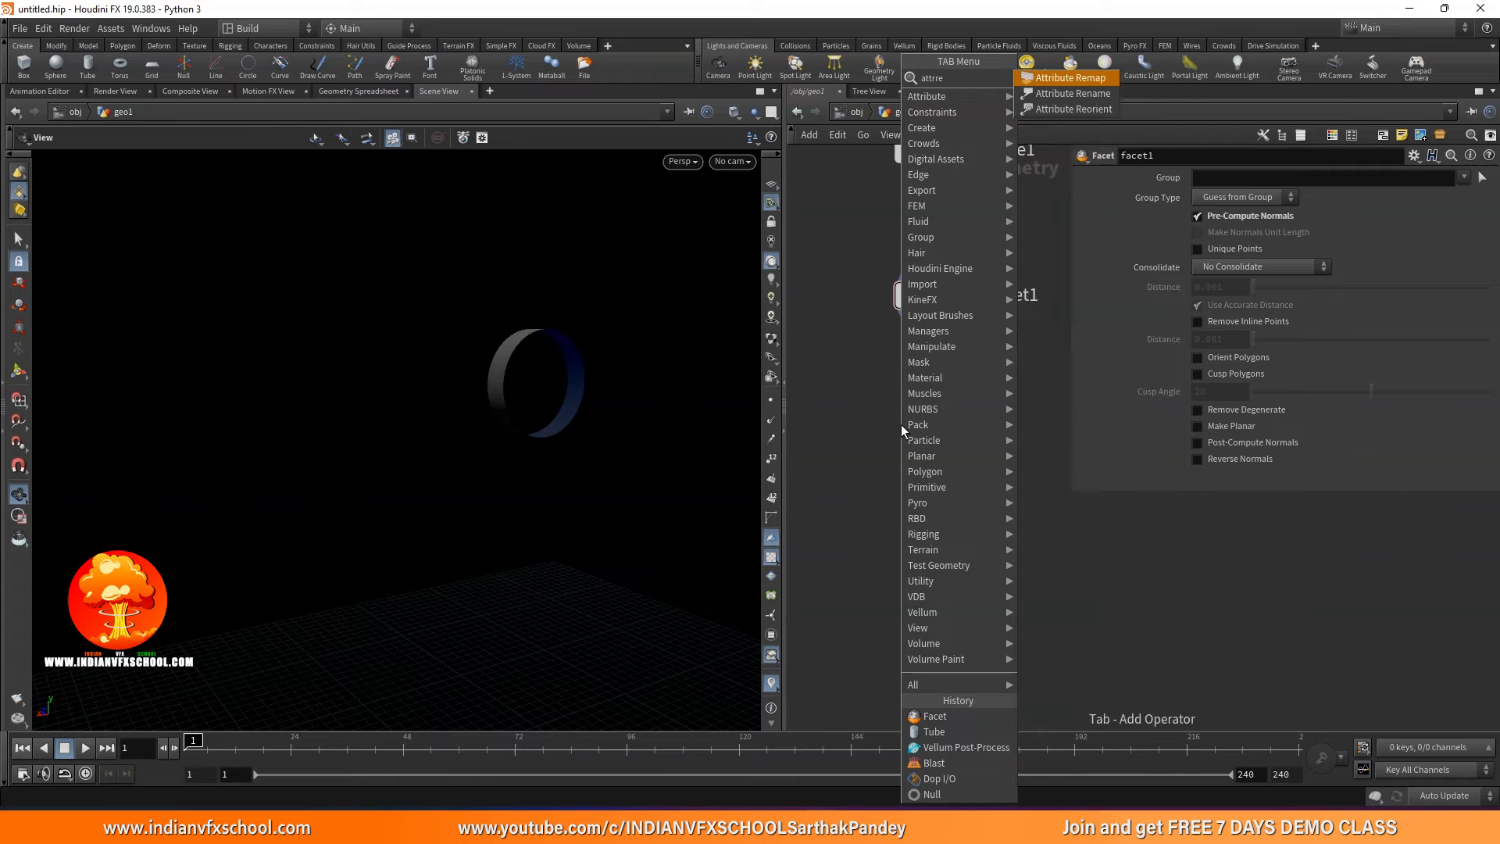
click(1072, 93)
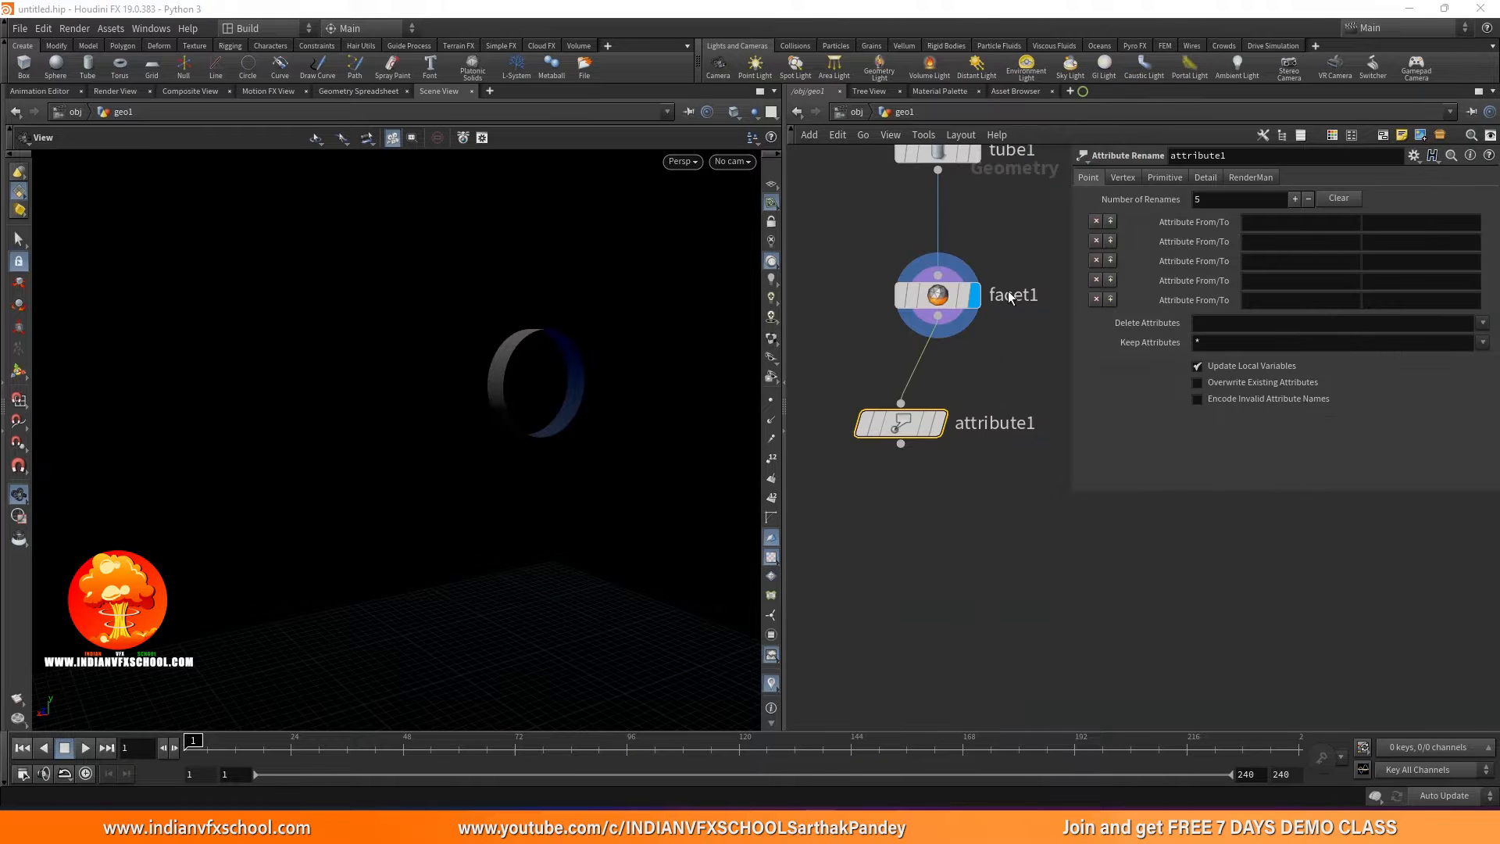
key(Escape)
click(939, 424)
drag(904, 428, 941, 428)
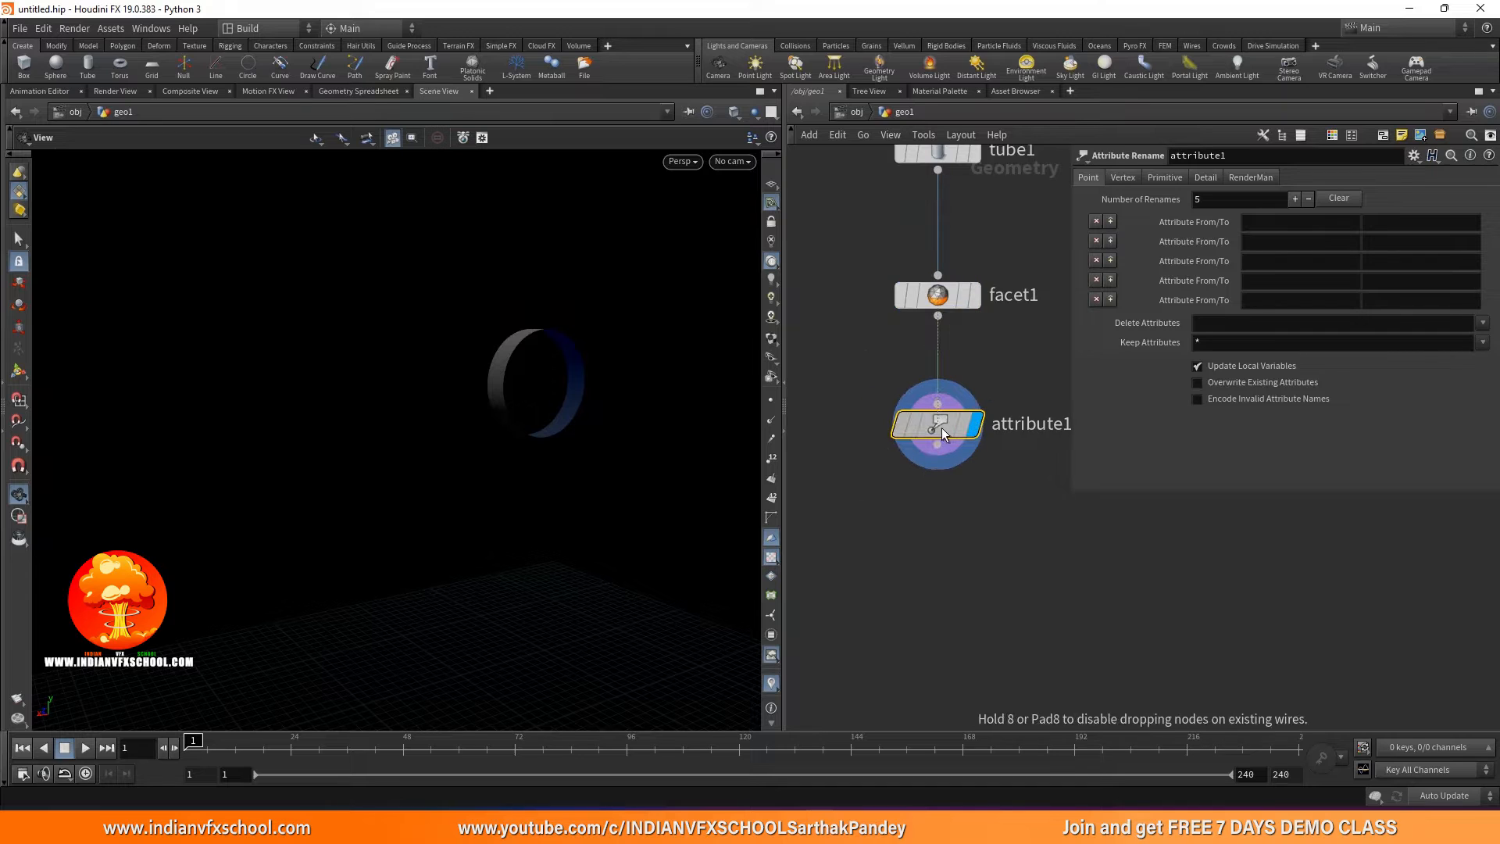
Rename the point attribute N to v in the Attribute Rename node.
click(1276, 222)
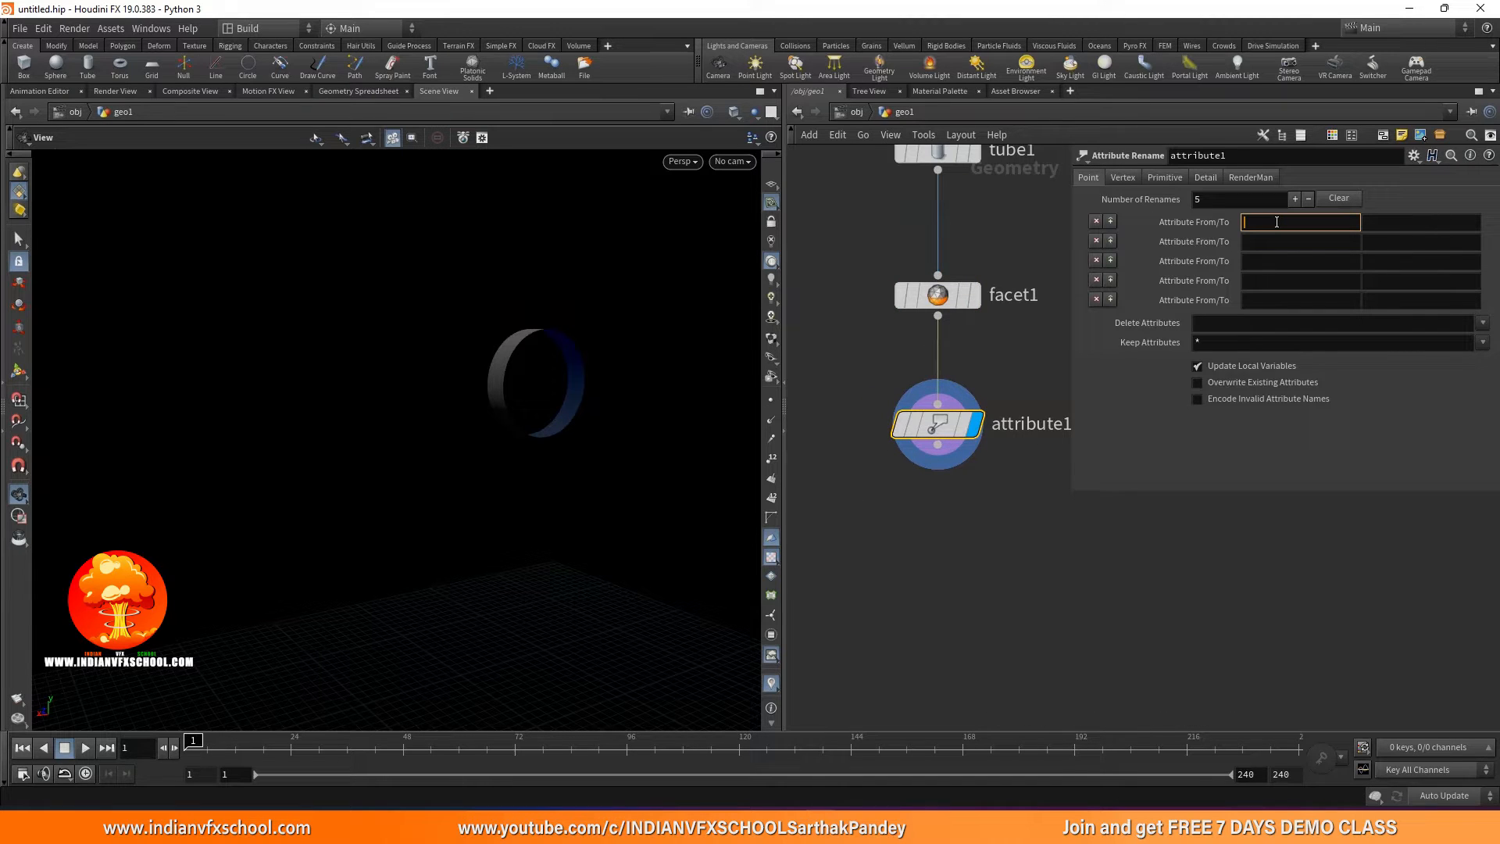
click(1388, 221)
text(v)
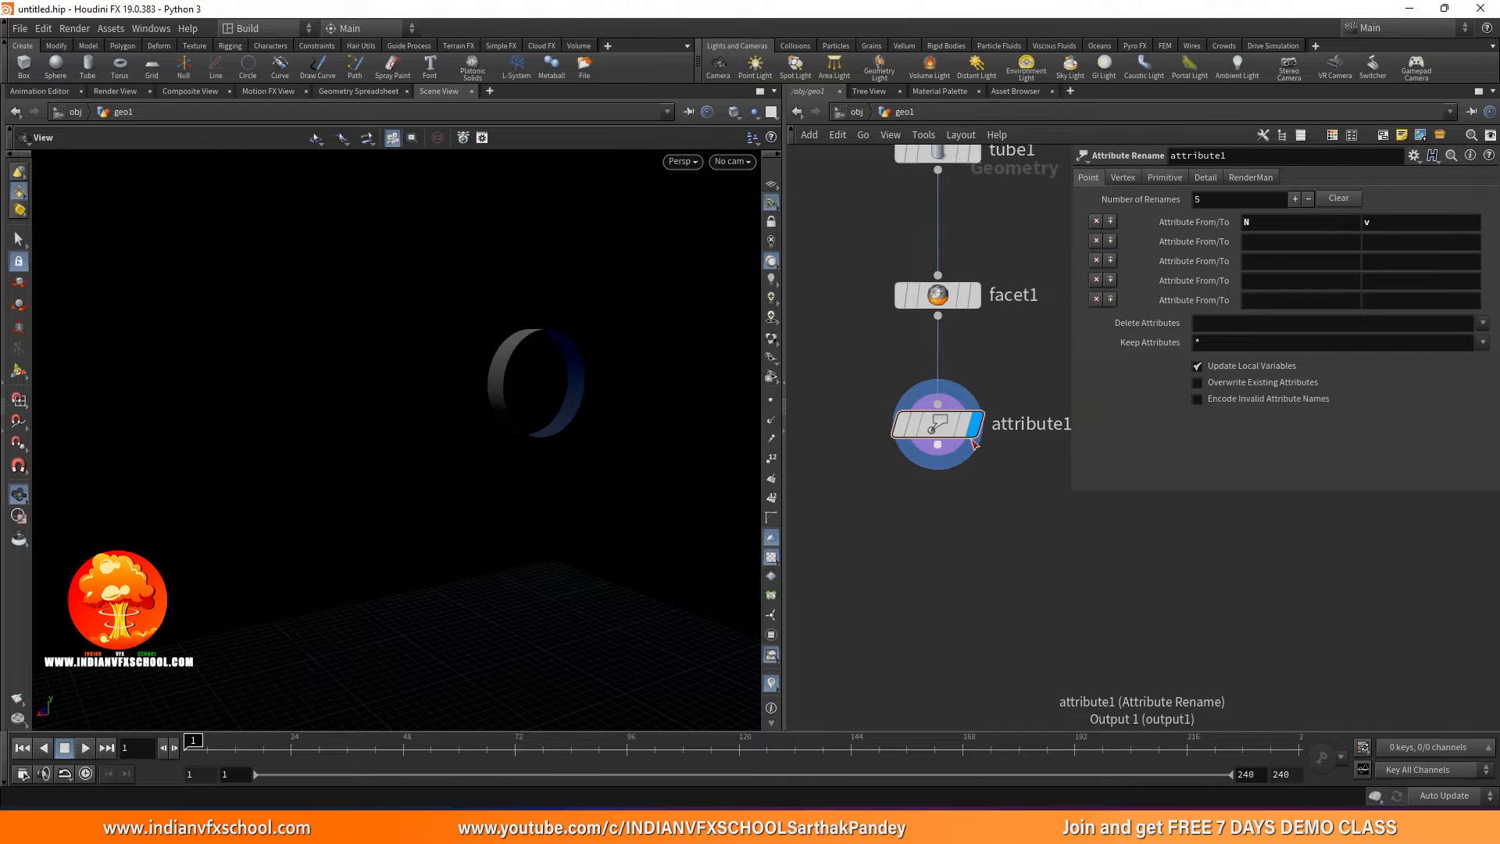
Inspect the Attribute Rename node's info to check its point attributes.
mouse_move(935, 431)
click(878, 438)
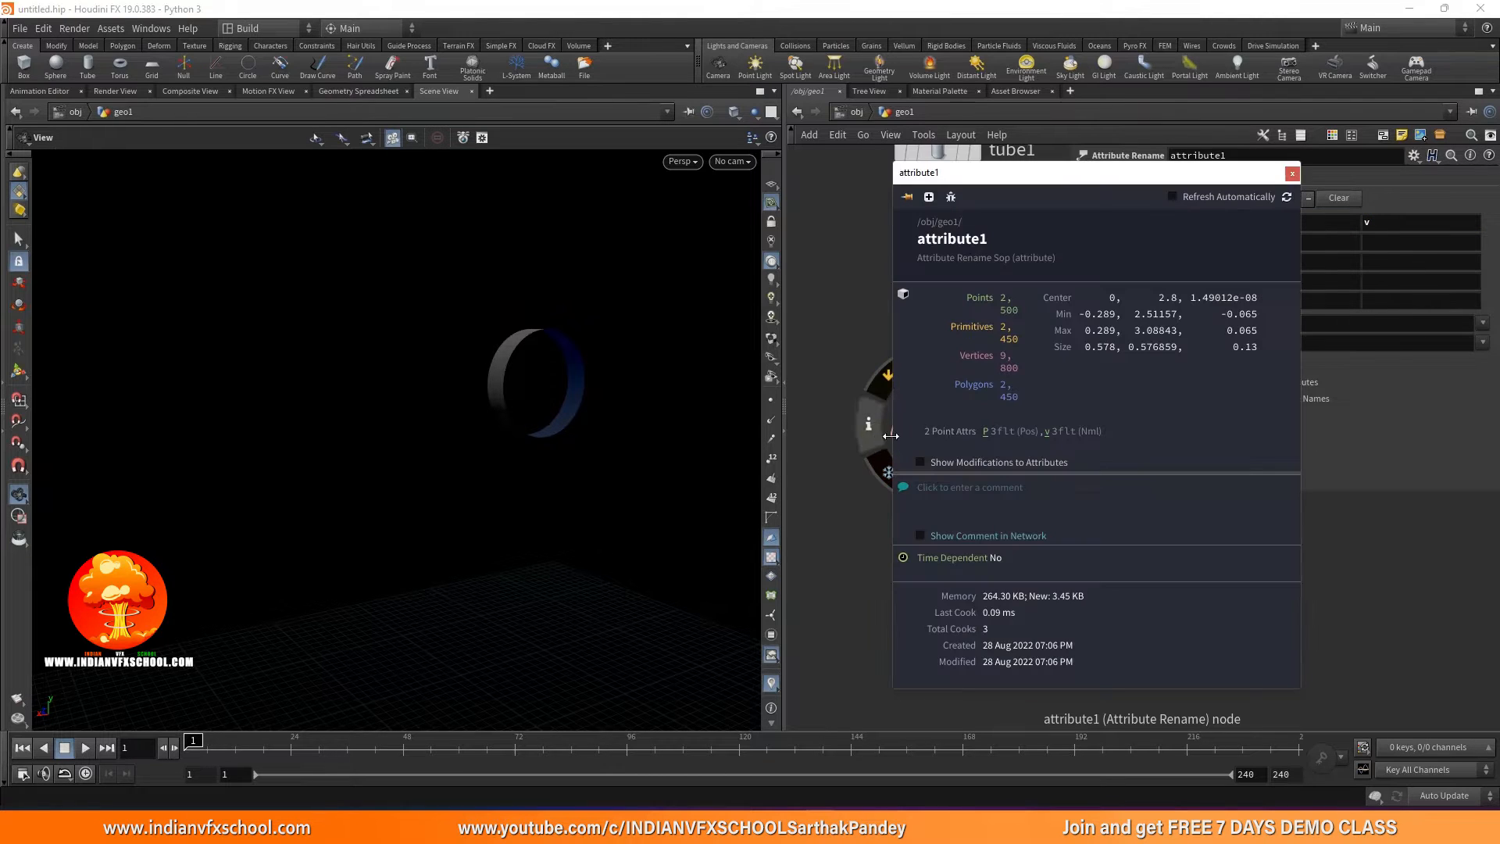
click(1047, 432)
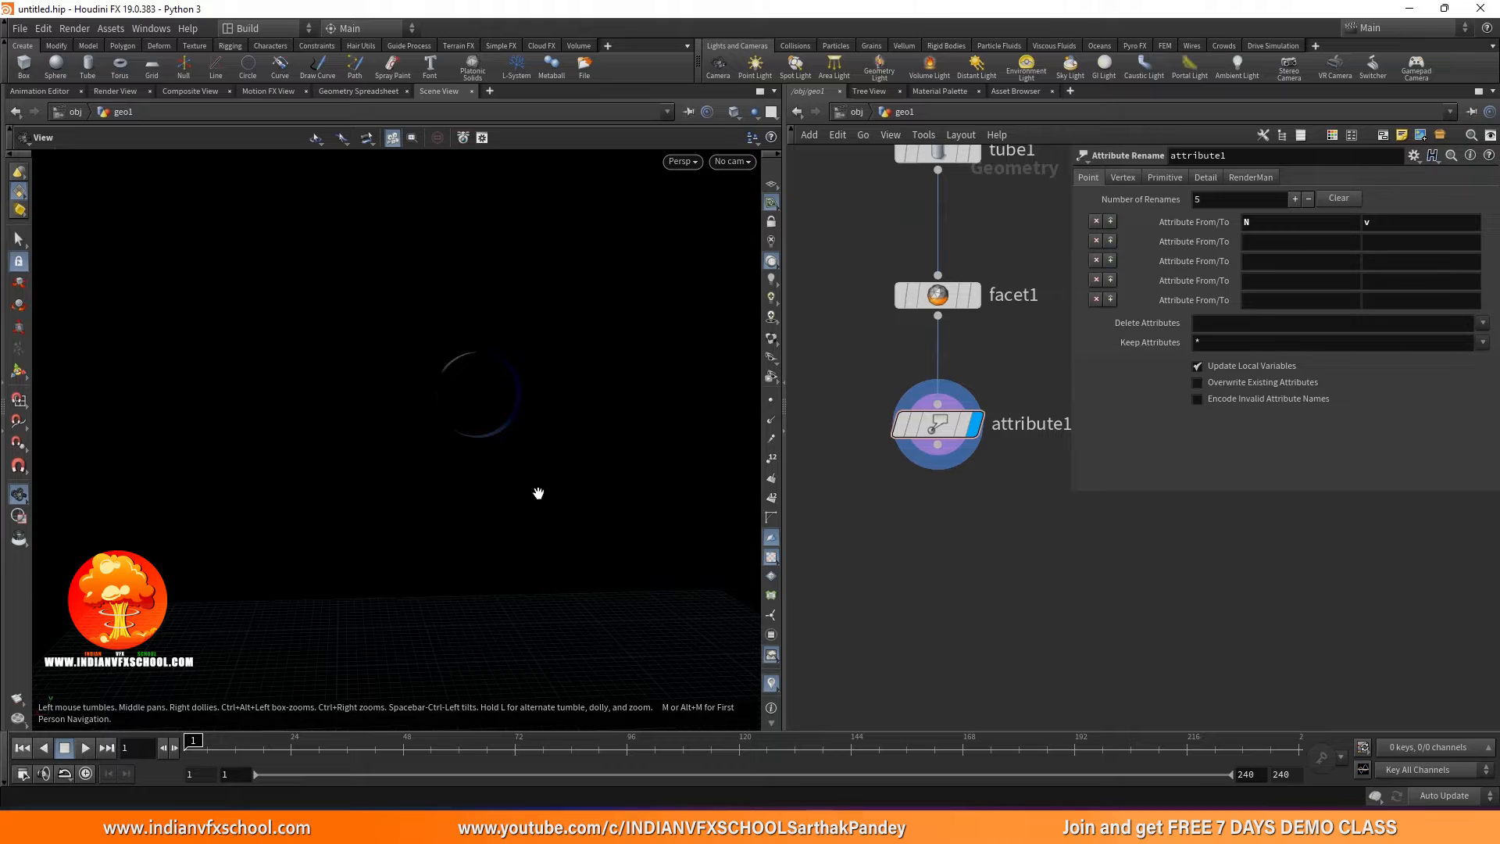
Add a Null node after the Attribute Rename node and align it below, keeping the name null1.
scroll(946, 497, down, 3)
middle_drag(944, 497, 928, 459)
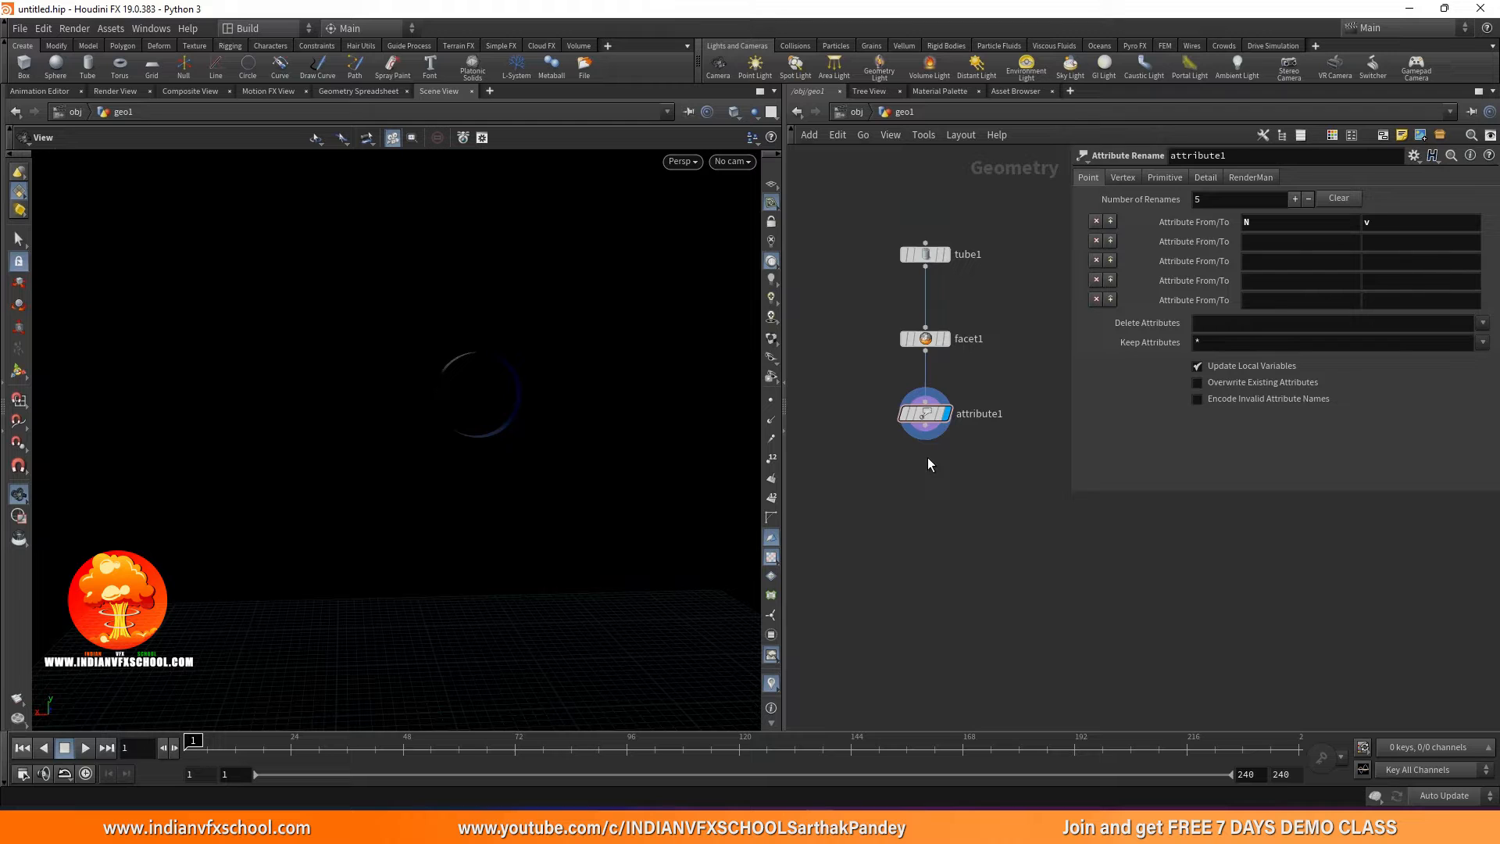
middle_drag(926, 465, 911, 383)
scroll(911, 383, up, 2)
click(910, 334)
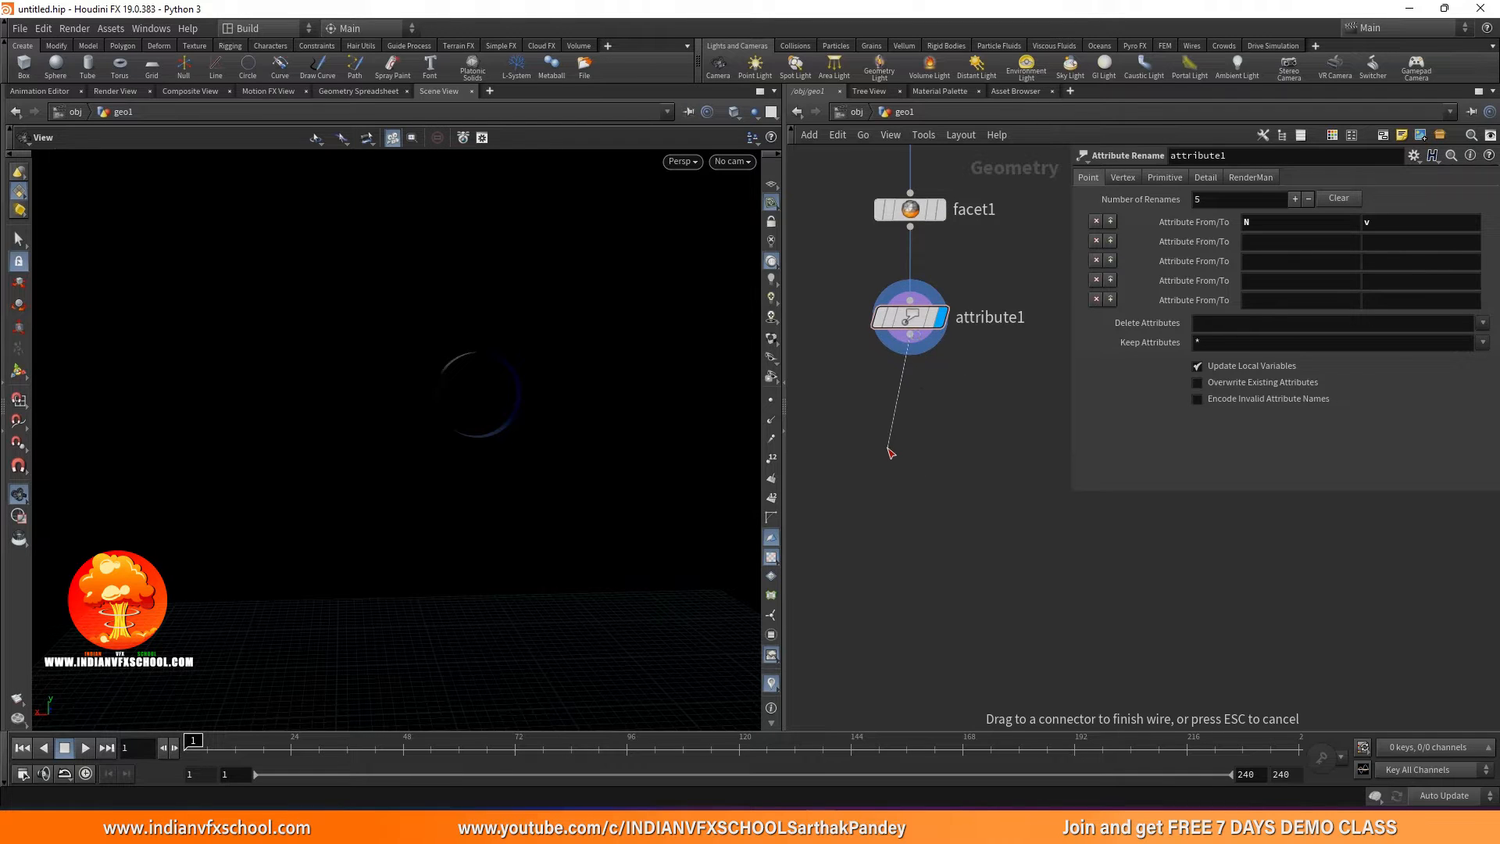
key(Tab)
text(null)
key(Return)
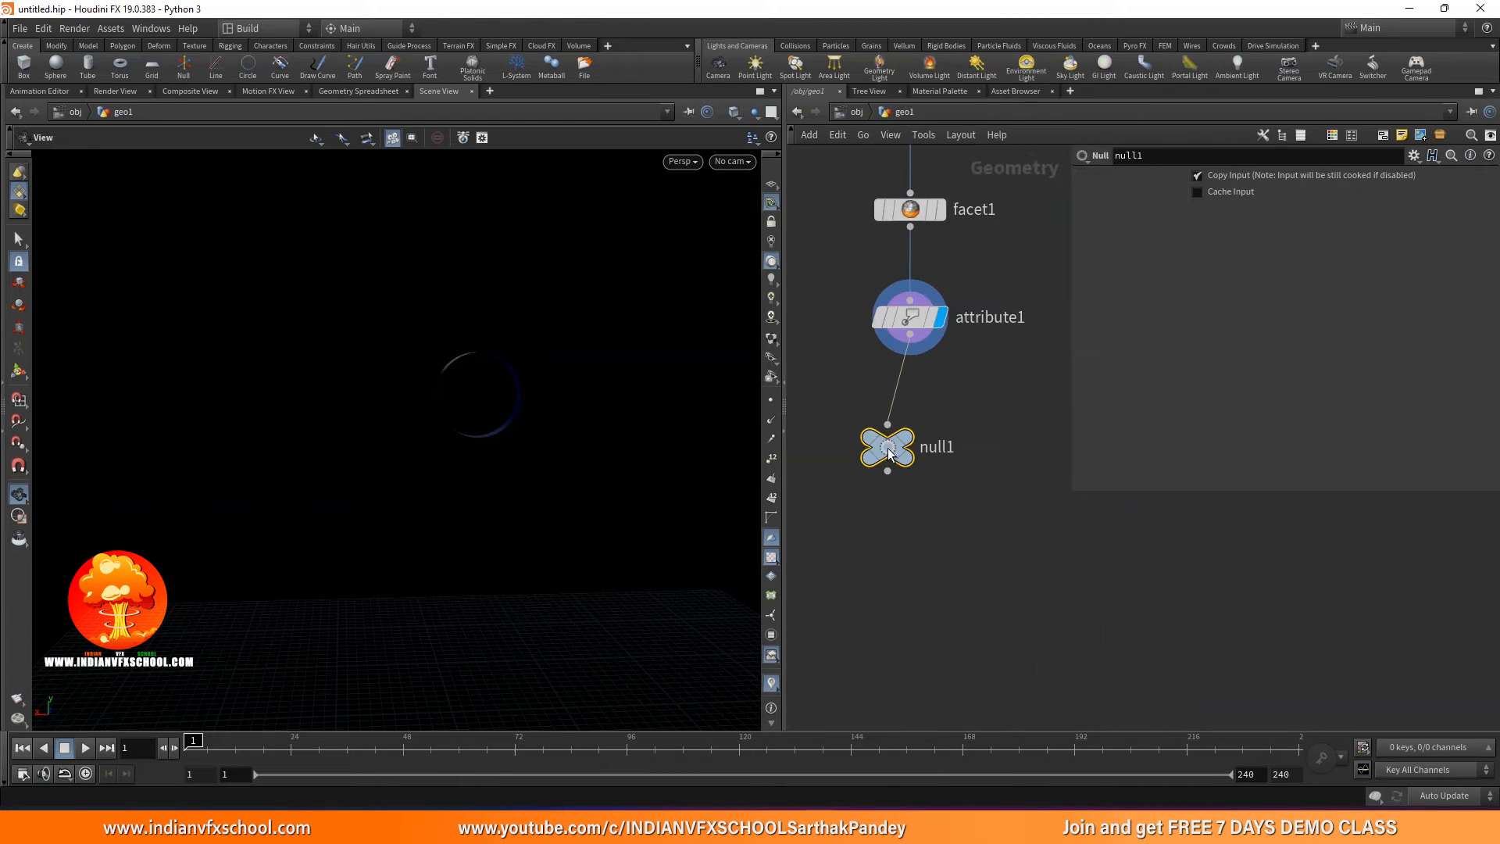
click(910, 495)
double_click(971, 493)
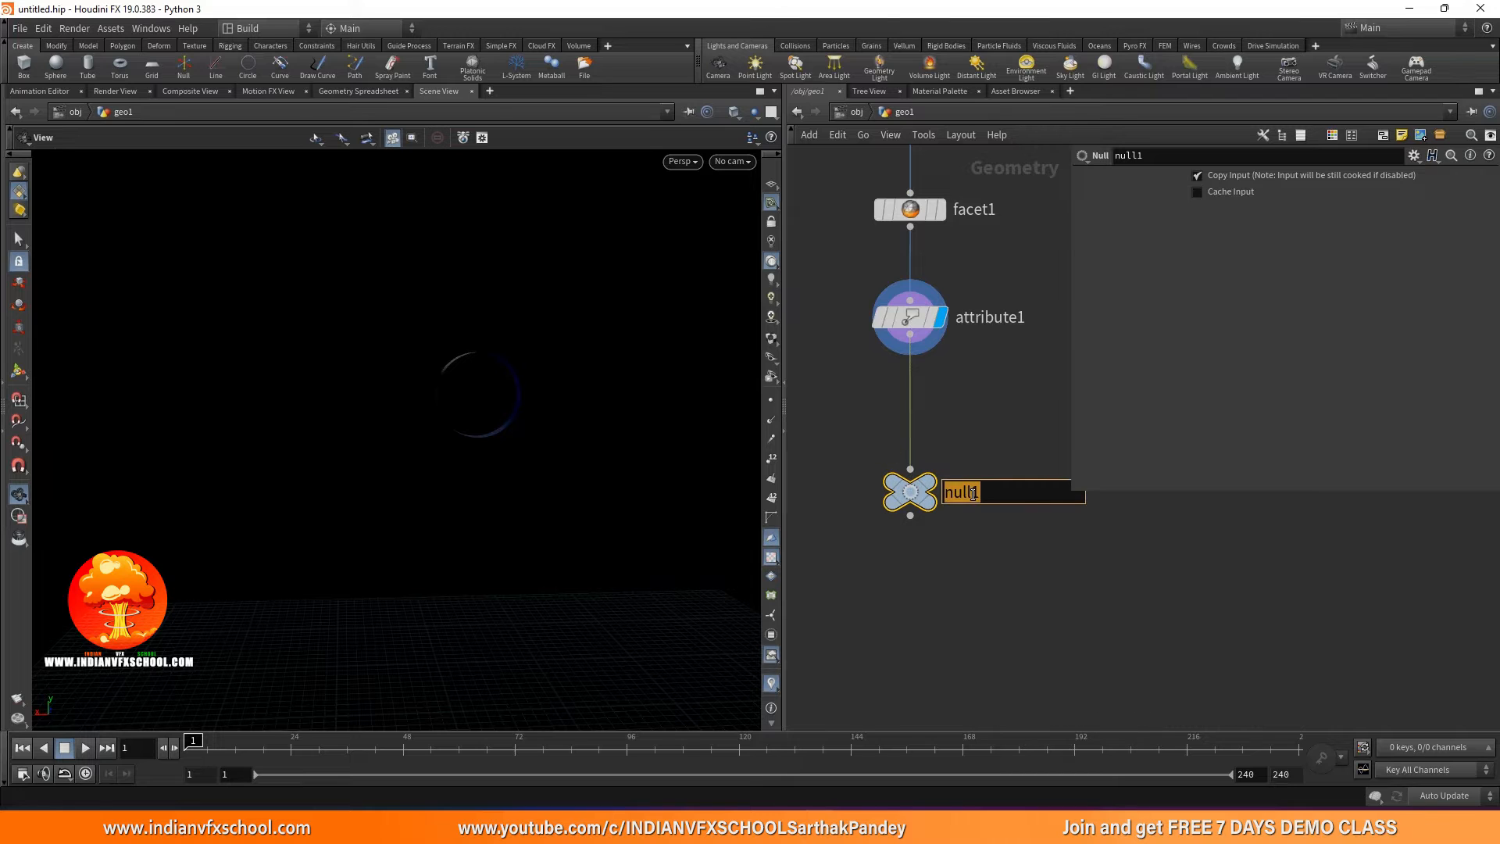
key(Return)
Add a POP Network node fed by the output of null1.
middle_drag(936, 597, 941, 416)
click(917, 337)
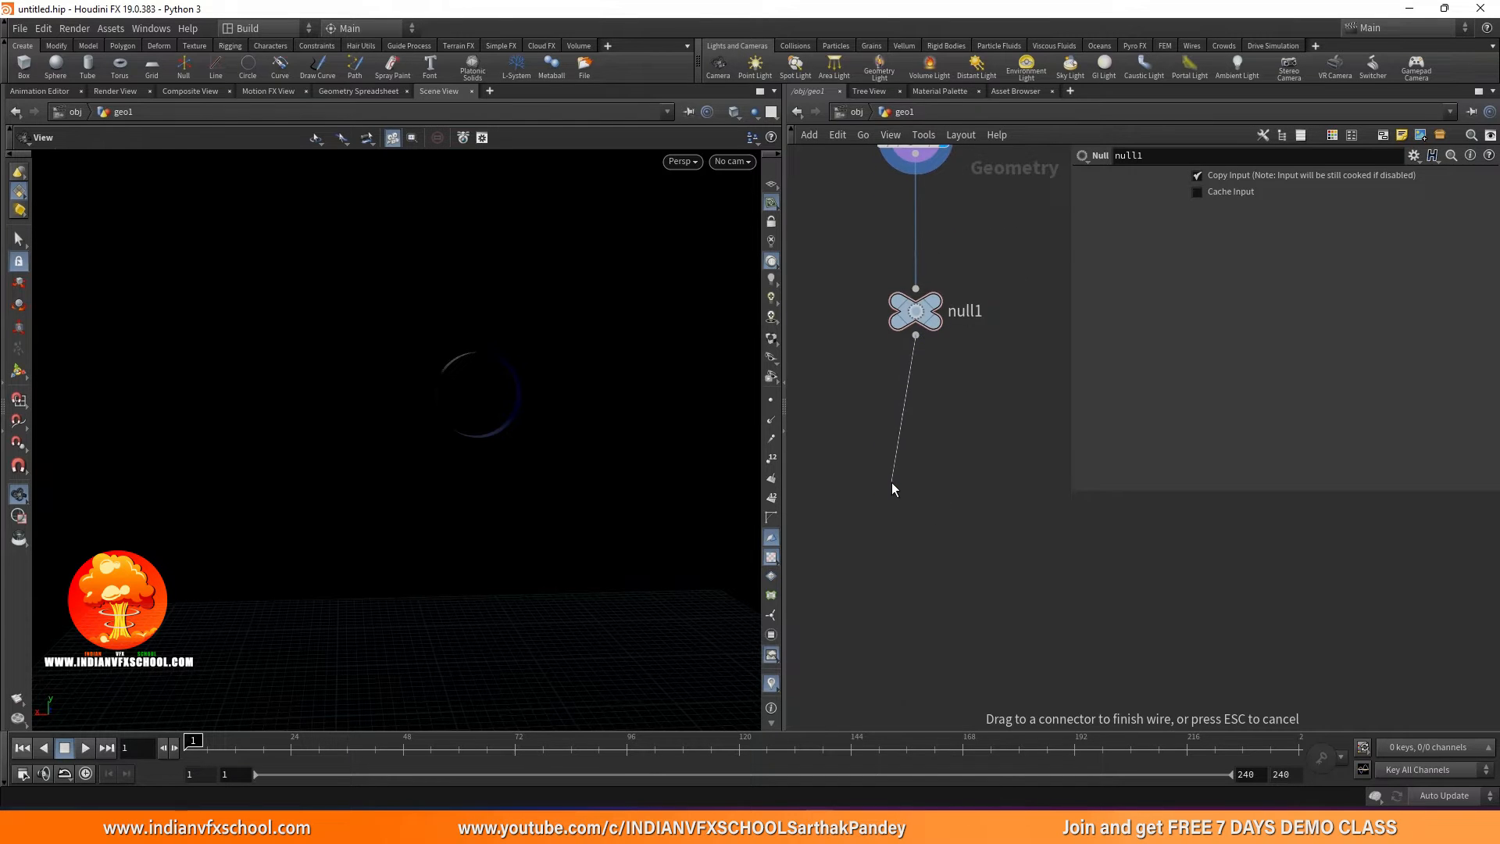
key(Tab)
text(popn)
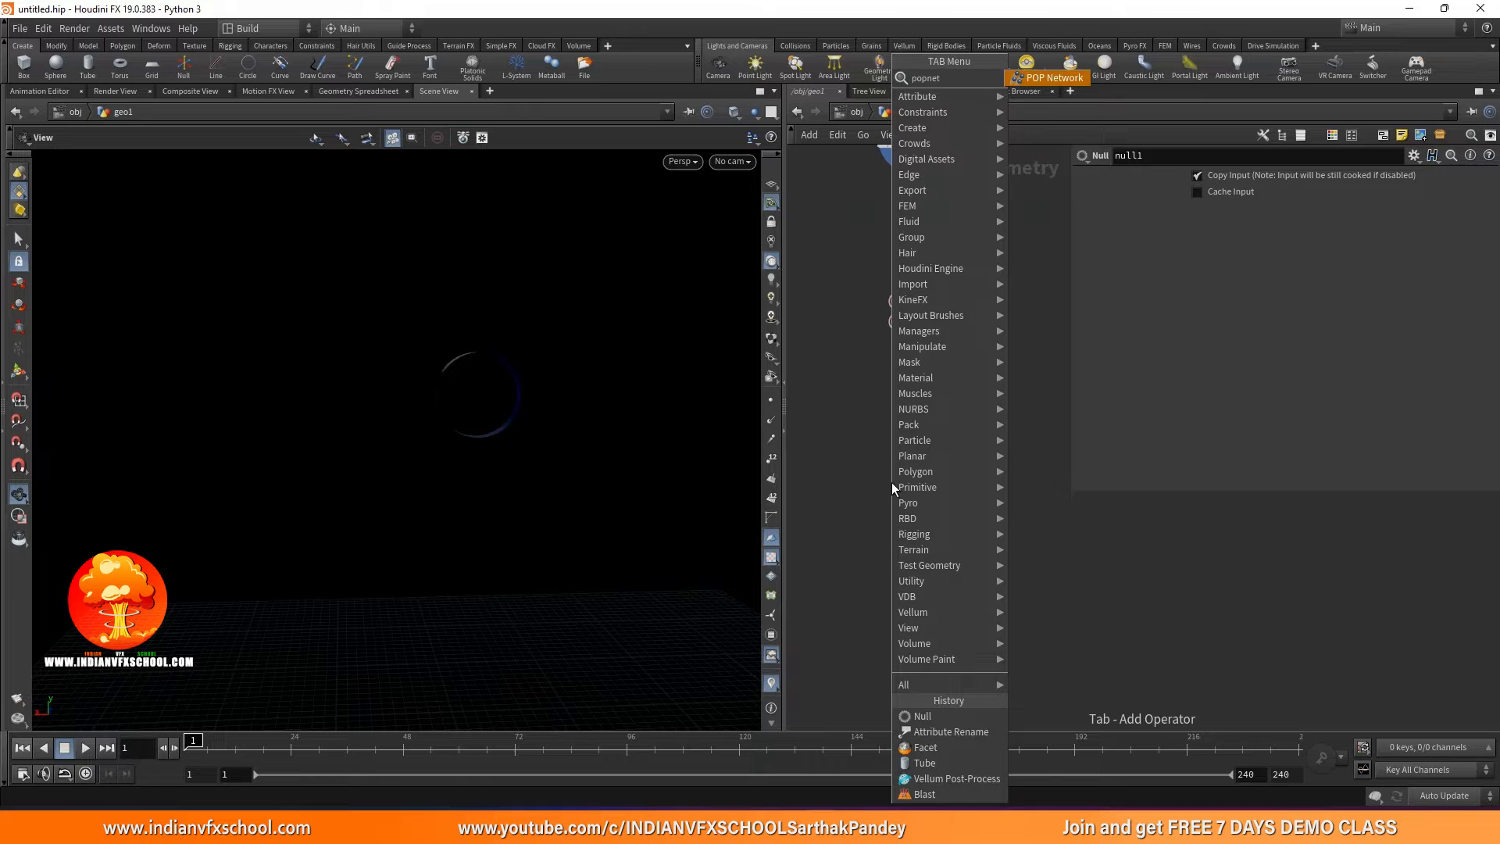
text(et)
key(Return)
Align popnet below null1, make it the displayed node, and save the scene as shield tut.hip.
click(919, 485)
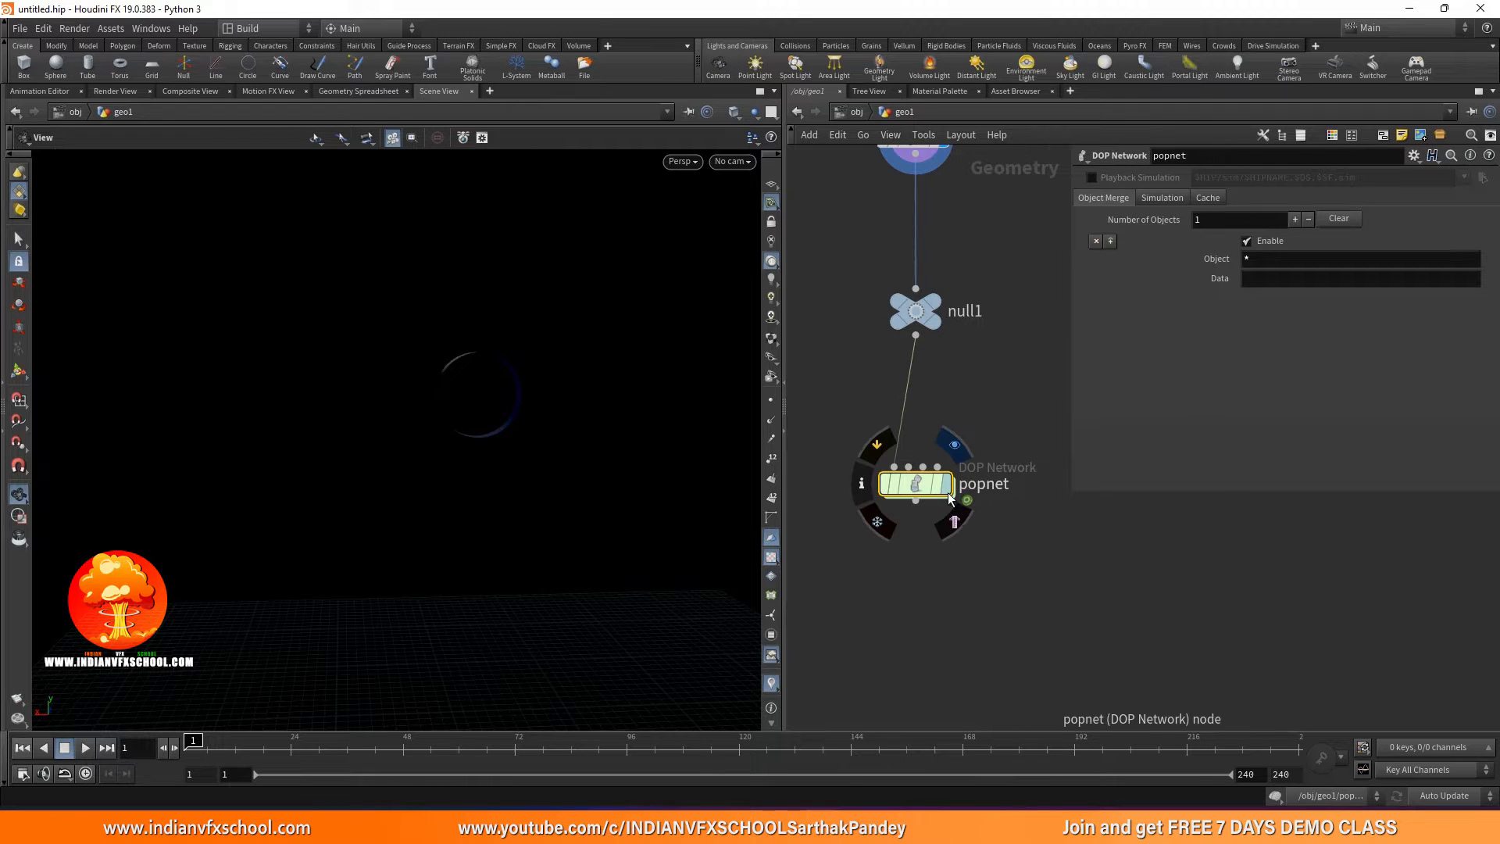
click(949, 491)
key(ctrl+s)
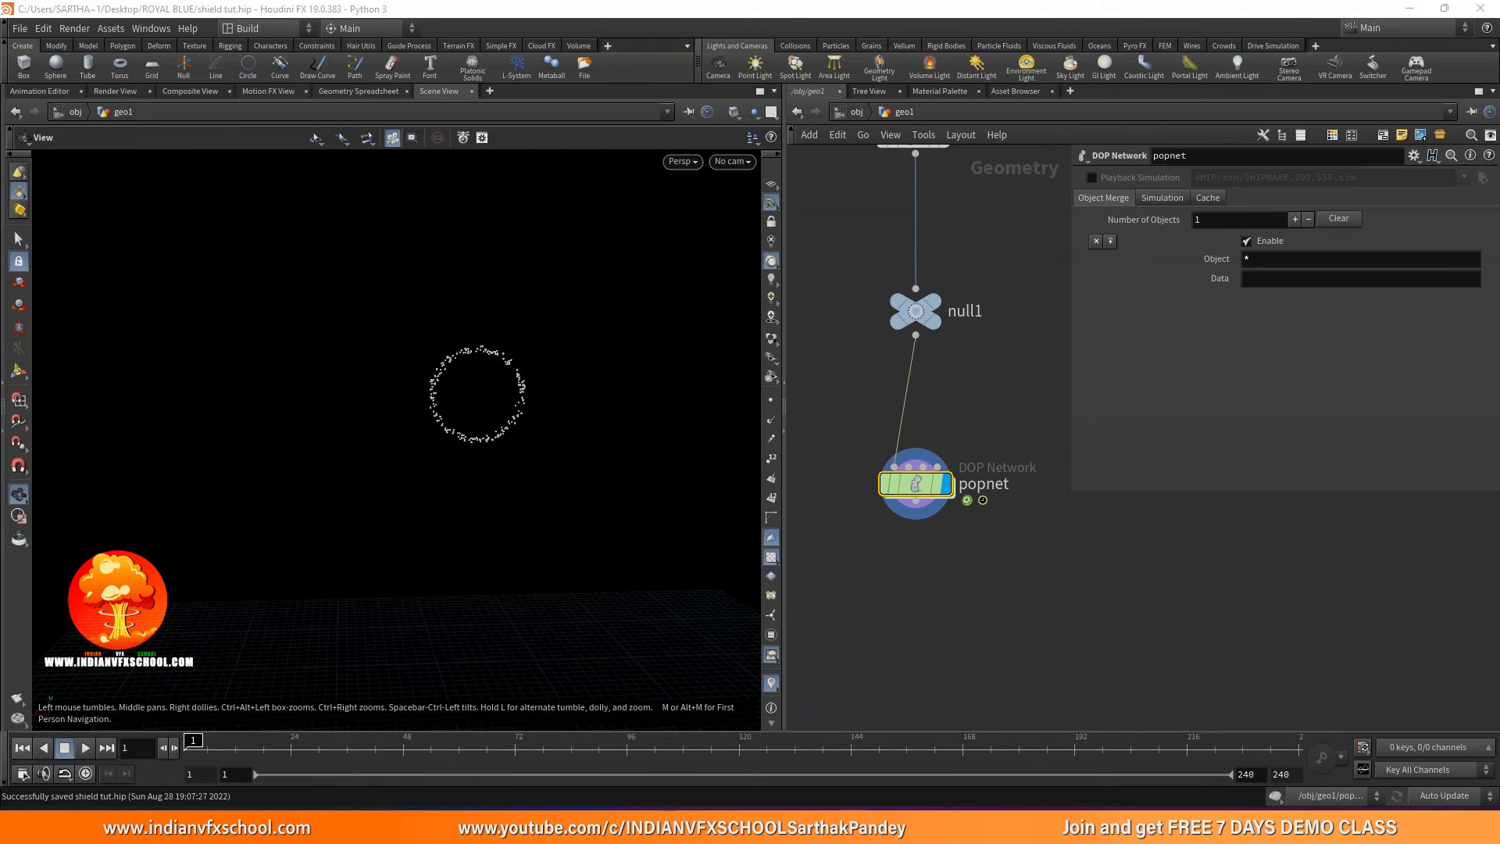
Go inside popnet and preview the particle simulation up to frame 15.
double_click(920, 484)
drag(190, 740, 248, 742)
Reduce the particle point size in the viewport display options and preview the simulation up to frame 27.
key(d)
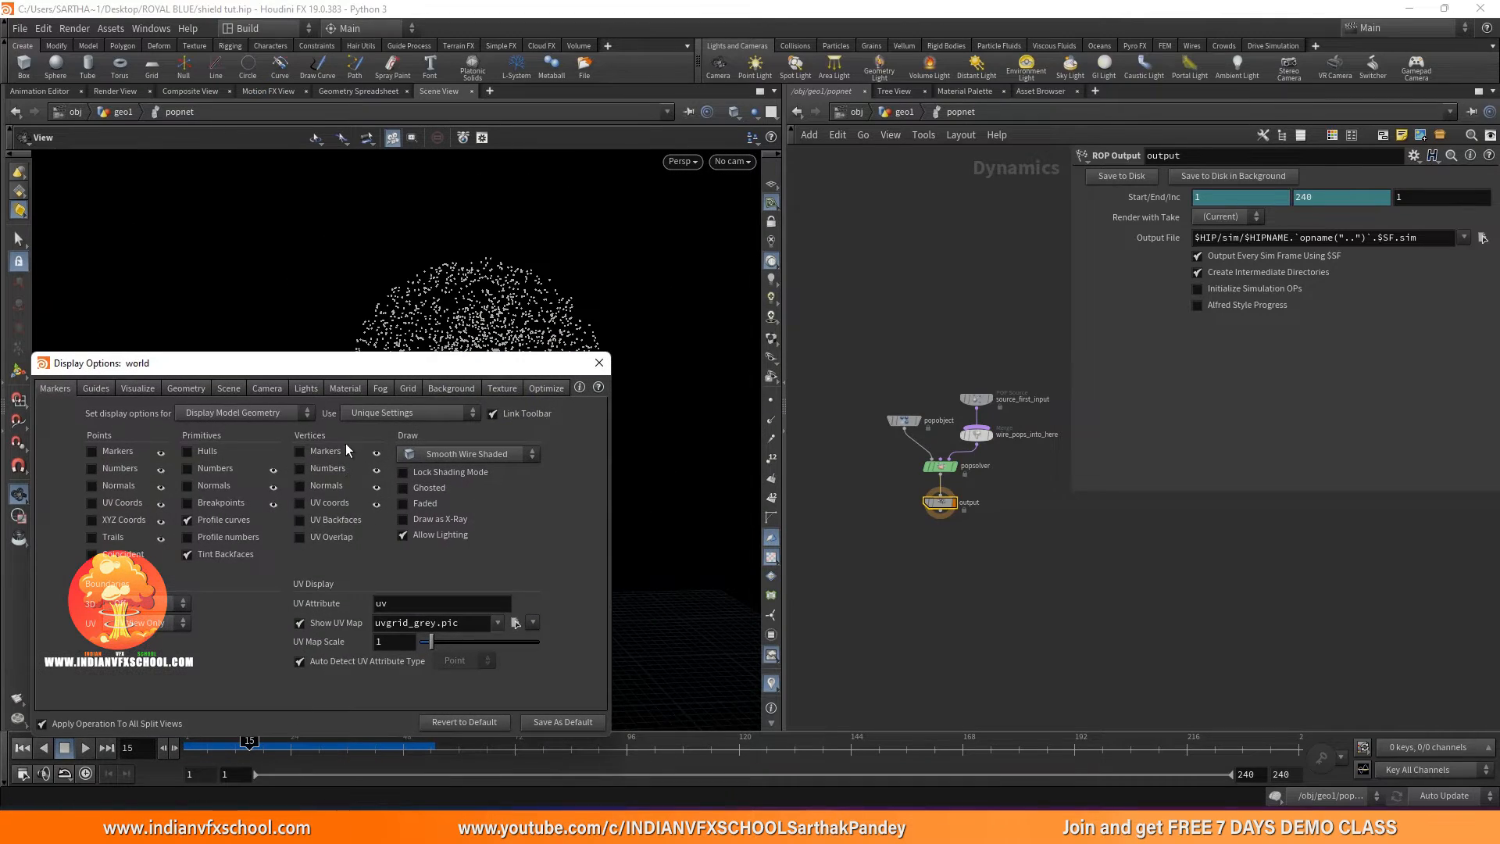
click(184, 389)
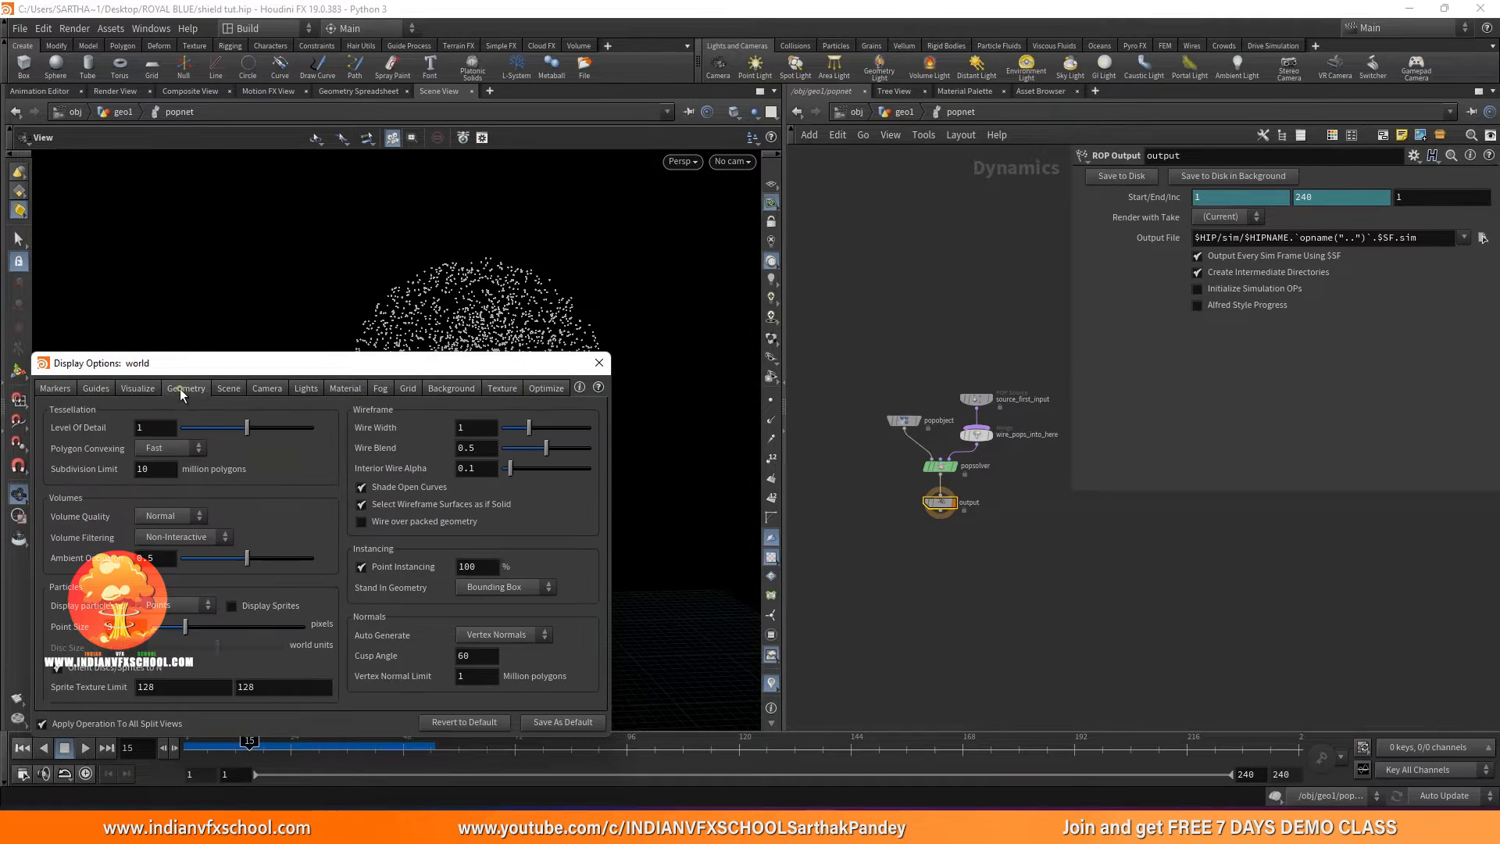
click(166, 644)
click(599, 363)
drag(256, 749, 305, 759)
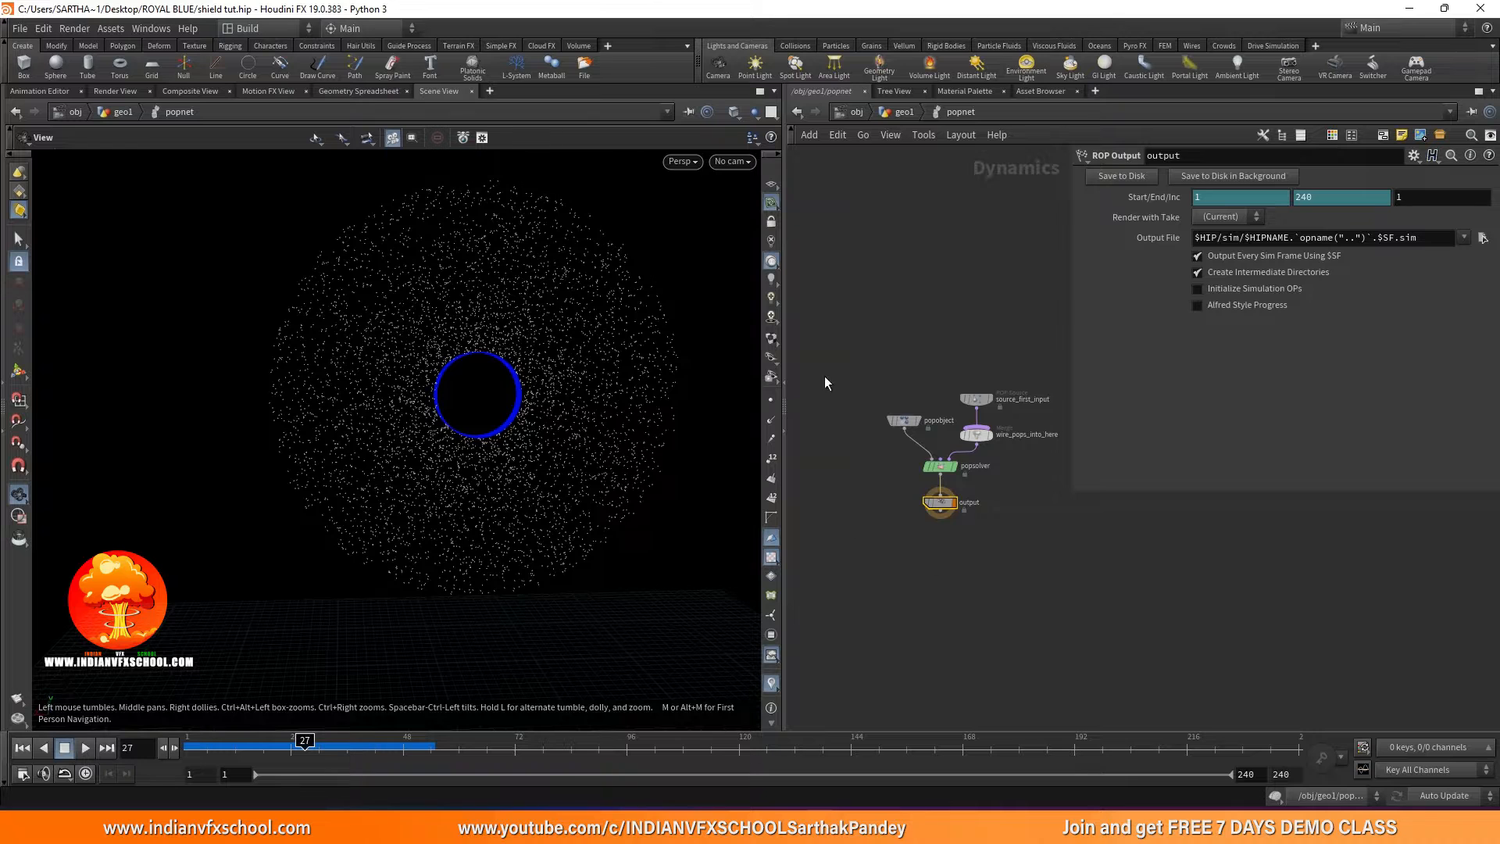
Return to the geo1 level and move popnet farther below null1.
middle_drag(899, 284, 883, 277)
click(902, 114)
drag(918, 481, 916, 568)
scroll(938, 515, down, 1)
middle_drag(950, 469, 941, 429)
scroll(972, 514, up, 3)
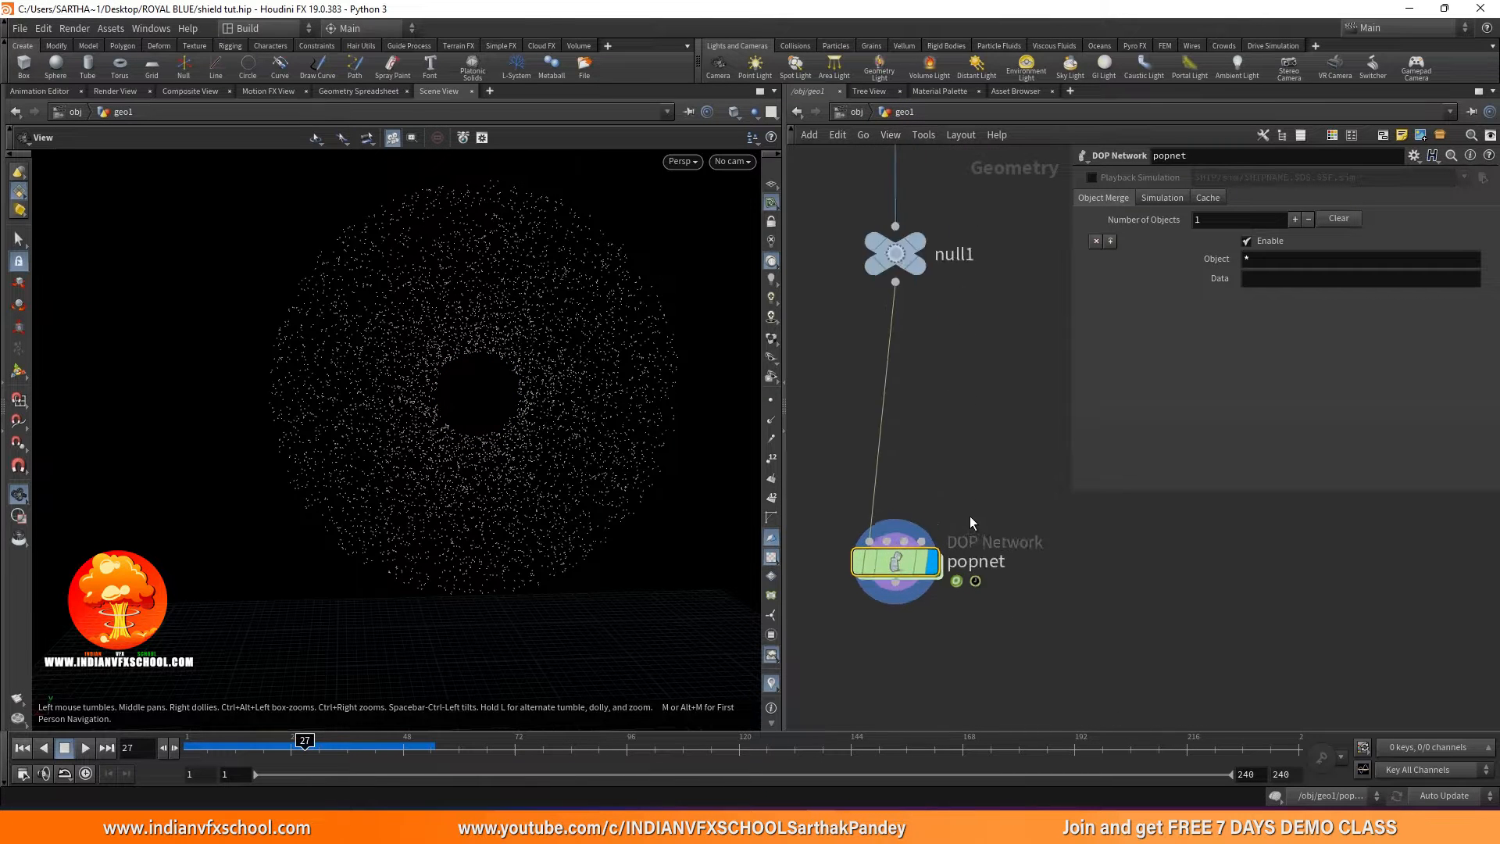
middle_drag(918, 281, 956, 399)
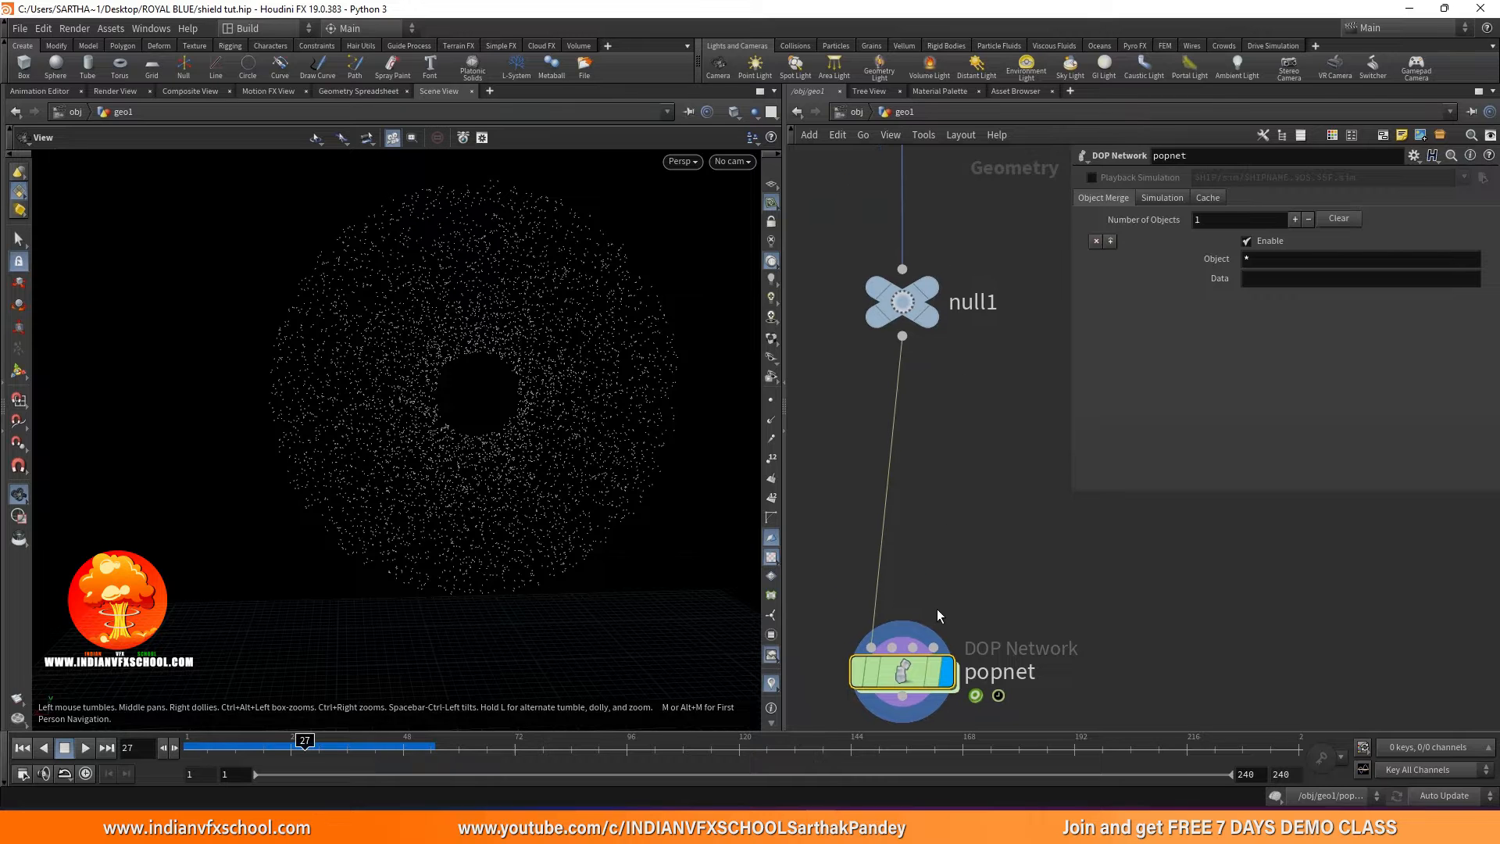
Display null1 and insert a Scatter node between attribute1 and null1.
click(930, 289)
drag(505, 437, 479, 349)
right_drag(505, 312, 459, 432)
scroll(897, 429, down, 4)
middle_drag(929, 286, 946, 373)
scroll(947, 370, up, 2)
click(976, 371)
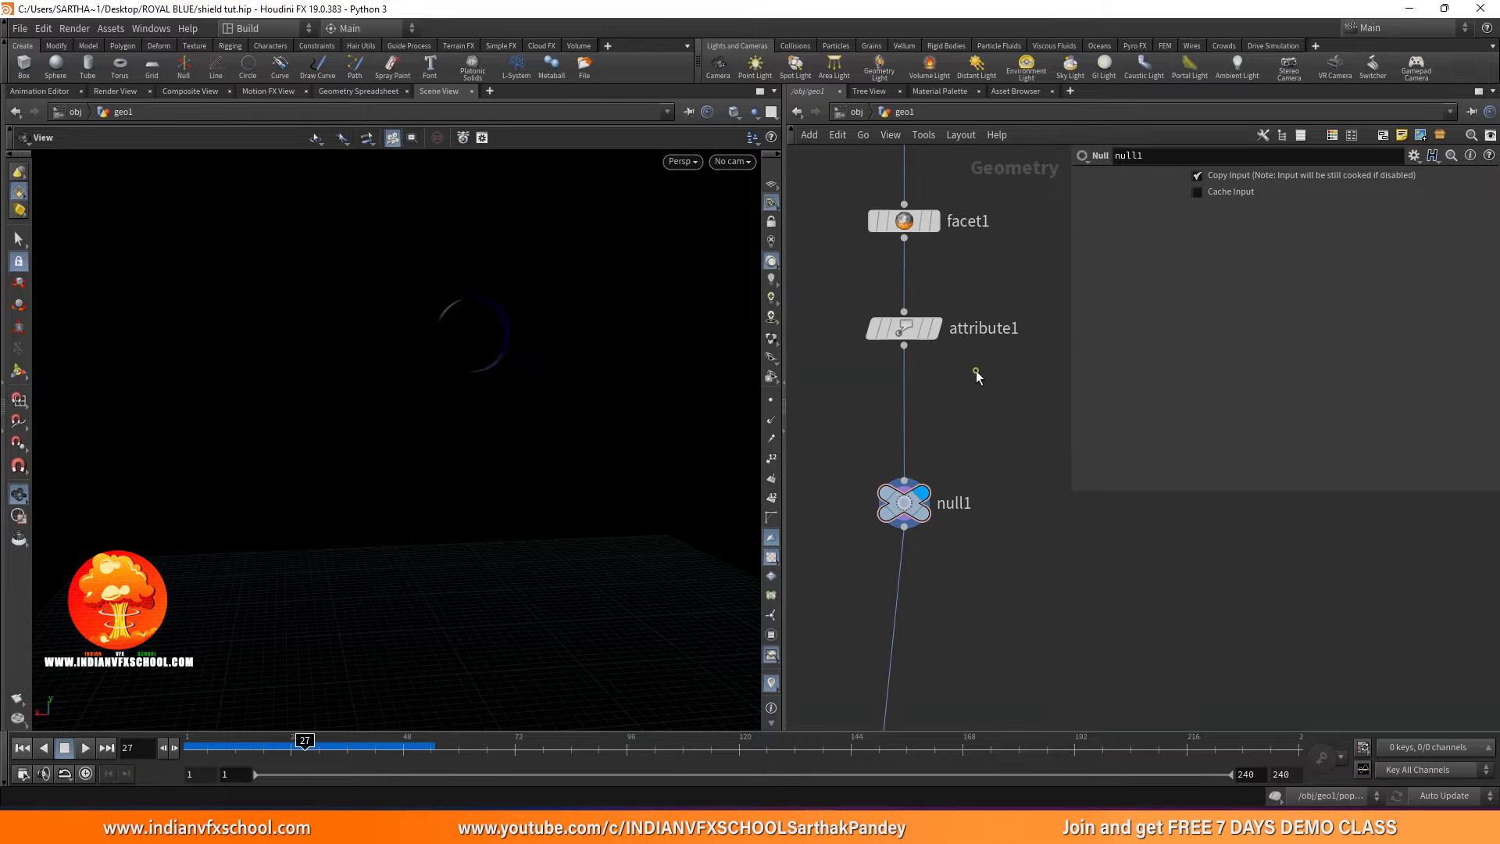
key(Tab)
key(Escape)
click(910, 412)
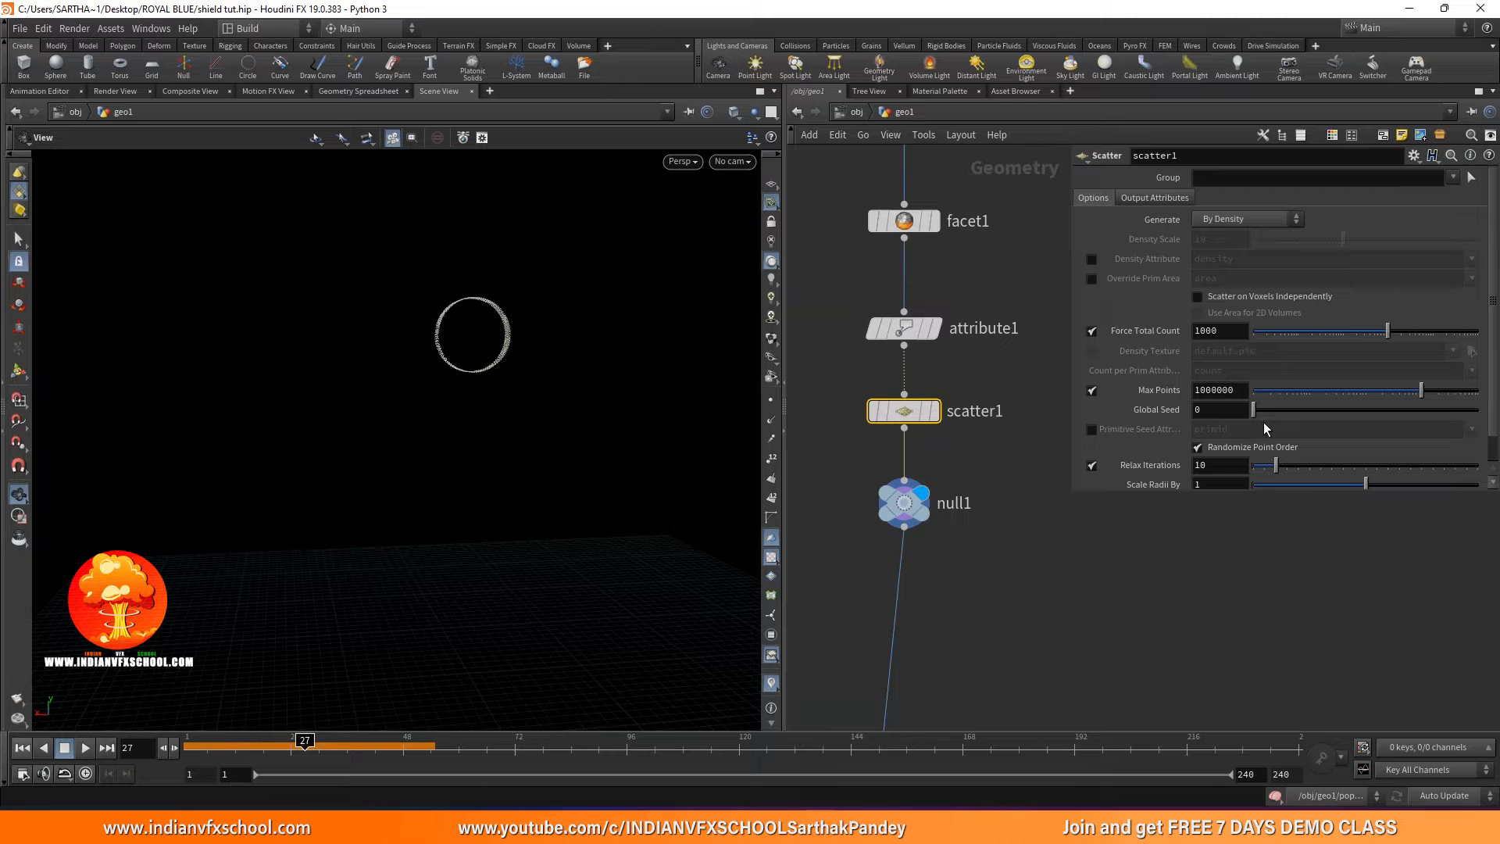
On scatter1, turn off Max Points, set Force Total Count to 10000 and Relax Iterations to 0.
click(1091, 390)
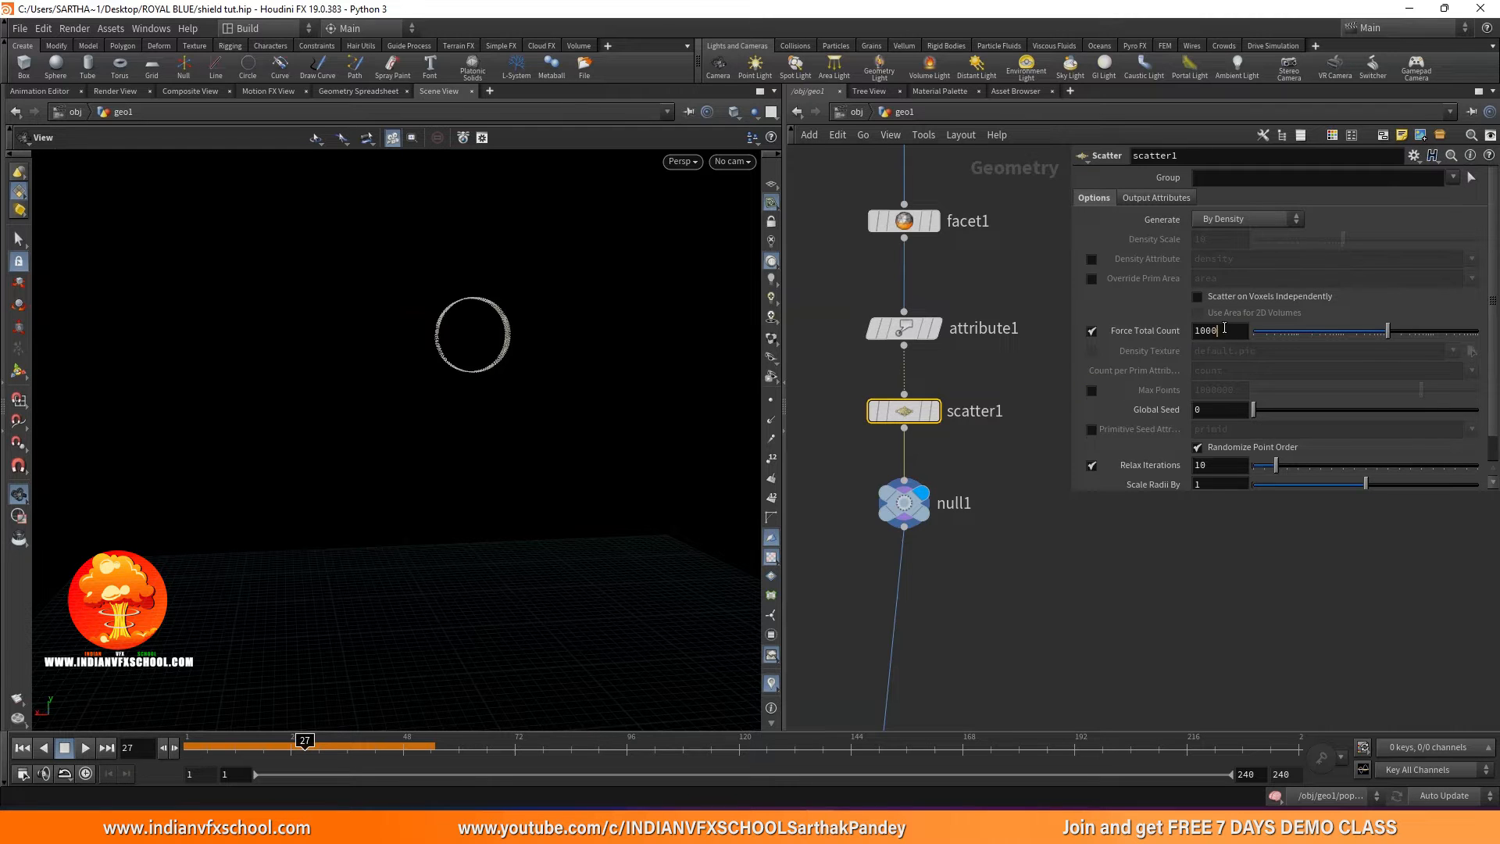
key(Return)
scroll(1229, 450, down, 2)
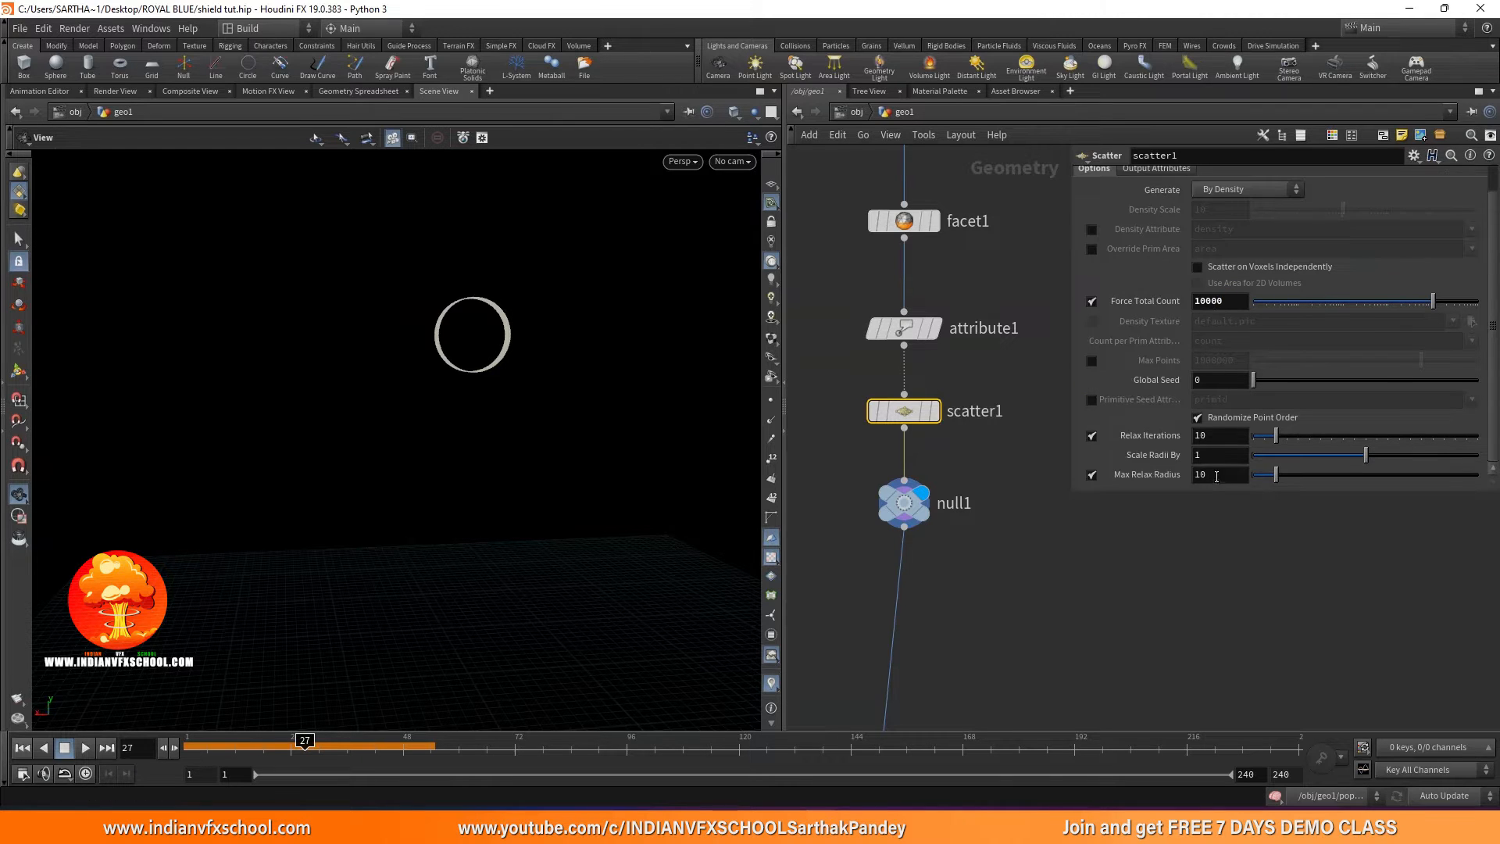
drag(1275, 436, 1252, 435)
drag(500, 395, 563, 409)
right_drag(537, 374, 675, 365)
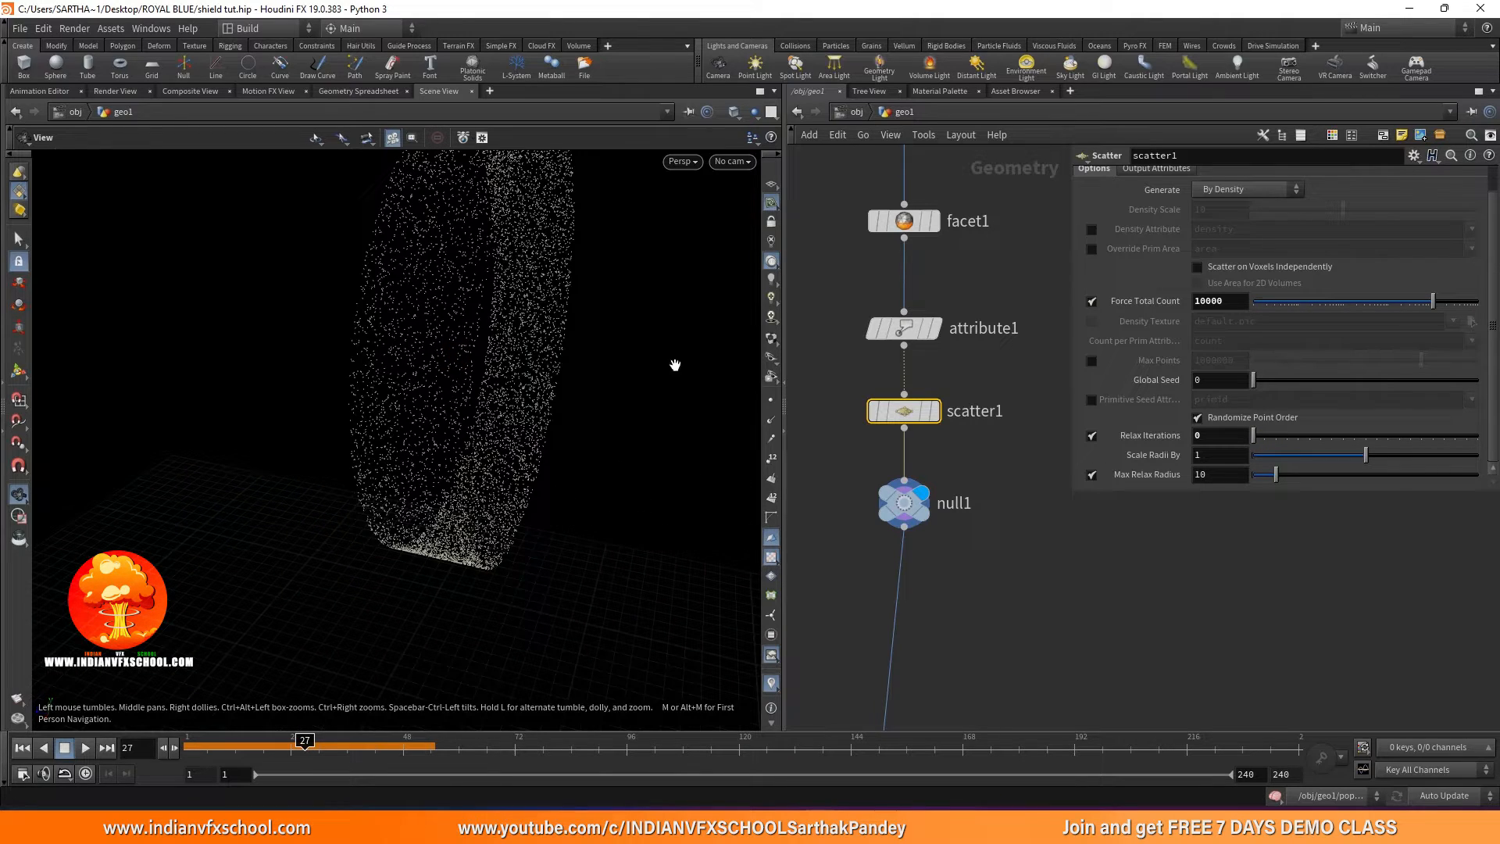
drag(1255, 435, 1098, 419)
drag(570, 368, 389, 328)
right_drag(389, 328, 296, 583)
right_drag(361, 365, 310, 526)
drag(354, 394, 411, 365)
right_drag(414, 356, 402, 412)
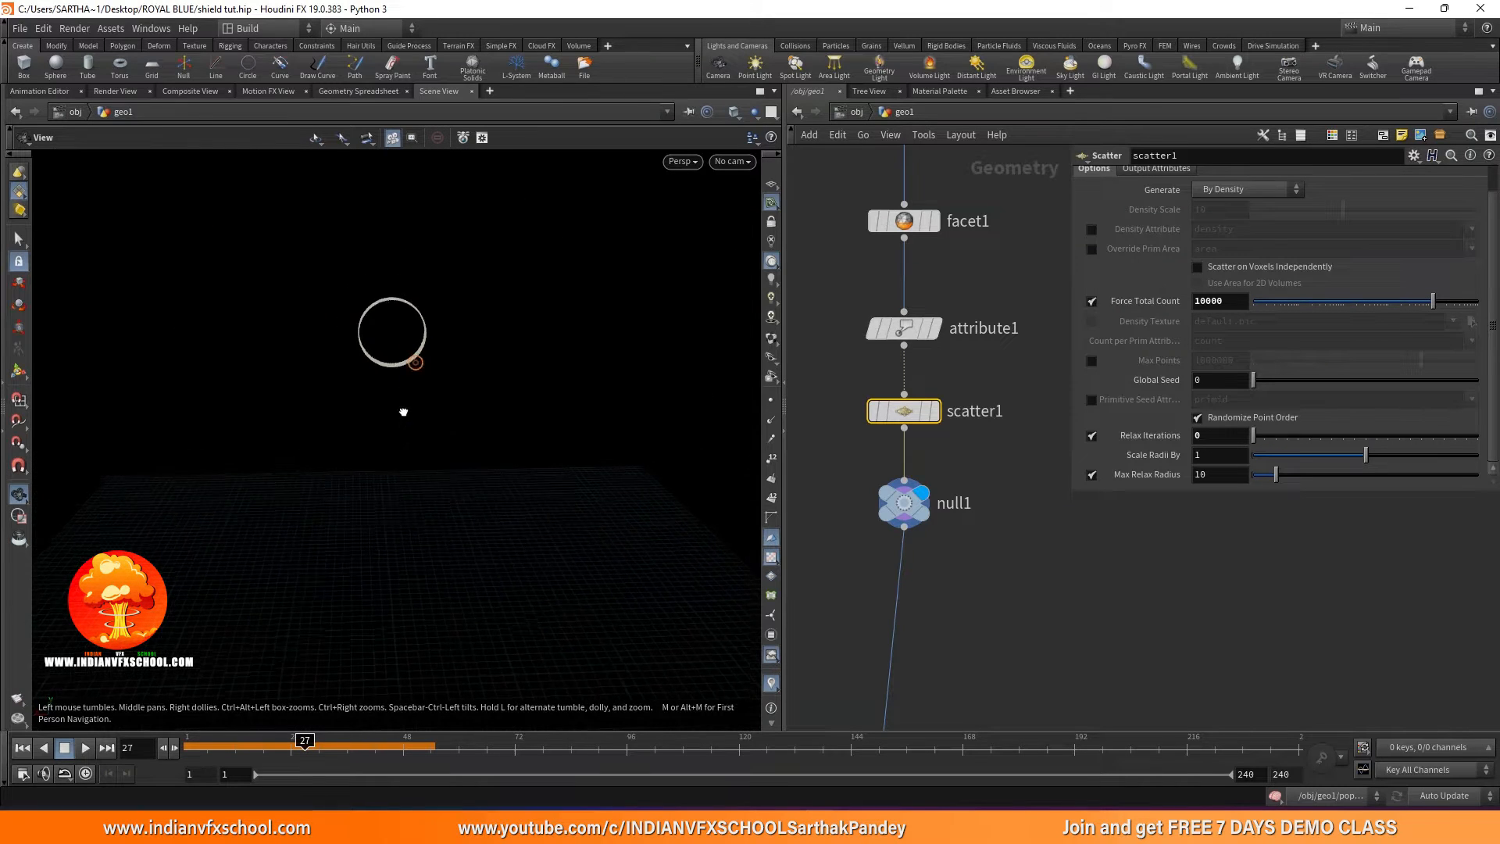
Make popnet the displayed node, select it and preview the simulation from the first frame.
scroll(1031, 569, down, 3)
scroll(1008, 563, up, 5)
click(943, 534)
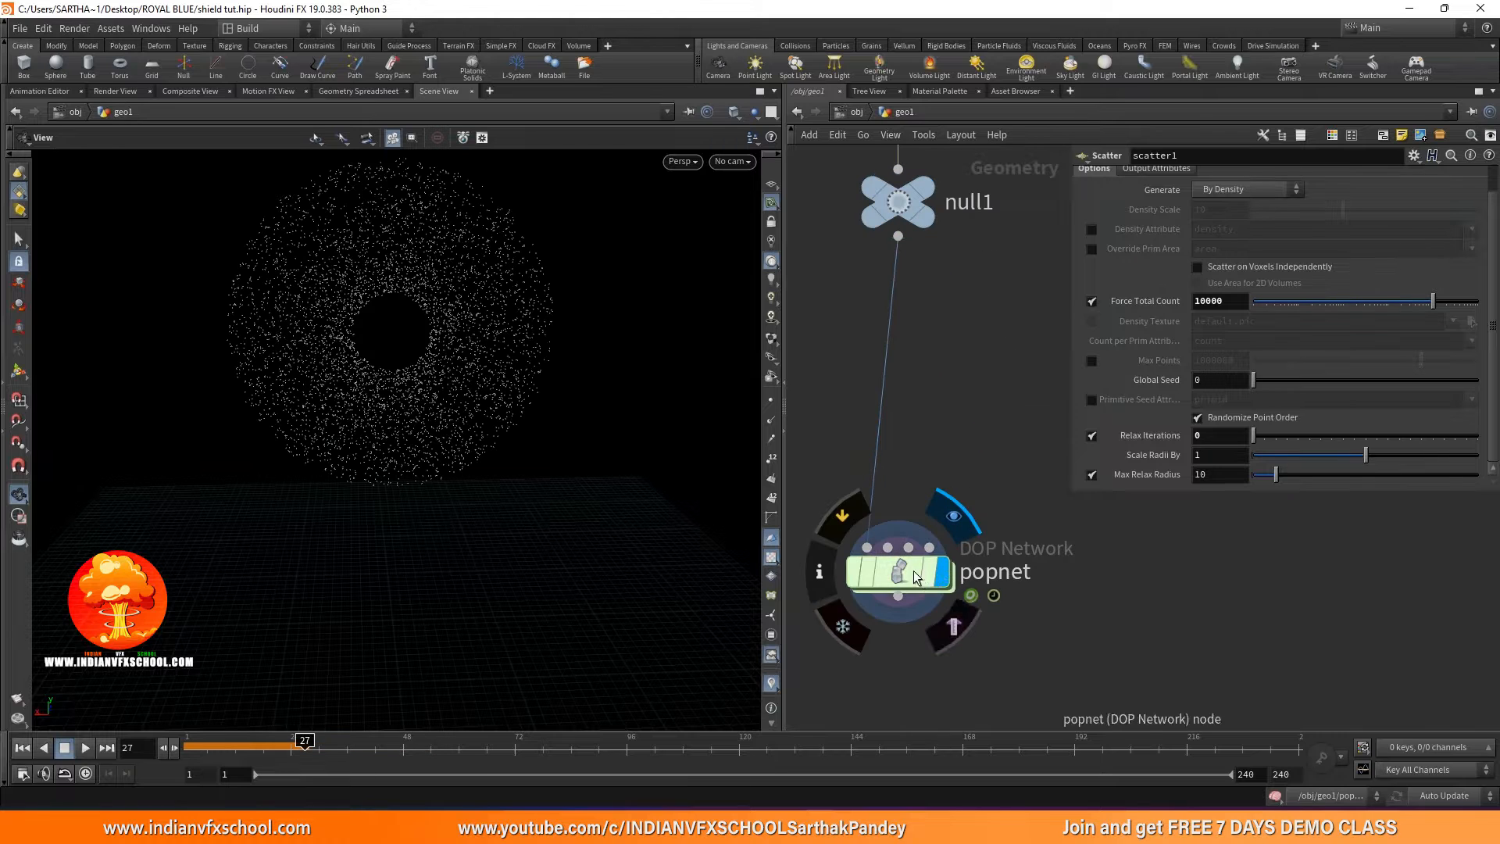
click(920, 539)
click(22, 748)
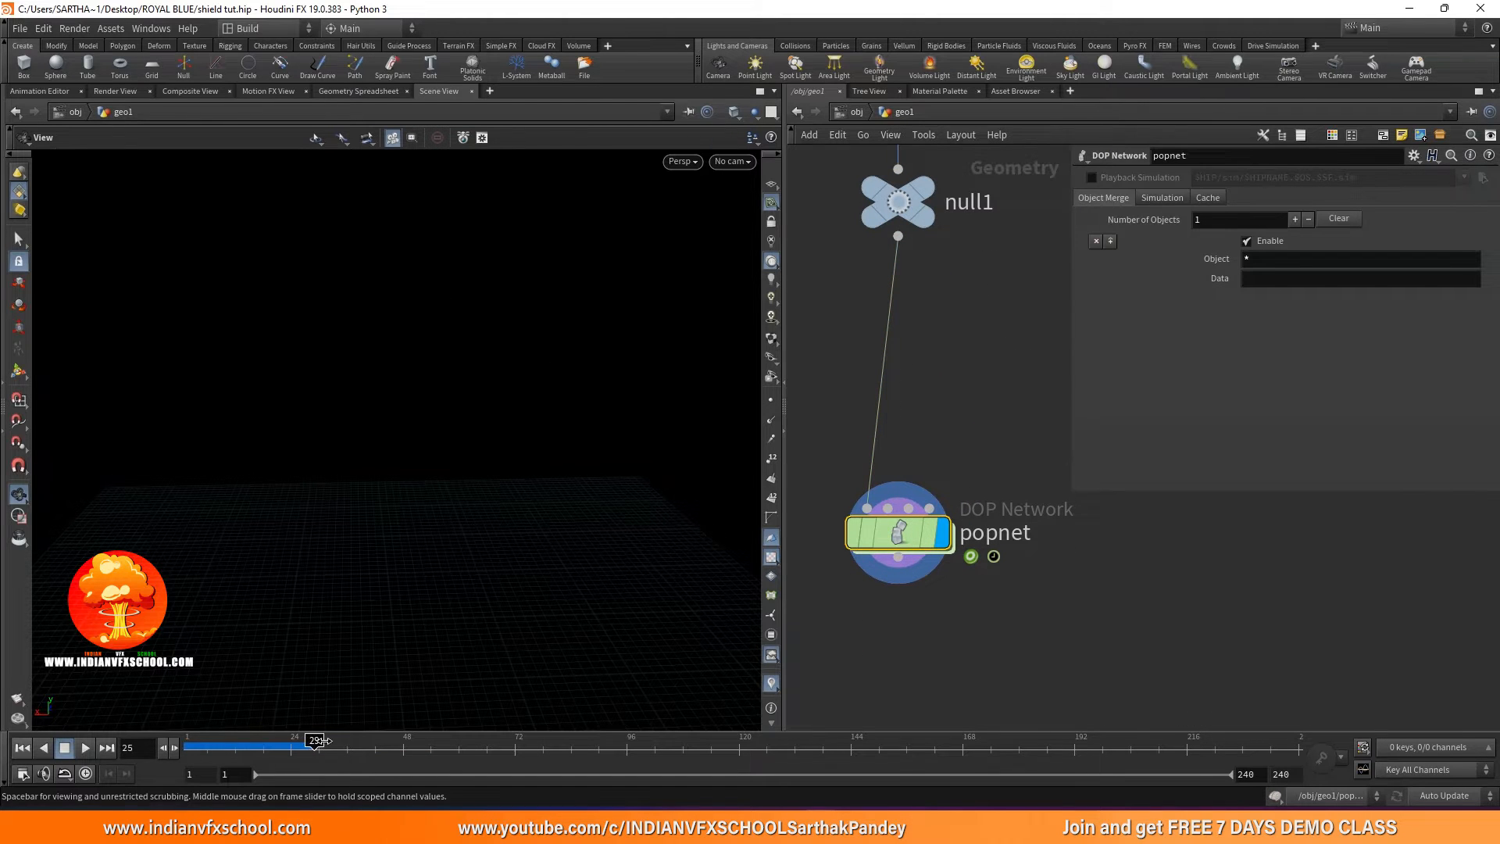
Inside popnet, move source_first_input farther above the merge node and set its Emission Type to All Points.
double_click(901, 531)
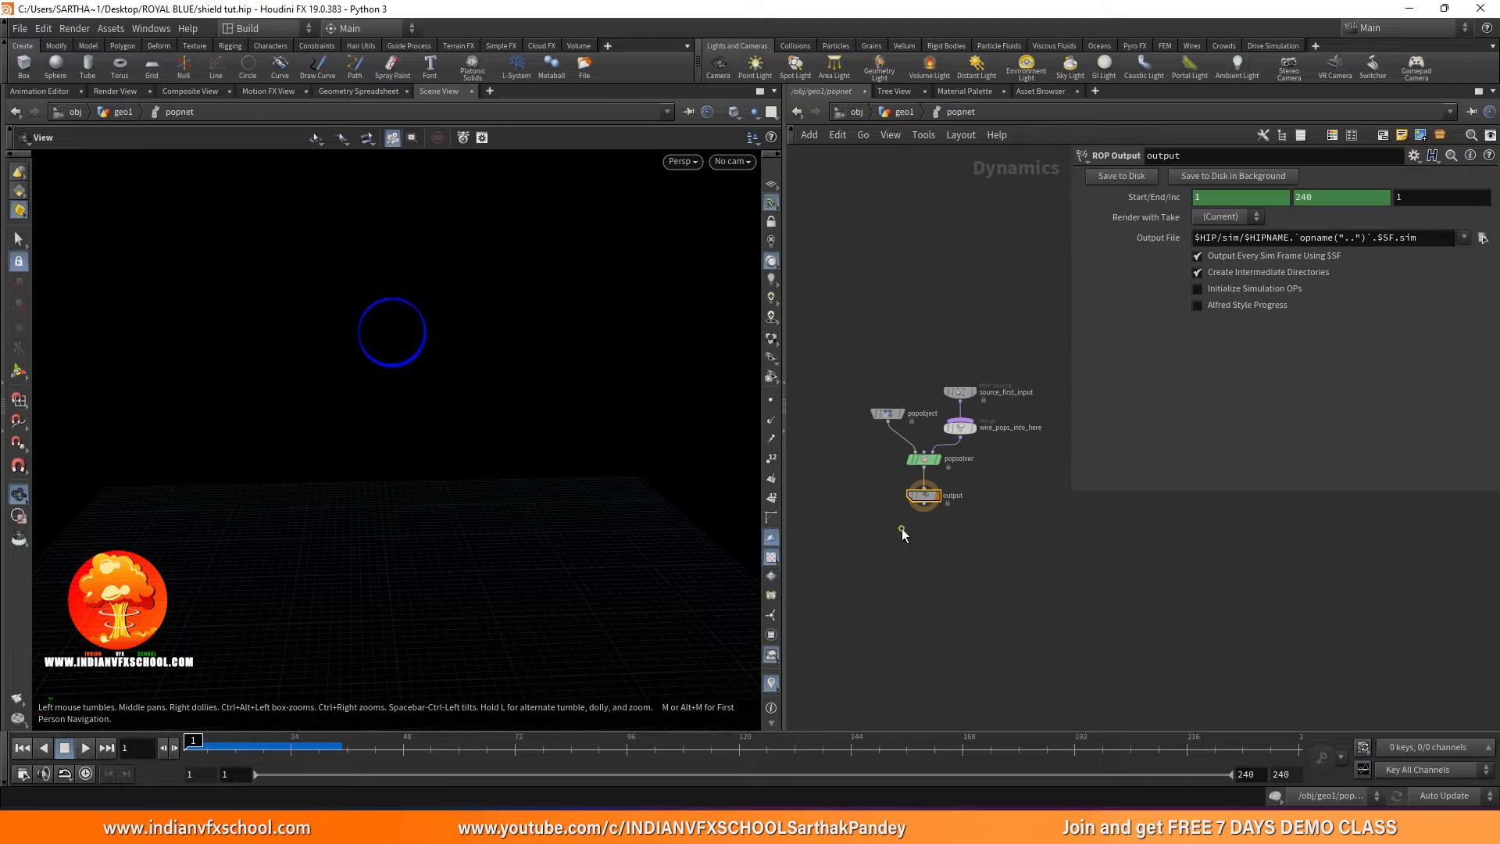
scroll(916, 426, up, 2)
click(844, 408)
middle_drag(966, 279, 873, 302)
drag(907, 394, 911, 249)
click(911, 248)
middle_drag(965, 337, 920, 338)
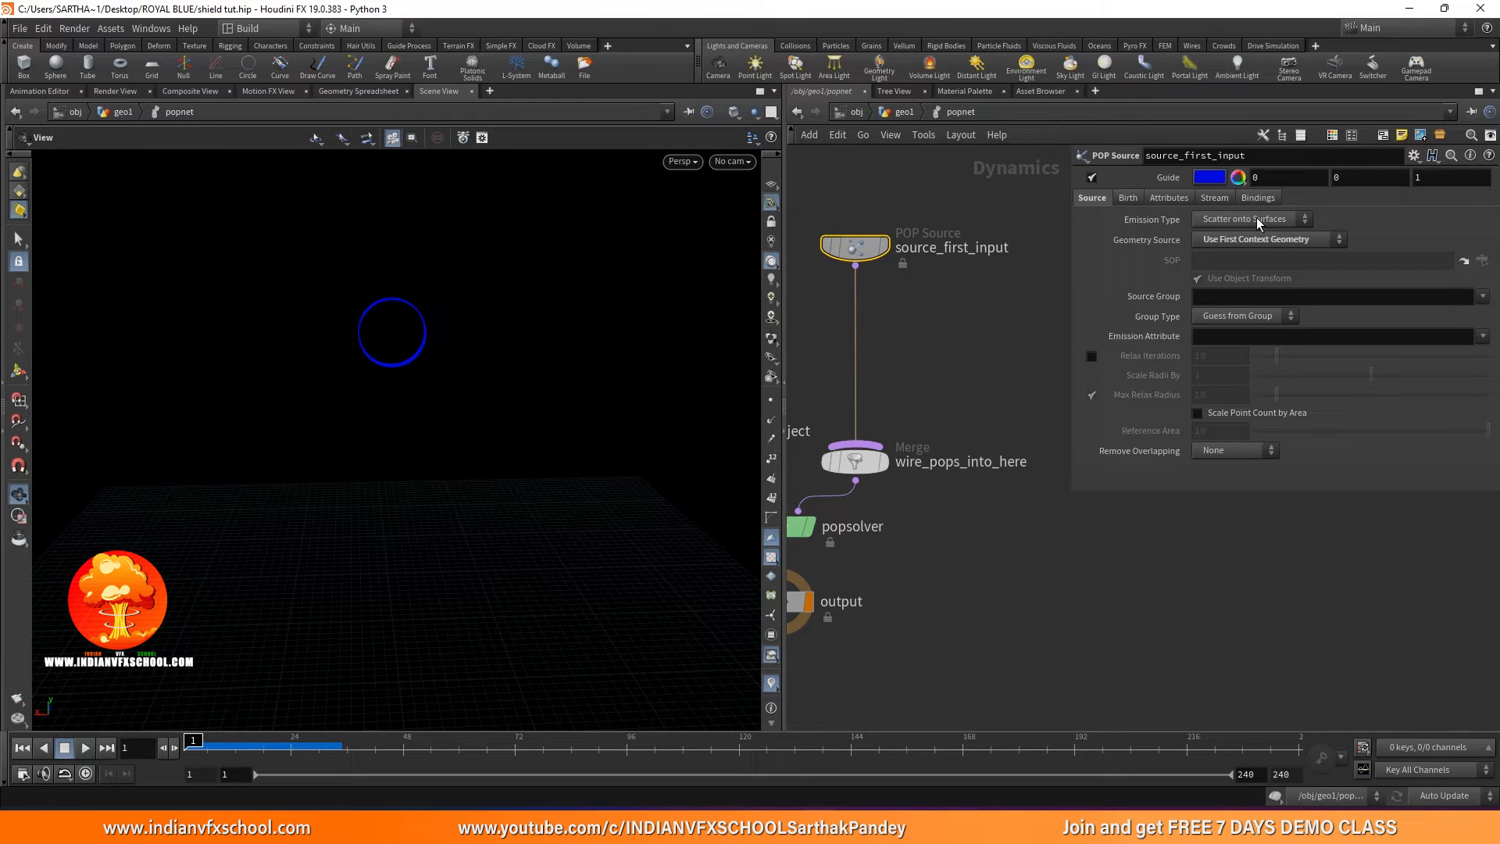
click(1278, 219)
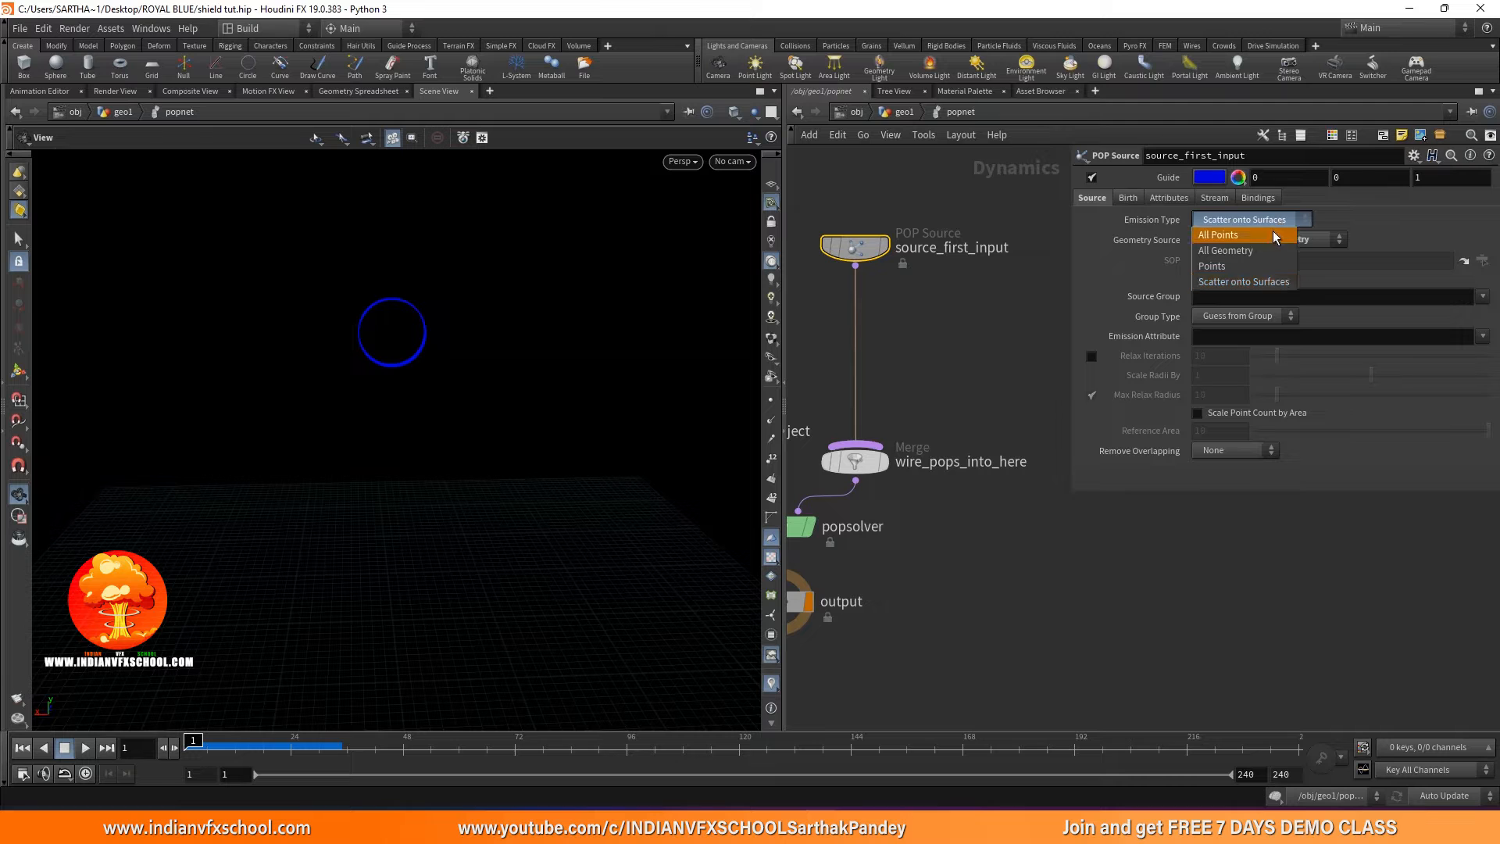
click(1228, 267)
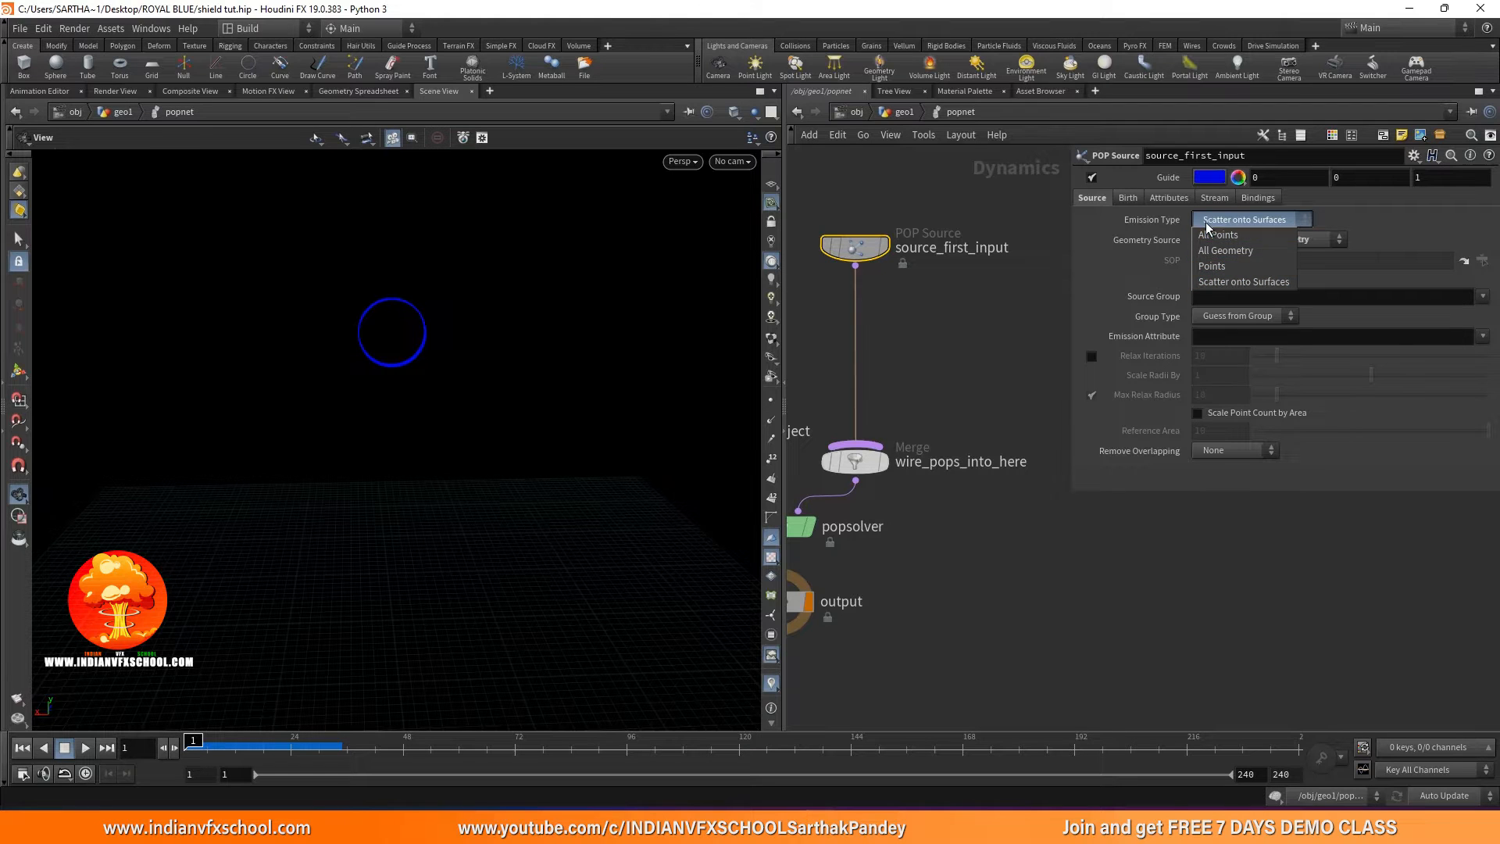
Try Impulse Activation values of 0 and 1.96 on source_first_input and preview the emission up to frame 25.
click(1126, 197)
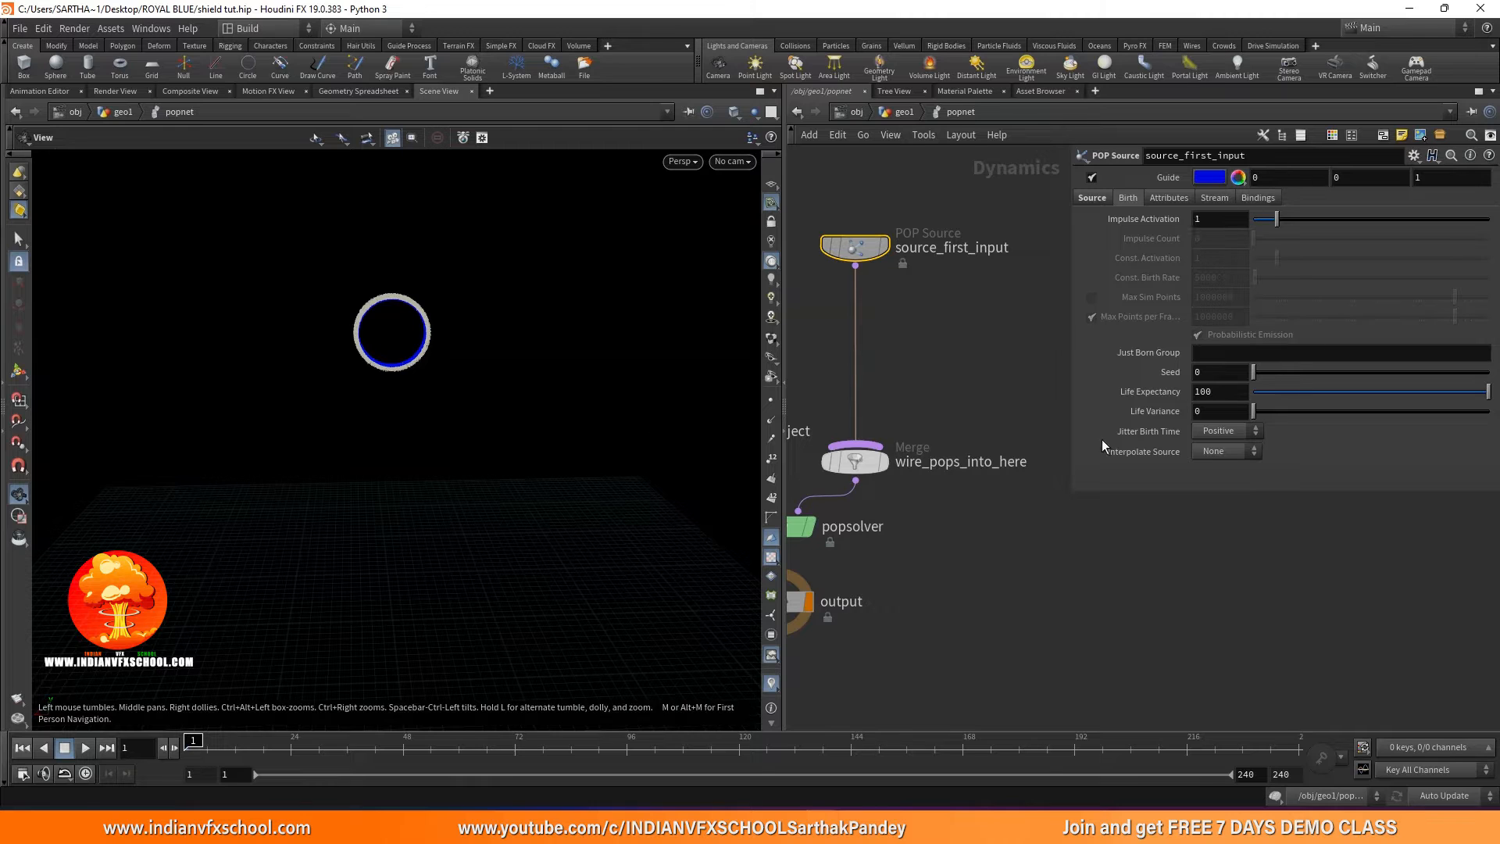
drag(1280, 221, 1249, 222)
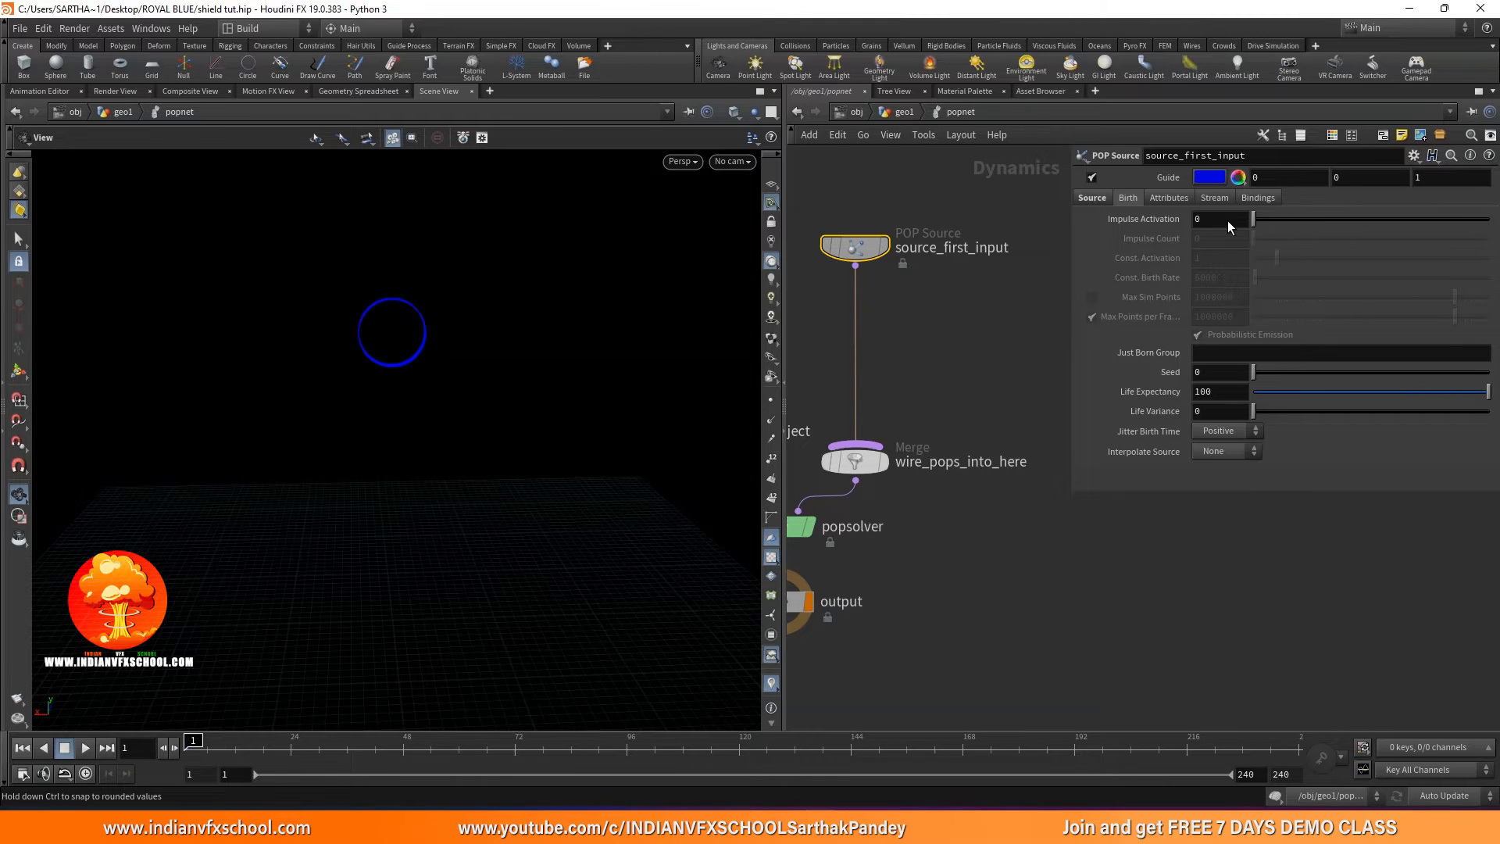
drag(1253, 222, 1299, 221)
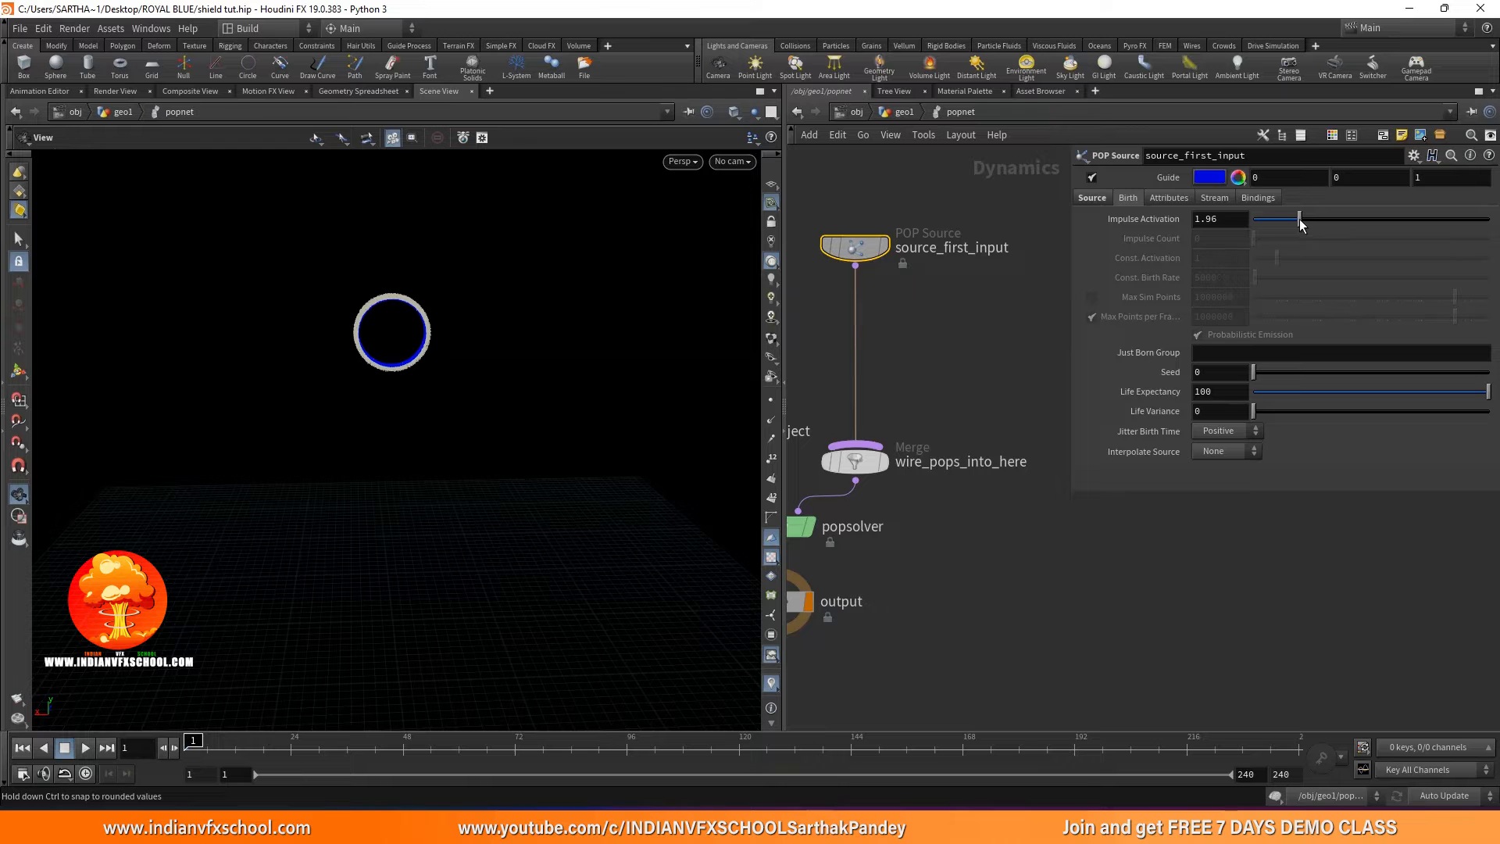
key(Up)
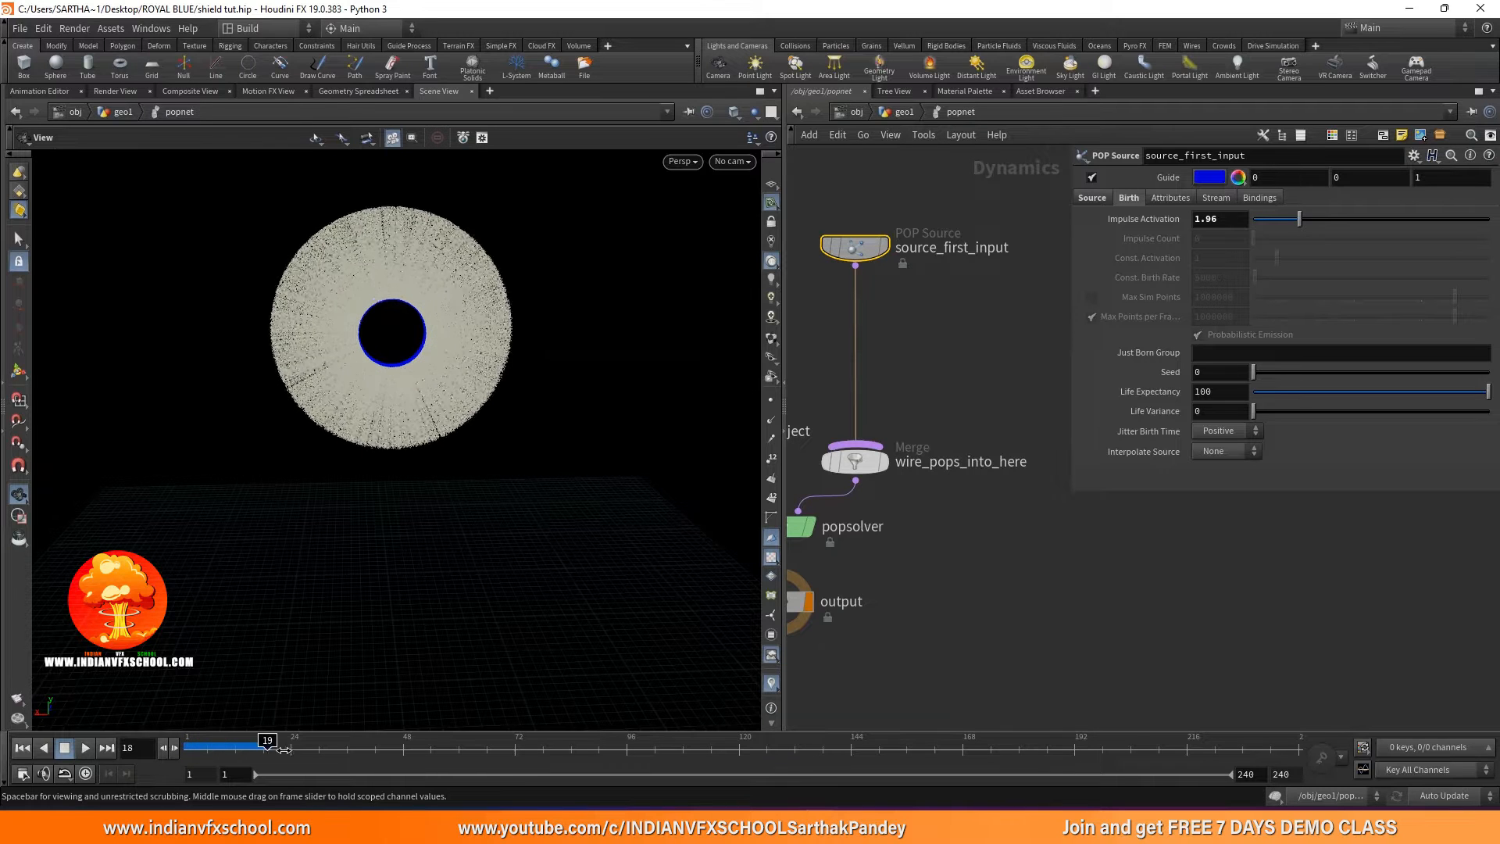
Check the Force Total Count of scatter1 at the geo1 level and go back inside popnet to view the particles.
key(u)
middle_drag(931, 312, 932, 554)
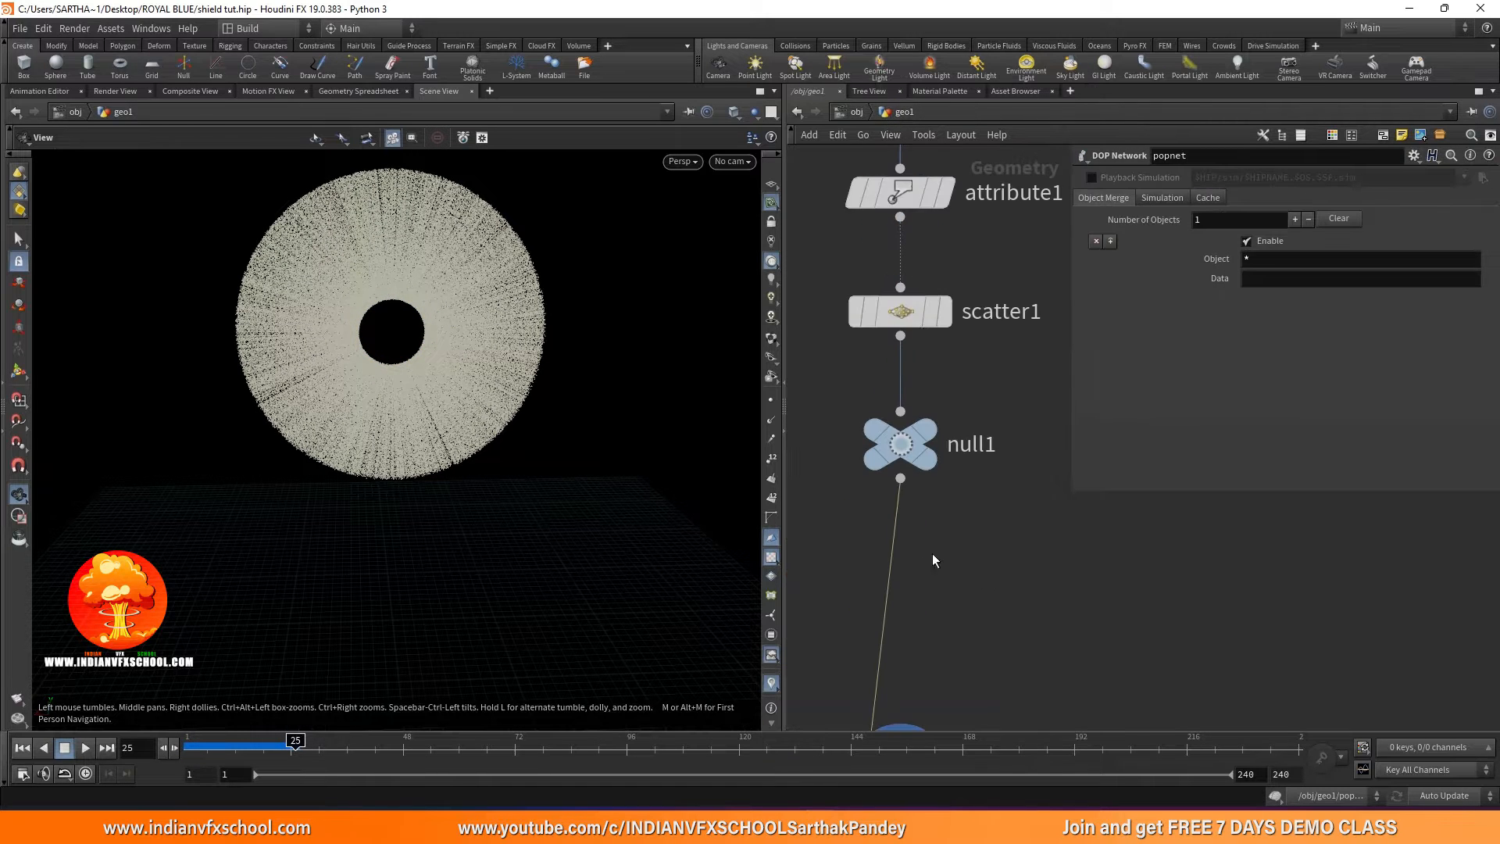
click(899, 311)
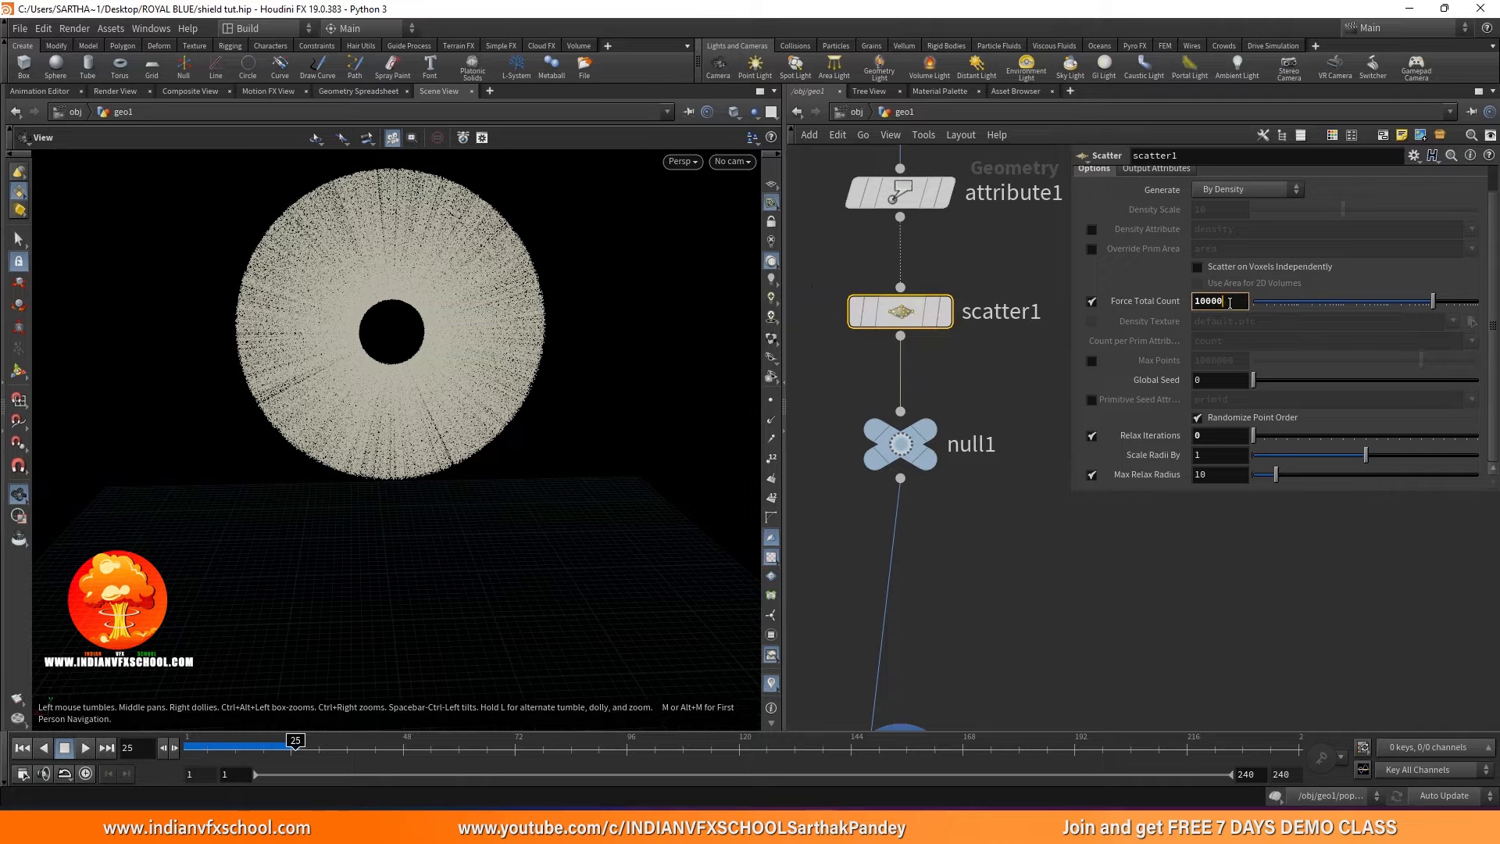
middle_drag(954, 642, 903, 331)
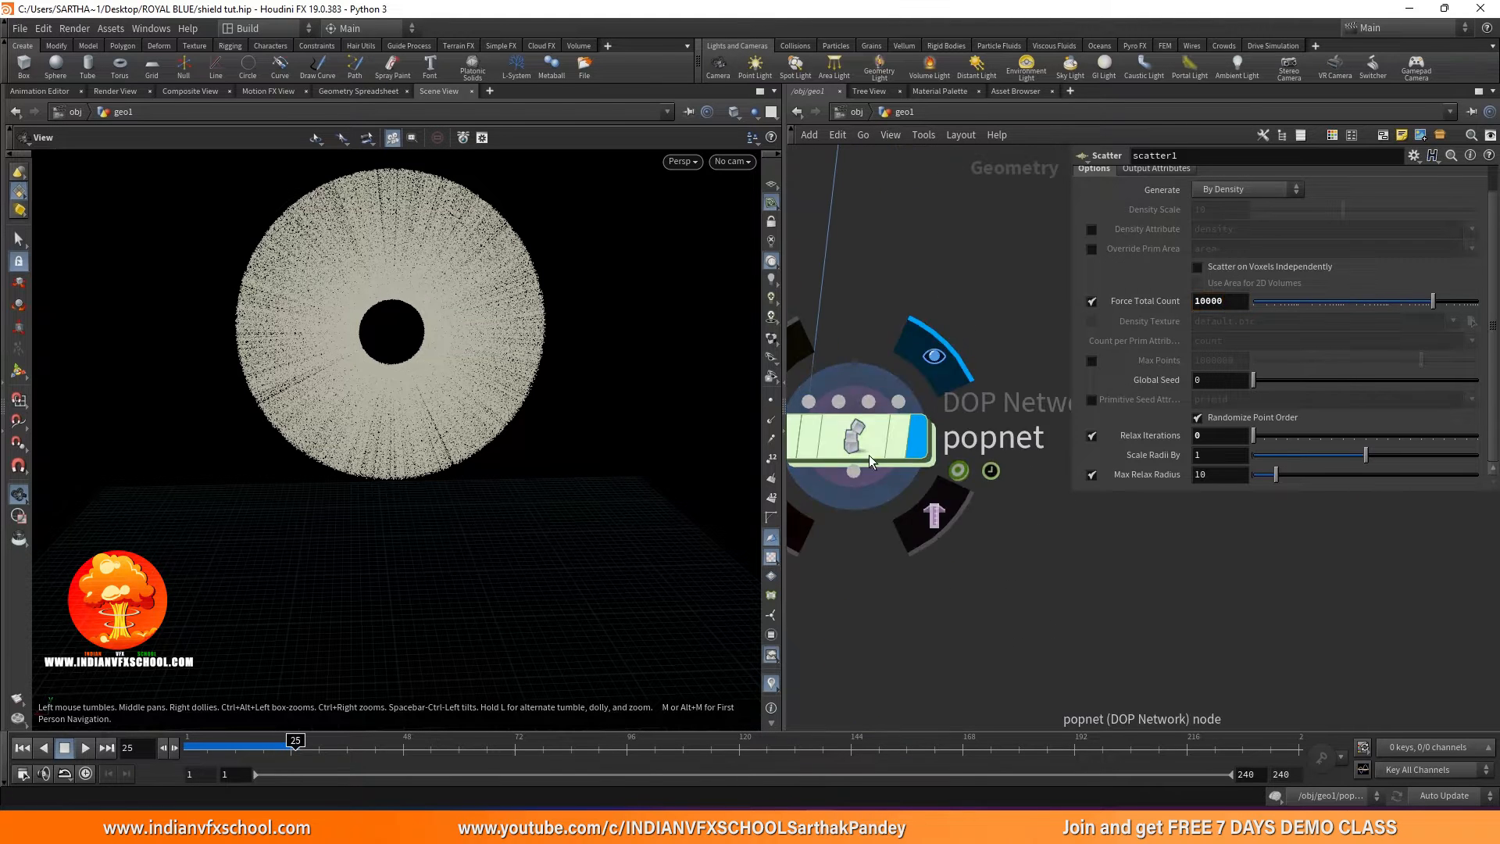
double_click(868, 455)
right_drag(478, 443, 461, 440)
middle_drag(461, 439, 479, 492)
right_drag(479, 492, 472, 476)
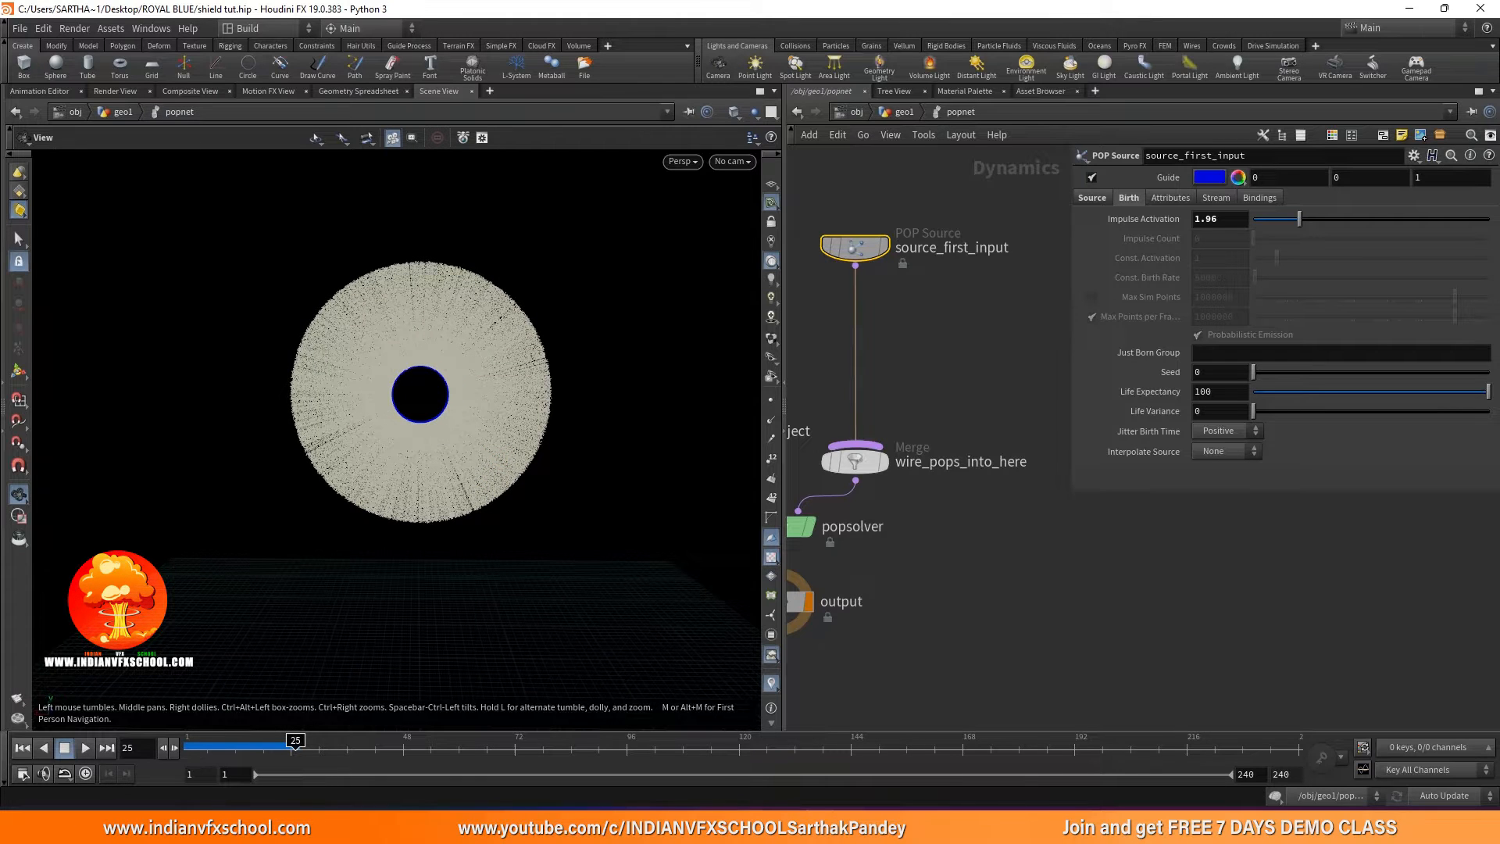
Switch to the shield folder in File Explorer, play the energyRound and energy reference videos, and return to Houdini.
click(784, 827)
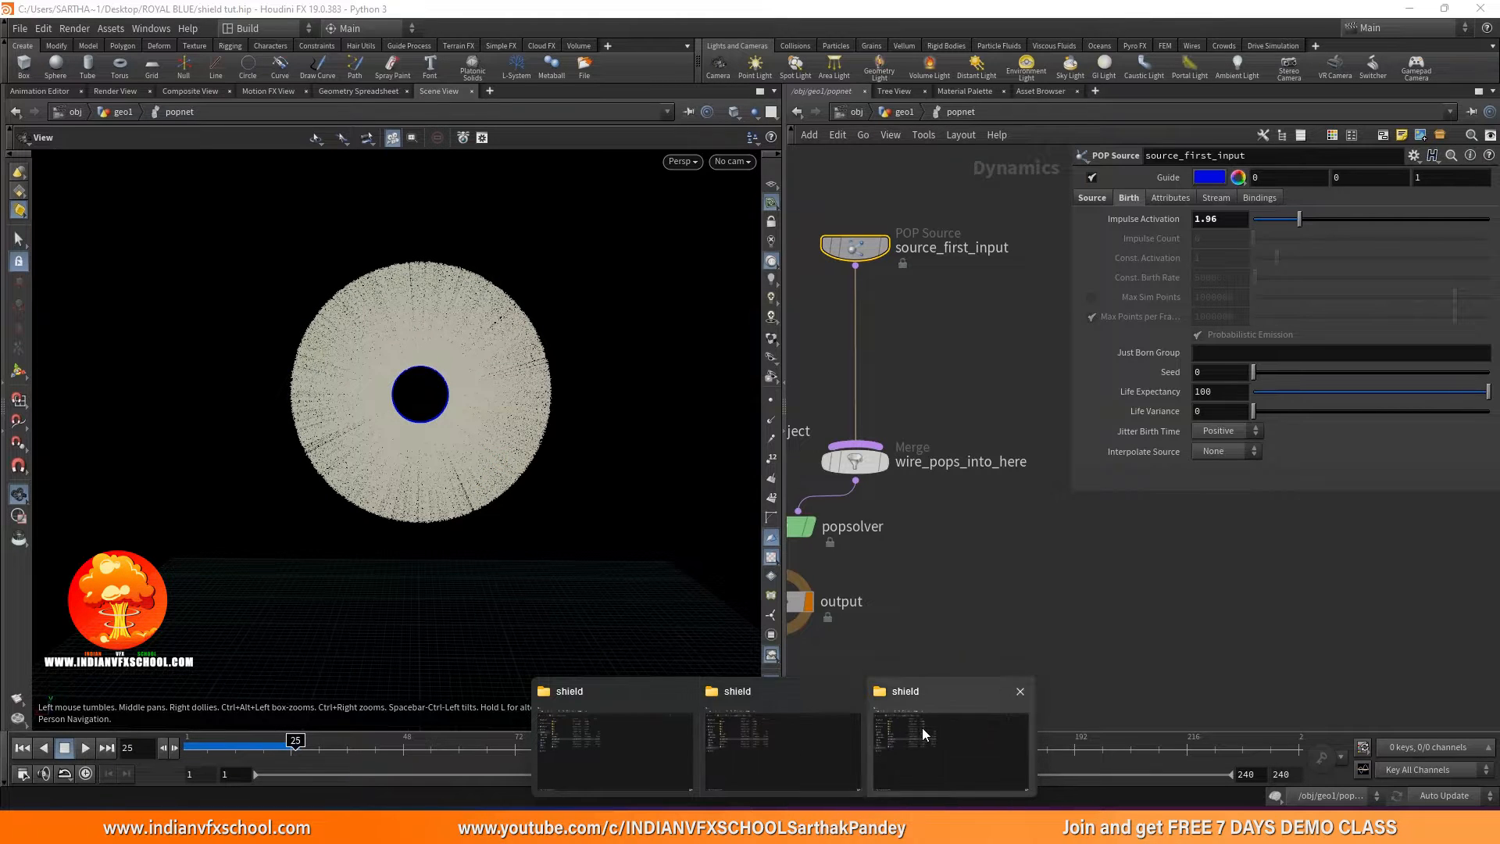
click(922, 733)
double_click(247, 308)
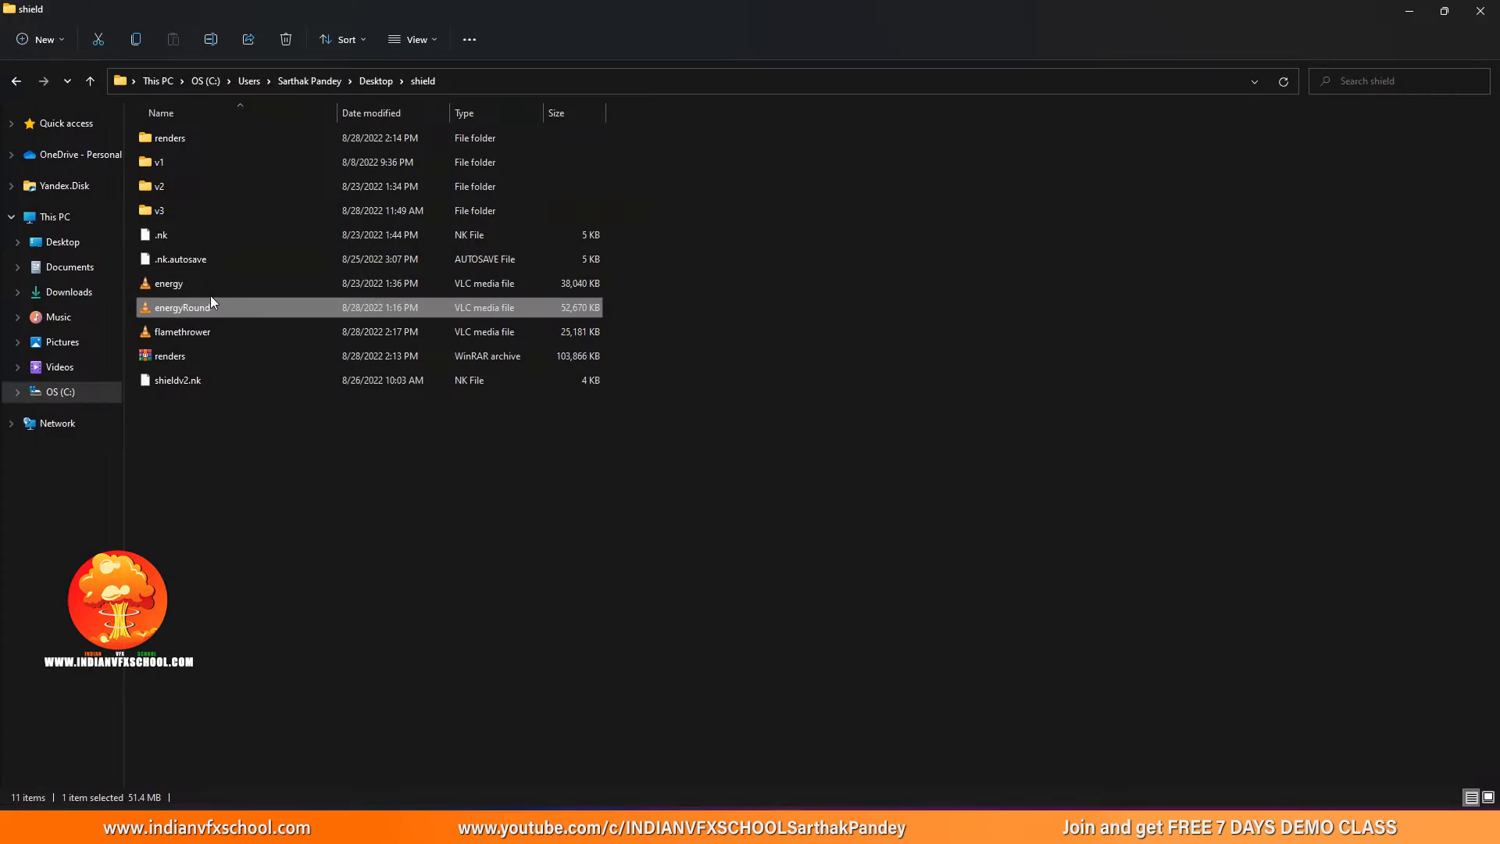
double_click(202, 288)
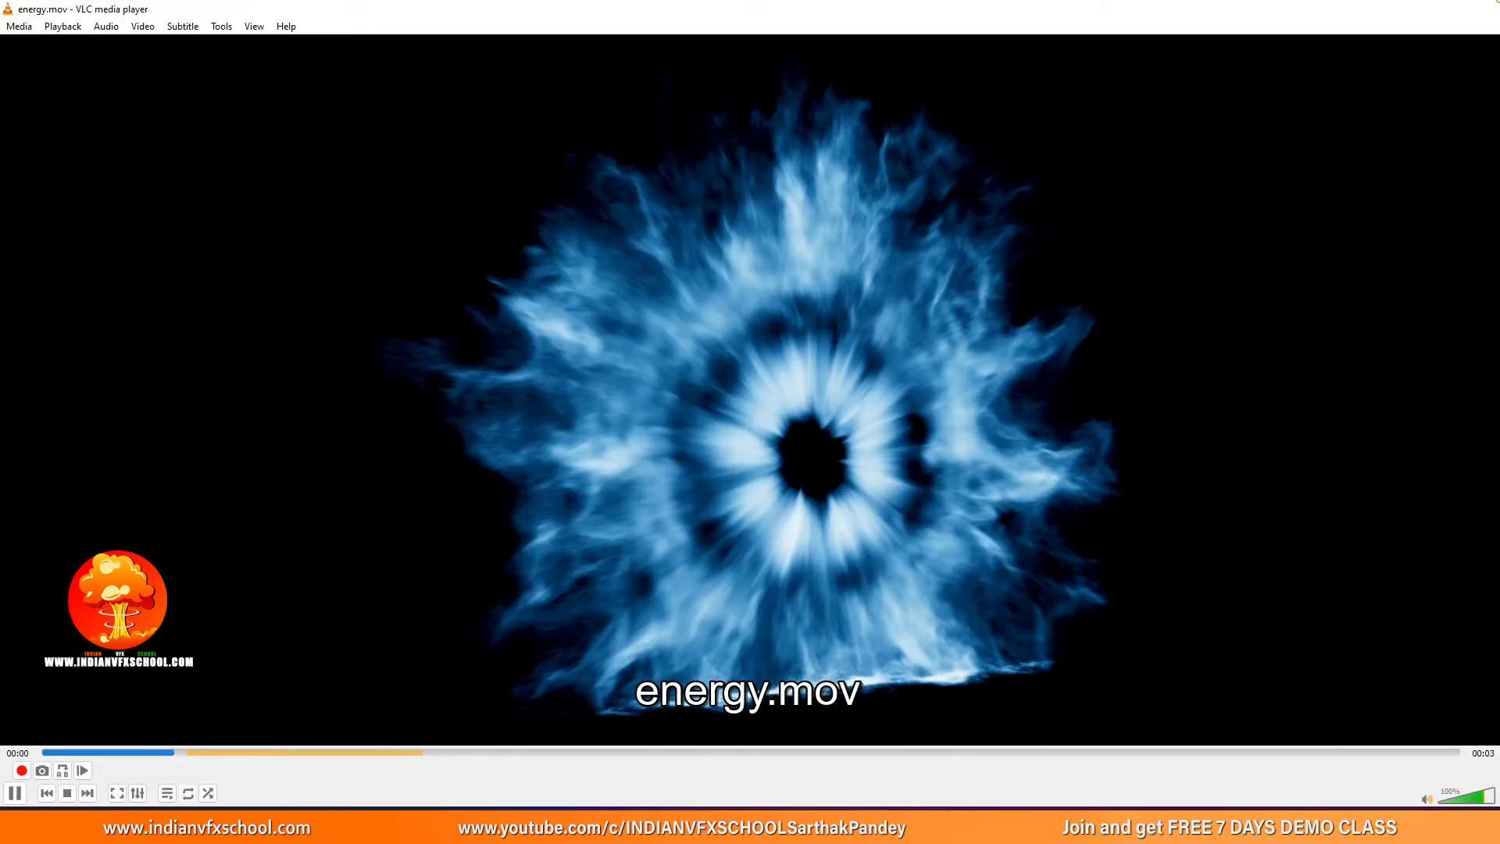
click(1498, 1)
click(894, 537)
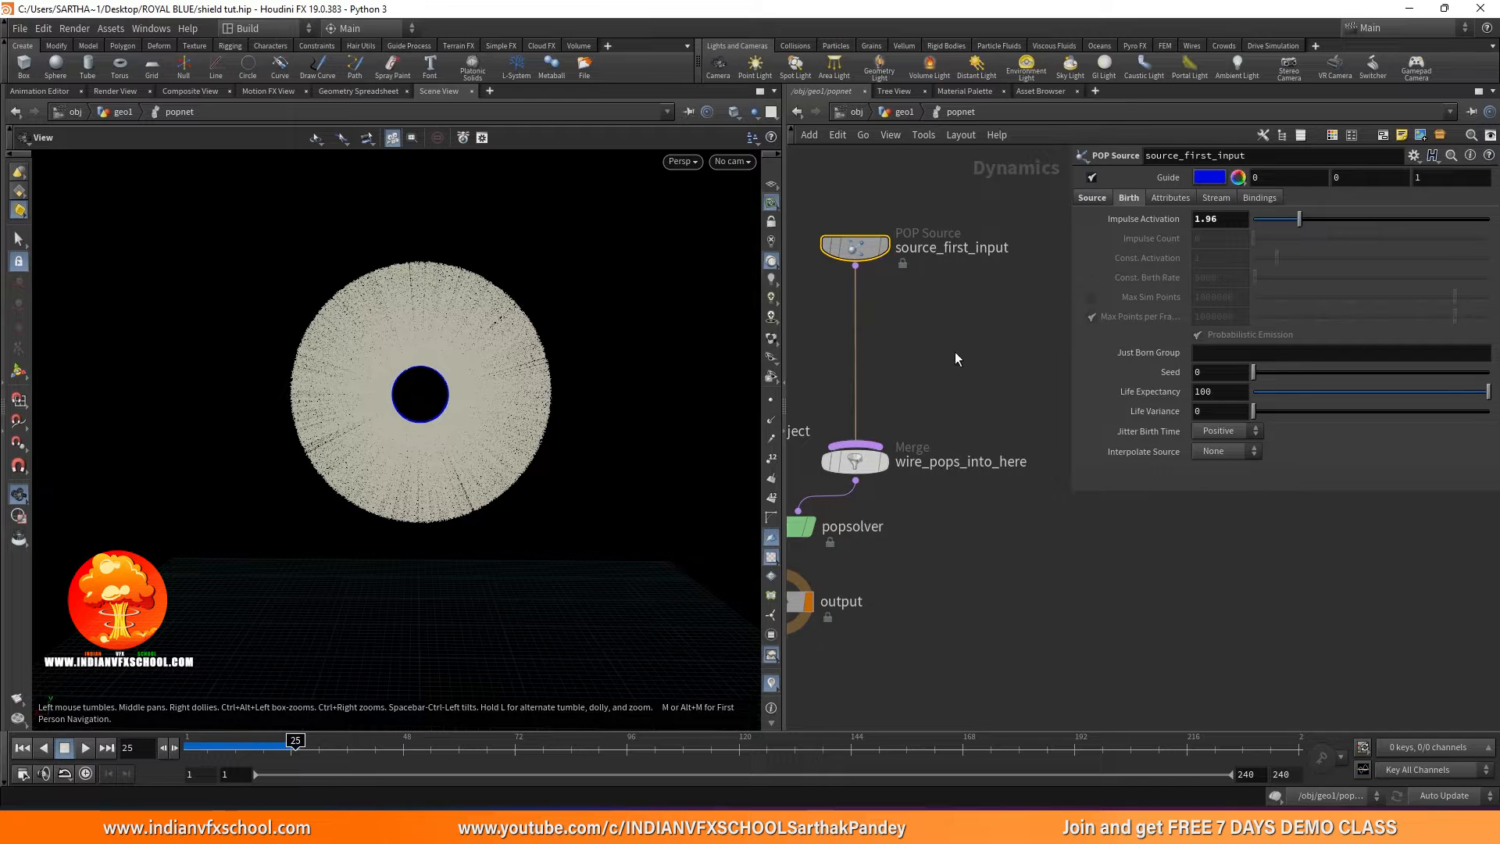
Set the Impulse Activation of source_first_input to the expression $F%5==0 so particles are emitted every fifth frame.
click(1232, 217)
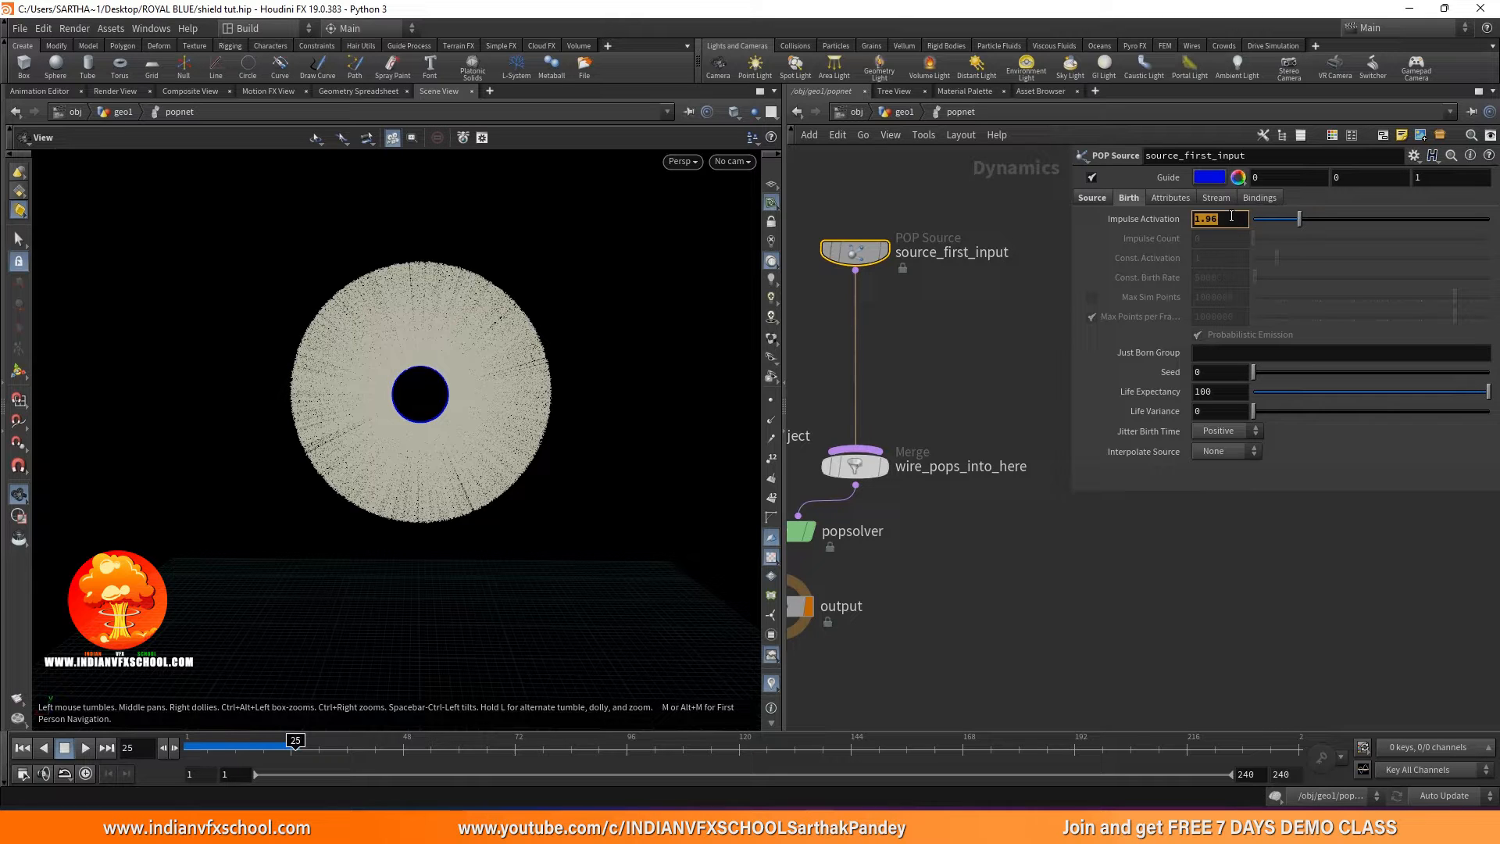
text($)
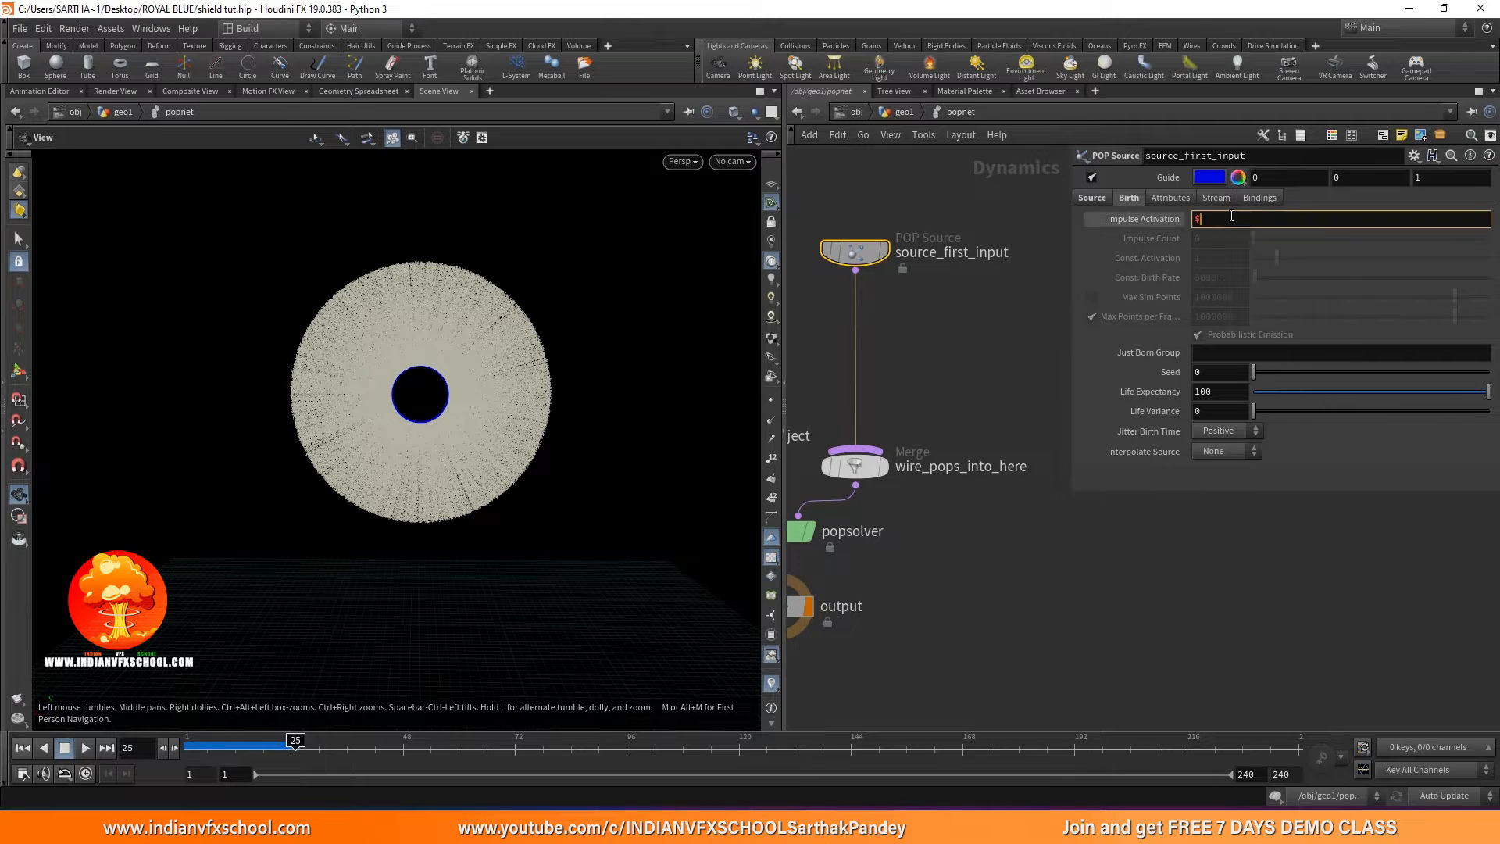
text(F%5==)
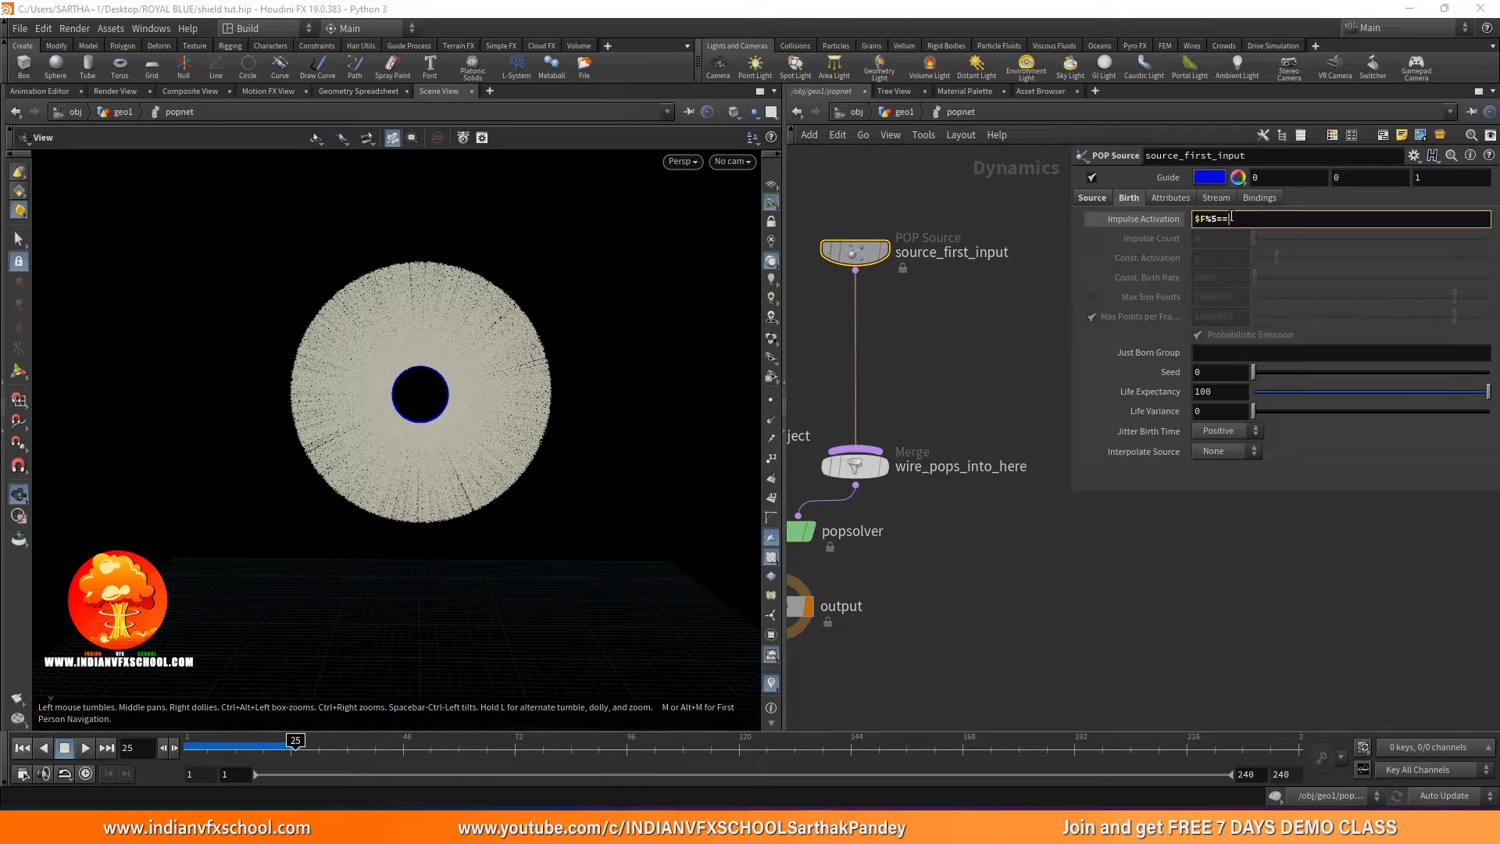
key(Return)
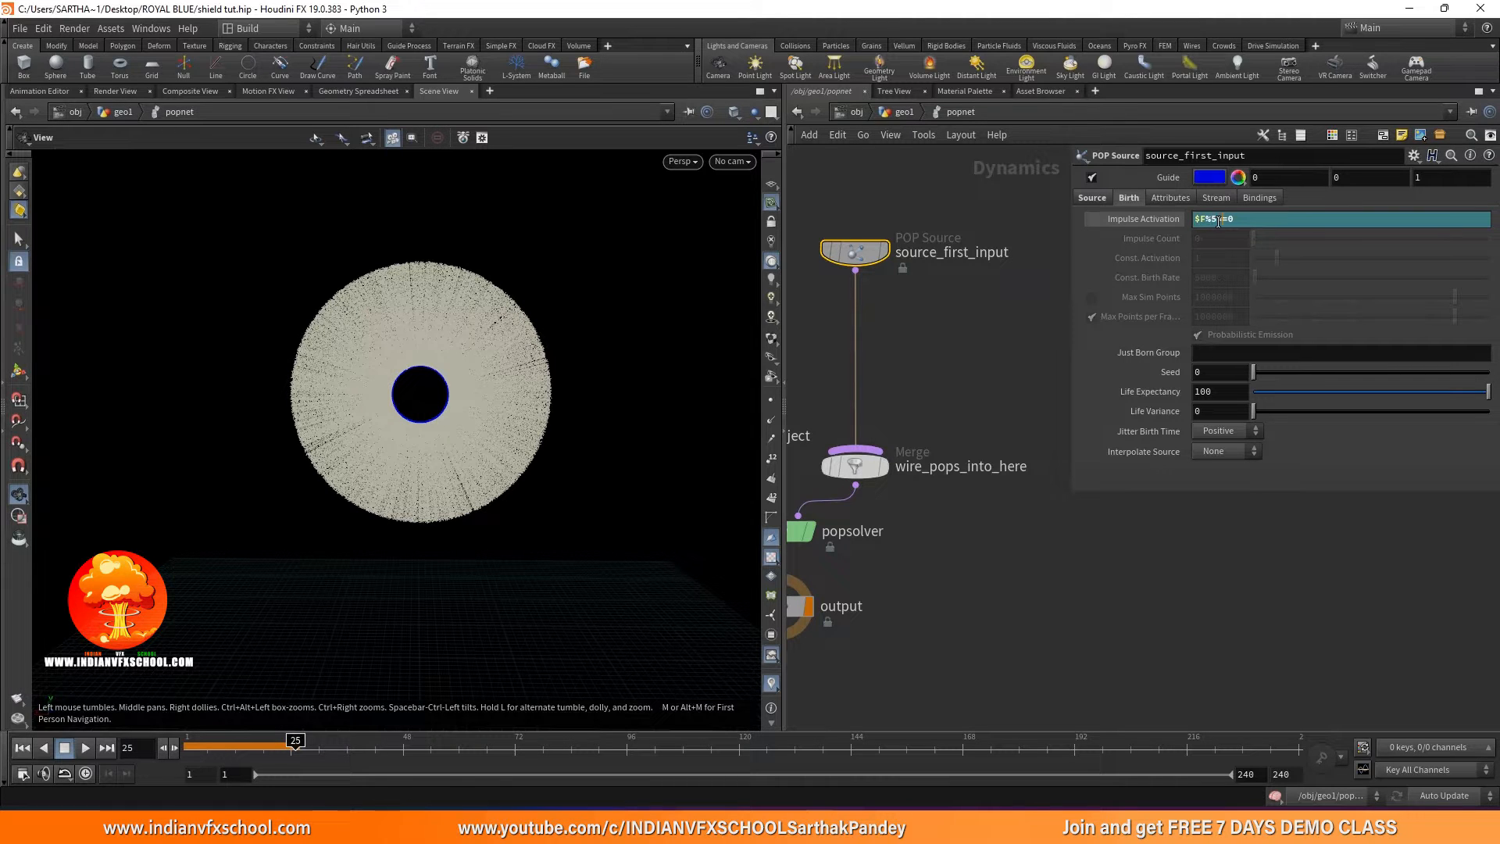
click(996, 519)
Play the simulation from the first frame, examine the emitted rings in the viewport, and play it in reverse.
click(22, 748)
click(84, 748)
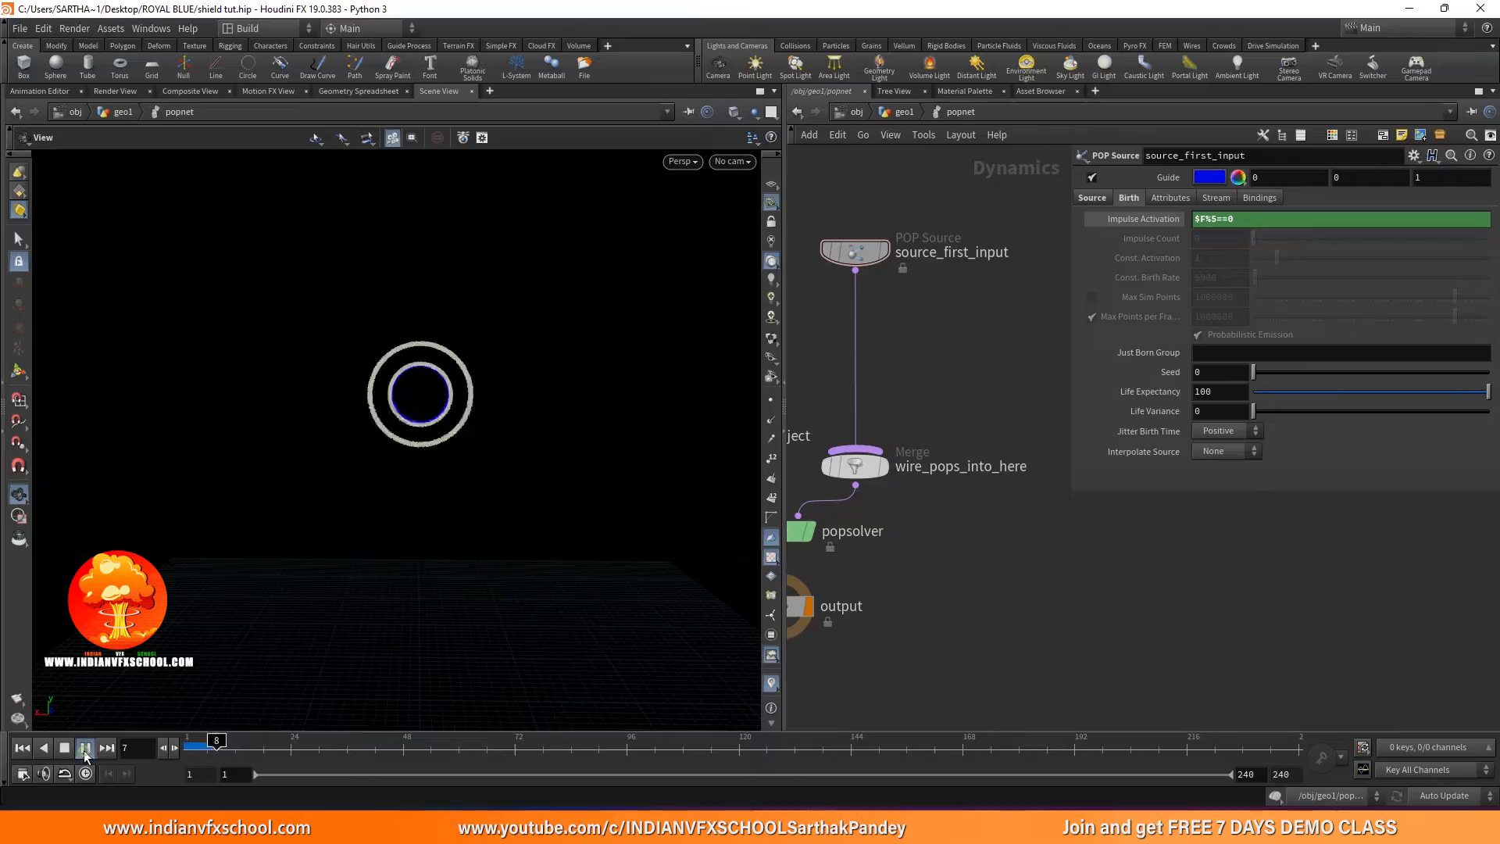
click(78, 748)
drag(258, 657, 308, 608)
drag(377, 560, 369, 568)
right_drag(373, 572, 355, 542)
click(44, 747)
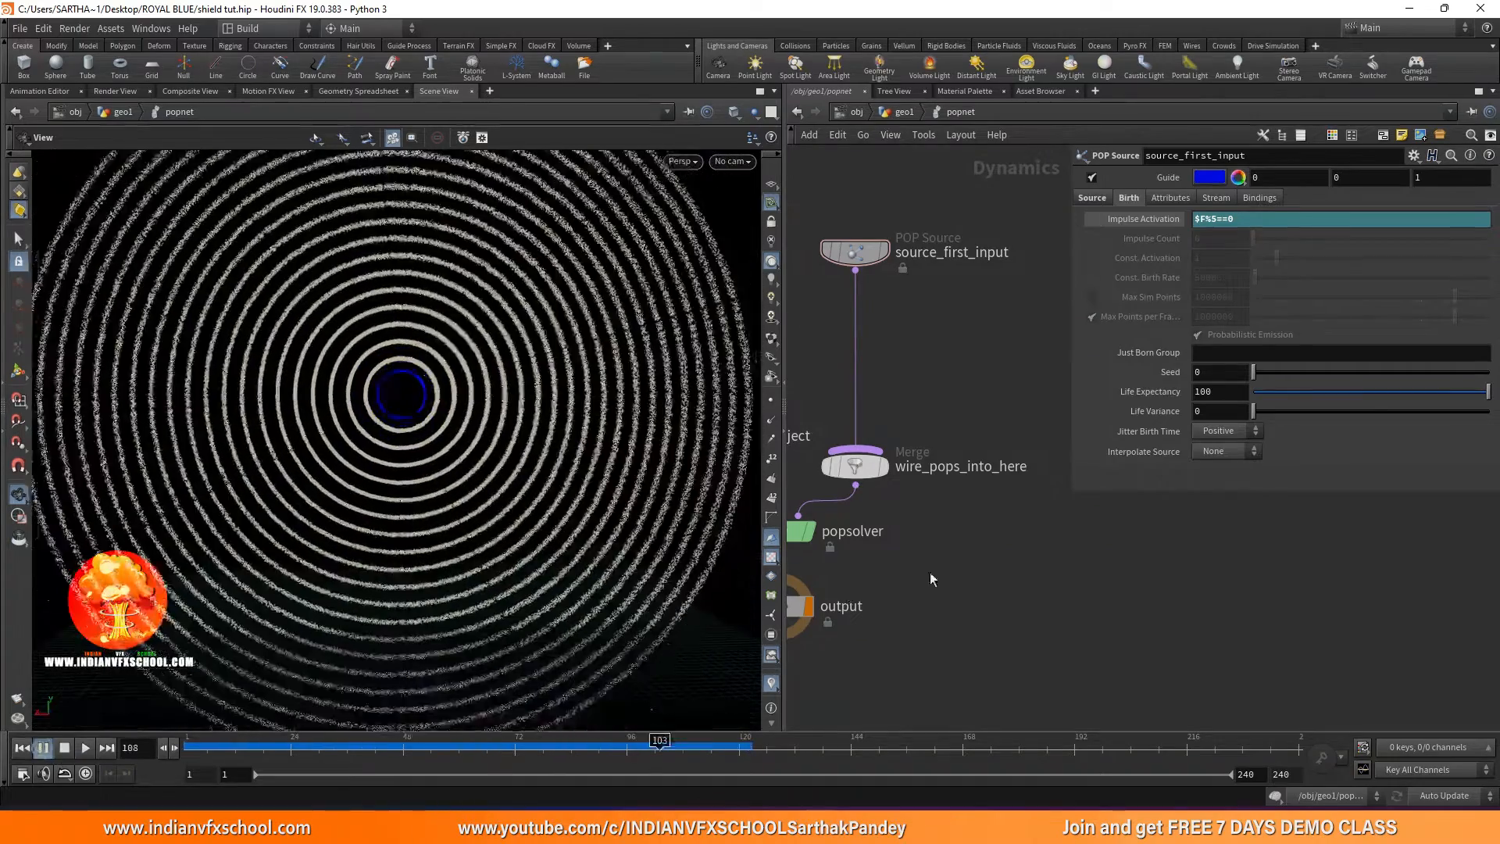
Add a Merge node between popsolver and output in the POP network.
scroll(996, 592, down, 3)
middle_drag(995, 592, 1112, 453)
drag(993, 460, 994, 593)
scroll(967, 531, up, 3)
key(Tab)
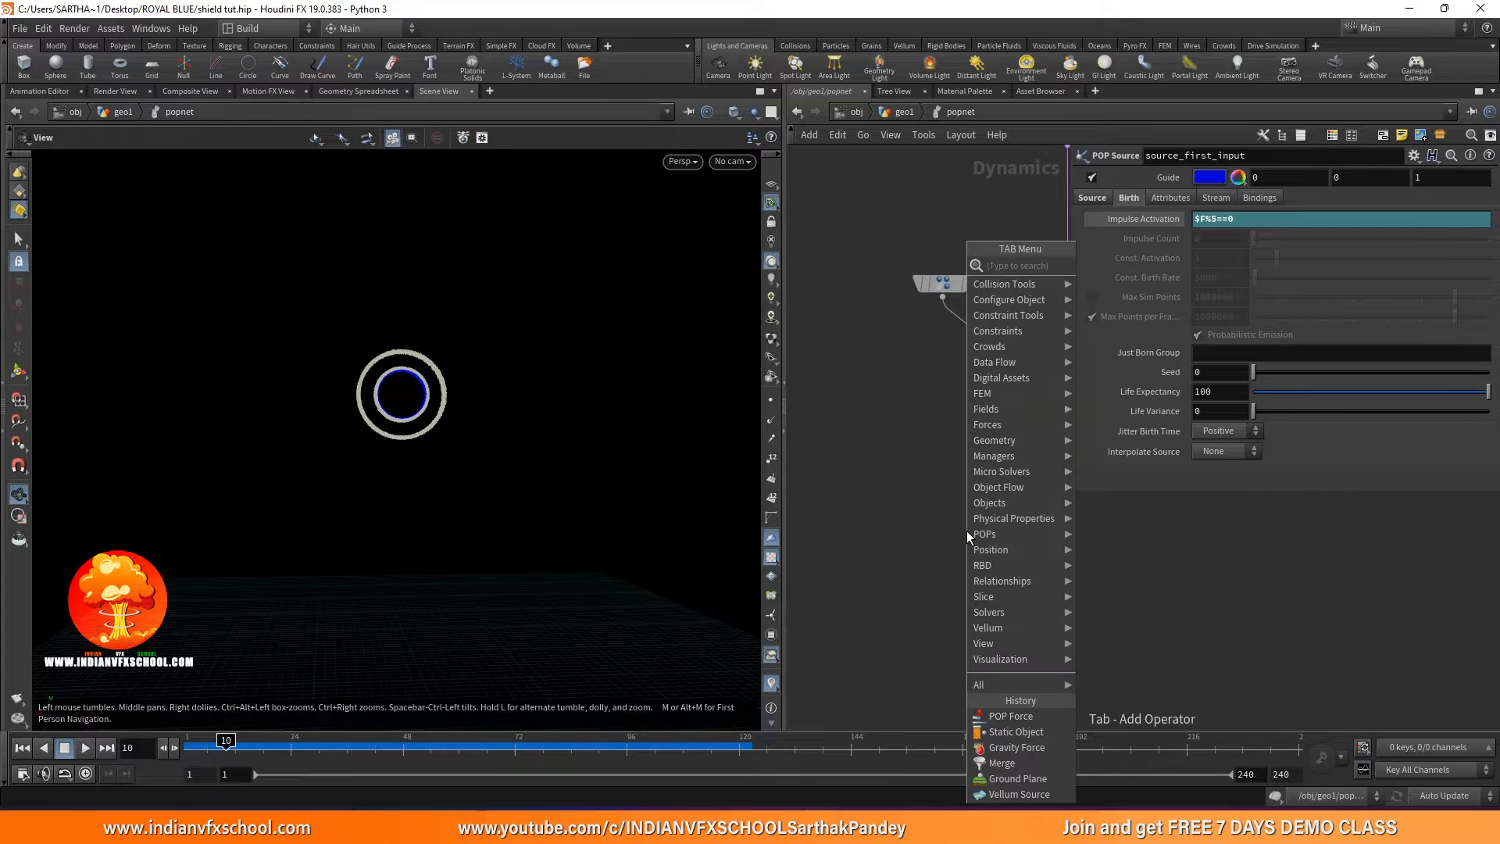
text(merge)
key(Return)
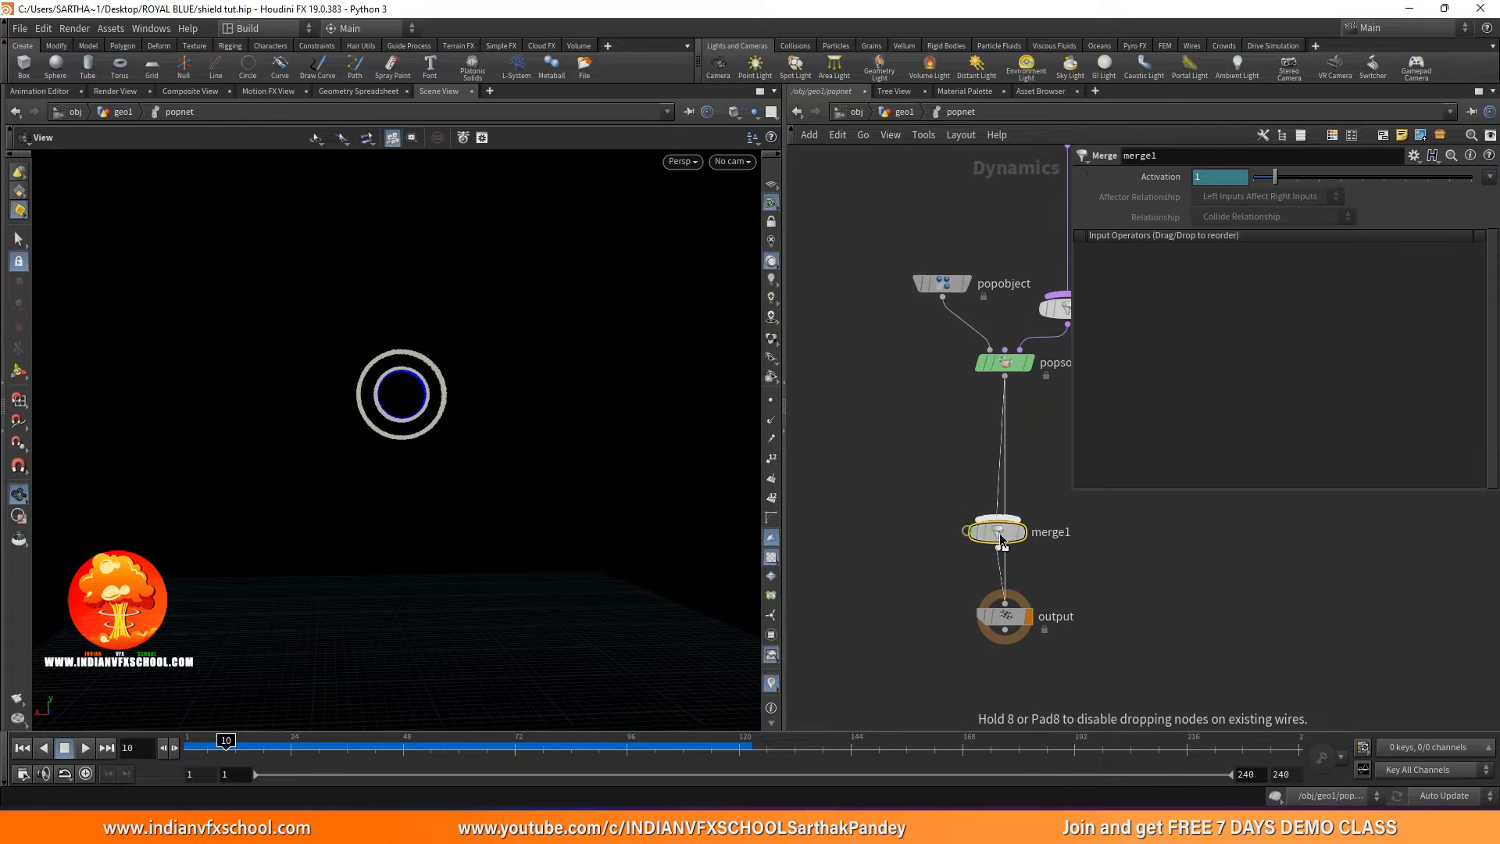
click(1000, 533)
Add a Ground Plane node, wire it into merge1, and order it above popsolver in the input list.
key(Tab)
text(GROU)
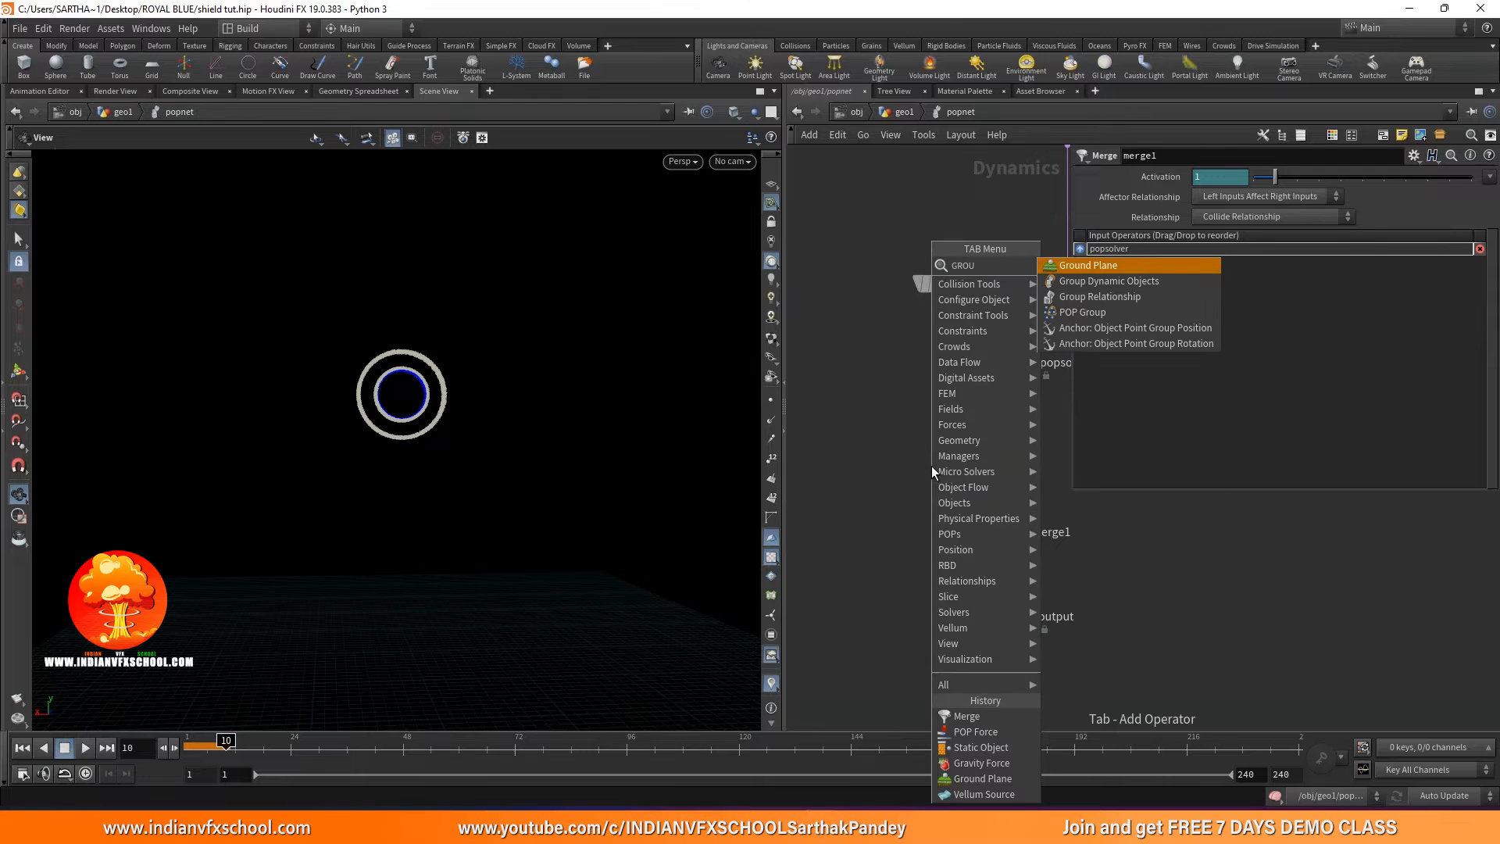
text(N)
key(Return)
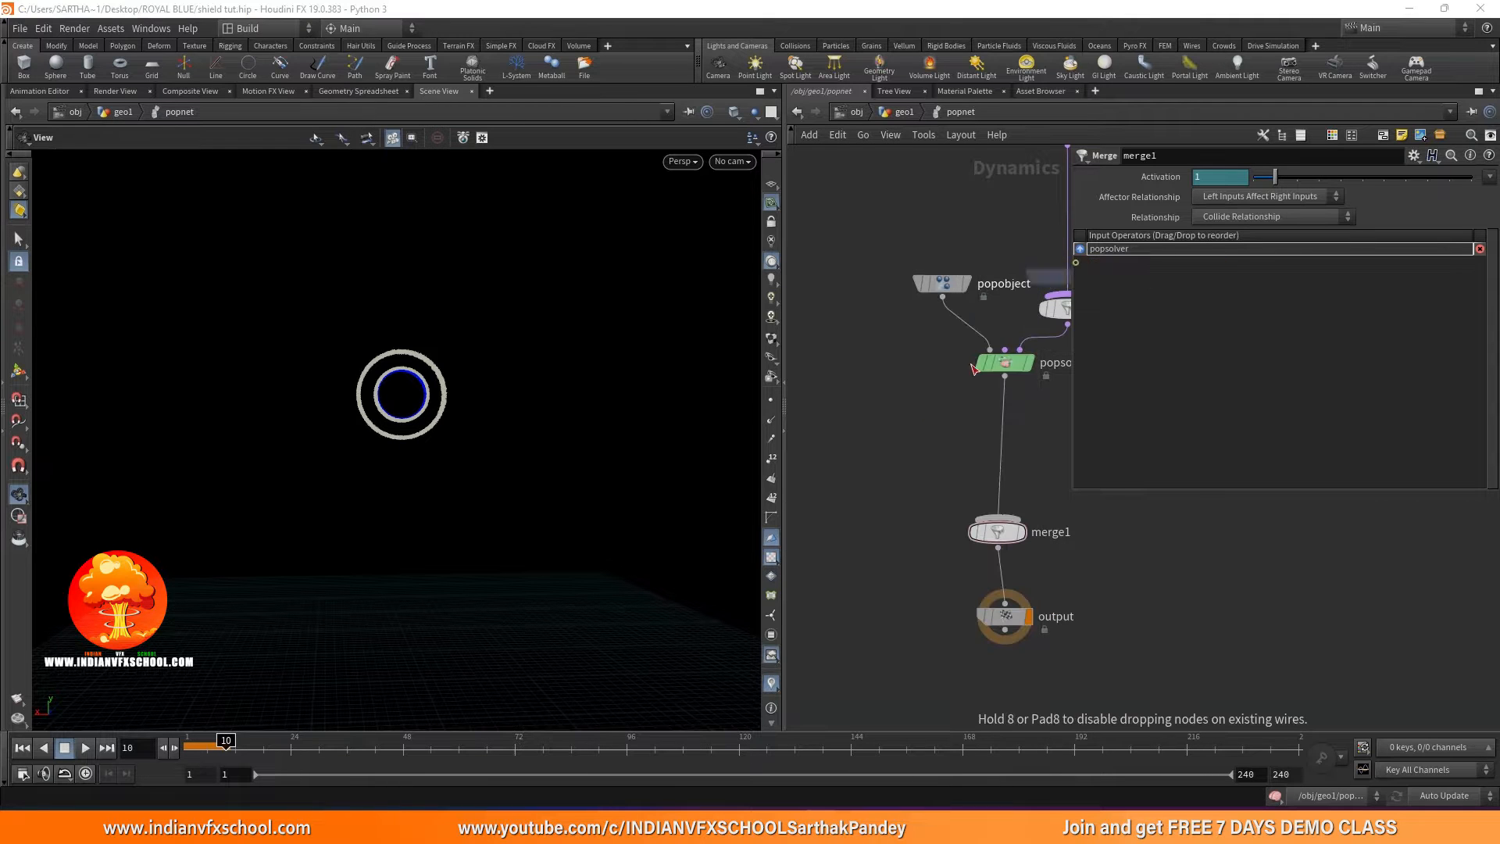
click(863, 471)
drag(861, 463, 998, 521)
drag(1101, 263, 1102, 247)
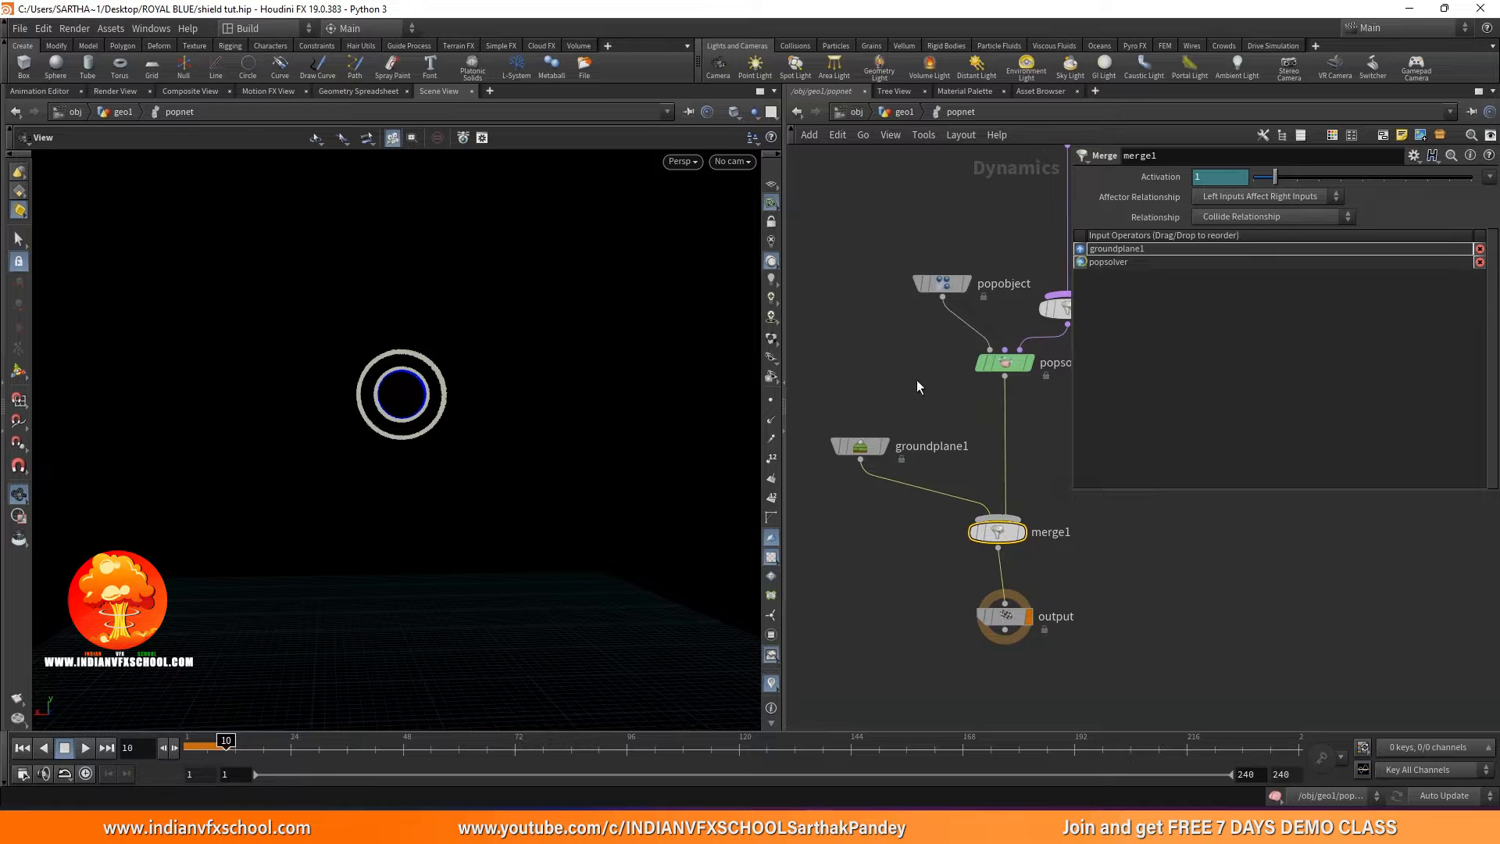
Play the simulation and examine how the emitted rings behave against the ground plane.
click(84, 747)
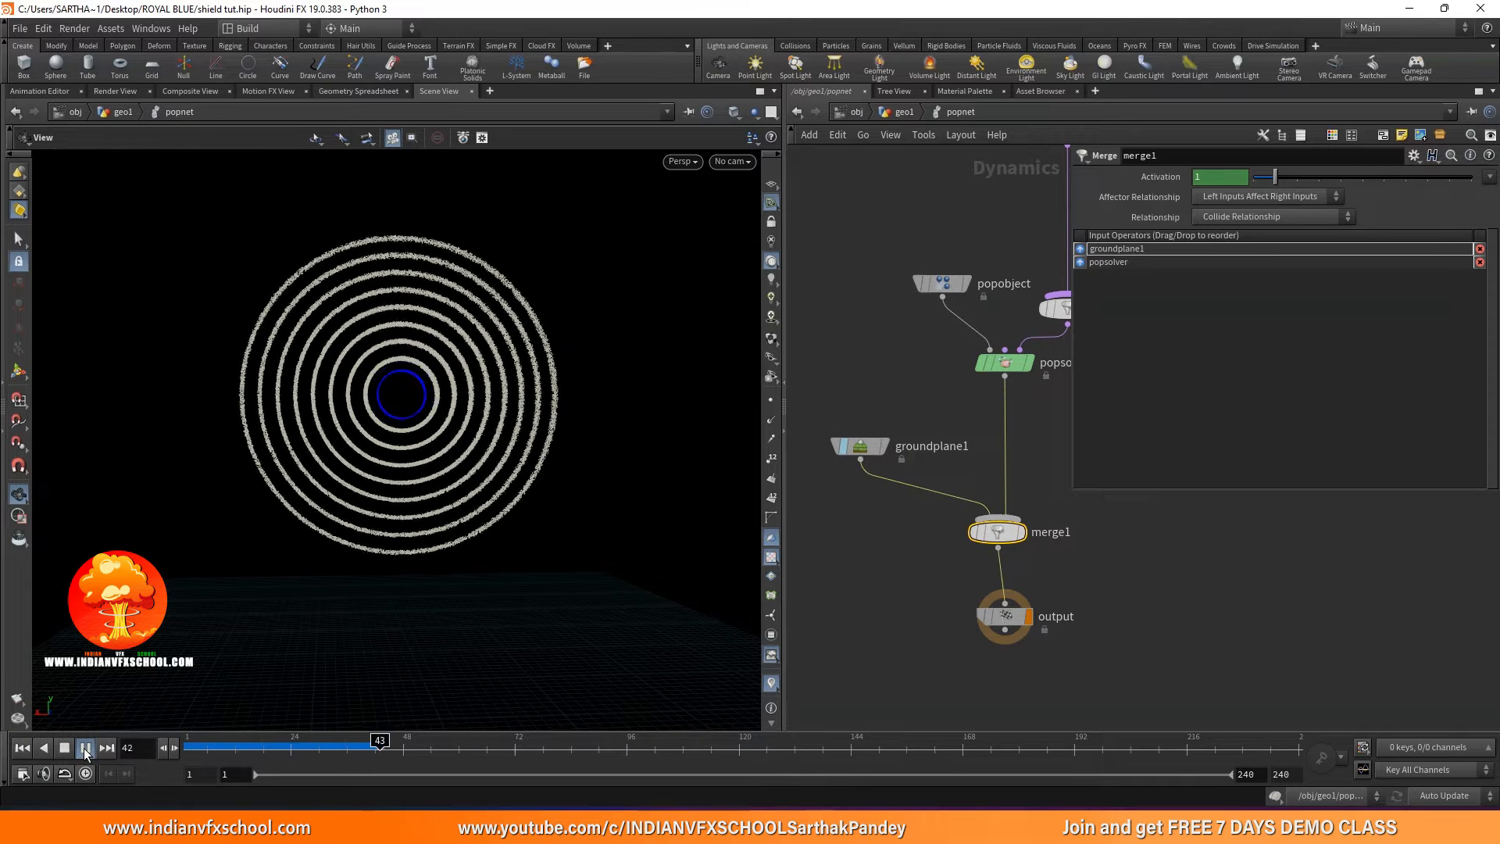
click(84, 748)
right_drag(317, 555, 353, 558)
Set the Impulse Activation of source_first_input to $F==1 so particles are emitted only on the first frame.
scroll(851, 491, down, 3)
middle_drag(954, 315, 885, 425)
scroll(904, 395, up, 5)
click(907, 391)
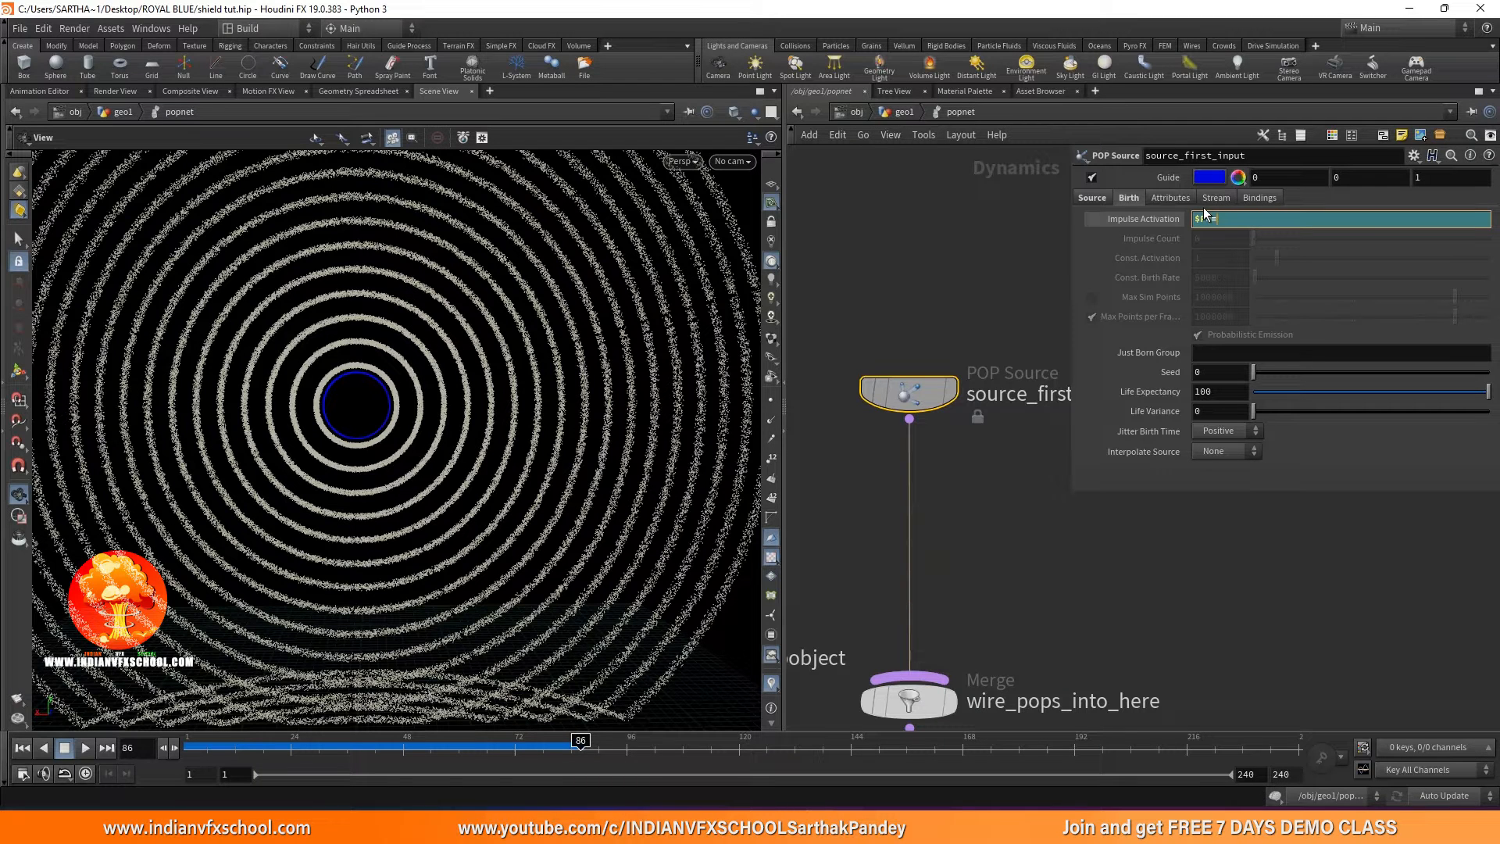
text(1)
key(Return)
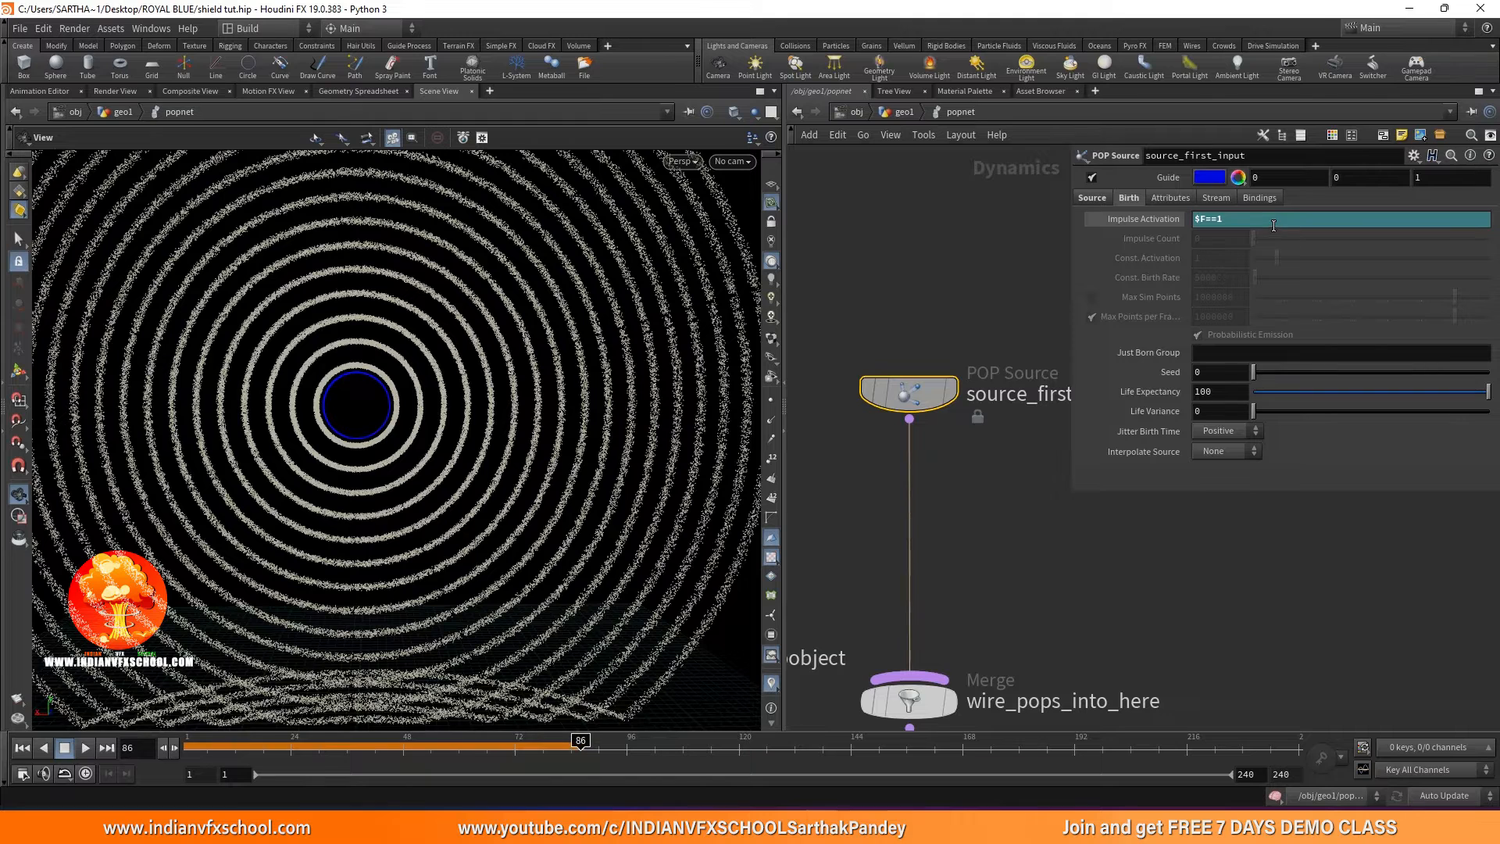
Play the single-ring simulation from the start, inspect the ring in the viewport, and scrub back to frame 1.
click(22, 747)
click(86, 748)
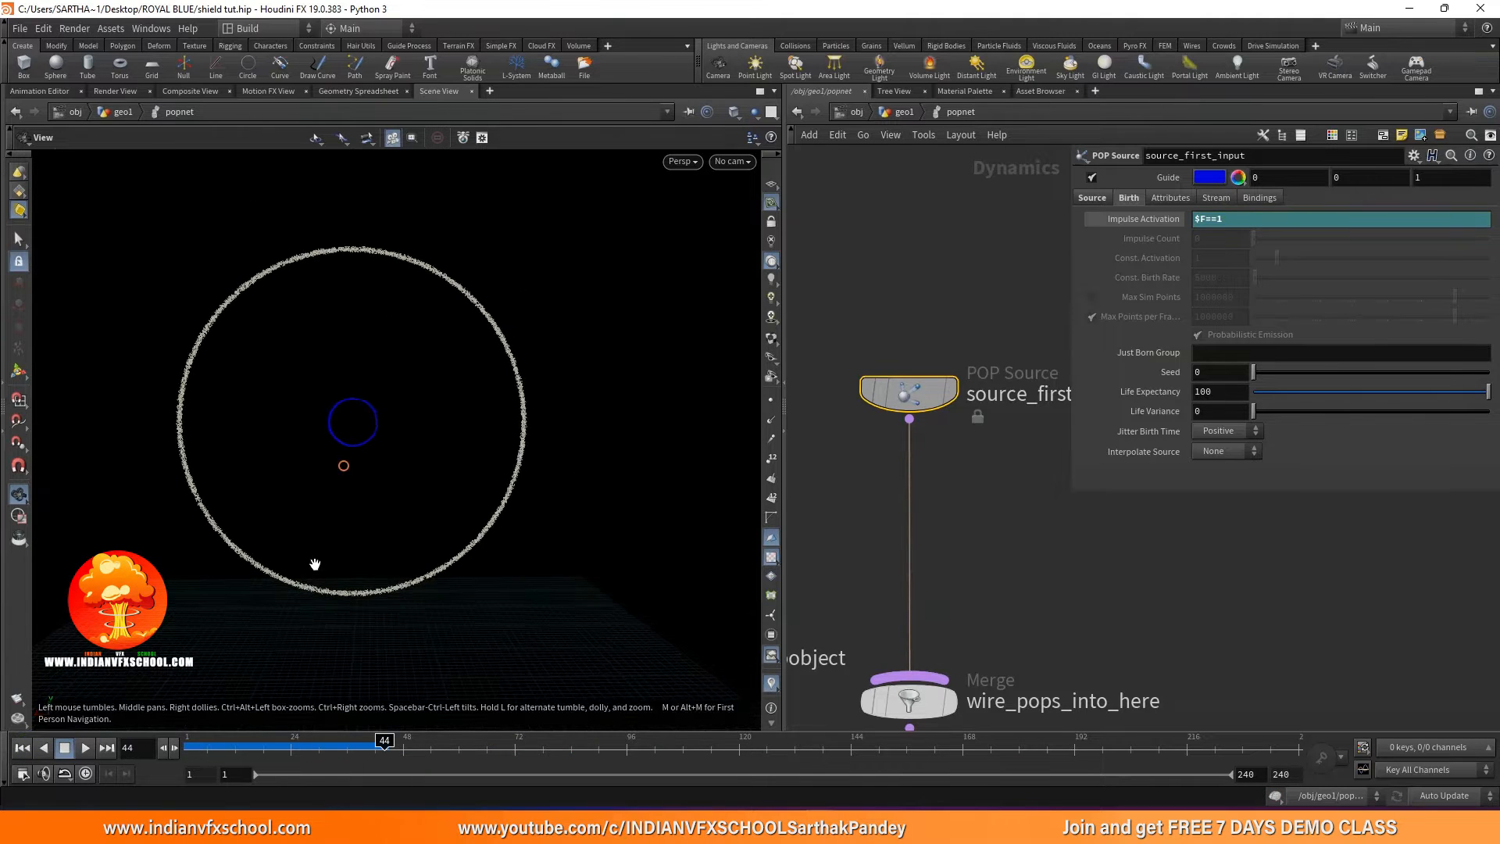
drag(317, 562, 411, 507)
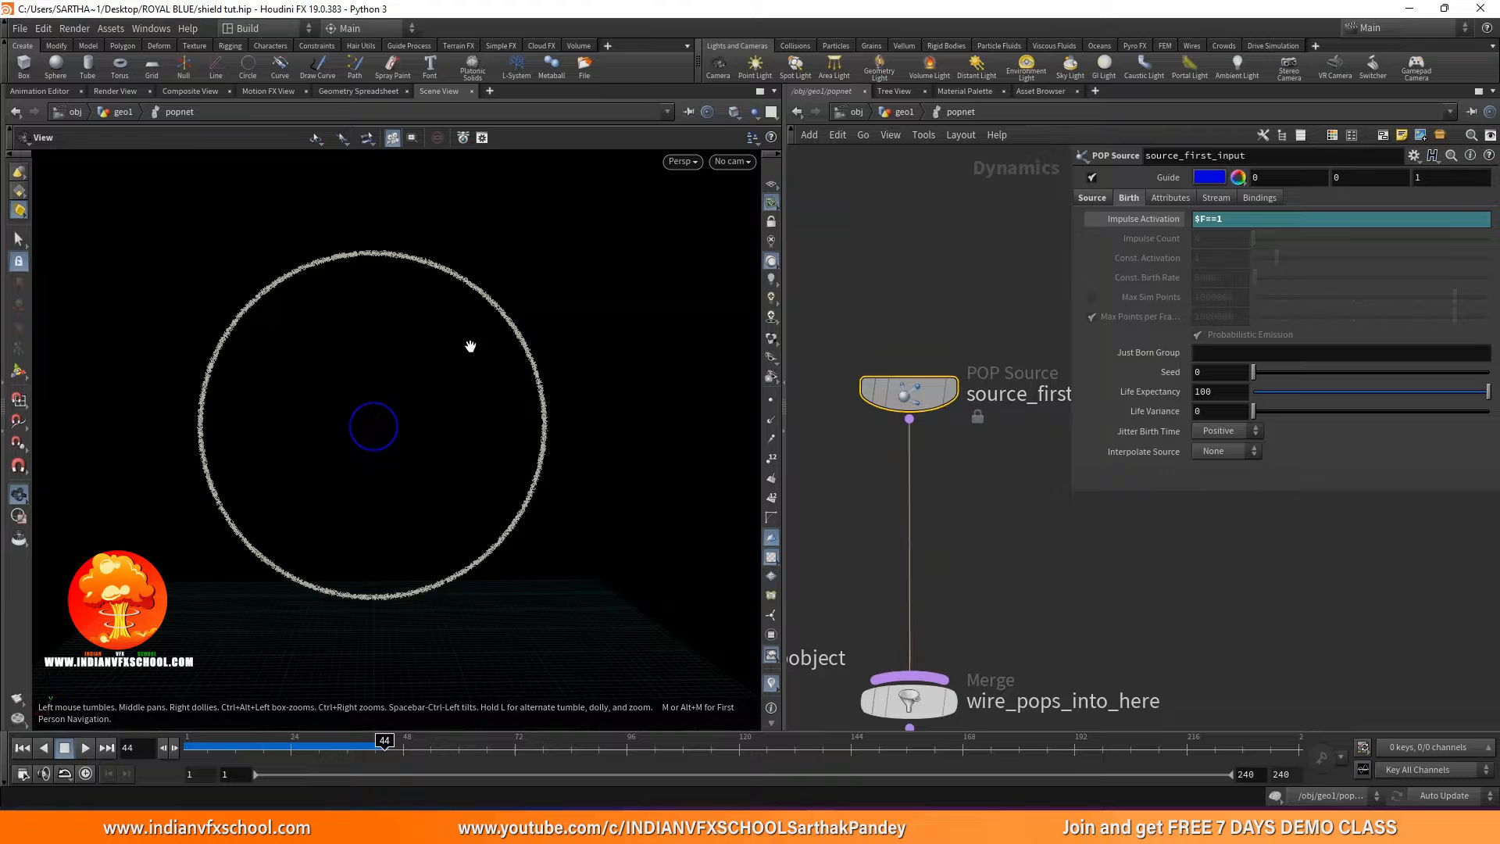
middle_drag(383, 466, 399, 451)
mouse_move(190, 744)
mouse_down()
mouse_move(282, 739)
mouse_move(191, 742)
mouse_up()
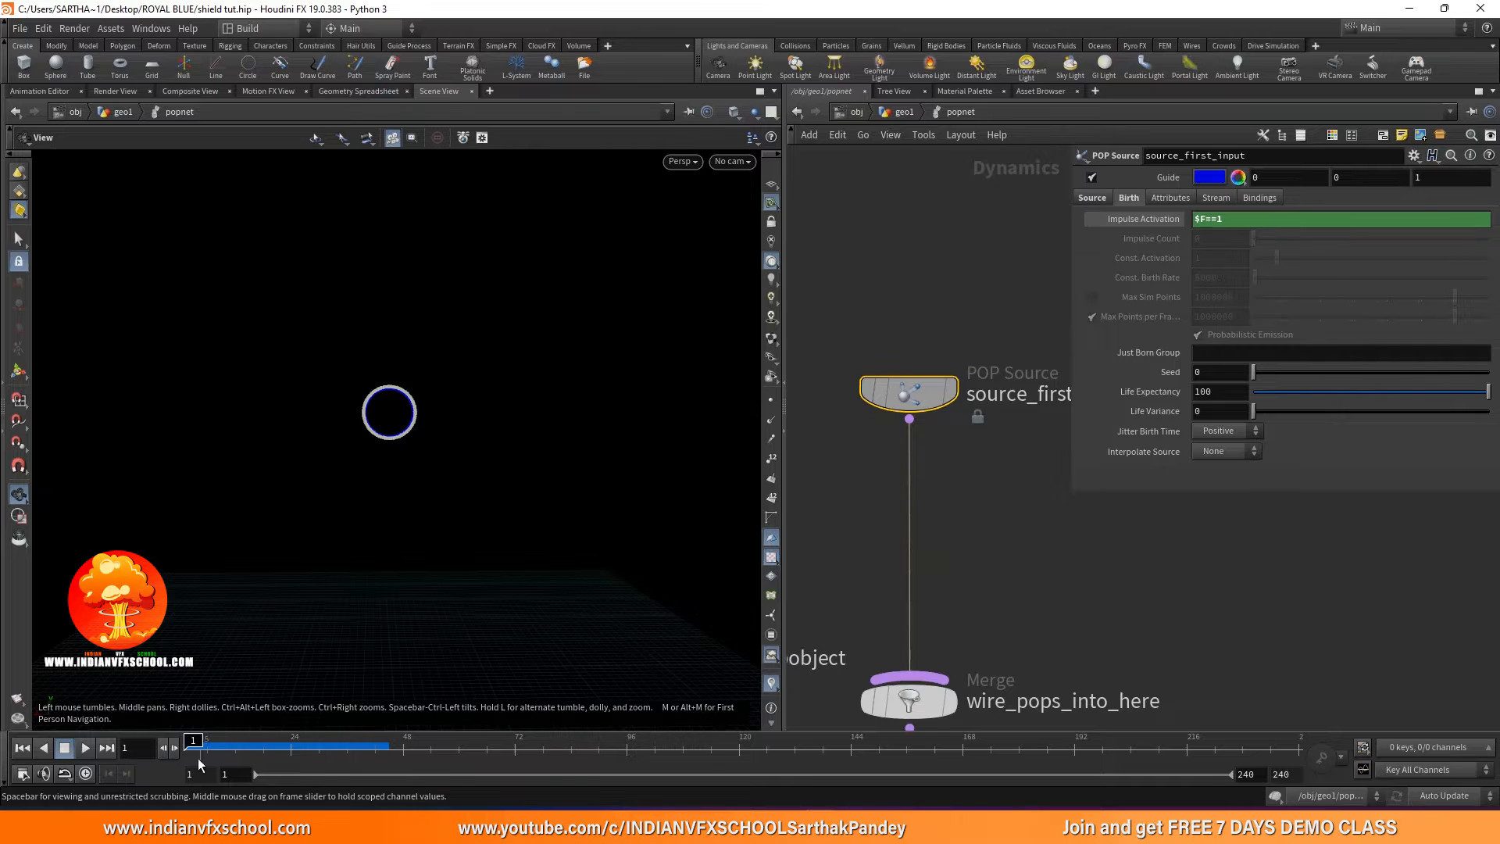
mouse_move(192, 745)
mouse_down()
mouse_move(207, 744)
mouse_move(176, 752)
mouse_up()
Replay the ring's expansion from the first frame and turn on real-time playback.
click(83, 748)
click(65, 748)
click(23, 748)
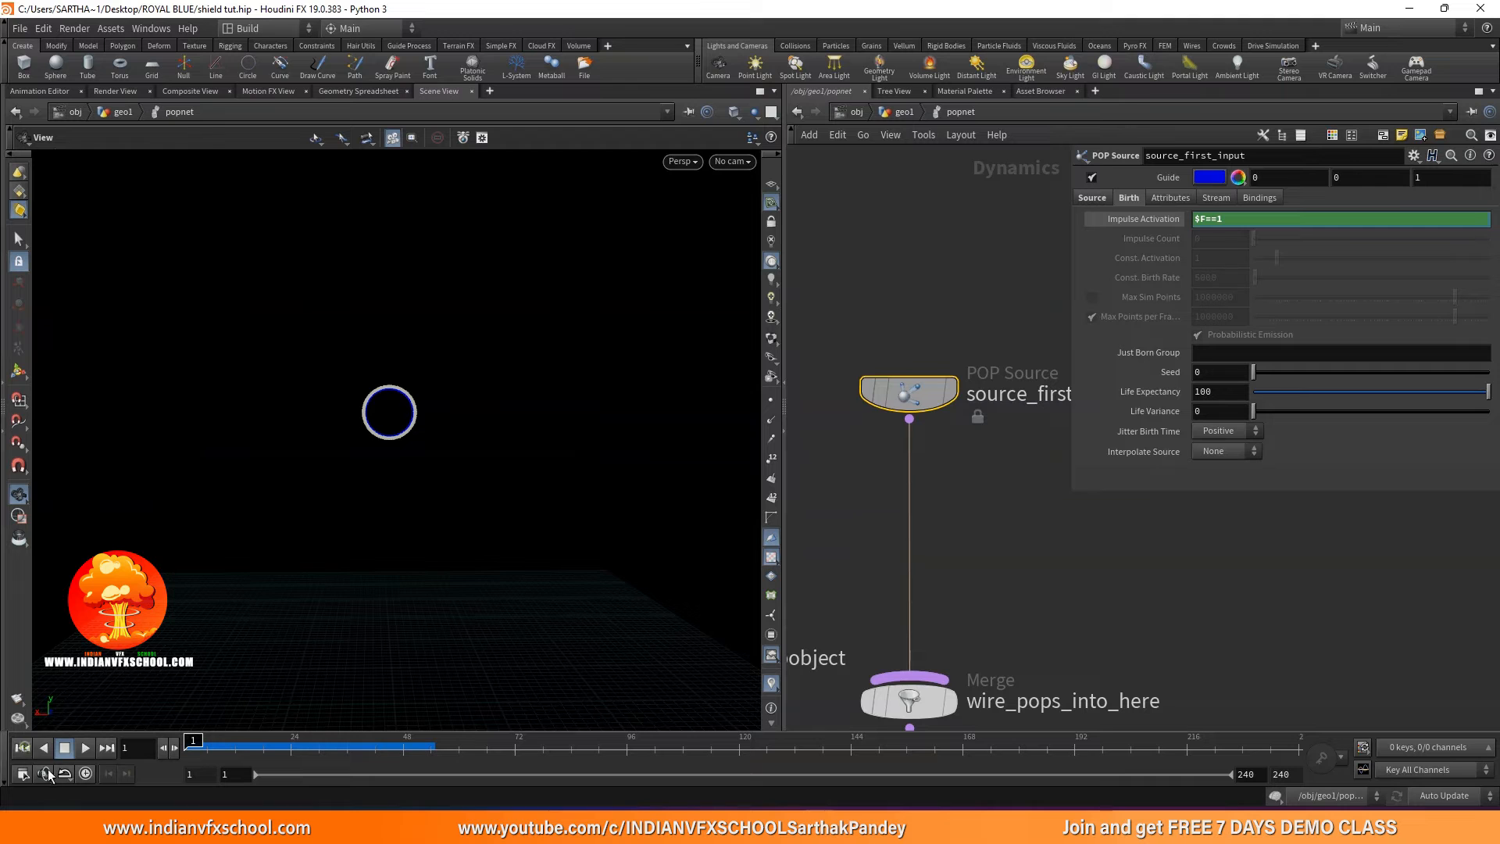
click(85, 748)
click(69, 748)
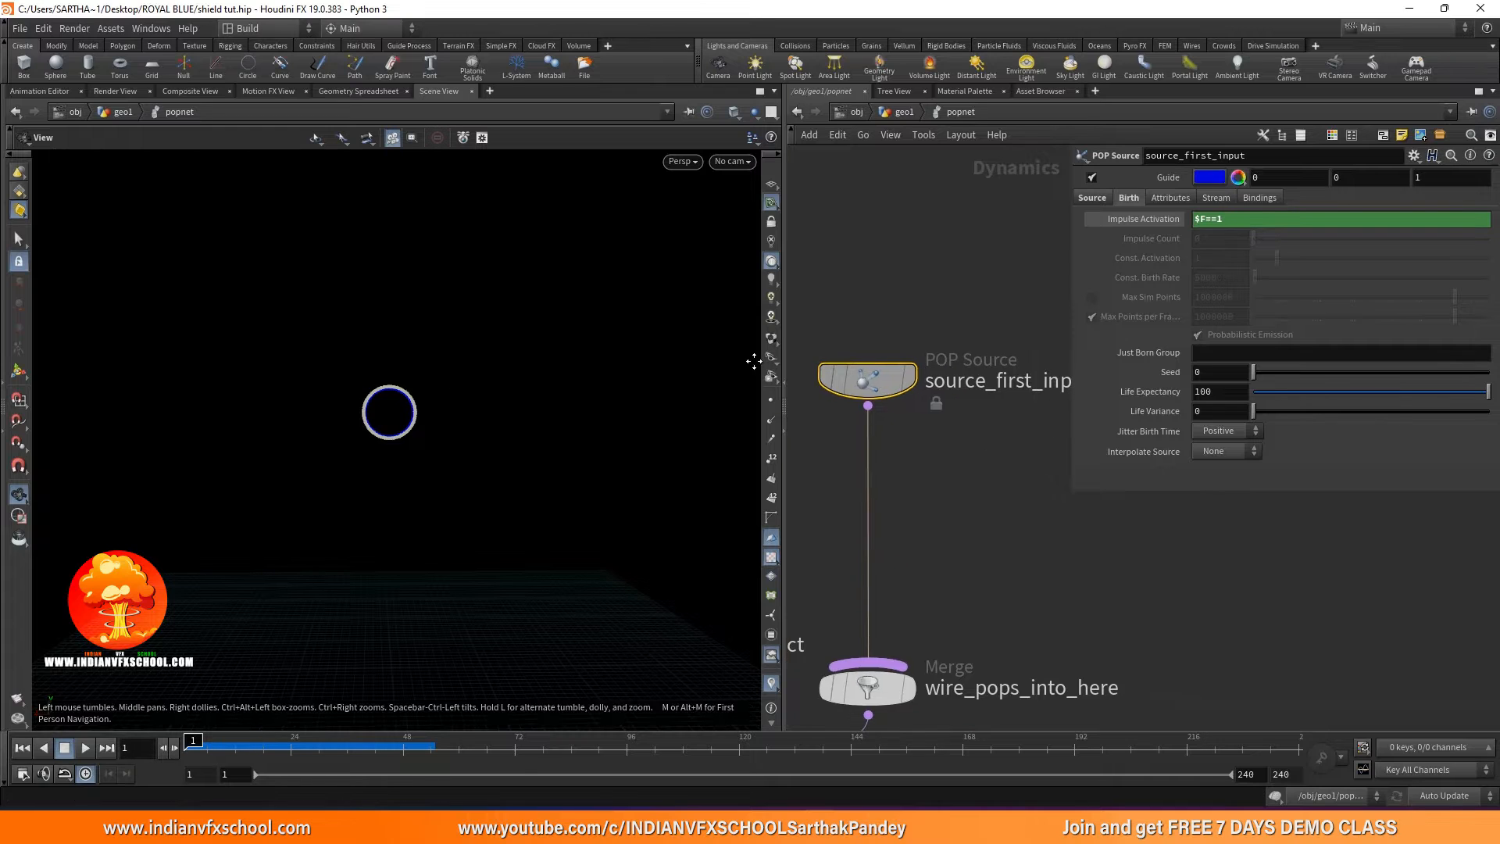
Set the Inherit Velocity of source_first_input to 10 and play the simulation.
click(1169, 201)
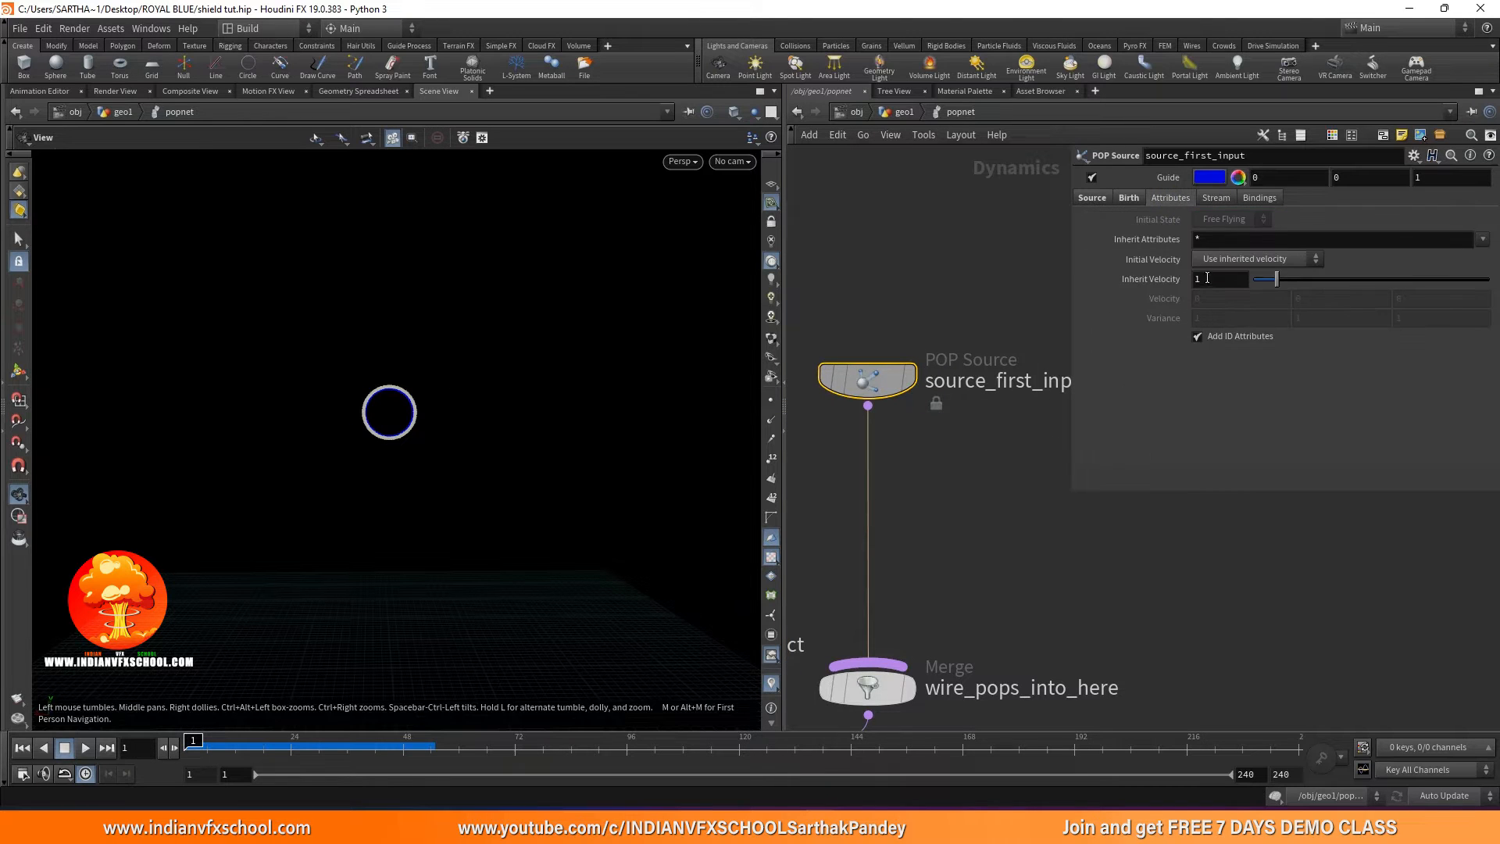
key(Return)
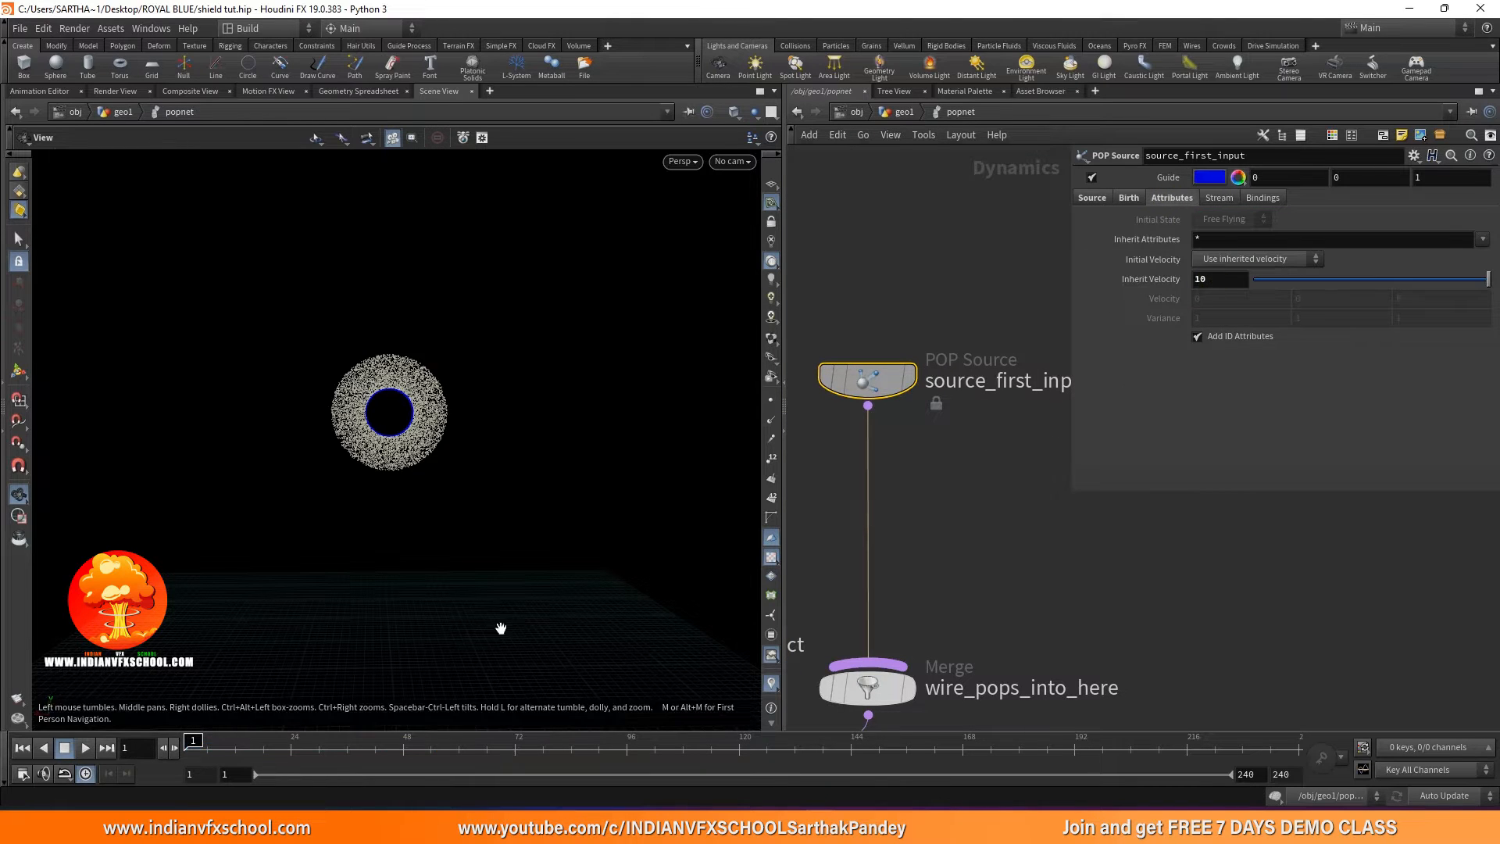
click(86, 748)
click(68, 750)
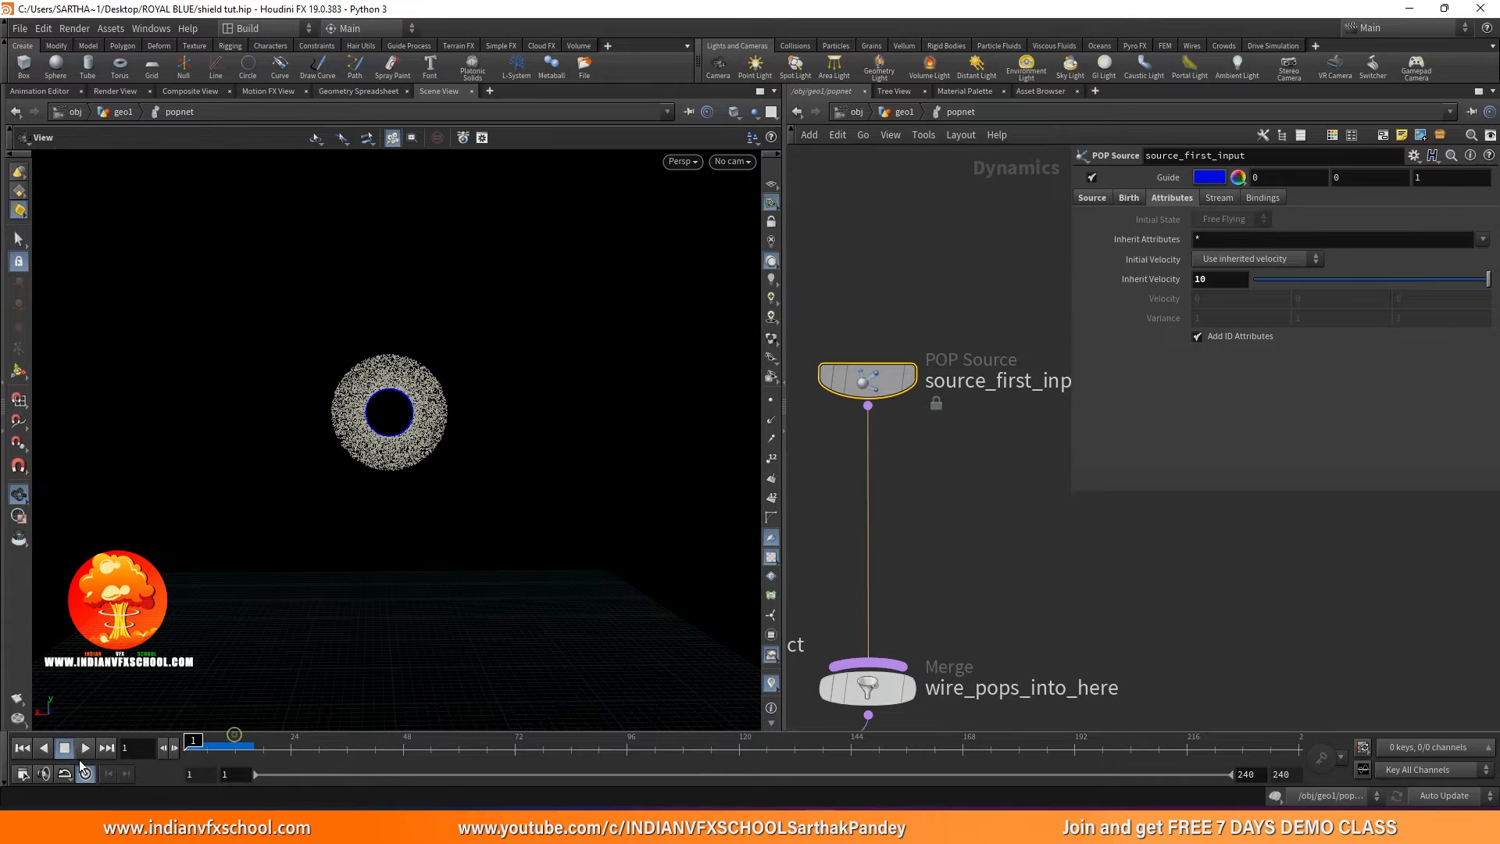
Replay the faster ring several times and examine it from different viewport distances, stopping at frame 6.
drag(224, 750, 122, 752)
click(86, 748)
click(69, 749)
click(85, 748)
click(64, 747)
right_drag(465, 355, 309, 674)
middle_drag(352, 463, 350, 537)
drag(378, 540, 397, 561)
mouse_move(203, 741)
mouse_down()
mouse_move(169, 747)
mouse_move(208, 744)
mouse_up()
right_drag(492, 485, 425, 388)
right_drag(413, 452, 435, 321)
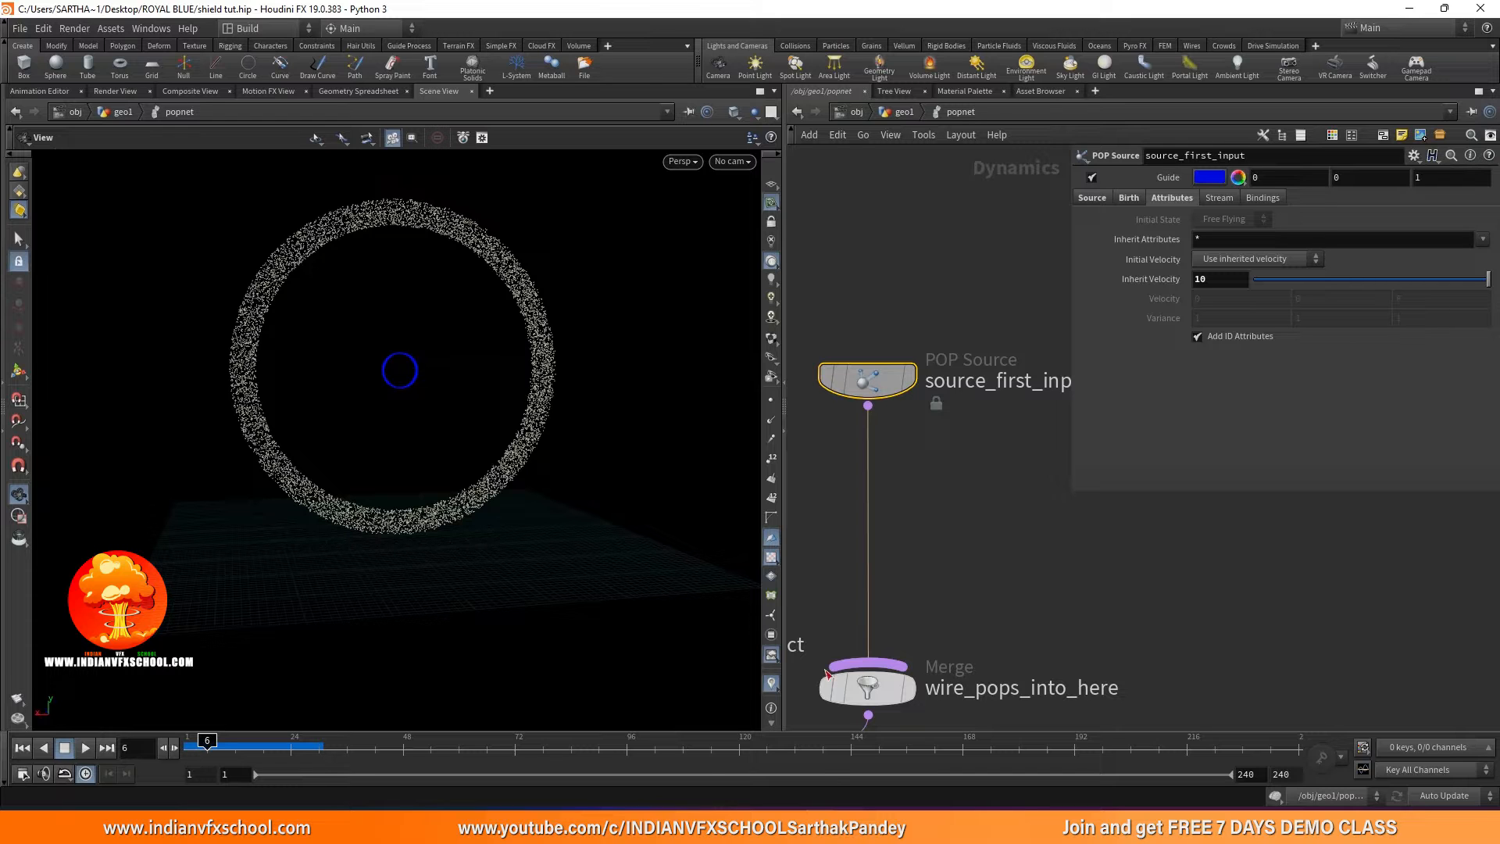
Switch to the shield folder in File Explorer, play the energy reference video, and return to Houdini.
mouse_move(788, 827)
click(940, 734)
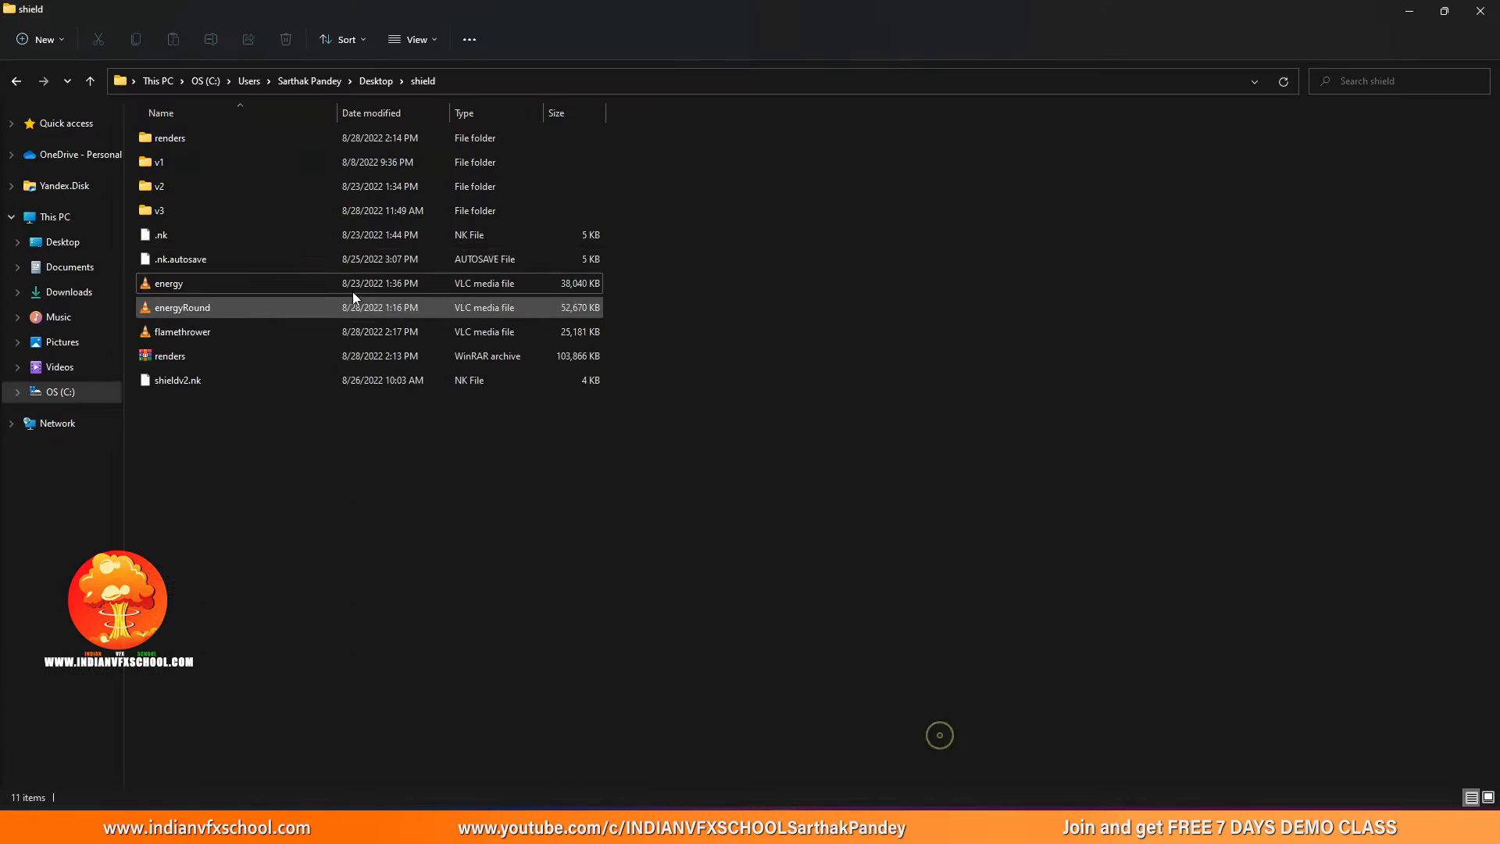
double_click(228, 278)
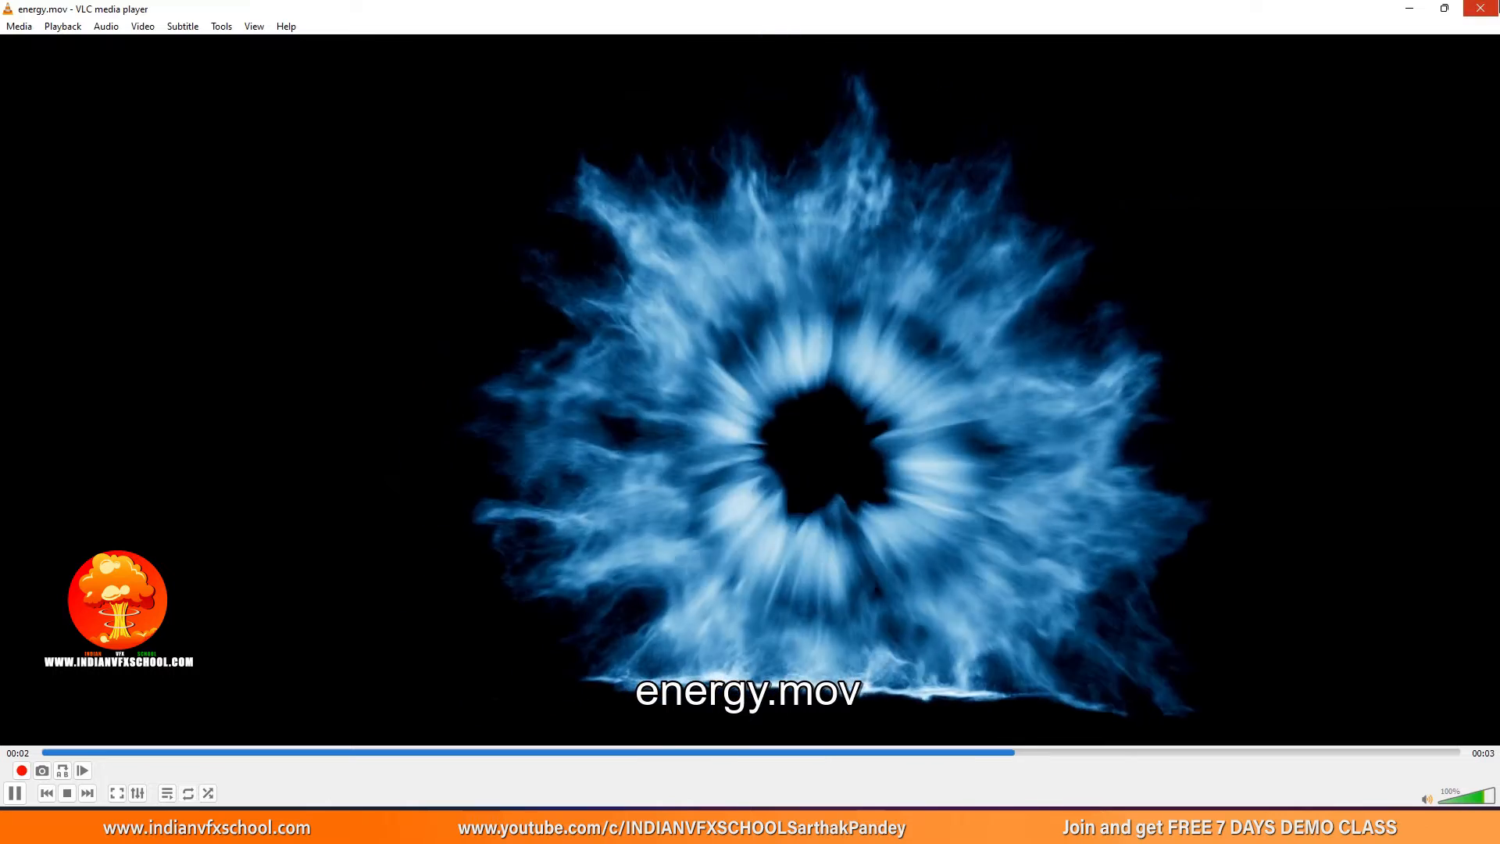
click(1481, 9)
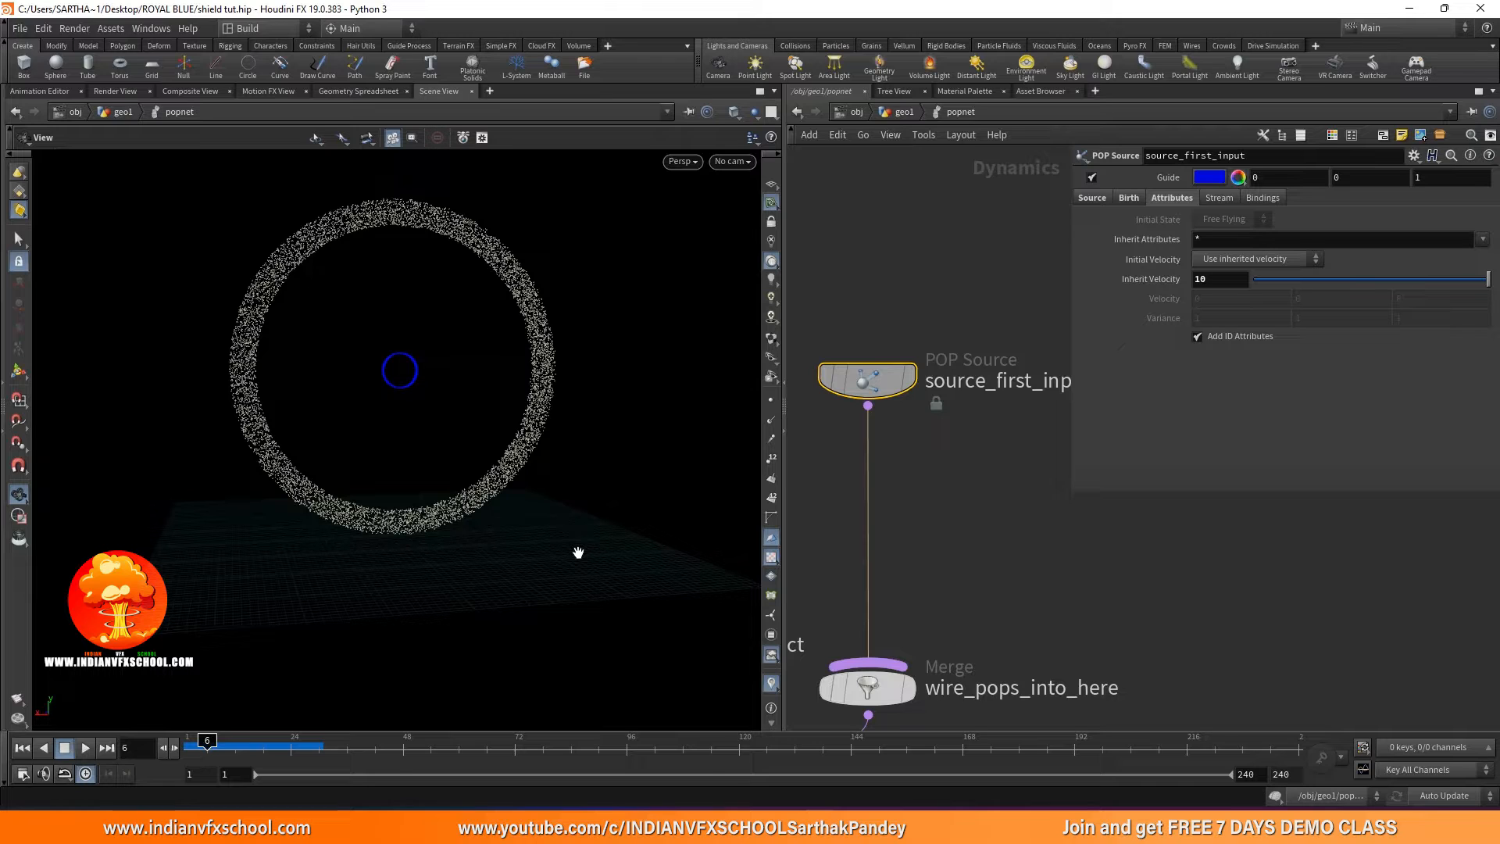
Add a POP Drag node between source_first_input and wire_pops_into_here.
scroll(902, 516, down, 5)
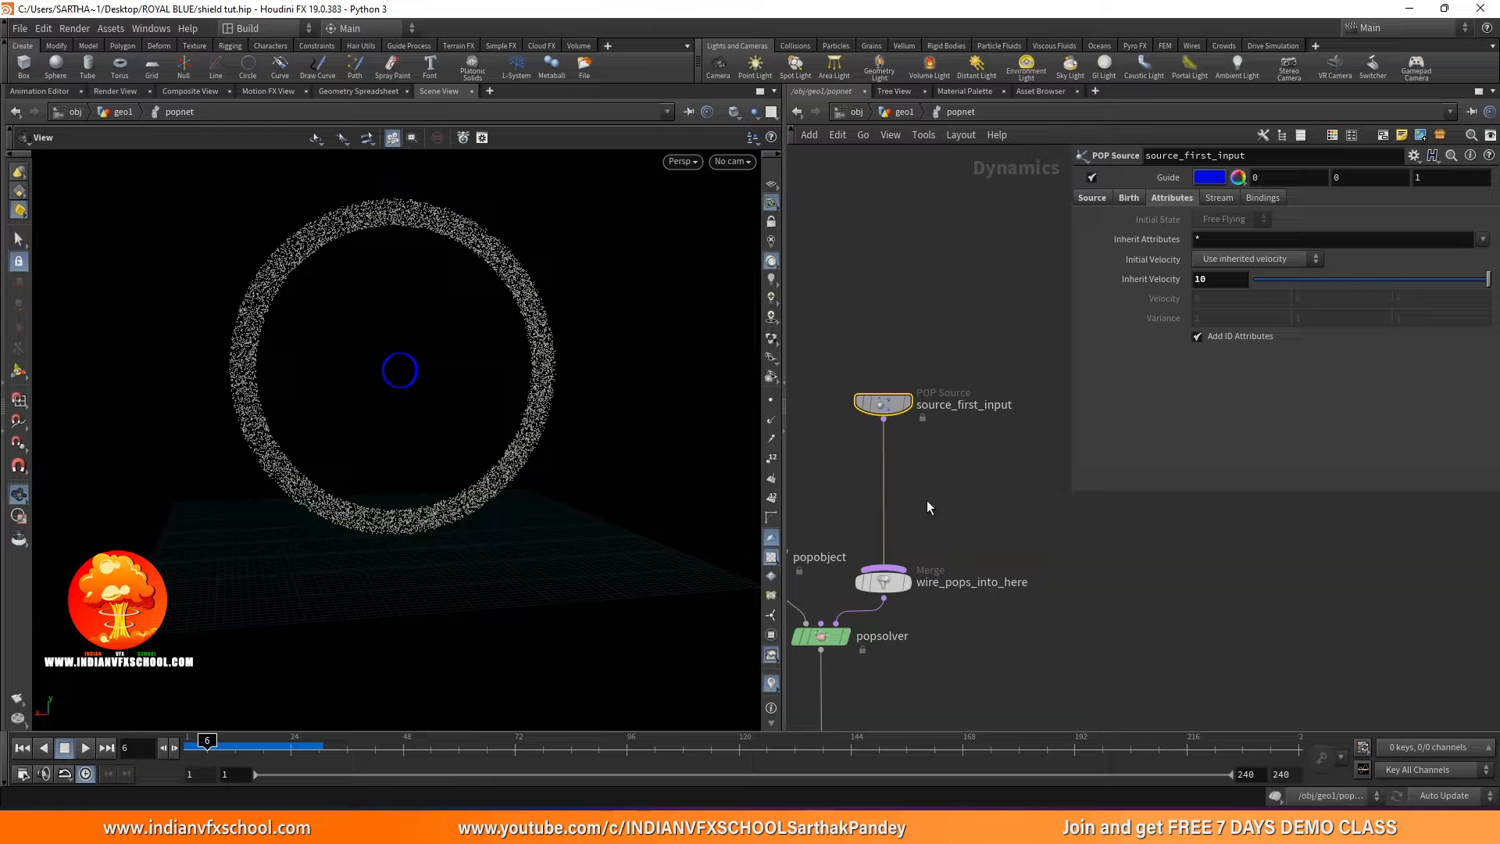
key(Tab)
text(POP)
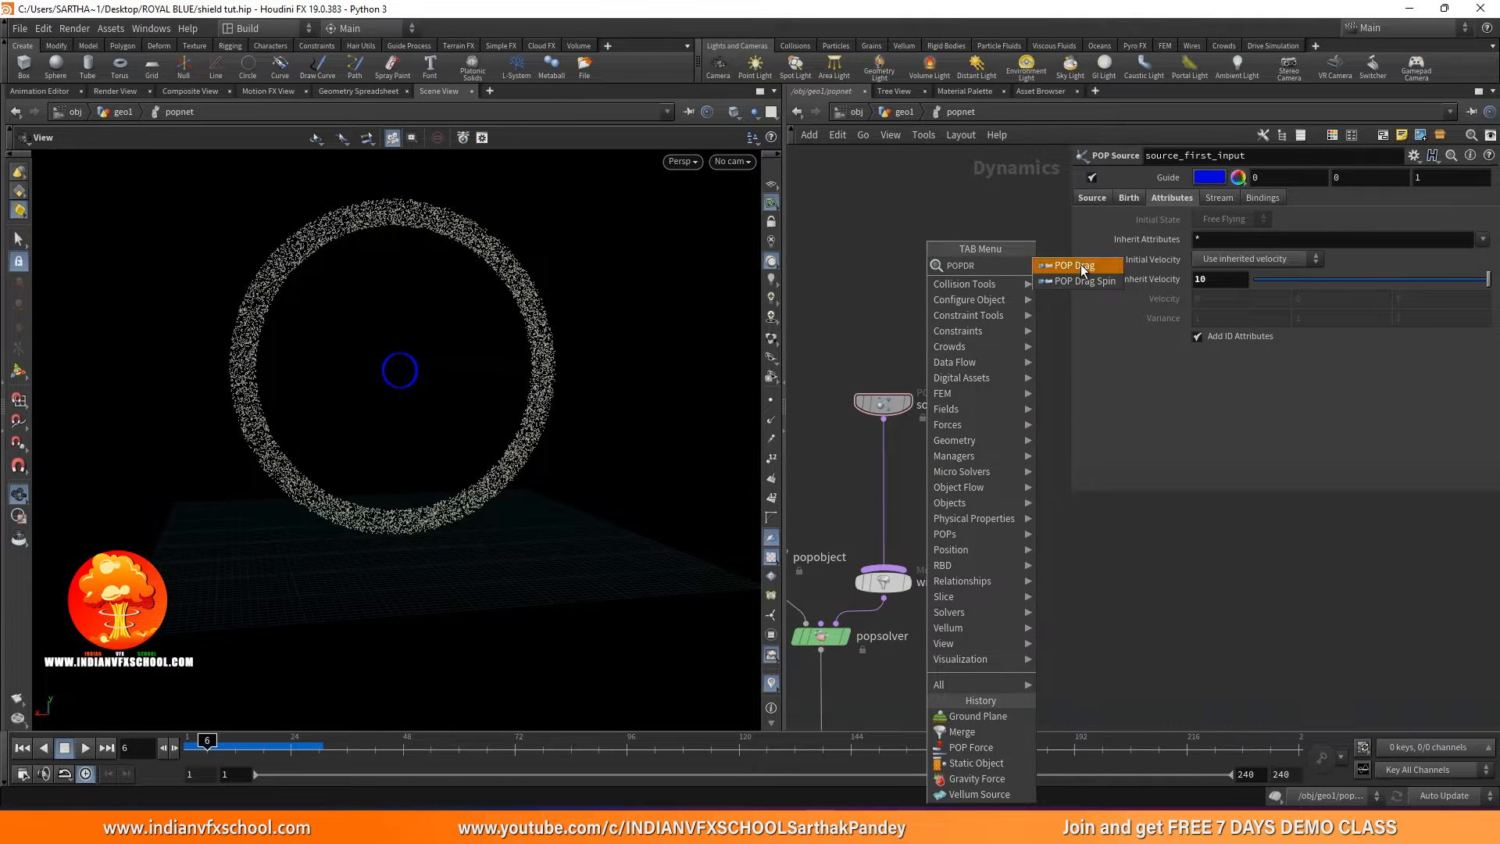
click(1081, 265)
scroll(941, 477, up, 3)
click(883, 461)
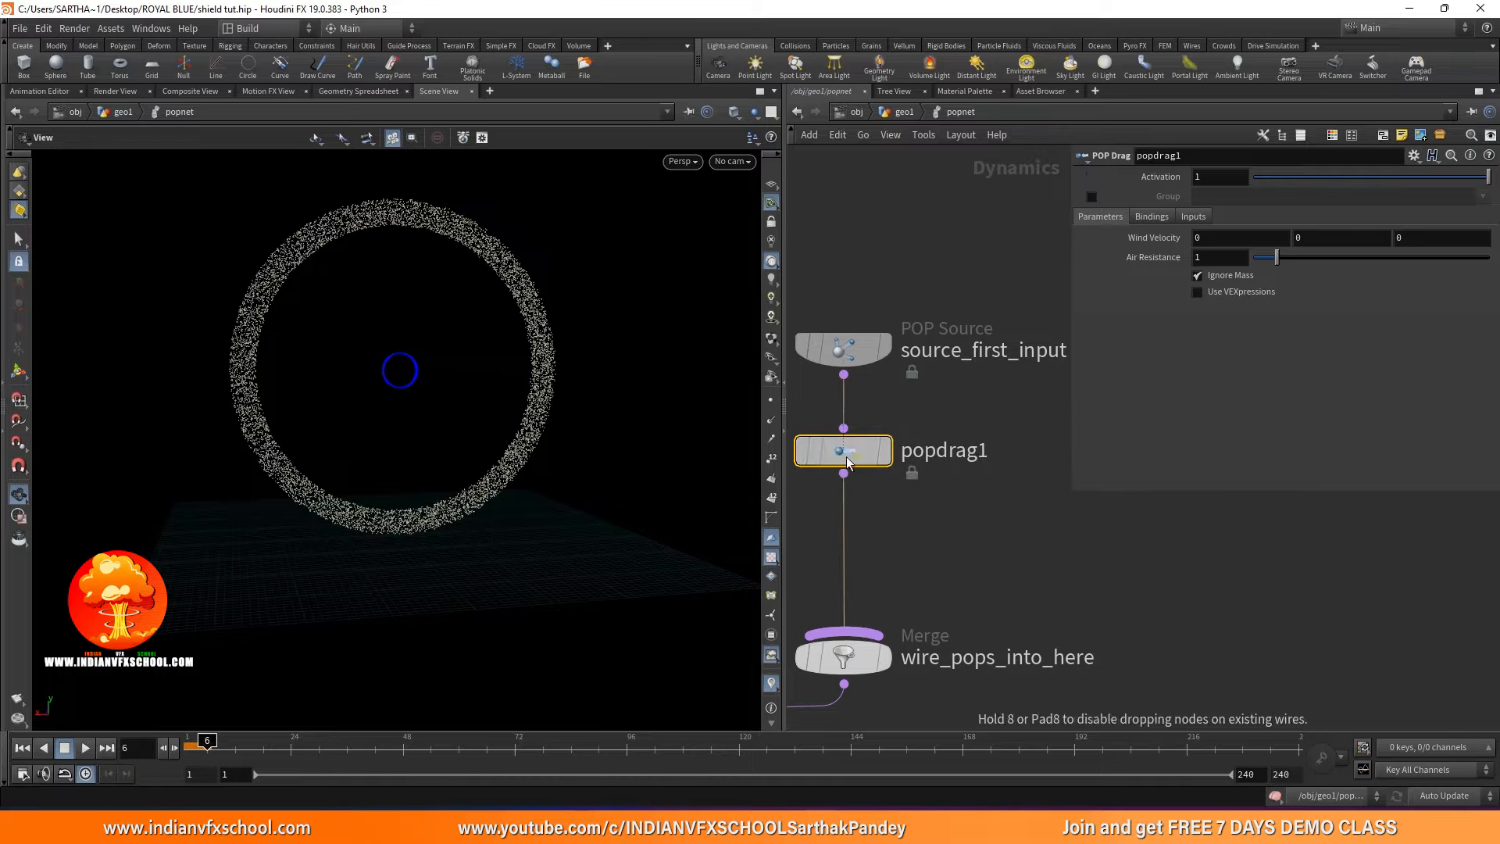
Play the simulation twice from the first frame to check how drag slows the ring.
click(24, 750)
click(85, 748)
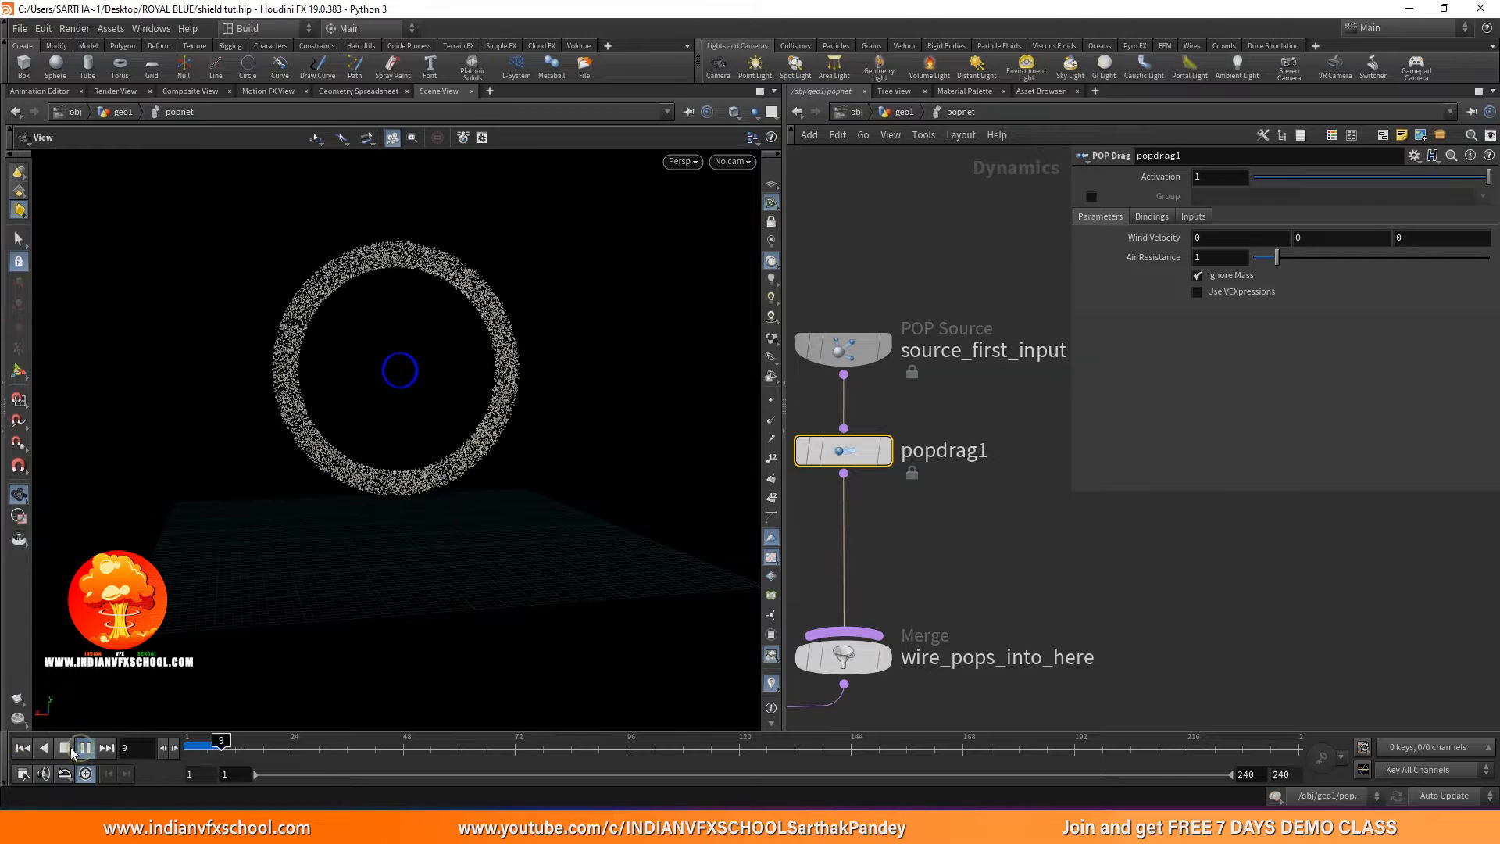
click(67, 748)
click(23, 747)
click(86, 748)
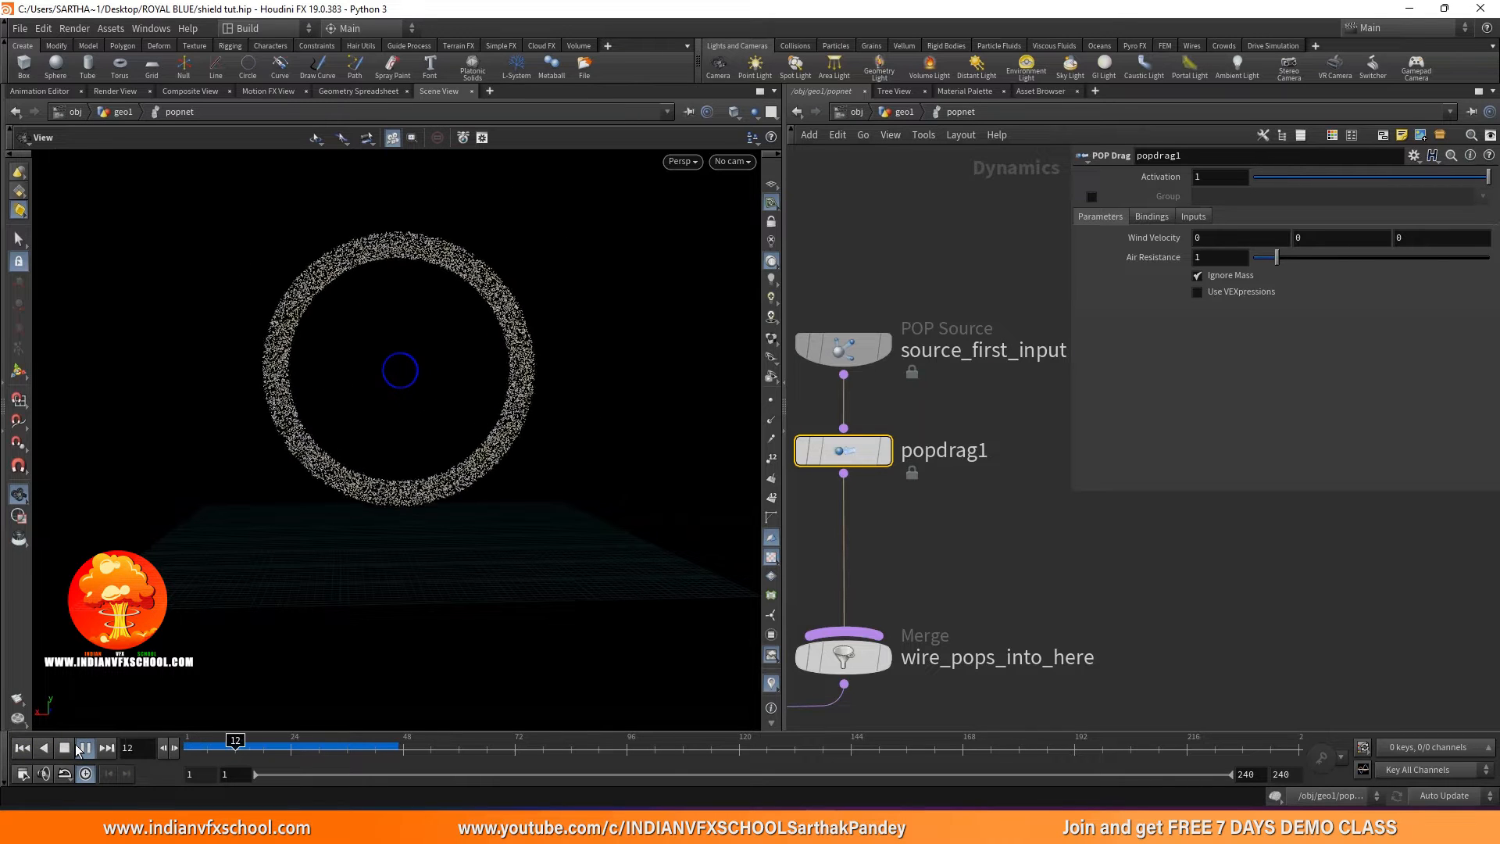
Set the Air Resistance of popdrag1 to 0.75 and replay the simulation from the first frame.
double_click(1210, 258)
text(0.75)
key(Return)
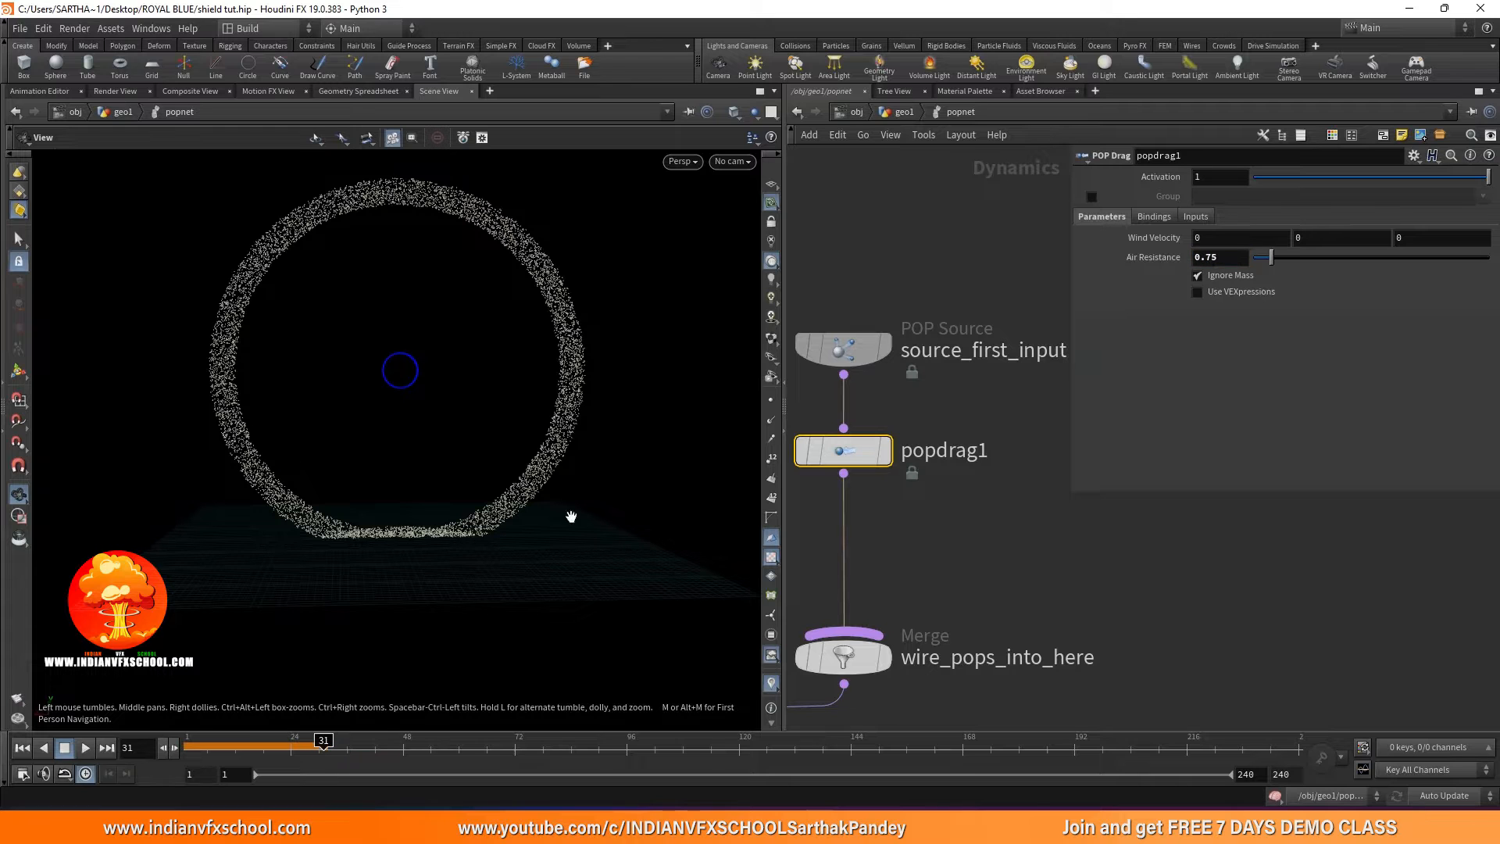
click(22, 748)
click(85, 748)
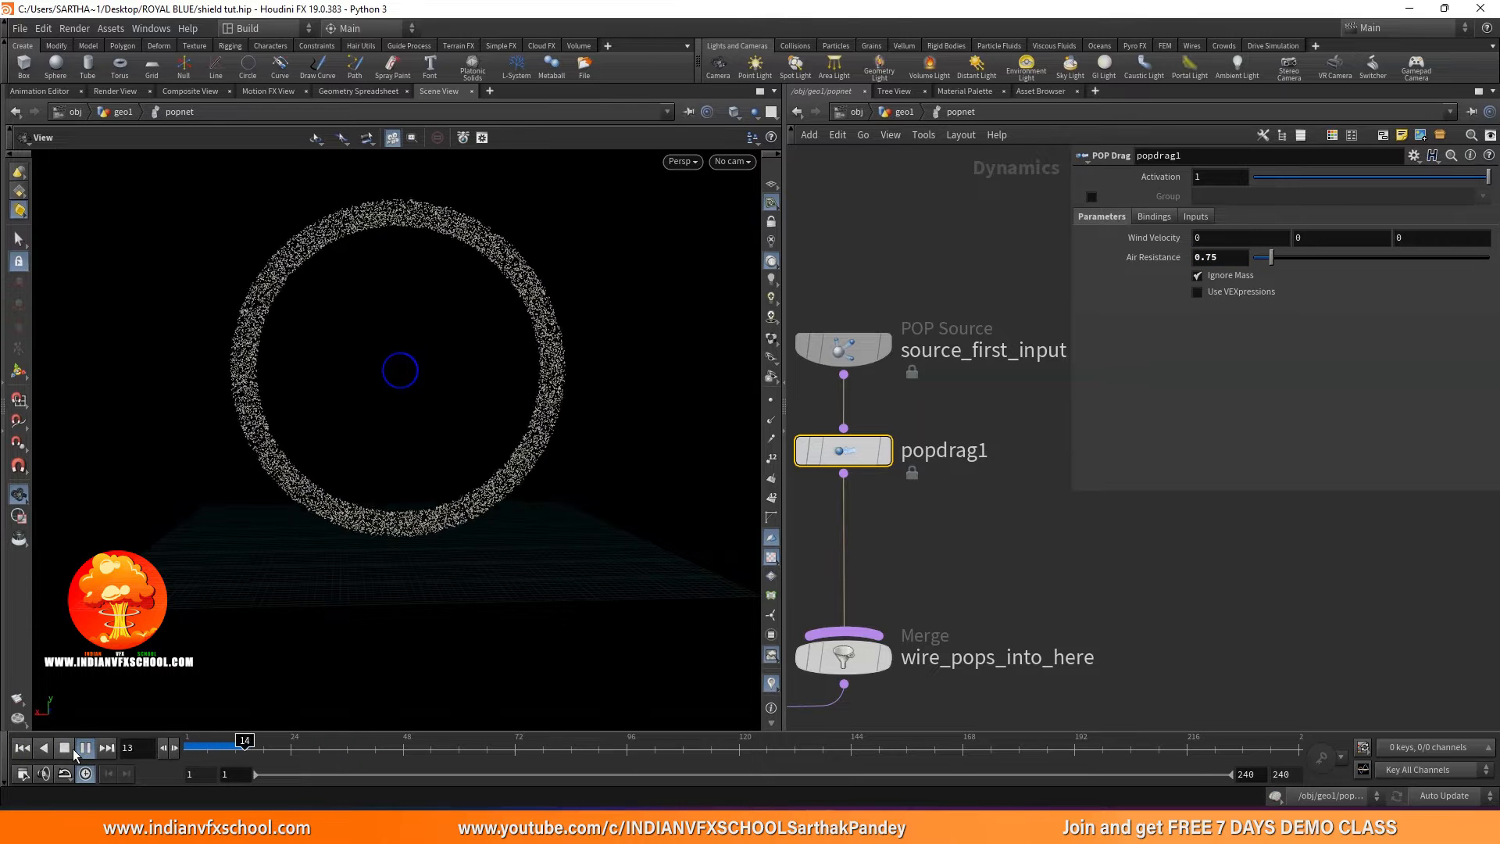
click(65, 748)
middle_drag(466, 565, 438, 609)
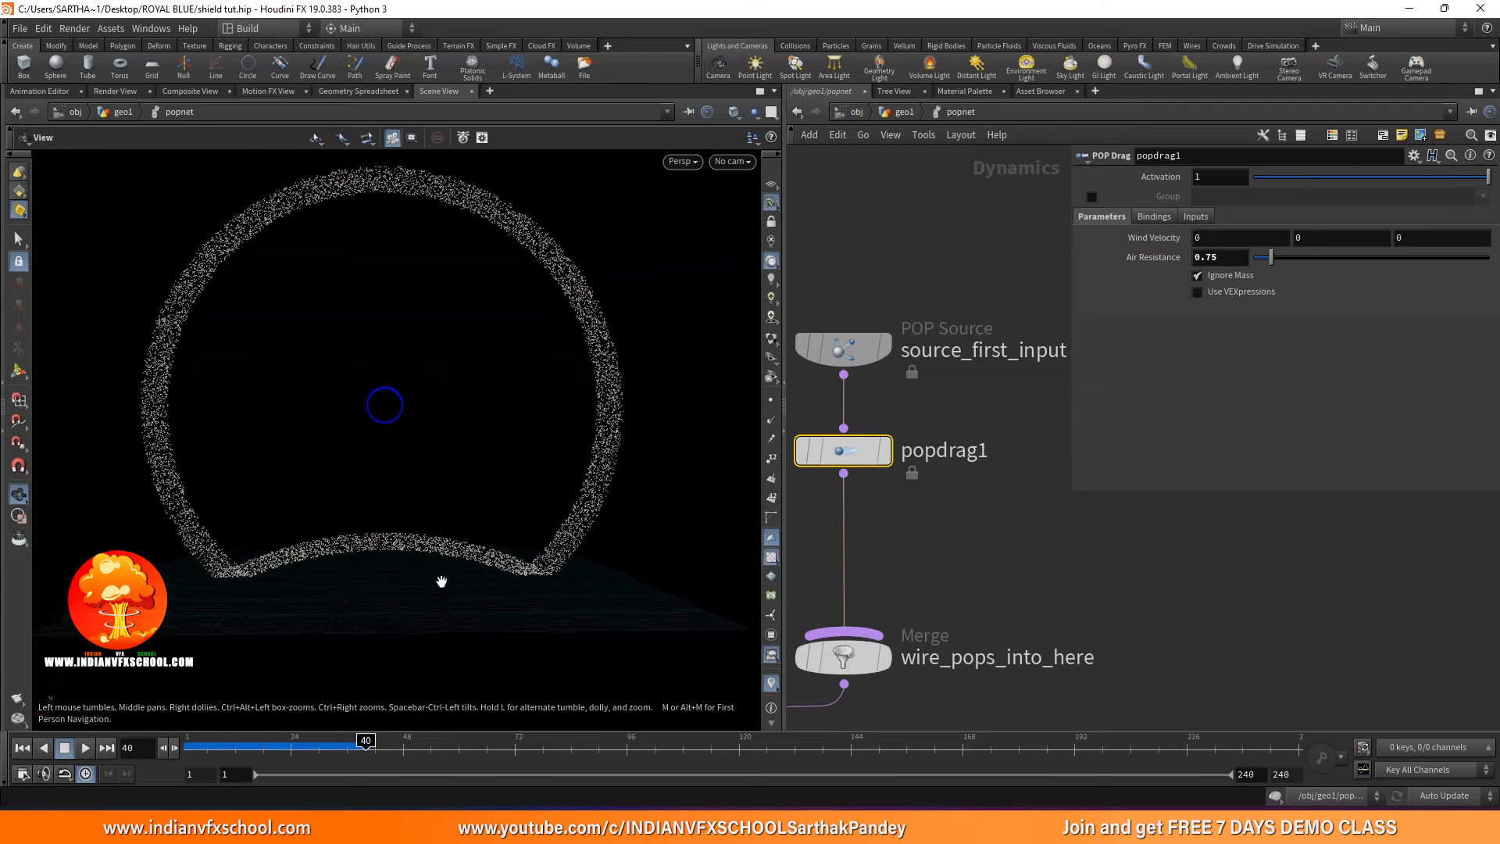
right_drag(438, 573, 508, 569)
Replay the ring once and set the Inherit Velocity of source_first_input to 20.
scroll(972, 310, down, 3)
middle_drag(951, 359, 929, 408)
scroll(895, 388, up, 3)
click(896, 389)
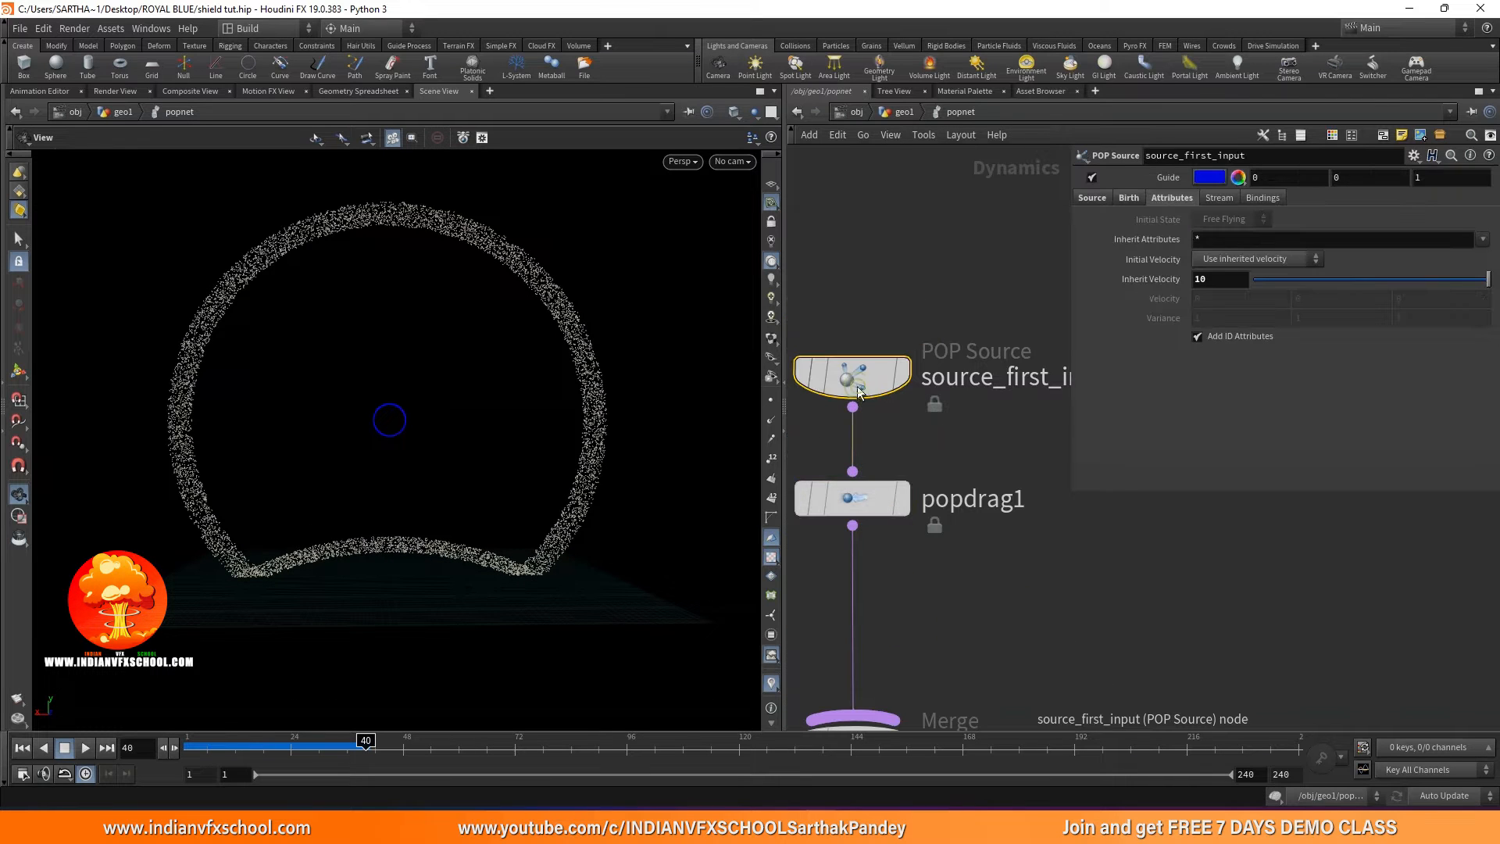
click(28, 748)
click(87, 747)
click(67, 748)
key(Return)
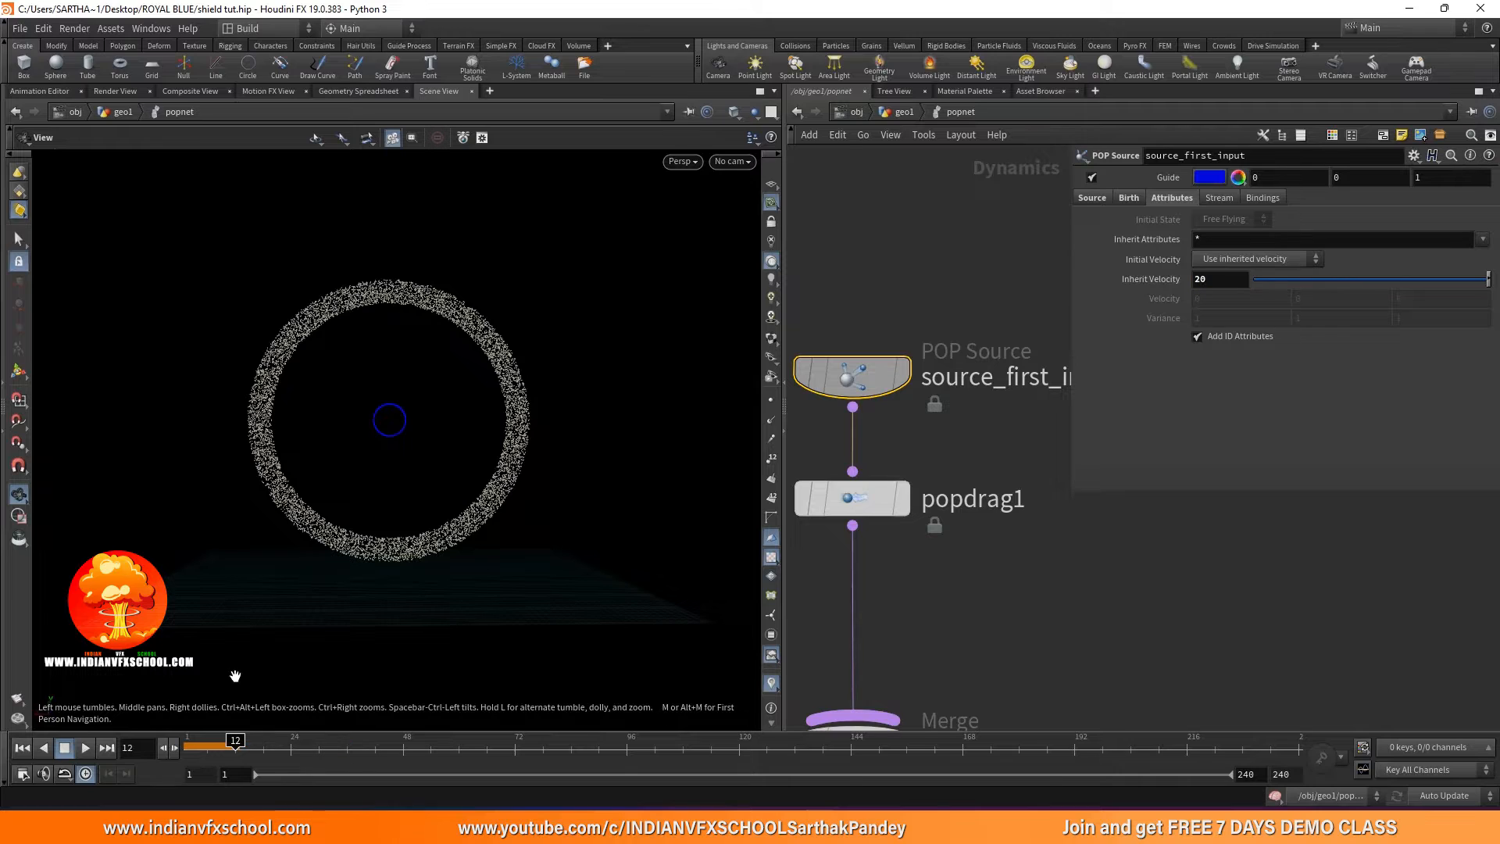
Play the simulation twice from the first frame to judge the ring's increased speed.
click(24, 748)
click(86, 748)
click(66, 748)
click(24, 748)
click(85, 748)
click(65, 748)
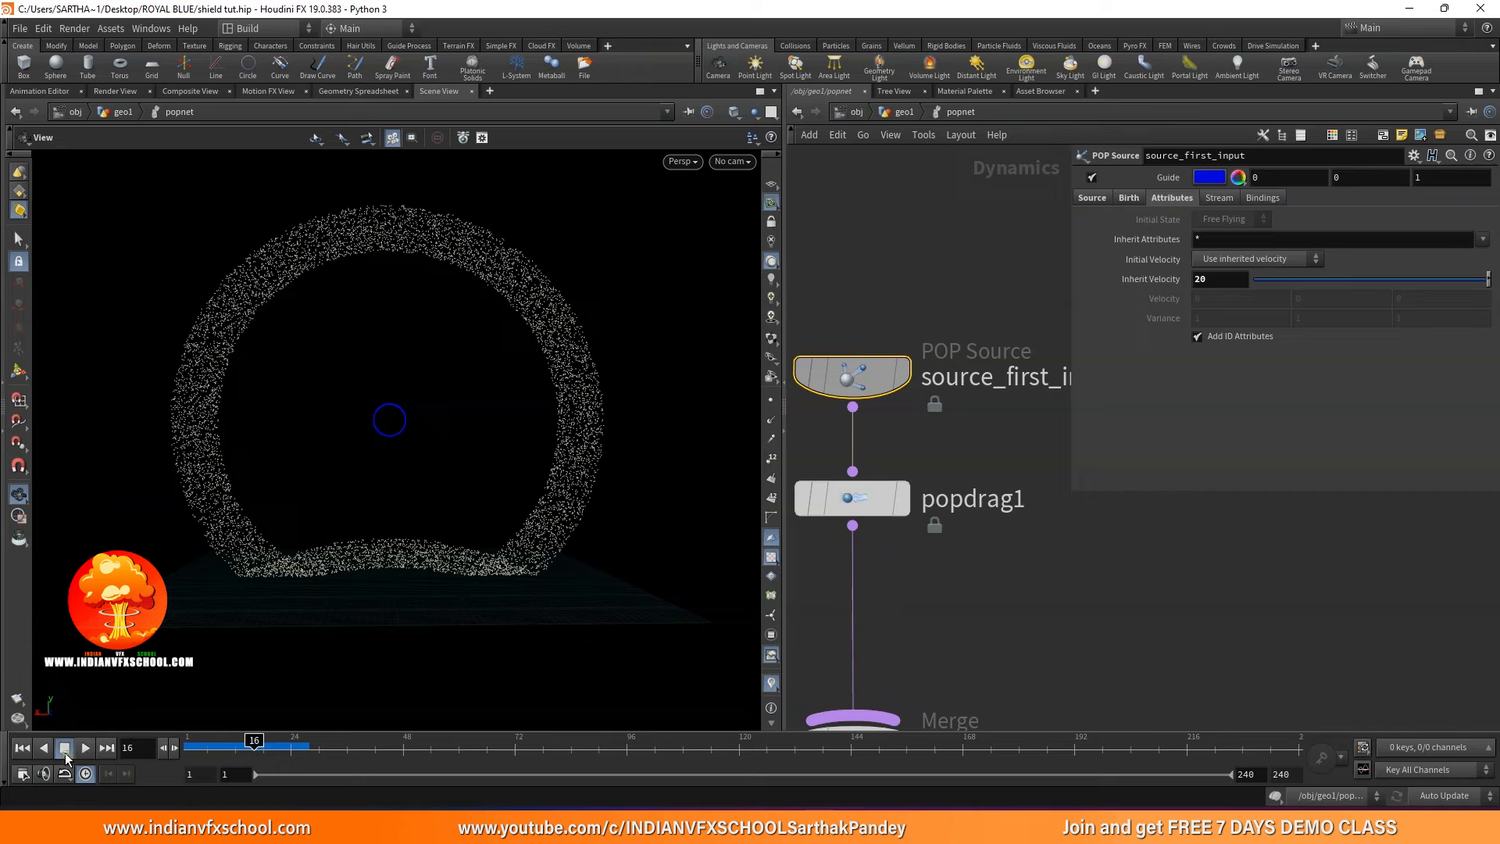
Move source_first_input and popdrag1 up together to make room above the wire_pops_into_here merge.
scroll(954, 439, down, 2)
middle_drag(945, 428, 944, 351)
scroll(947, 455, down, 3)
middle_drag(950, 456, 949, 528)
drag(856, 376, 906, 334)
scroll(935, 406, up, 3)
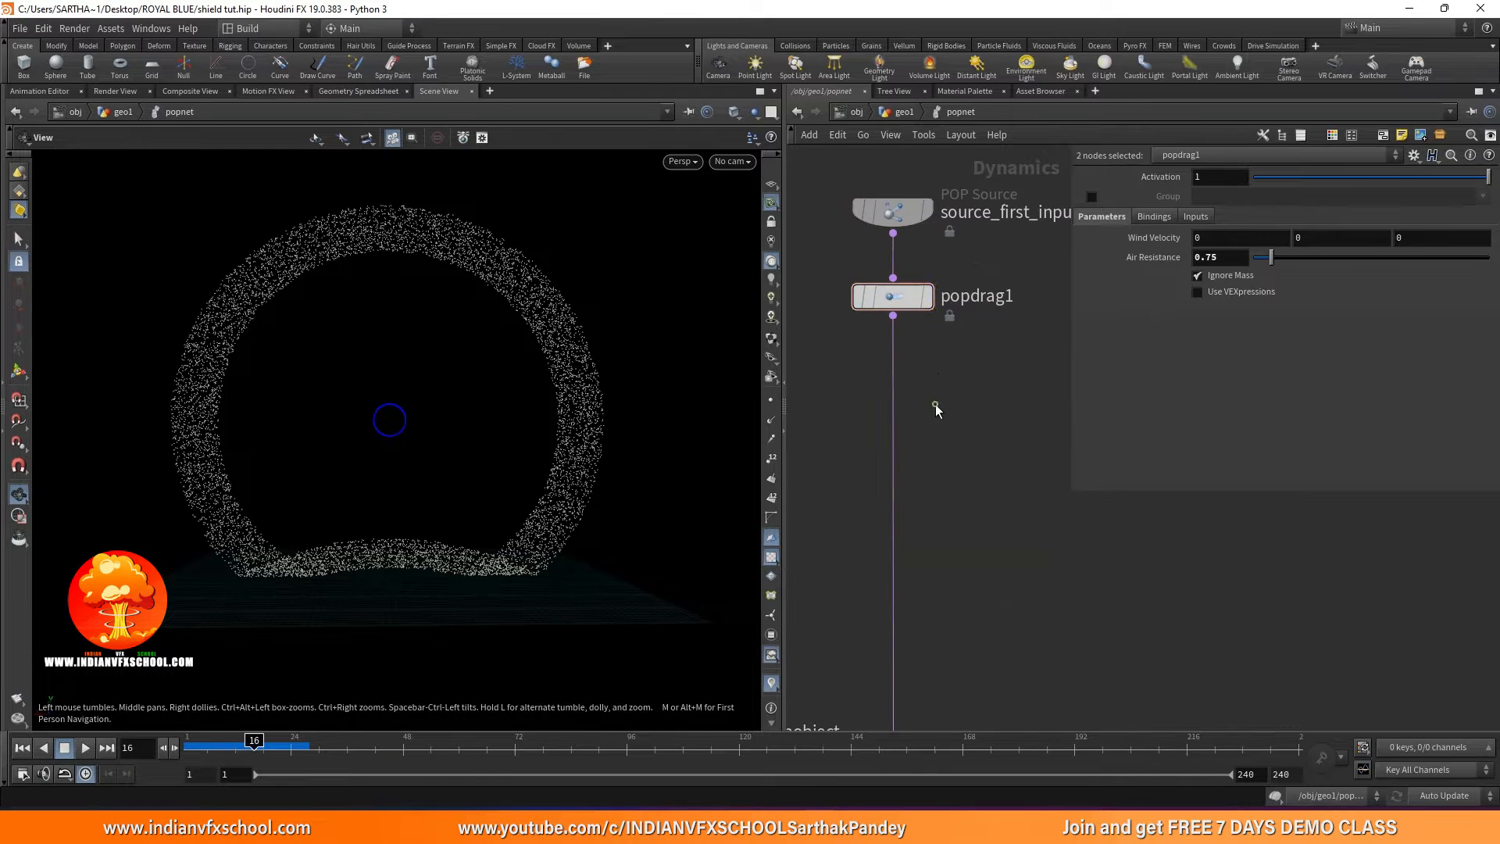
Insert a POP Force node below popdrag1 with a noise Amplitude of 5 and a Swirl Size of 2.
key(Tab)
text(POPFO)
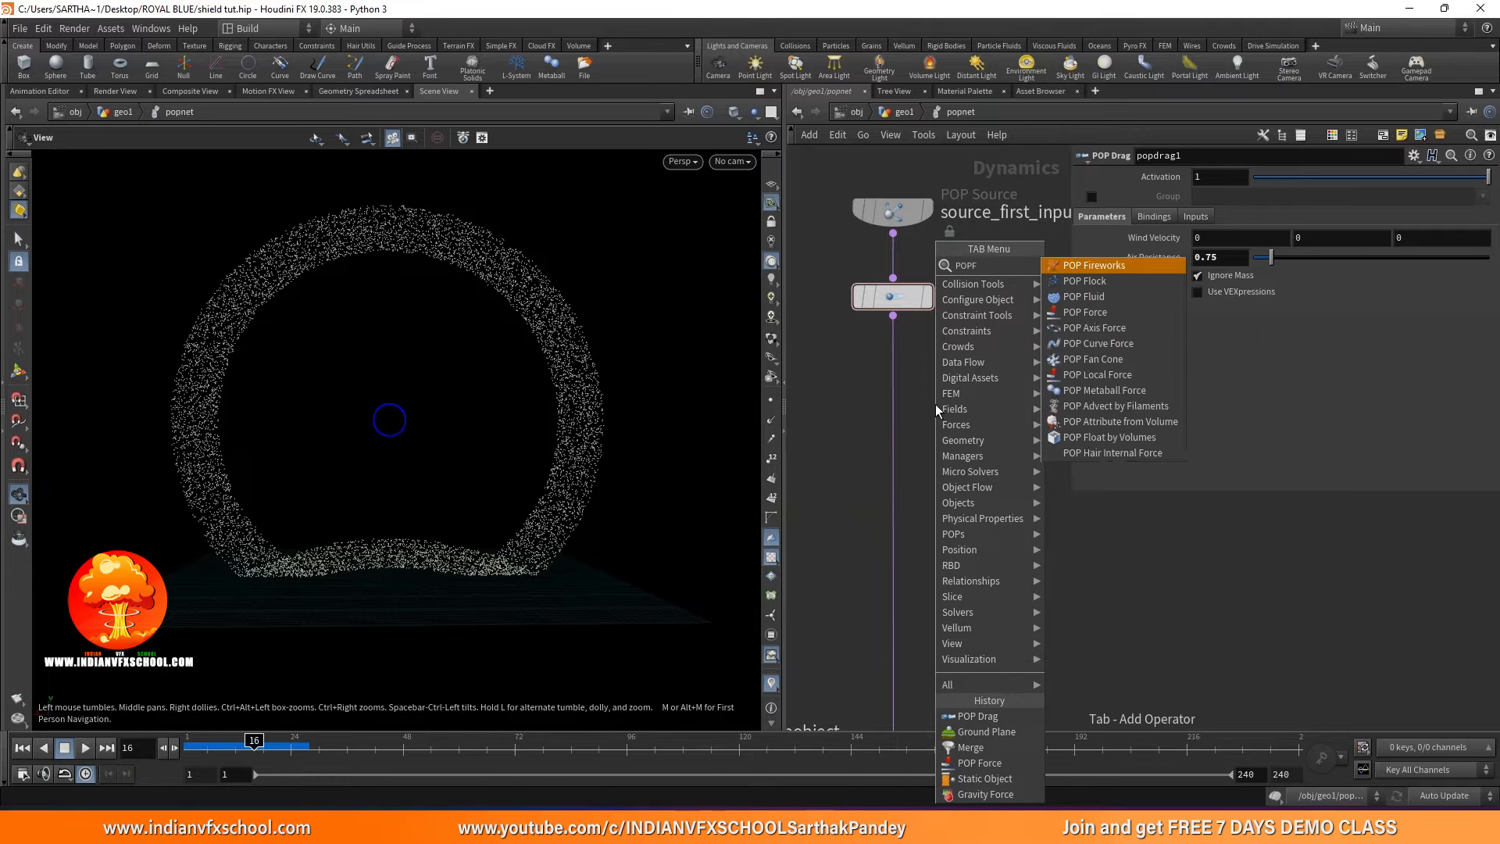
click(1059, 269)
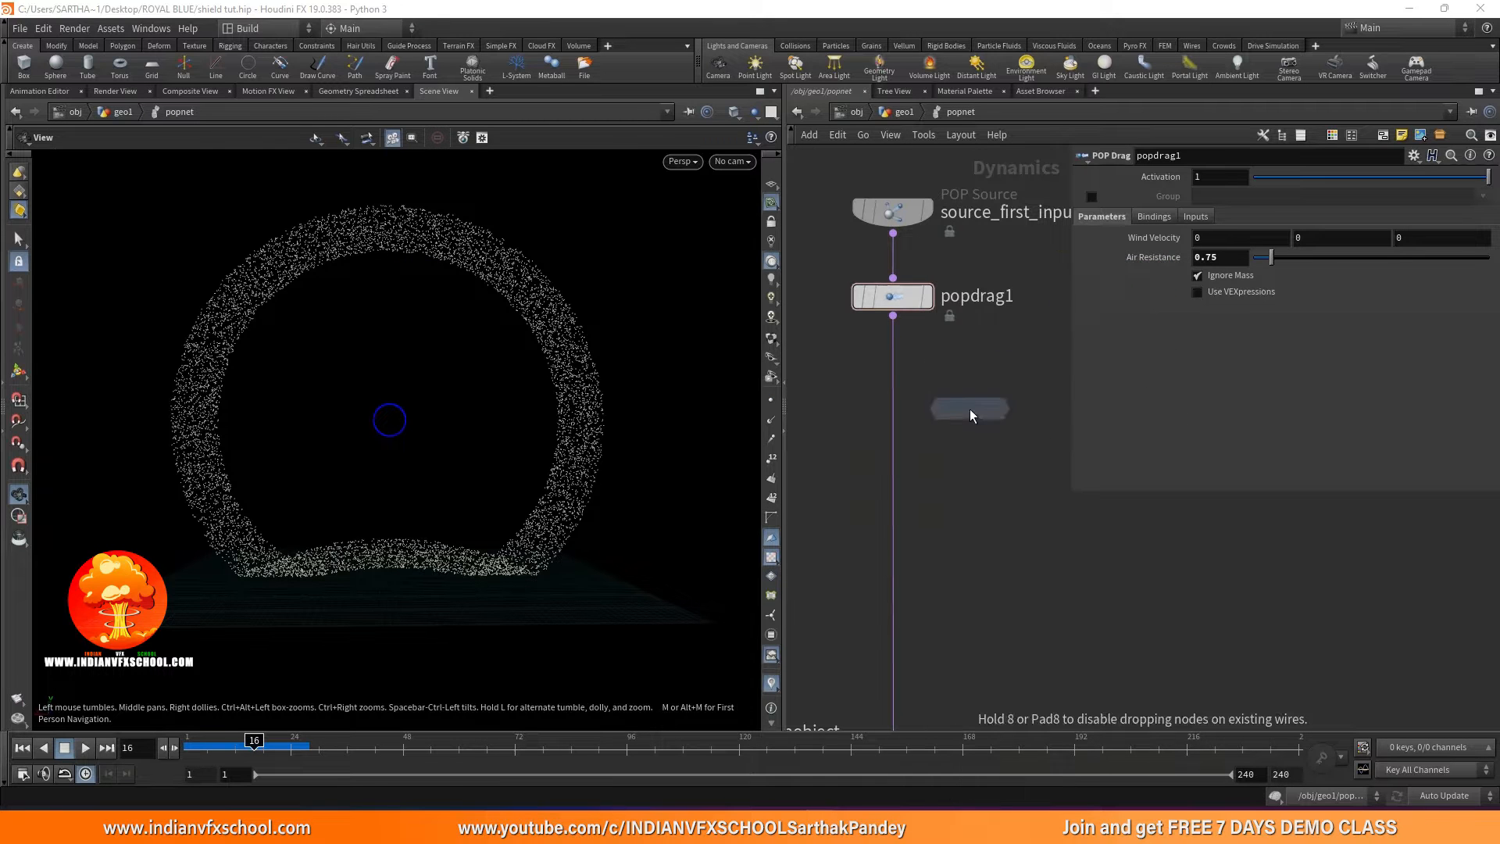
double_click(947, 403)
click(953, 113)
click(899, 284)
click(953, 114)
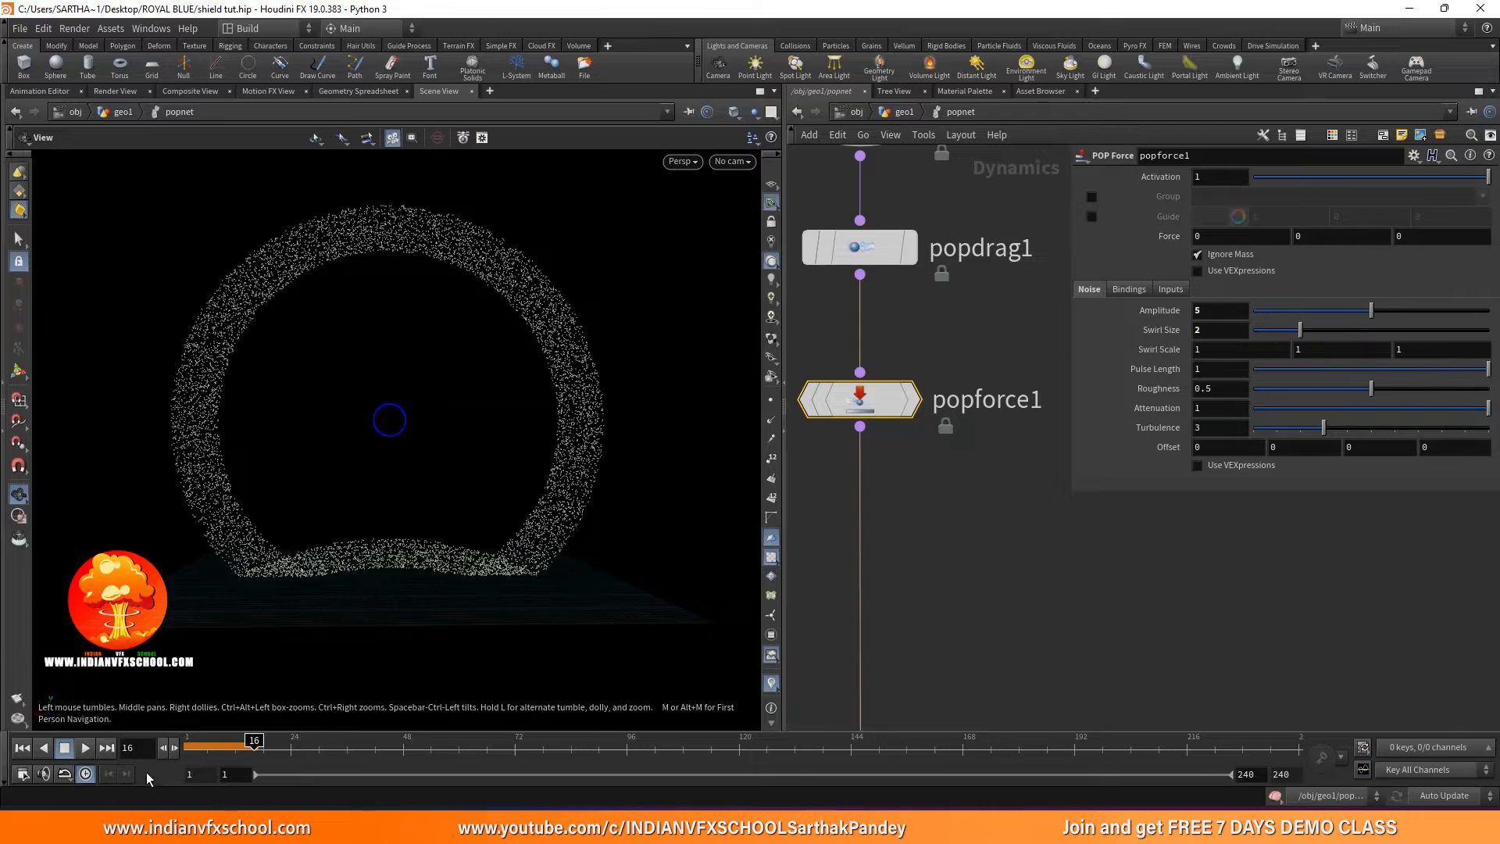
Play the simulation from the first frame and scrub the early frames to judge the POP Force noise on the ring.
click(22, 747)
click(85, 748)
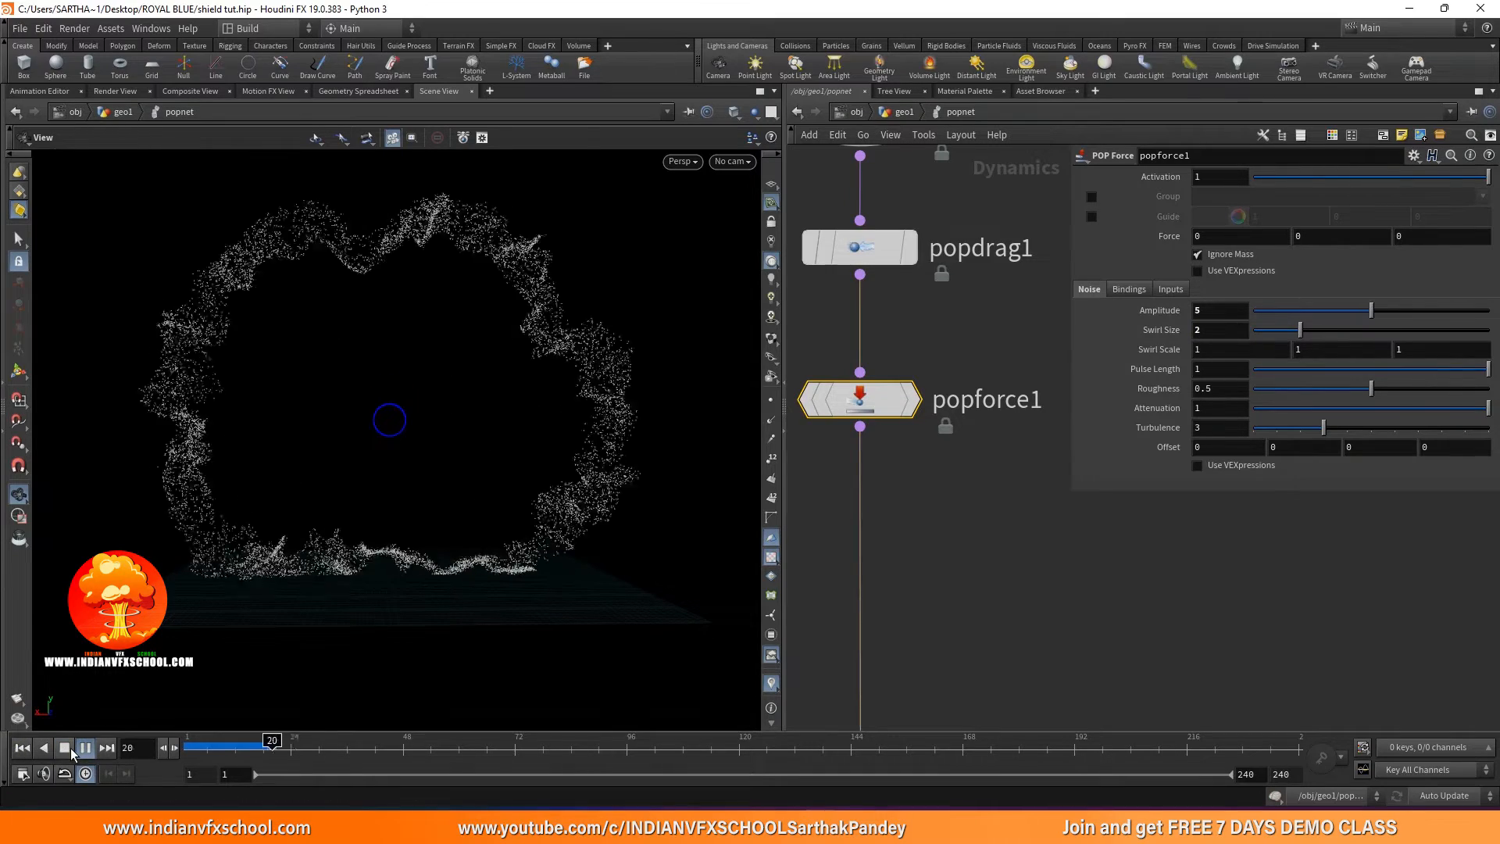
click(68, 749)
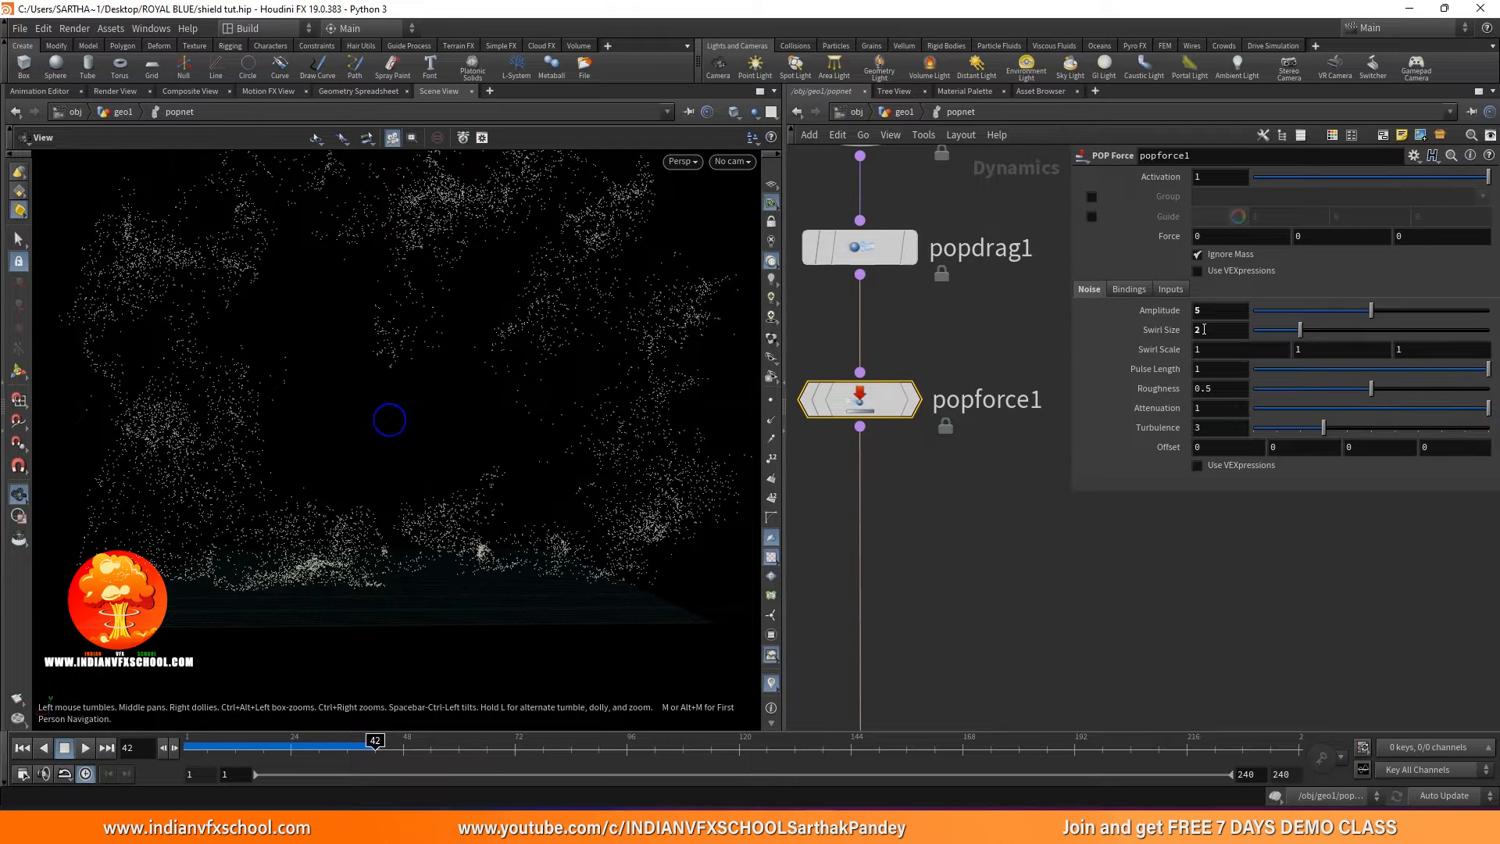
drag(202, 742, 249, 742)
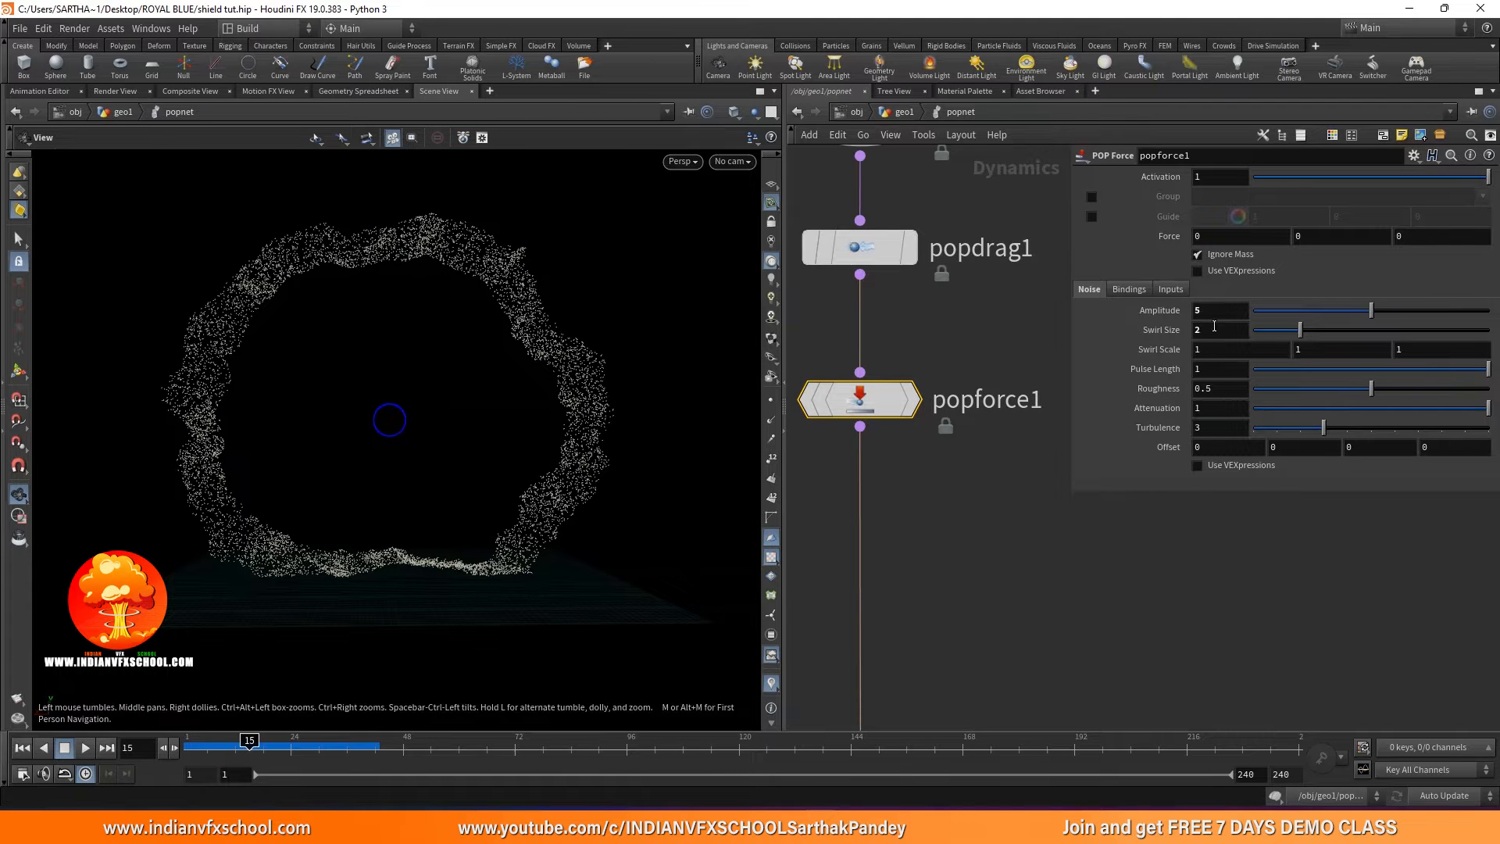
Try popforce1's Swirl Size at 3 and at 1, replaying the simulation with each value.
click(22, 748)
click(85, 748)
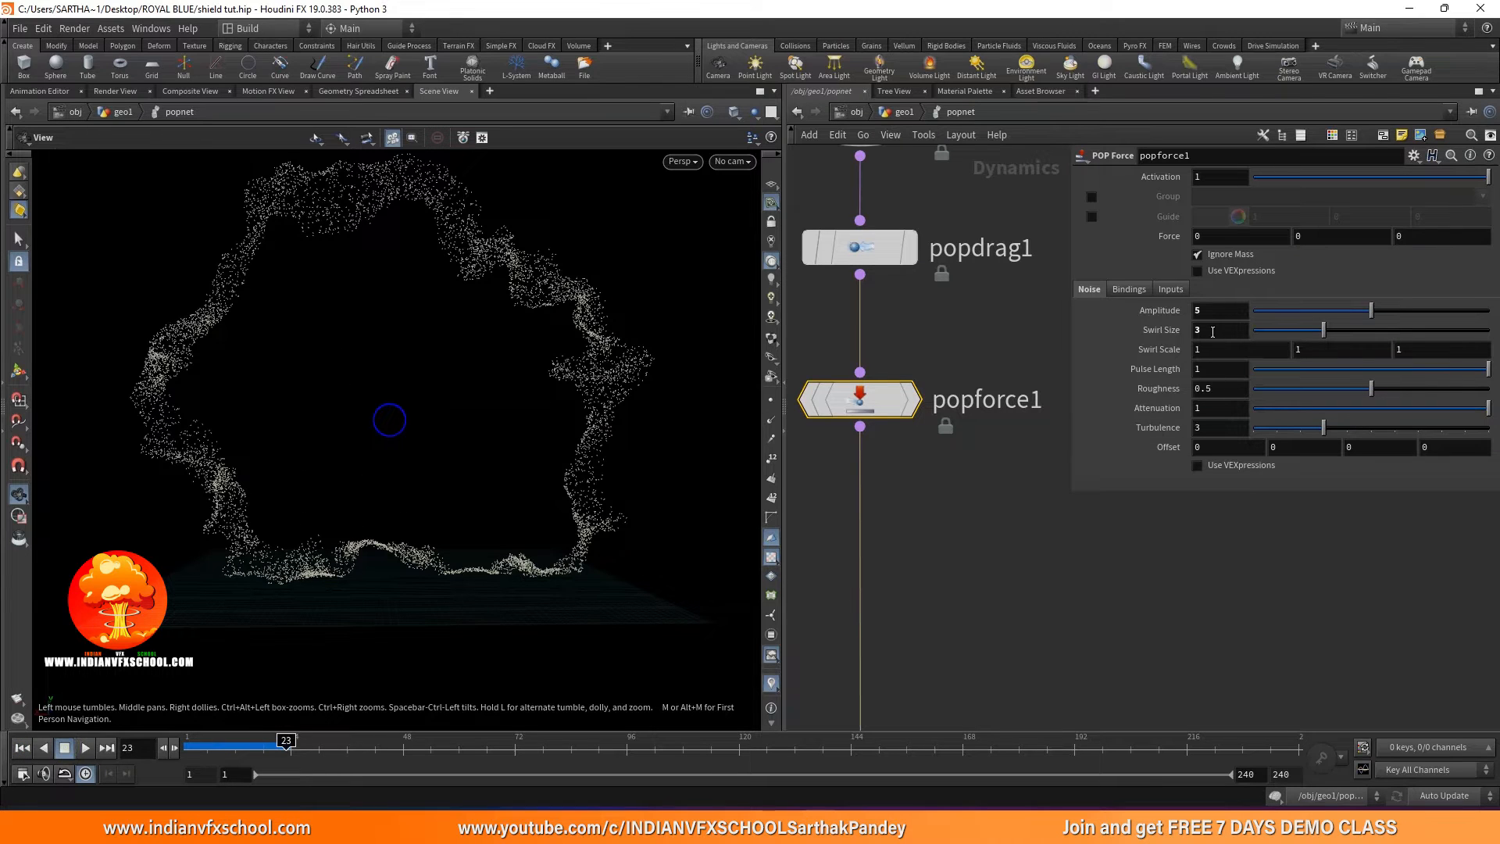
text(1)
key(Return)
click(22, 748)
click(86, 748)
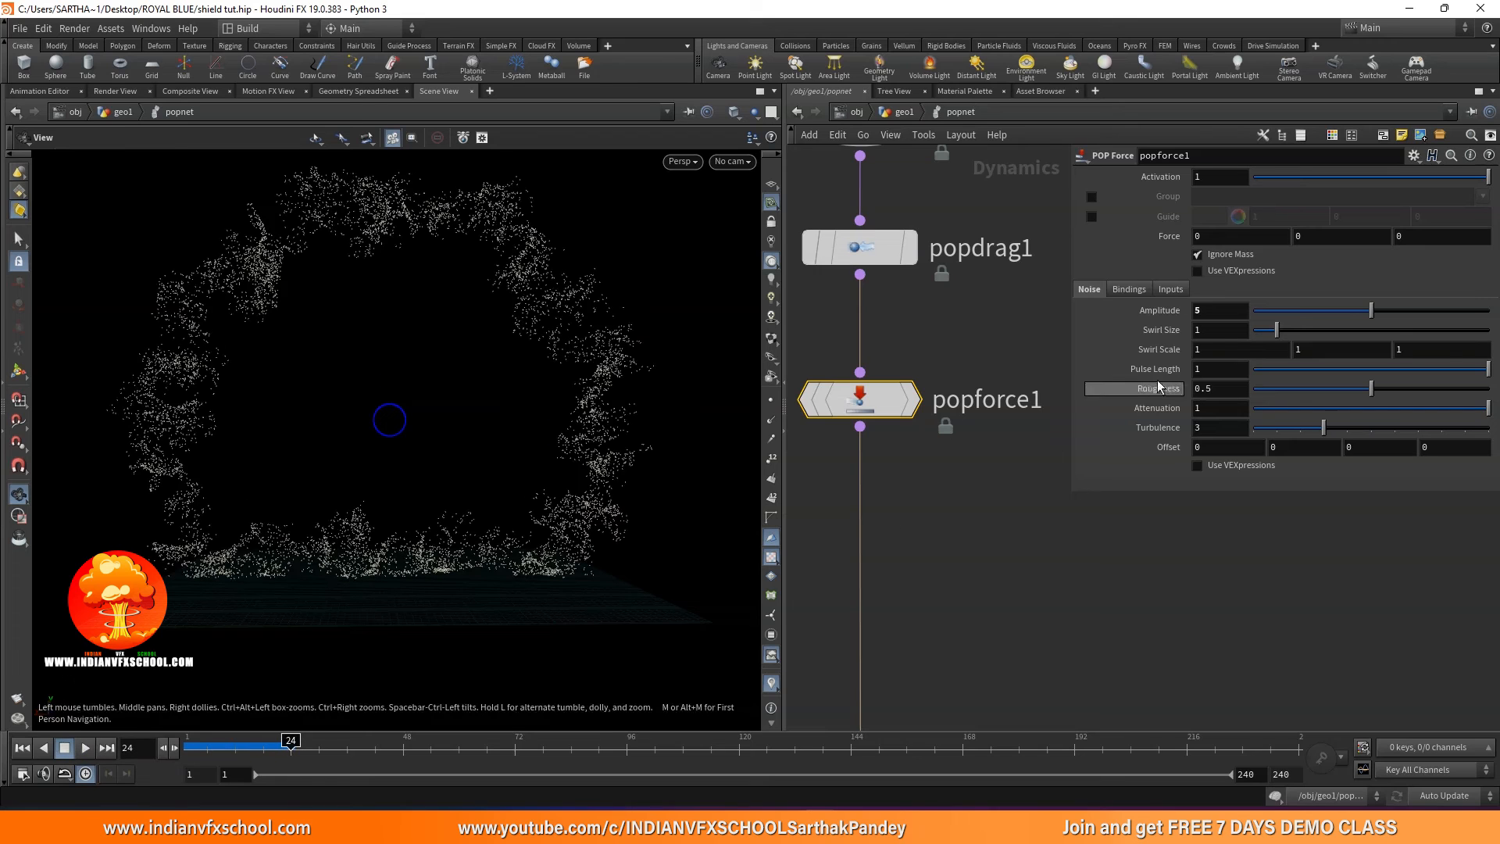
Set popforce1's Swirl Size to 2 and replay the simulation from the start.
text(2)
key(Return)
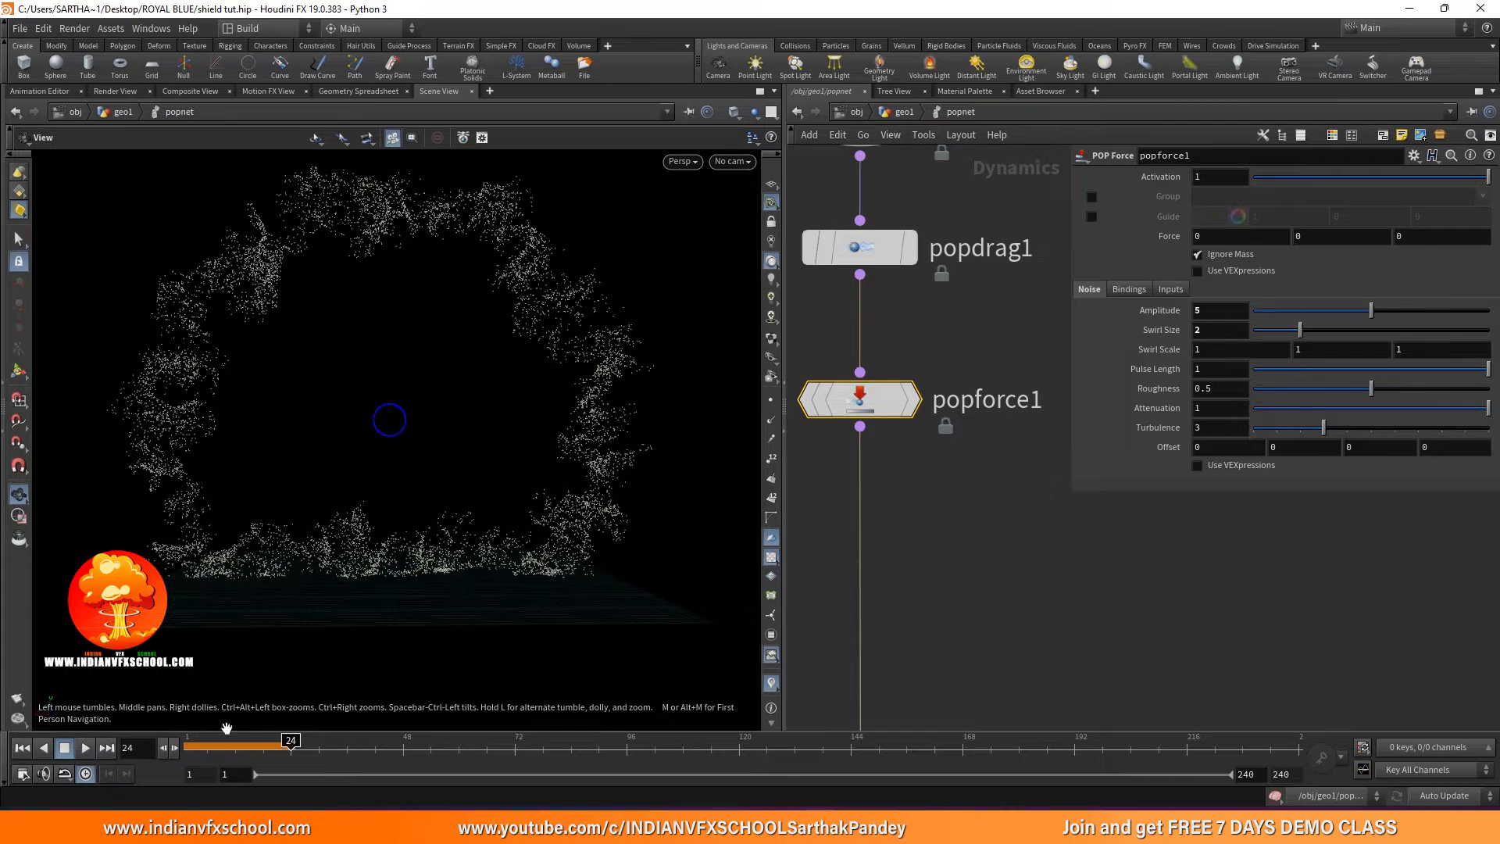
click(22, 748)
click(85, 748)
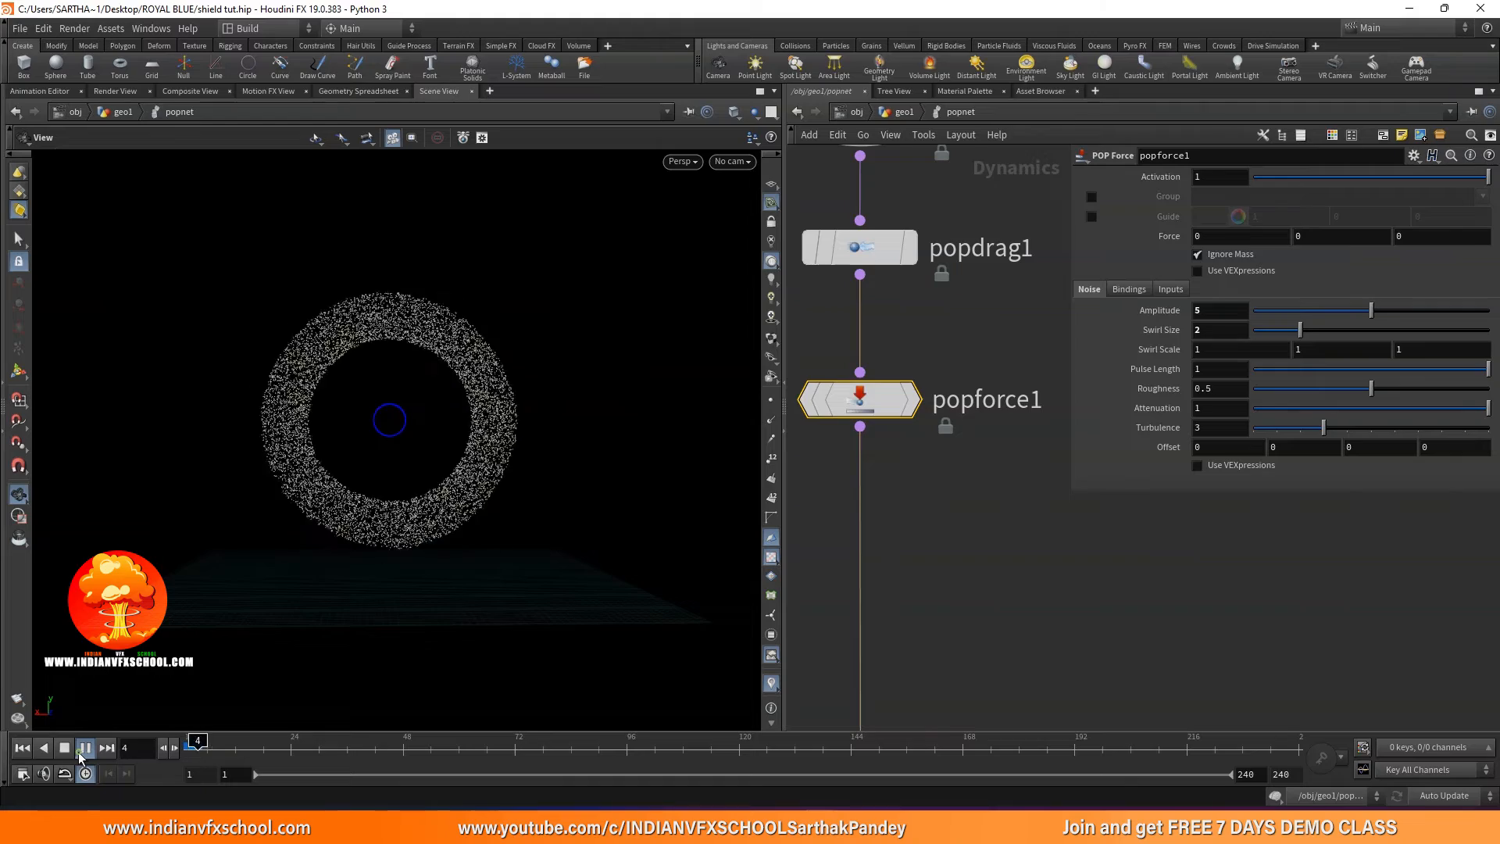
click(72, 748)
click(190, 747)
click(86, 749)
click(64, 748)
Select source_first_input and replay and scrub the opening frames to examine how the noisy ring expands.
scroll(876, 356, down, 4)
scroll(896, 239, up, 5)
click(850, 269)
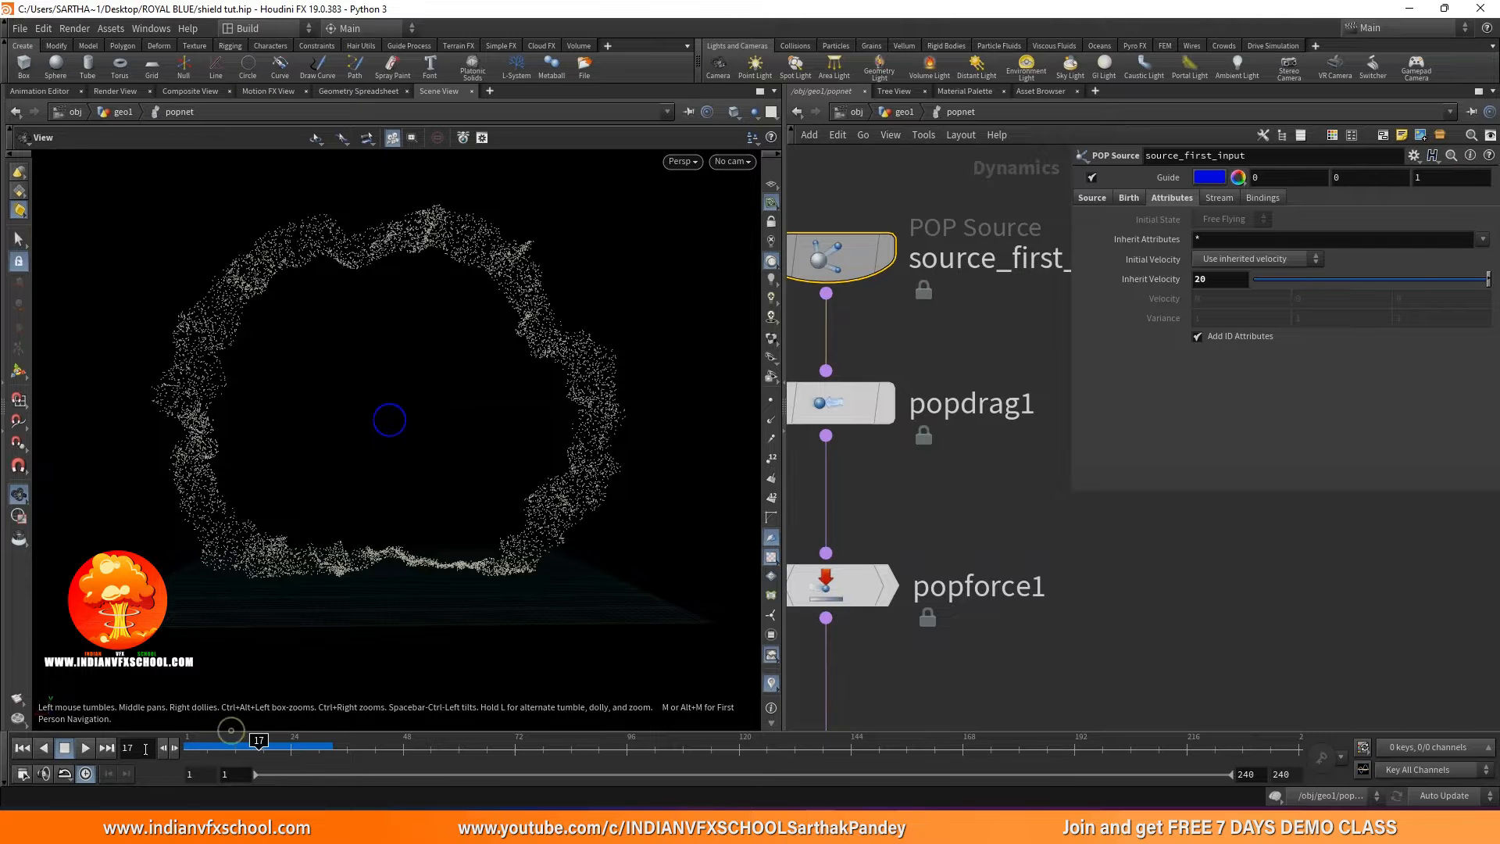
drag(239, 745, 187, 747)
click(84, 748)
click(67, 748)
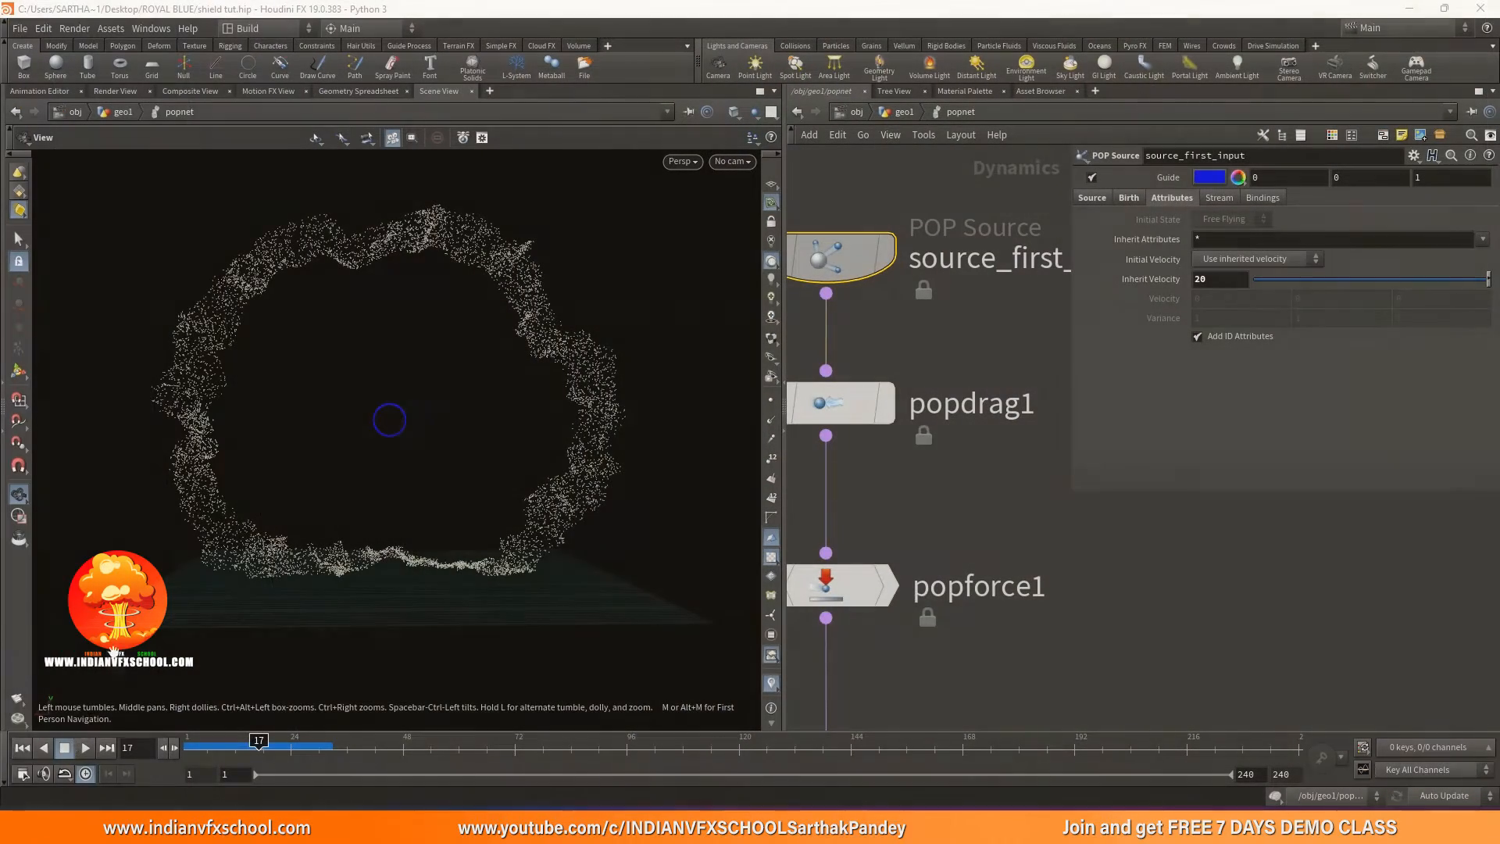
click(22, 747)
click(83, 749)
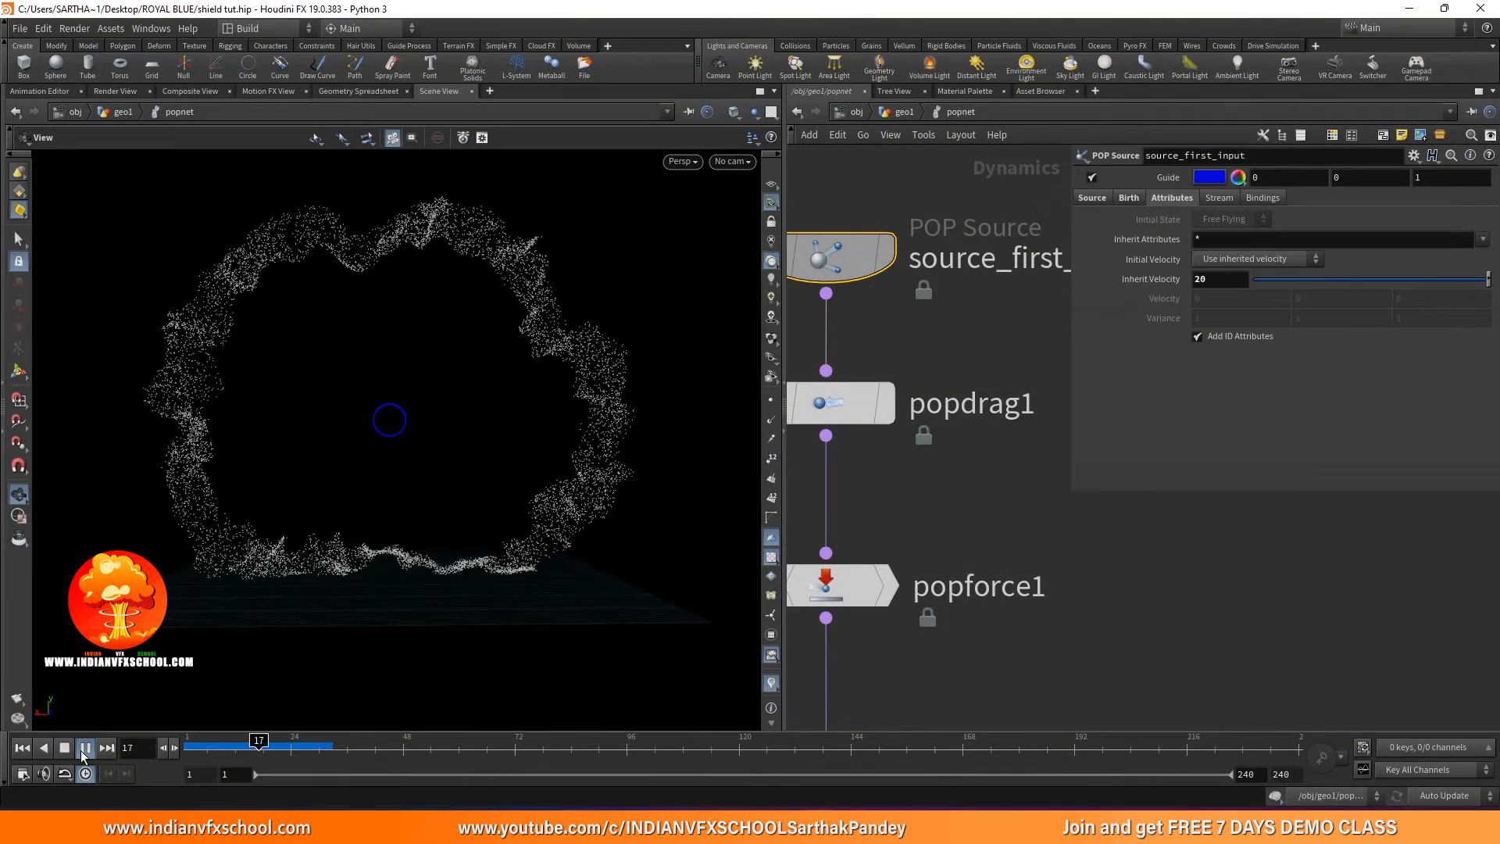
click(83, 748)
drag(243, 748, 212, 765)
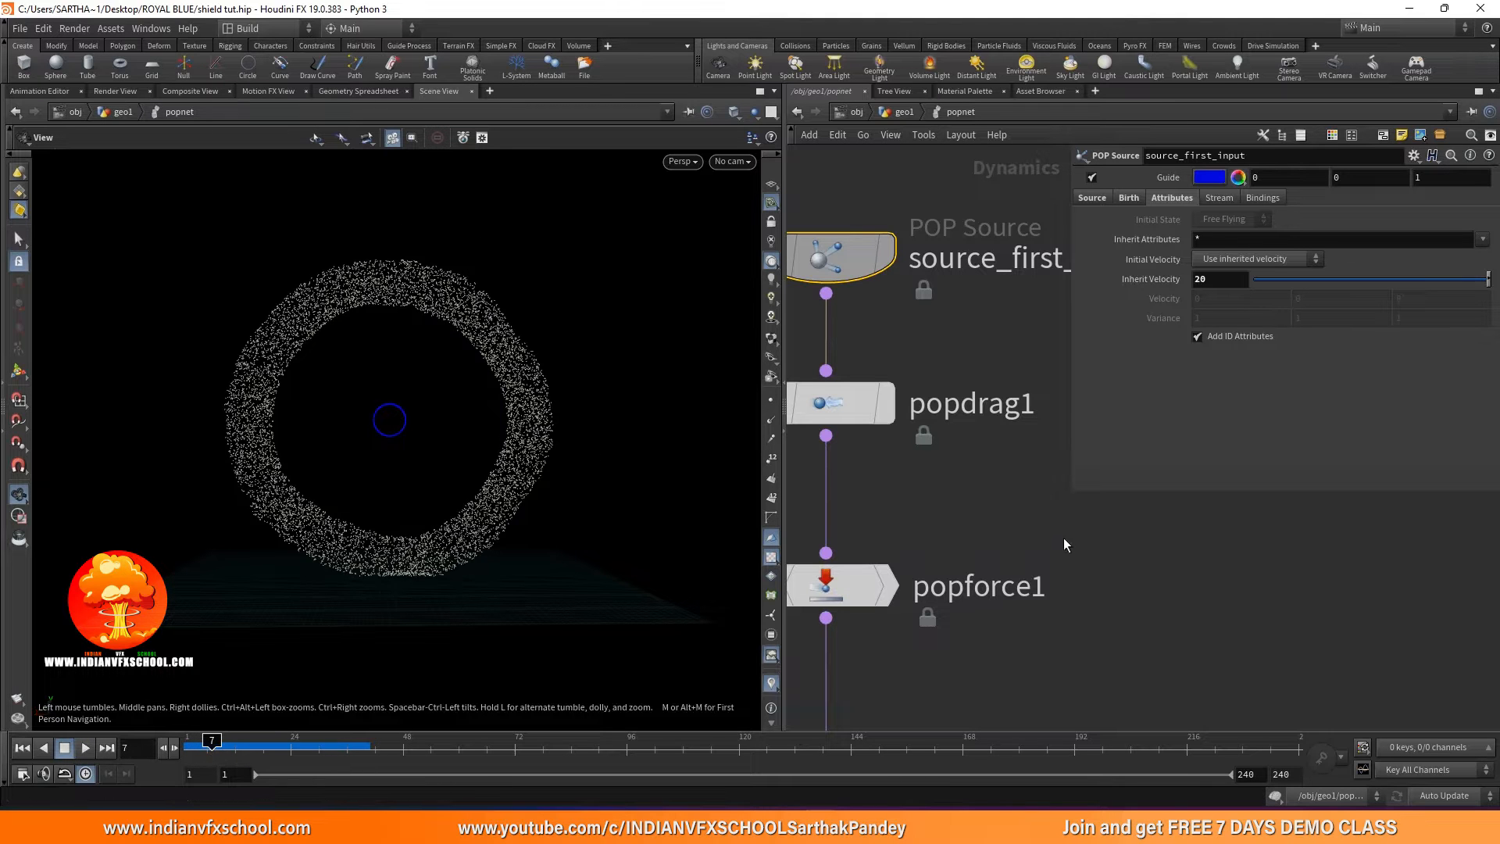
Try a noise Amplitude of 10 on popforce1 and replay the simulation from the start.
scroll(1008, 458, down, 2)
middle_drag(1011, 453, 1028, 355)
scroll(1028, 355, up, 2)
click(854, 486)
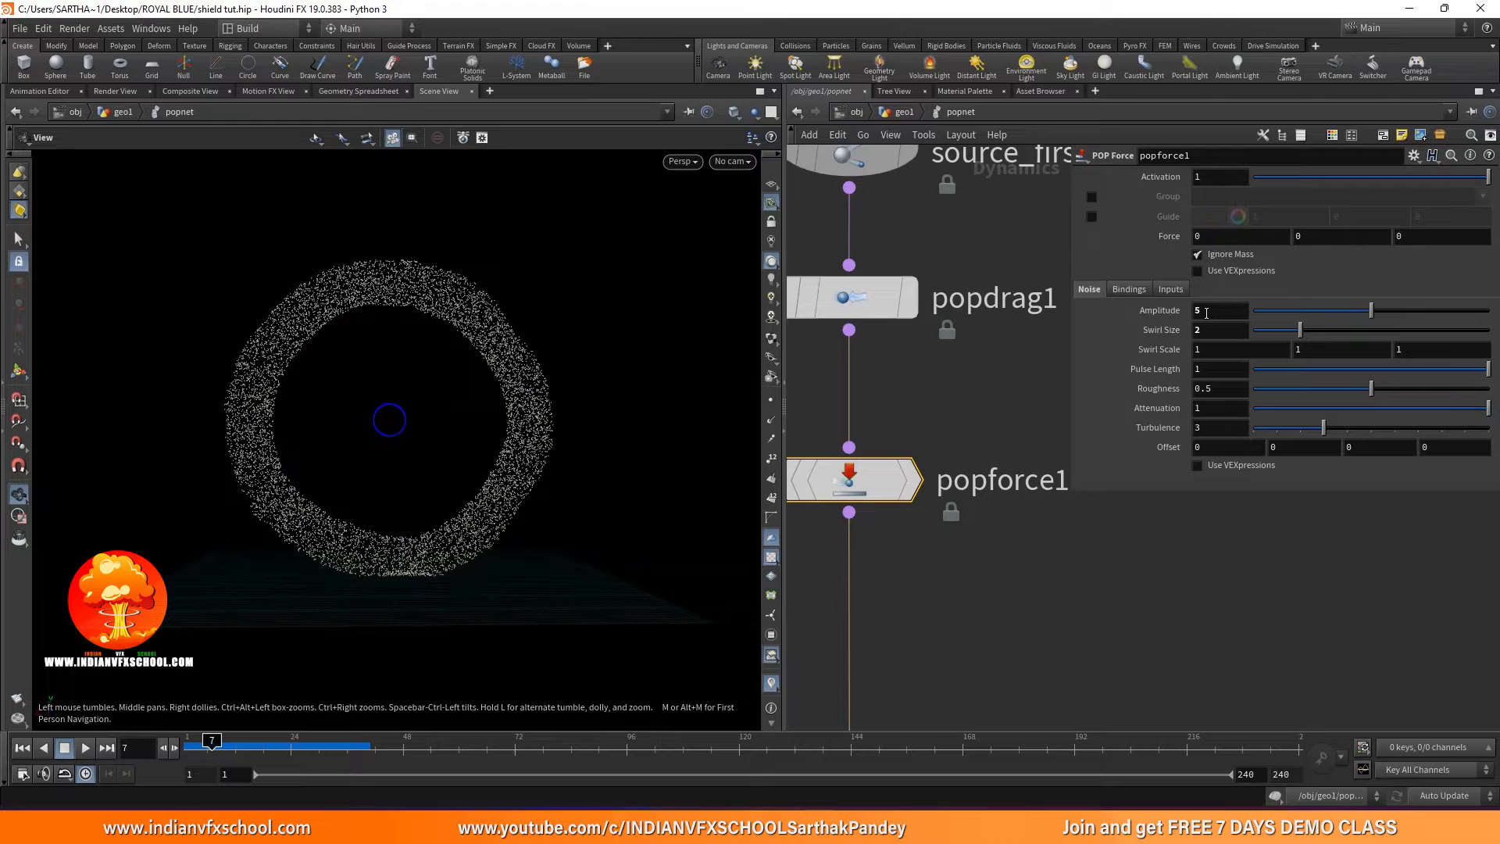
key(Return)
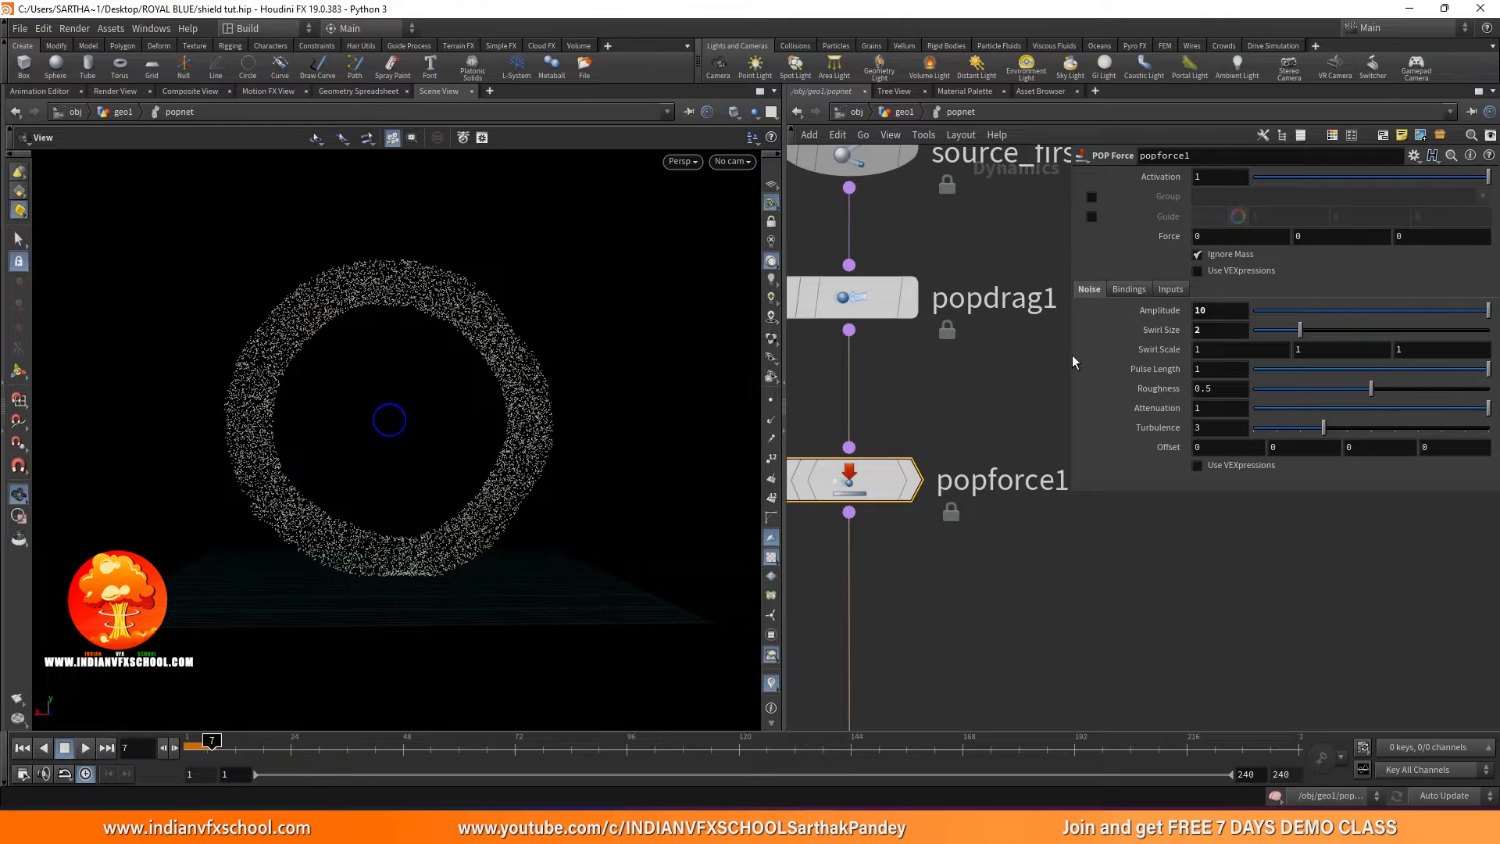
click(23, 749)
click(84, 749)
drag(278, 767, 162, 770)
click(84, 749)
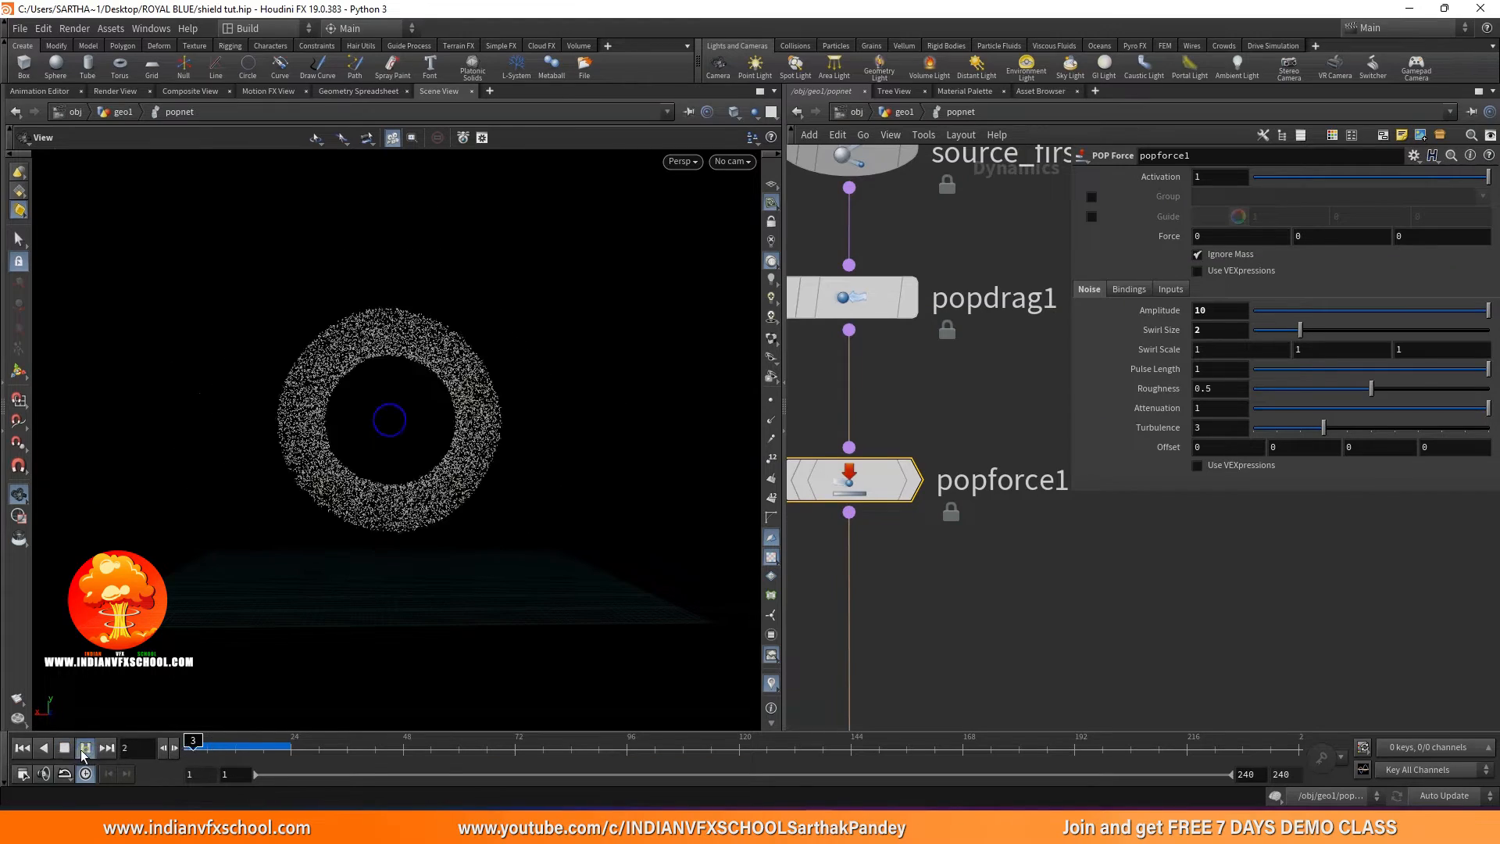
Set popforce1's noise Amplitude to 5, replay the simulation and go to frame 7.
text(5)
key(Return)
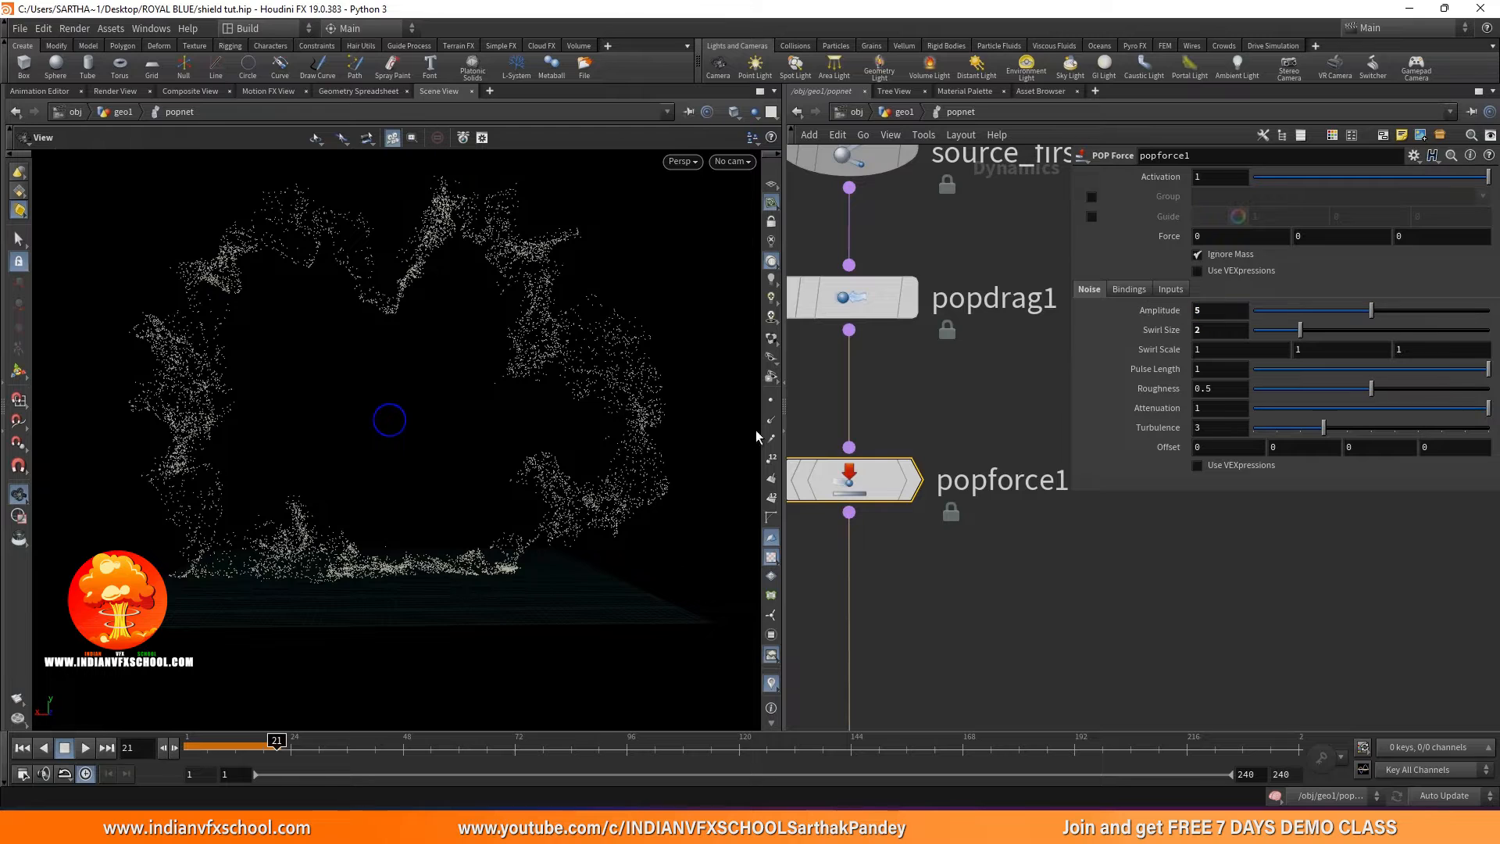
click(22, 747)
click(80, 748)
click(68, 749)
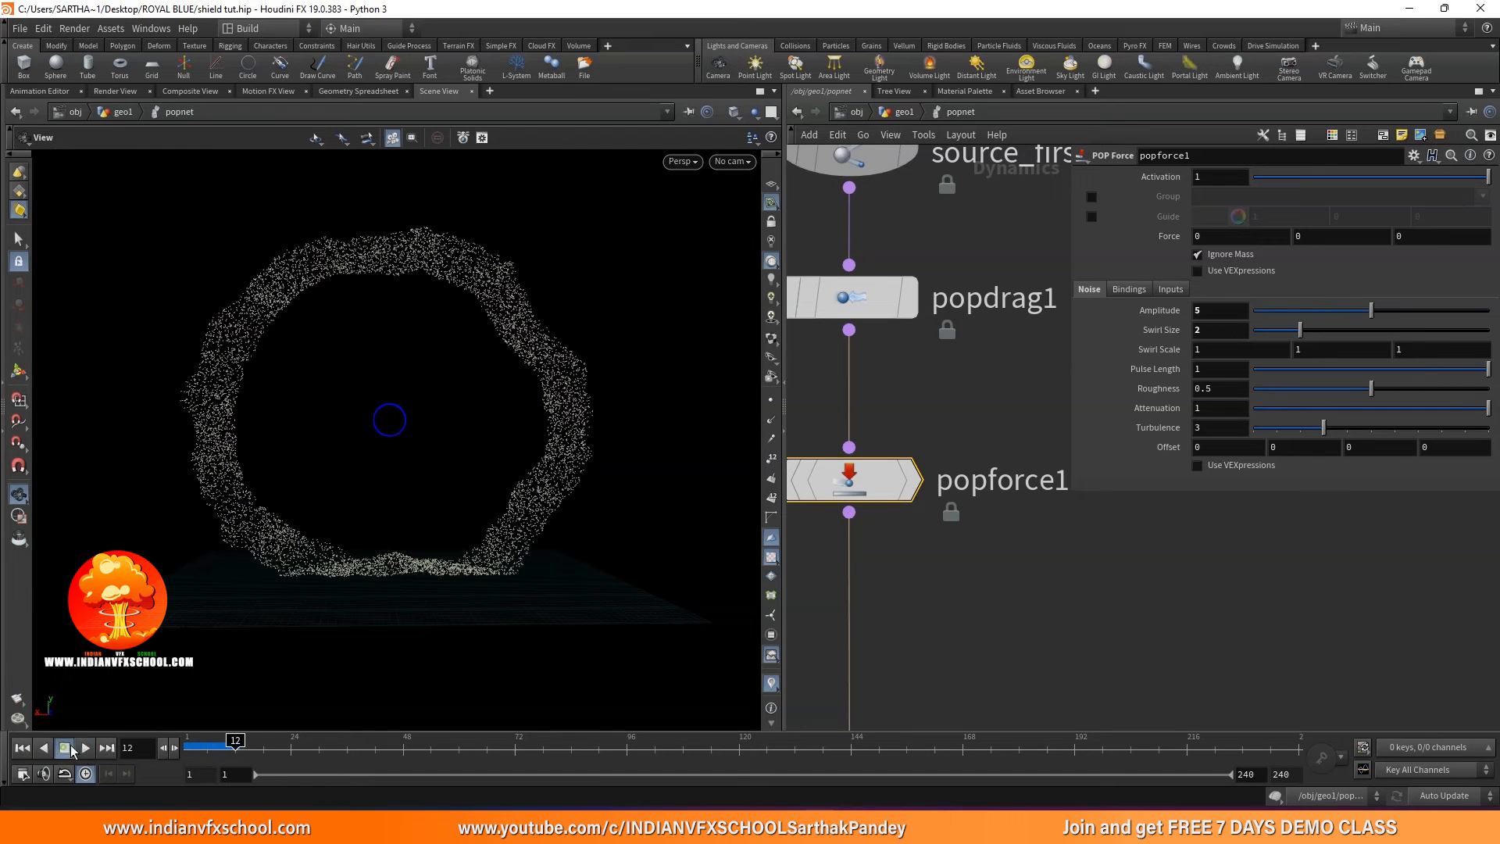
mouse_move(236, 750)
mouse_down()
mouse_move(174, 752)
mouse_move(219, 752)
mouse_move(183, 764)
mouse_move(216, 752)
mouse_up()
drag(459, 432, 386, 435)
scroll(903, 367, down, 3)
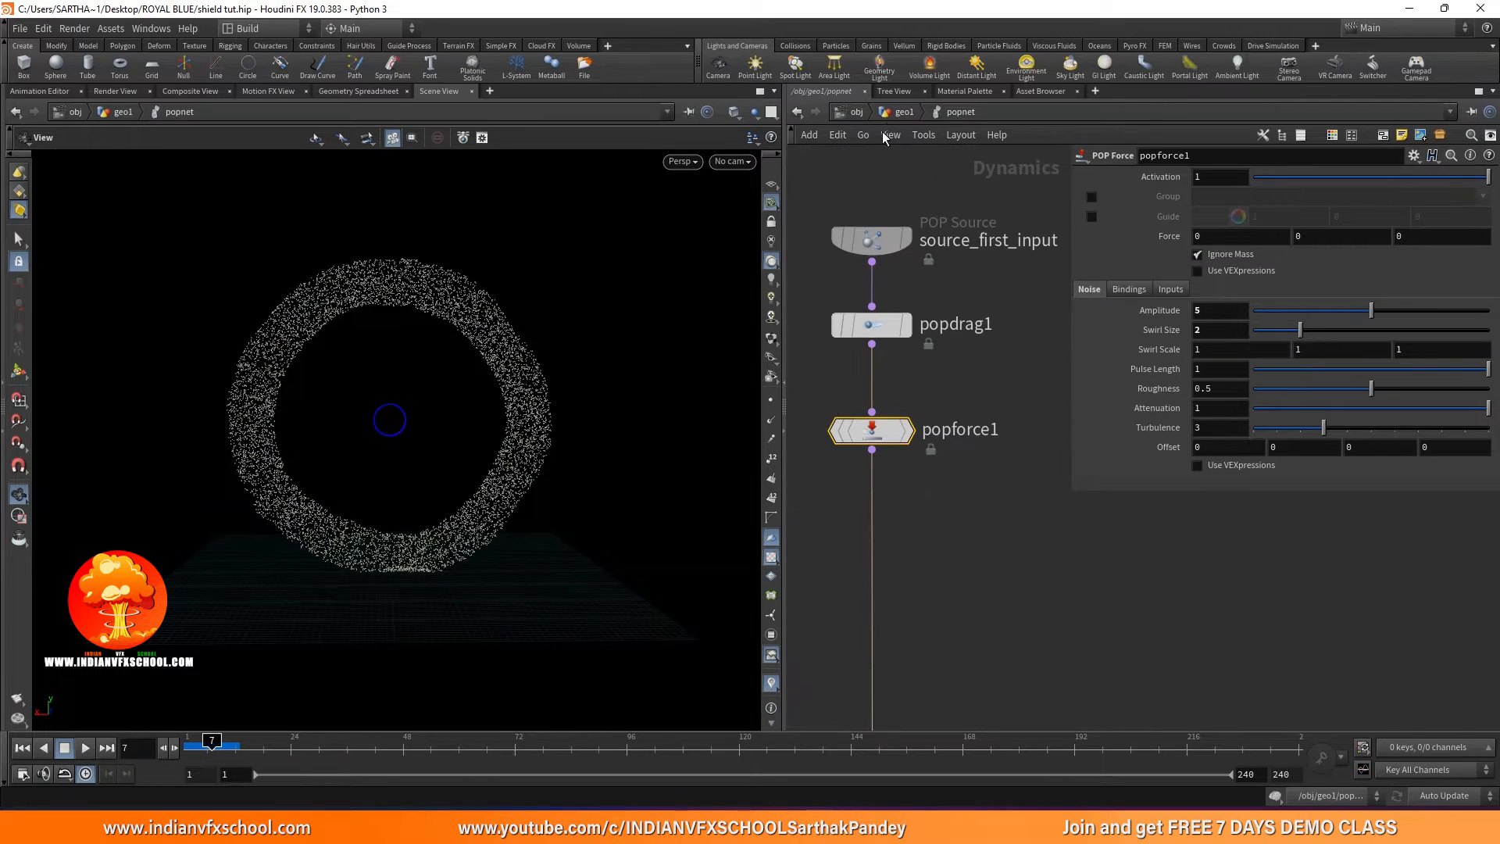
Return to geo1 and move the tube1, facet1 and attribute1 chain and scatter1 up to make room above null1.
click(898, 113)
scroll(919, 304, down, 4)
middle_drag(919, 305, 907, 682)
scroll(908, 682, down, 3)
mouse_move(954, 625)
middle_down()
mouse_move(950, 582)
mouse_move(955, 631)
middle_up()
drag(907, 504, 908, 507)
scroll(891, 469, up, 6)
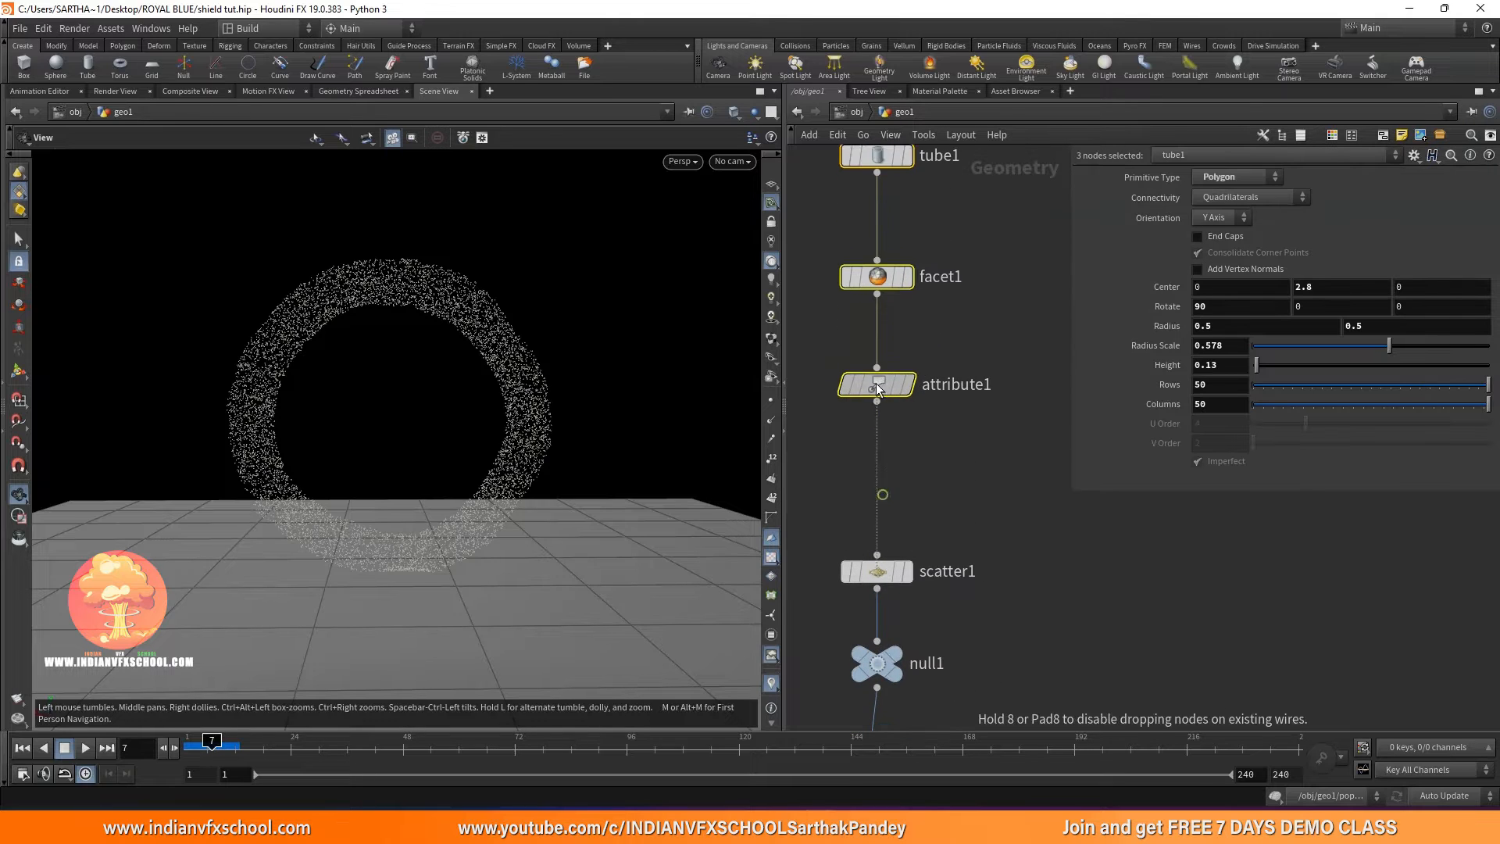
scroll(898, 504, down, 3)
drag(890, 560, 887, 383)
scroll(896, 401, up, 4)
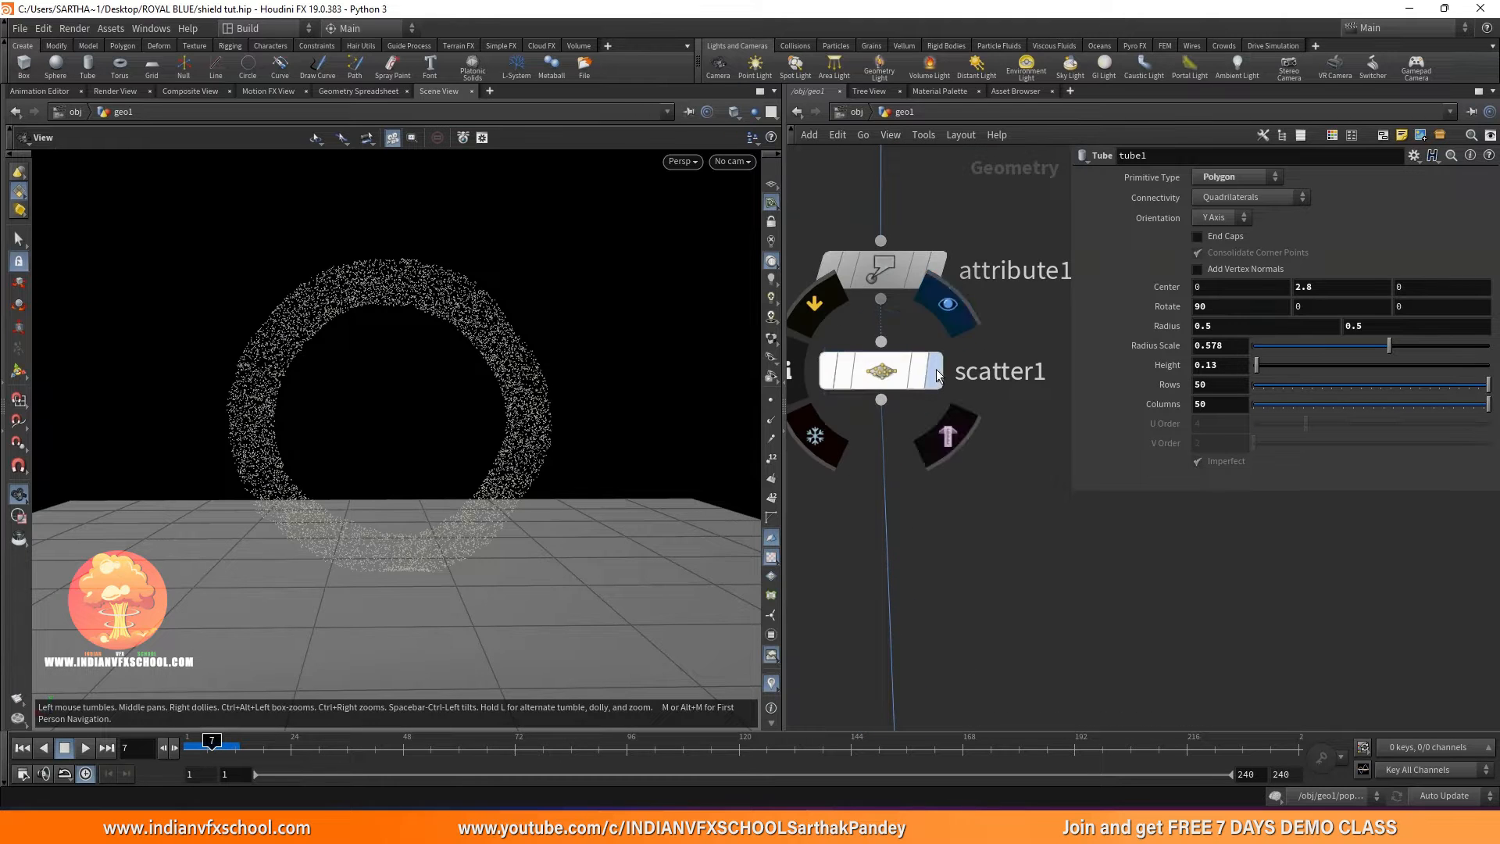
Display scatter1 and inspect its point attributes and velocity vectors.
click(932, 373)
click(881, 382)
middle_drag(881, 382, 937, 388)
click(850, 377)
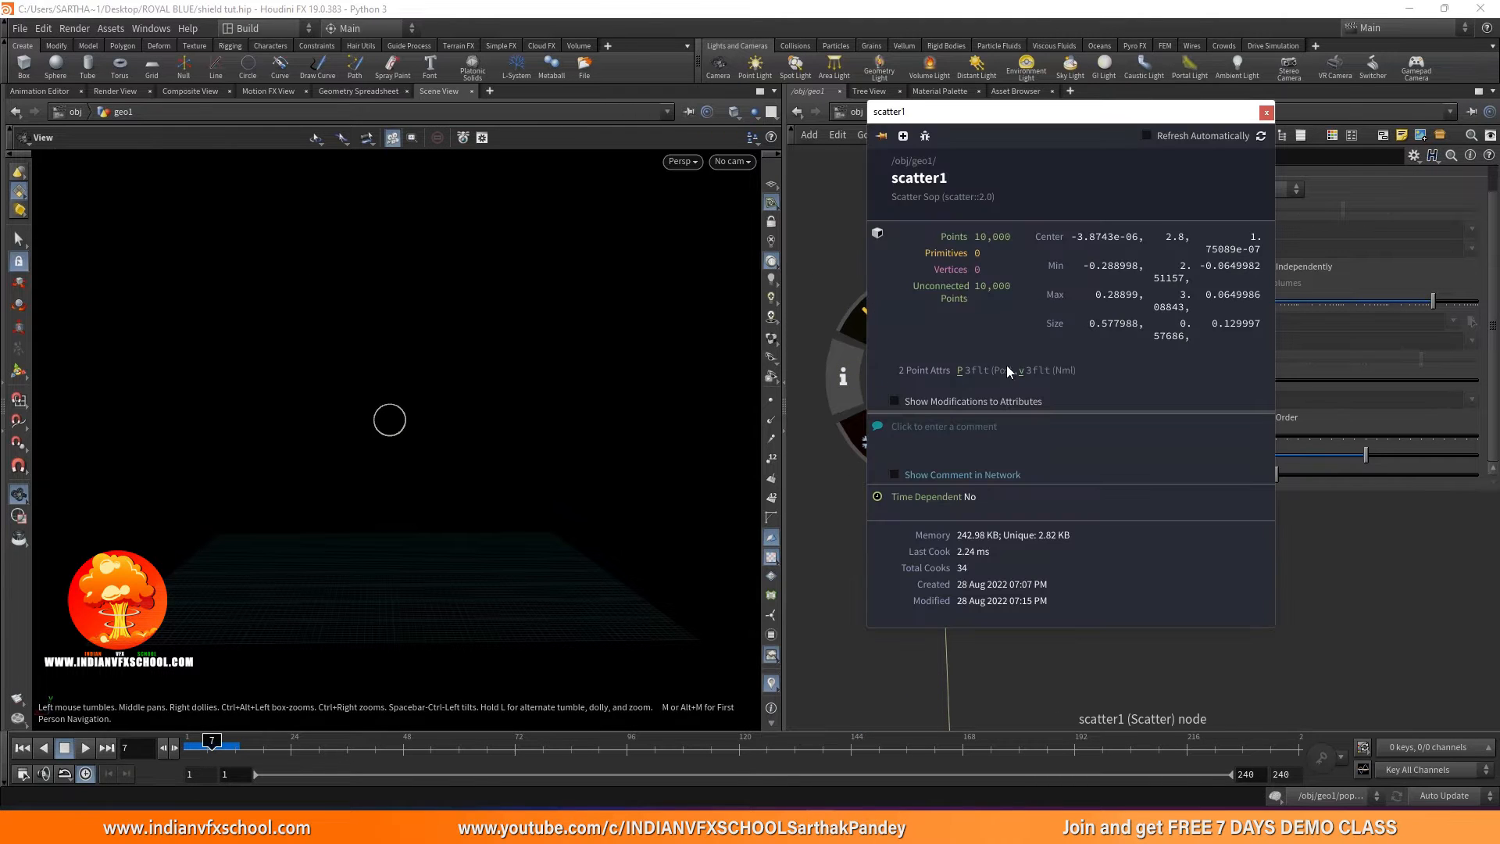
mouse_move(377, 501)
mouse_down()
mouse_move(565, 500)
mouse_move(396, 405)
mouse_move(225, 459)
mouse_up()
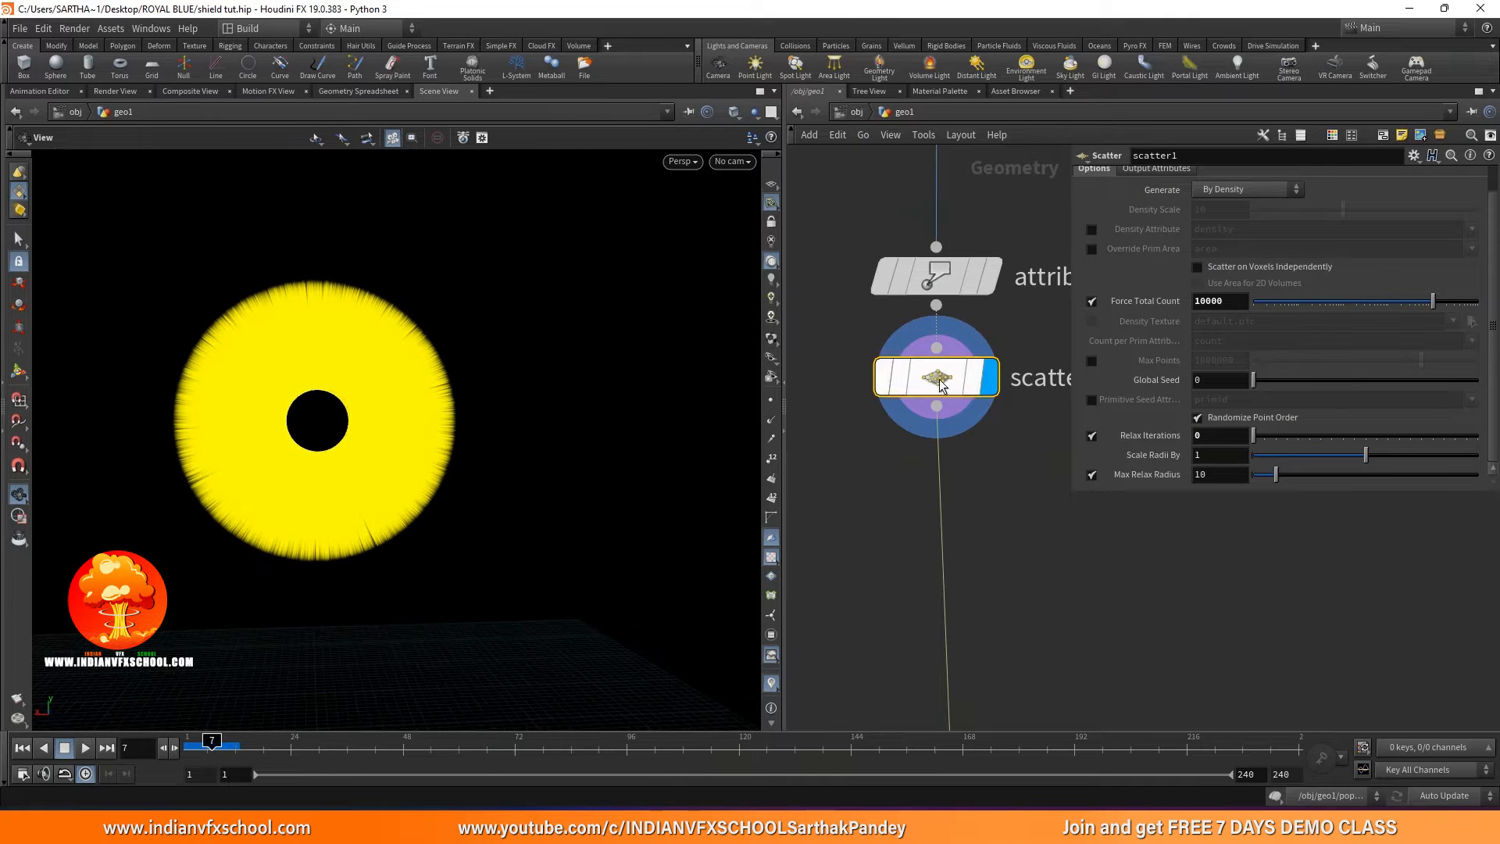
click(844, 377)
Insert a Point Velocity node between scatter1 and null1 and display it.
scroll(821, 625, down, 3)
scroll(828, 625, up, 2)
key(Tab)
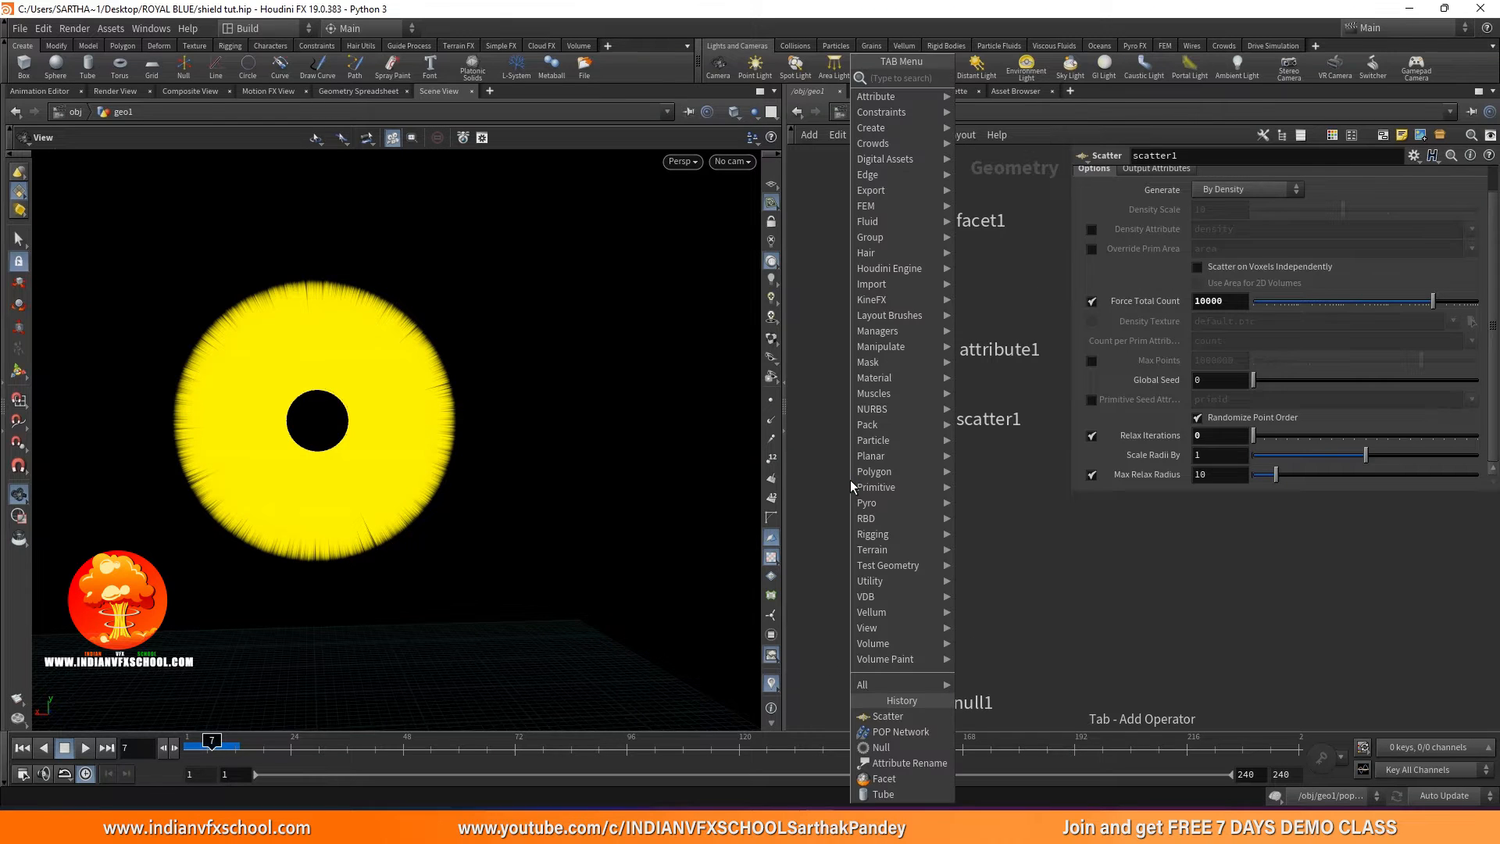
text(POIVELO)
click(1000, 78)
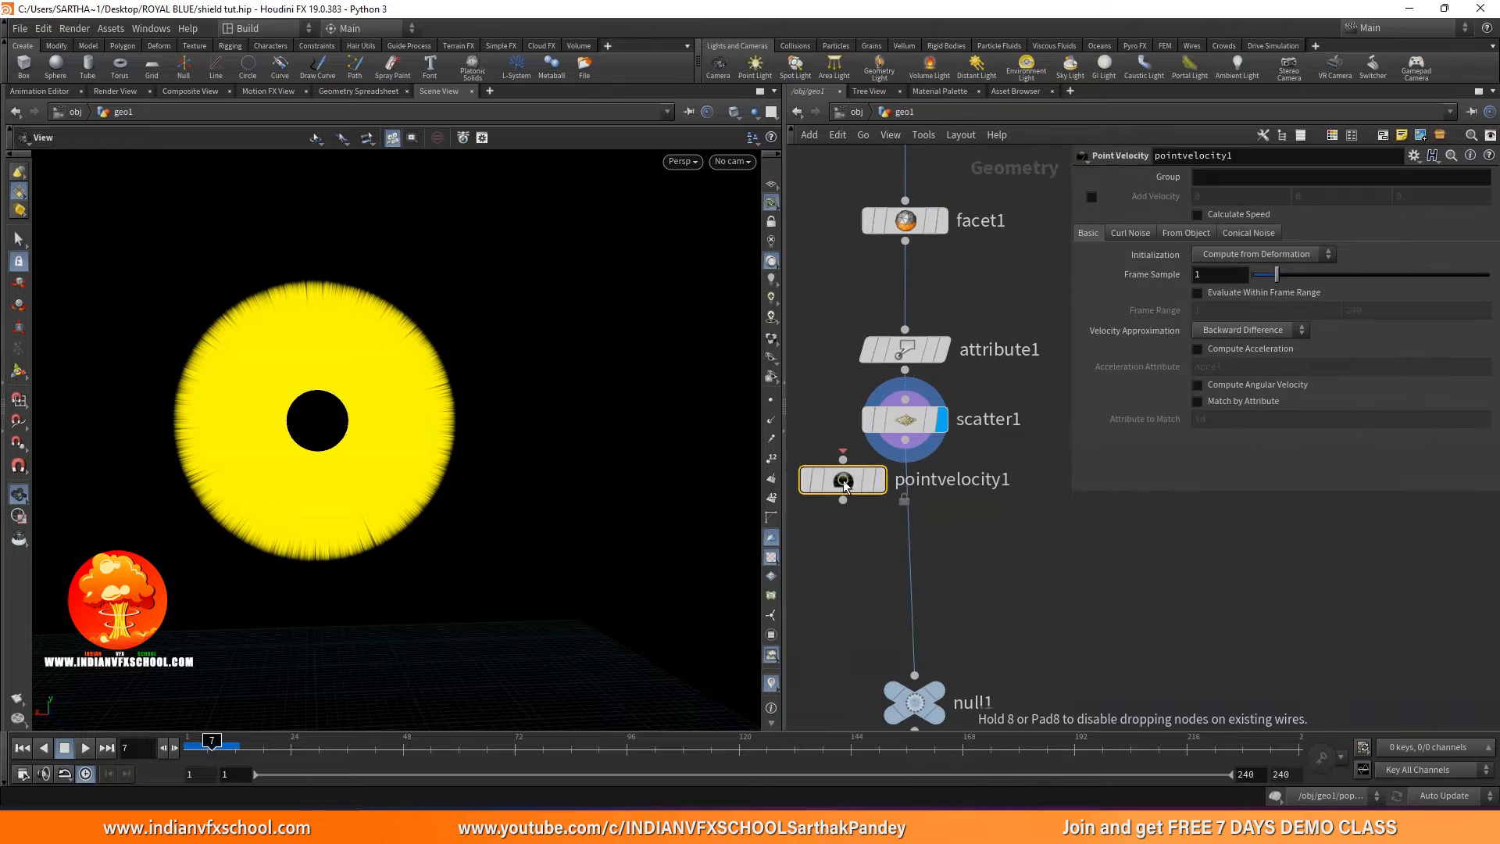
click(903, 516)
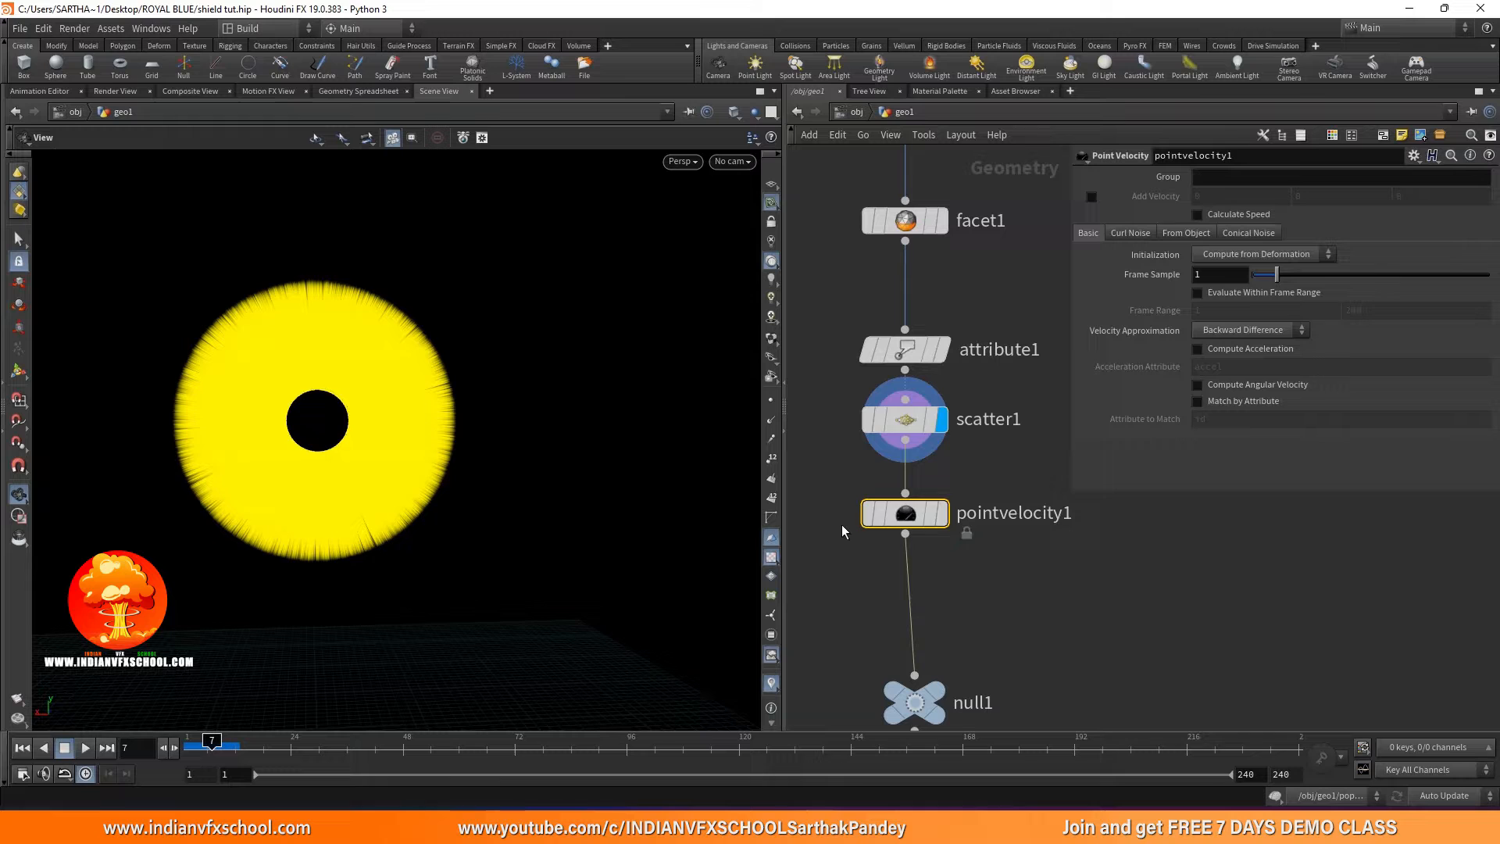
click(942, 514)
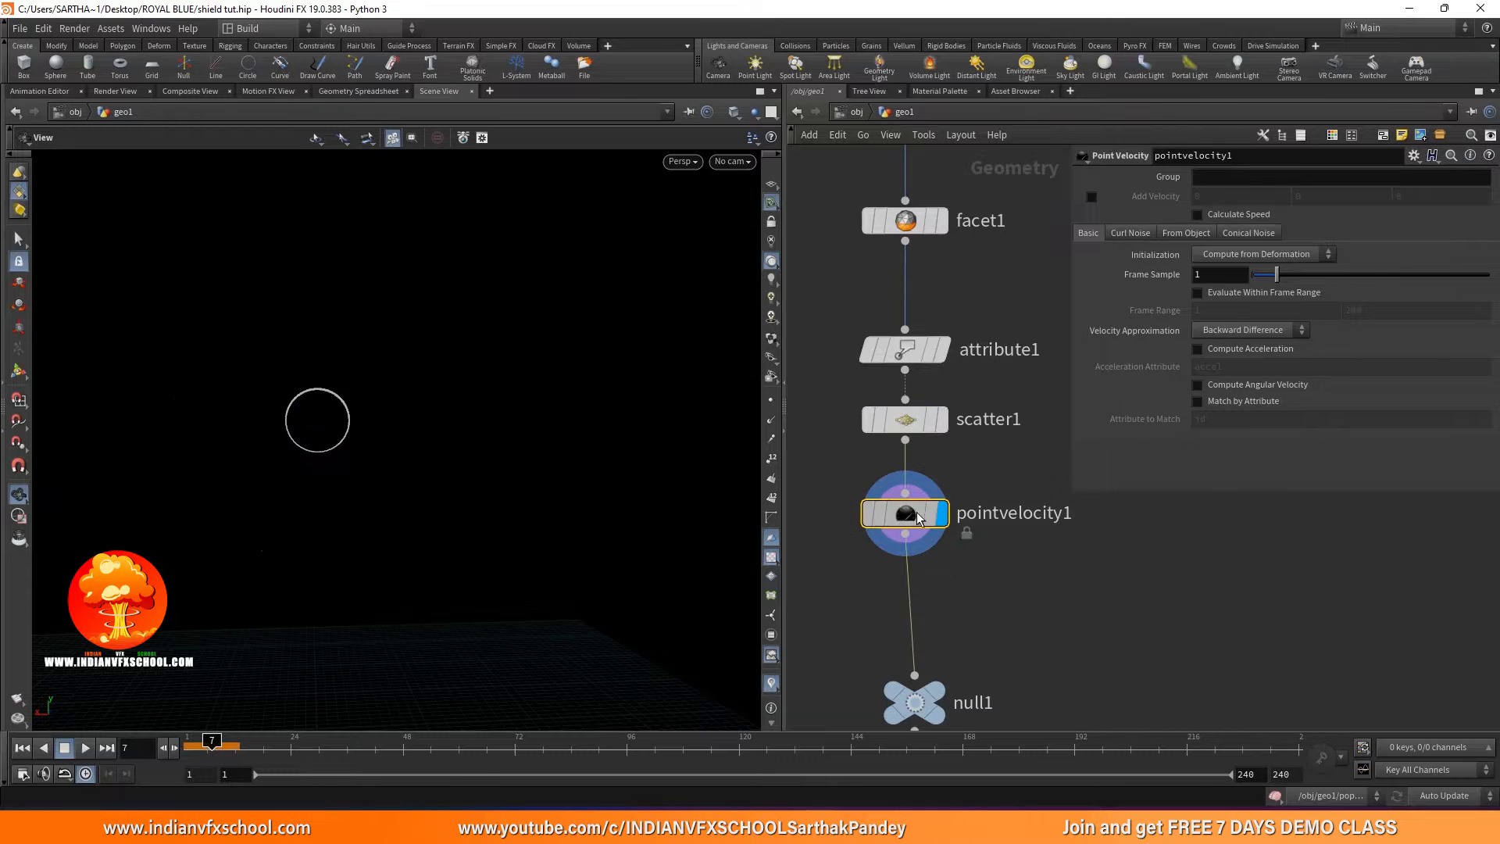
Set pointvelocity1's Initialization to Keep Incoming and enable Add Curl Noise.
click(1250, 255)
click(1230, 244)
click(1235, 255)
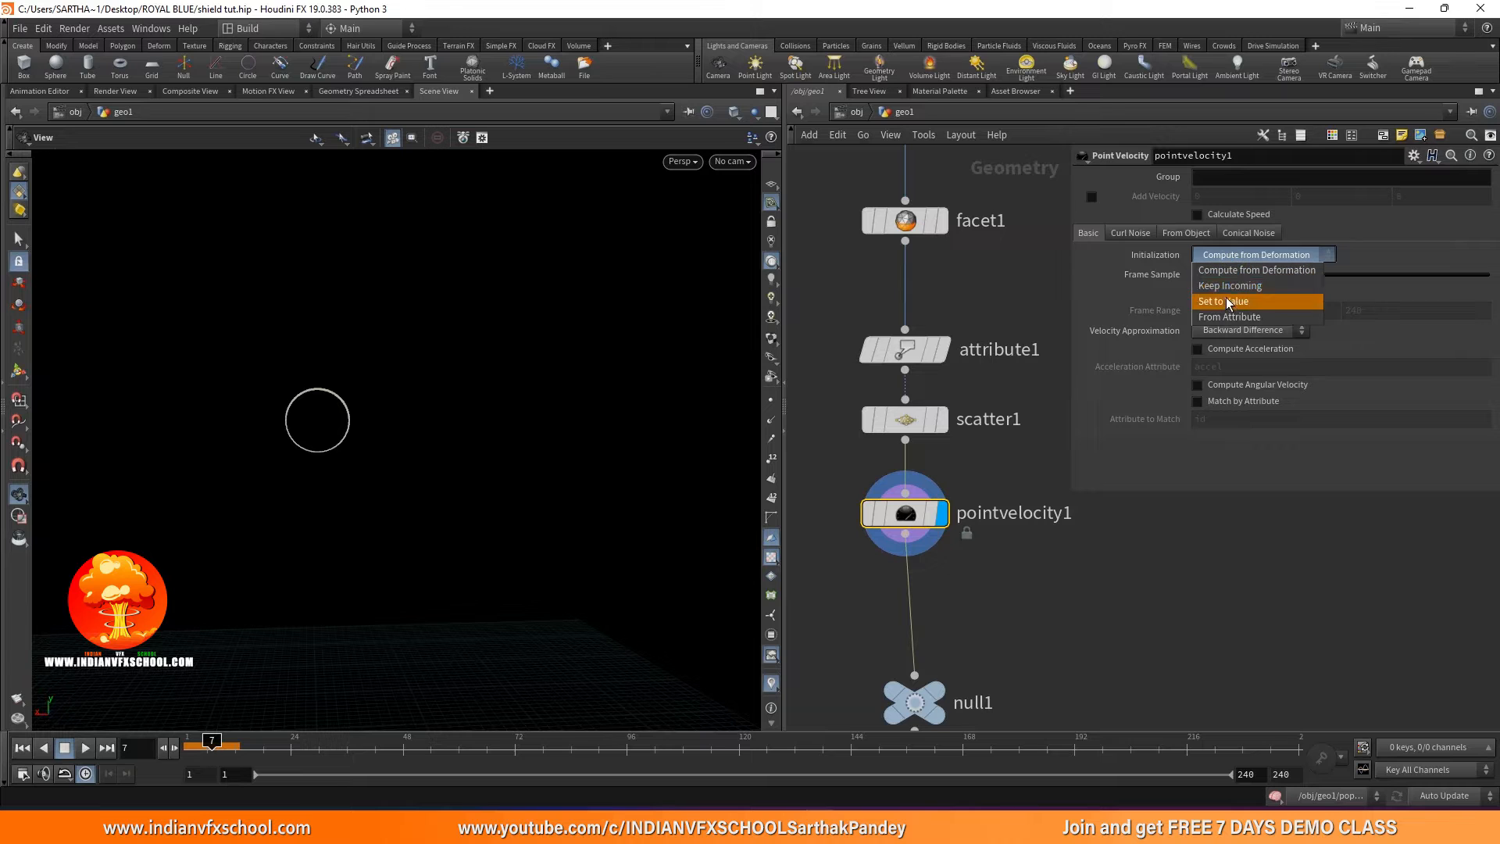
click(1227, 295)
drag(281, 243, 392, 264)
click(1131, 233)
click(1227, 252)
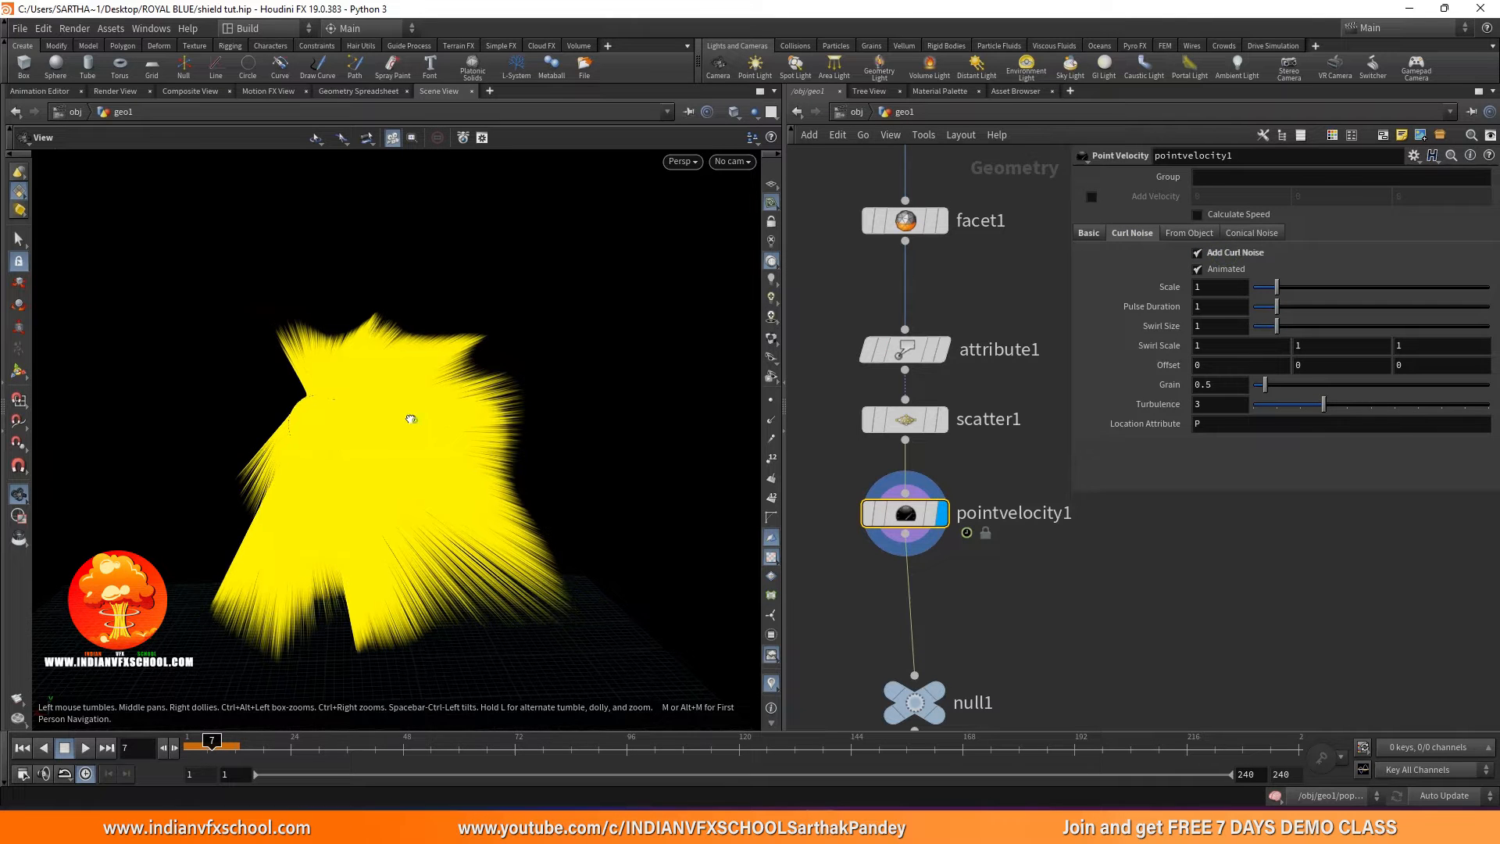
Set pointvelocity1's curl noise Scale to 0.43 and Swirl Size to about 0.37, and inspect its point attributes.
drag(1276, 287, 1263, 330)
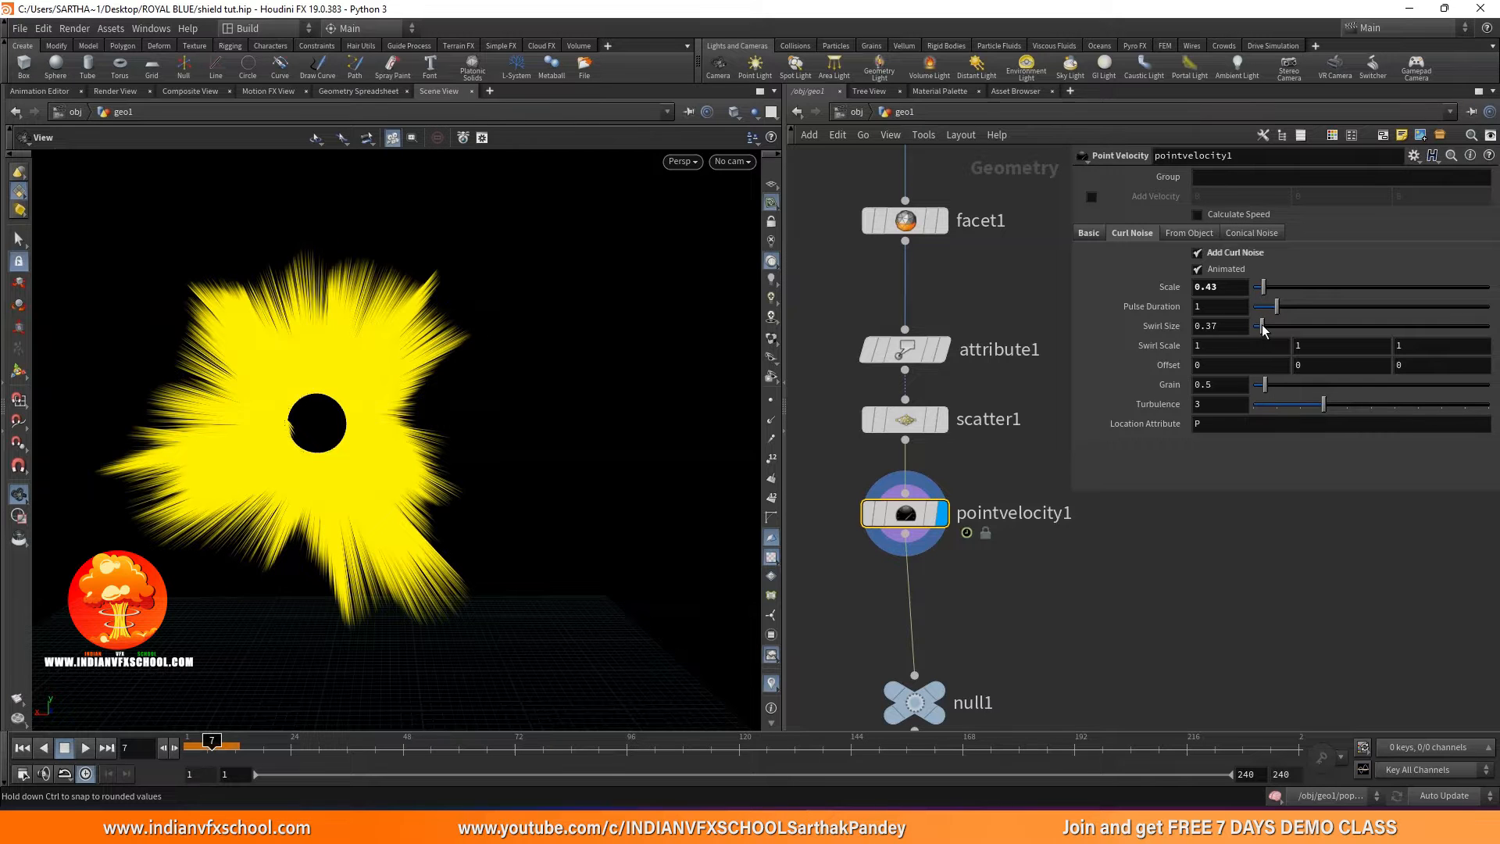
drag(515, 361, 275, 353)
drag(546, 400, 399, 438)
click(840, 511)
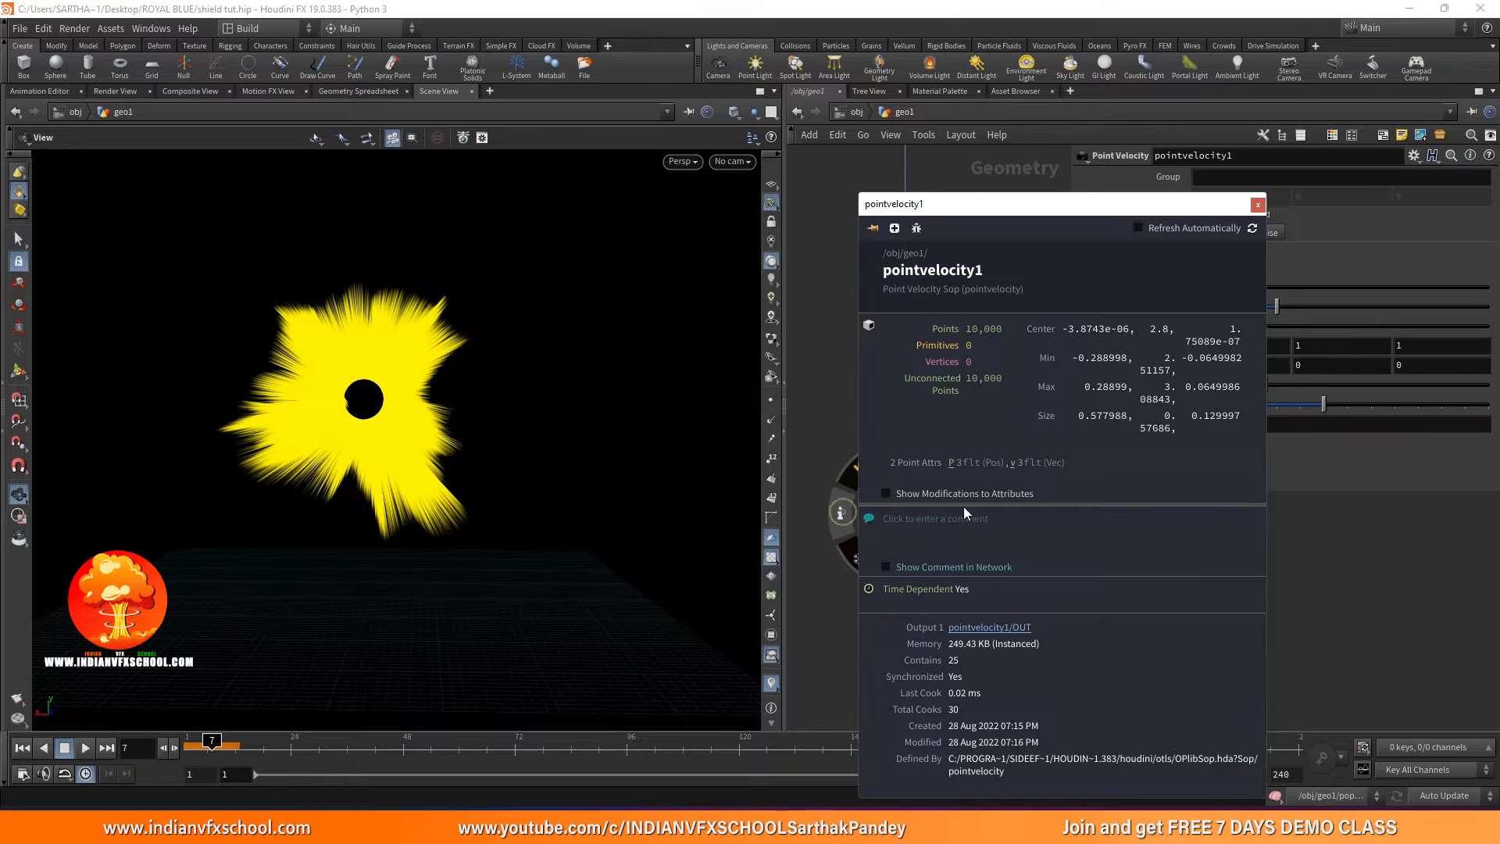
click(1015, 465)
click(1329, 577)
Enter the popnet node and replay and scrub the simulation to check the effect of the curl noise velocities.
scroll(1039, 691, down, 1)
middle_drag(1035, 692, 954, 393)
scroll(953, 393, up, 1)
scroll(953, 399, up, 3)
double_click(911, 659)
click(22, 748)
click(84, 749)
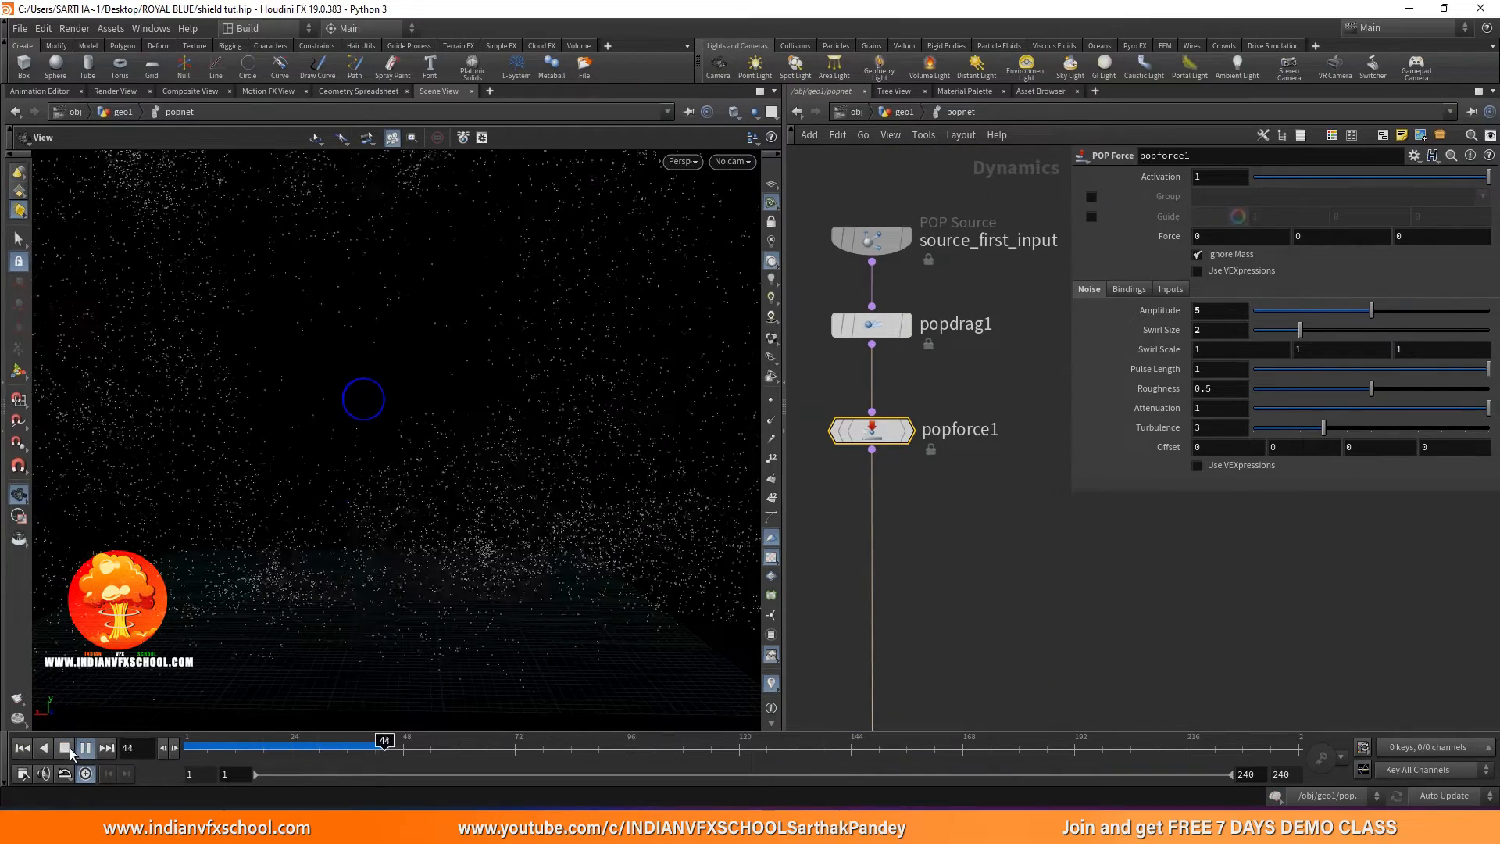
click(209, 748)
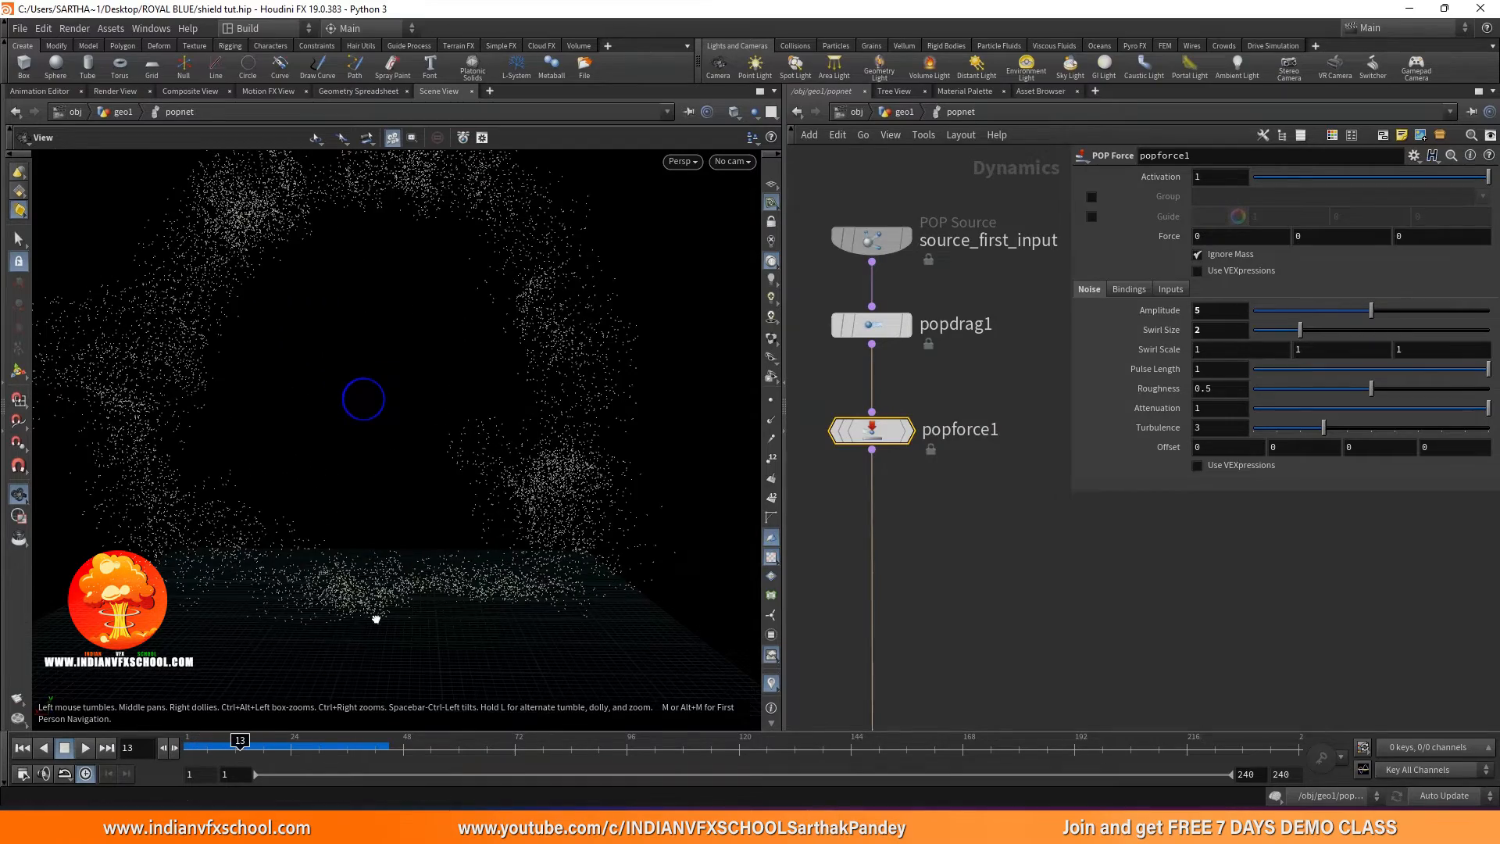
click(210, 746)
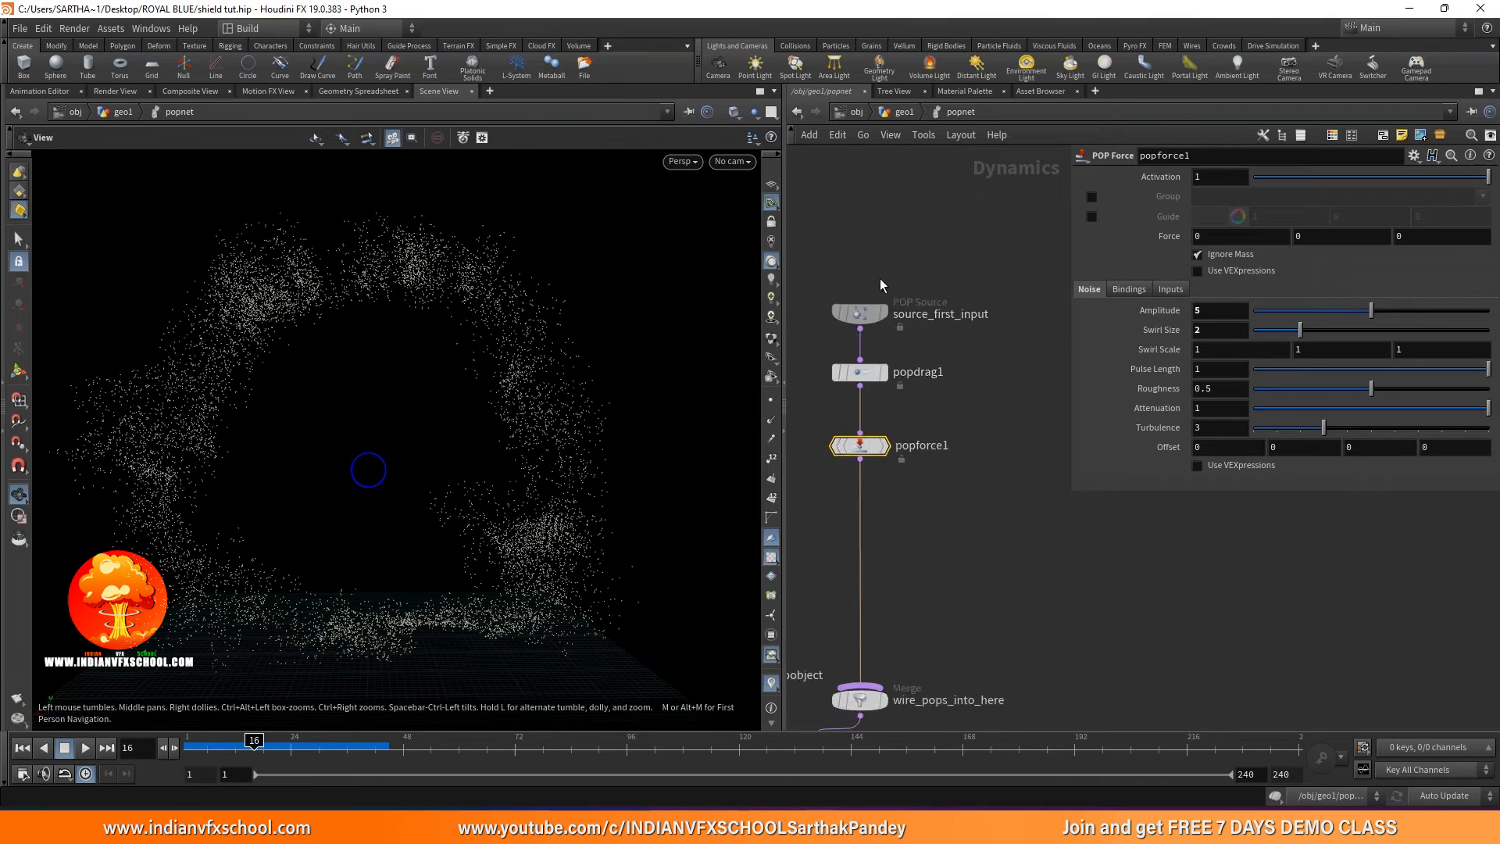
Set source_first_input's Life Expectancy to 0.7 and Life Variance to 0.3, and replay the simulation from the start.
click(852, 348)
click(1092, 197)
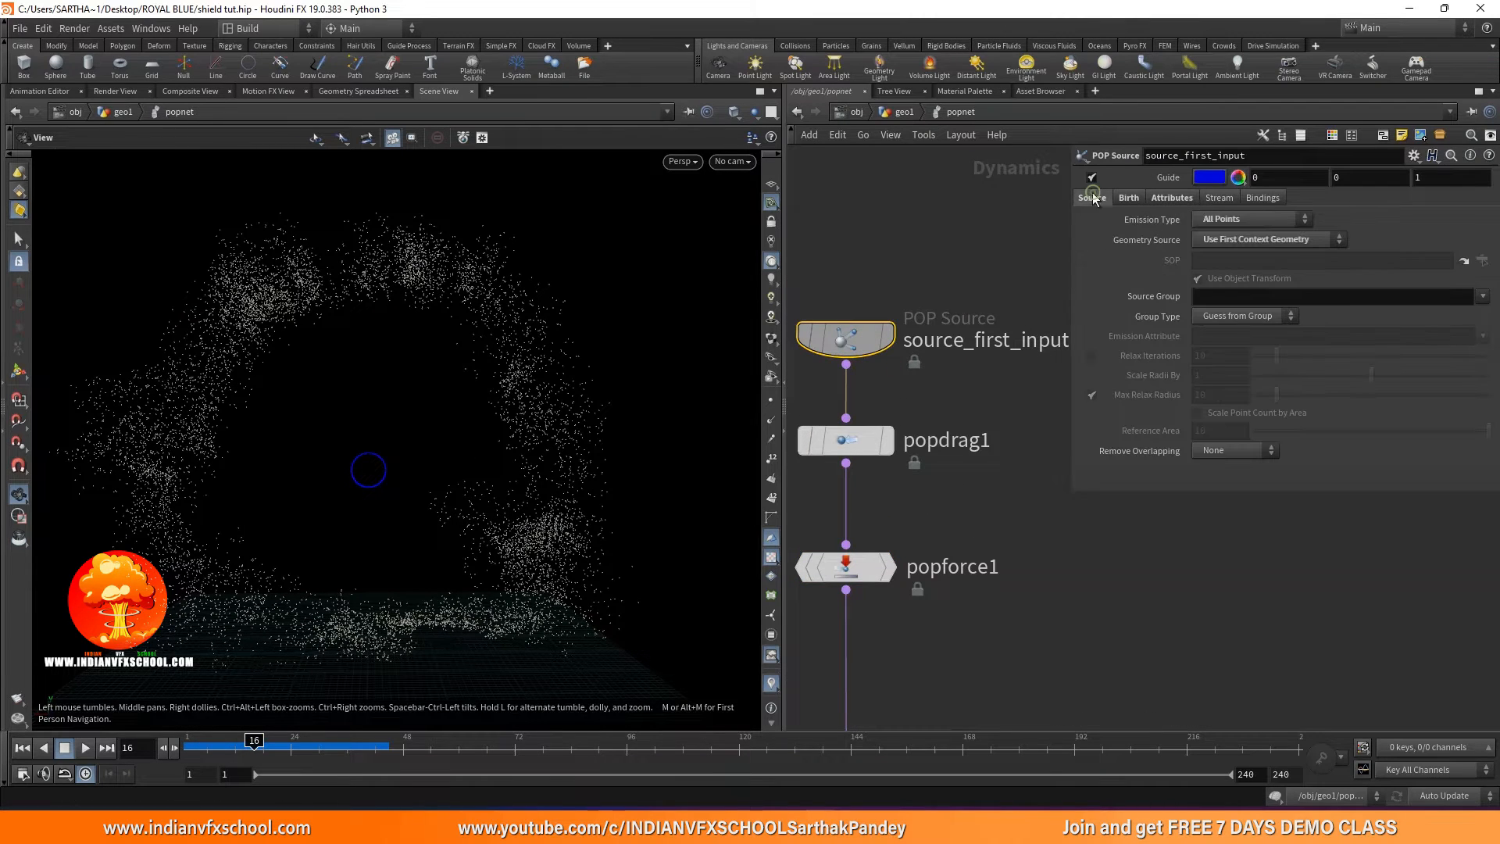
click(1130, 199)
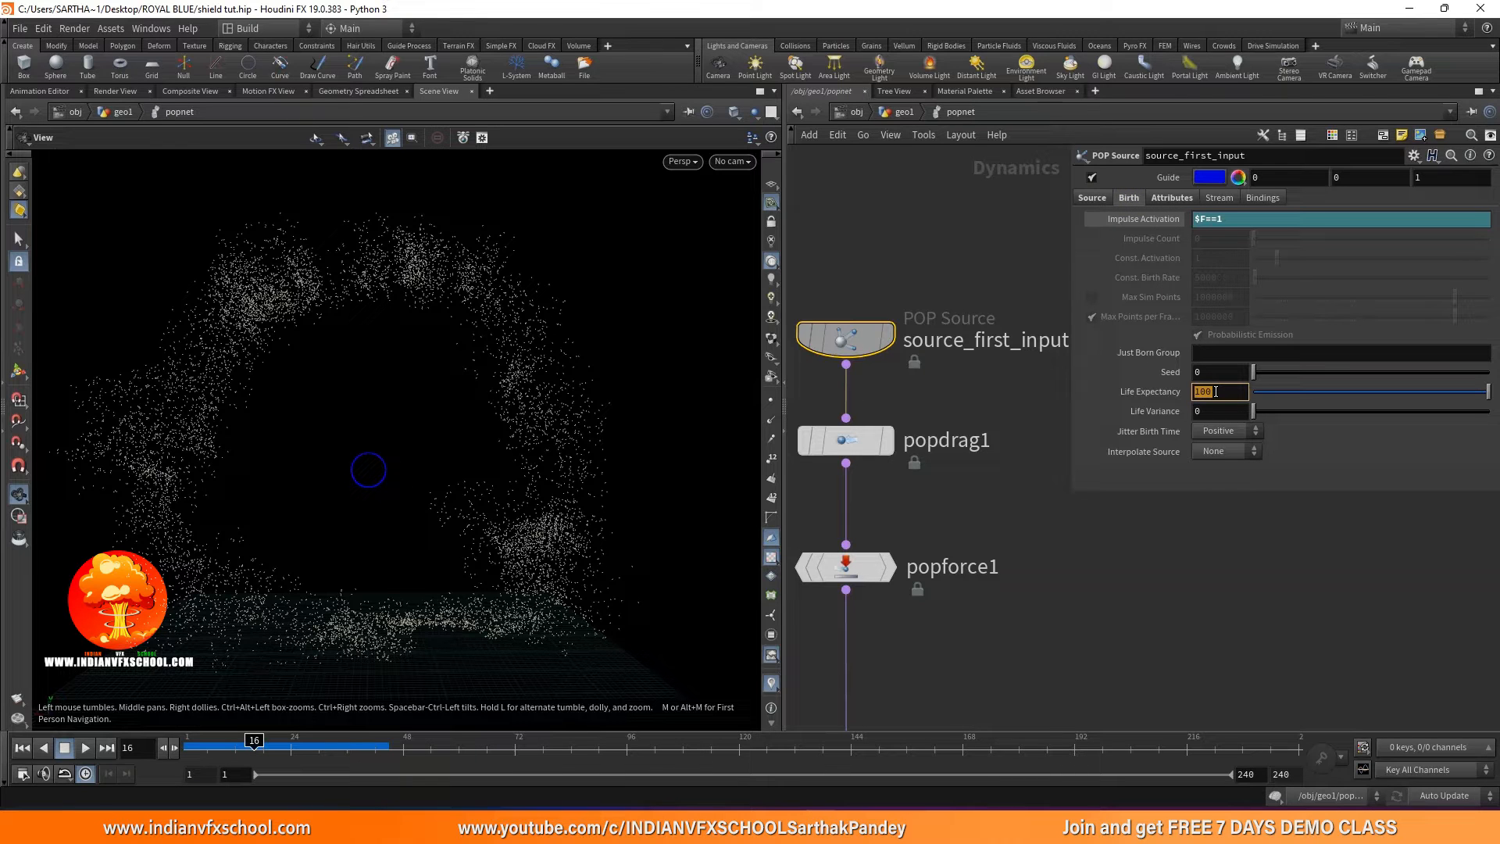
key(Return)
mouse_move(248, 750)
mouse_down()
mouse_move(178, 750)
mouse_move(269, 751)
mouse_move(251, 750)
mouse_up()
click(1215, 409)
text(.3)
key(Return)
drag(205, 753, 184, 752)
click(84, 751)
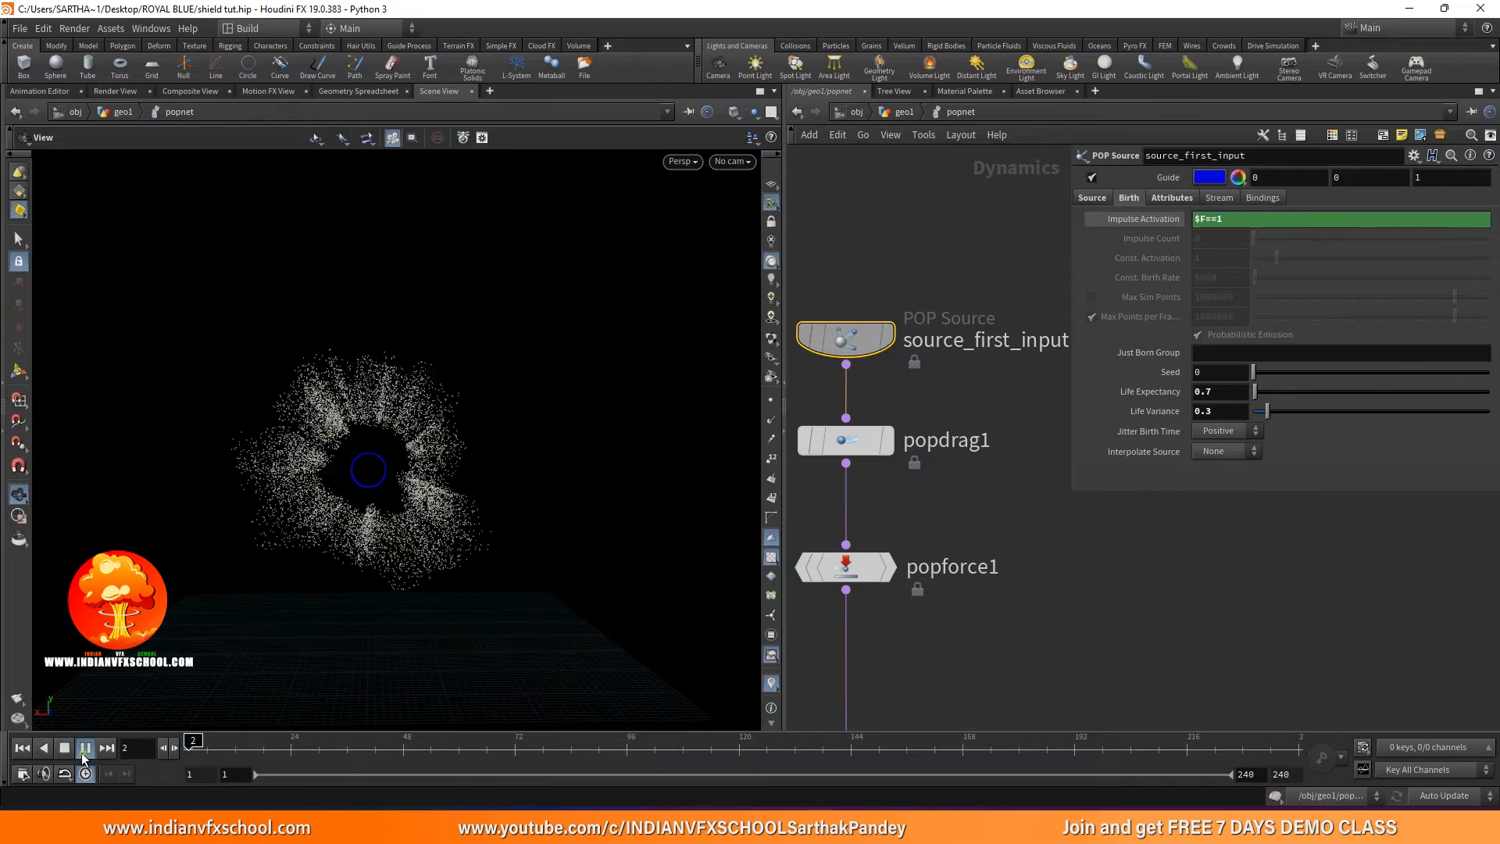
Stop the playback, replay the simulation from the start and scrub its first frames to check the particle spread.
click(64, 748)
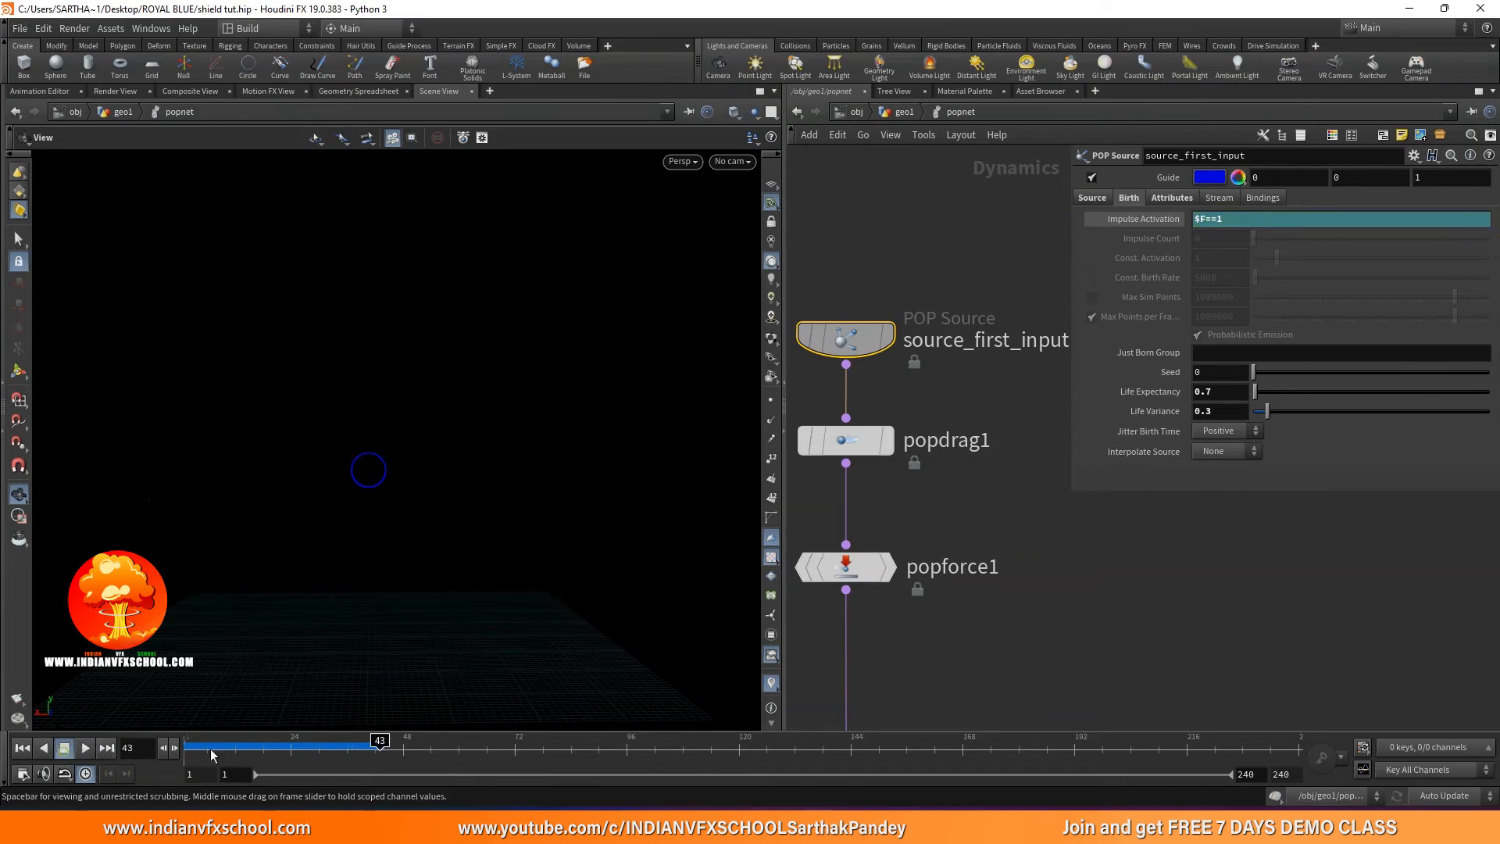
click(196, 754)
click(87, 751)
click(64, 751)
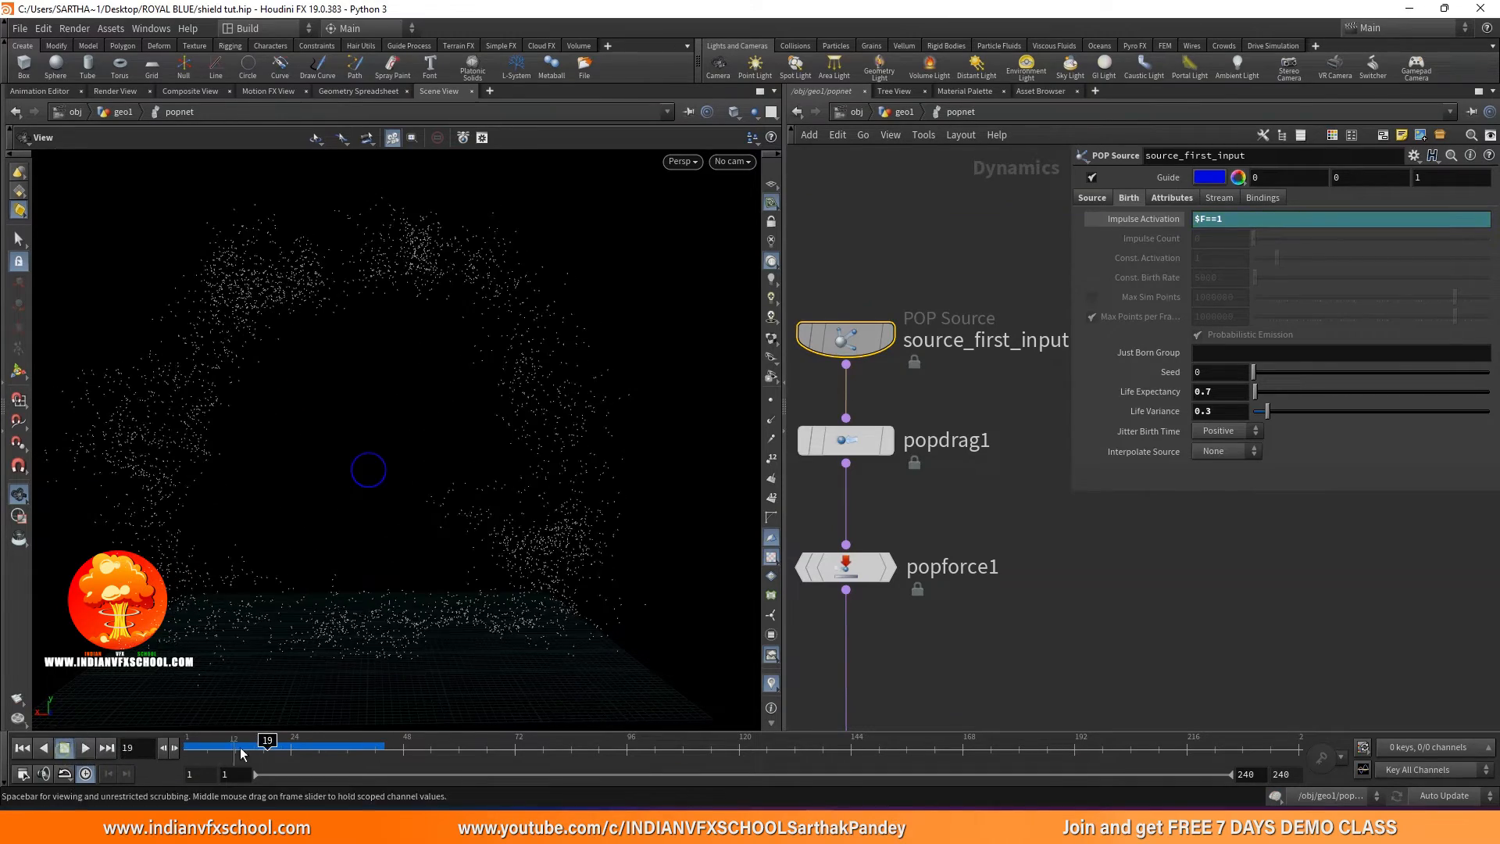
drag(238, 753, 186, 750)
click(217, 745)
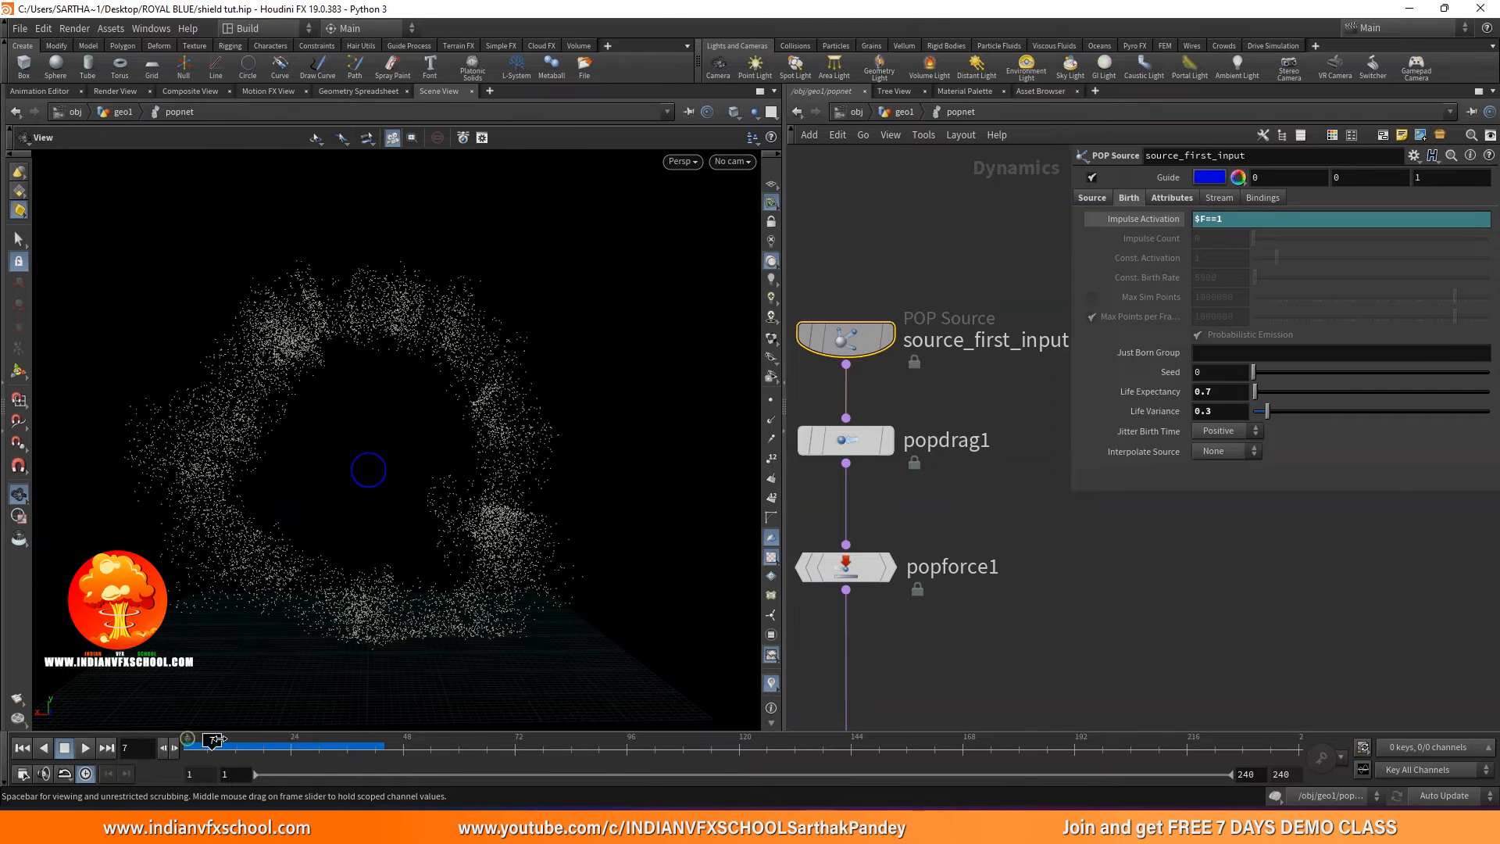
Switch to the shield folder and play the reference video energy.mov in VLC, pausing it to study the burst shape.
click(785, 826)
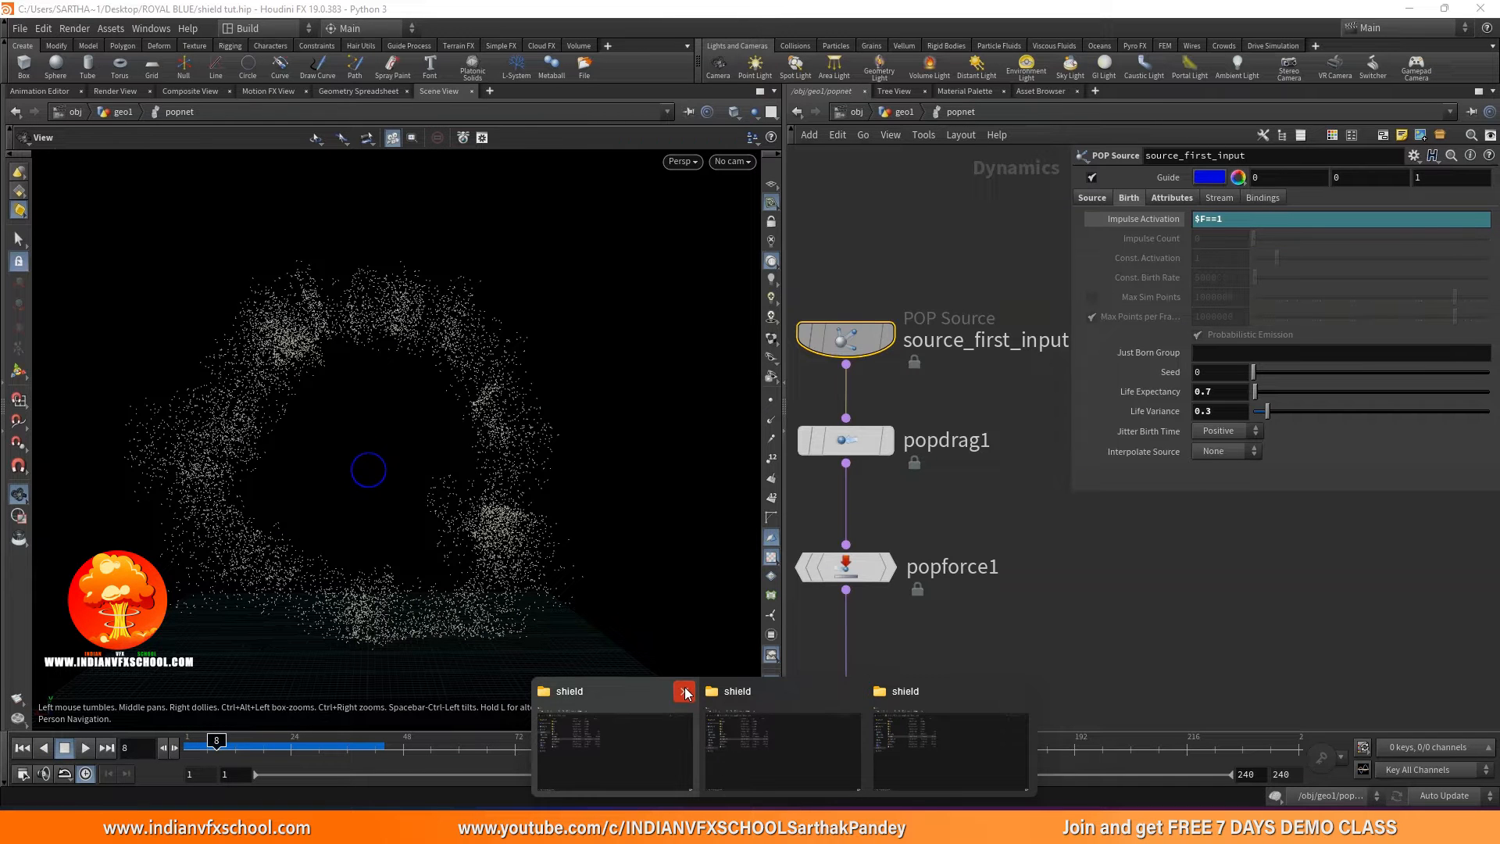
click(685, 687)
click(726, 694)
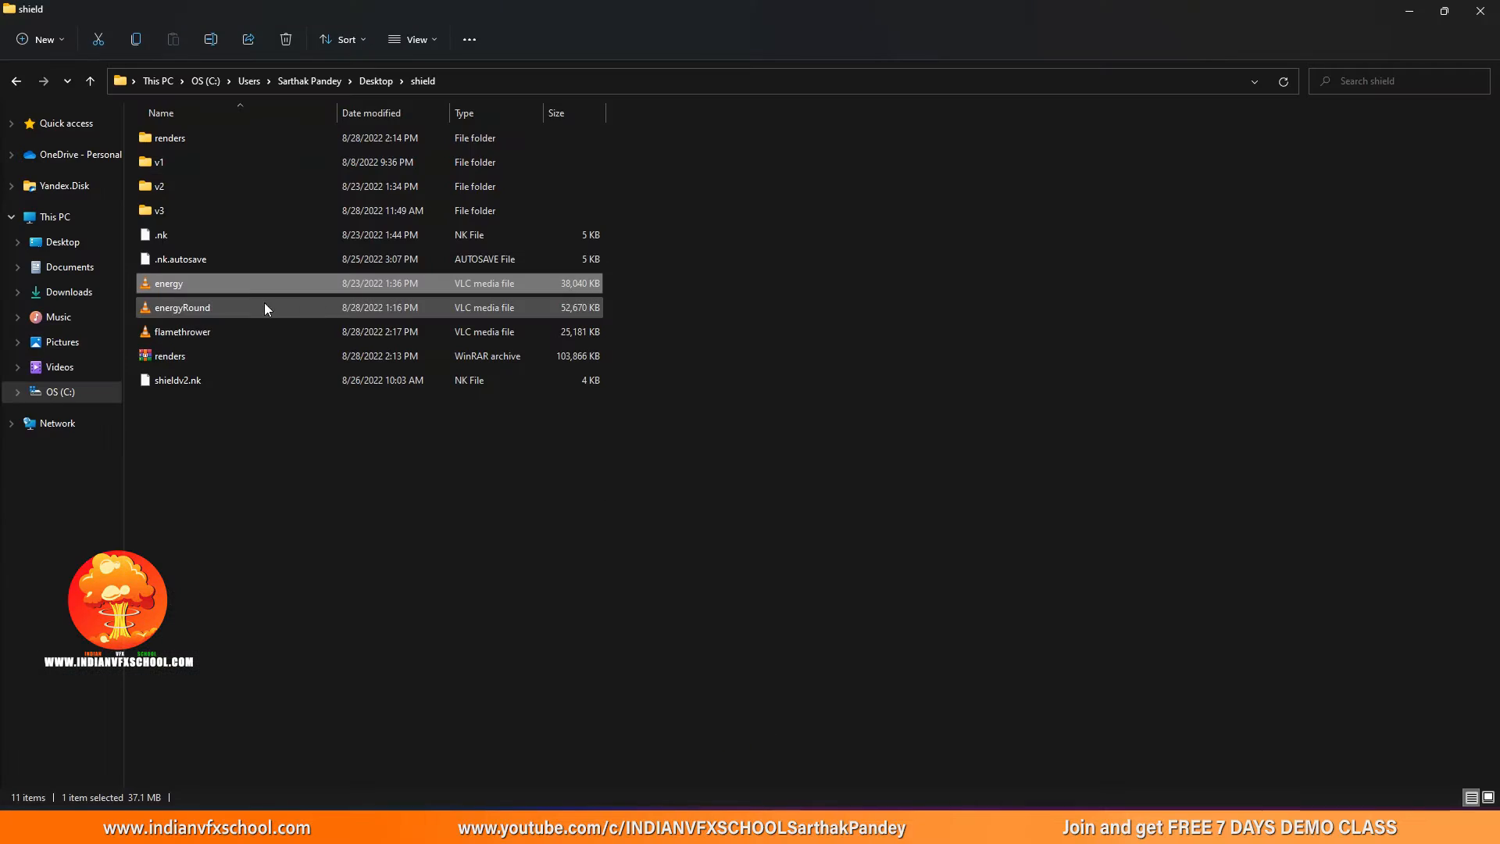
double_click(232, 285)
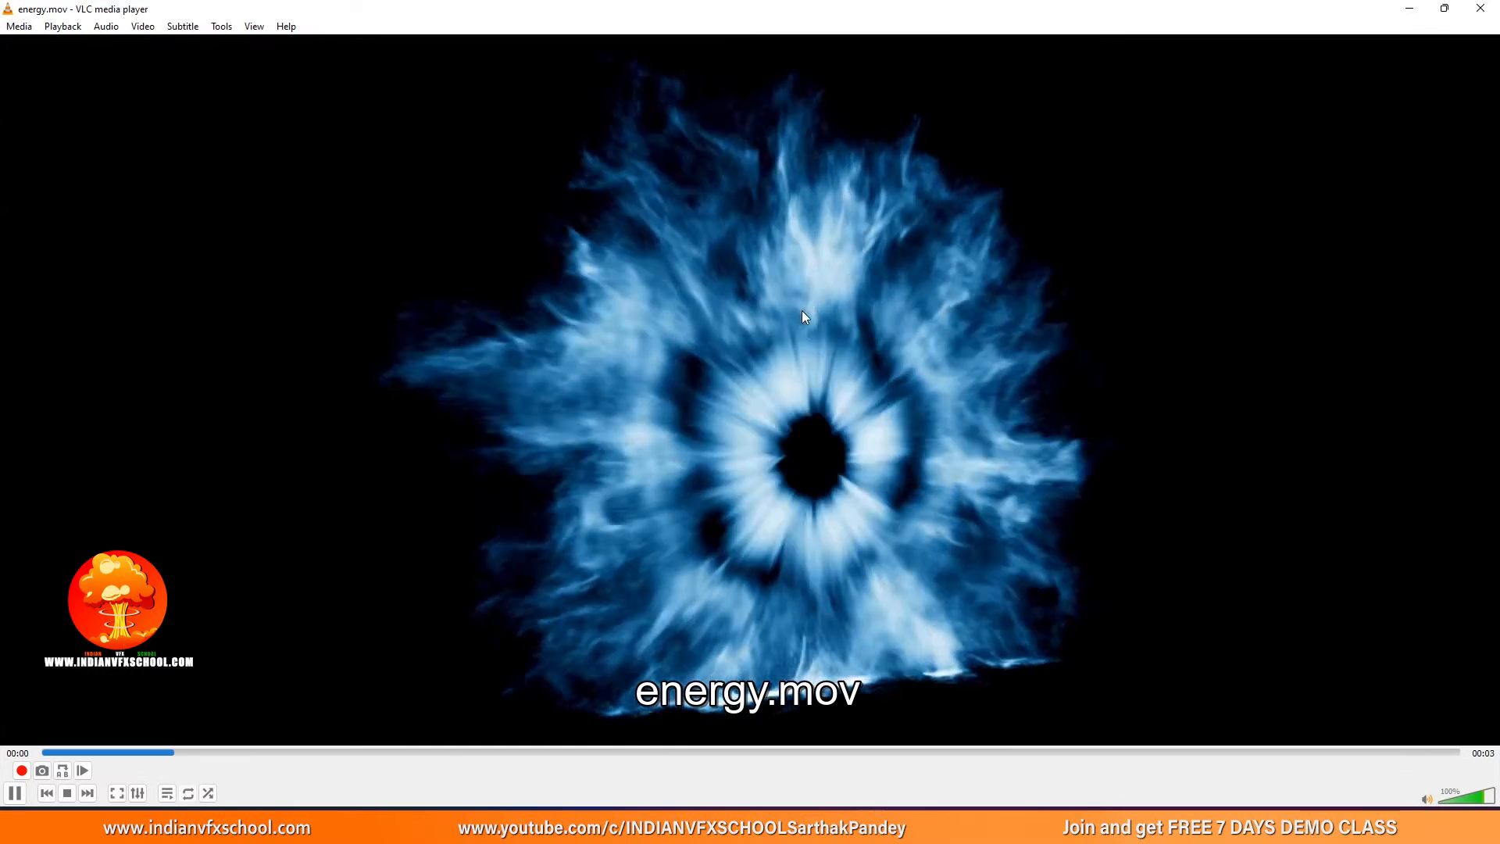
key(space)
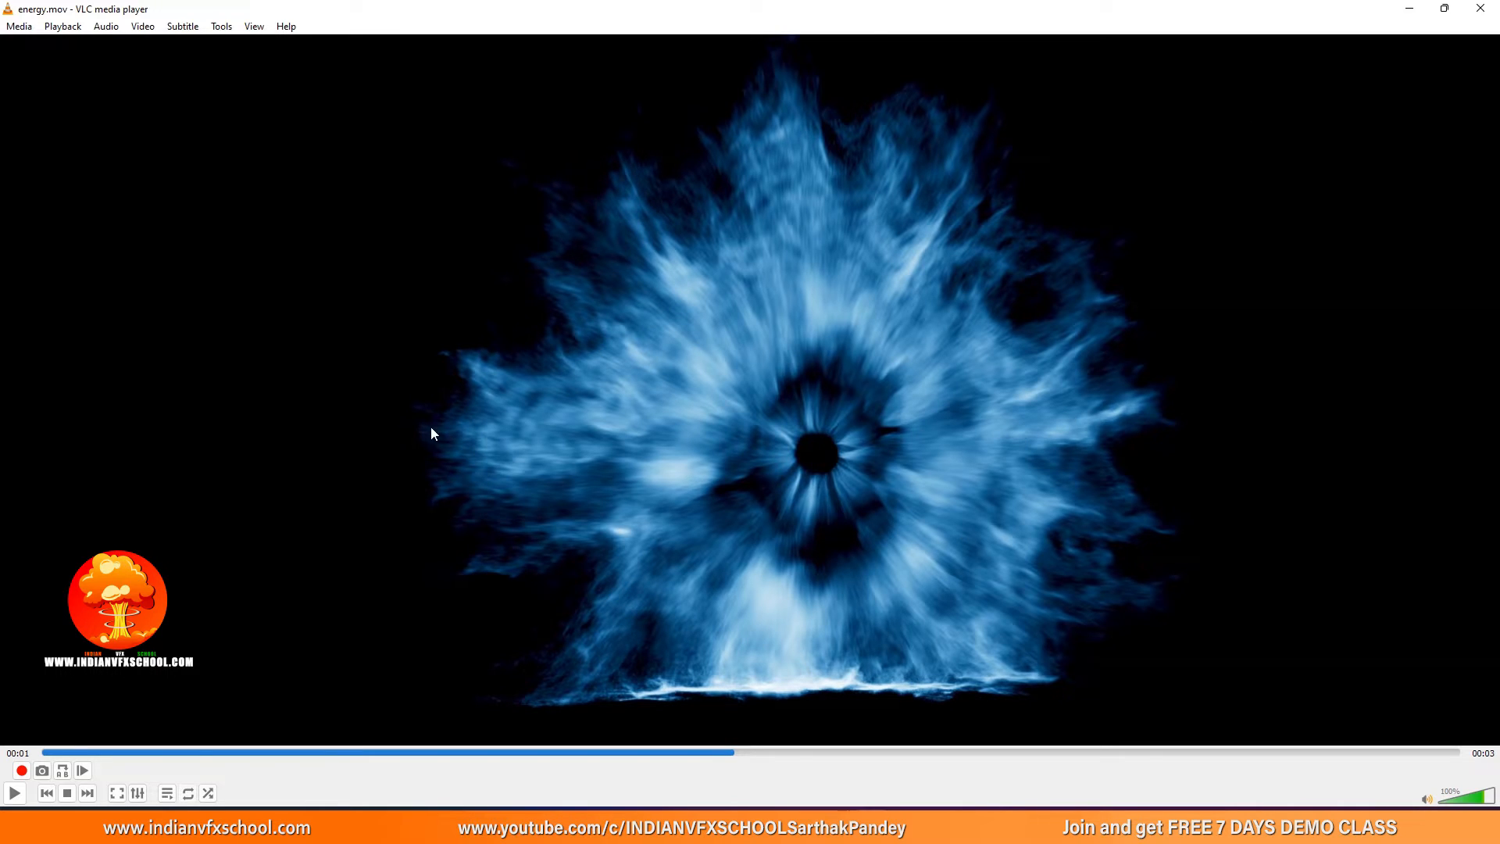
click(14, 793)
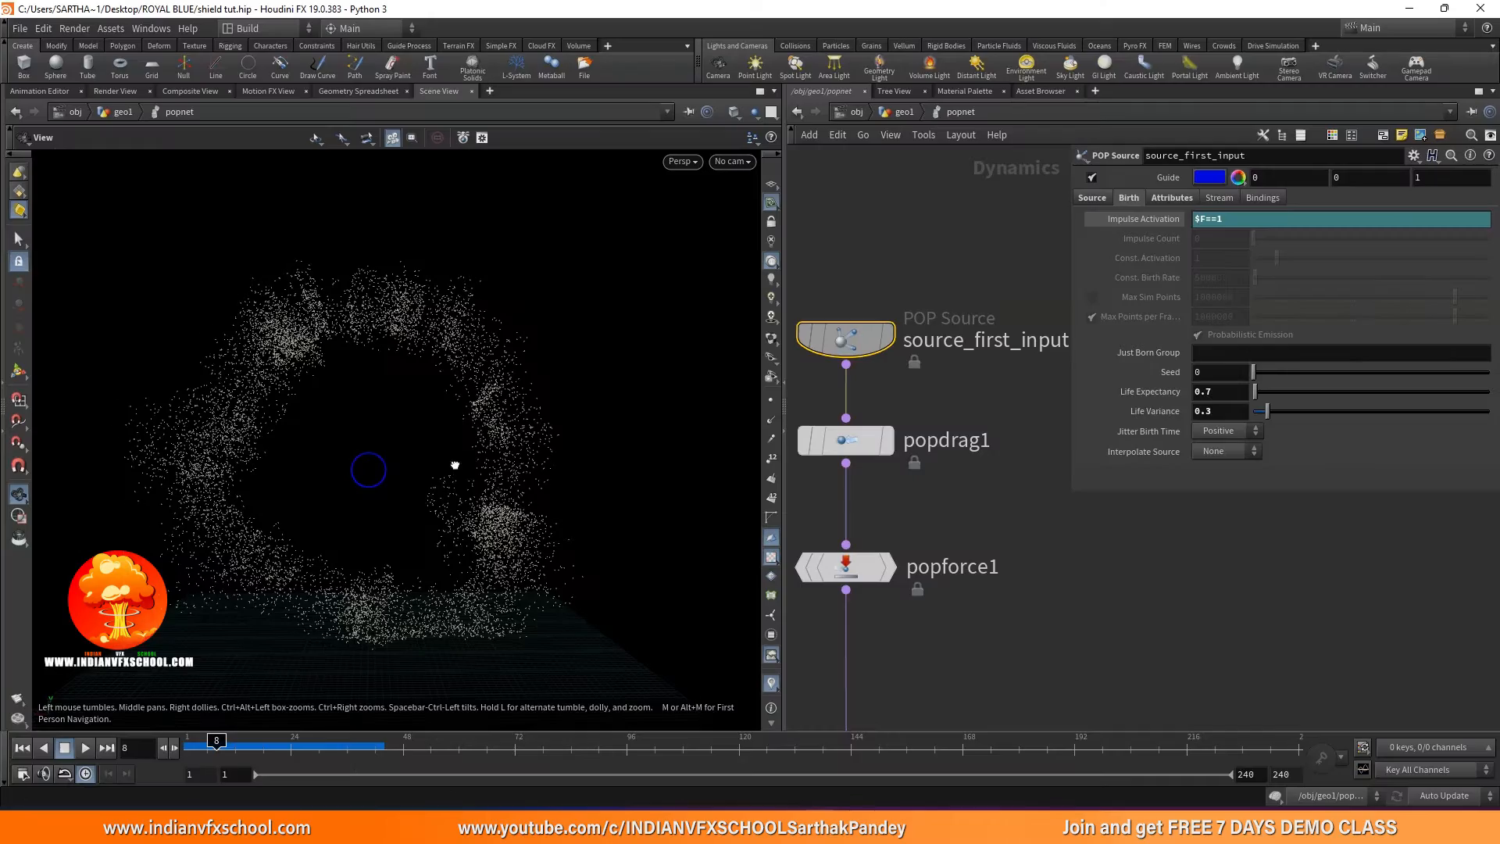
Return to Houdini, examine the particle ring's depth from several angles and scrub back to frame 1.
drag(455, 466, 338, 470)
right_drag(383, 479, 391, 325)
middle_drag(405, 362, 405, 390)
drag(412, 365, 308, 509)
mouse_move(217, 748)
mouse_down()
mouse_move(195, 748)
mouse_move(249, 748)
mouse_move(190, 748)
mouse_up()
drag(329, 575, 385, 552)
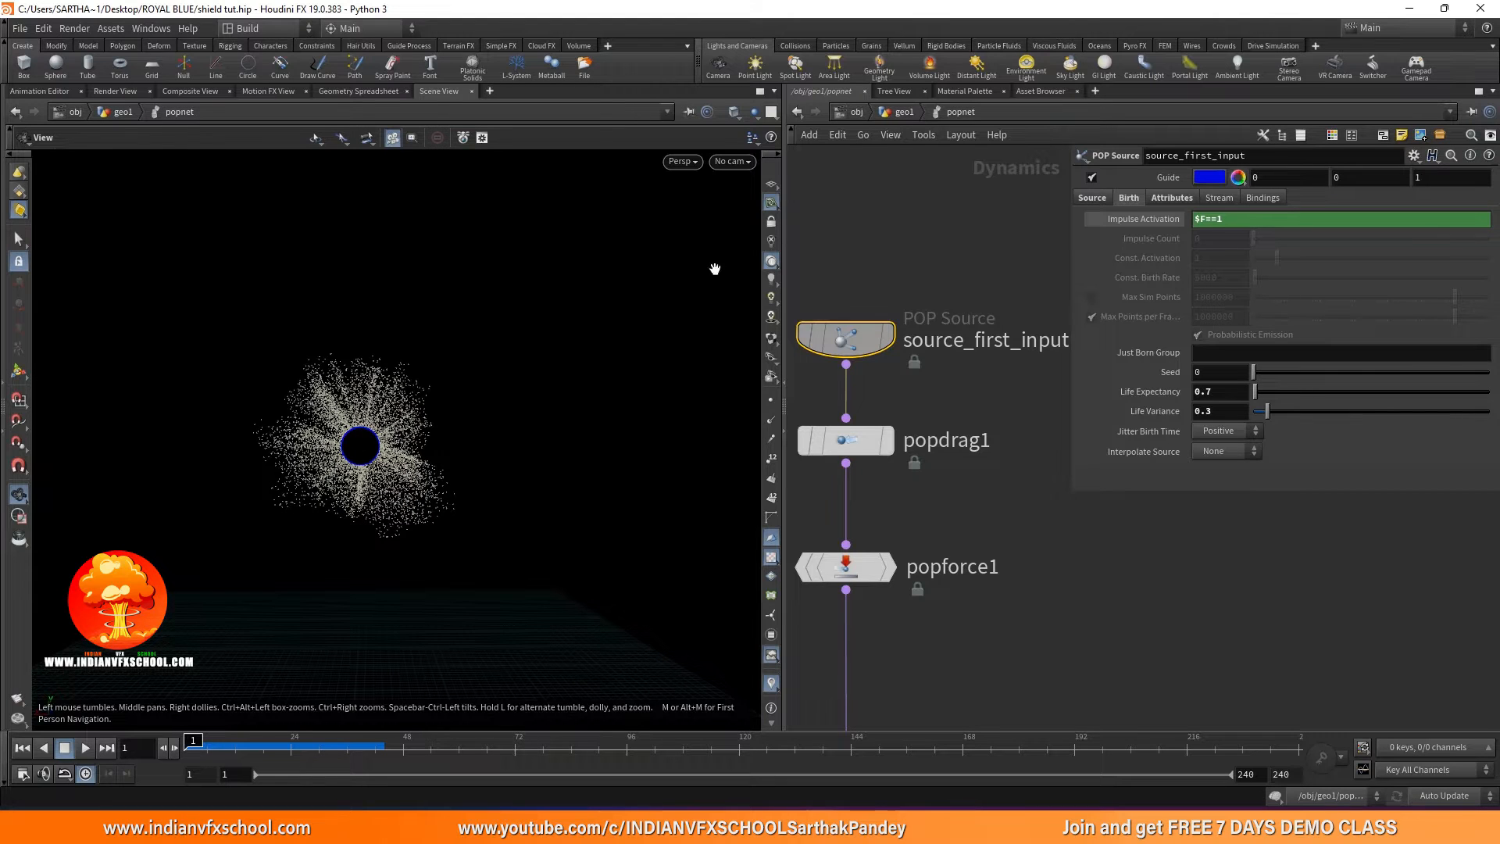
Go up to geo1, display scatter1 and inspect its point attributes and velocity directions.
click(897, 111)
scroll(949, 368, down, 3)
middle_drag(950, 355, 946, 693)
click(959, 325)
click(854, 327)
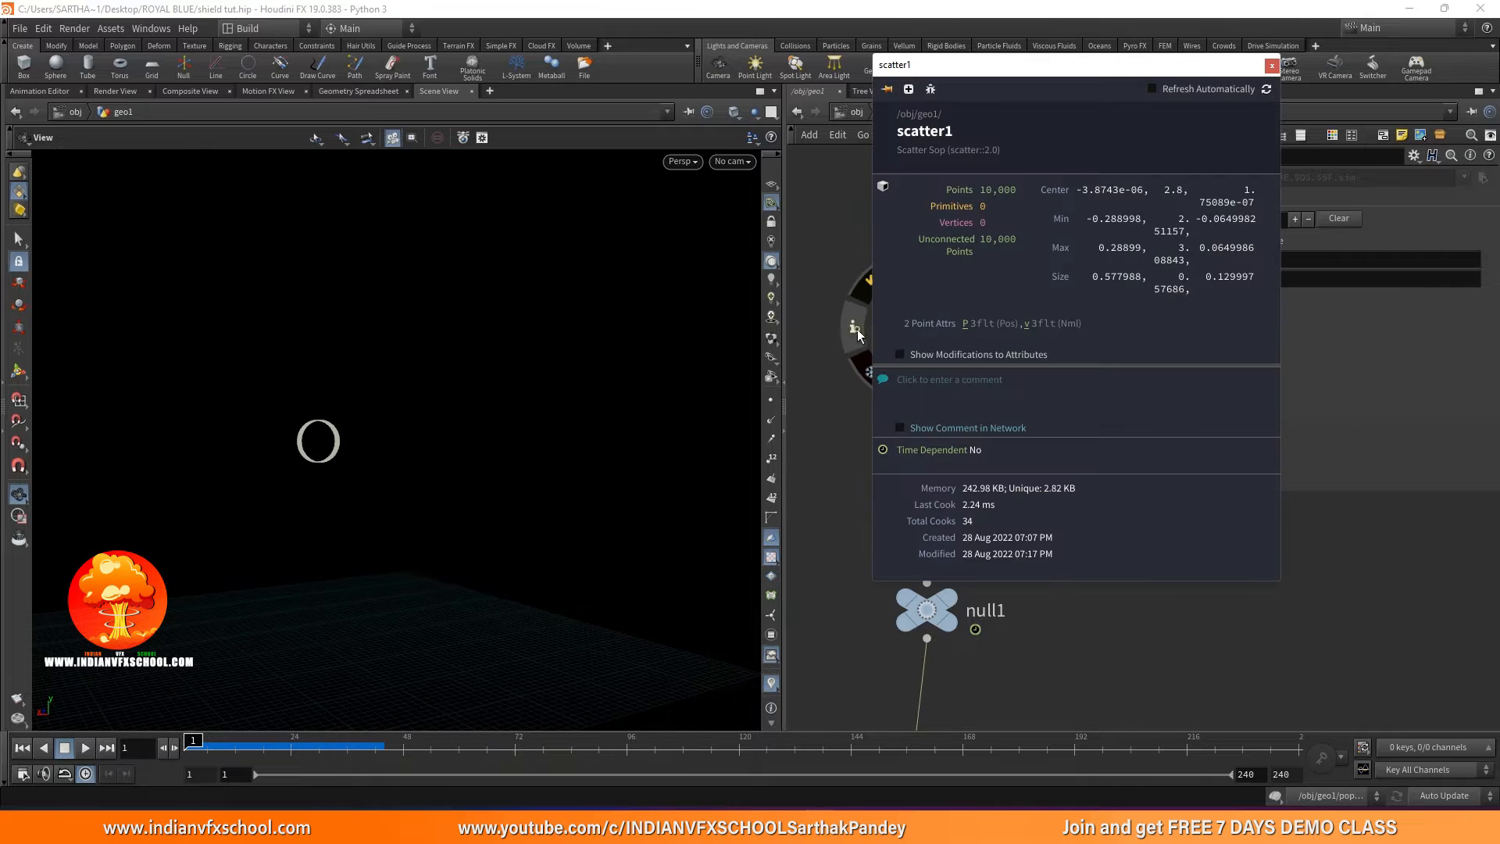
click(1029, 332)
drag(500, 457, 425, 468)
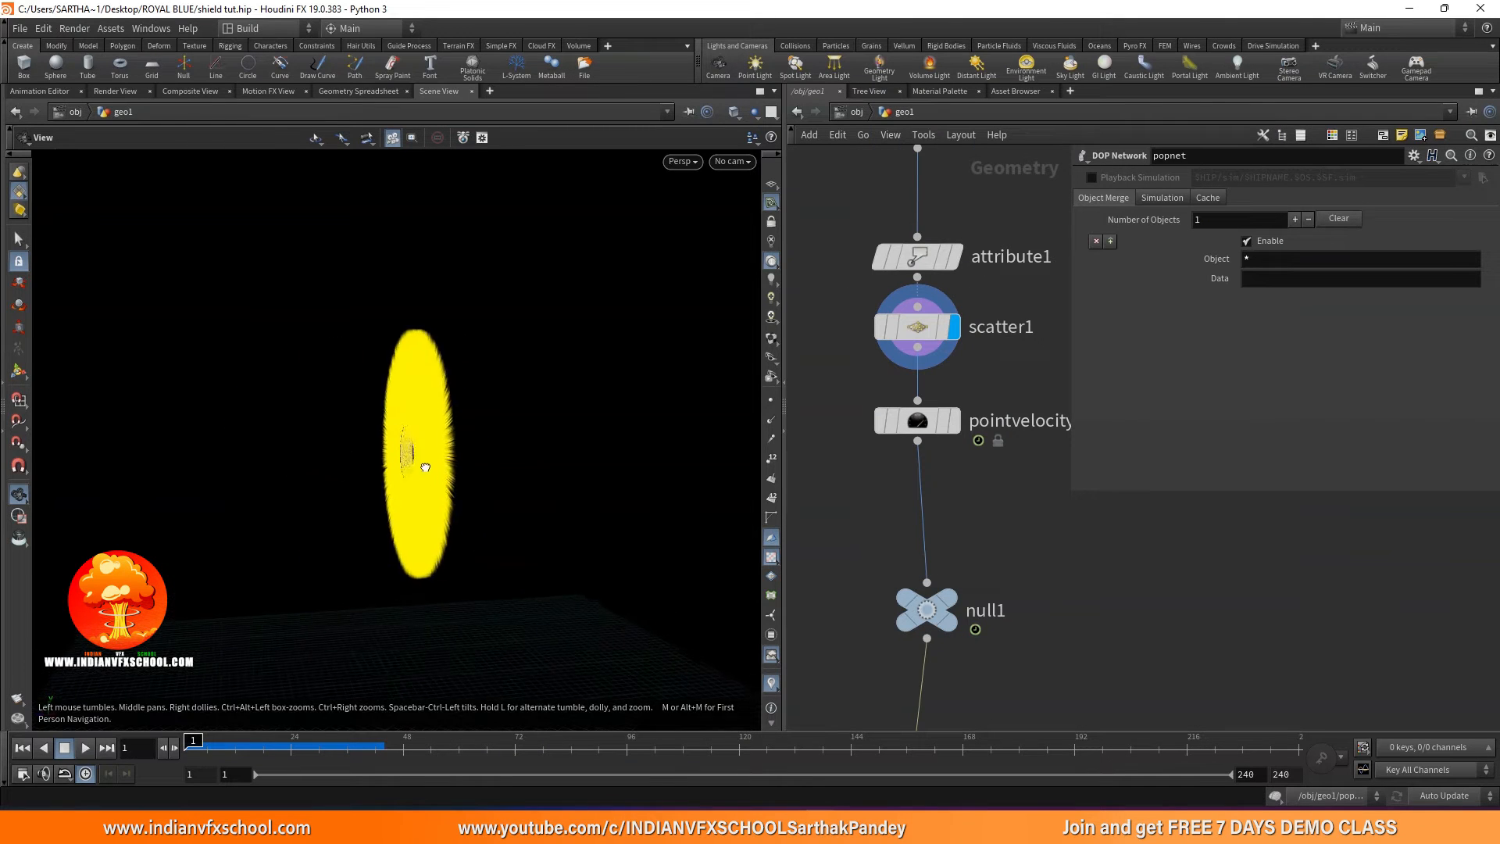
Display pointvelocity1 and examine how its curl noise spreads the velocities along the depth axis.
click(961, 420)
click(920, 423)
drag(379, 428, 321, 420)
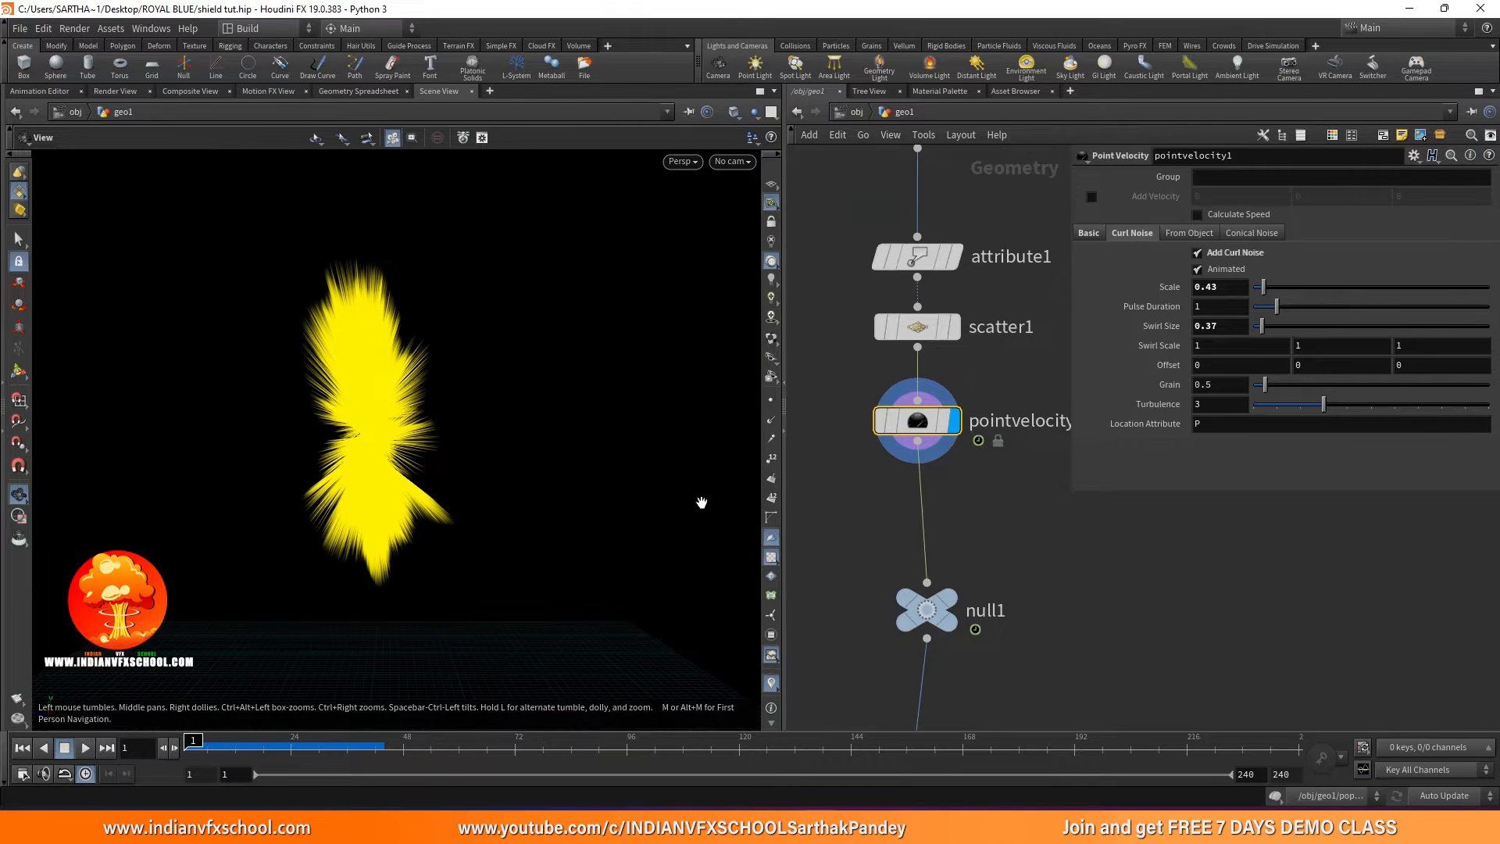
Insert a Transform node between pointvelocity1 and null1 and display it.
scroll(838, 445, down, 2)
scroll(843, 466, up, 3)
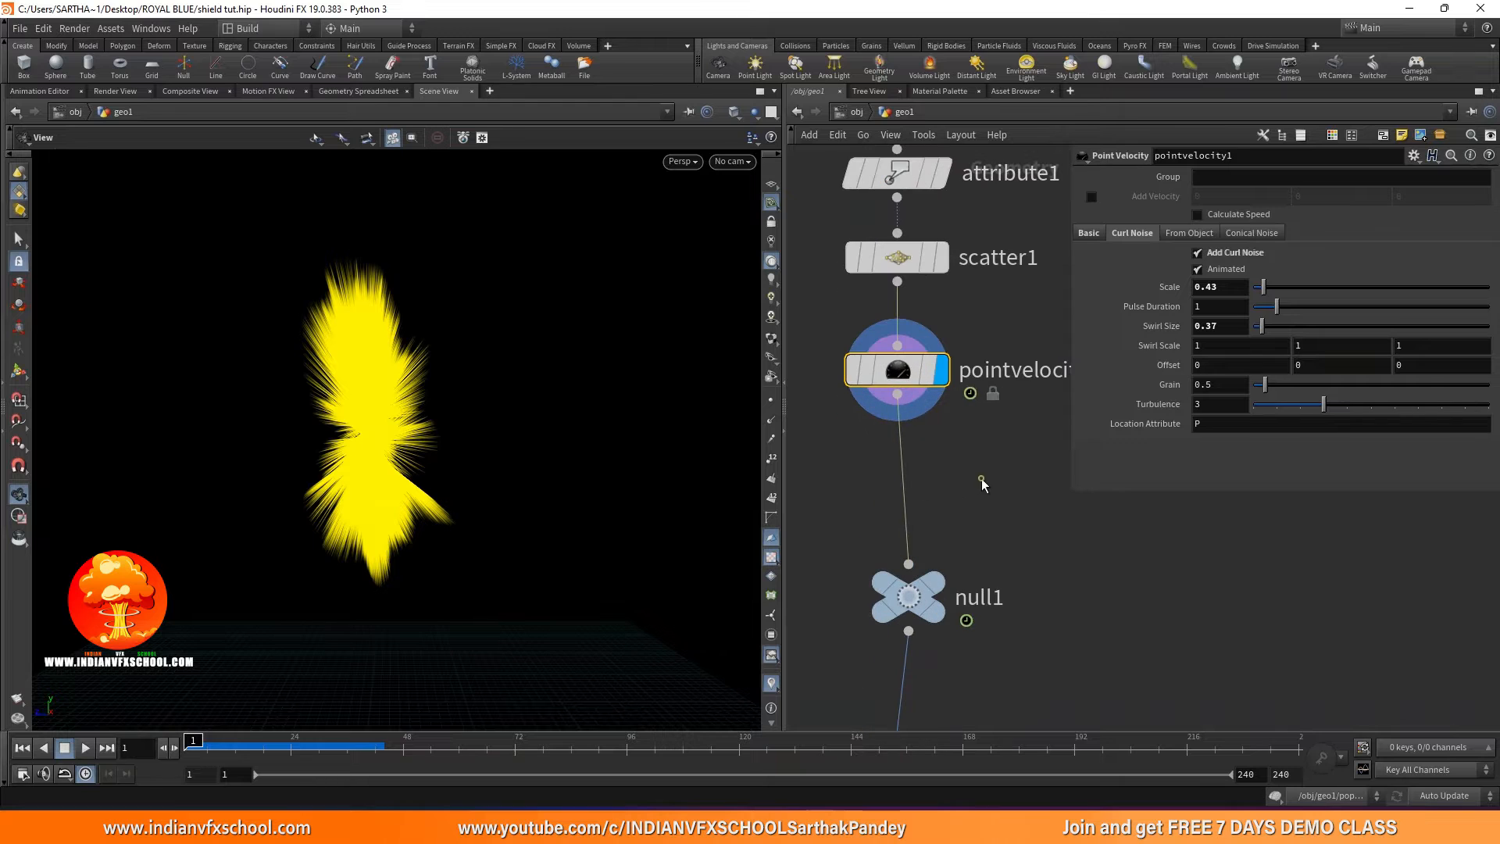
key(Tab)
text(TRA)
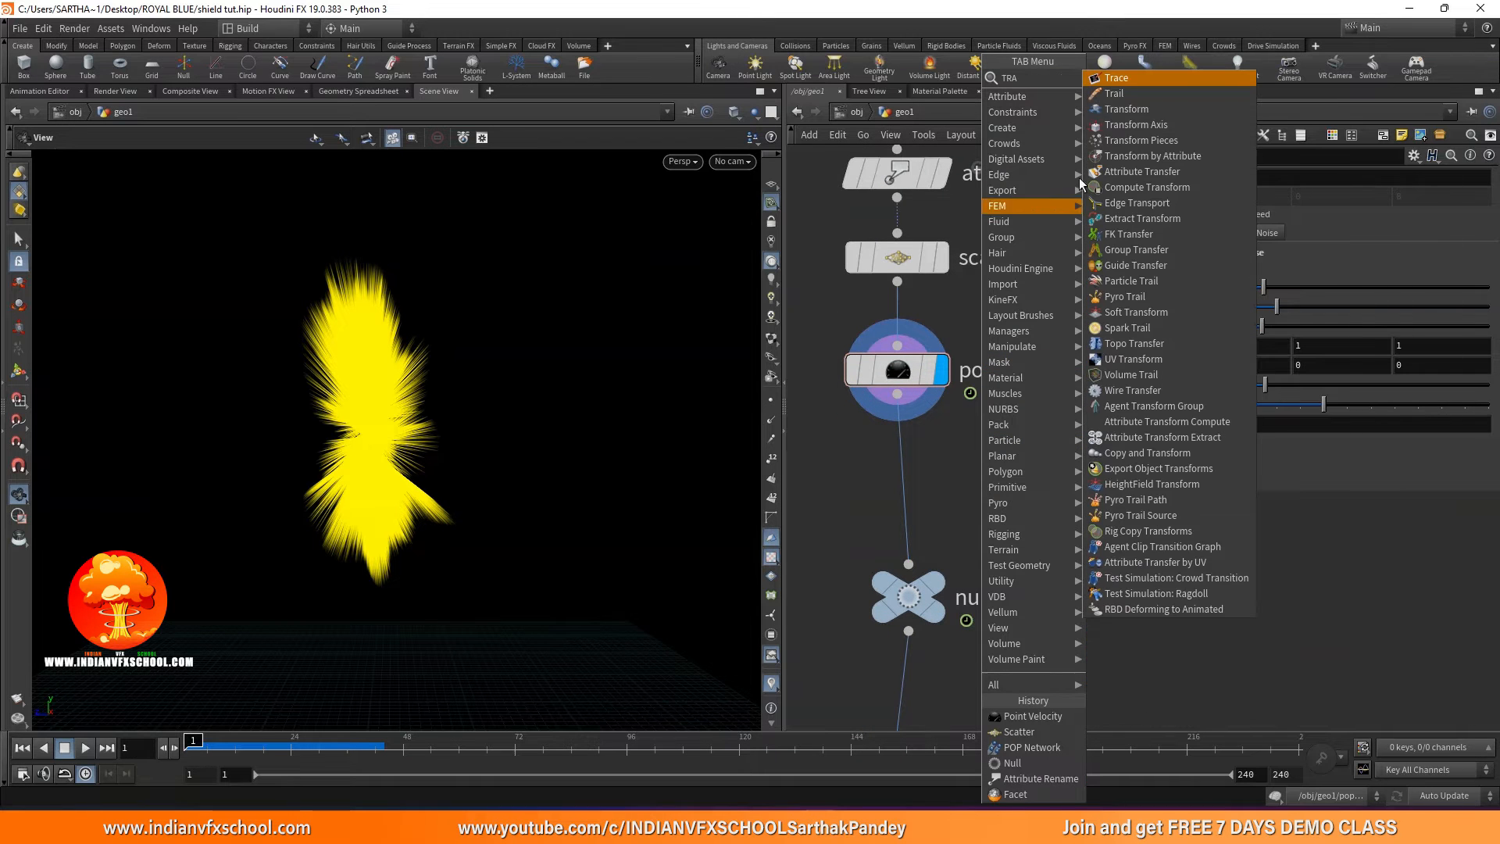
click(1120, 109)
click(937, 436)
scroll(922, 469, up, 2)
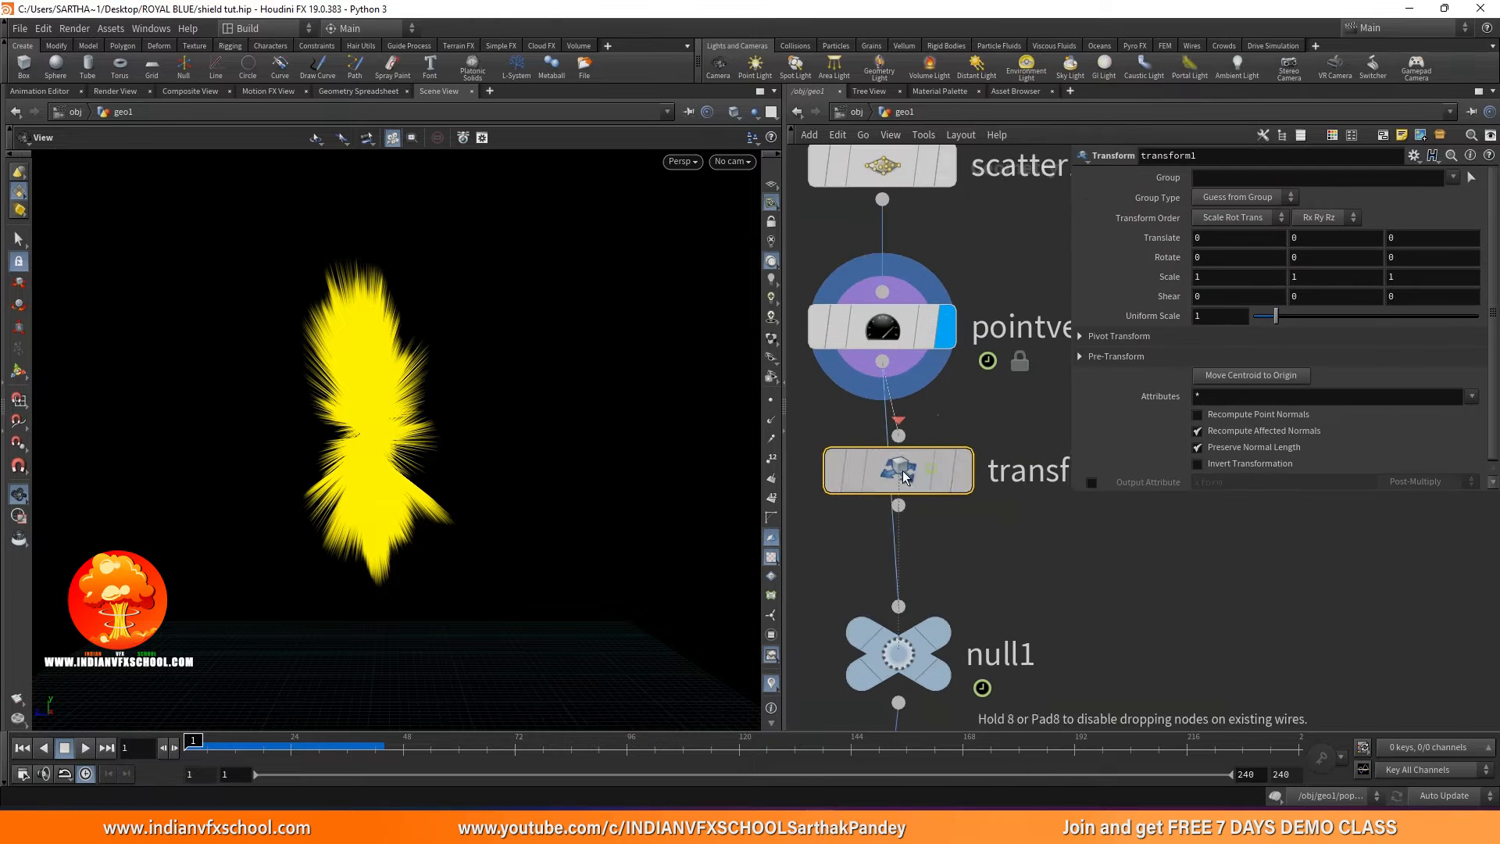
drag(917, 481, 905, 481)
click(946, 474)
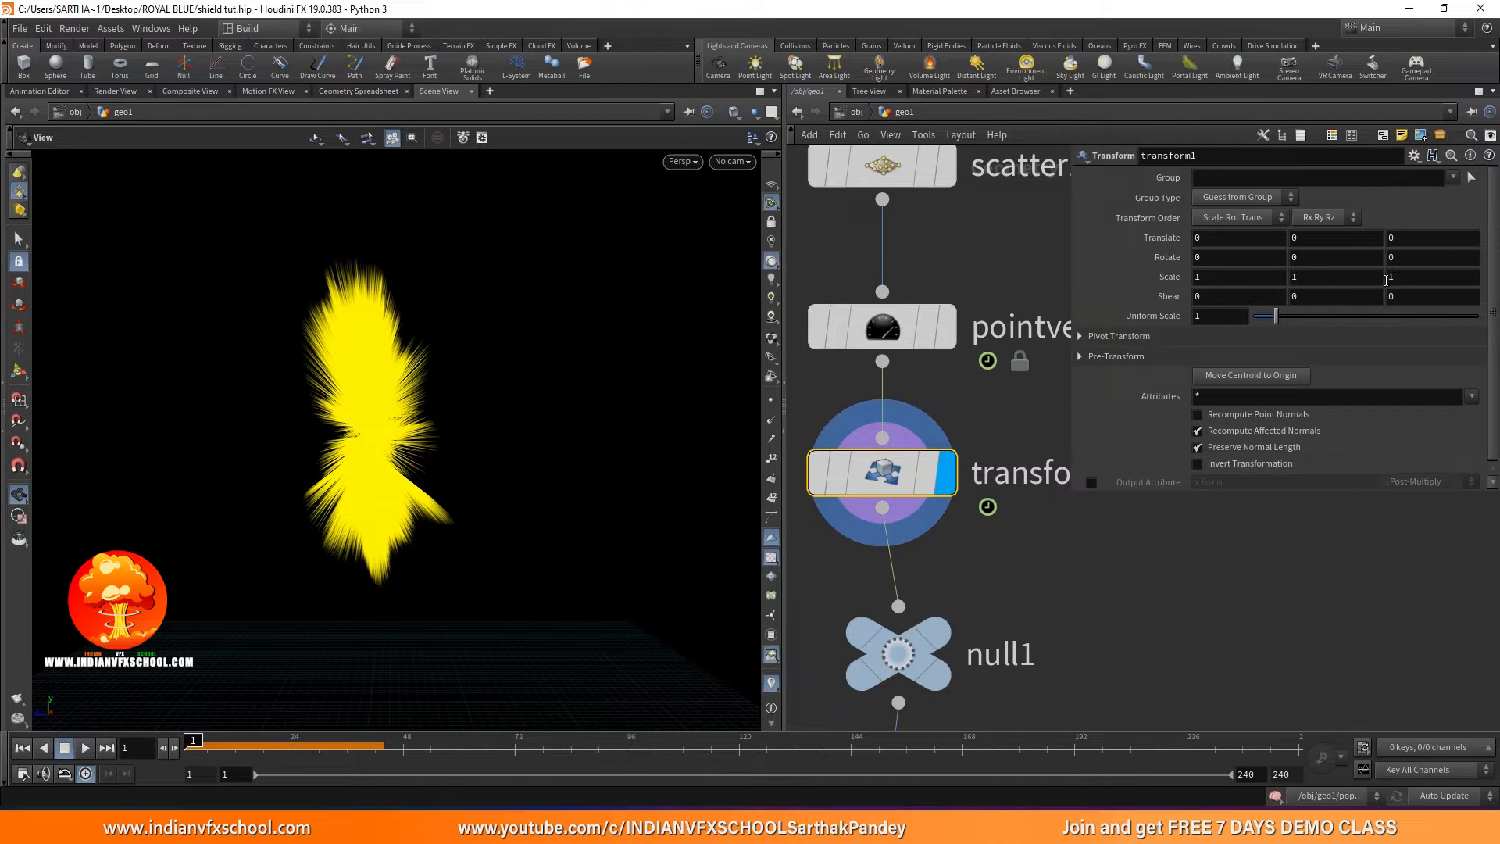
Reduce transform1's Z scale below 1 to flatten the emission ring in depth.
mouse_move(1420, 274)
middle_down()
mouse_move(1351, 266)
mouse_move(1420, 279)
middle_up()
drag(195, 437, 121, 433)
middle_drag(215, 409, 316, 423)
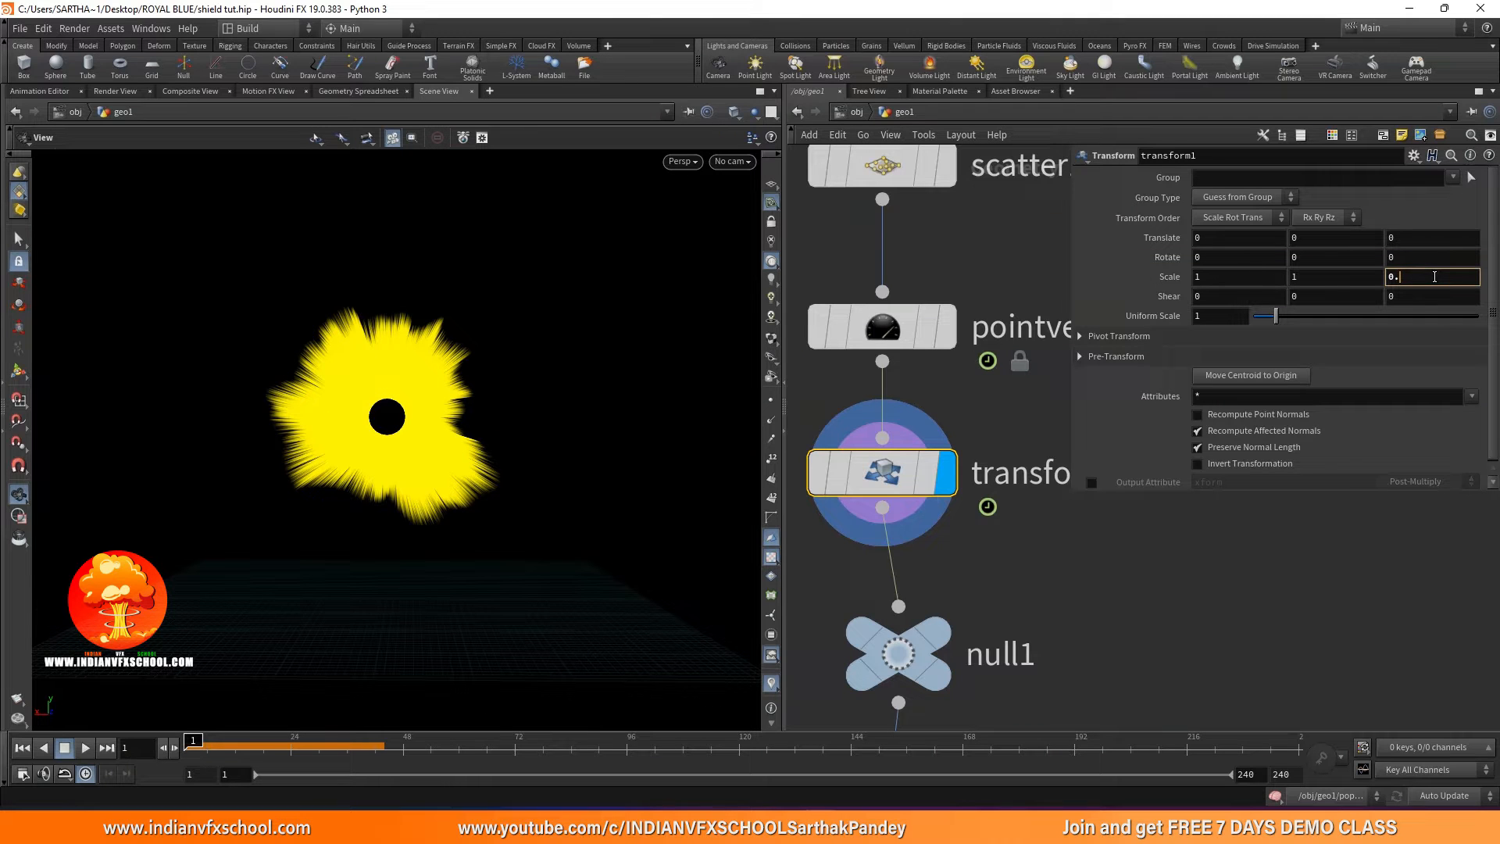
drag(563, 407, 687, 402)
Set pointvelocity1's curl noise Swirl Size to 0.2 and check transform1's node information.
click(893, 326)
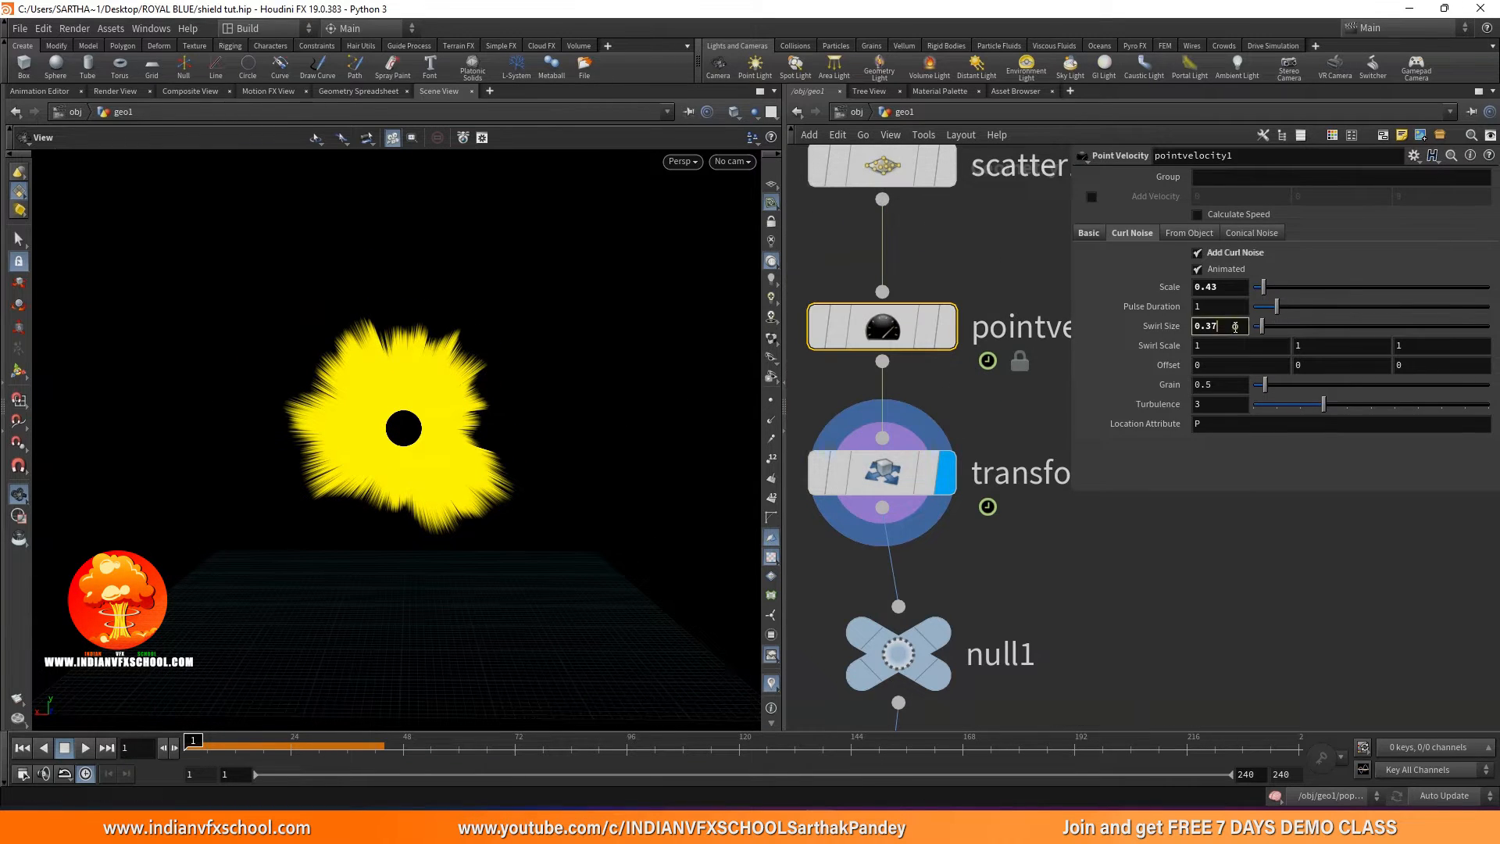
key(Return)
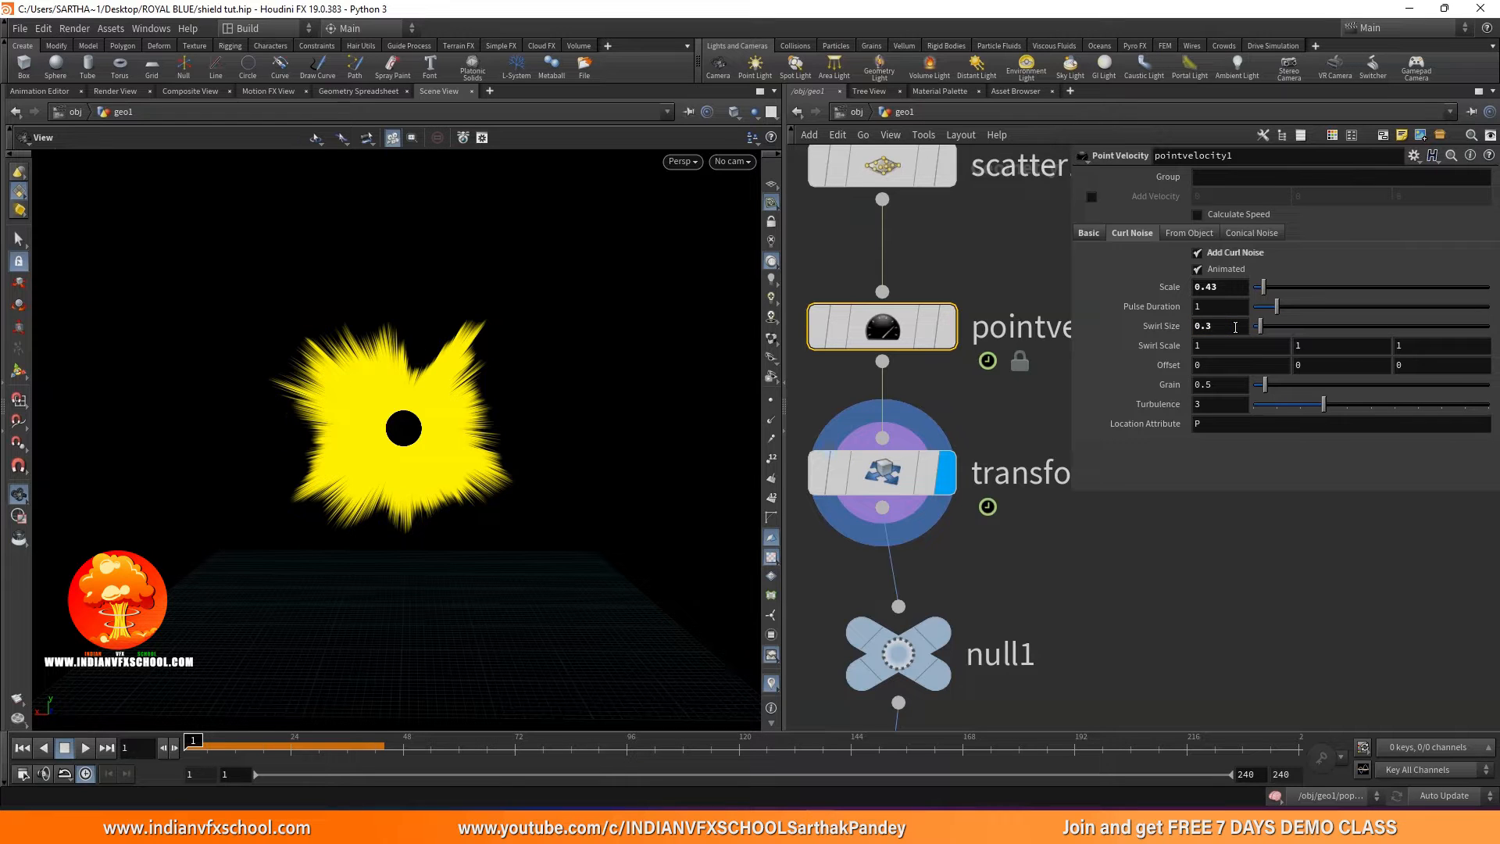
key(Return)
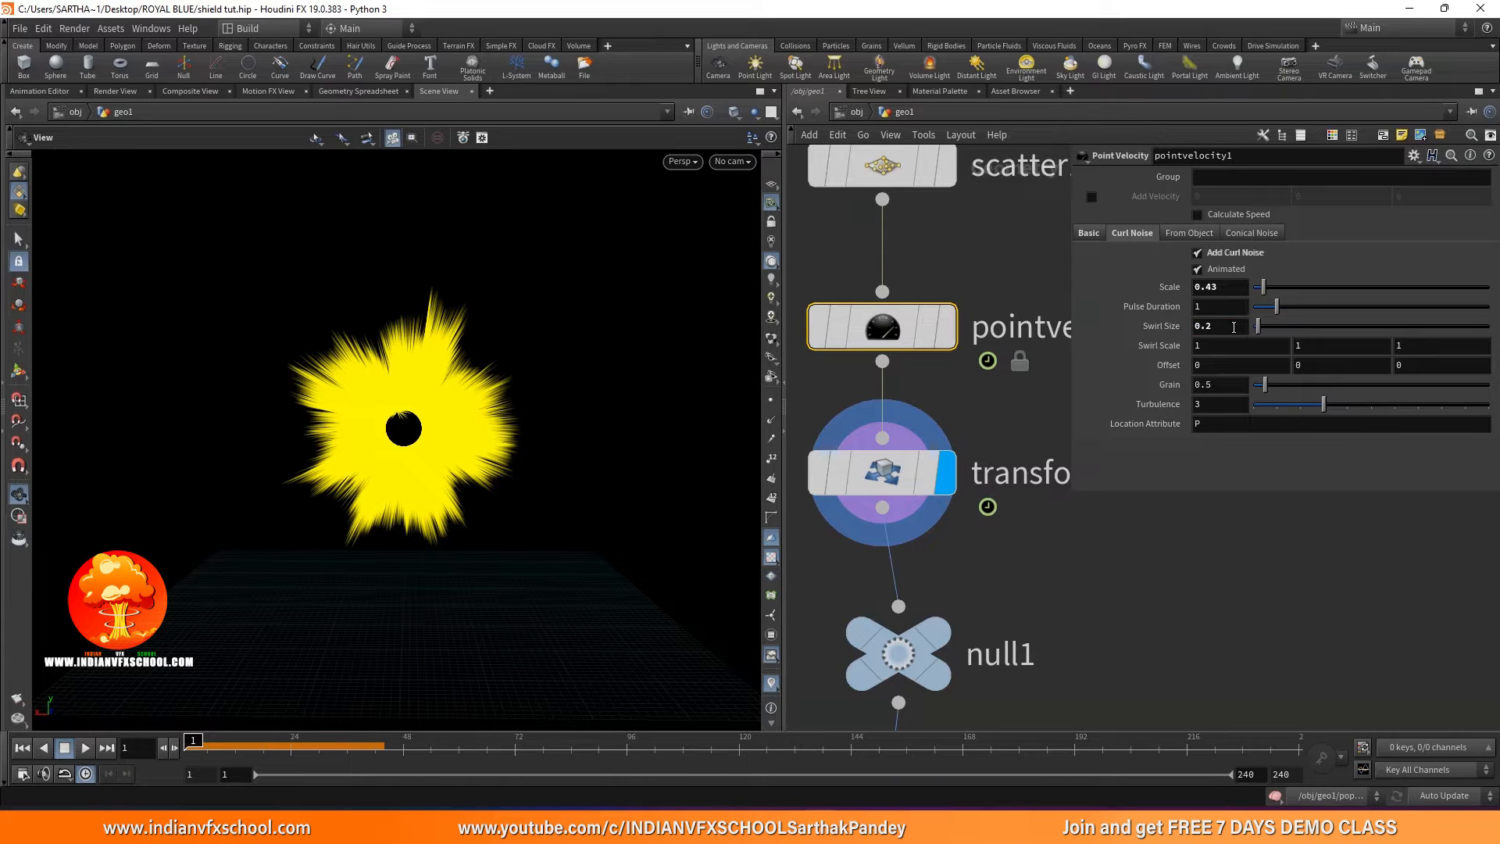
scroll(902, 576, down, 3)
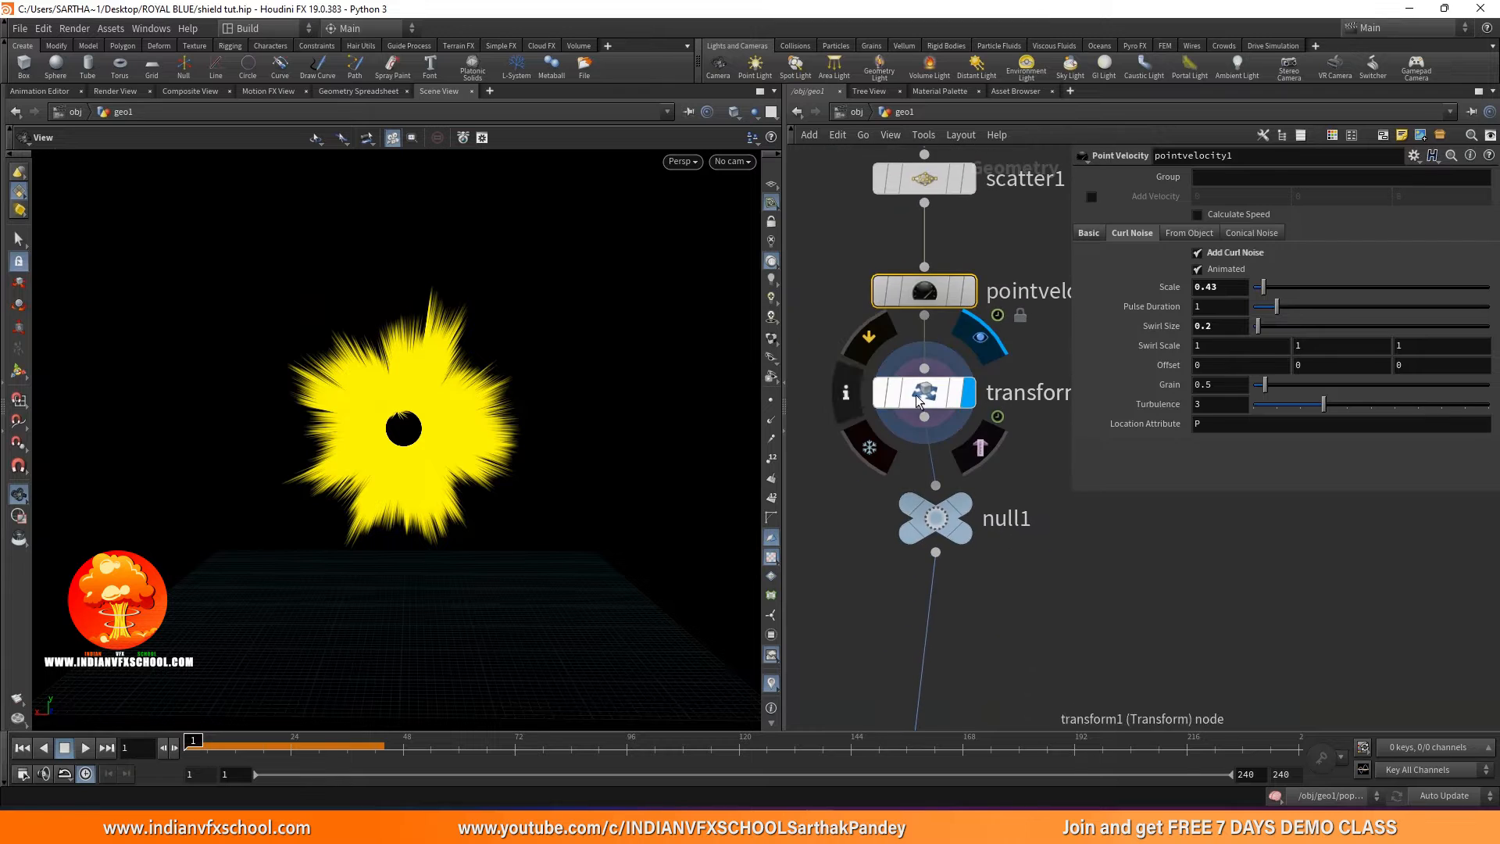
click(850, 400)
click(1018, 391)
click(1366, 526)
Enter the popnet node, play the simulation with the updated velocities and return to frame 1.
scroll(1281, 572, down, 3)
middle_drag(1141, 595, 1002, 273)
scroll(942, 363, up, 3)
double_click(904, 448)
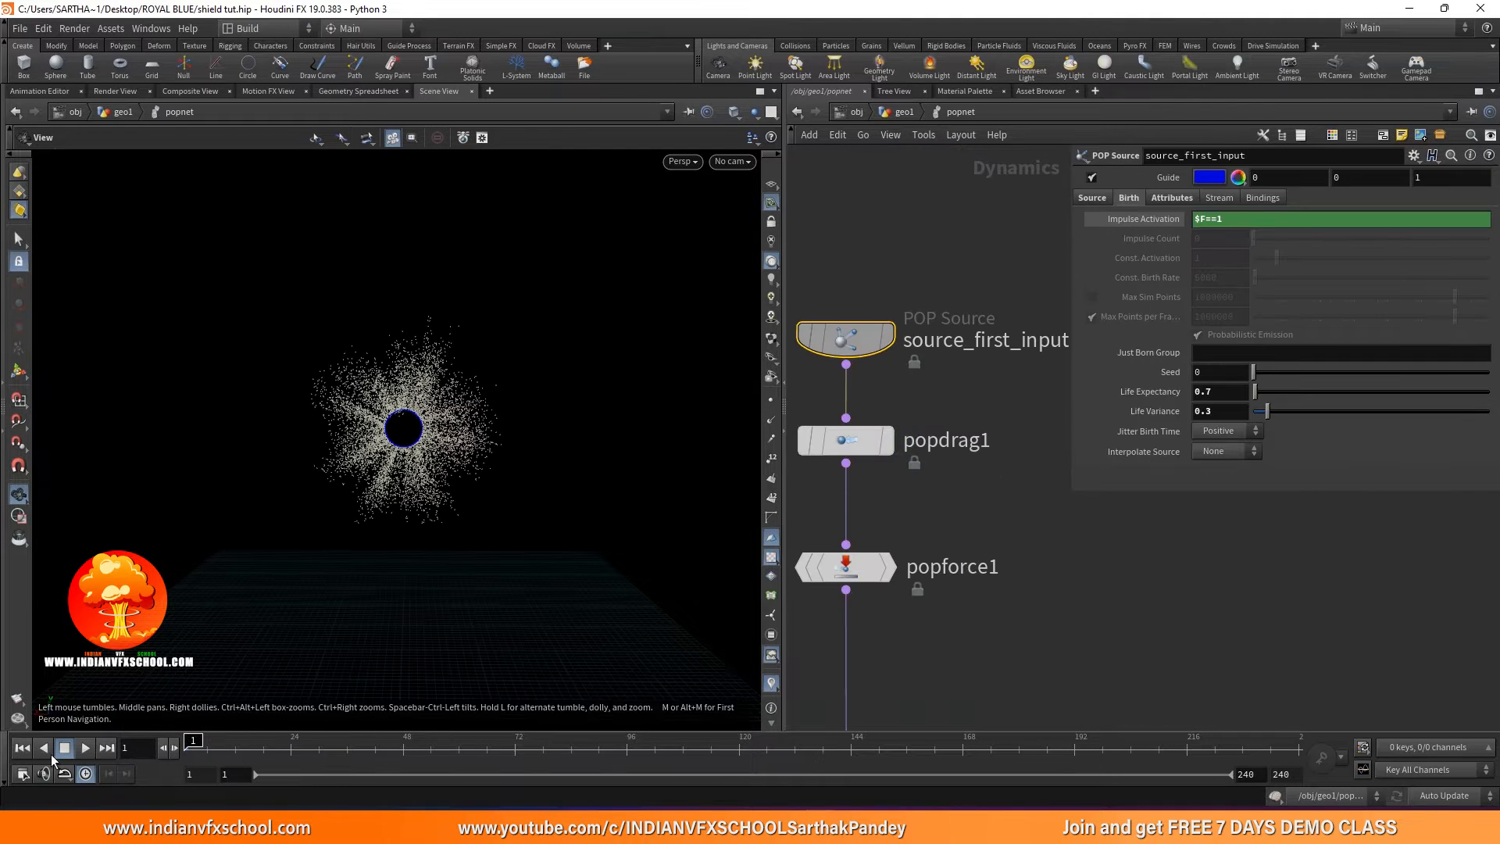
click(86, 747)
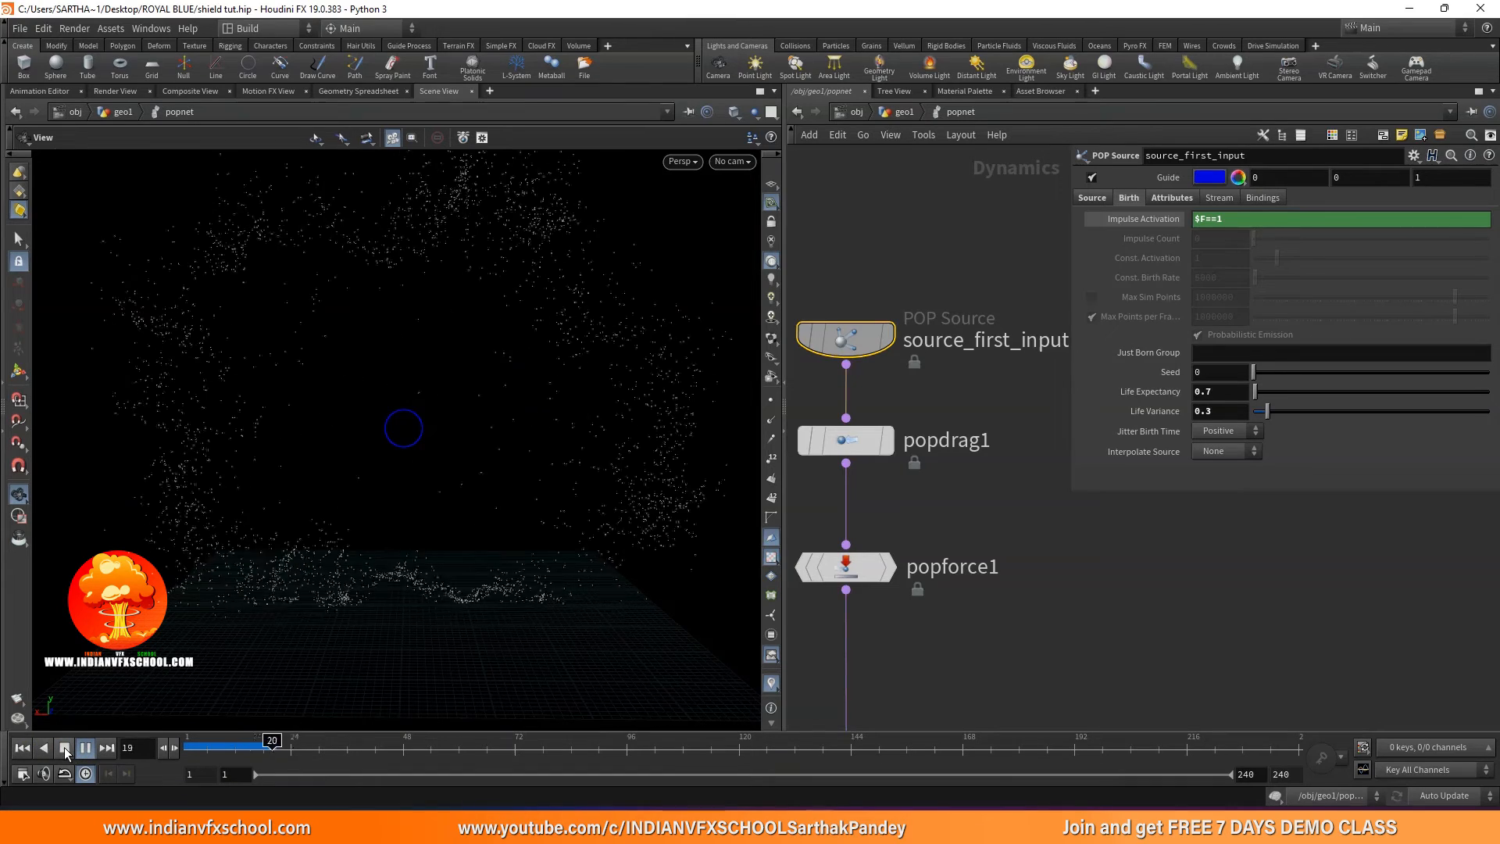
click(64, 747)
mouse_move(187, 747)
mouse_down()
mouse_move(215, 746)
mouse_move(192, 747)
mouse_up()
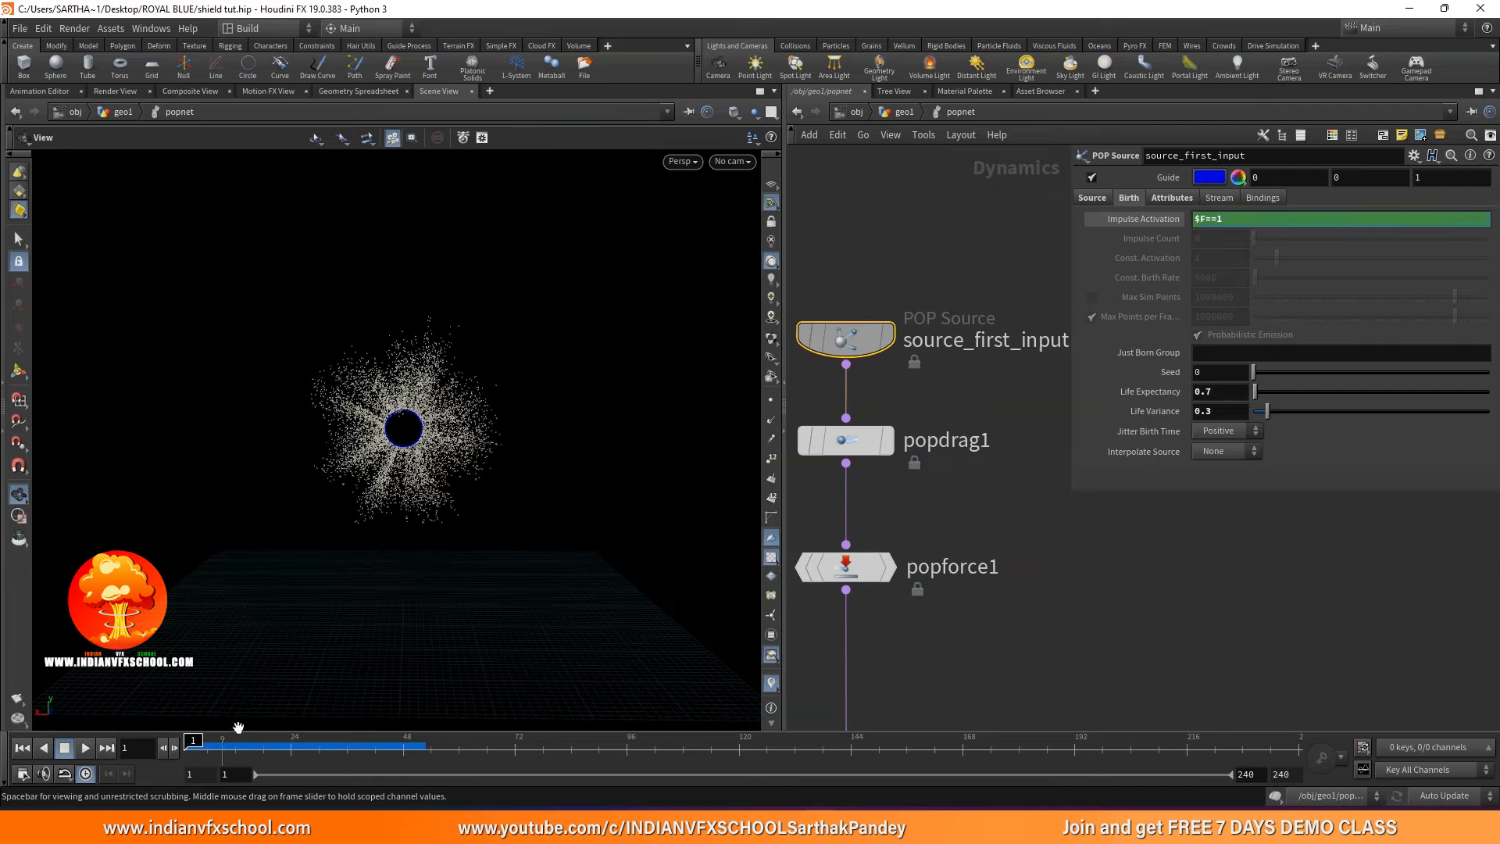
drag(390, 536, 363, 530)
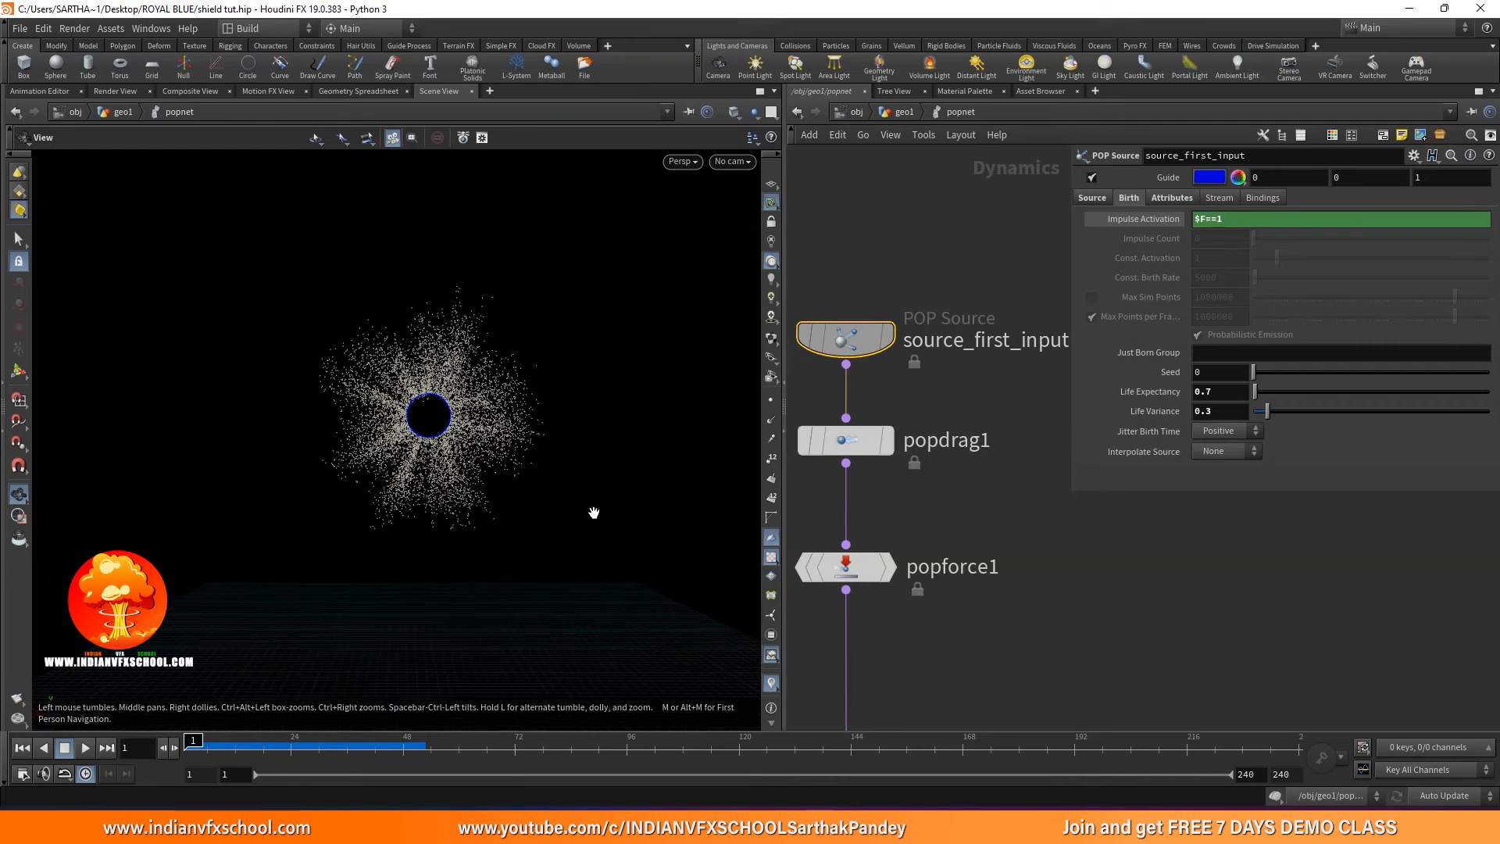
Move source_first_input higher above popdrag1 and set its Impulse Activation to $F%5==0.
scroll(910, 402, down, 2)
middle_drag(902, 398, 900, 477)
scroll(885, 442, up, 3)
drag(878, 452, 879, 302)
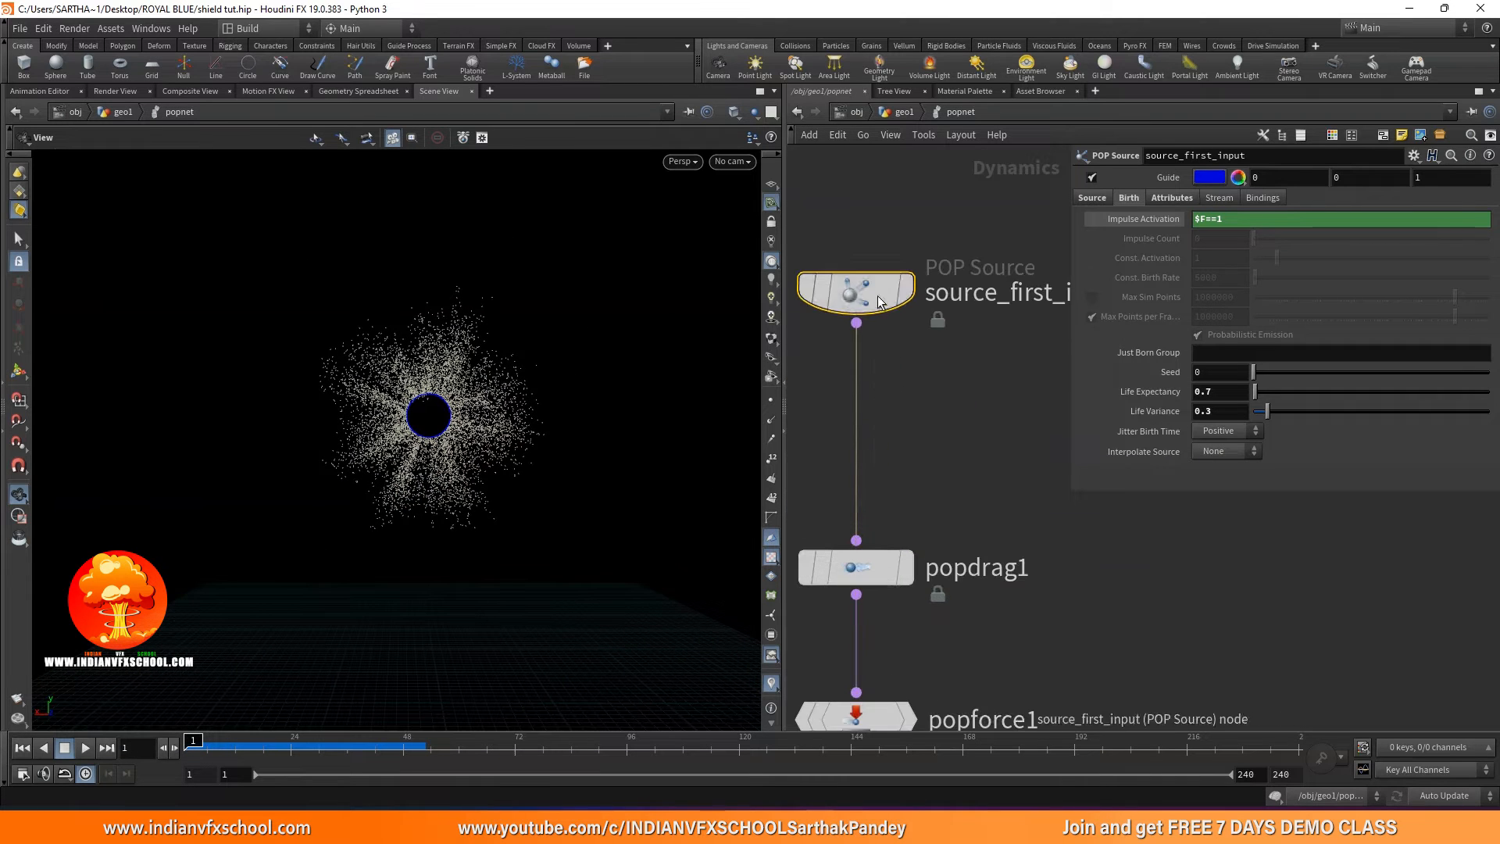
scroll(893, 343, down, 3)
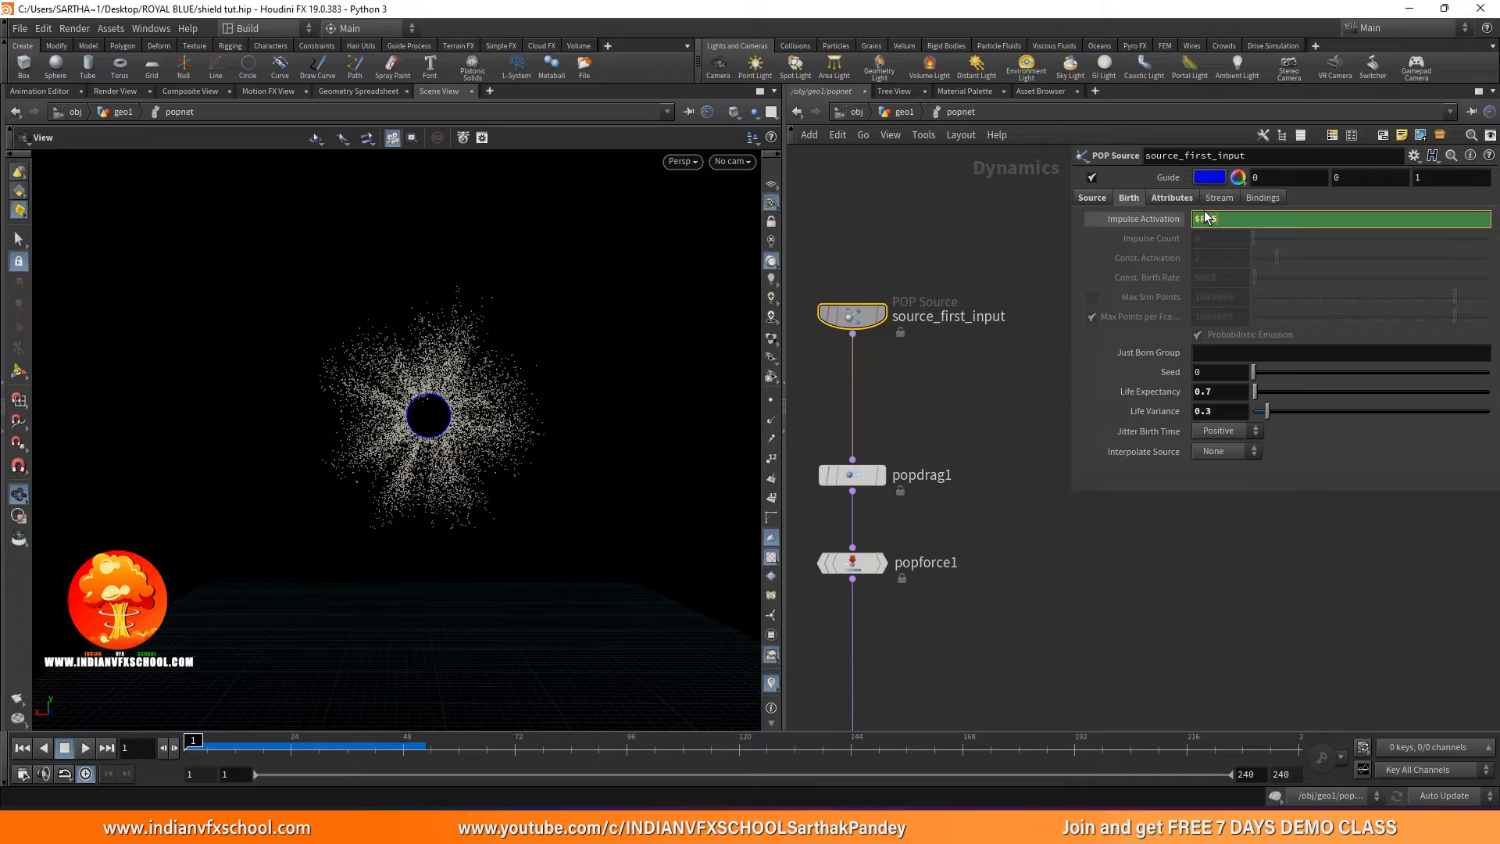
key(Return)
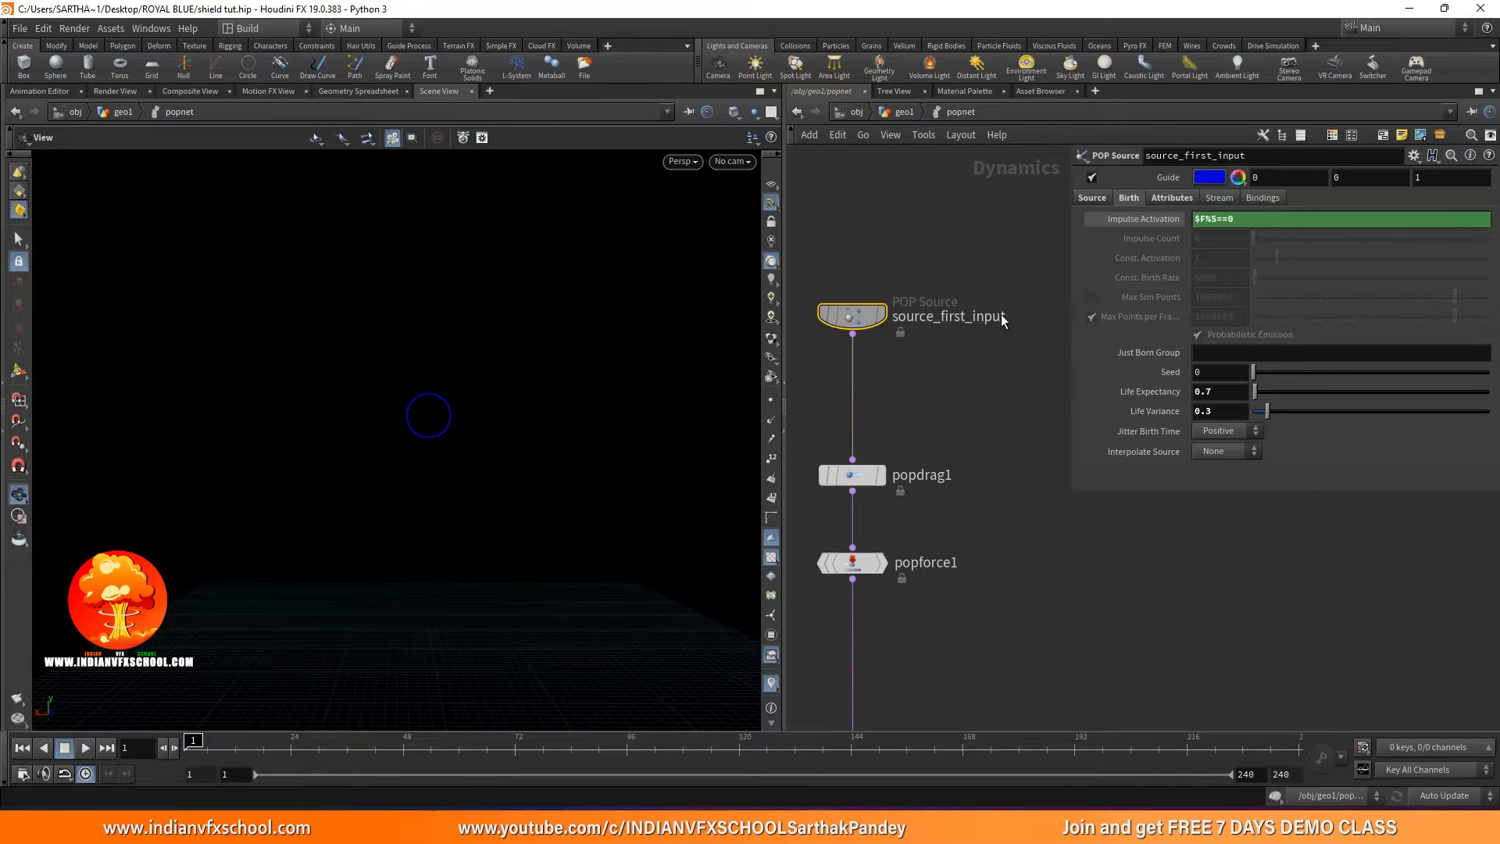
Play the simulation to check the repeated particle emission.
click(86, 747)
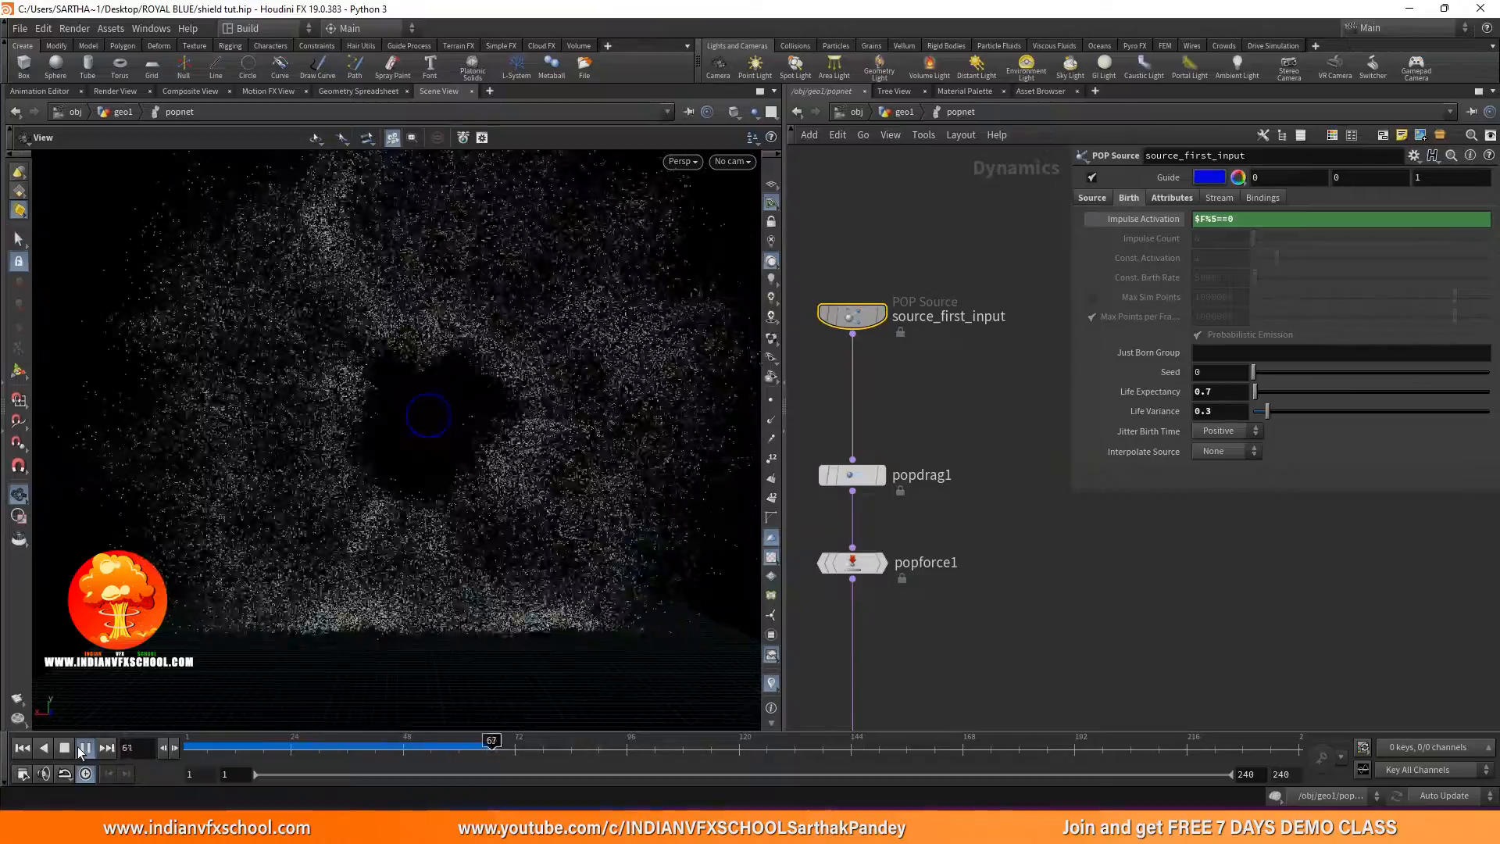
mouse_move(435, 529)
mouse_down()
mouse_move(605, 552)
mouse_move(426, 528)
mouse_up()
click(85, 748)
Go up to geo1 and set scatter1's Force Total Count to 100000.
click(904, 112)
scroll(939, 321, down, 3)
middle_drag(939, 320, 877, 530)
scroll(864, 283, up, 2)
middle_drag(994, 274, 997, 478)
click(858, 241)
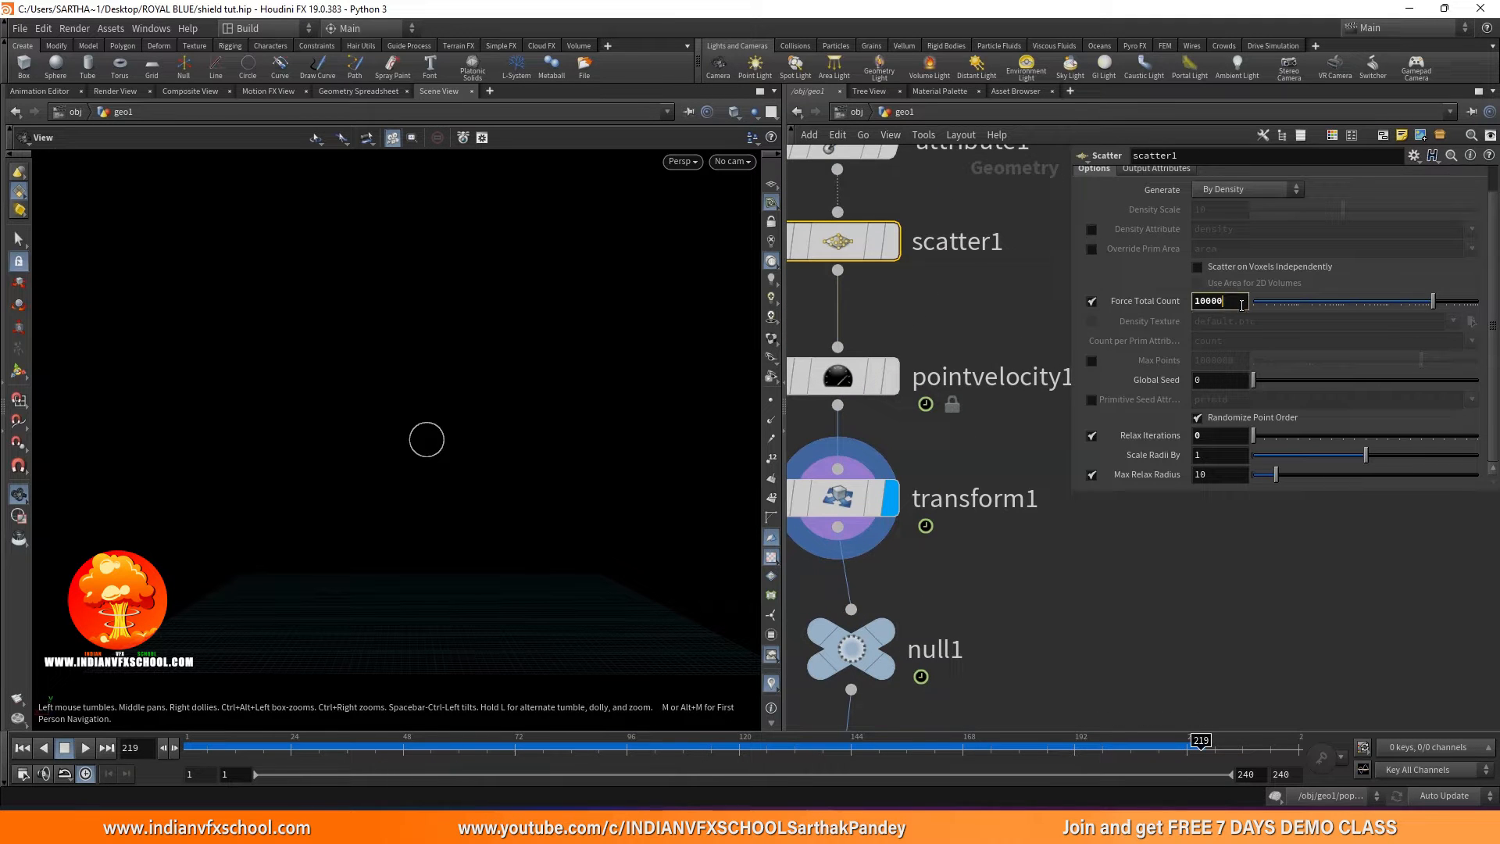
Rewind to frame 1, display the popnet node, then play and scrub the denser simulation to frame 29.
click(21, 749)
click(83, 748)
click(70, 746)
click(22, 748)
scroll(926, 661, down, 4)
middle_drag(928, 661, 938, 349)
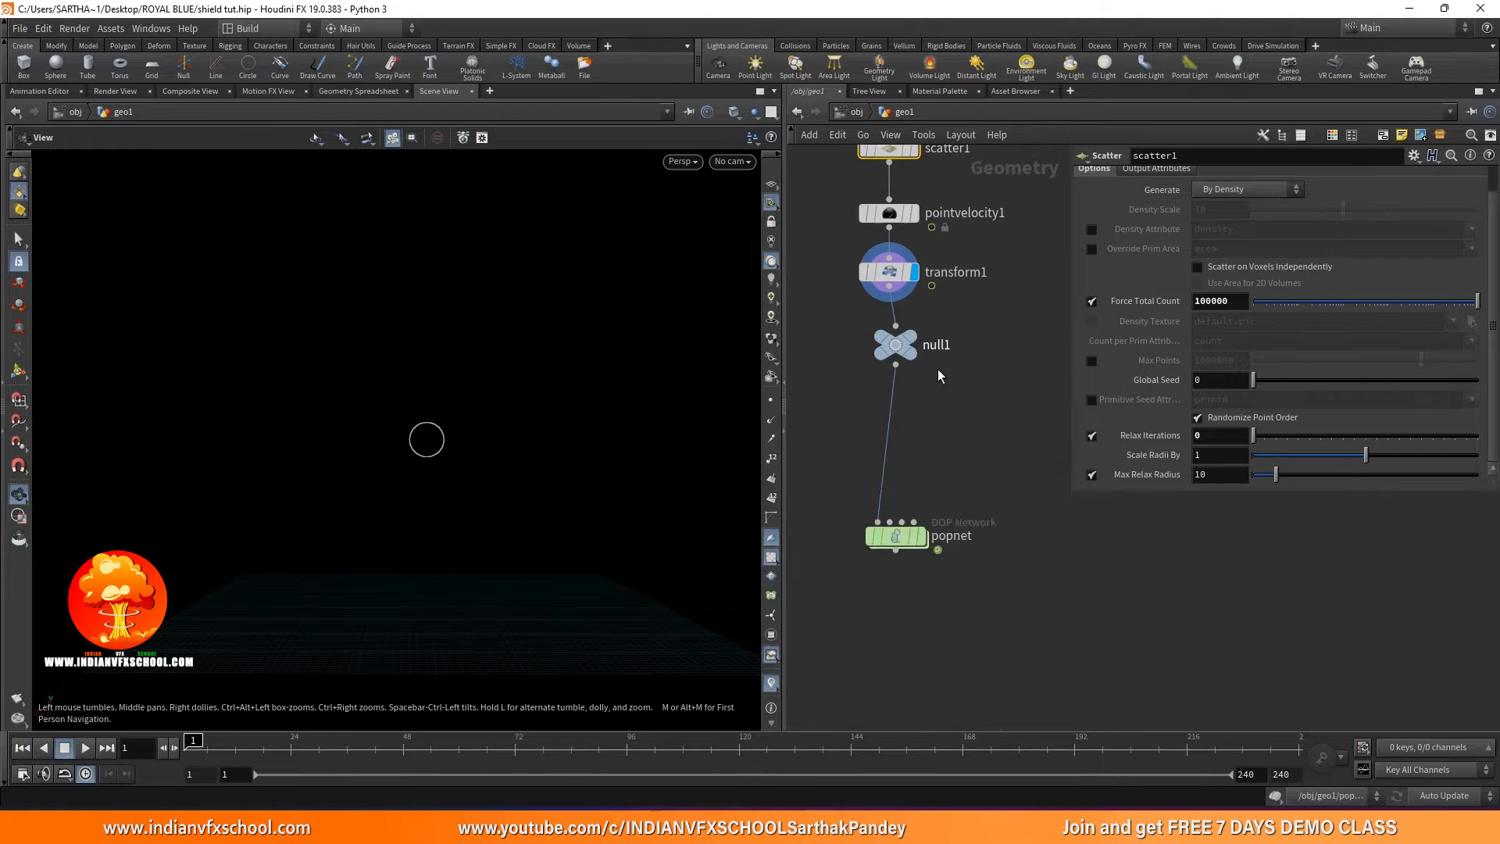
scroll(928, 457, up, 2)
click(918, 574)
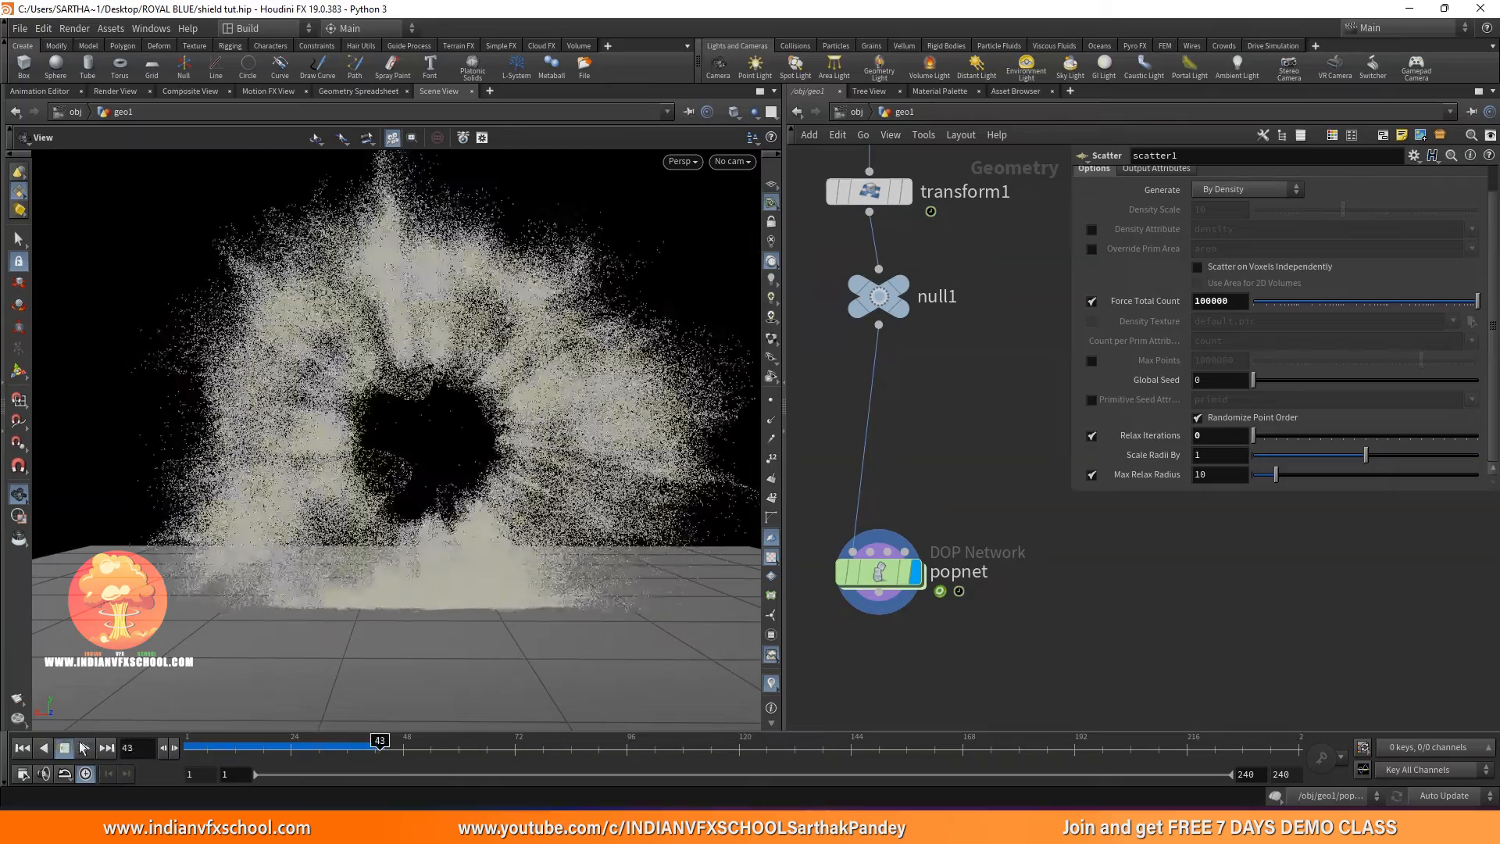
click(64, 748)
drag(212, 740, 314, 742)
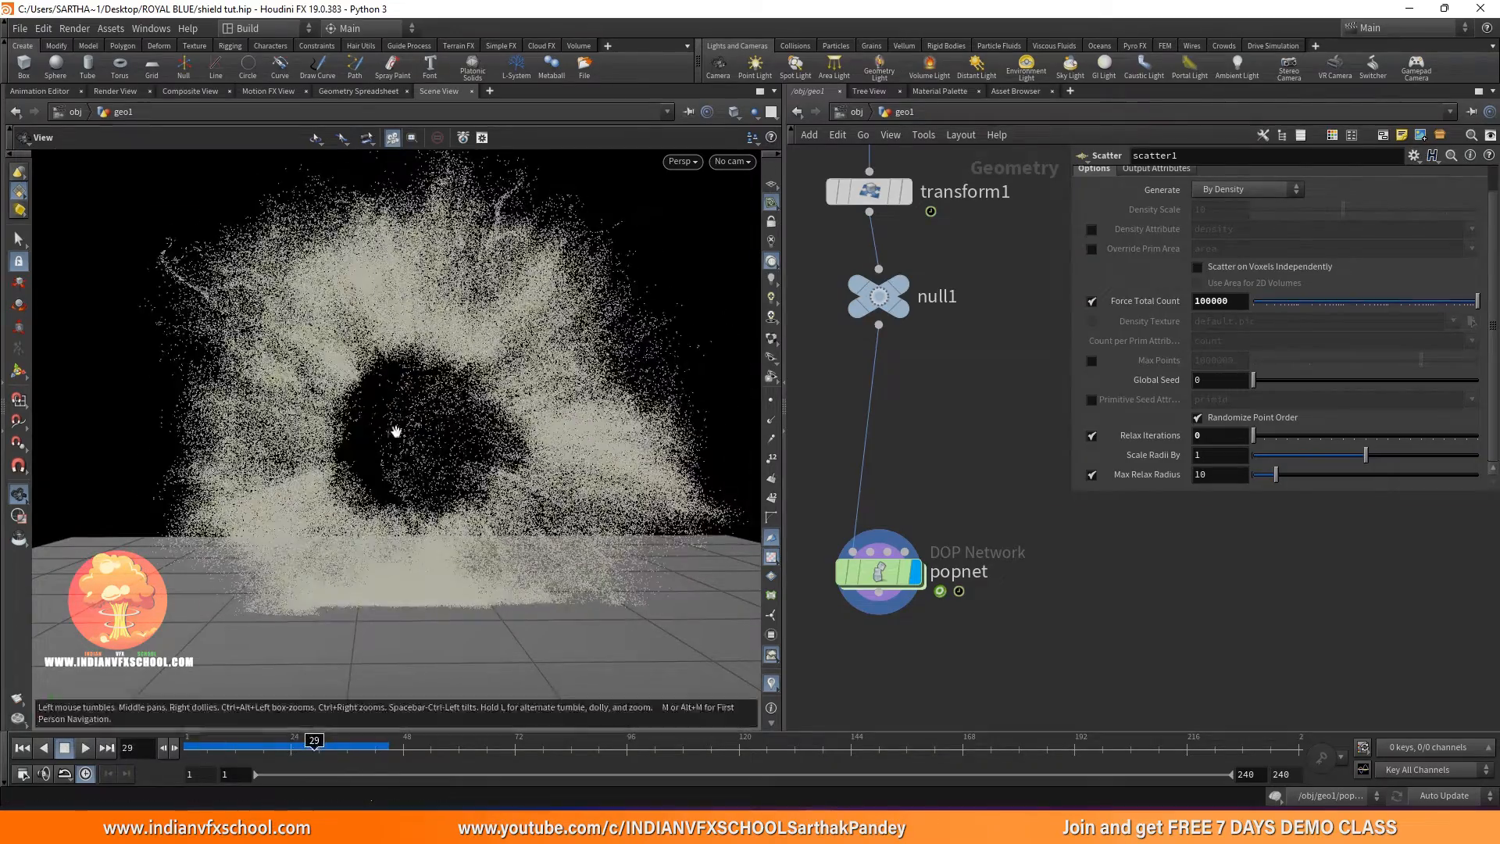
Inside popnet, set popforce1's noise Swirl Size to 1 and replay the simulation from the start.
double_click(876, 571)
middle_drag(906, 428, 906, 322)
scroll(869, 432, up, 3)
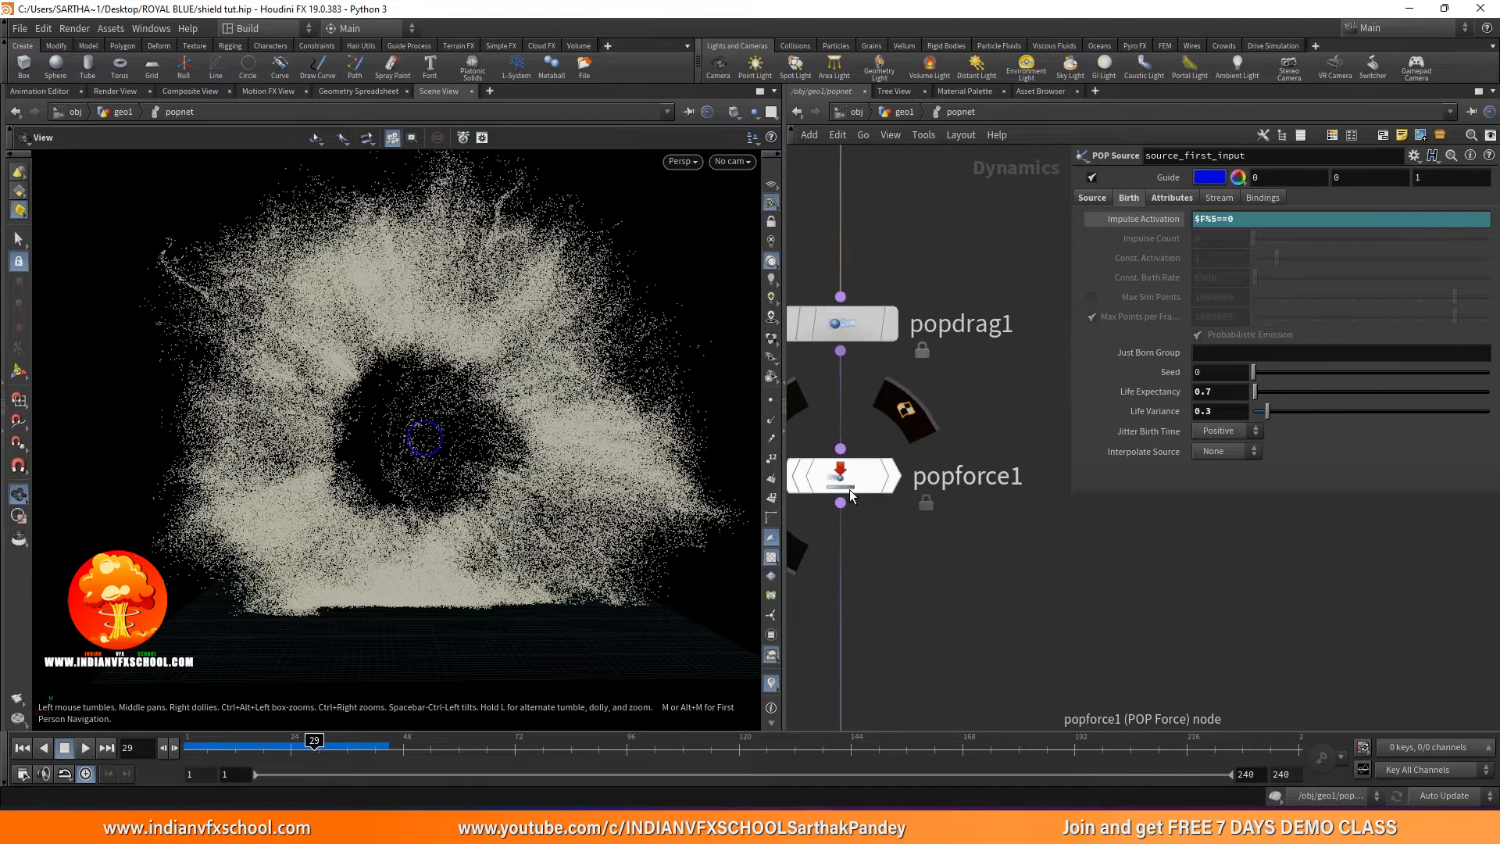
click(849, 489)
mouse_move(977, 402)
middle_down()
mouse_move(991, 447)
mouse_move(975, 430)
middle_up()
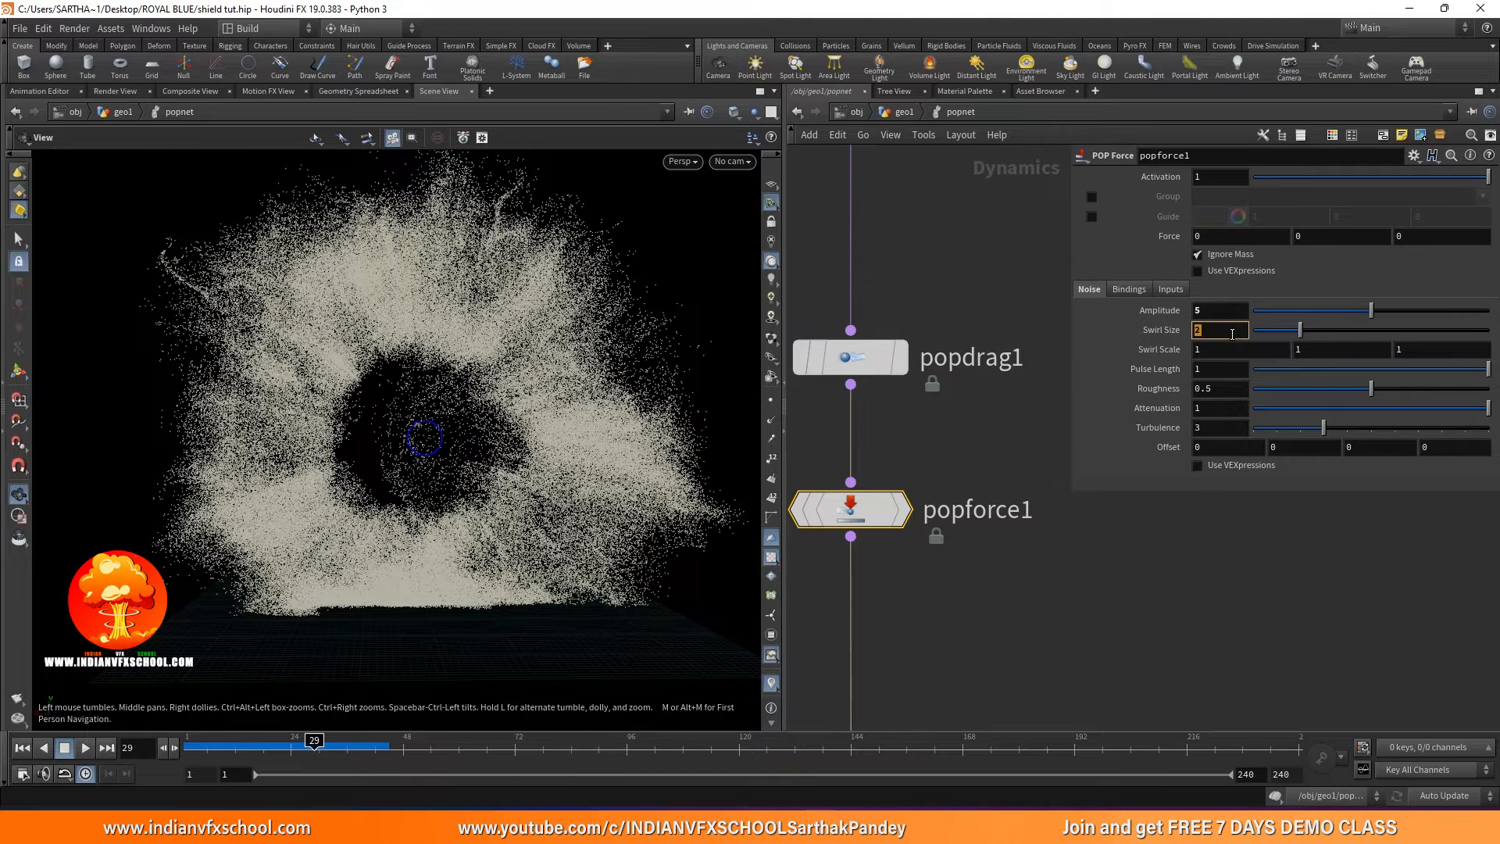
click(21, 748)
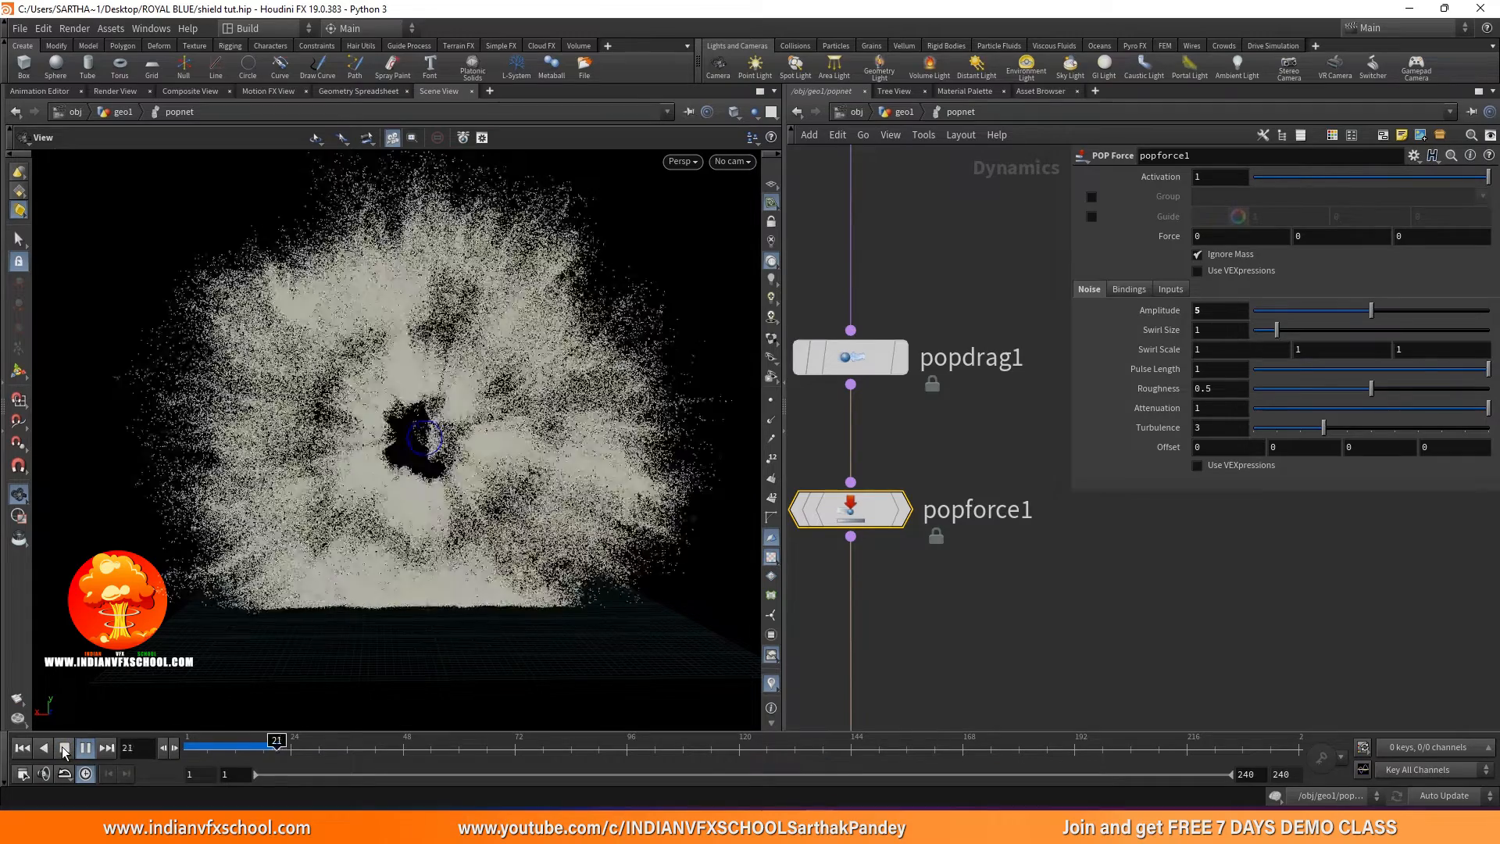
click(64, 747)
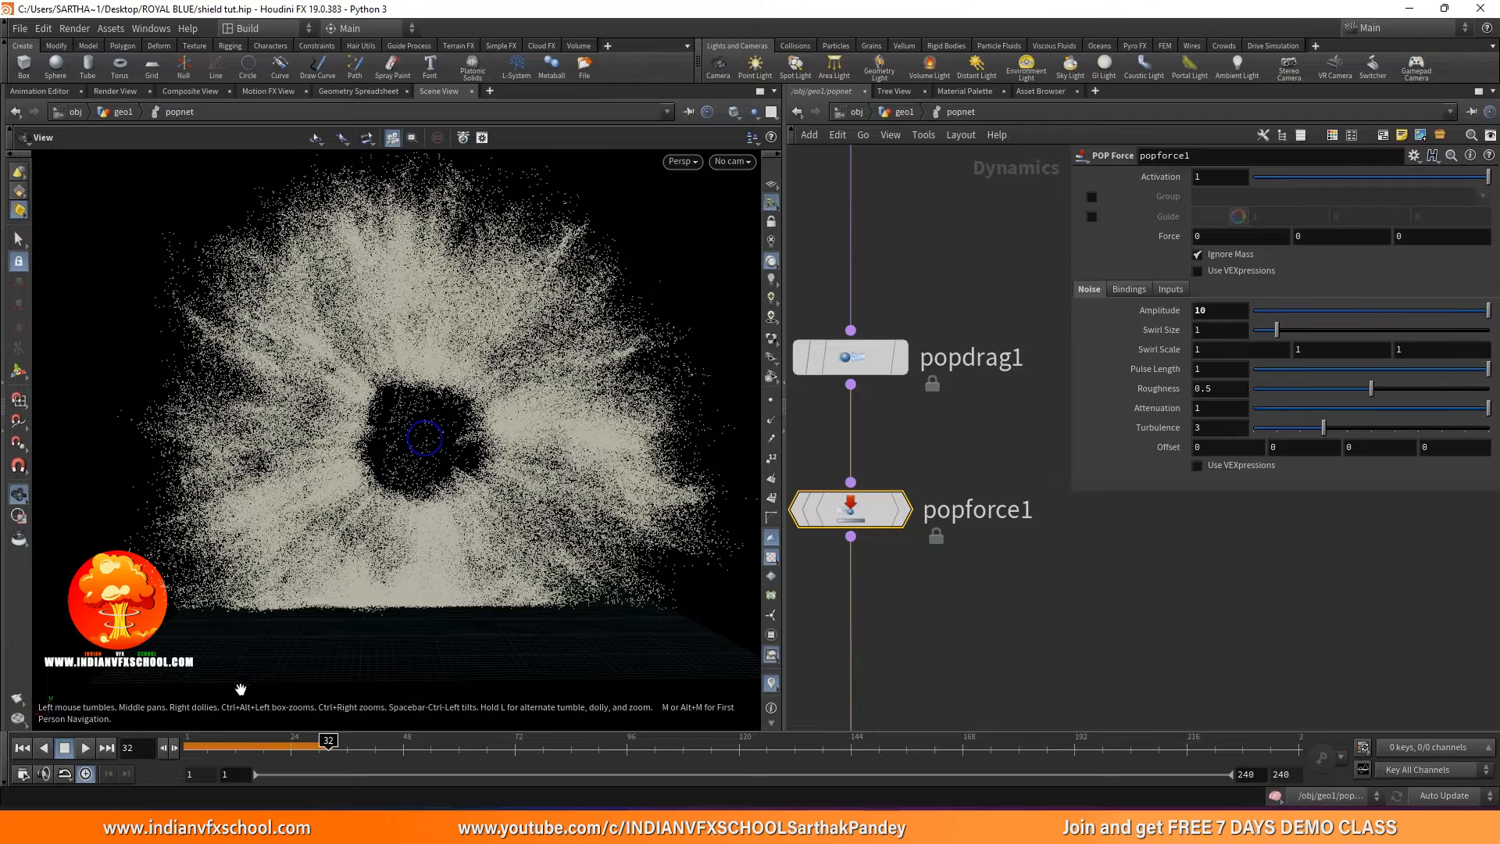
Set popforce1's noise Amplitude to 10, replay the simulation and examine the particle thickness from the side.
click(28, 751)
click(84, 748)
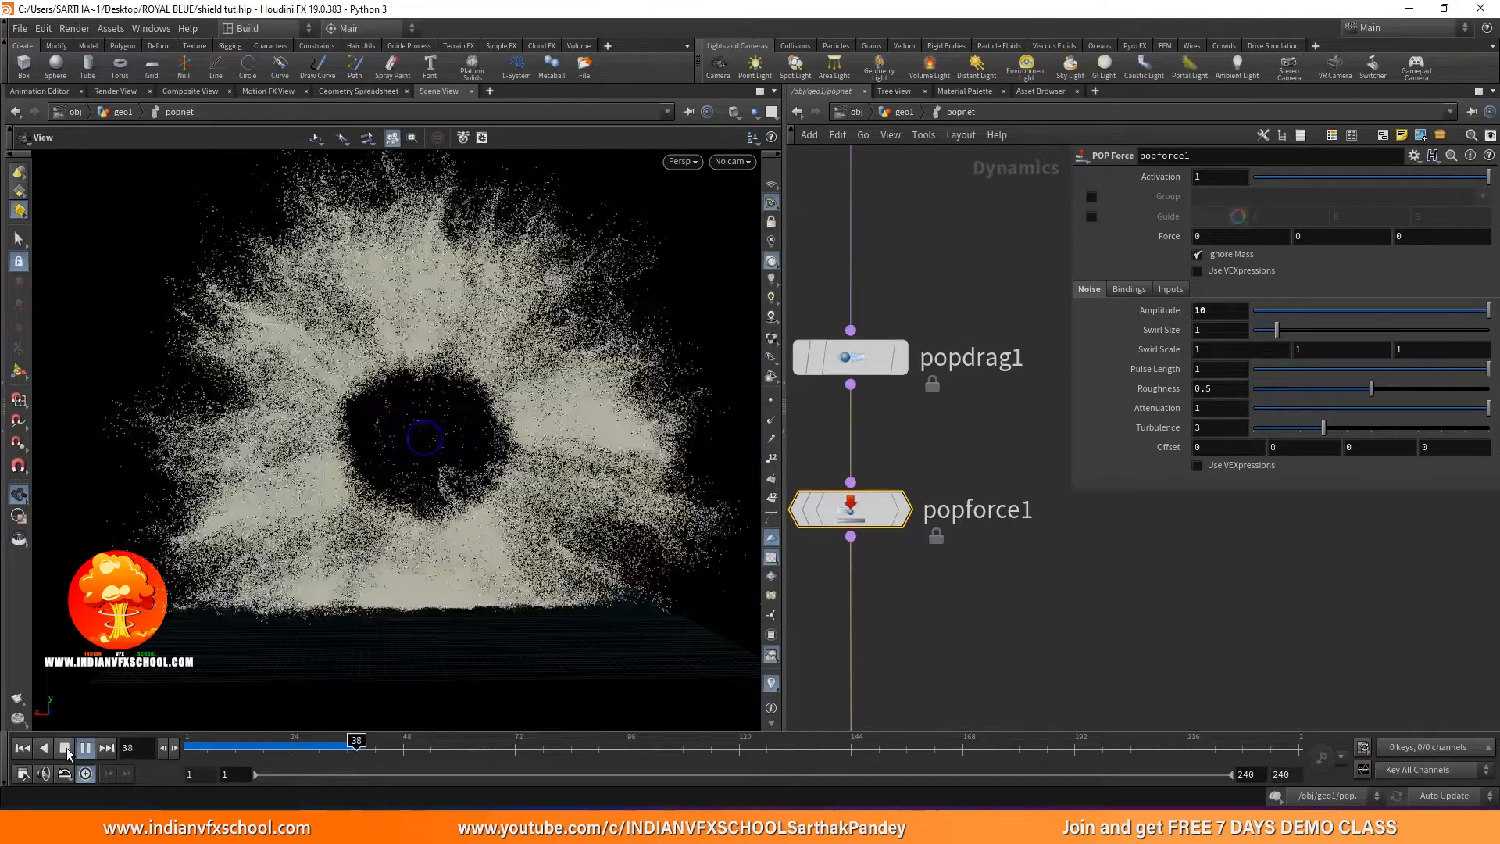
click(66, 747)
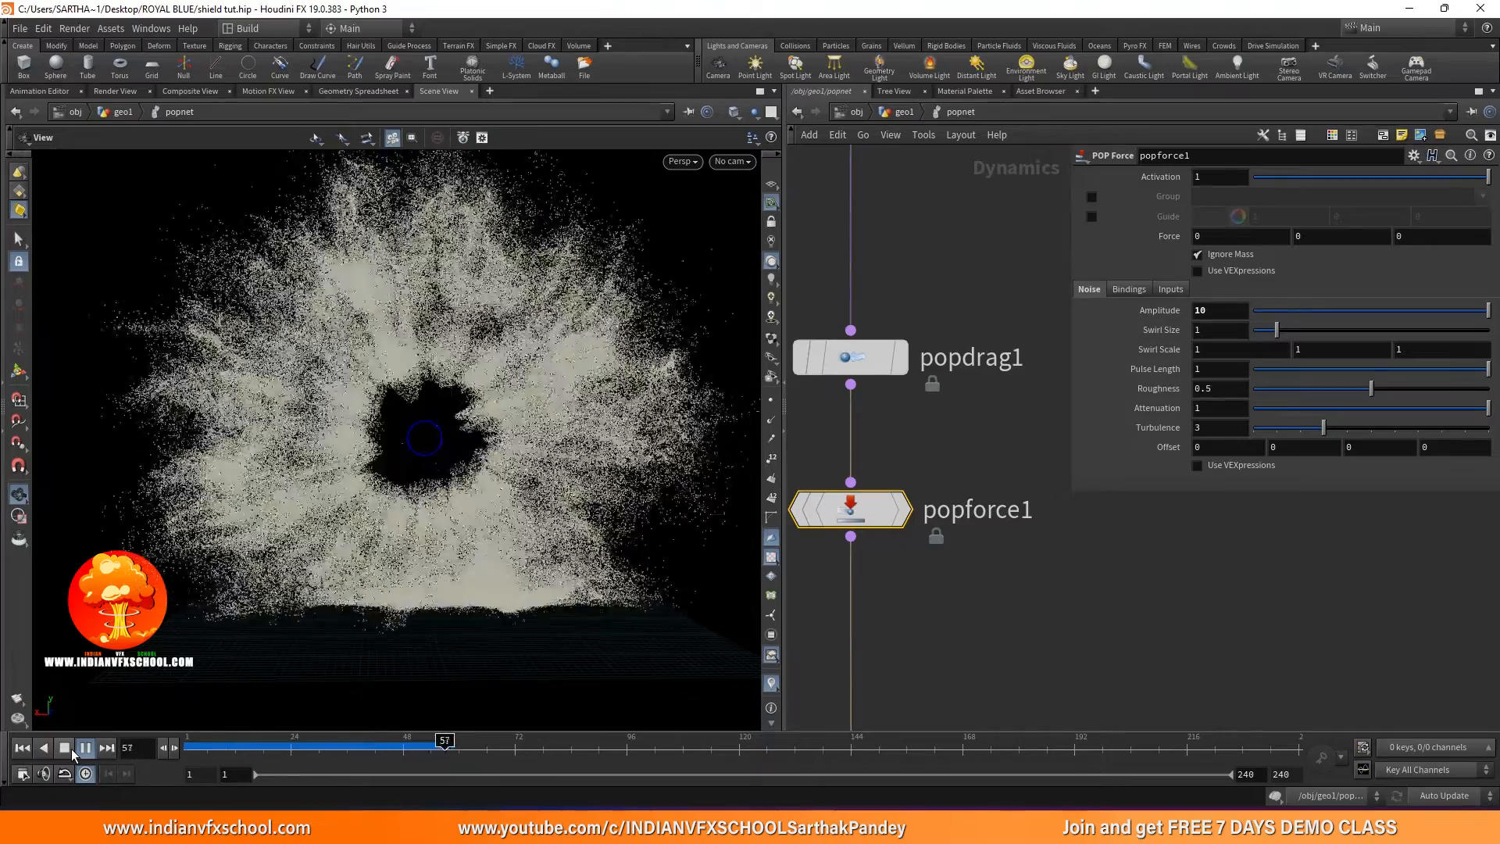
click(71, 751)
click(25, 748)
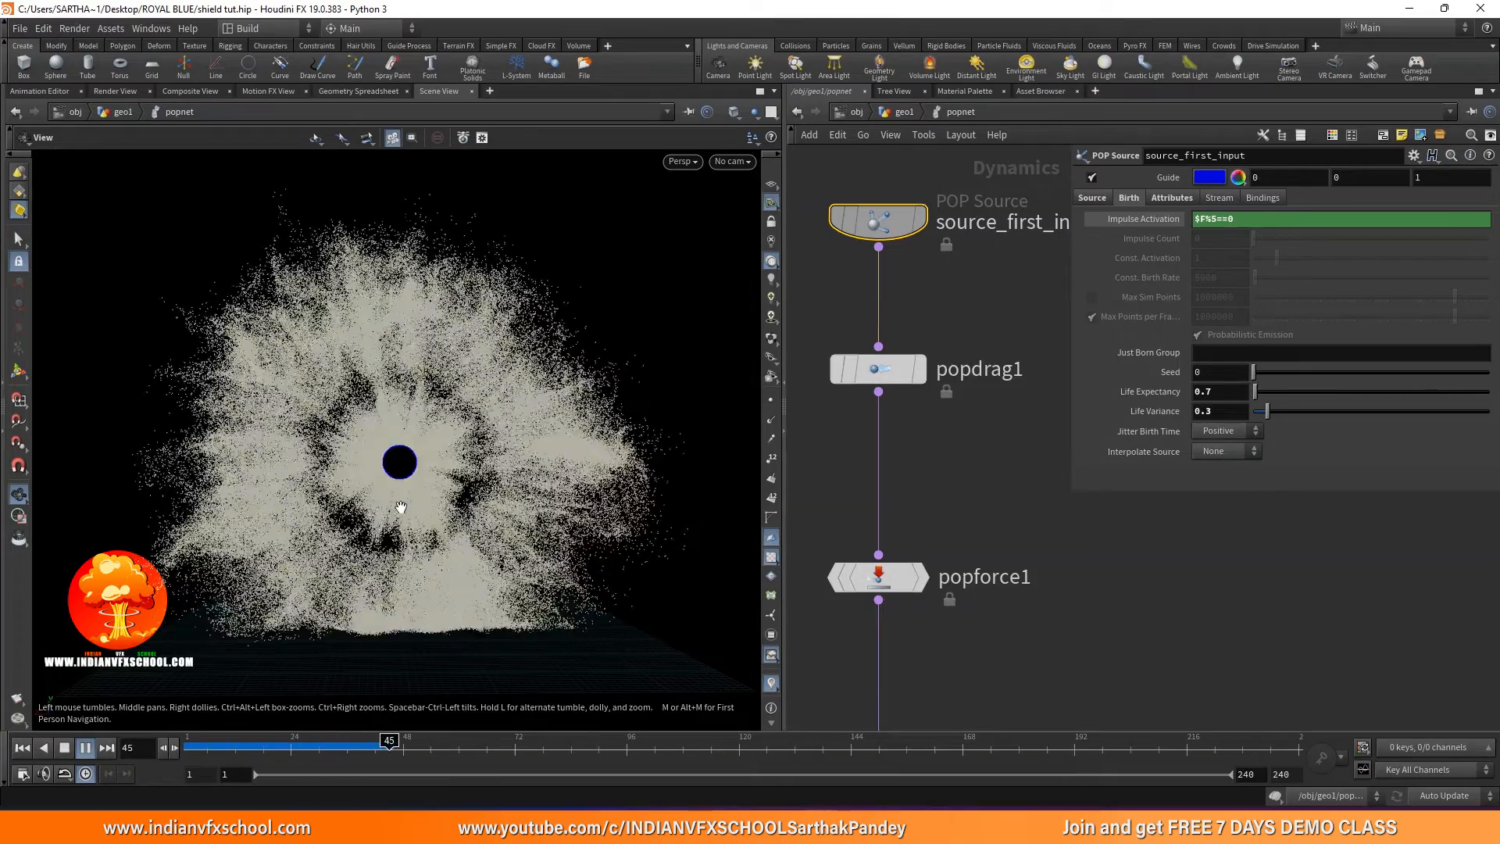
click(85, 747)
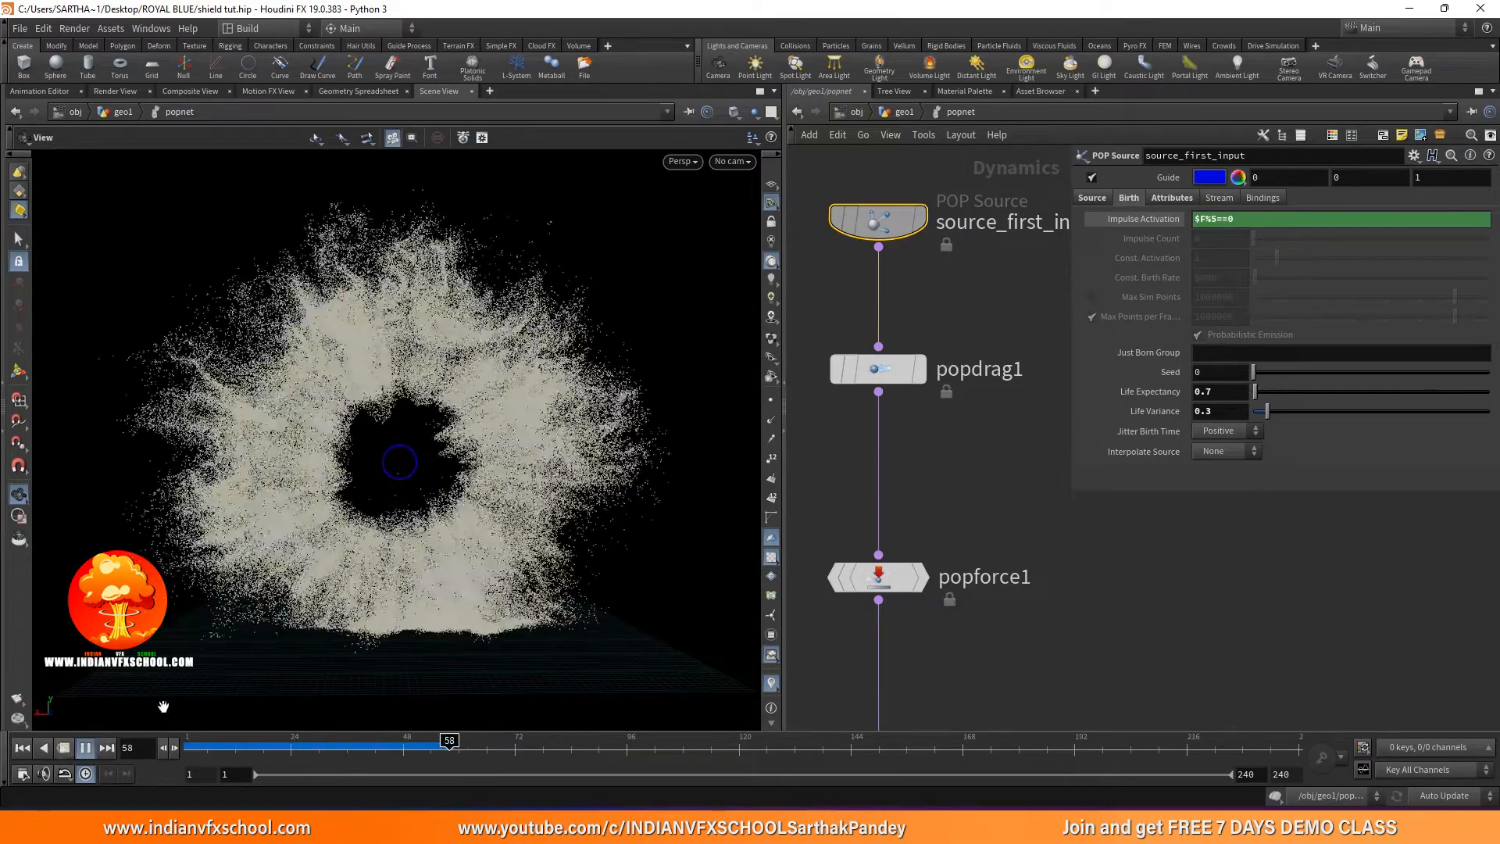
drag(350, 481, 325, 325)
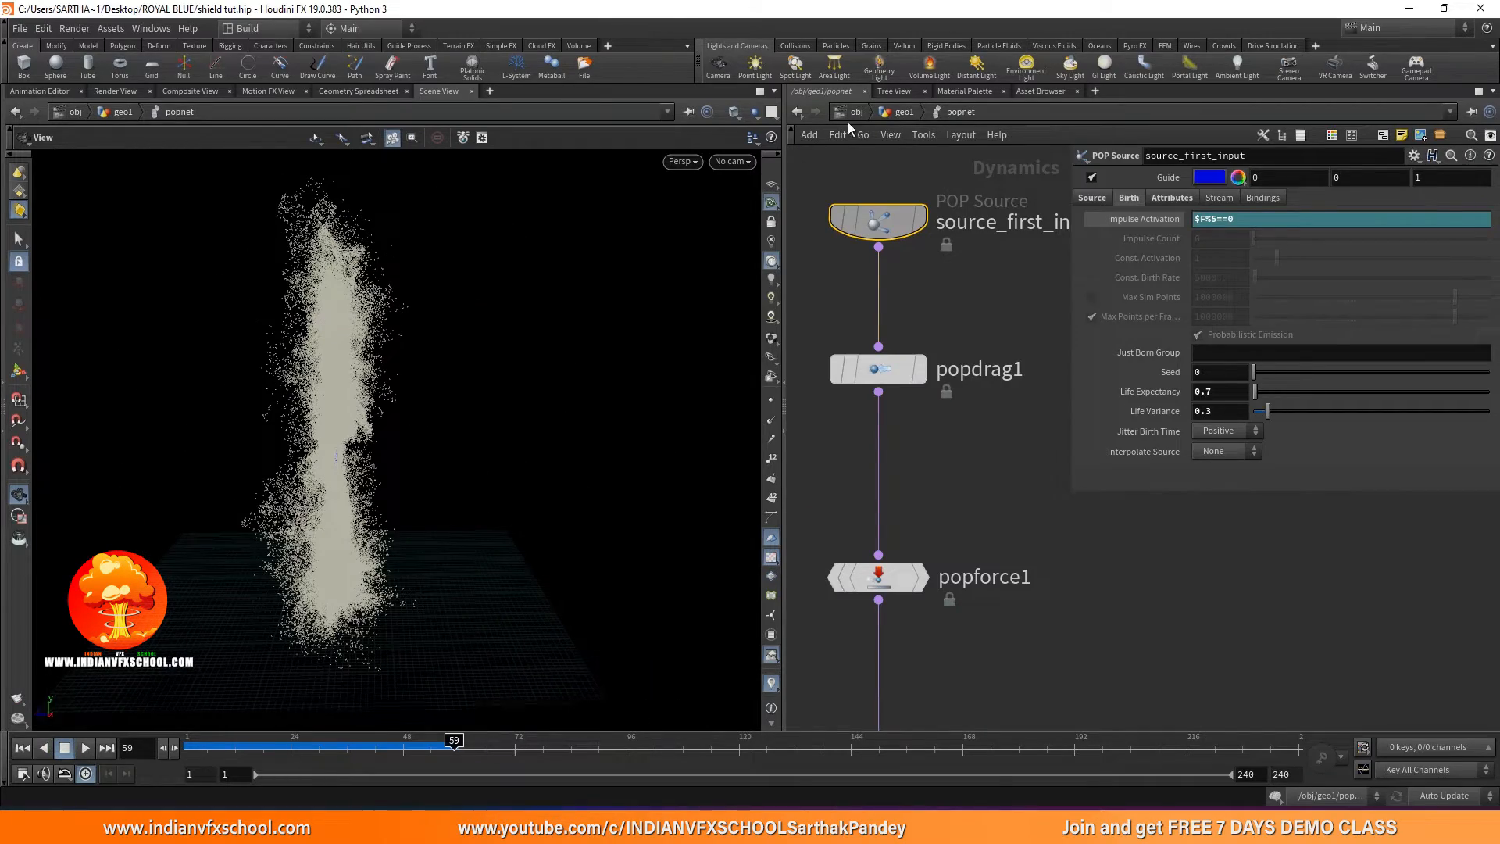
In geo1, add a Blast after popnet with group stream_source_first_input and Delete Non Selected enabled.
click(899, 112)
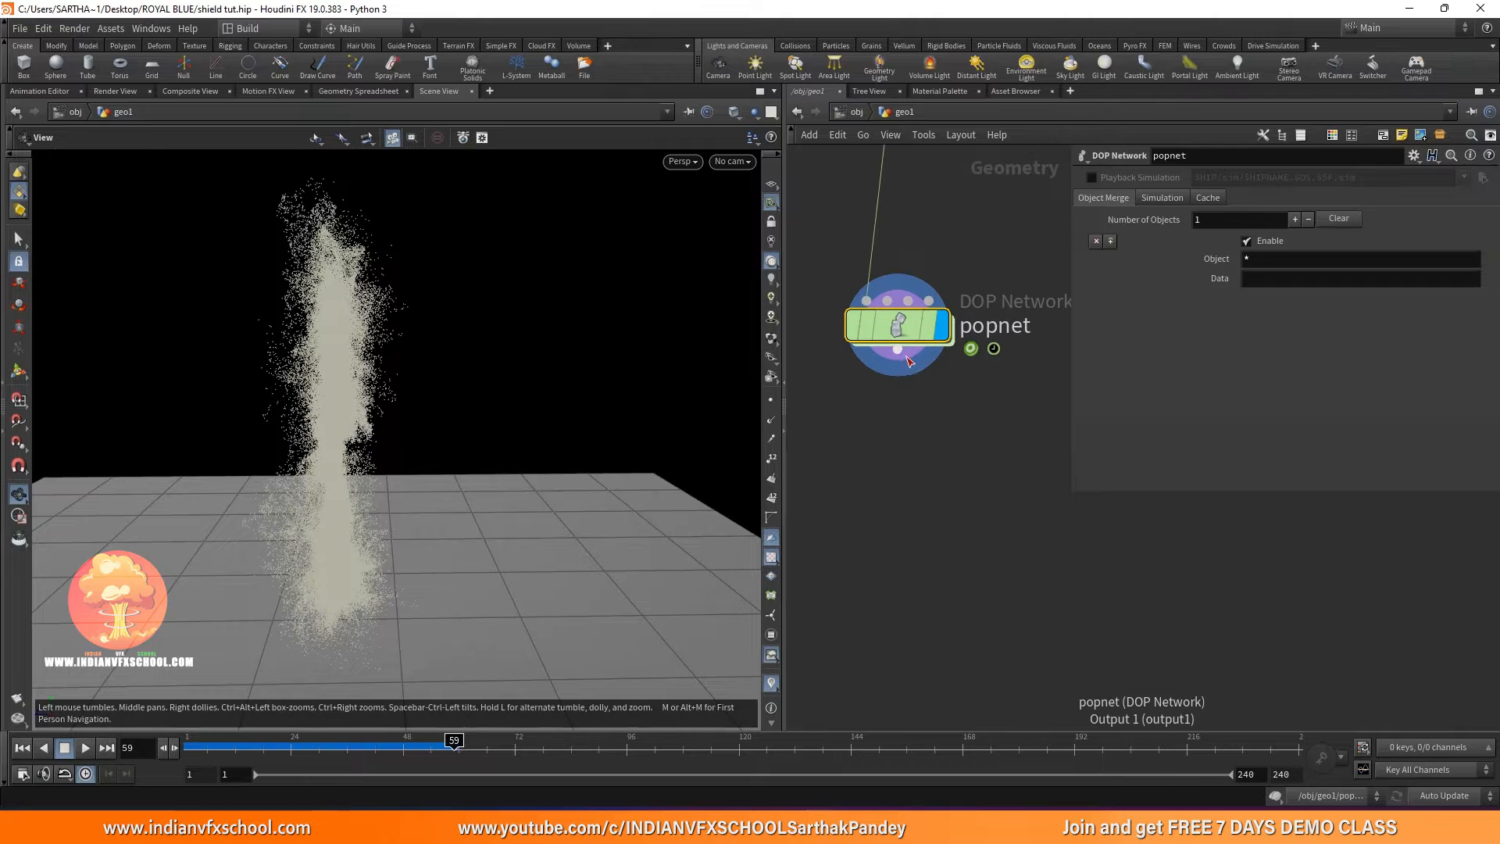
click(860, 486)
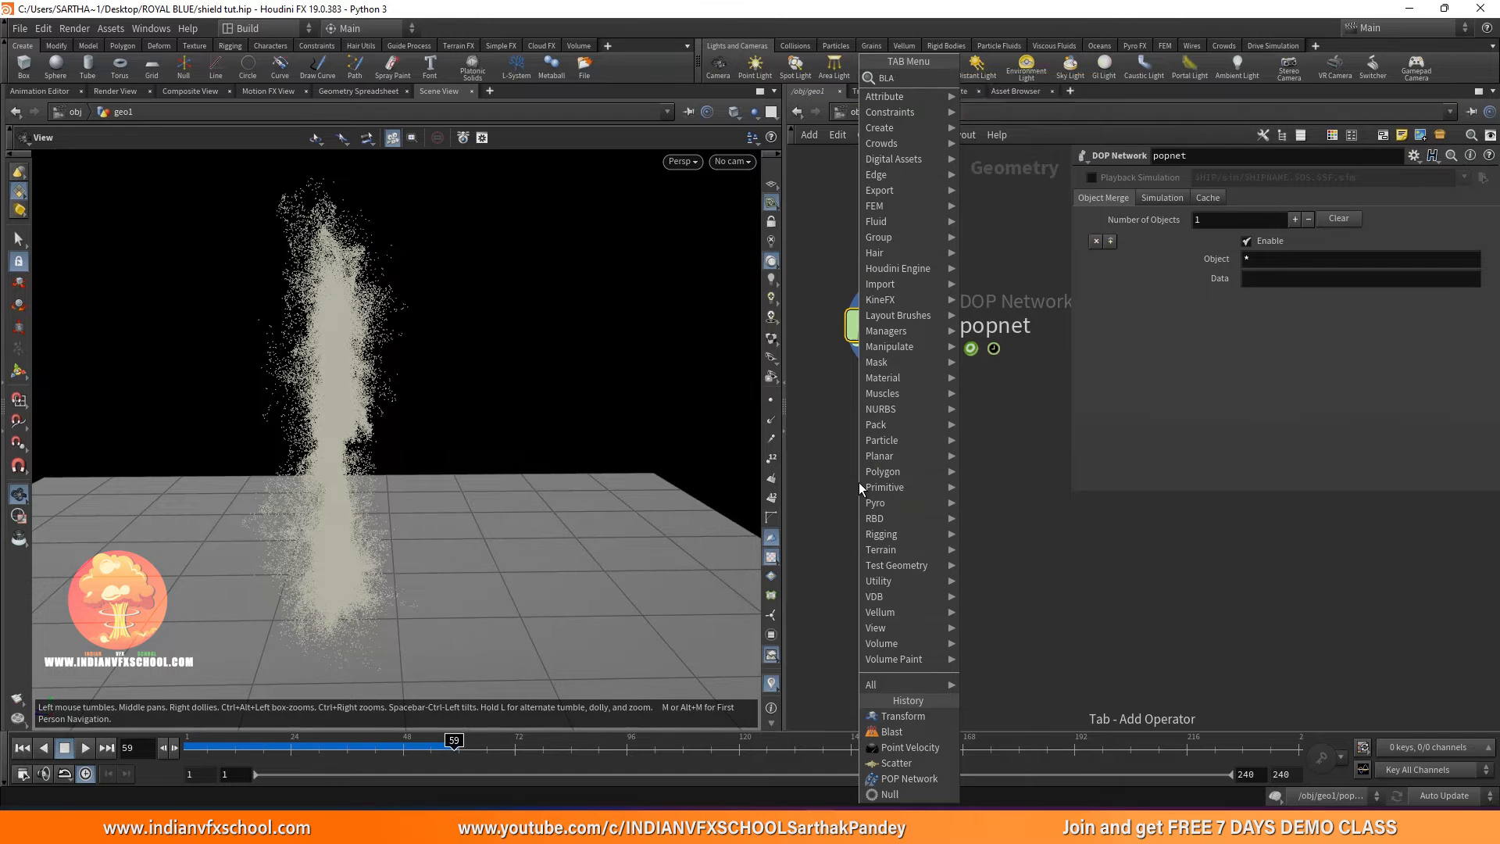
text(BLAST)
key(Return)
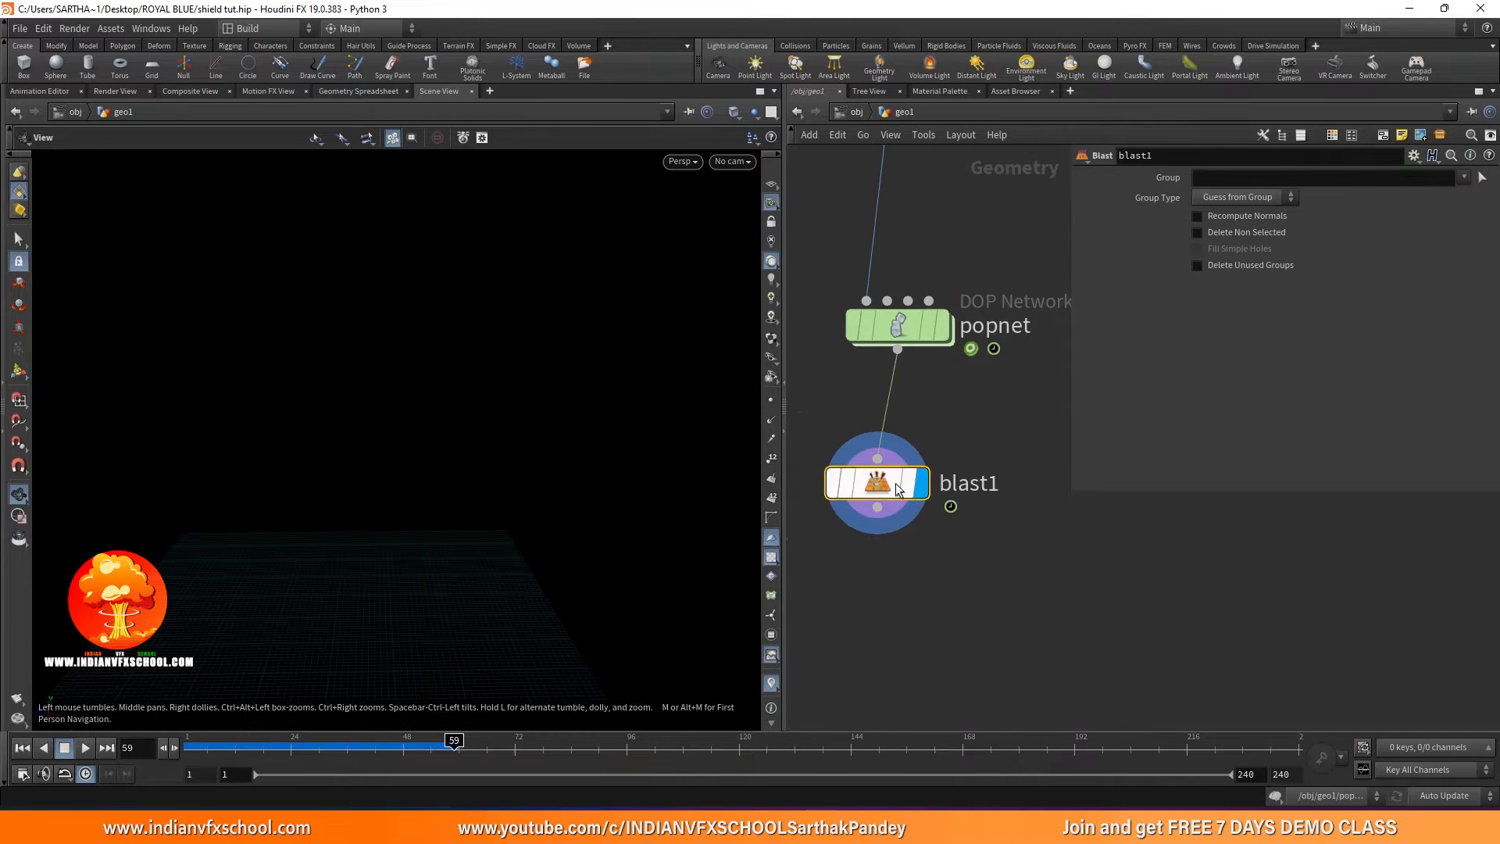
click(1443, 193)
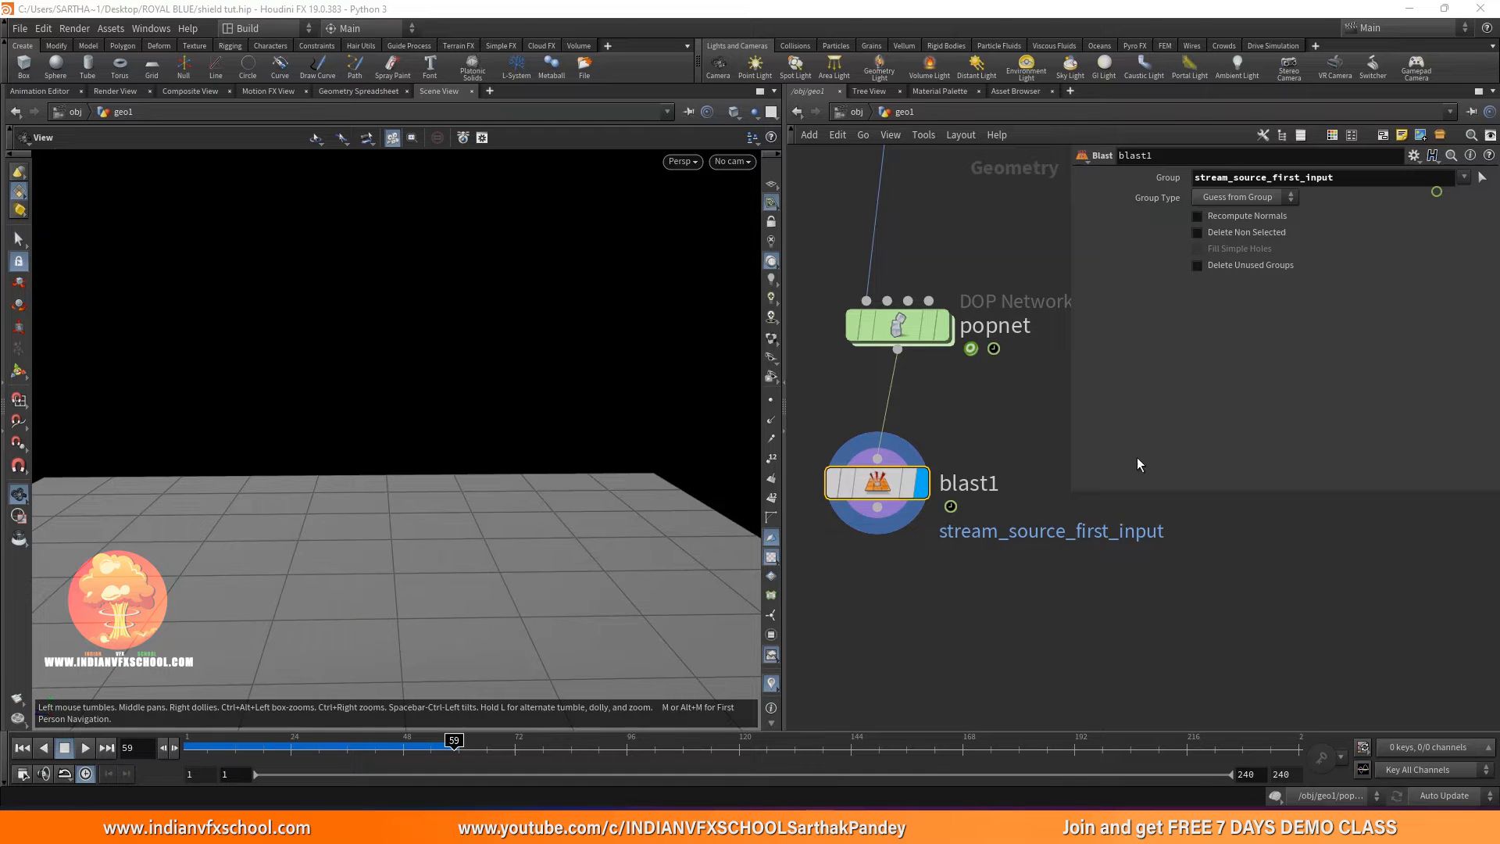
drag(872, 334, 892, 322)
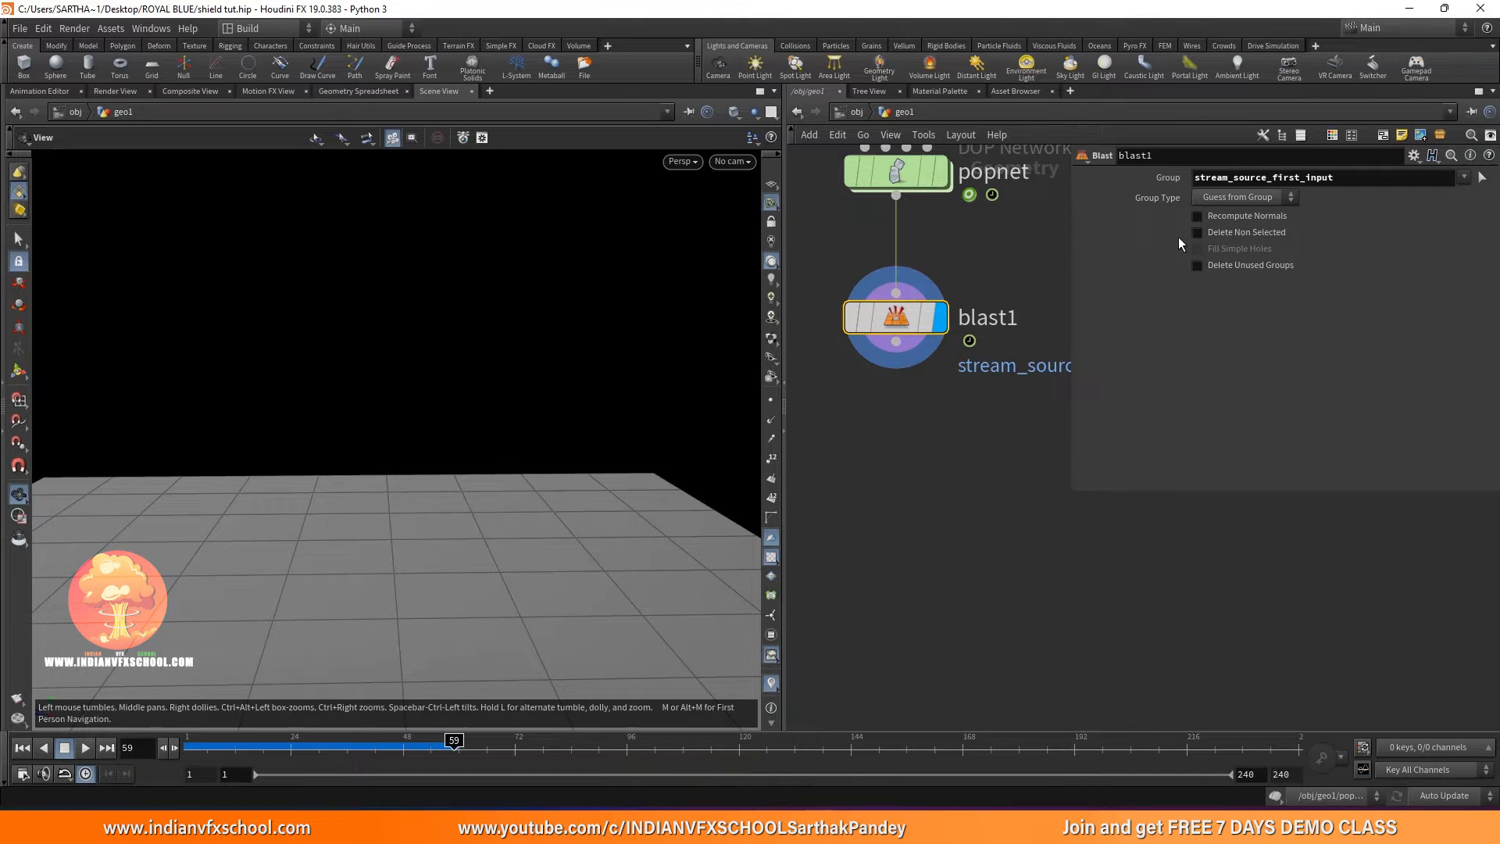
click(1235, 237)
drag(432, 458, 432, 460)
drag(198, 748, 360, 742)
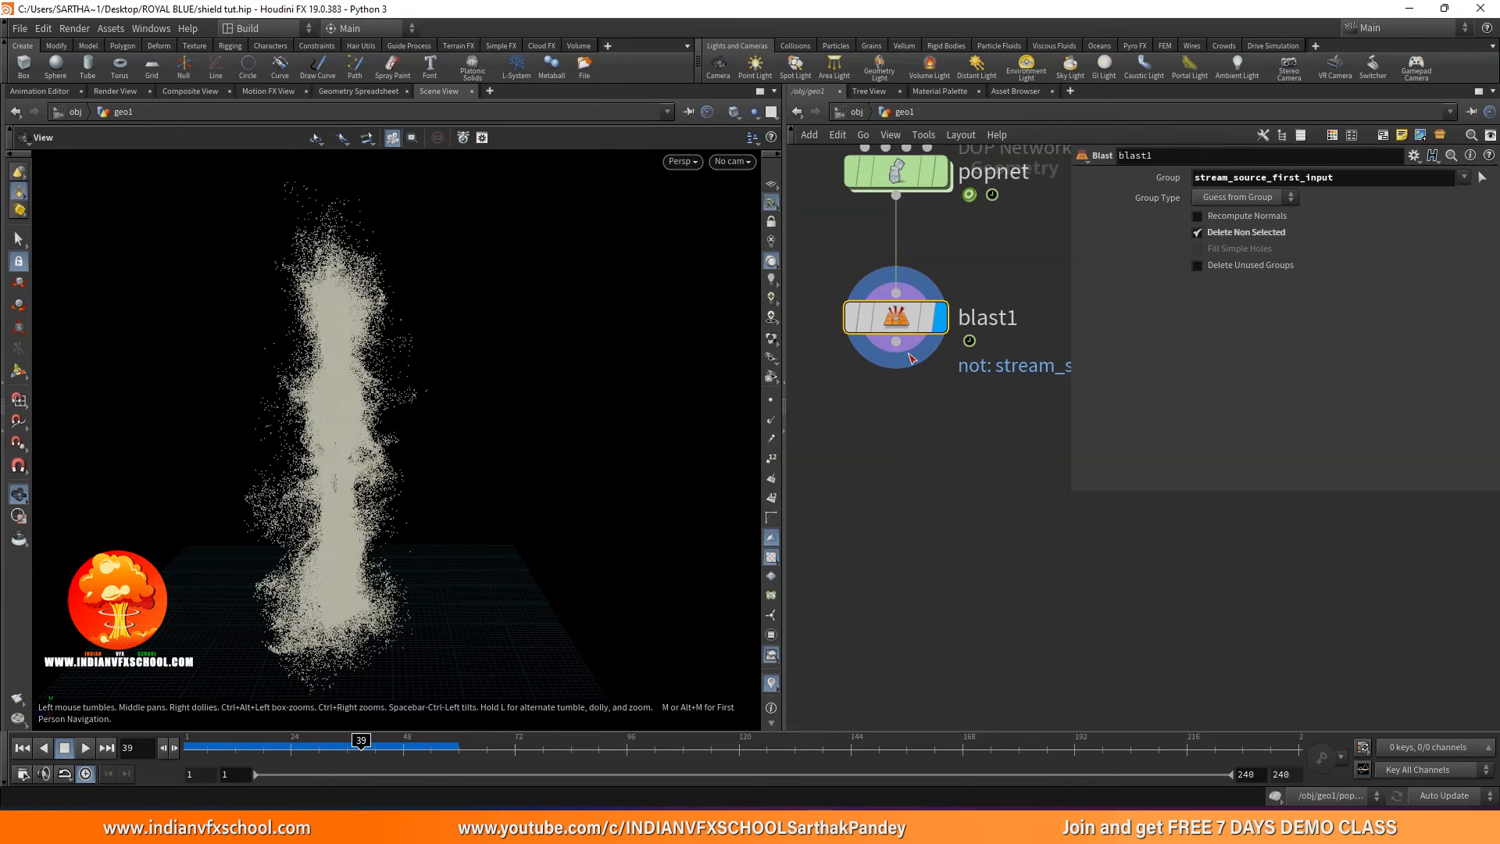
Add a Transform node after blast1 and set its Z scale to 0.2 to flatten the particles.
click(861, 472)
text(TRA)
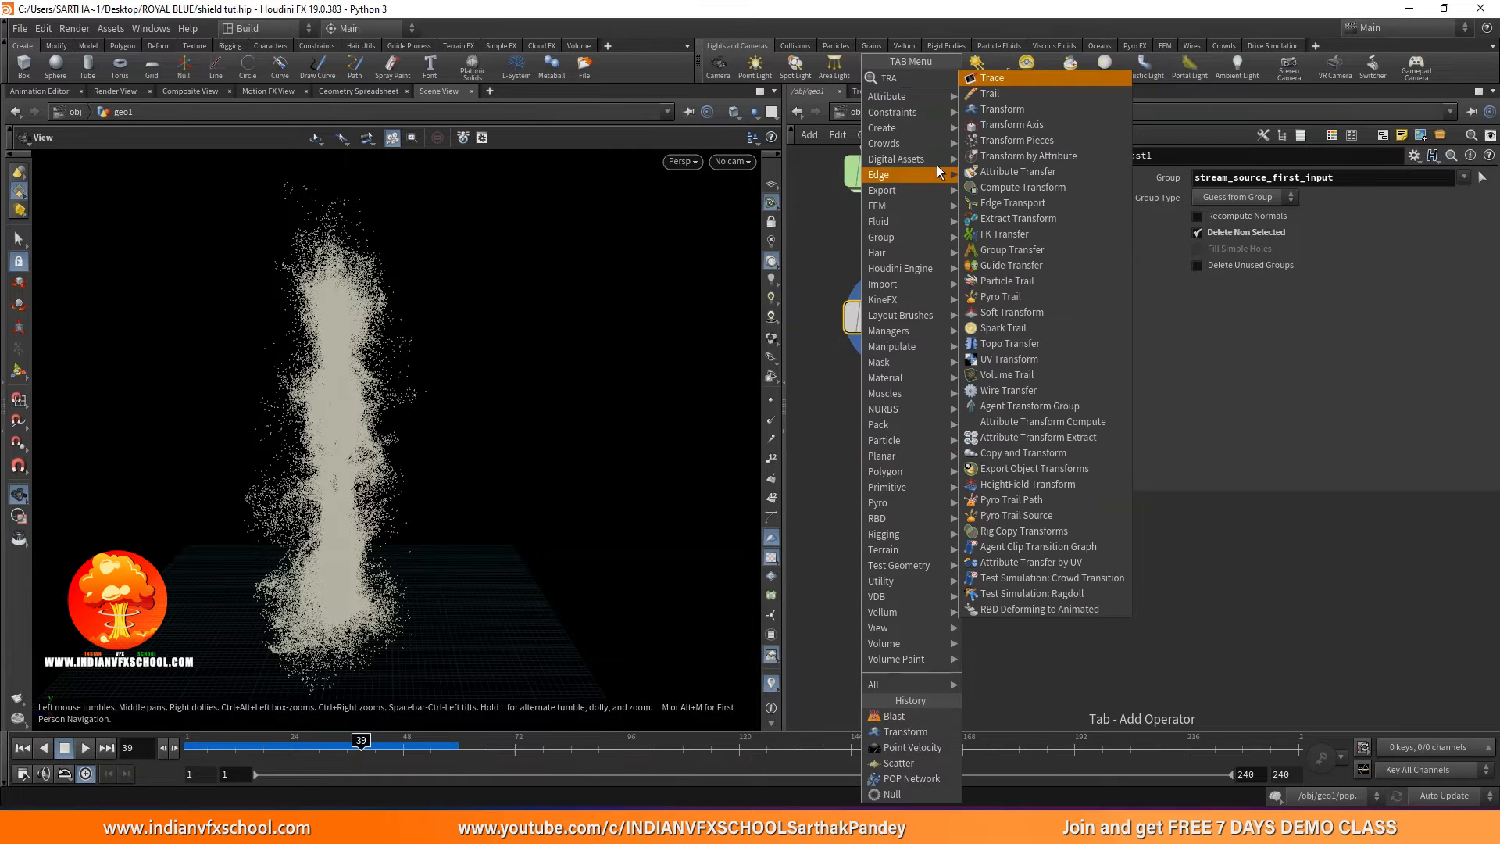
click(997, 111)
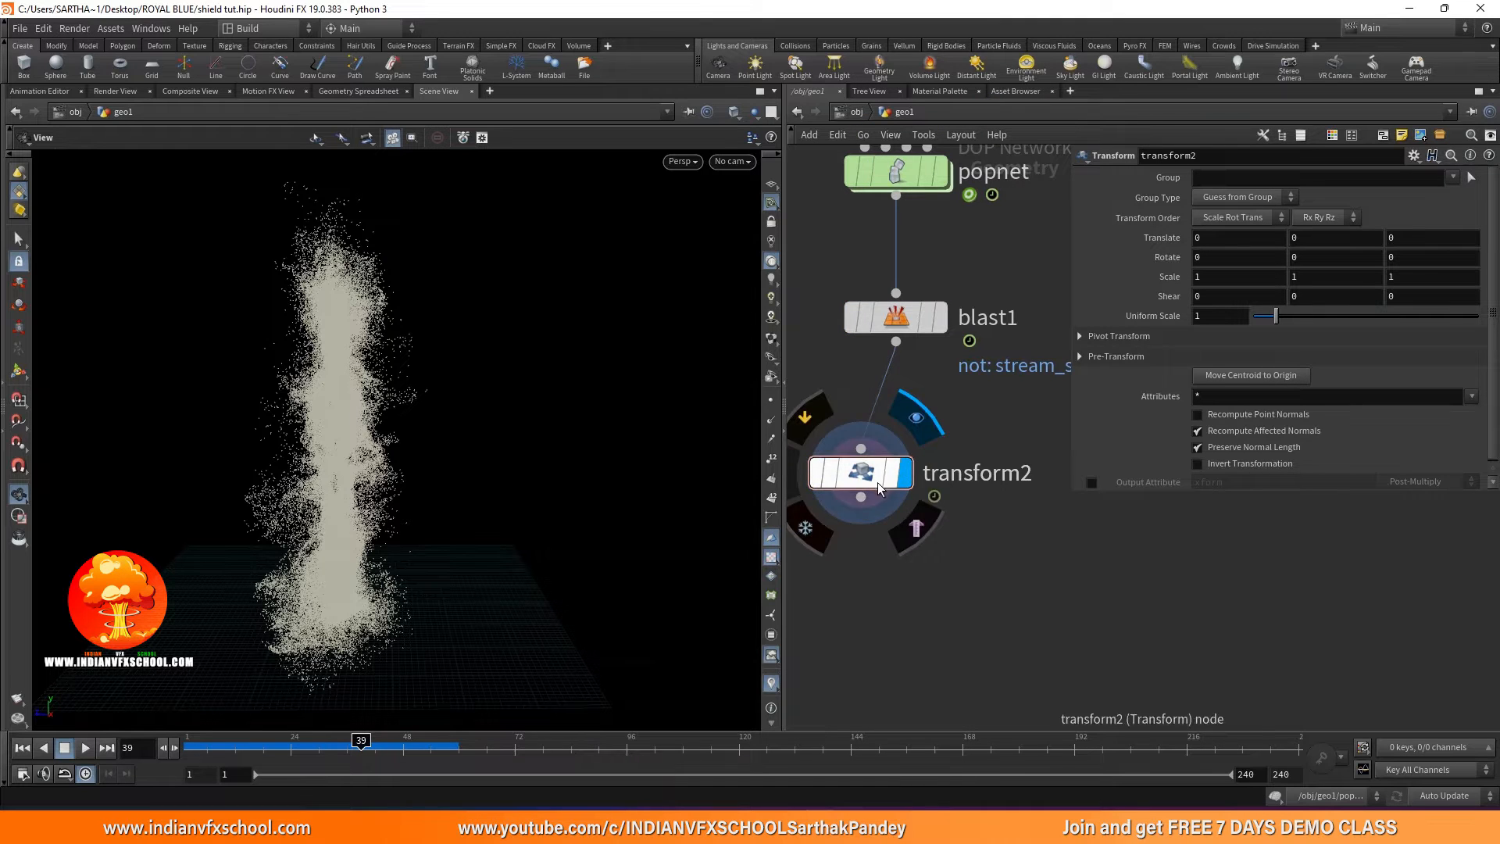
middle_drag(1403, 277, 1328, 319)
drag(334, 480, 499, 494)
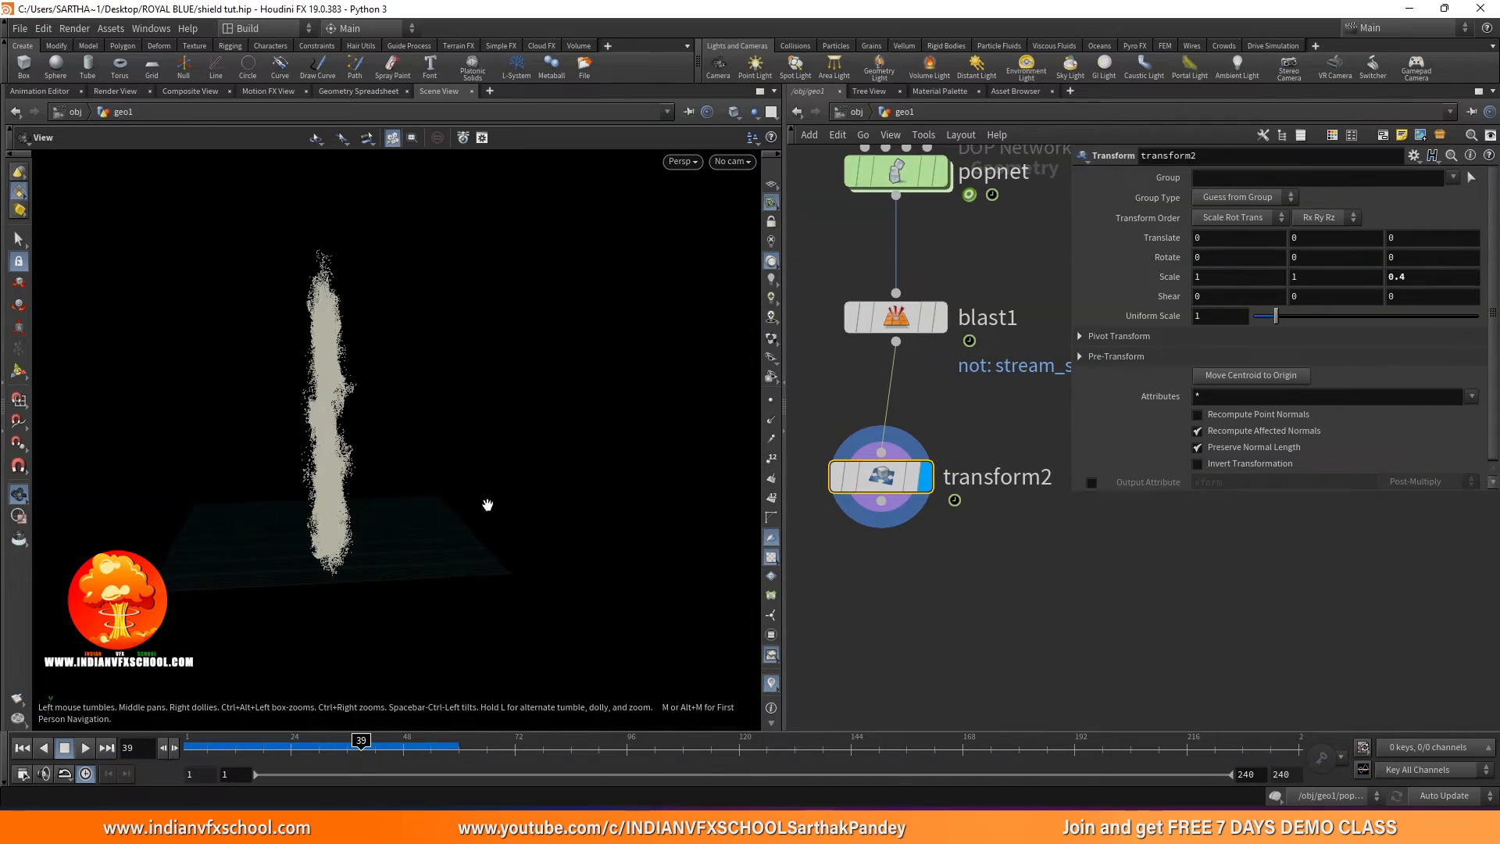
drag(455, 366, 378, 391)
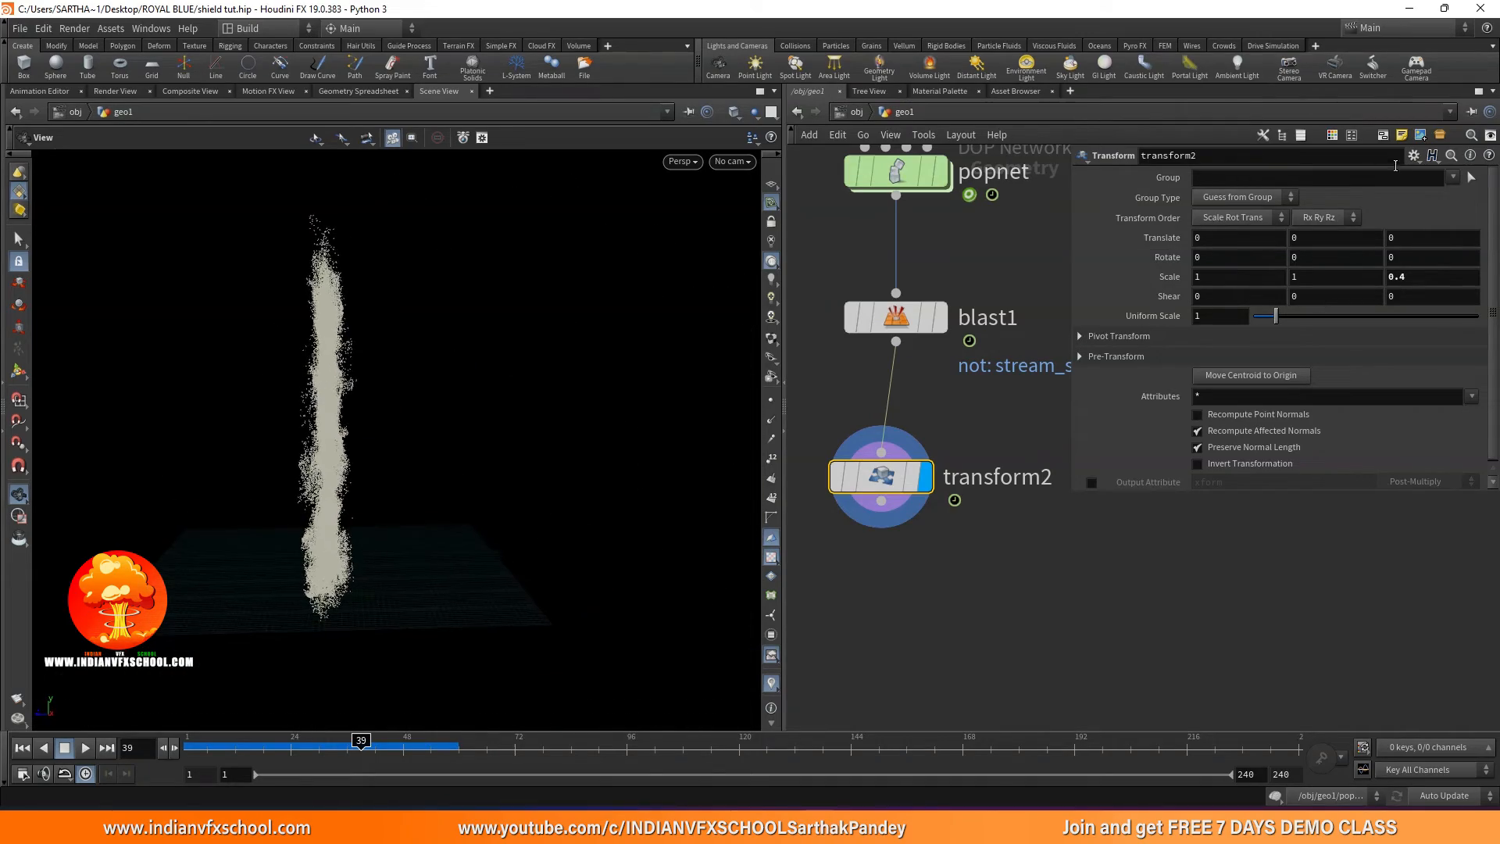
middle_drag(1418, 274, 1395, 274)
mouse_move(515, 395)
mouse_down()
mouse_move(334, 386)
mouse_move(526, 388)
mouse_up()
Switch to the shield folder in File Explorer, play the energy reference video in VLC and close it.
click(791, 828)
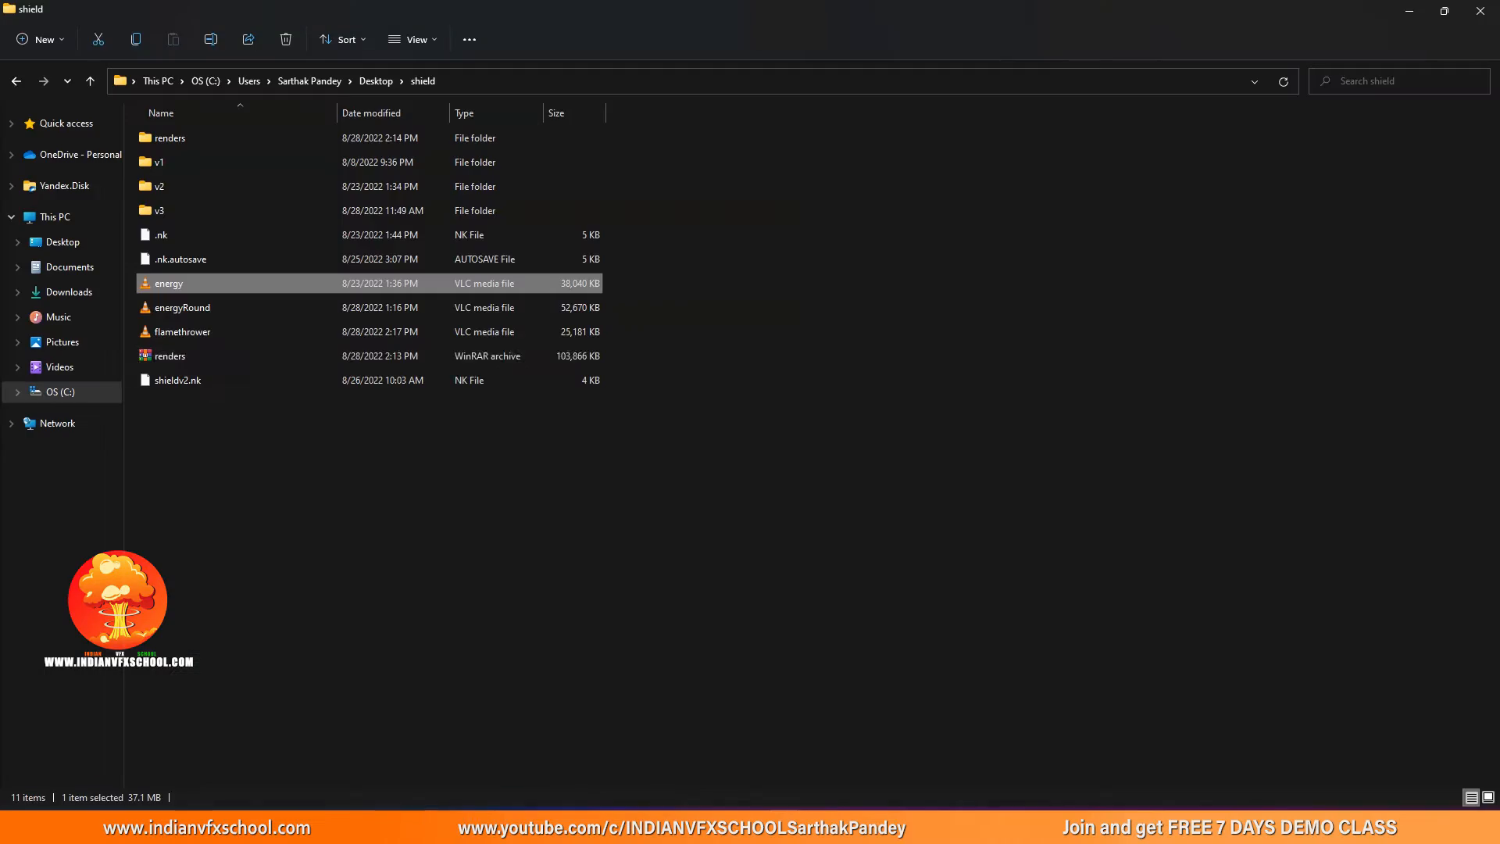
double_click(307, 280)
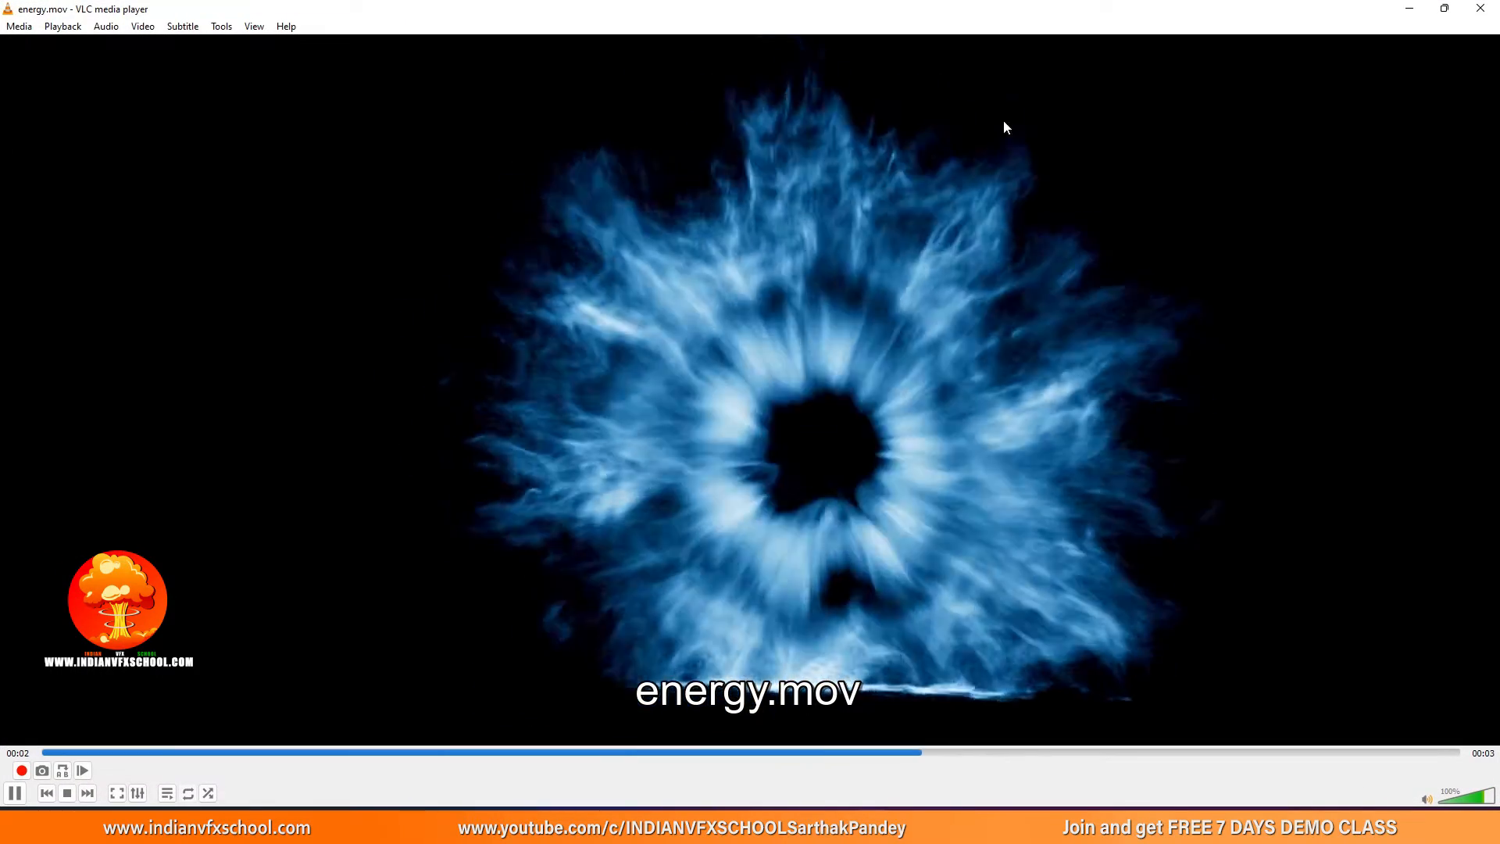
click(1481, 8)
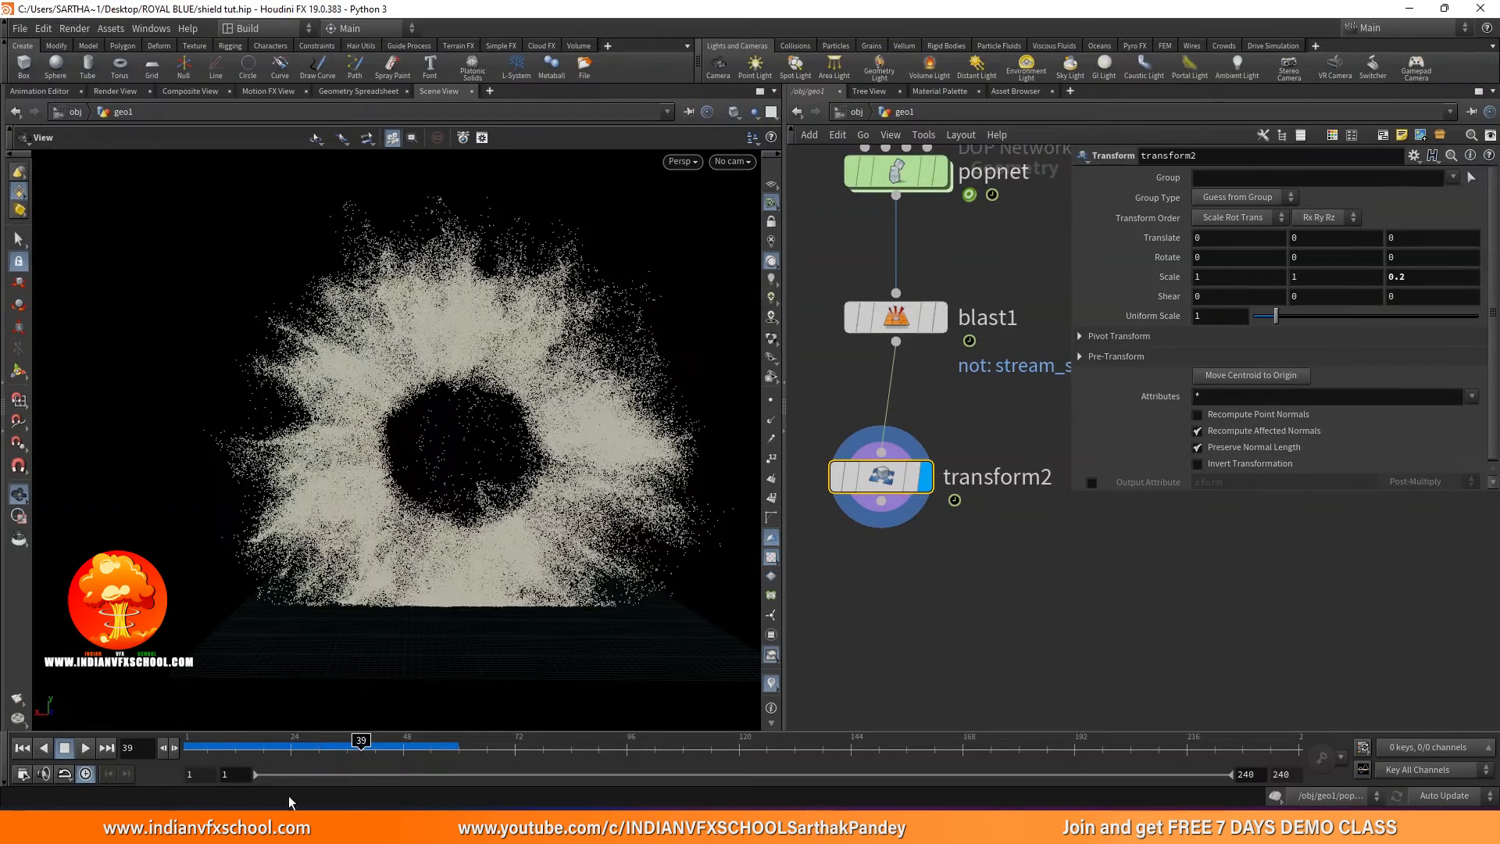
Scrub the flattened simulation up to frame 38 and examine popnet's Simulation settings.
drag(194, 751, 356, 754)
middle_drag(498, 547, 412, 559)
scroll(814, 437, down, 2)
middle_drag(854, 392, 872, 491)
scroll(903, 370, up, 4)
click(880, 349)
scroll(926, 398, down, 2)
scroll(926, 398, down, 2)
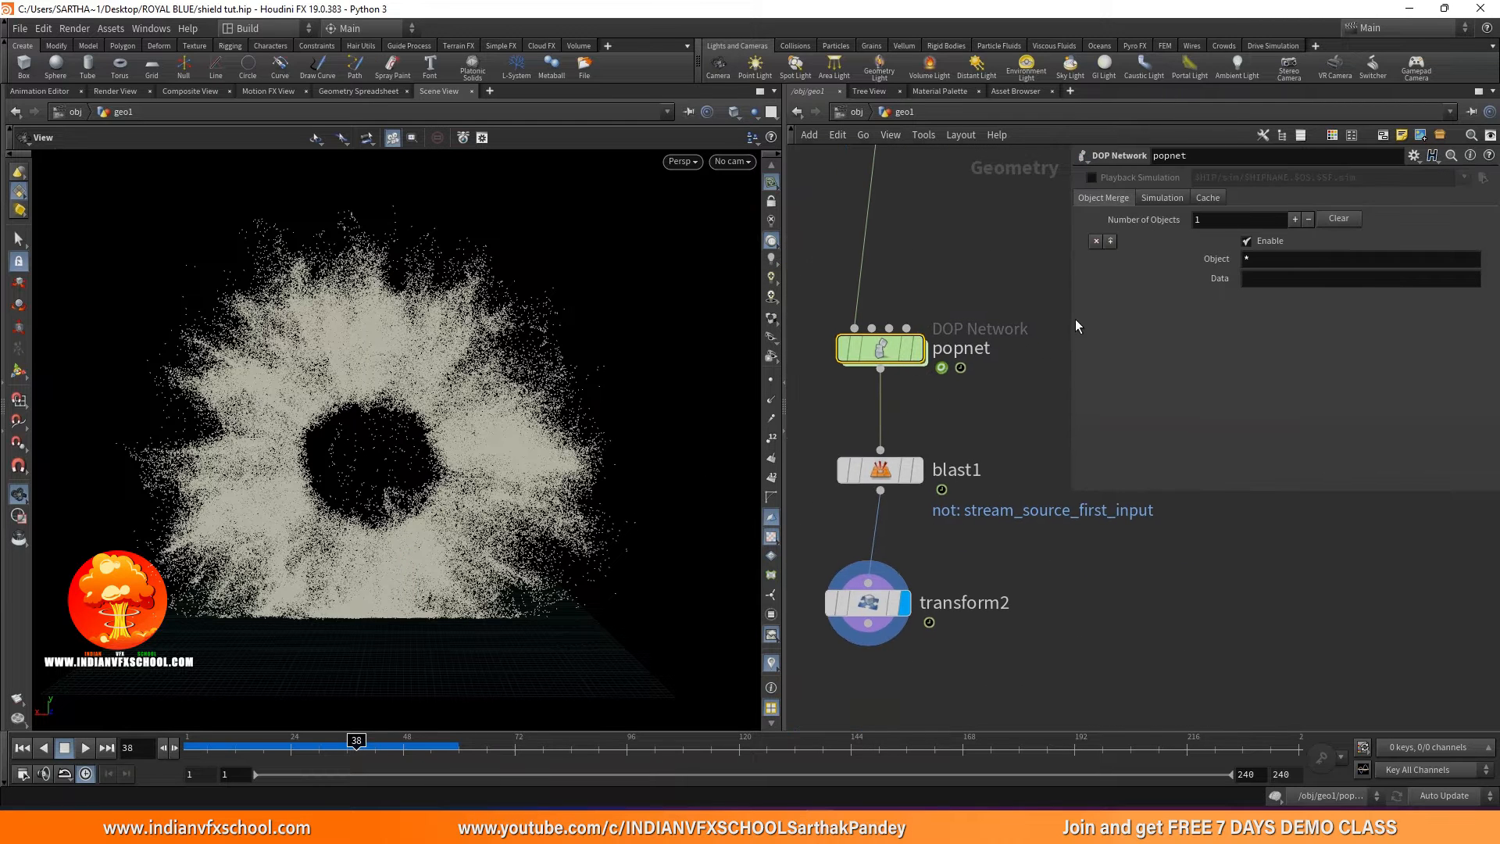
click(1162, 198)
scroll(883, 361, up, 3)
scroll(918, 344, down, 4)
scroll(955, 252, up, 3)
scroll(951, 242, down, 4)
Increase scatter1's Force Total Count for a denser emission and replay the simulation to about frame 24.
middle_drag(950, 233, 907, 528)
scroll(873, 363, up, 4)
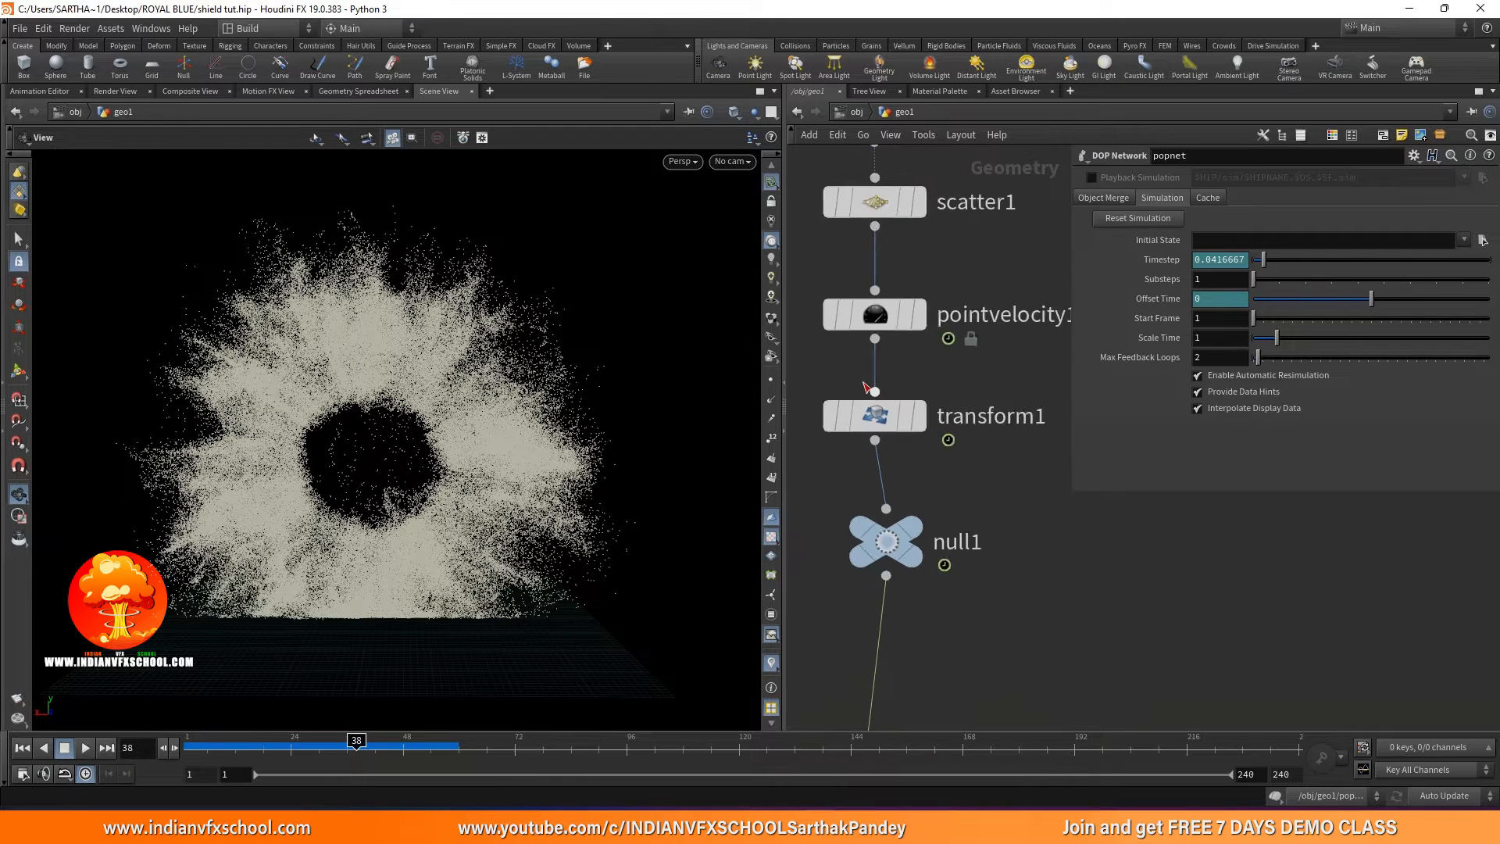
click(880, 170)
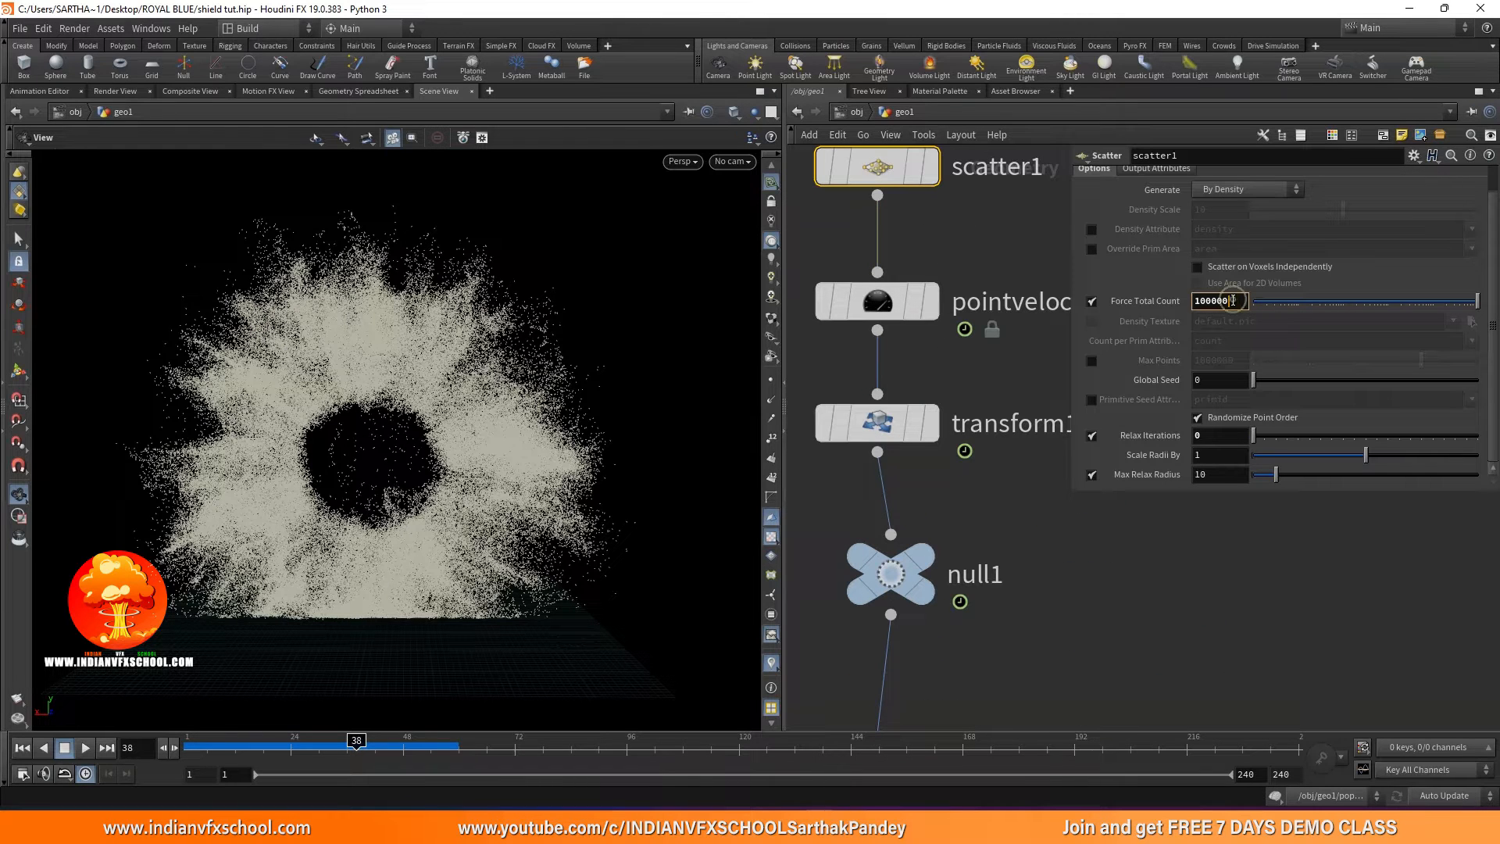
click(21, 748)
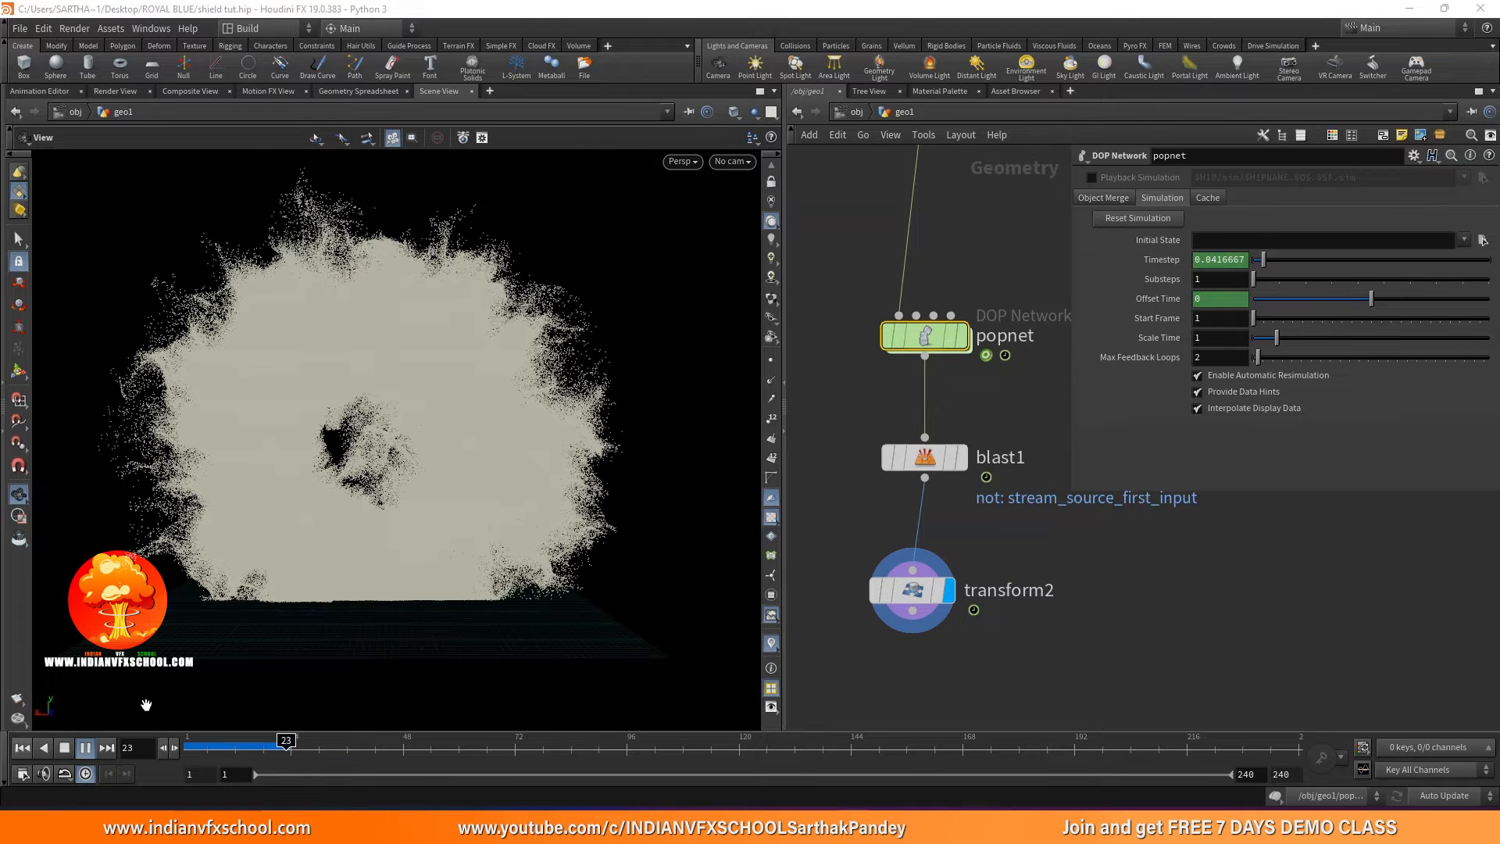
click(64, 747)
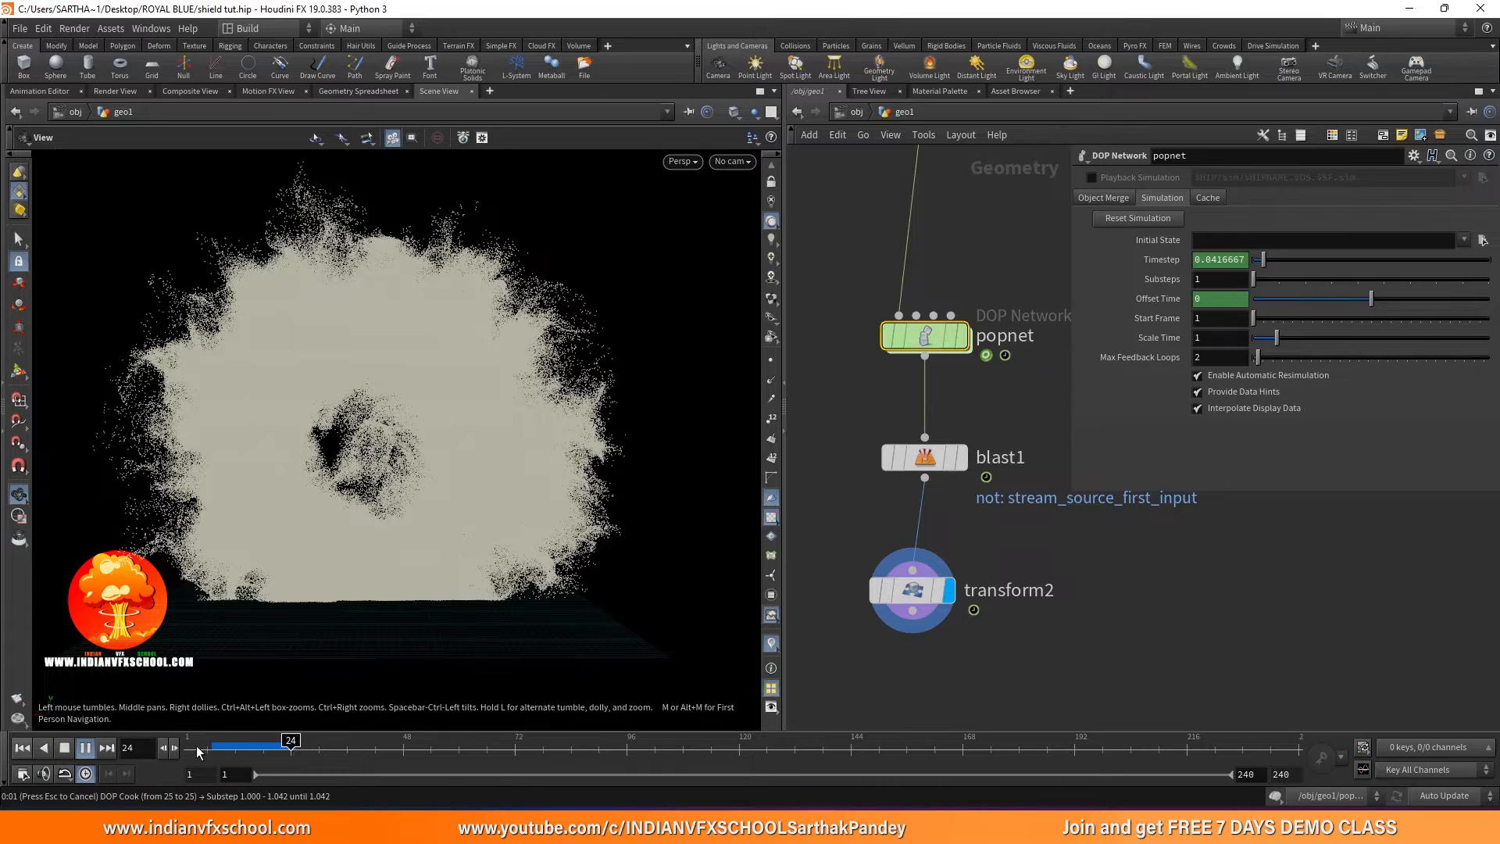
drag(246, 748, 288, 748)
drag(469, 454, 401, 387)
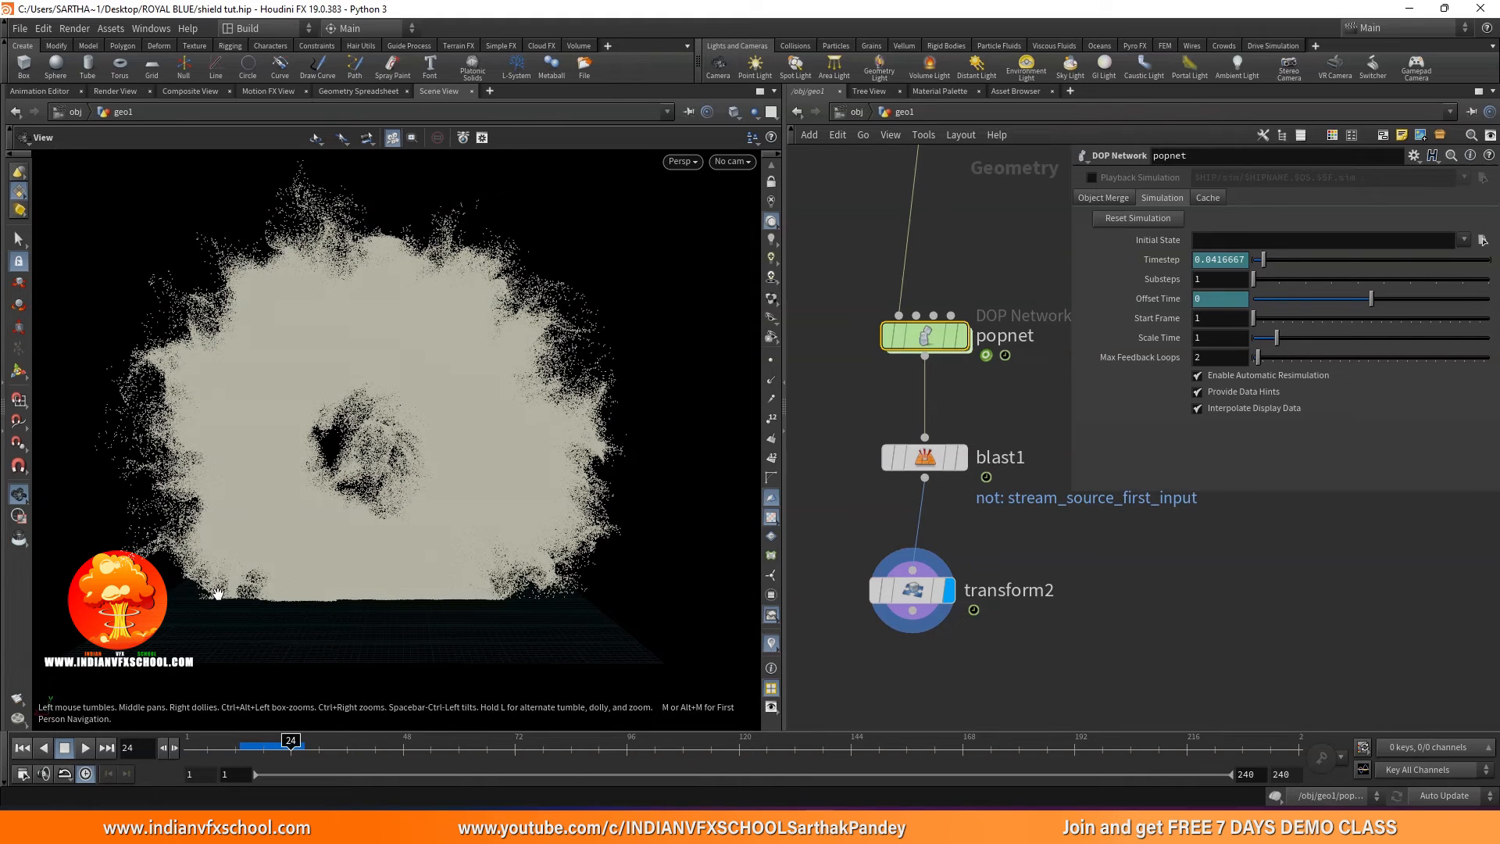
Rewind to frame 1, set source_first_input's Impulse Activation inside popnet to $F%15==0, and return to geo1.
click(21, 749)
double_click(926, 344)
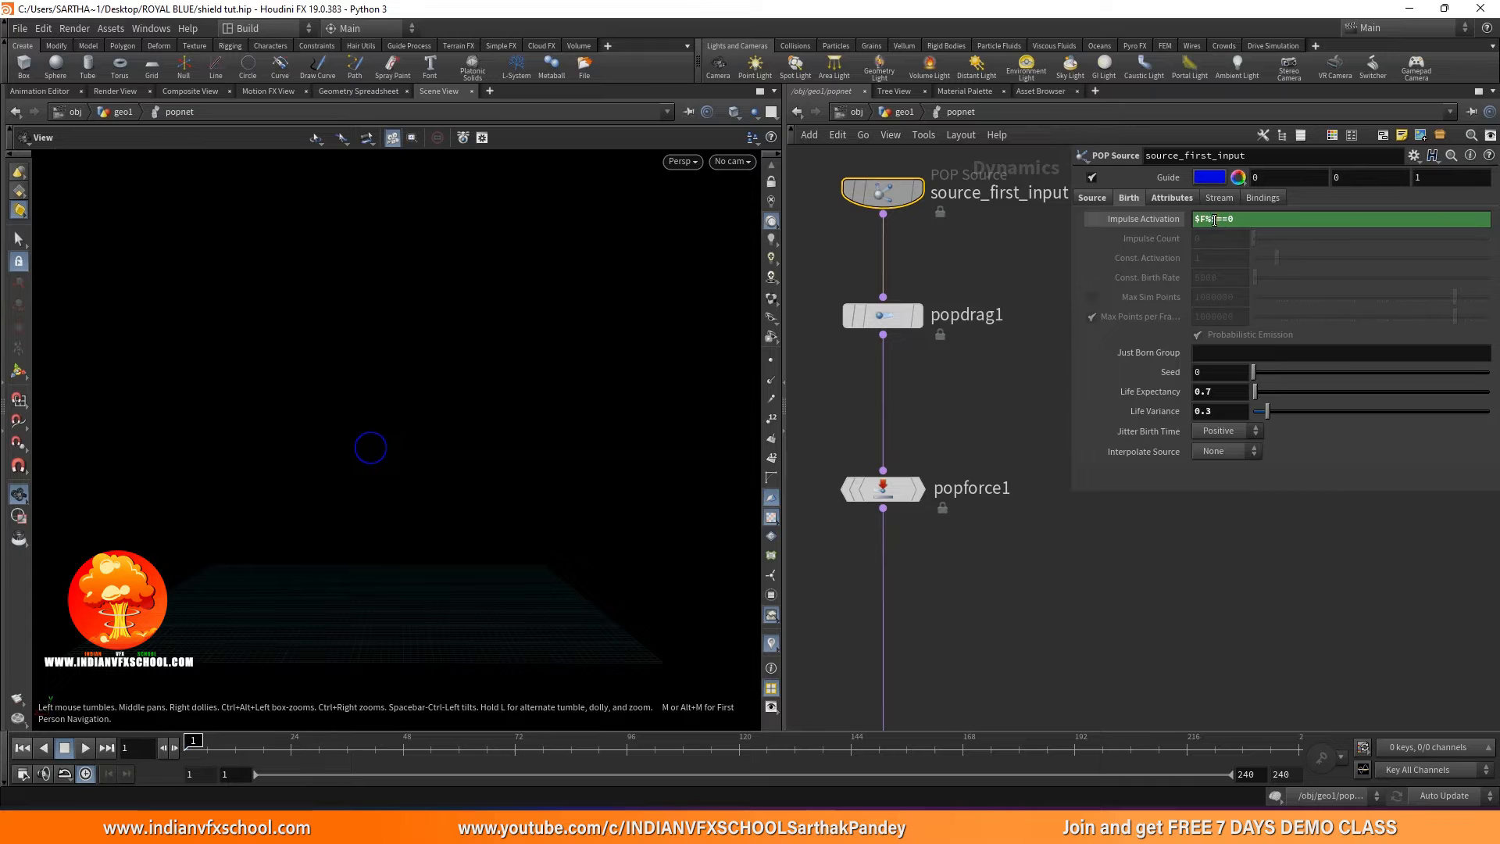
text(15)
key(Return)
click(904, 113)
Play the simulation with the sparser emission and scrub it to frame 31.
click(85, 747)
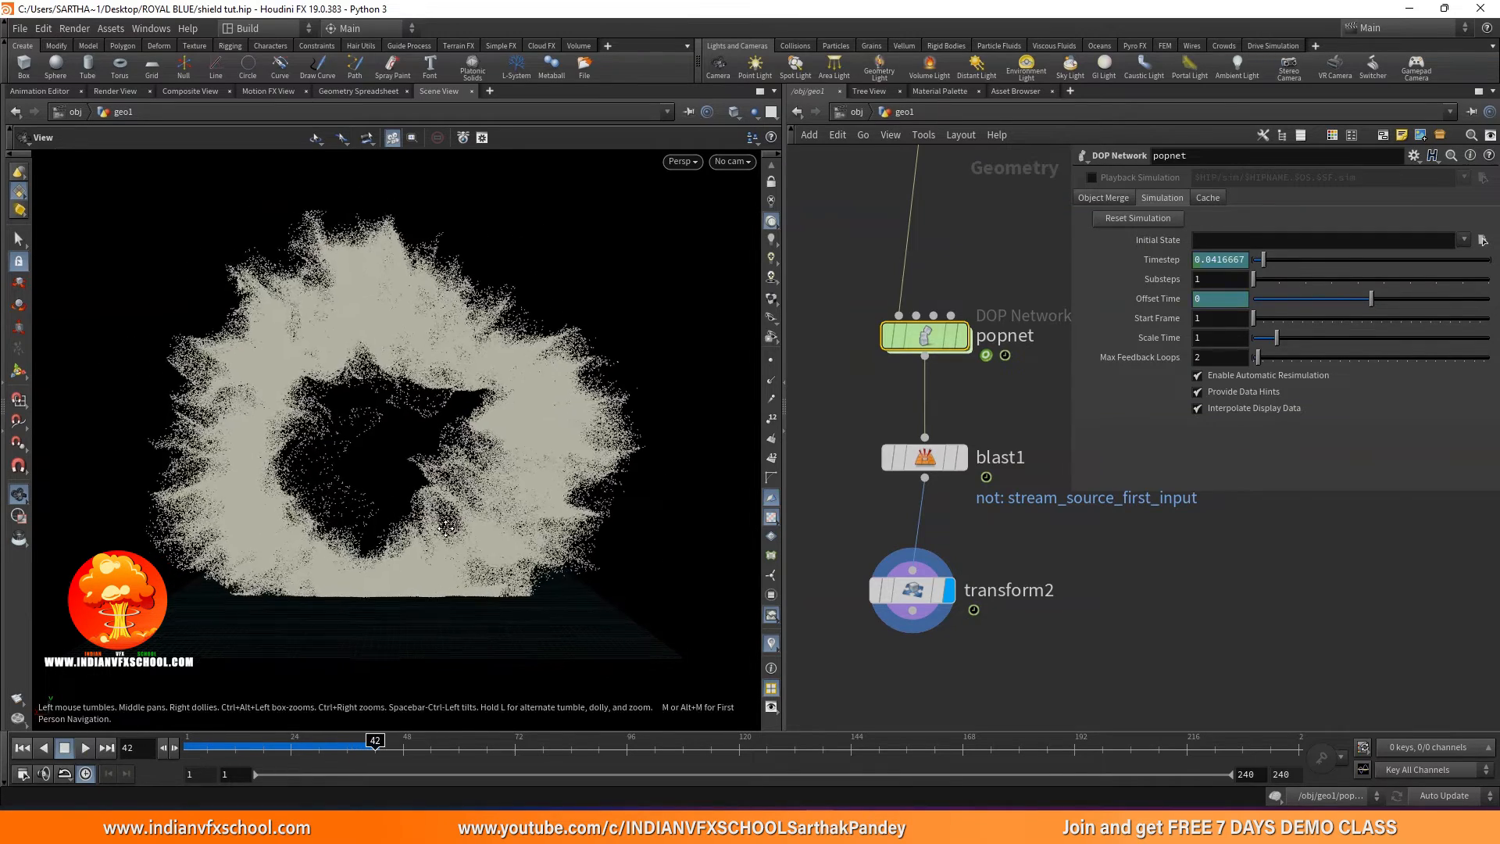
click(277, 740)
drag(277, 740, 322, 742)
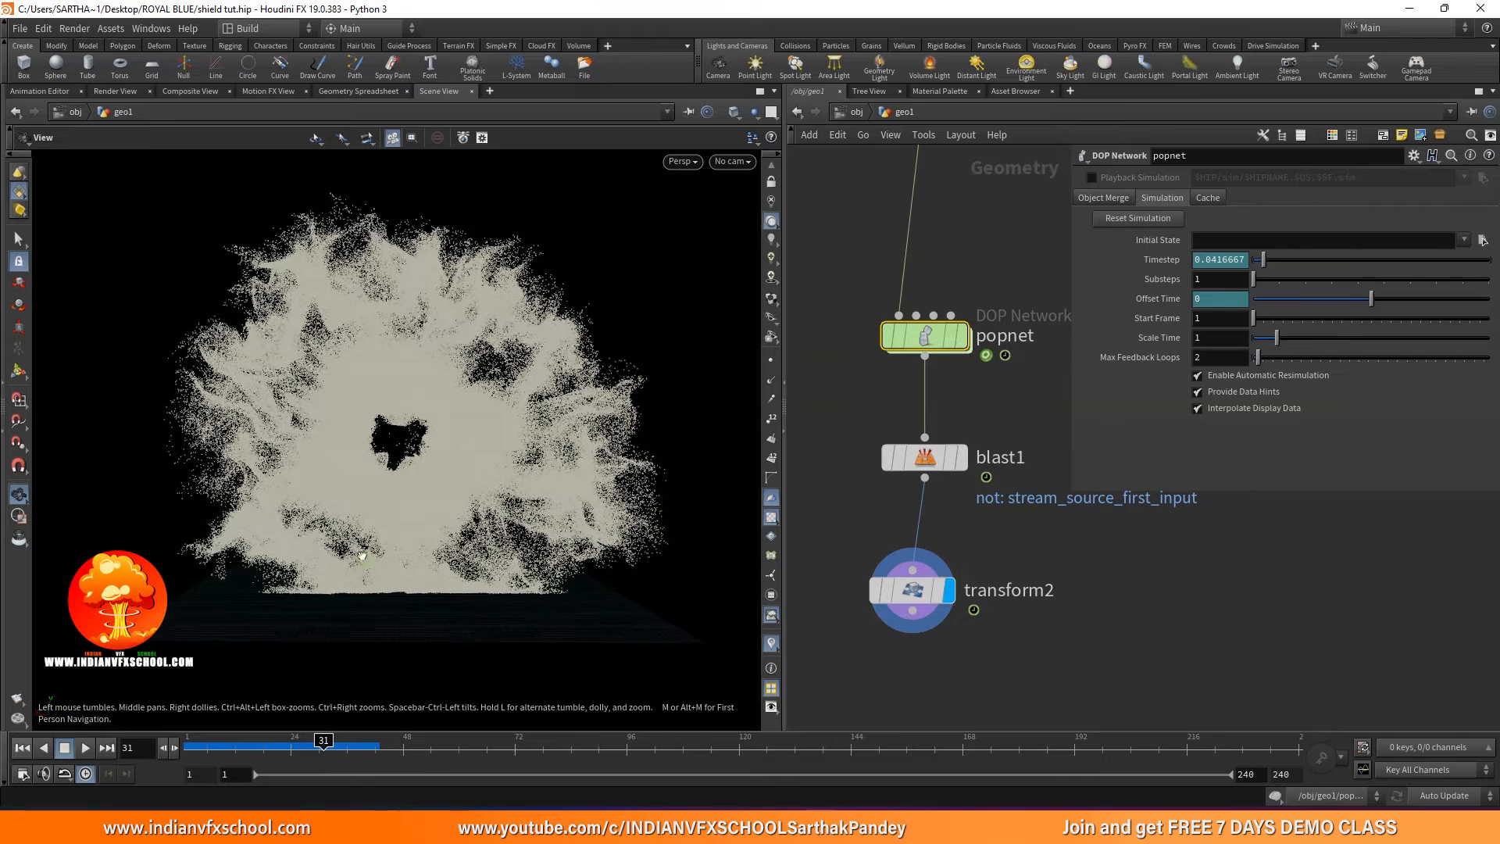
Go up to the object level and start a mantra_ipr render of frame 31 using Scene View 1 as the camera.
scroll(914, 500, down, 4)
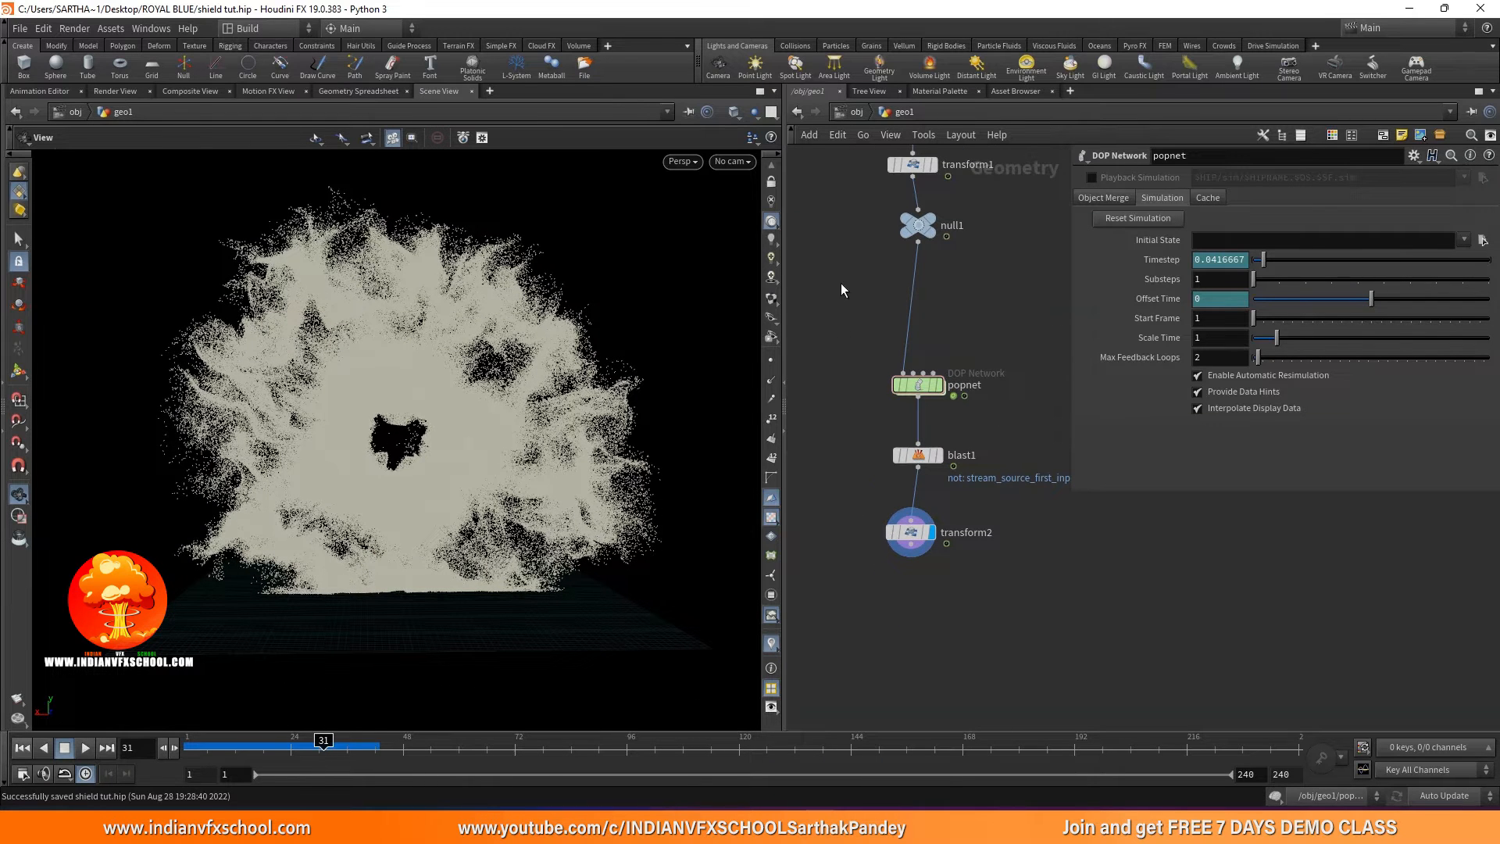
key(u)
click(945, 428)
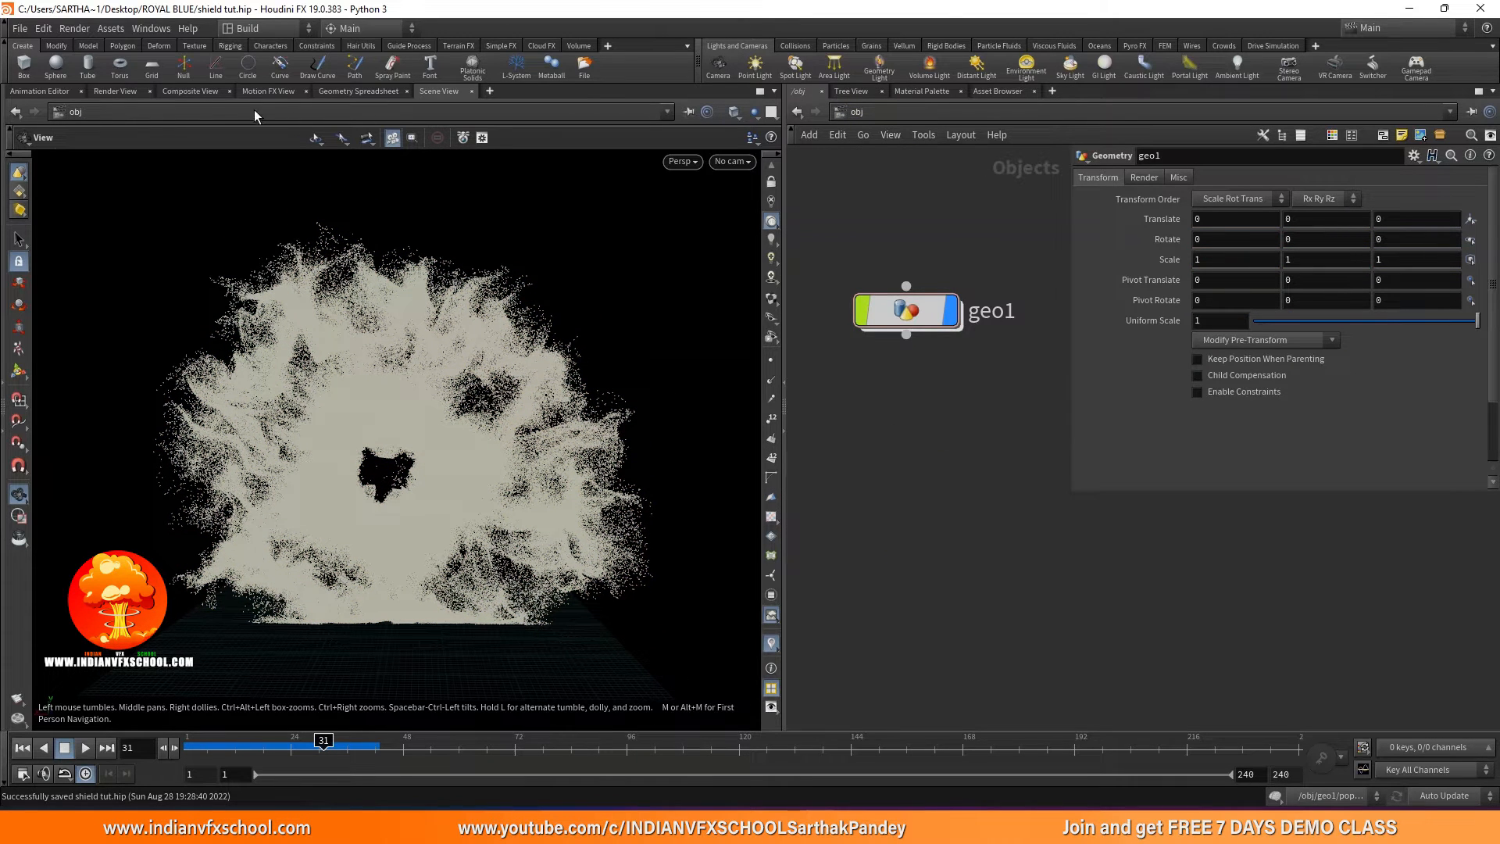
drag(413, 91, 412, 90)
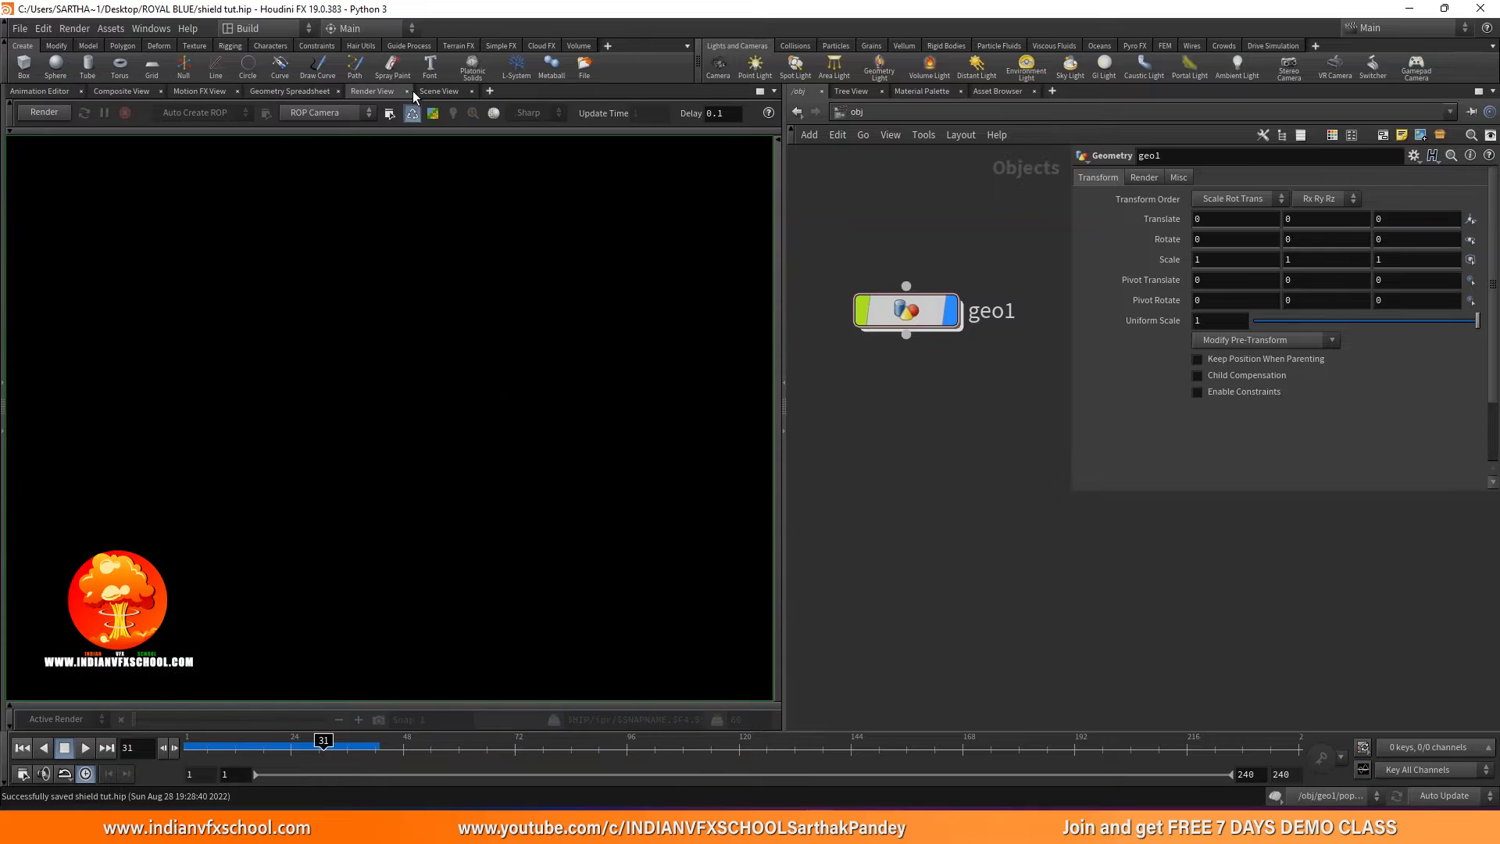
click(320, 110)
click(321, 153)
click(44, 113)
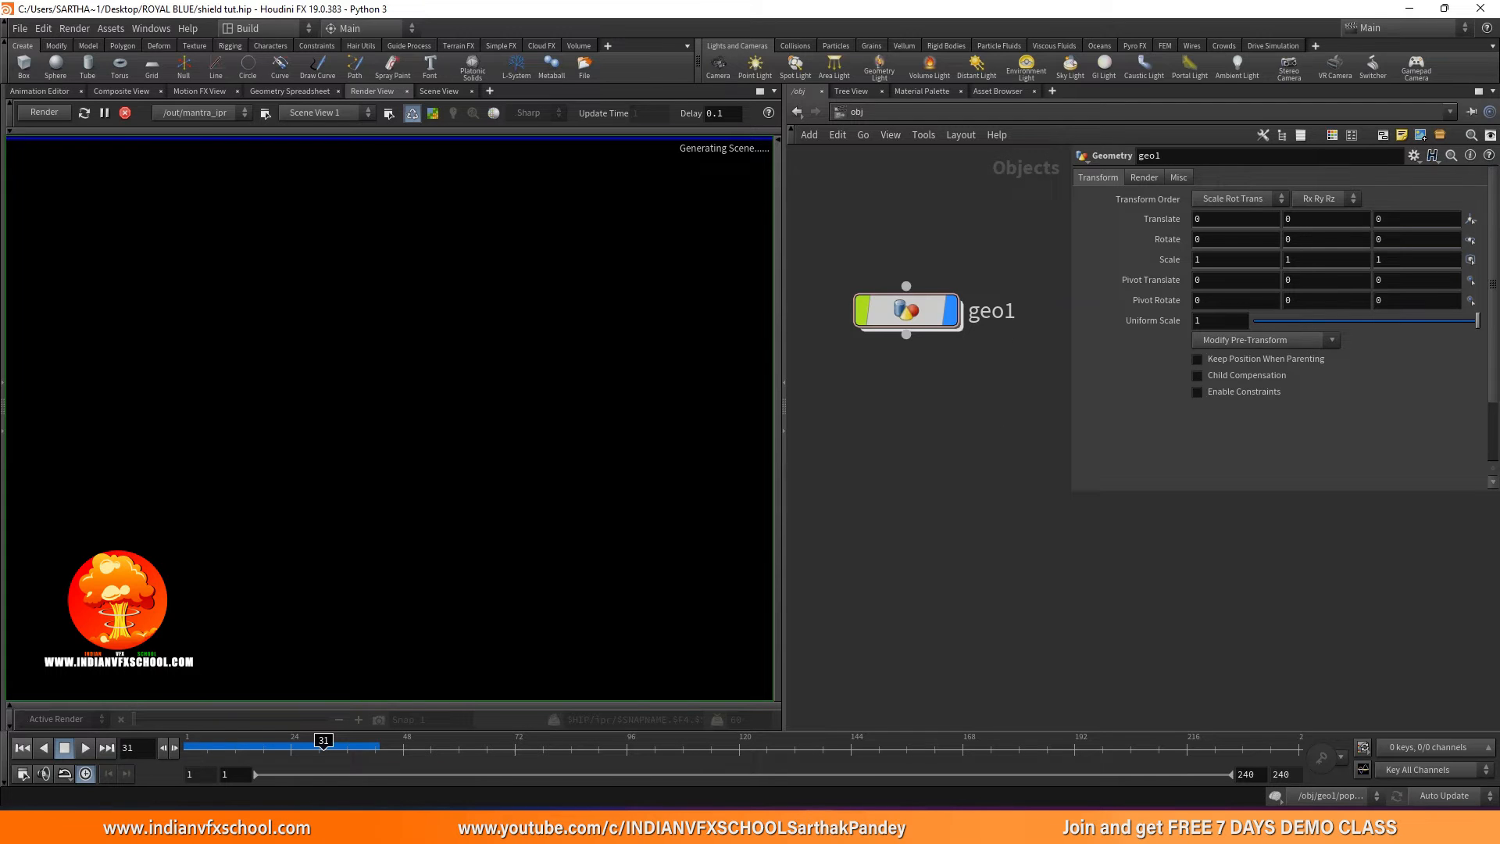
Set the Point Scale in geo1's geometry render settings to 0.1.
scroll(413, 435, up, 3)
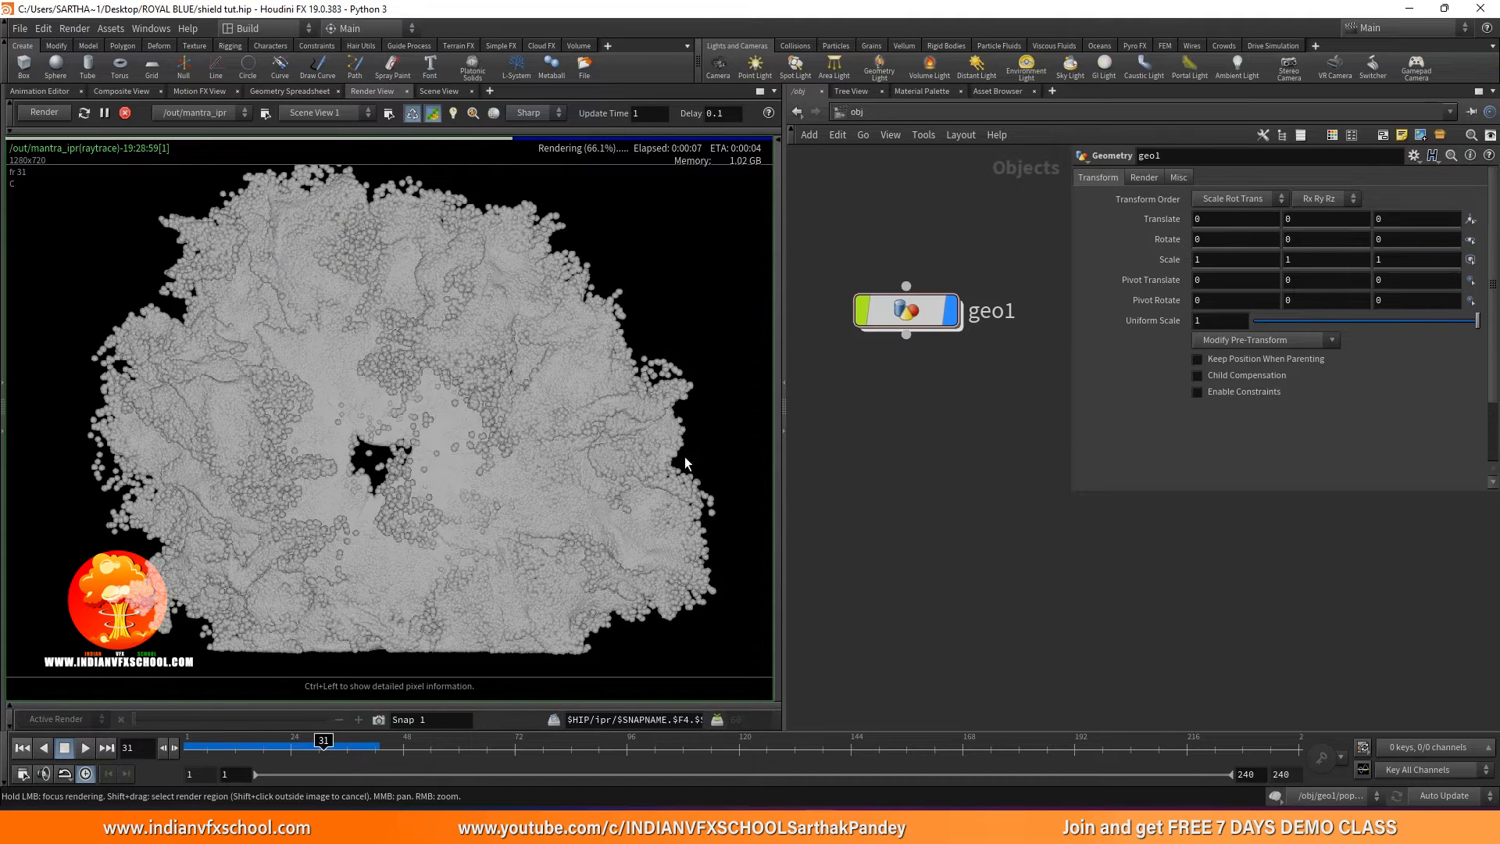
scroll(948, 387, up, 2)
click(873, 289)
scroll(111, 400, up, 8)
scroll(115, 369, down, 10)
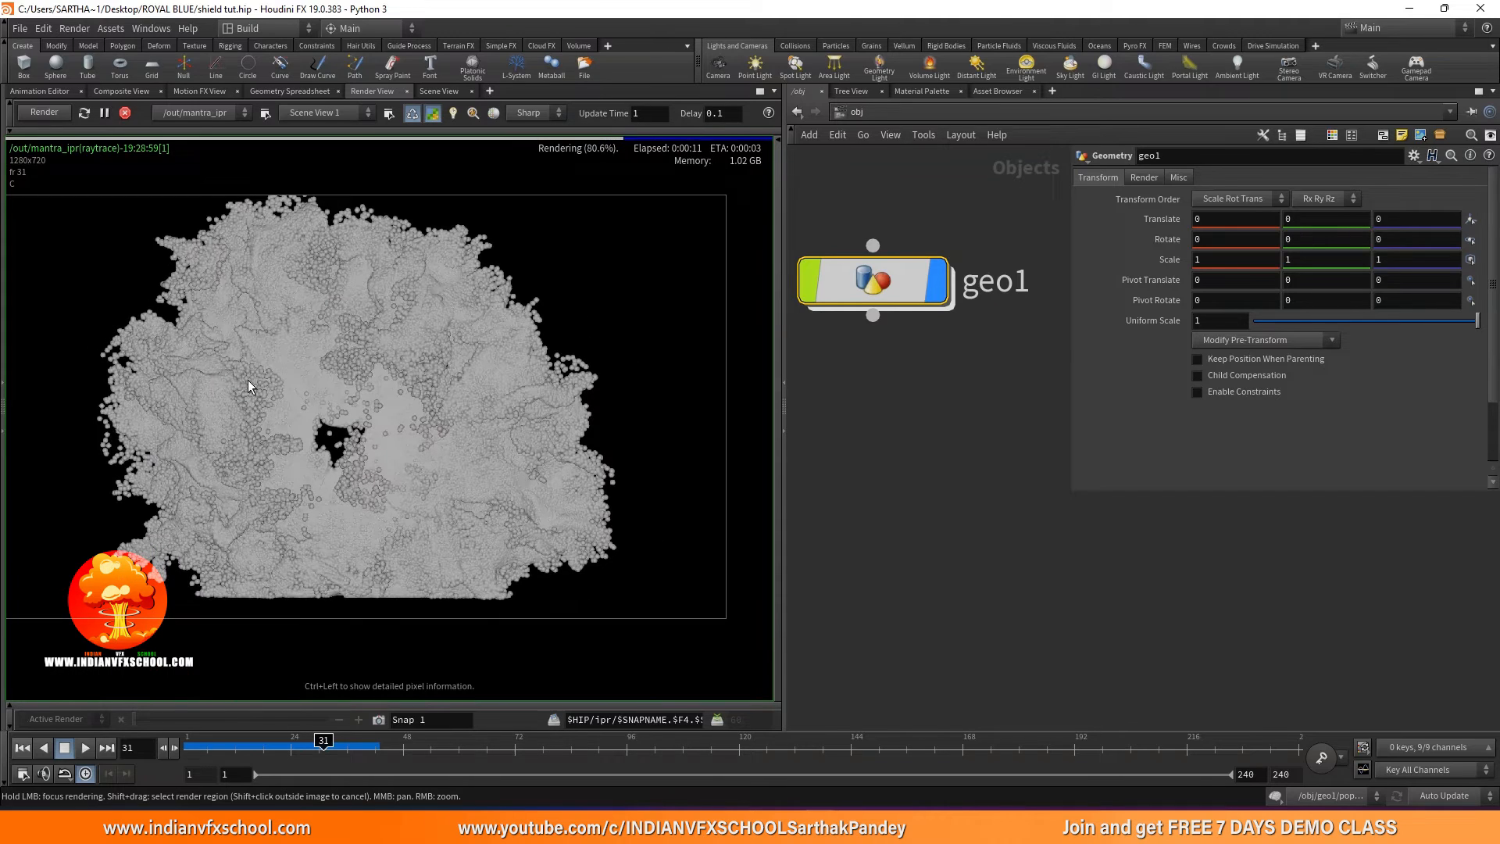
middle_drag(418, 457, 451, 435)
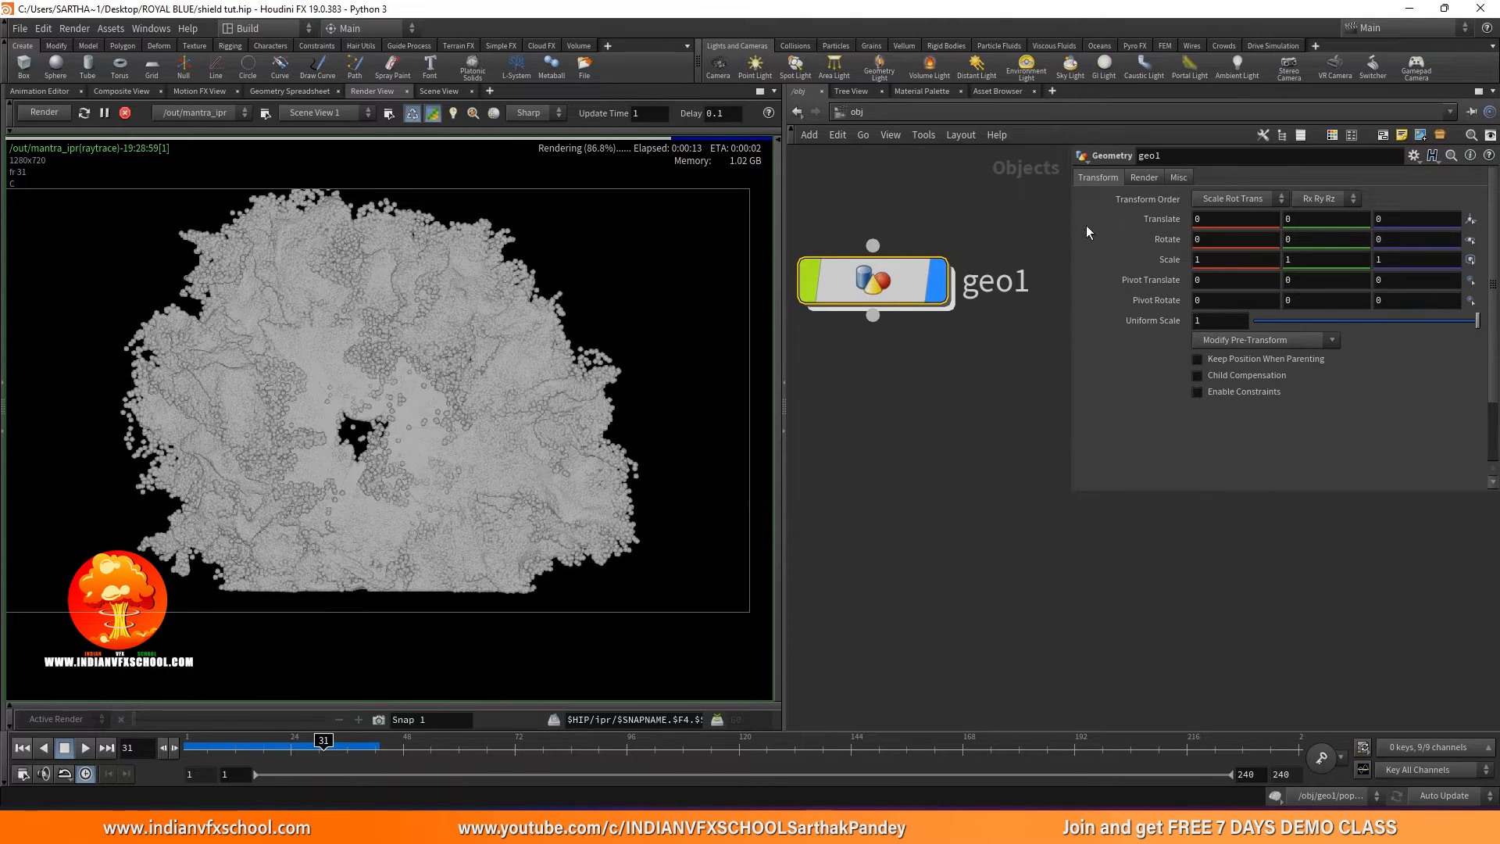
click(1143, 178)
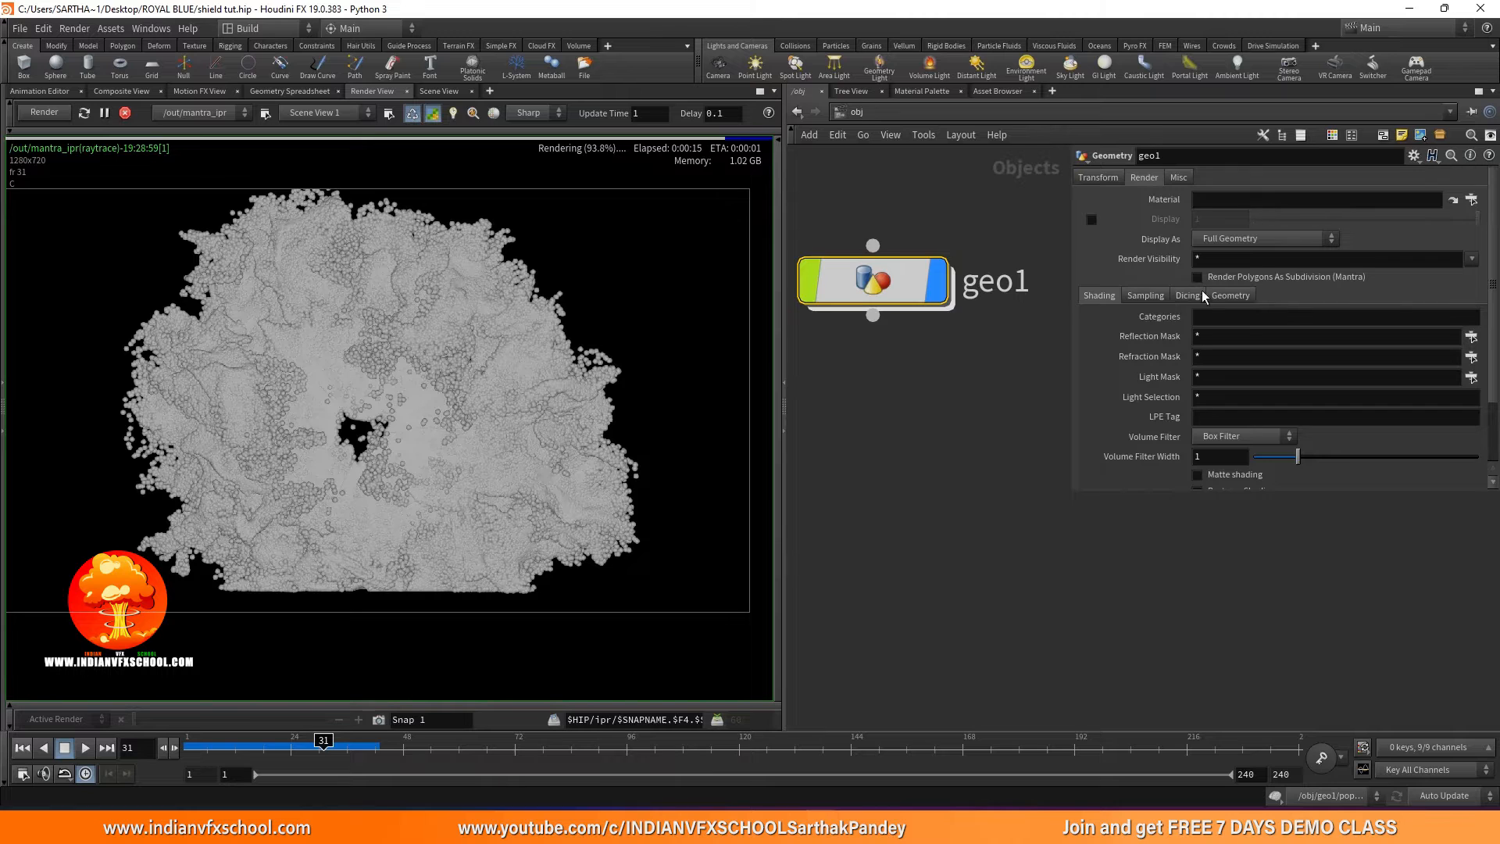
click(1223, 296)
scroll(1153, 317, down, 3)
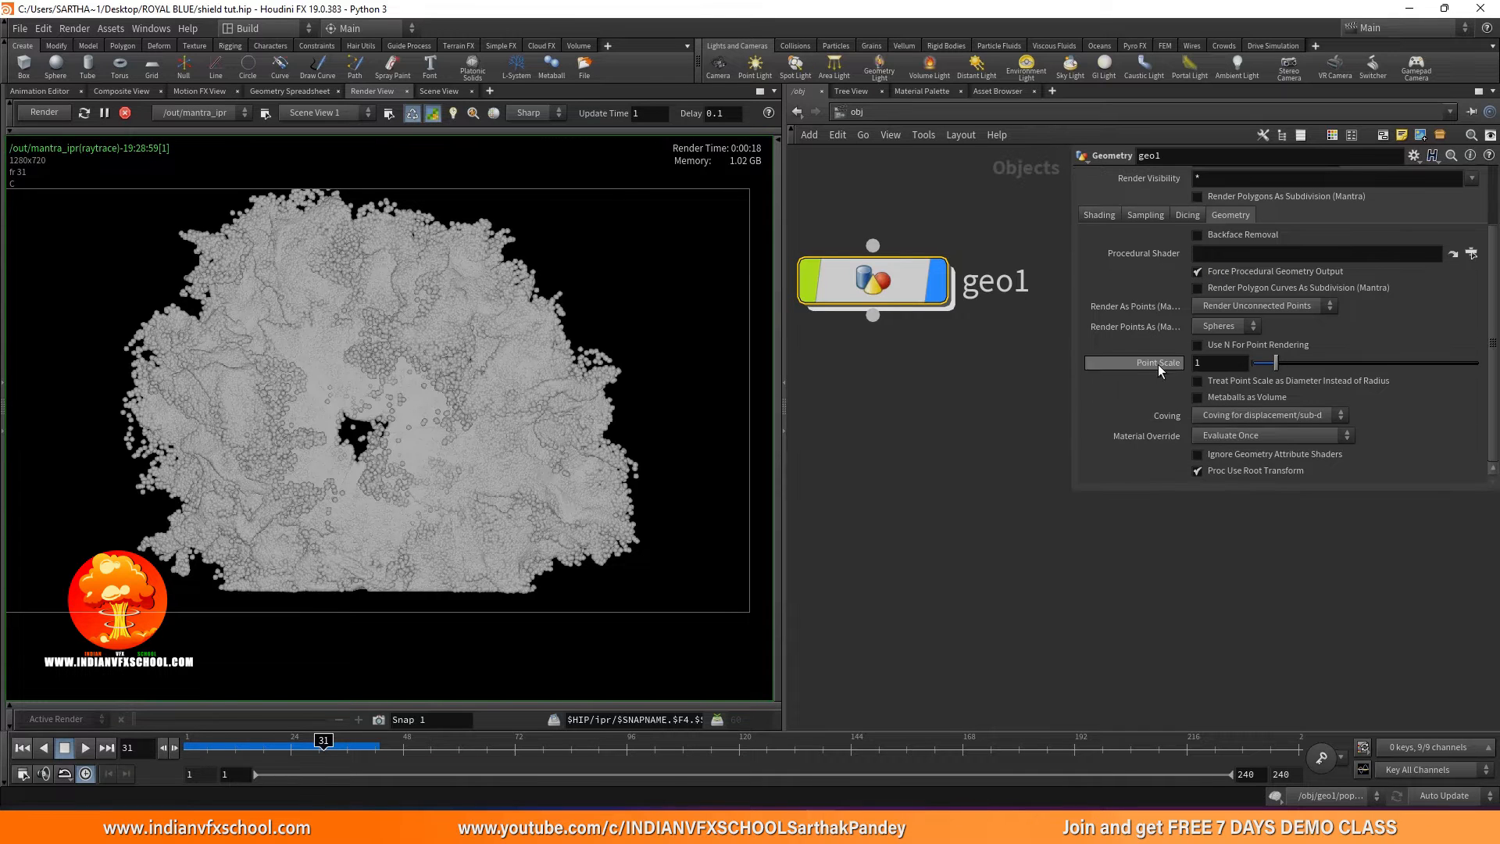
drag(1216, 364, 1146, 364)
text(0.1)
key(Return)
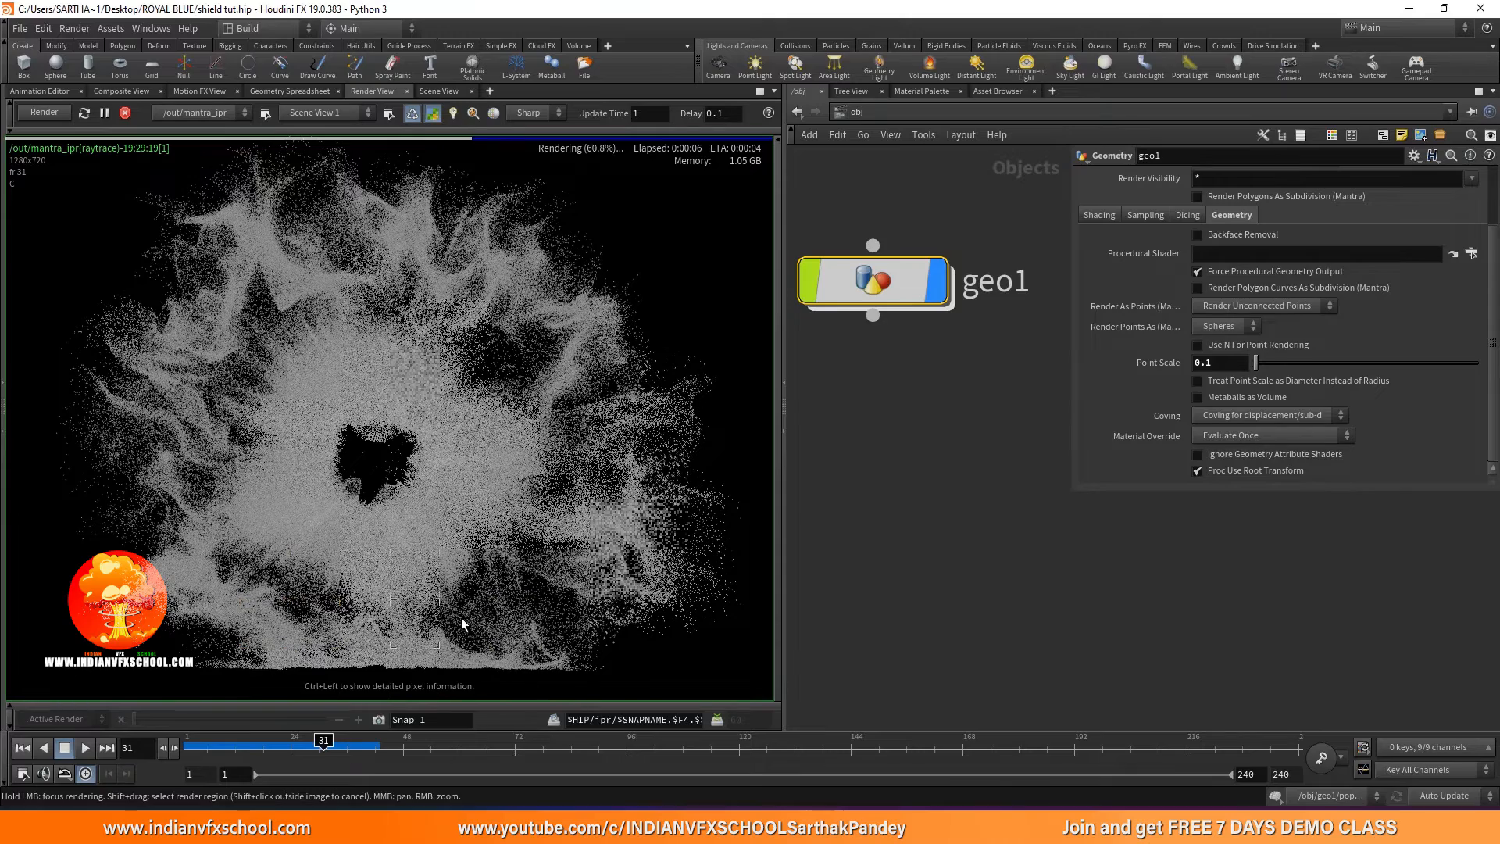
Reduce geo1's Point Scale to 0.05 and examine the finer particles in the updated Mantra render.
click(1229, 363)
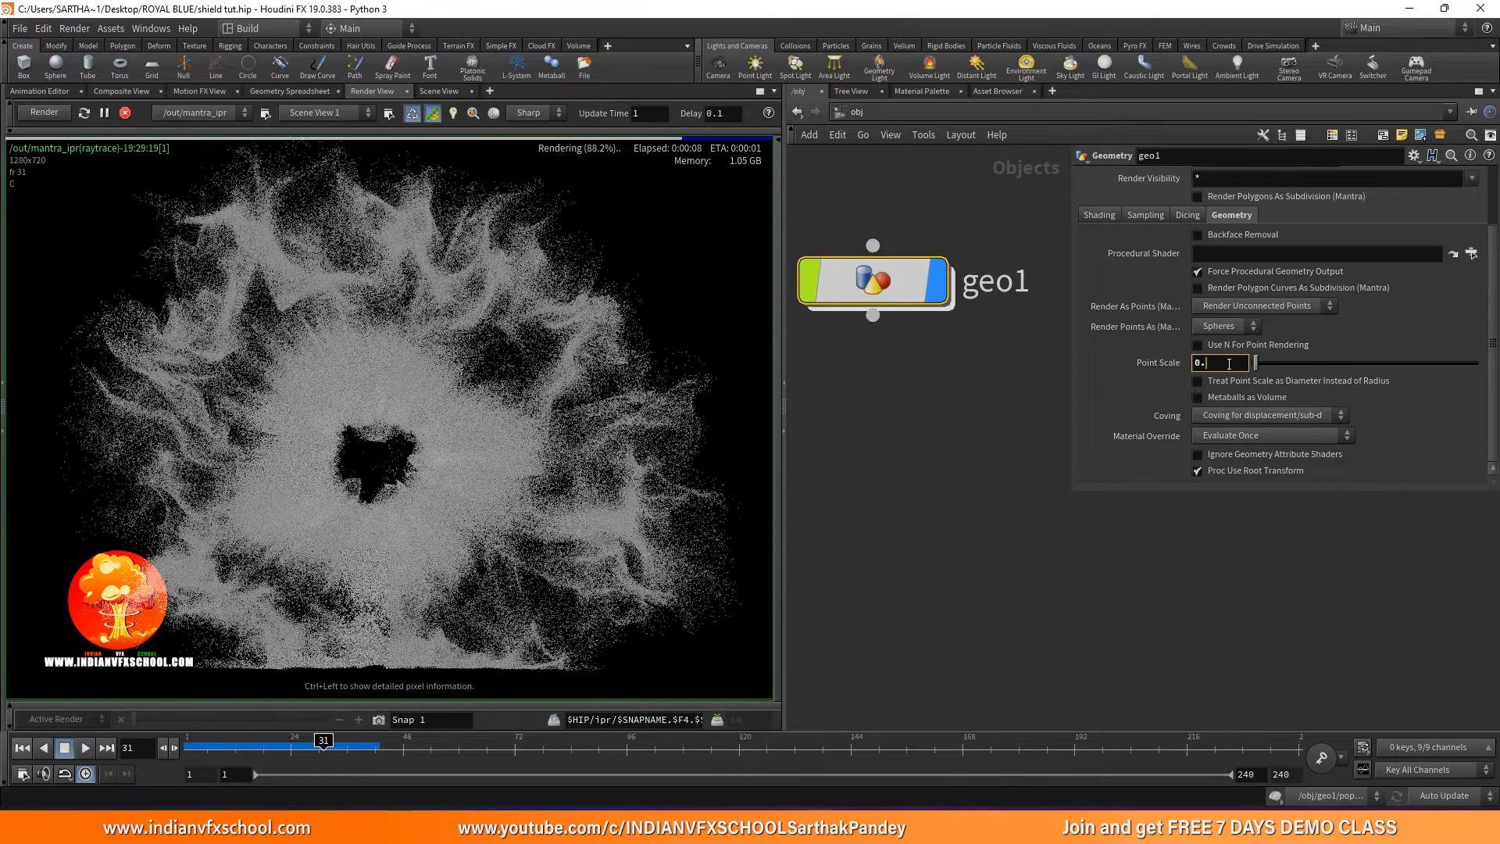
key(Return)
scroll(334, 349, down, 1)
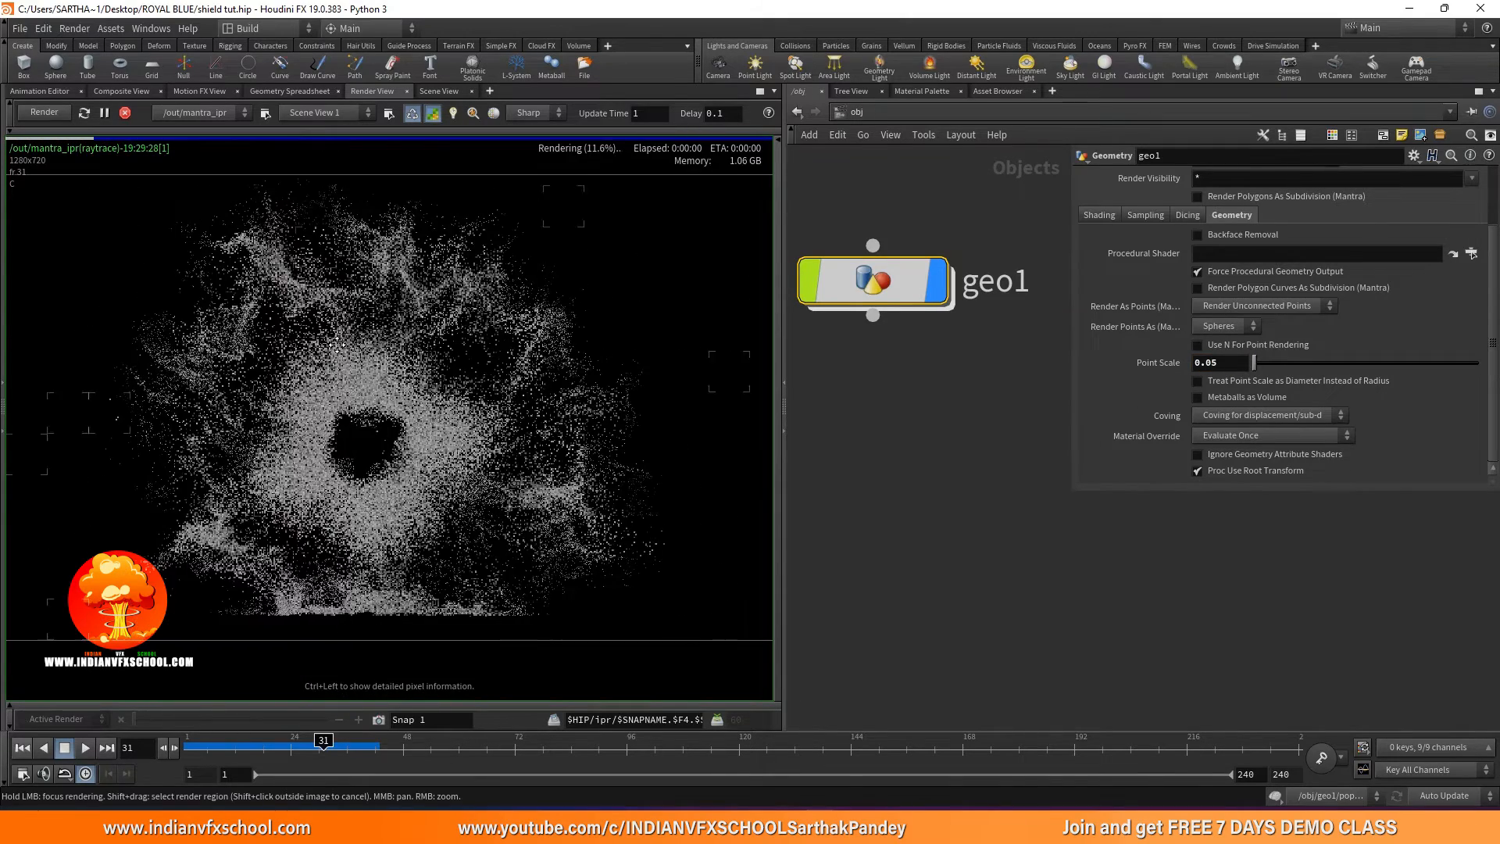
middle_drag(335, 349, 346, 334)
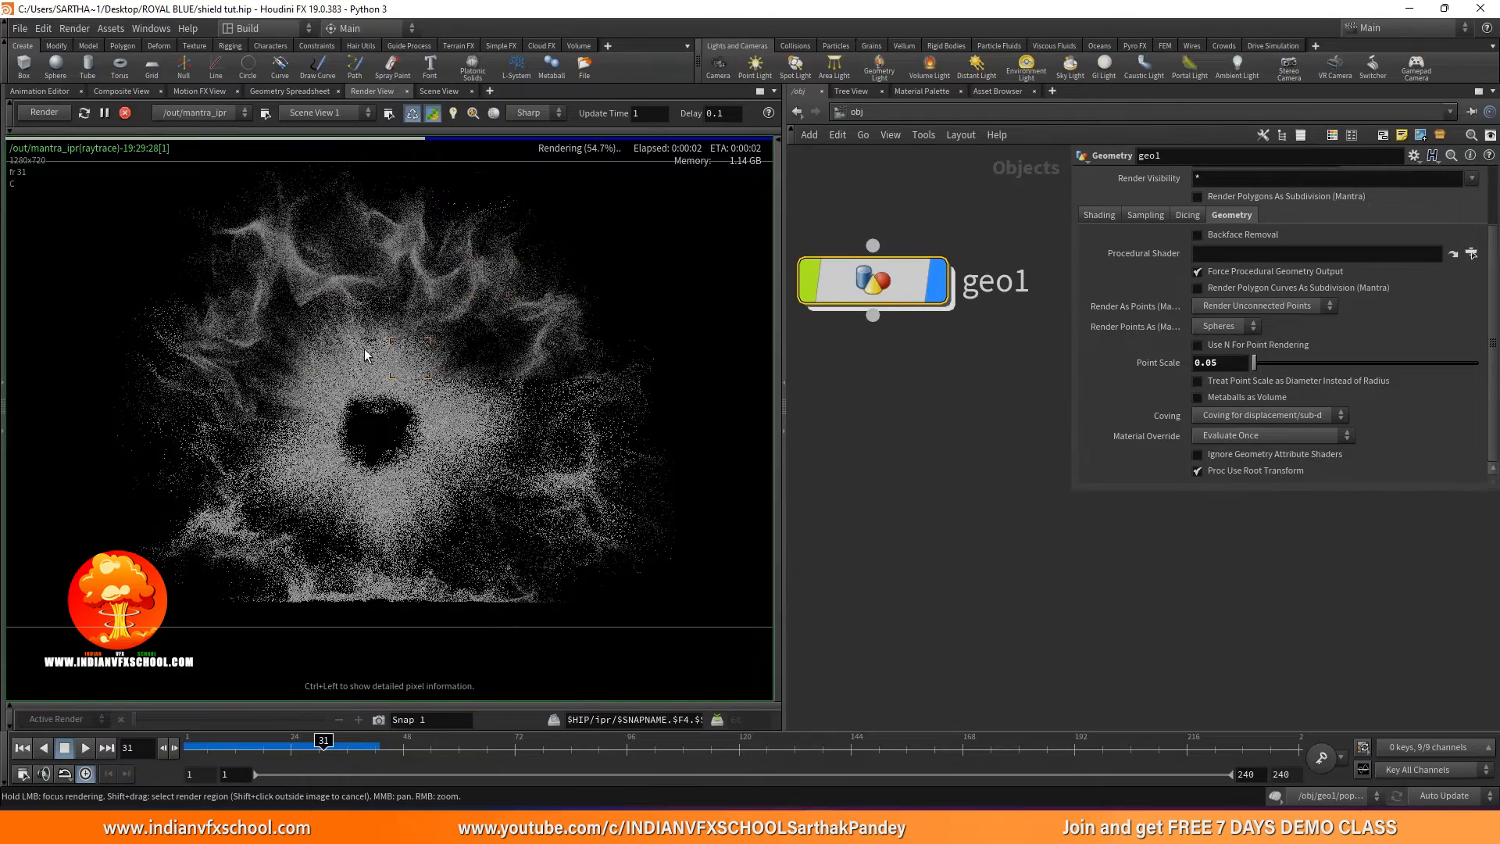
scroll(345, 390, up, 2)
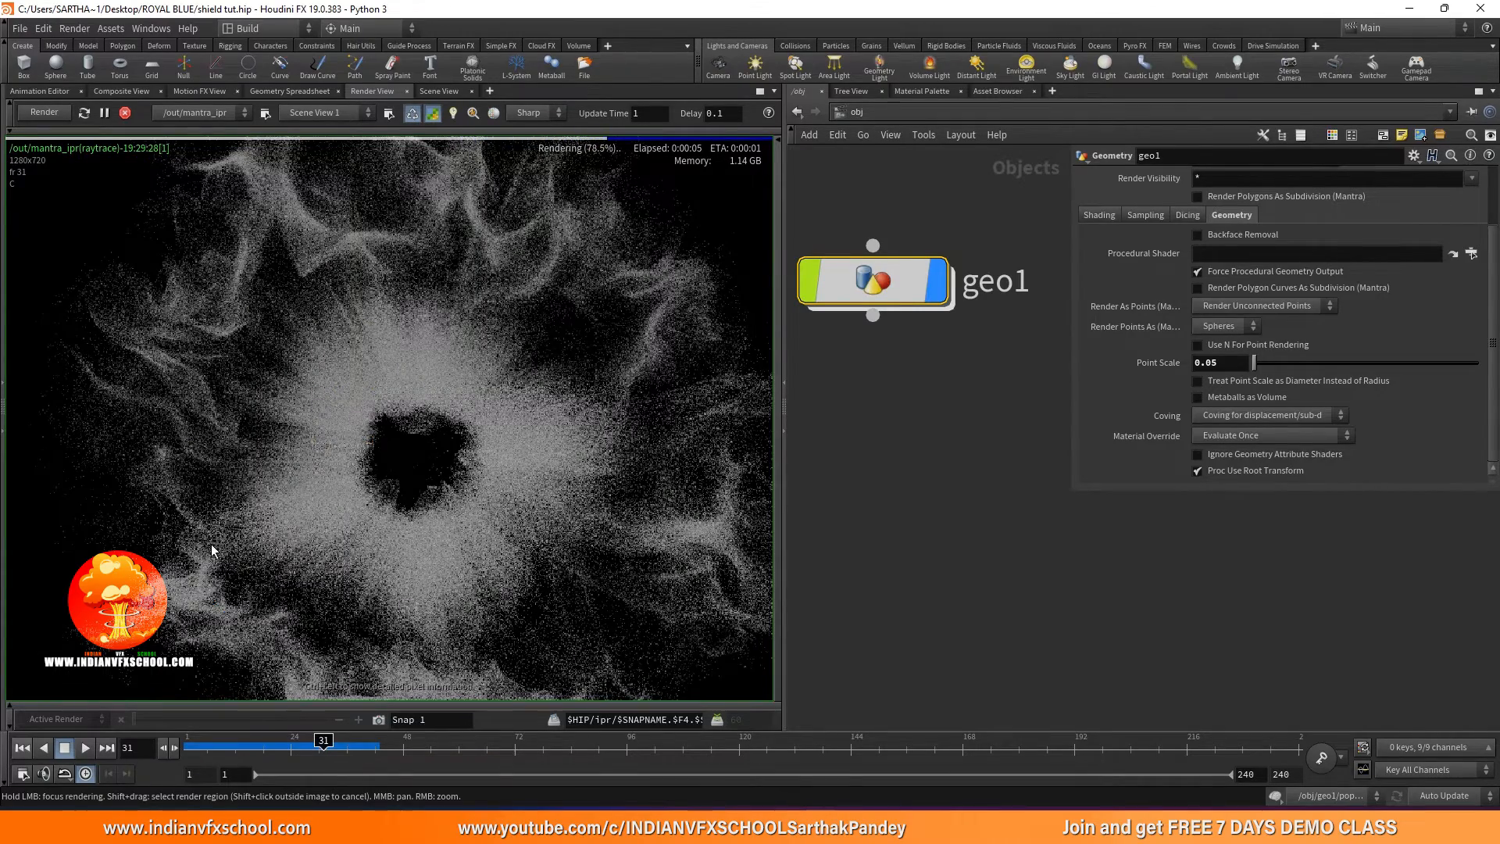
scroll(390, 375, down, 2)
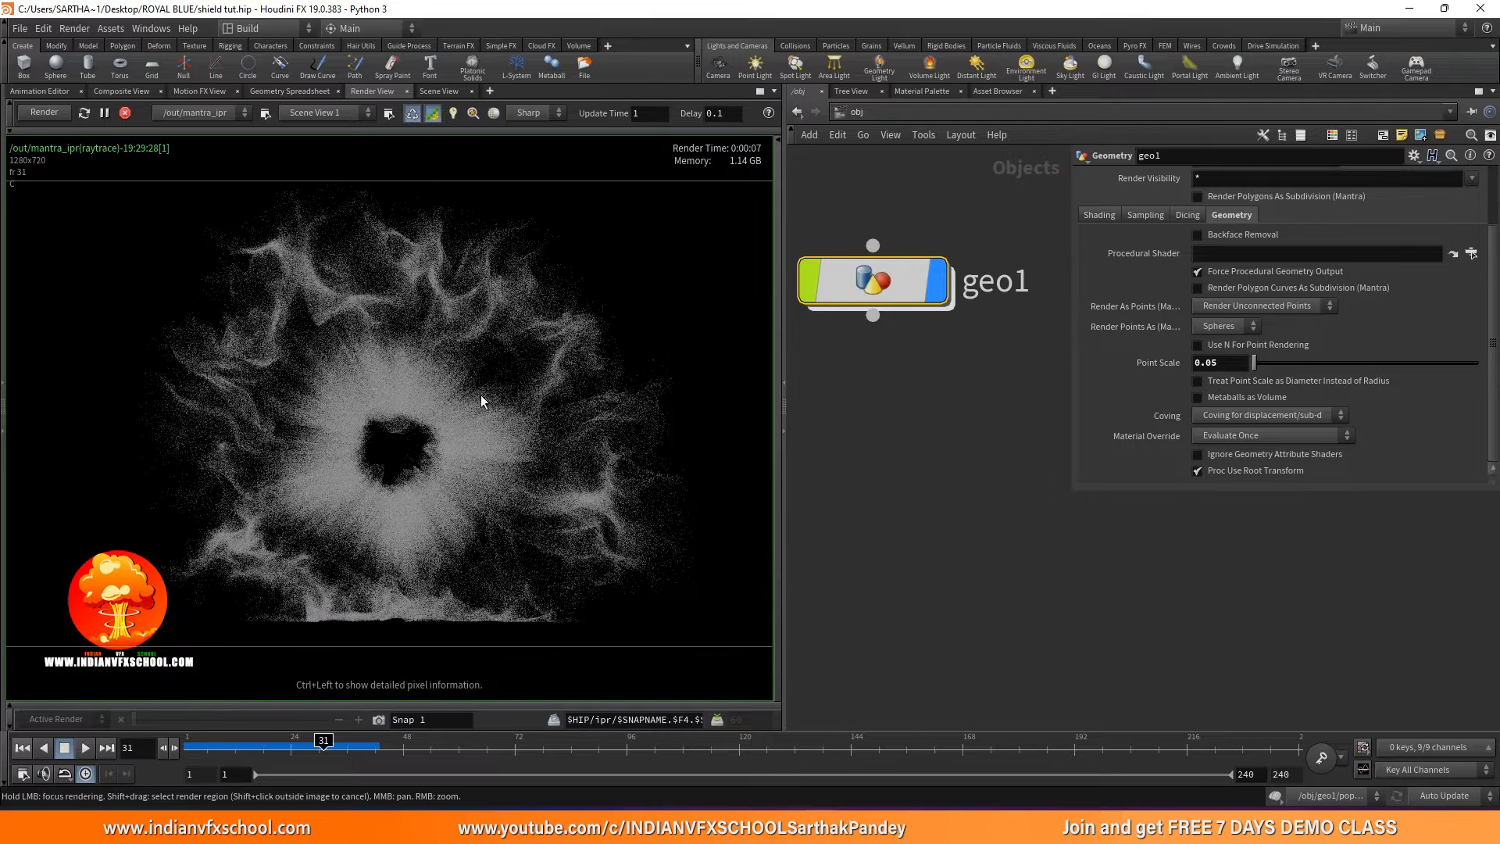
Open principledshader in the material network and try to apply it directly to the particles in the render.
click(919, 92)
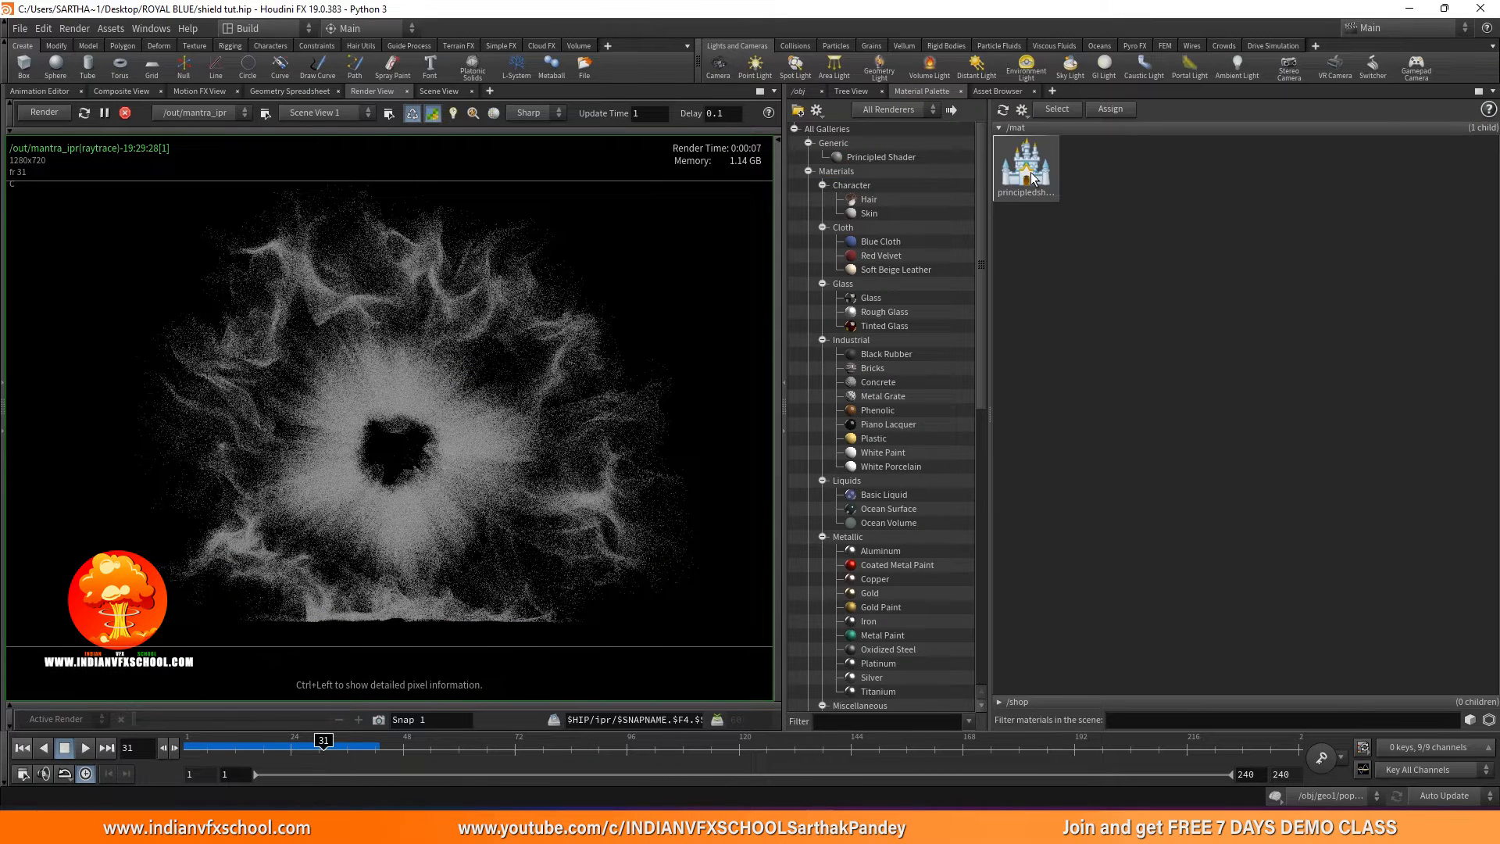
double_click(1031, 178)
drag(966, 326, 444, 398)
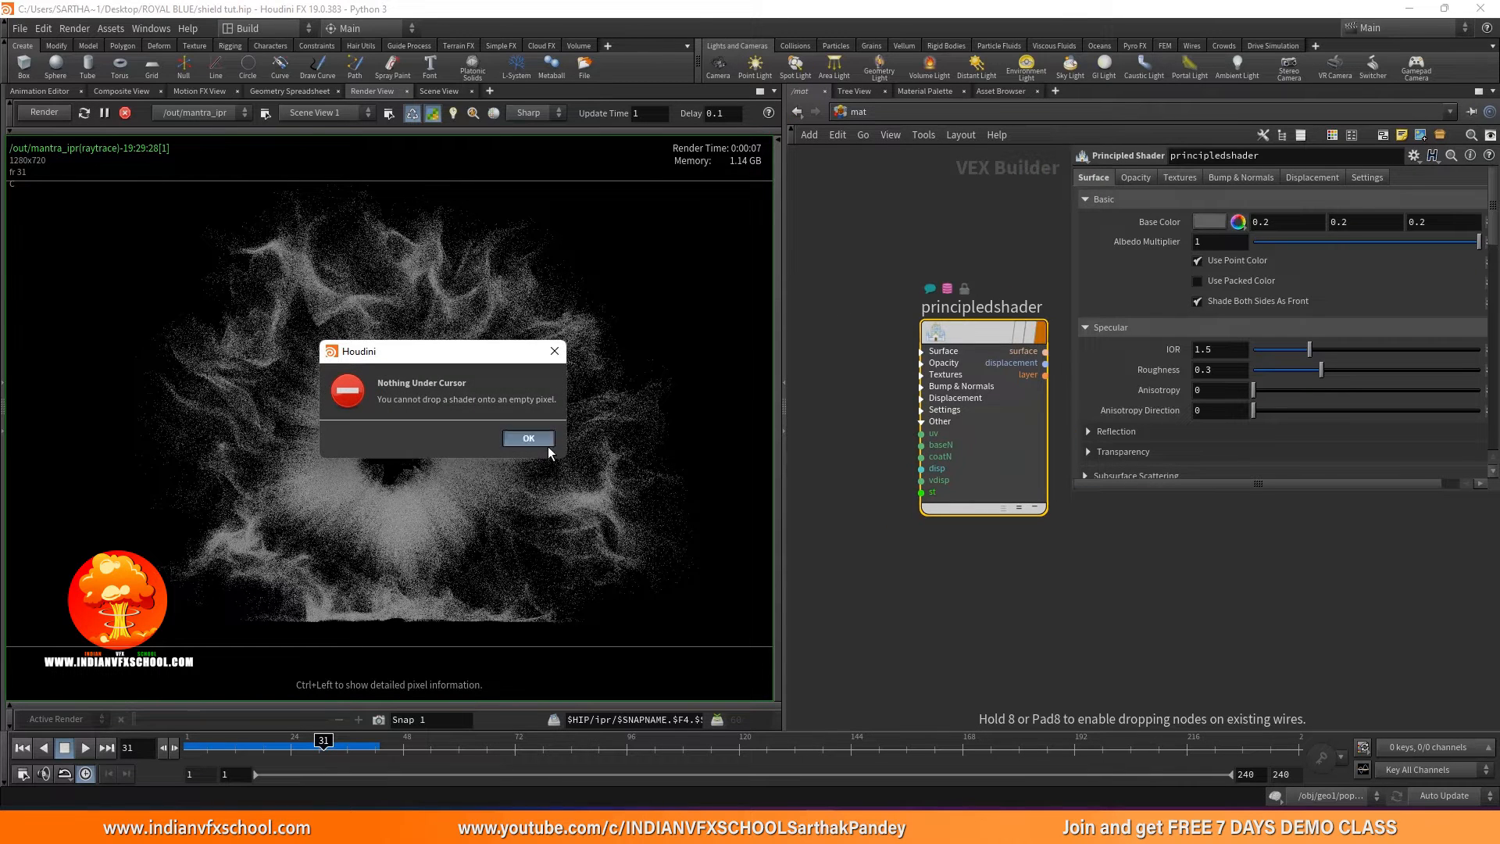
click(546, 441)
drag(578, 314, 414, 270)
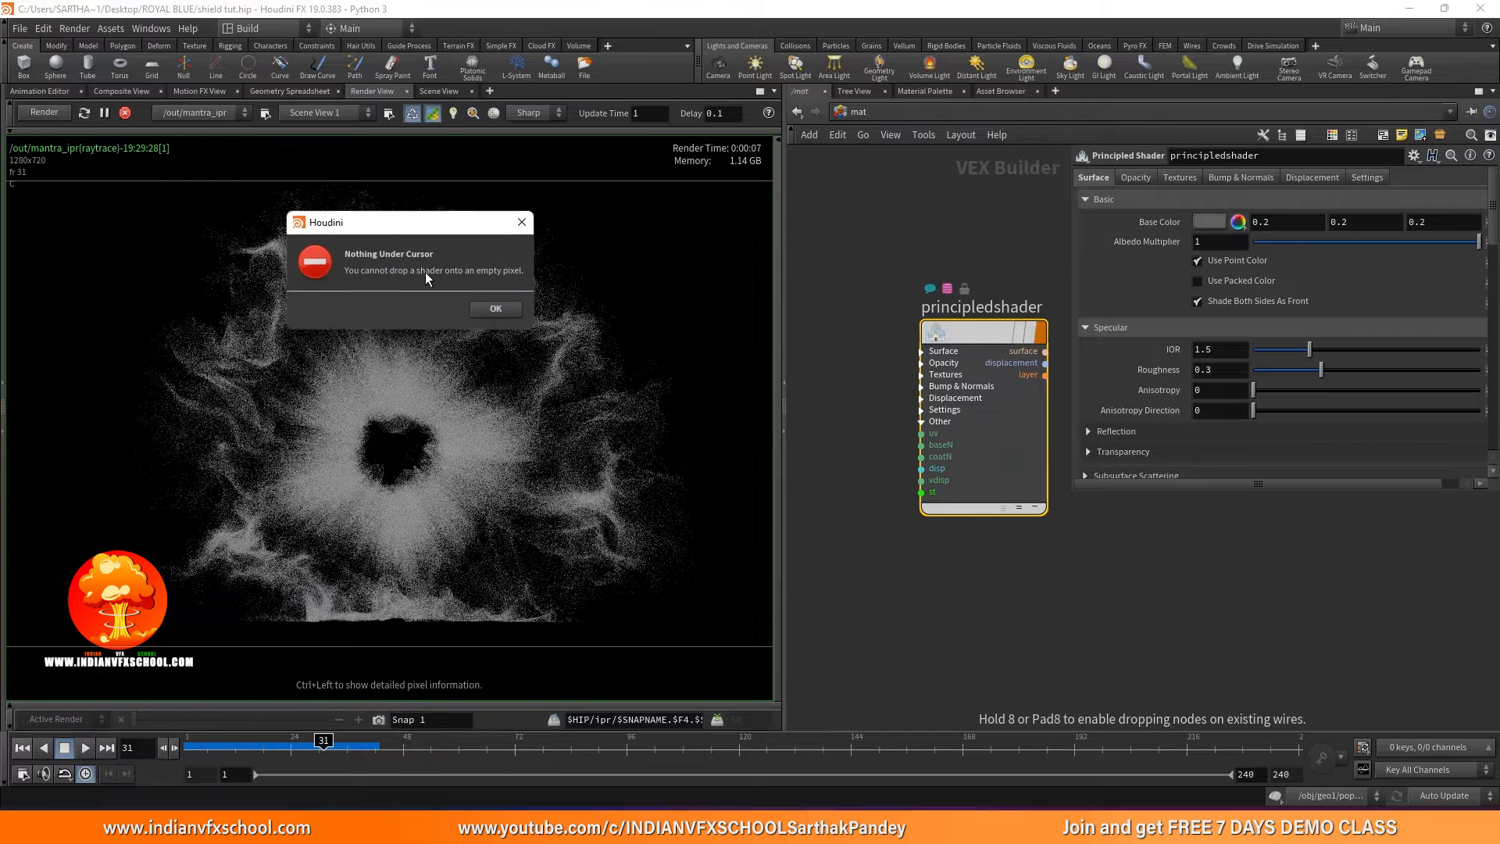
click(497, 313)
Copy the principledshader node and assign /mat/principledshader as geo1's render material at the object level.
drag(953, 335, 881, 328)
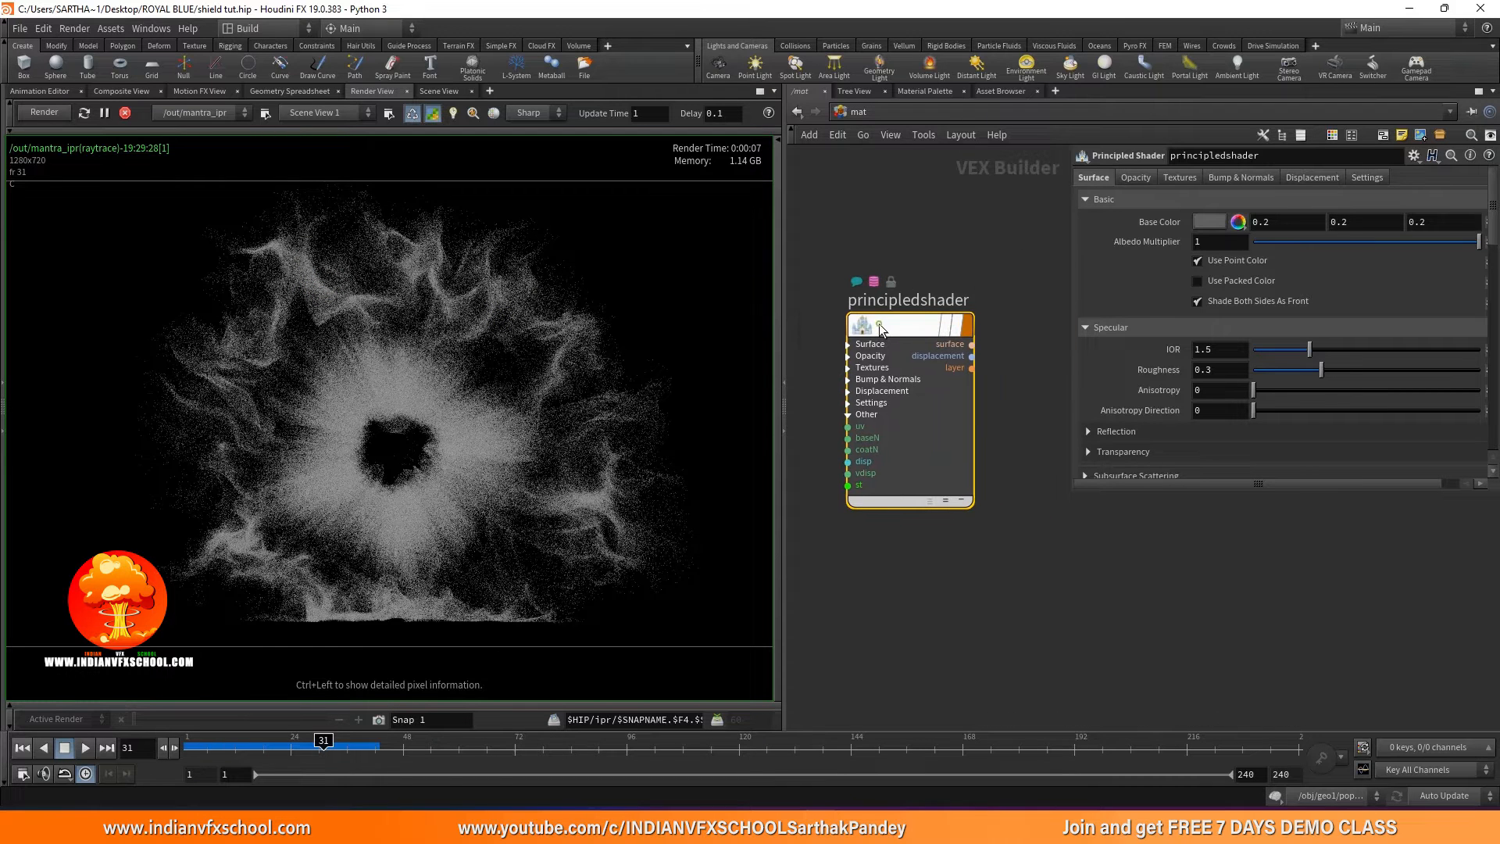
click(859, 114)
click(885, 200)
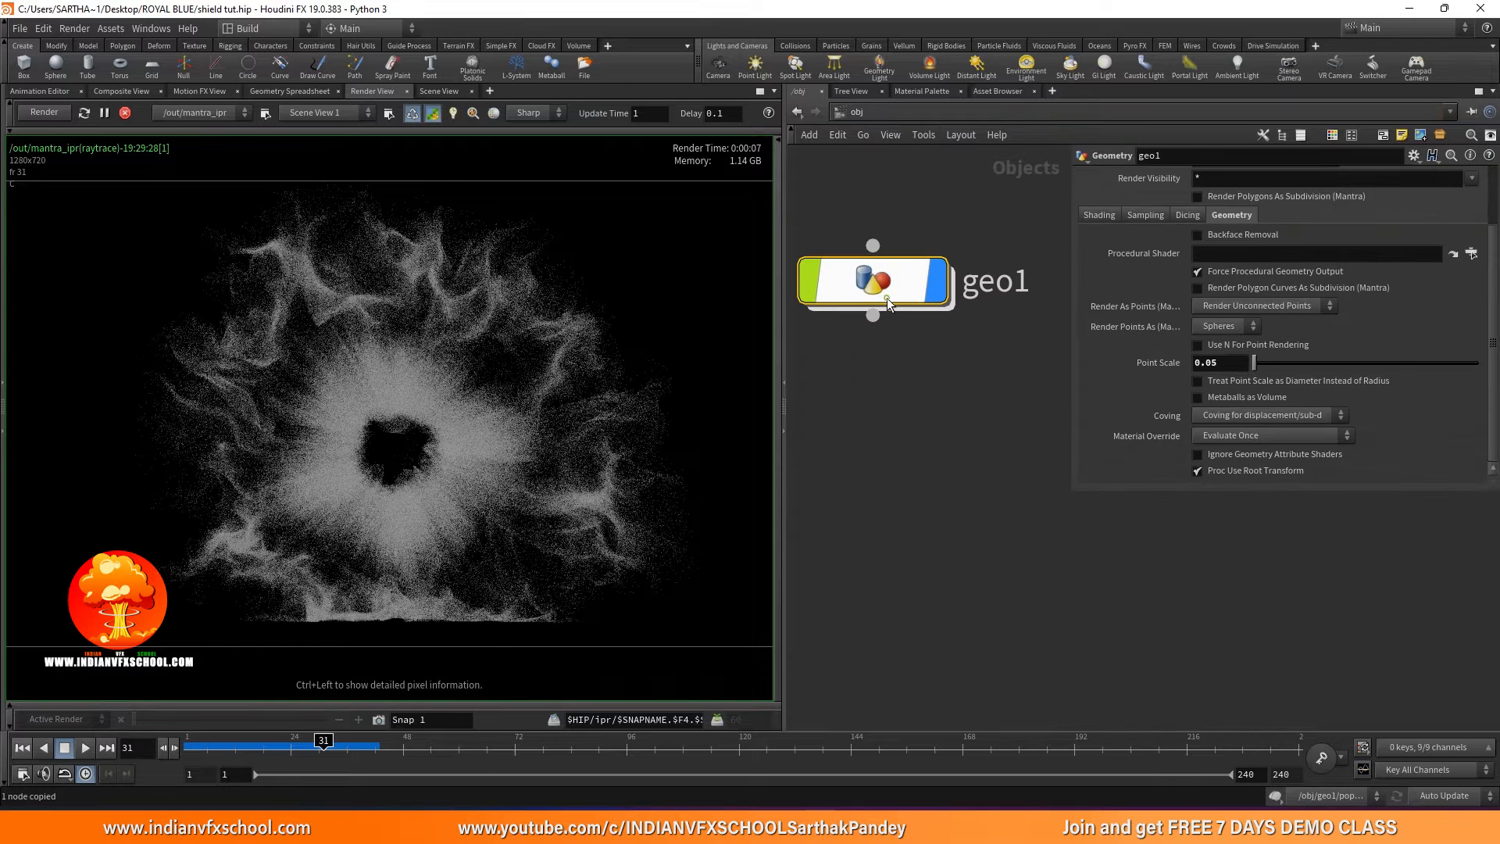
scroll(1146, 222, up, 3)
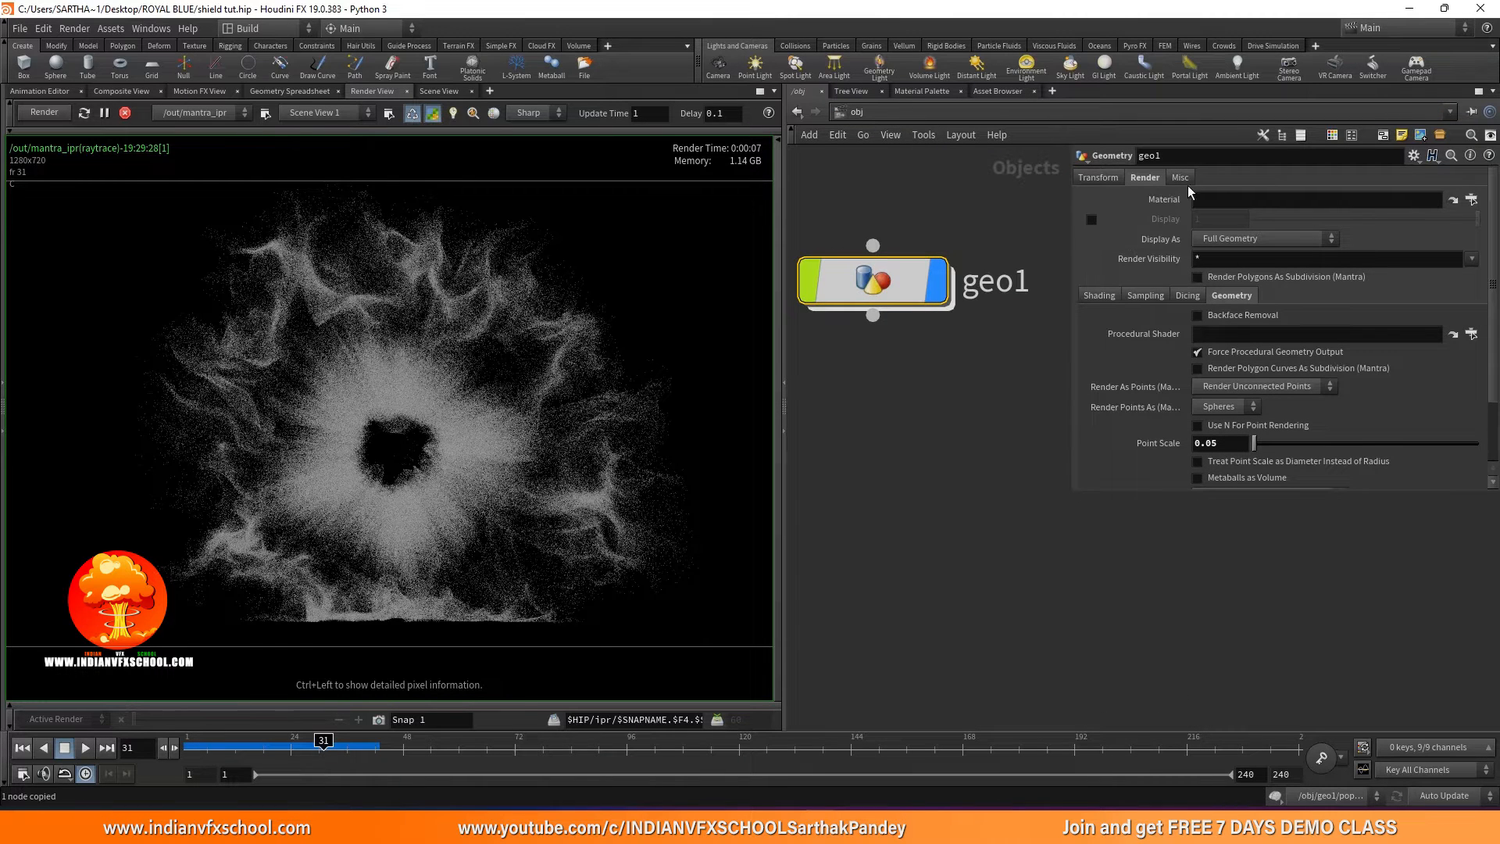
click(1225, 199)
text(/mat/principledshader)
key(Return)
click(847, 445)
Reopen principledshader in the material network and lower its Albedo Multiplier and Reflectivity to their minimum.
click(920, 91)
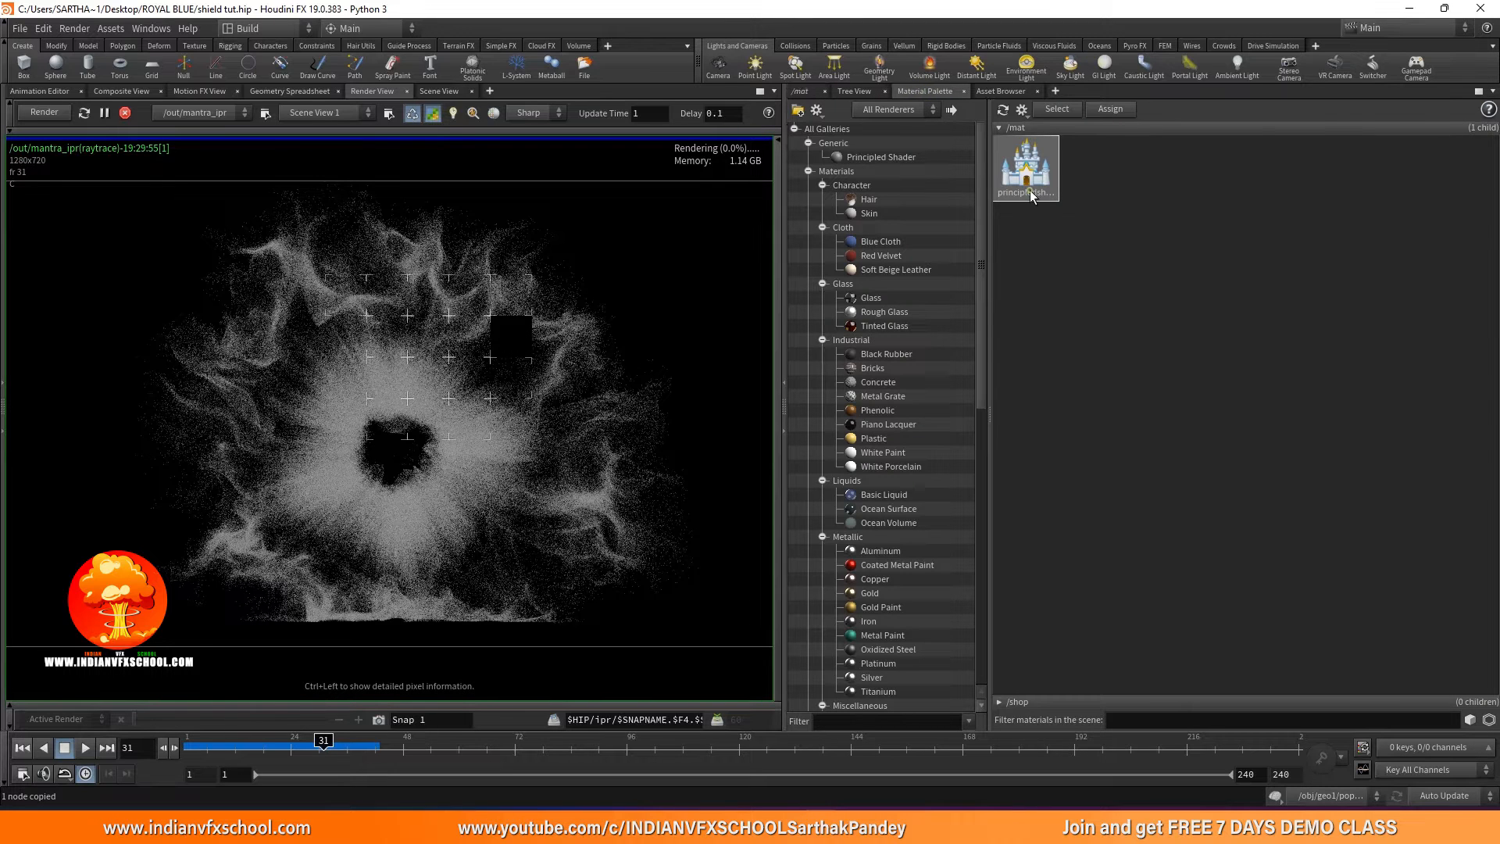
double_click(1027, 192)
scroll(982, 329, up, 4)
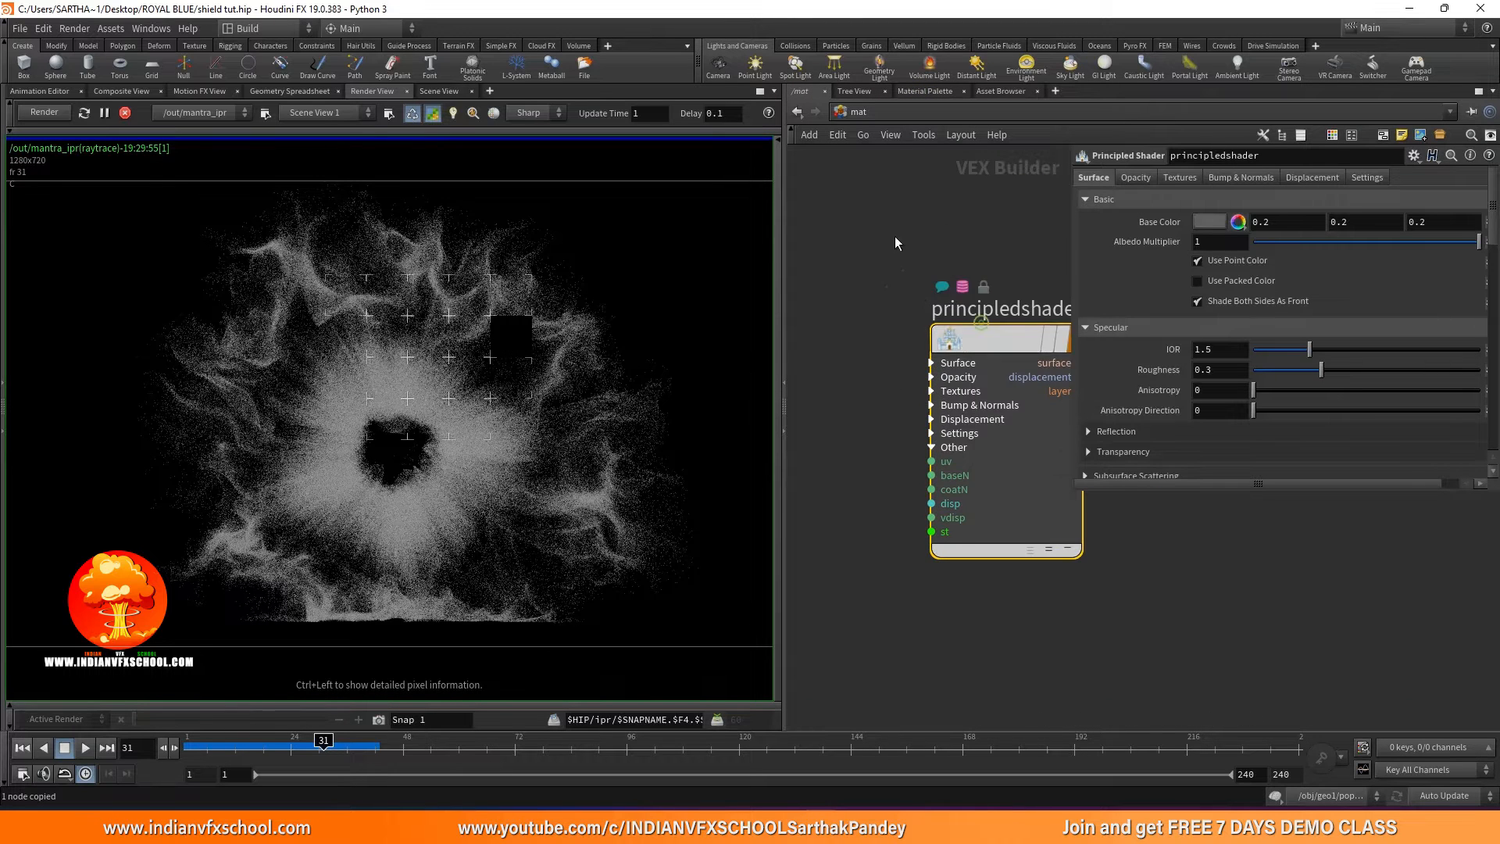
scroll(903, 237, up, 1)
middle_drag(905, 237, 833, 232)
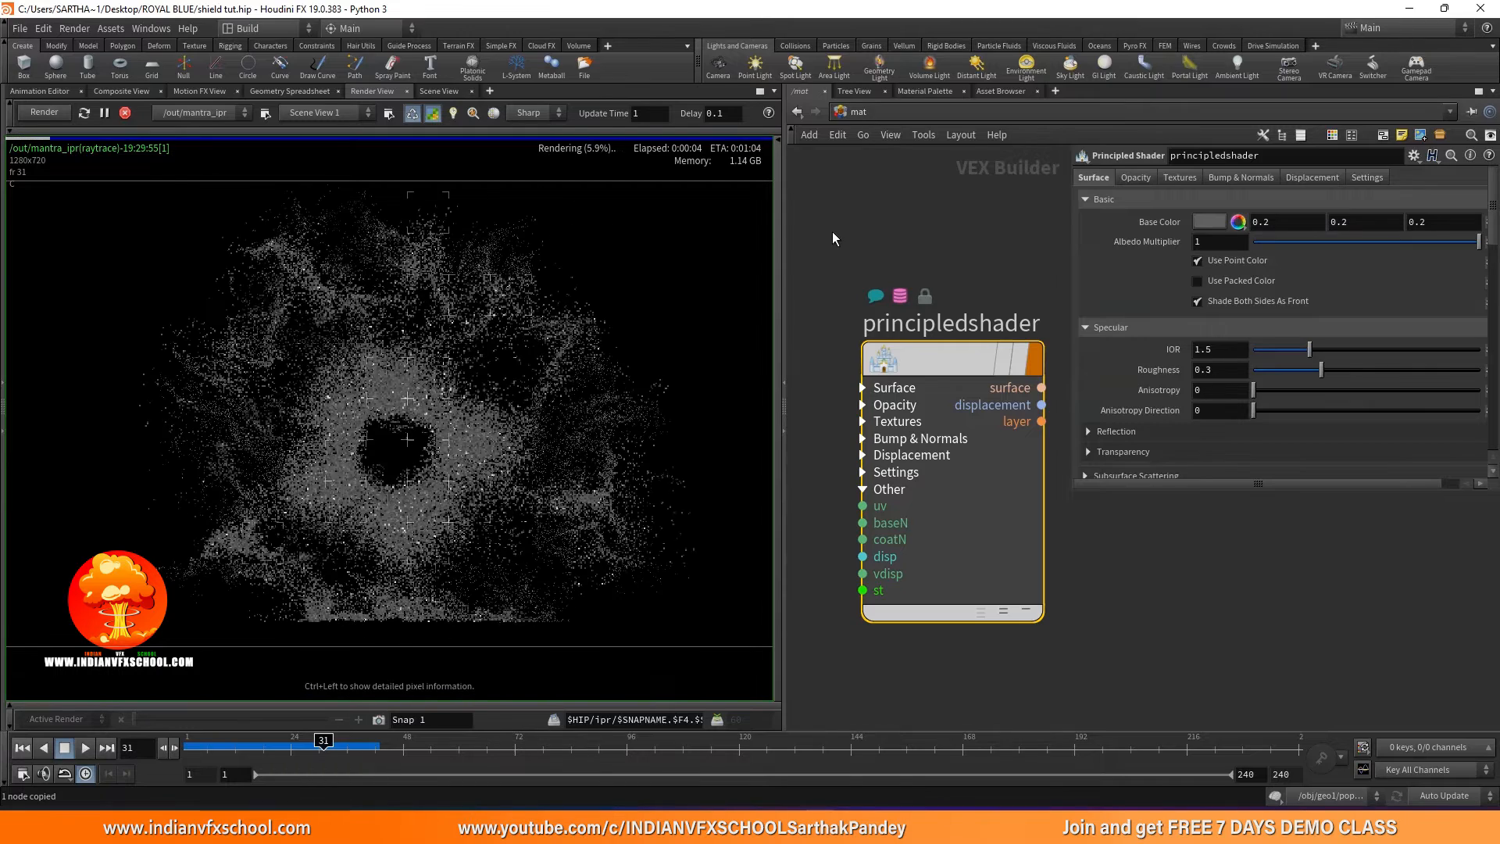
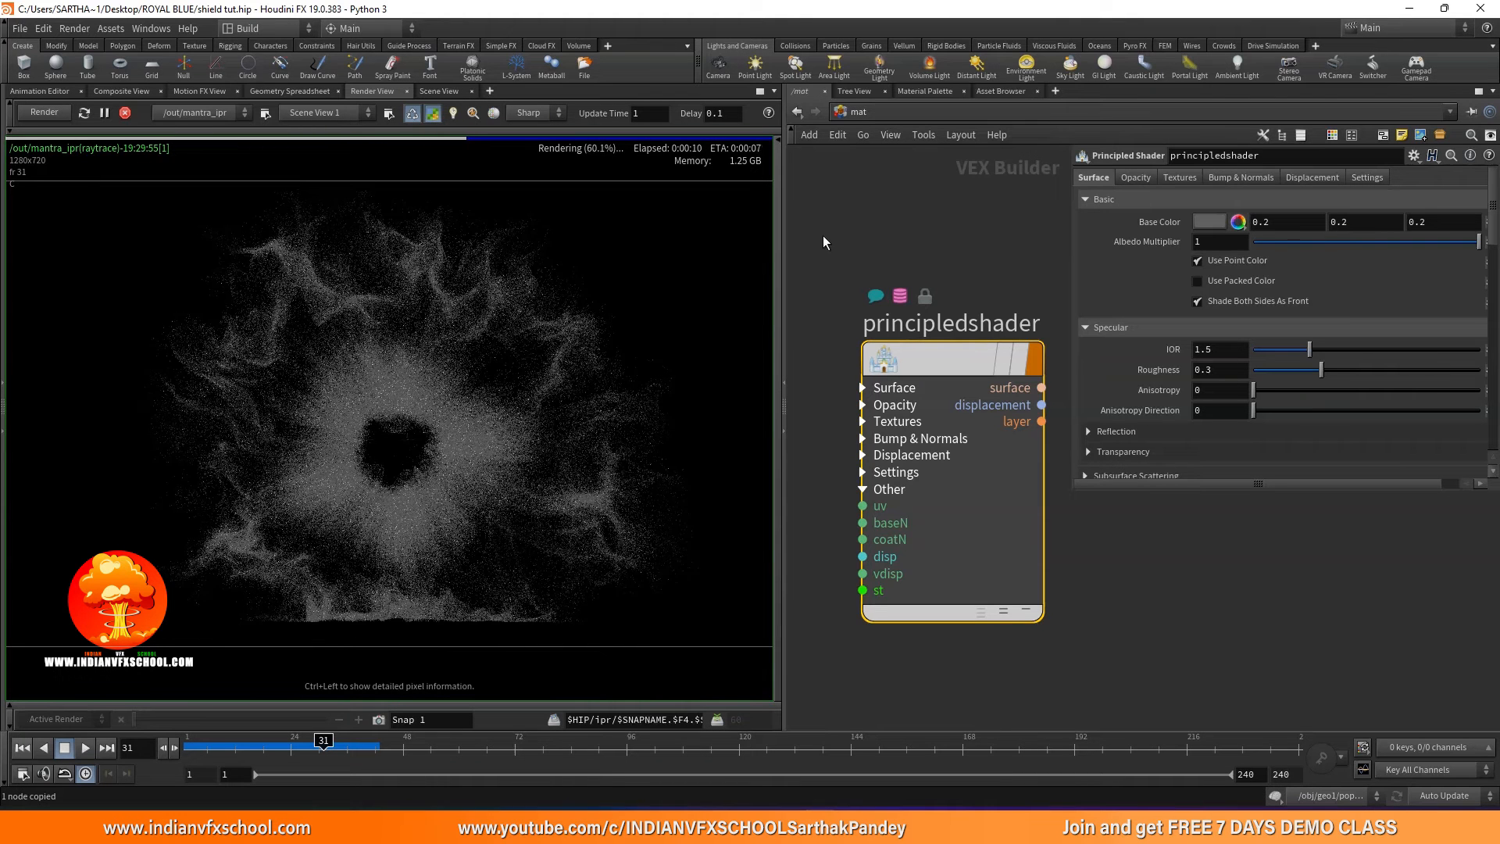
drag(1276, 246, 1118, 246)
scroll(1118, 245, down, 2)
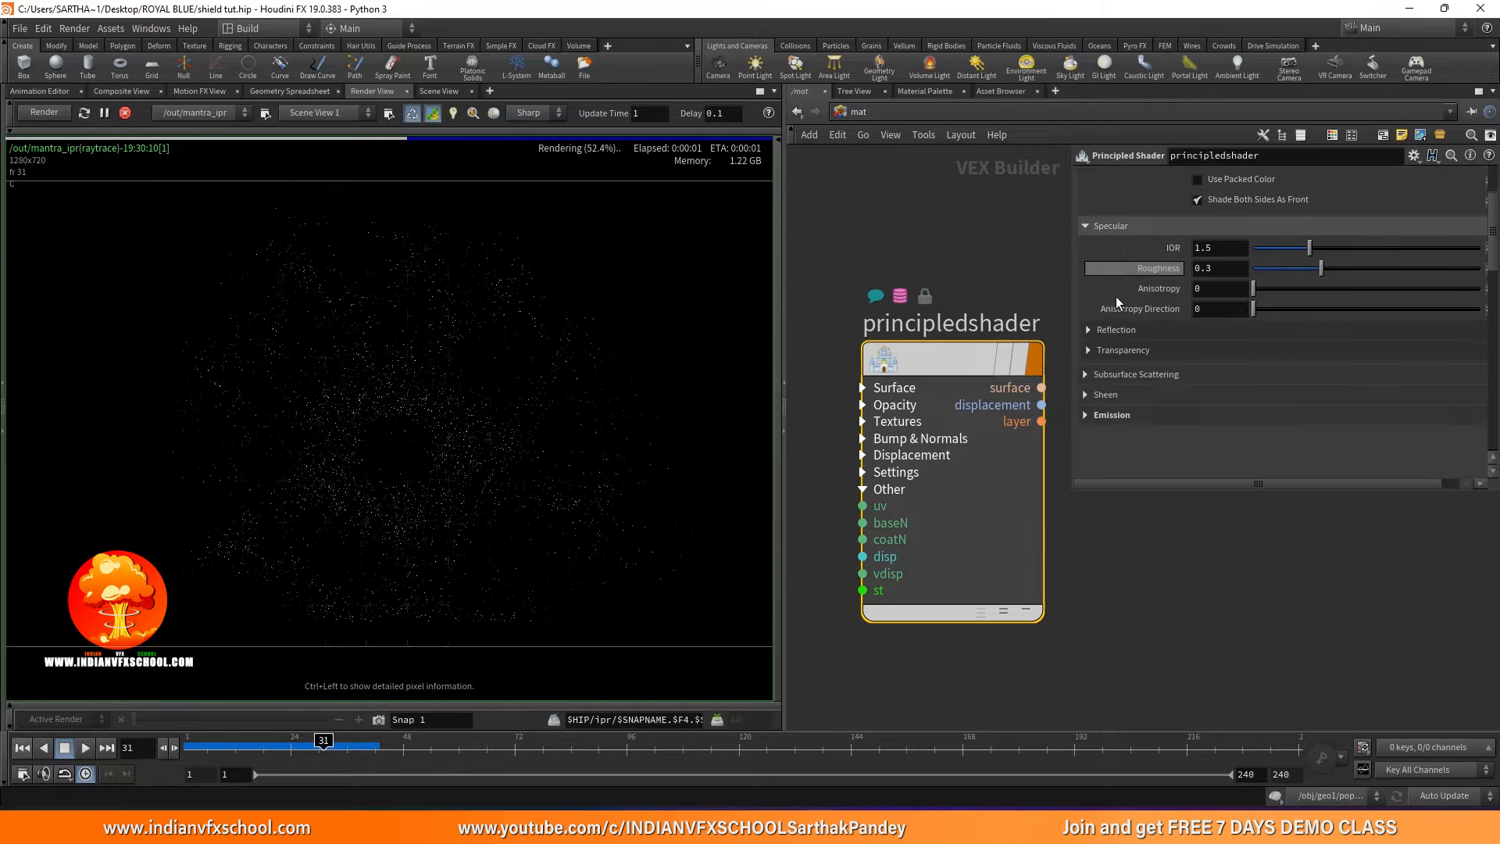
click(1109, 330)
drag(1263, 365, 1214, 376)
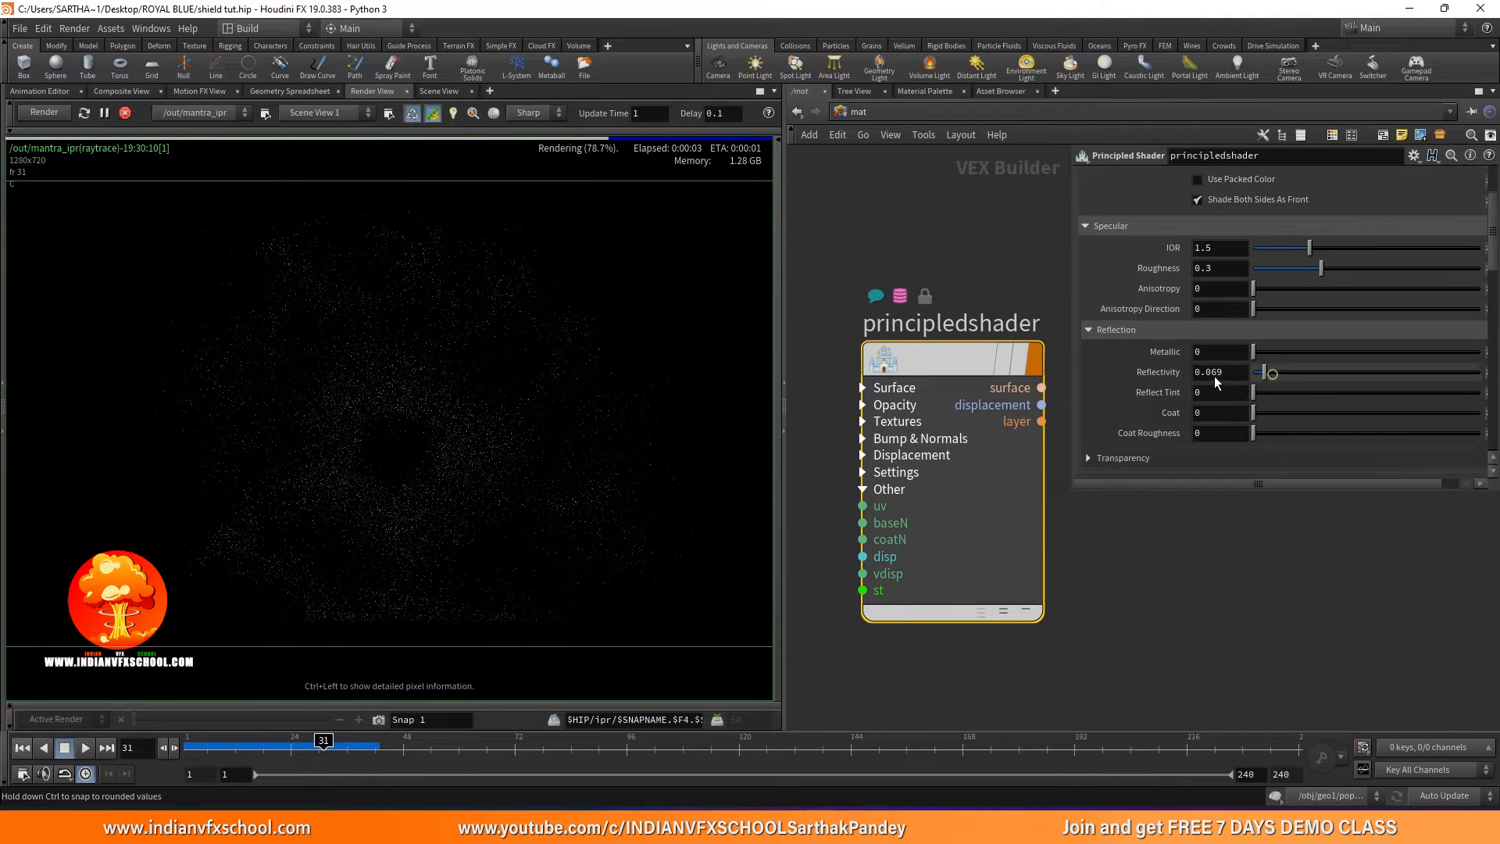
Set the shader's Emission Color to blue (0, 0.5, 1) and inspect the glowing particles in the render.
scroll(1137, 350, down, 5)
click(1111, 279)
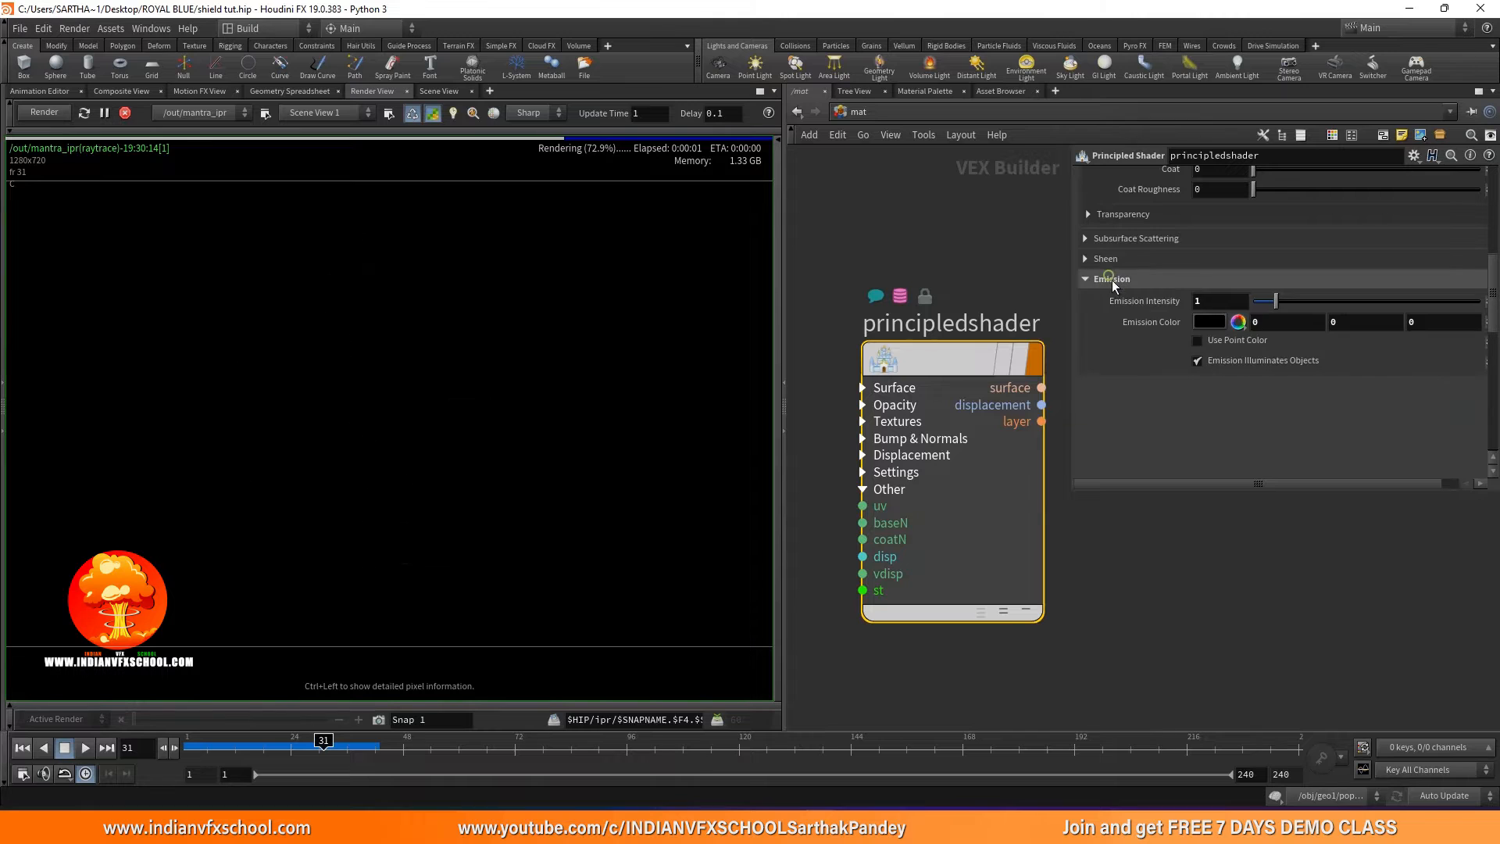
click(1209, 322)
click(1319, 218)
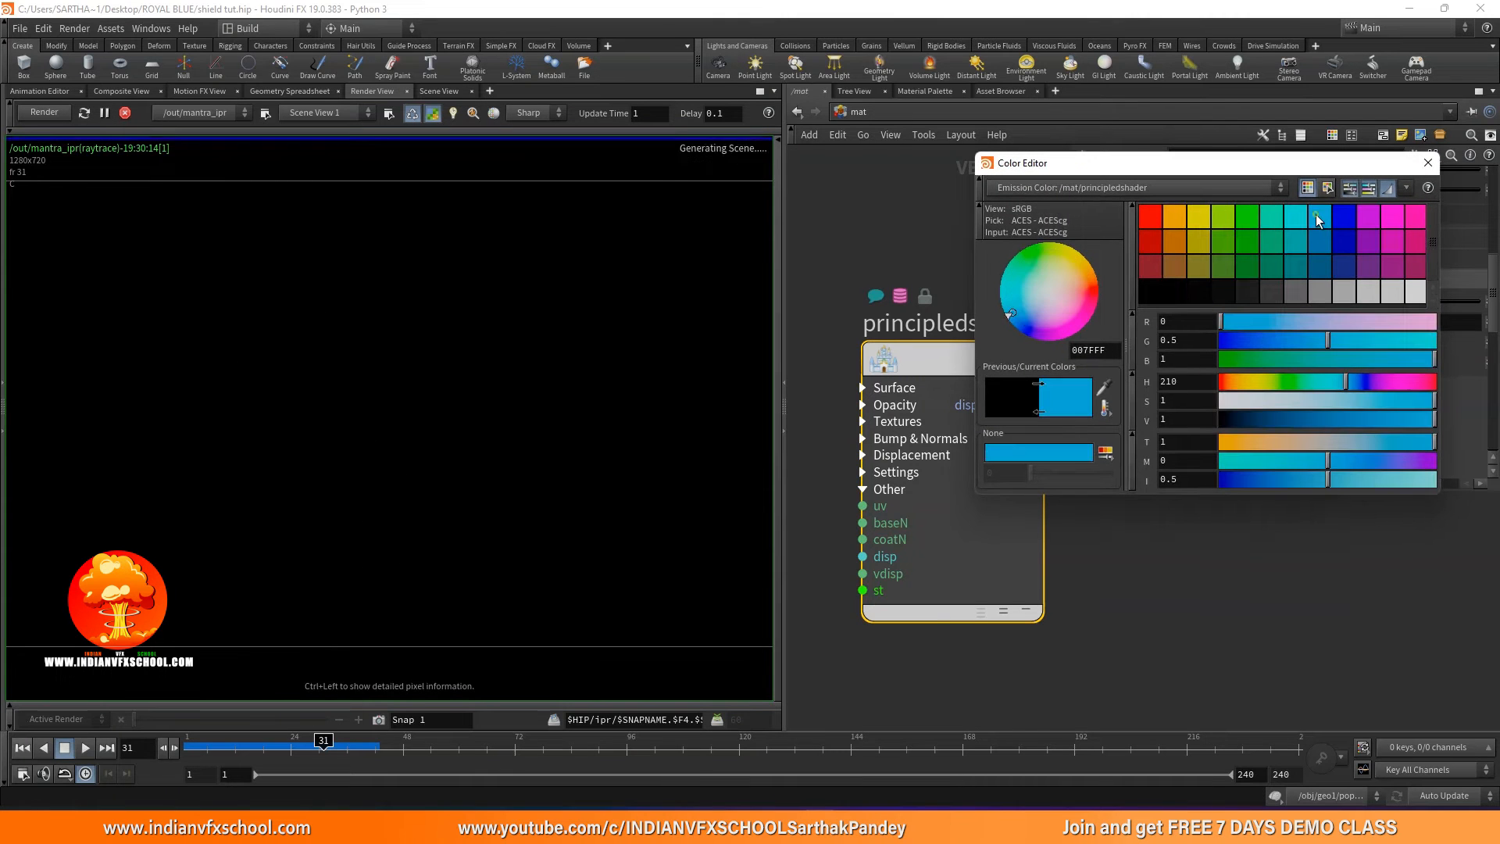
click(1429, 163)
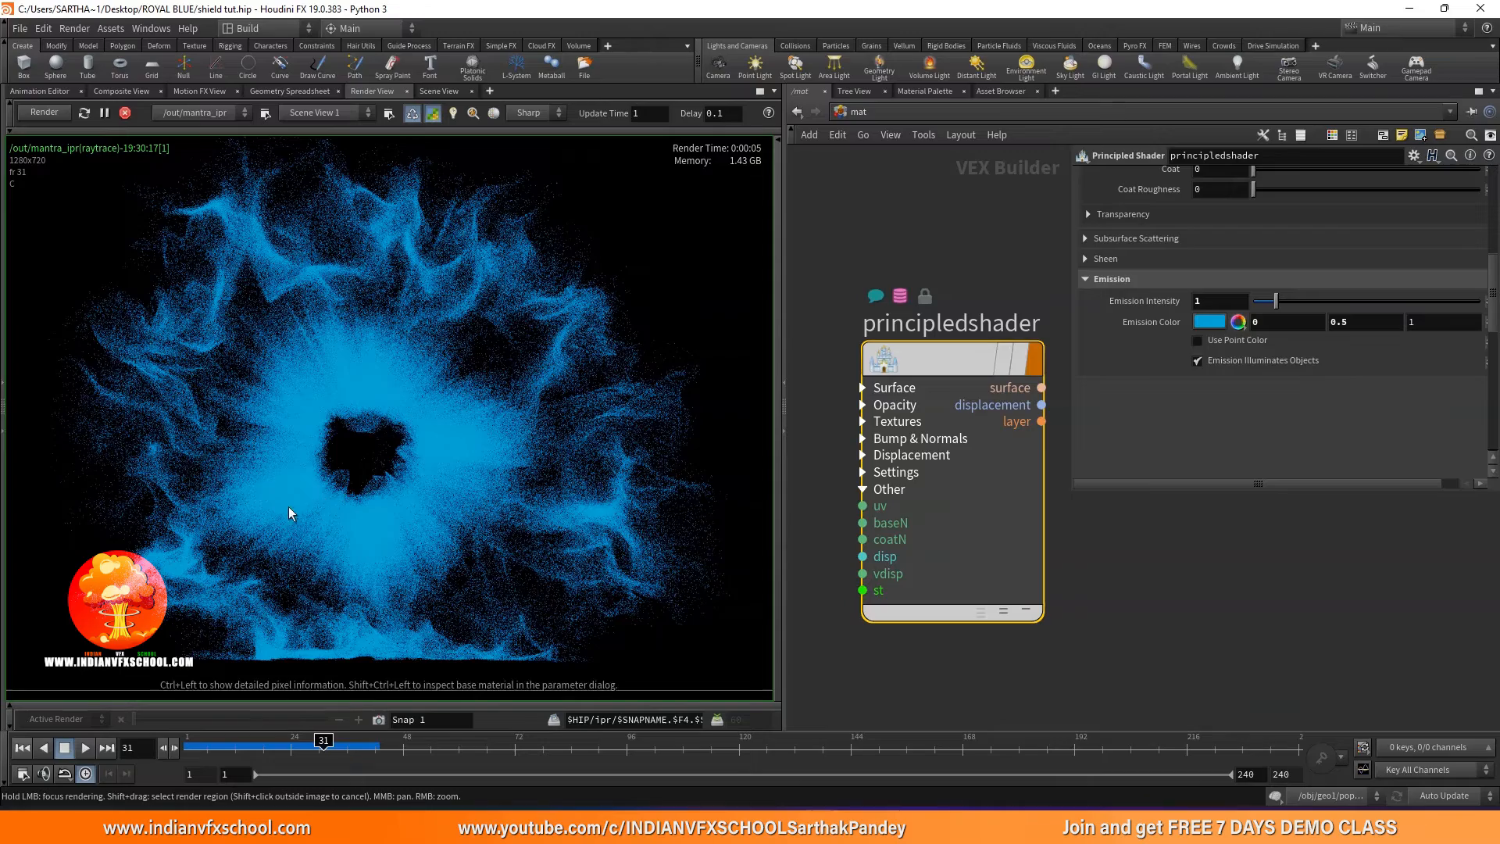
scroll(258, 500, up, 3)
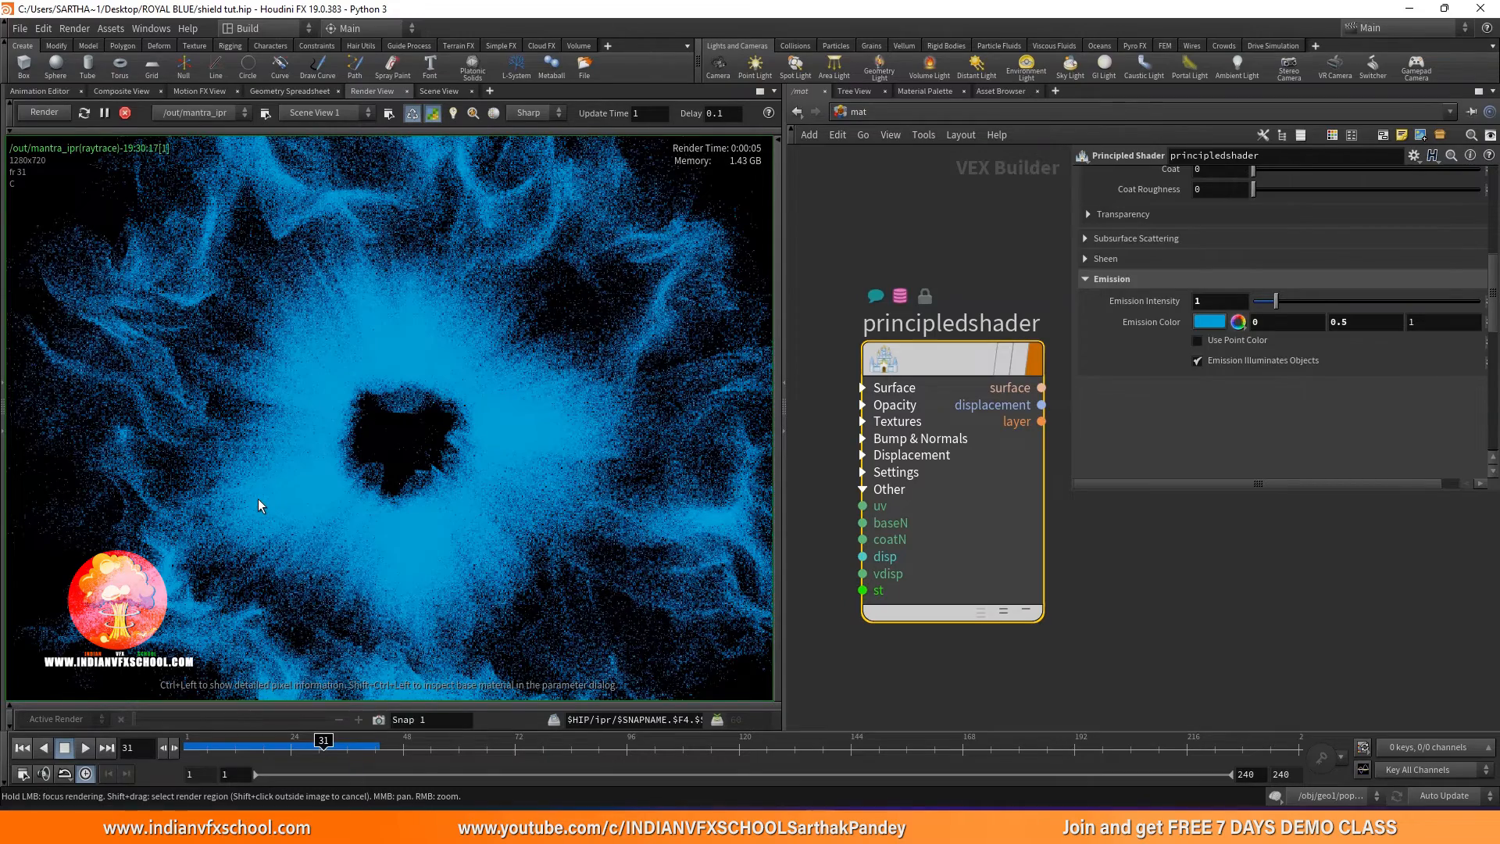
scroll(258, 499, up, 3)
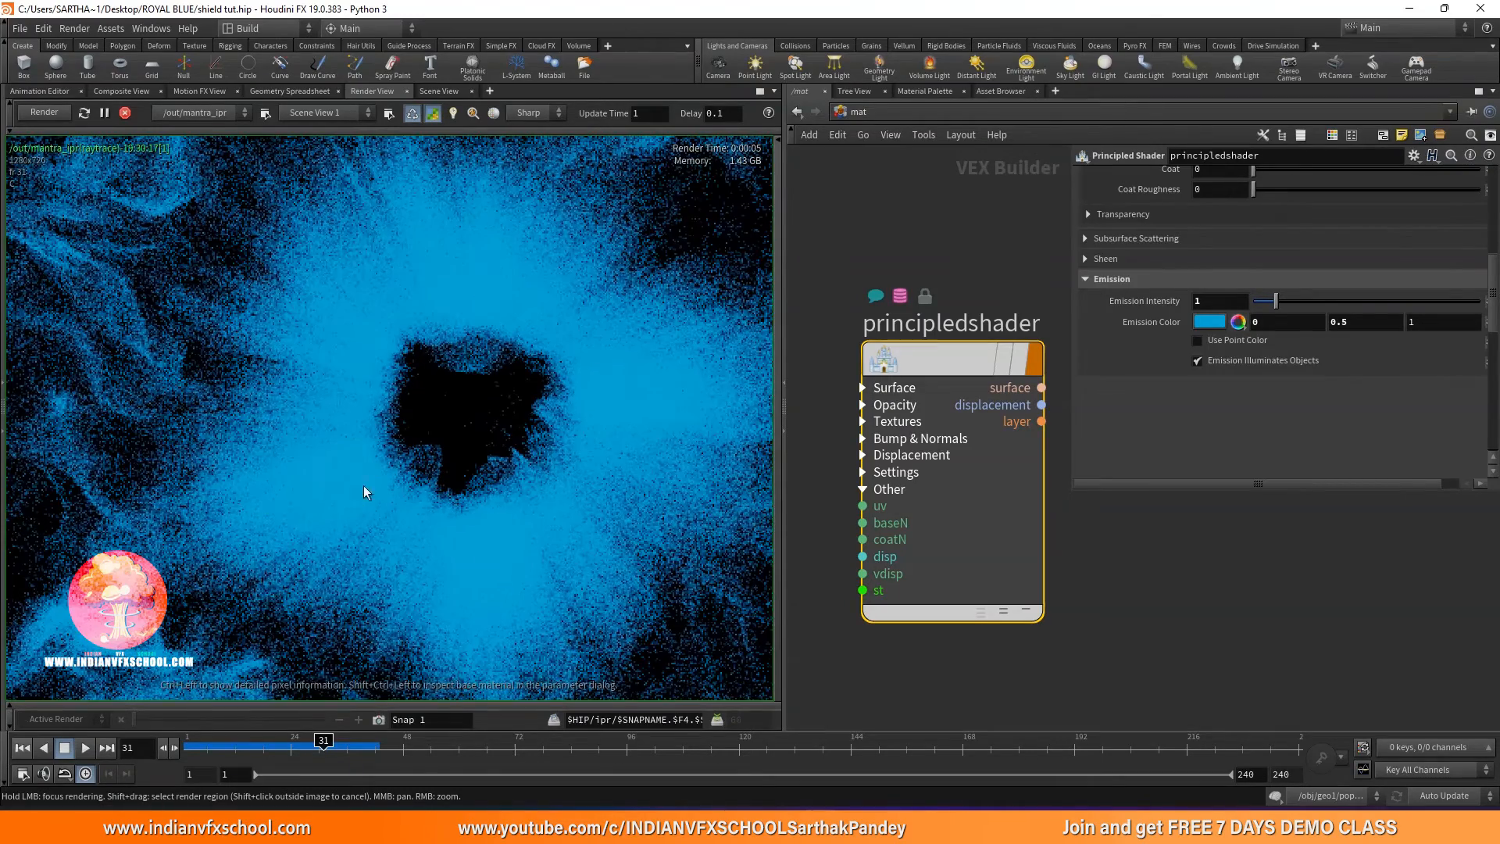
scroll(406, 397, down, 2)
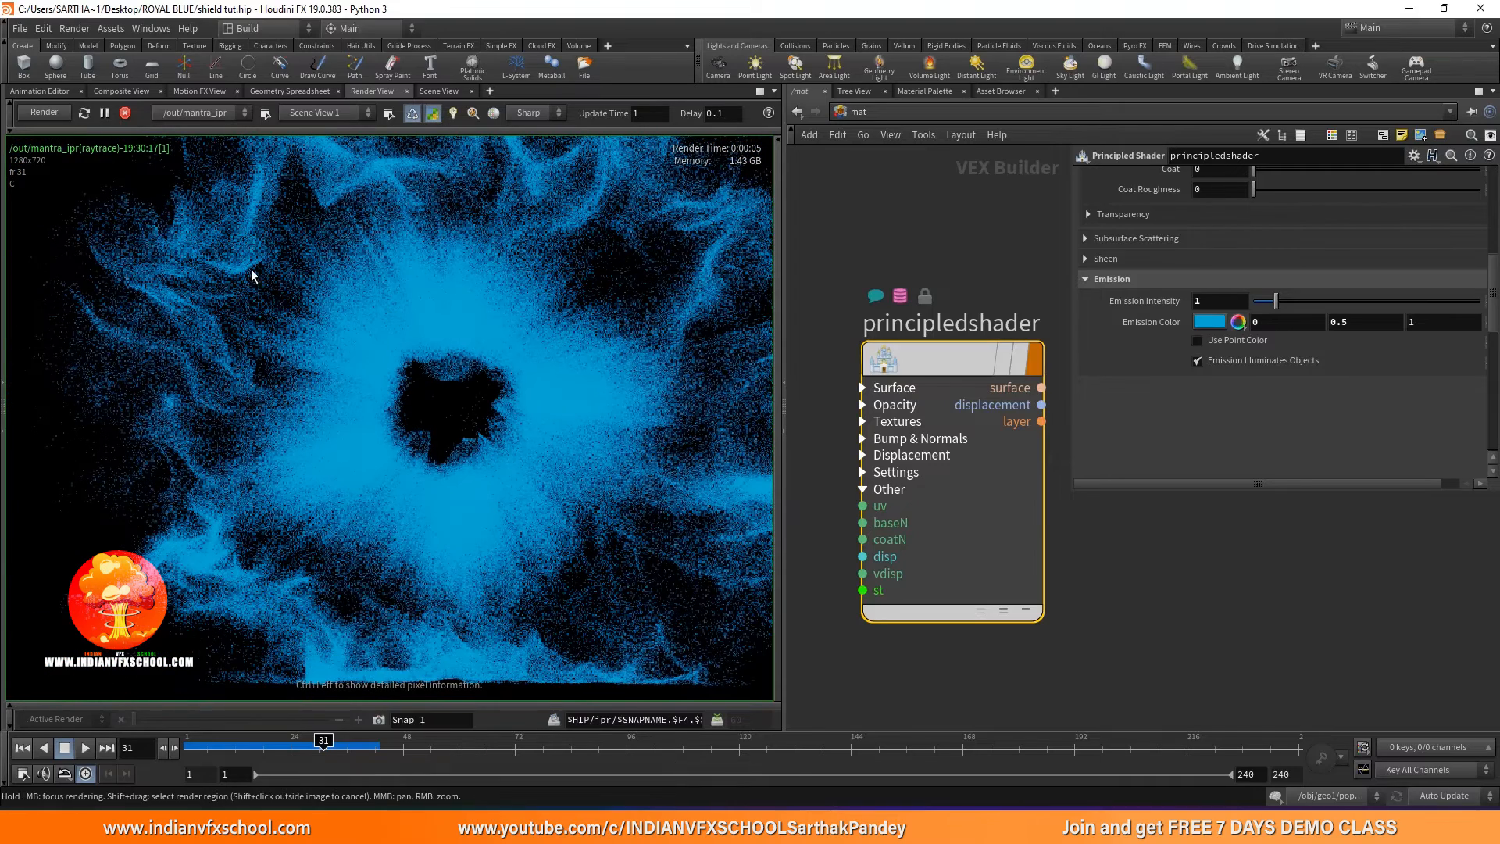
Play the reference video energy.mov from the shield folder in VLC, pause it, and return to Houdini to compare the render.
click(786, 827)
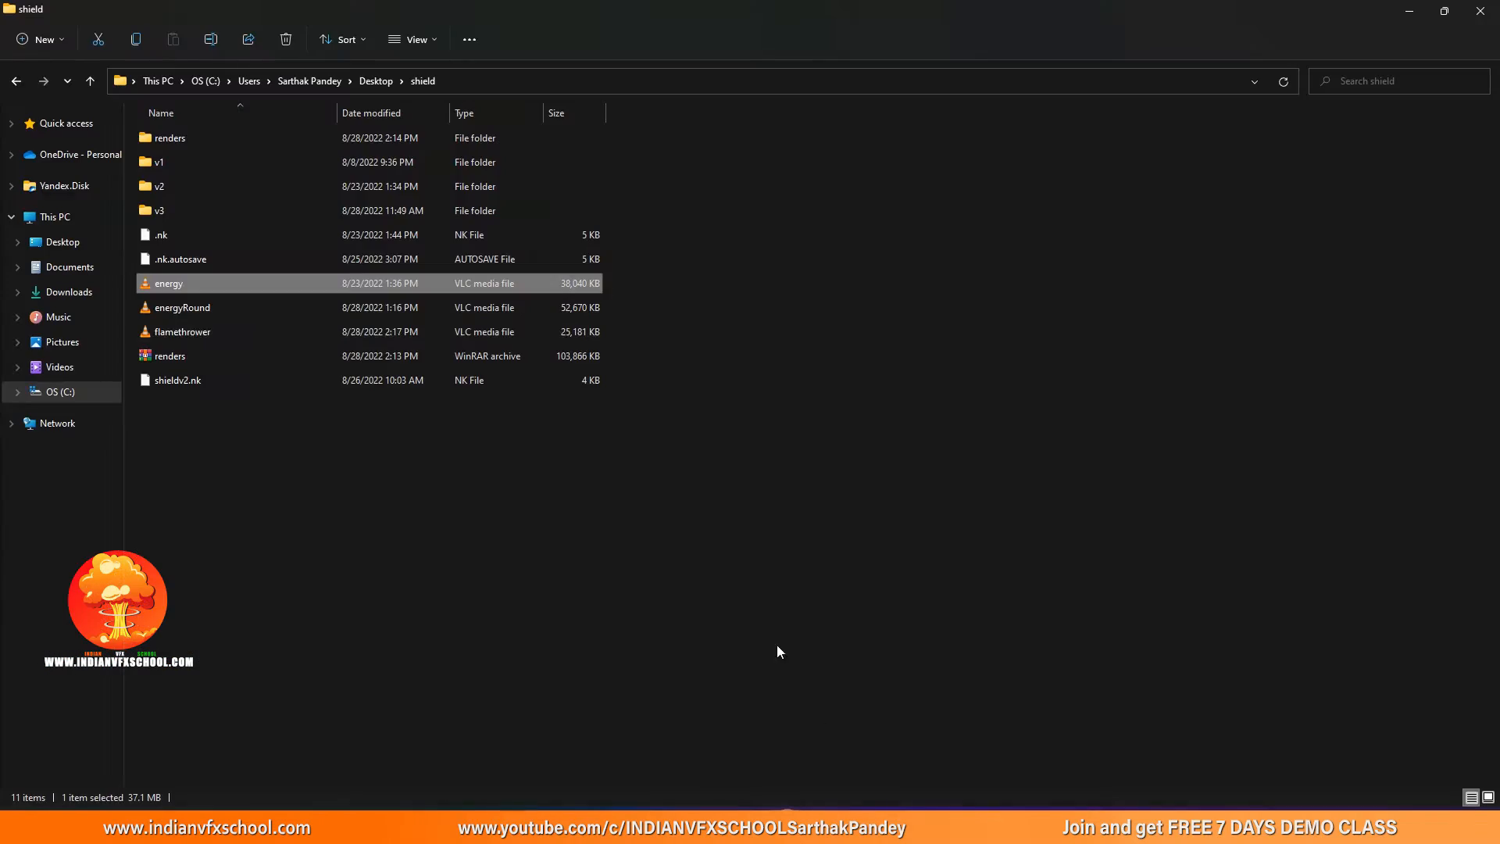
double_click(282, 281)
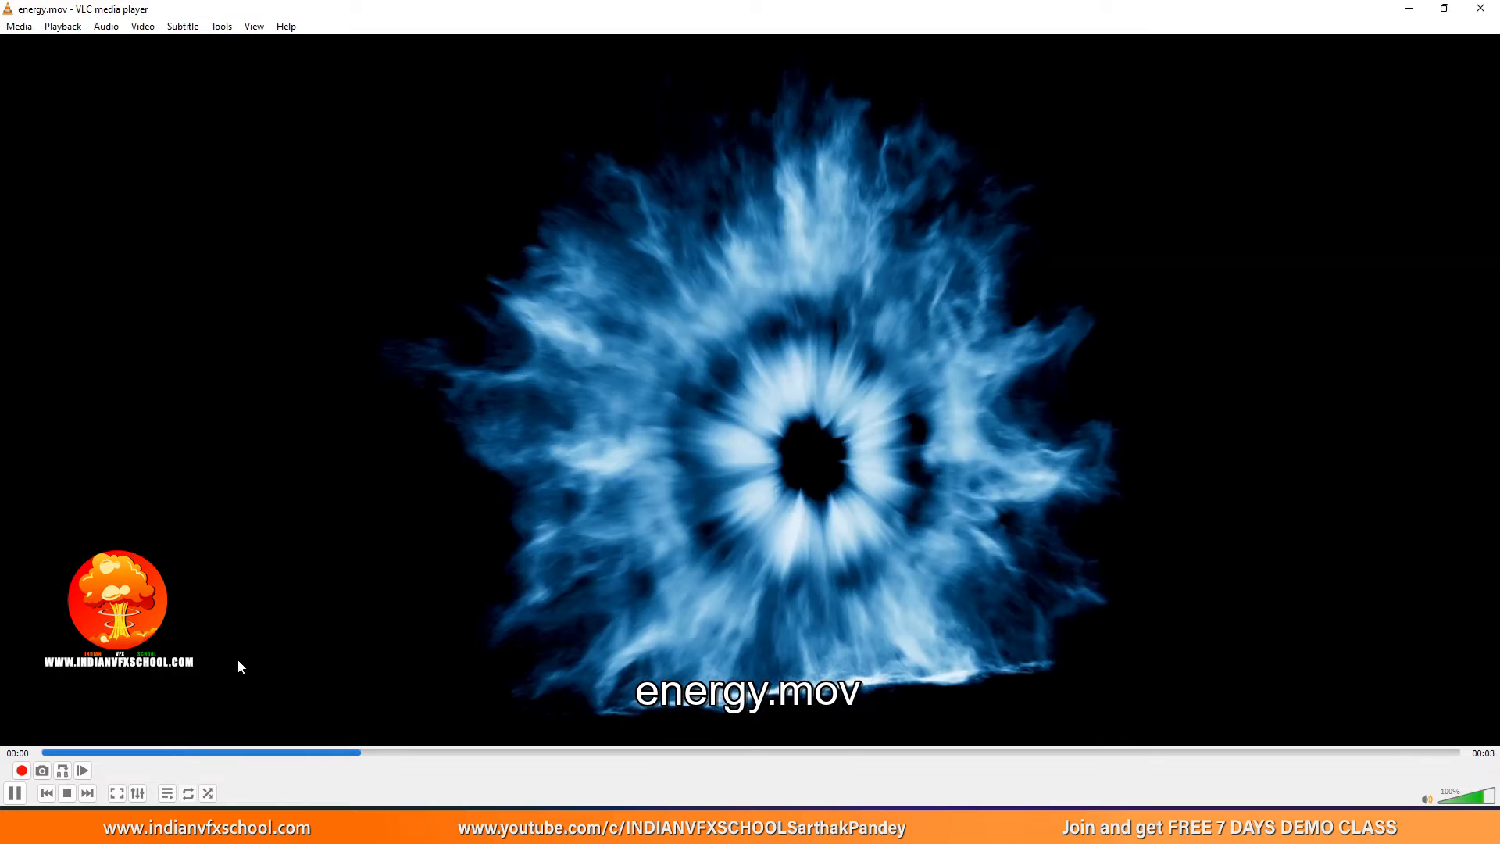
key(space)
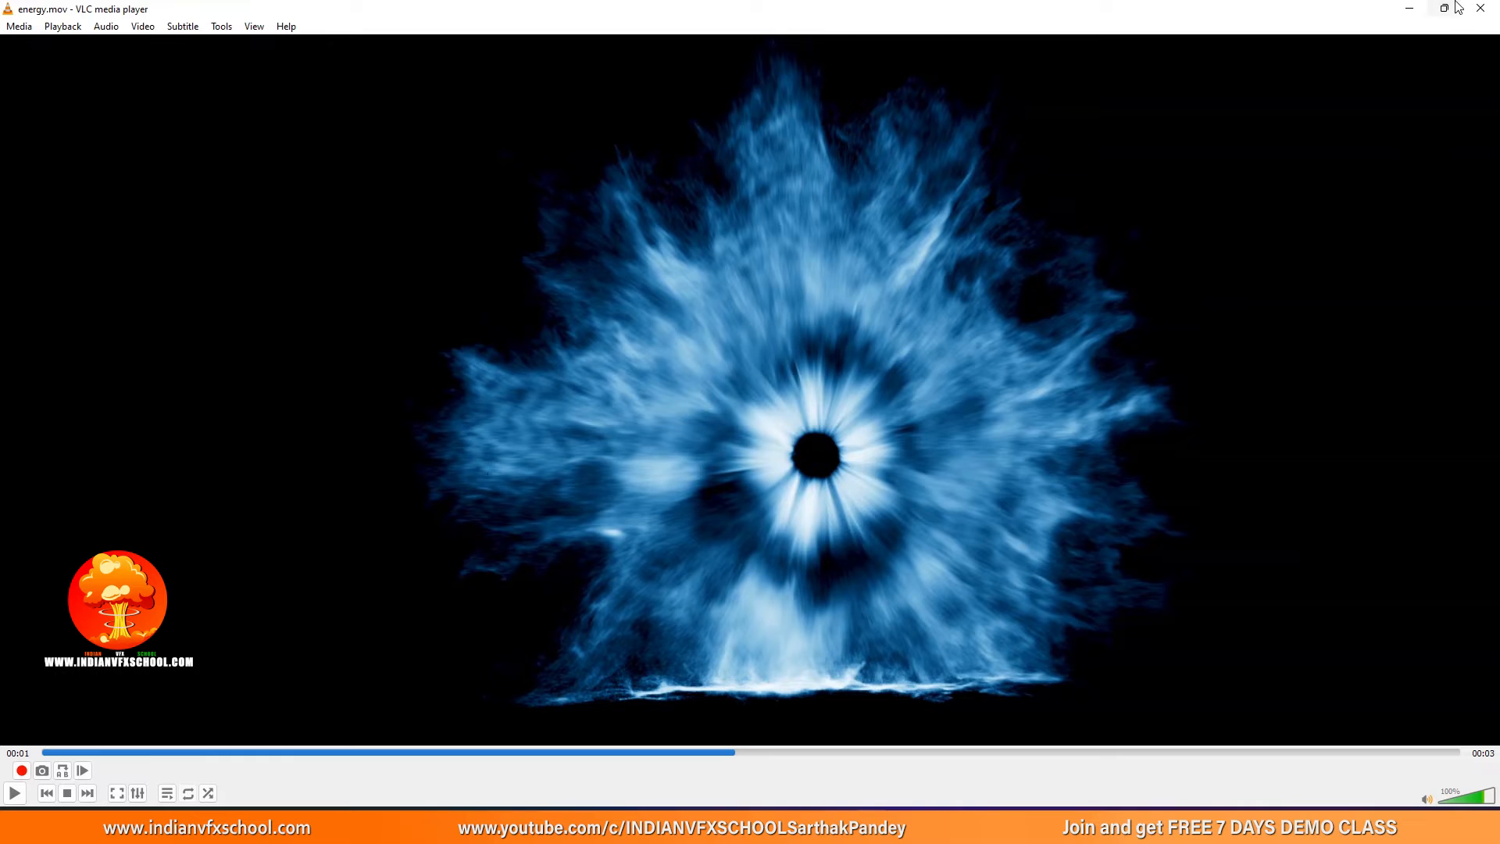
click(1414, 8)
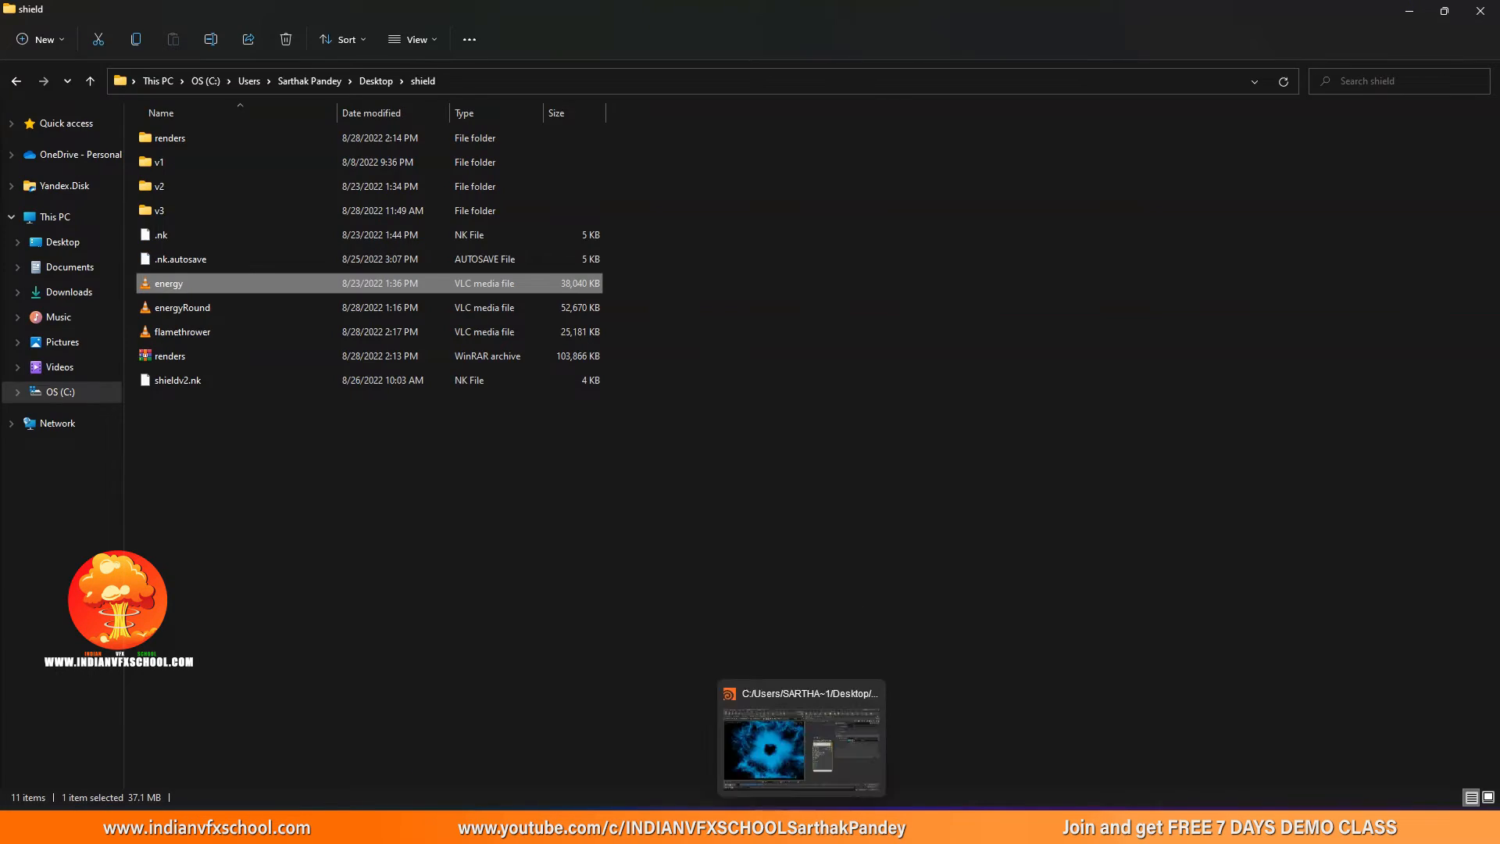
click(859, 801)
middle_drag(251, 449, 250, 457)
scroll(250, 457, up, 3)
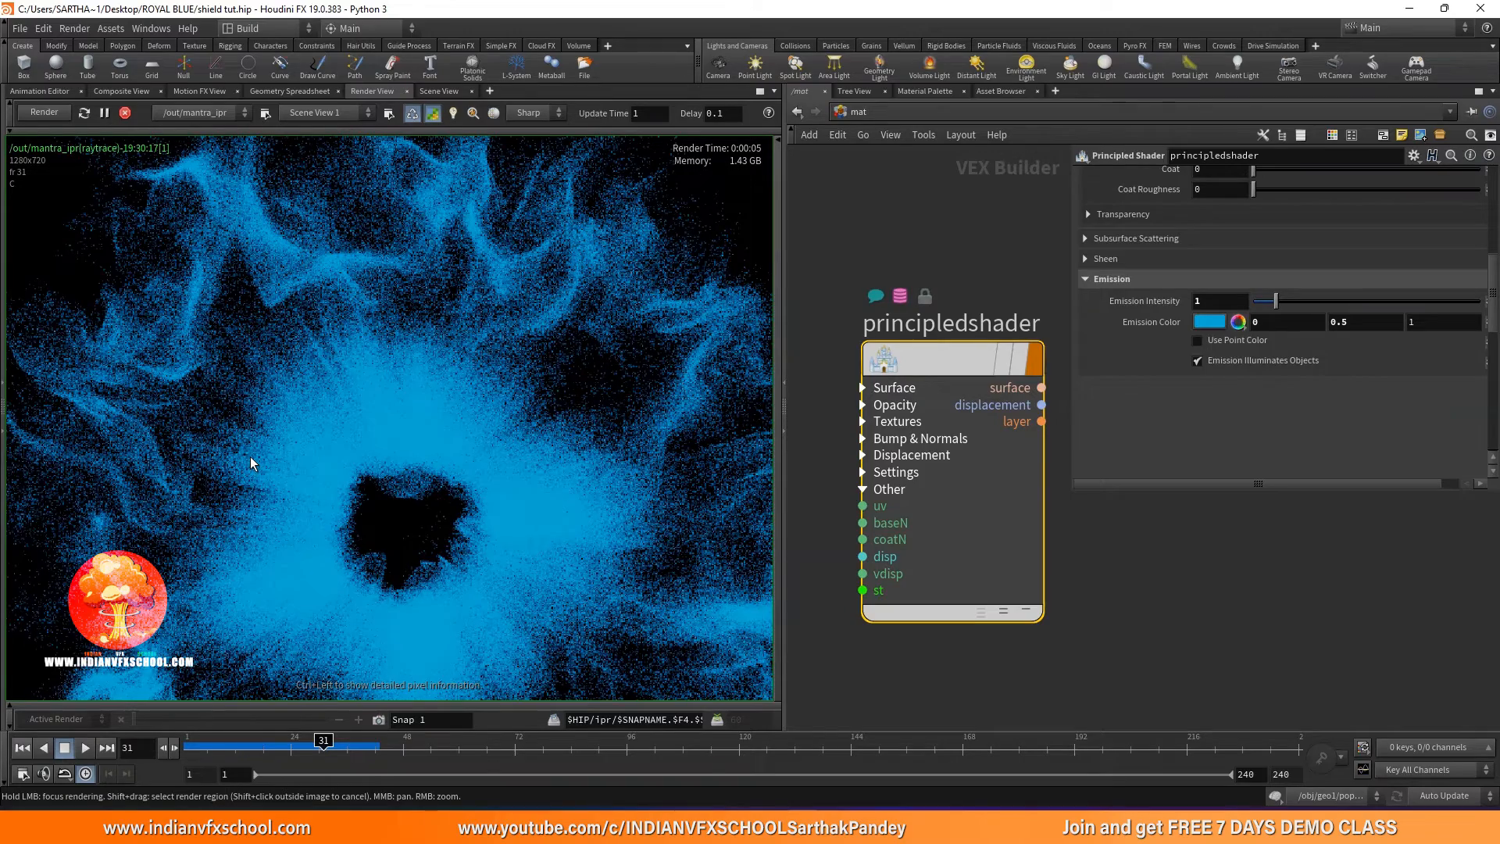
scroll(250, 457, down, 3)
scroll(311, 348, up, 3)
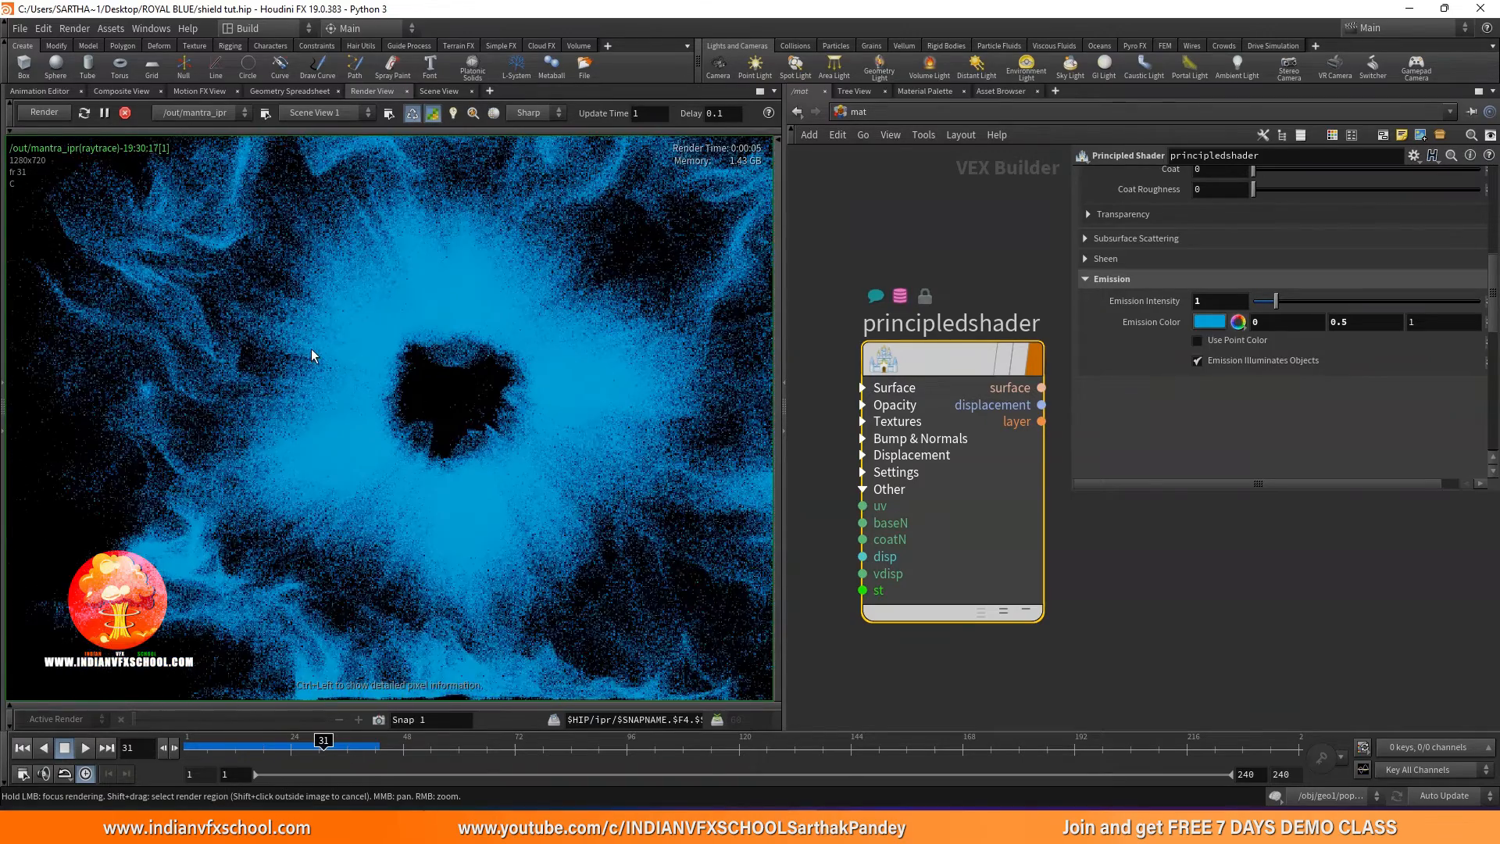
Set the principledshader's Opacity Scale to 0.02.
scroll(311, 349, down, 2)
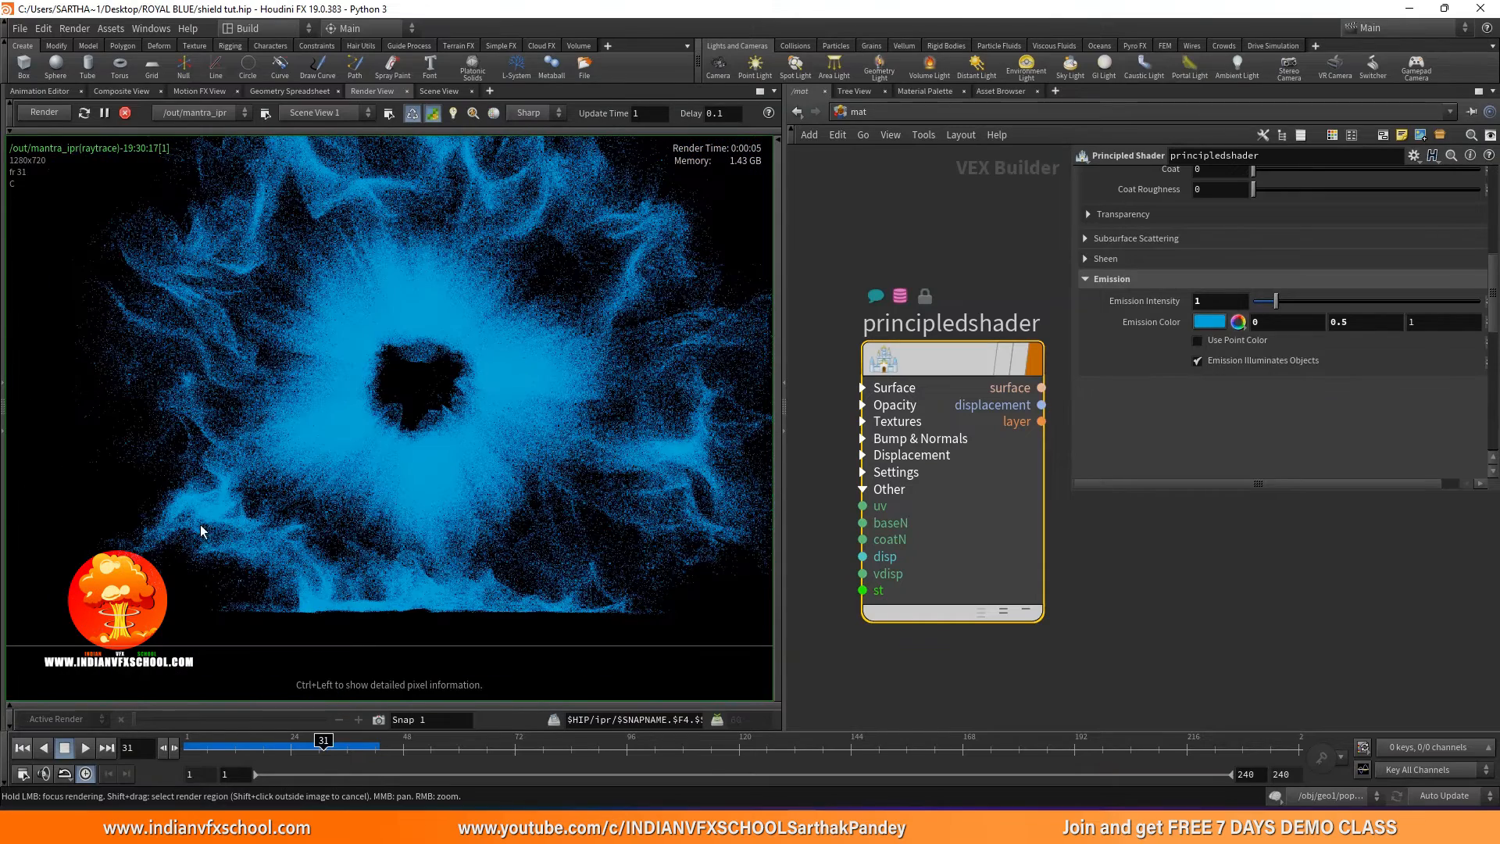
scroll(1142, 252, up, 10)
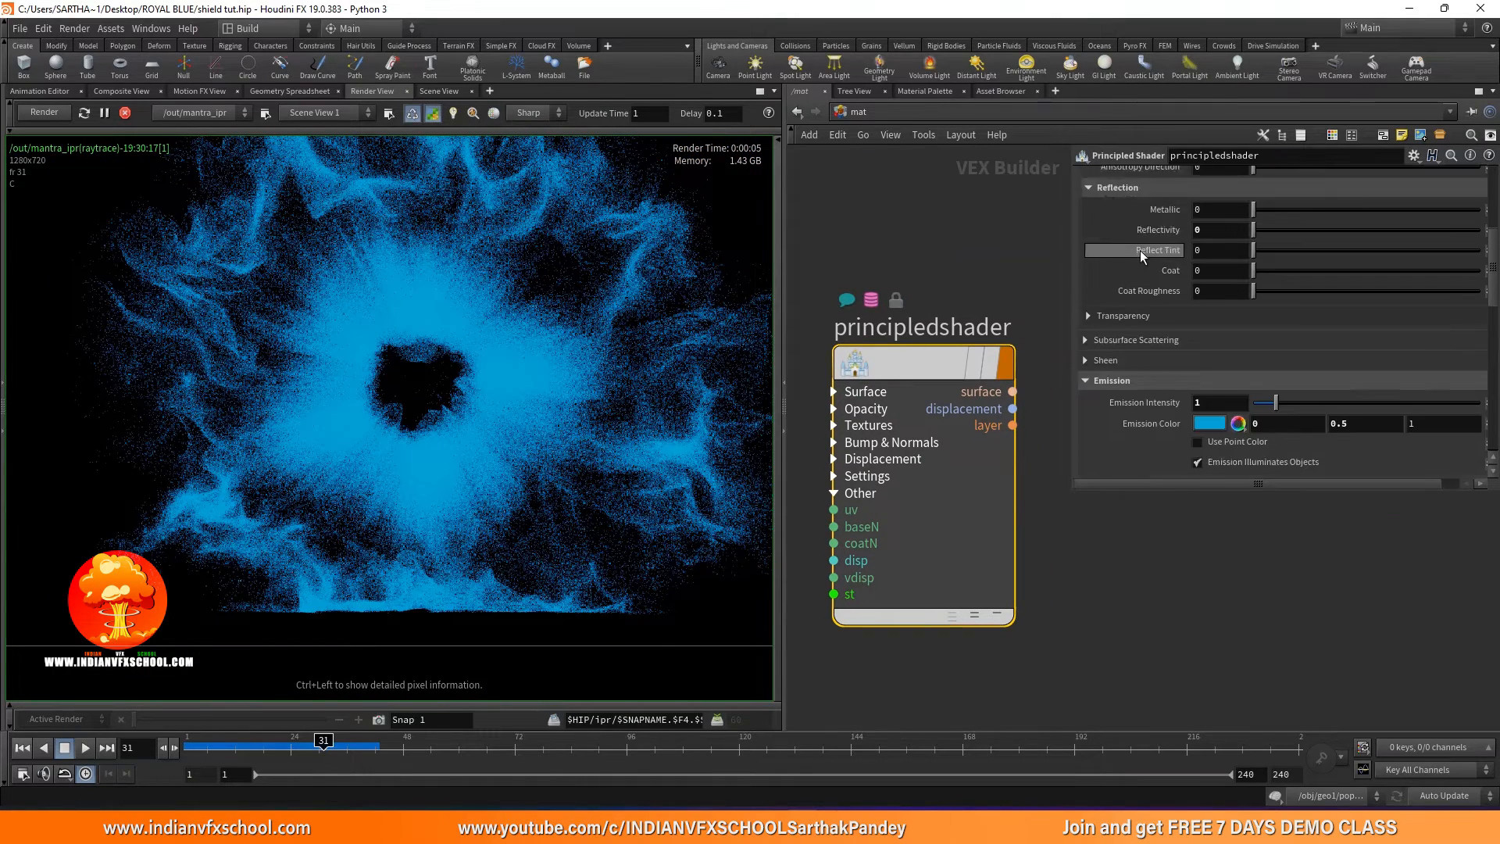
scroll(1147, 246, up, 1)
click(1136, 177)
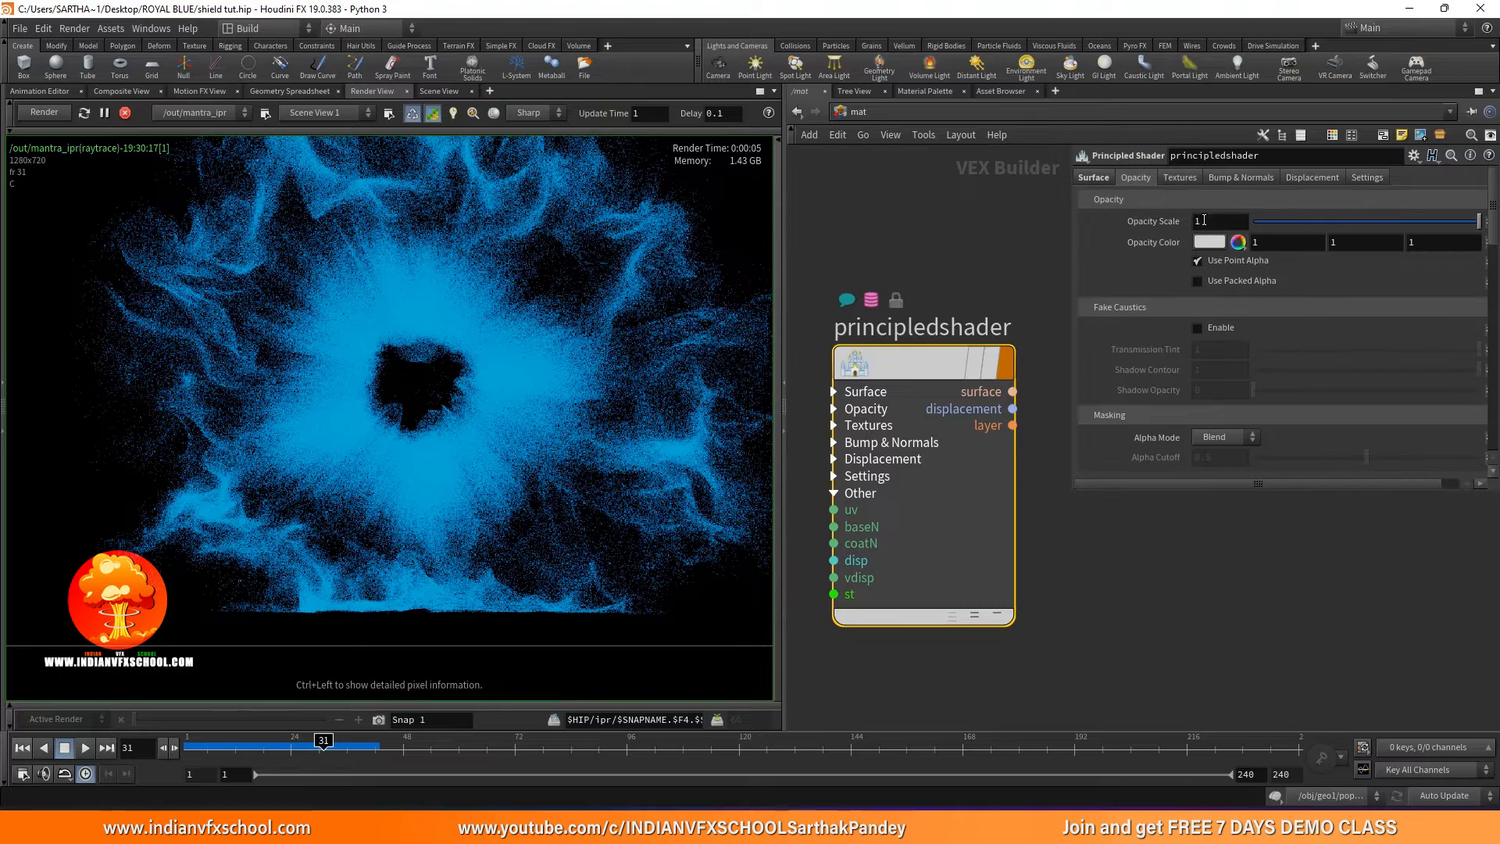
text(0.02)
key(Return)
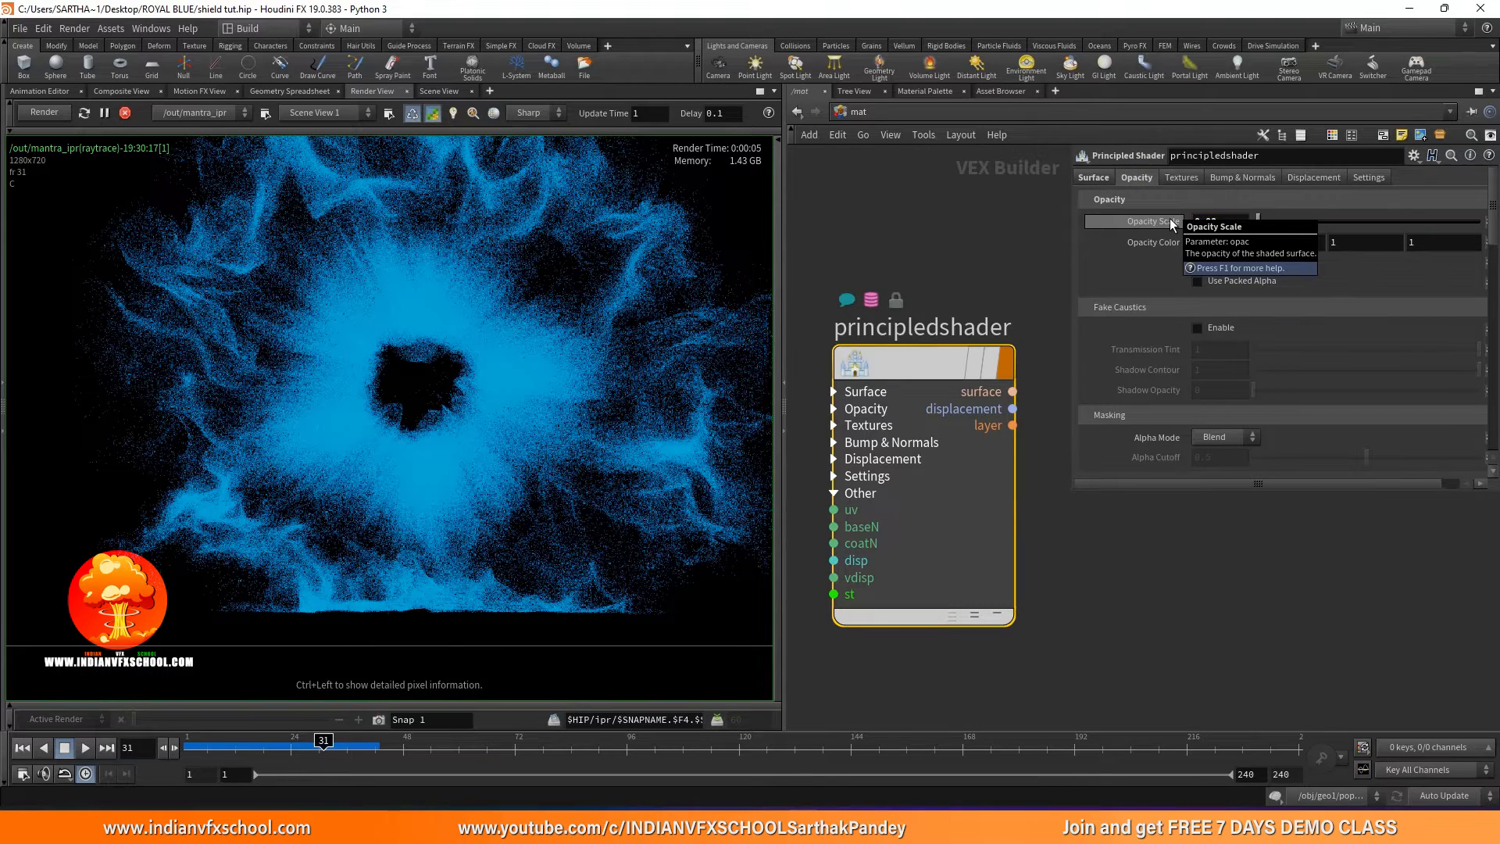
Examine the density and brightness of the particles in the re-rendered shield, from the core to the outer wisps.
middle_drag(298, 381, 304, 406)
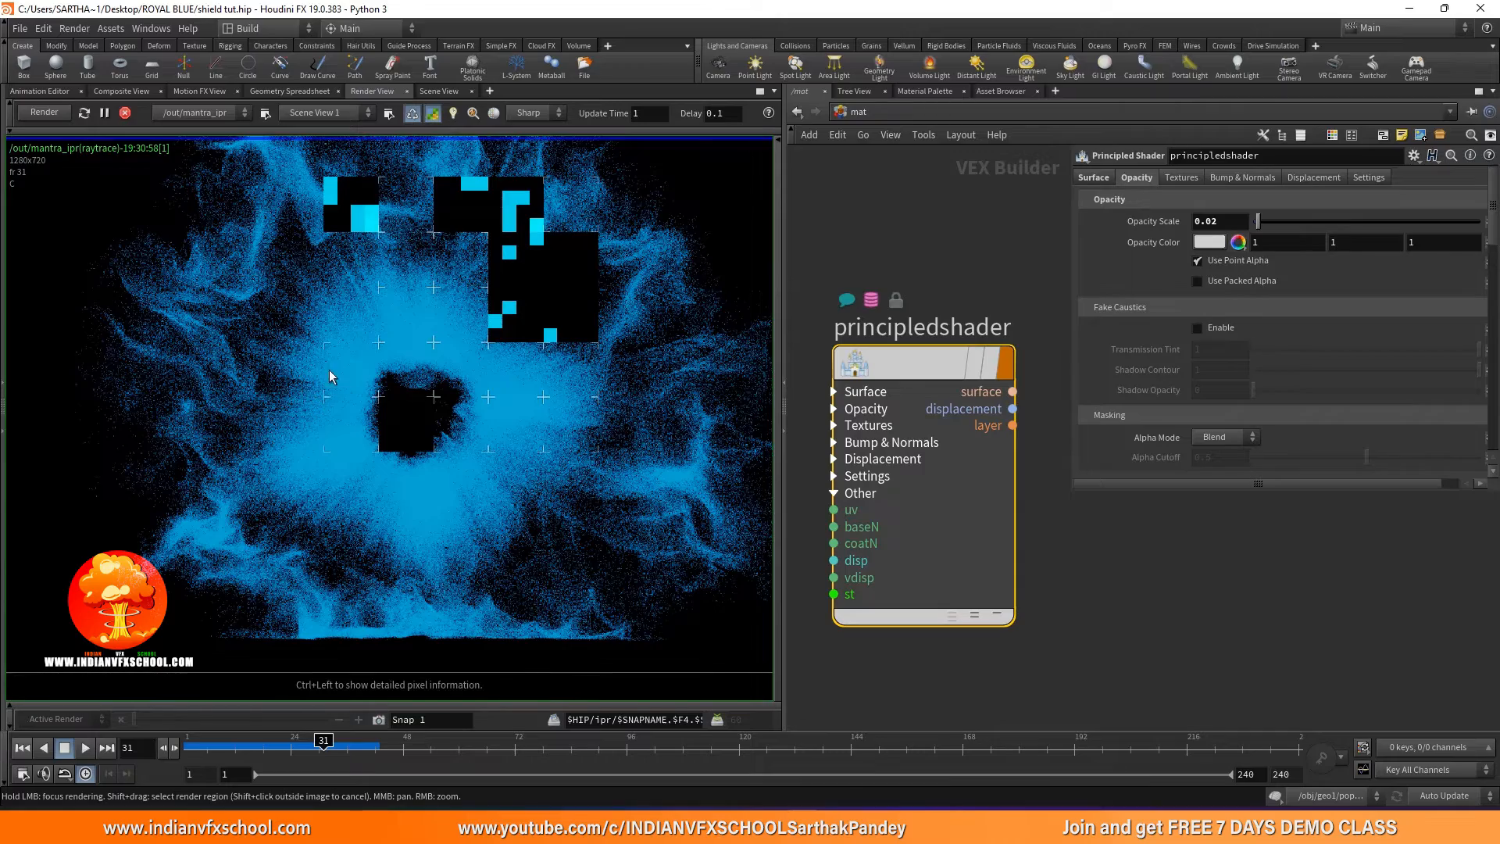
scroll(327, 367, up, 5)
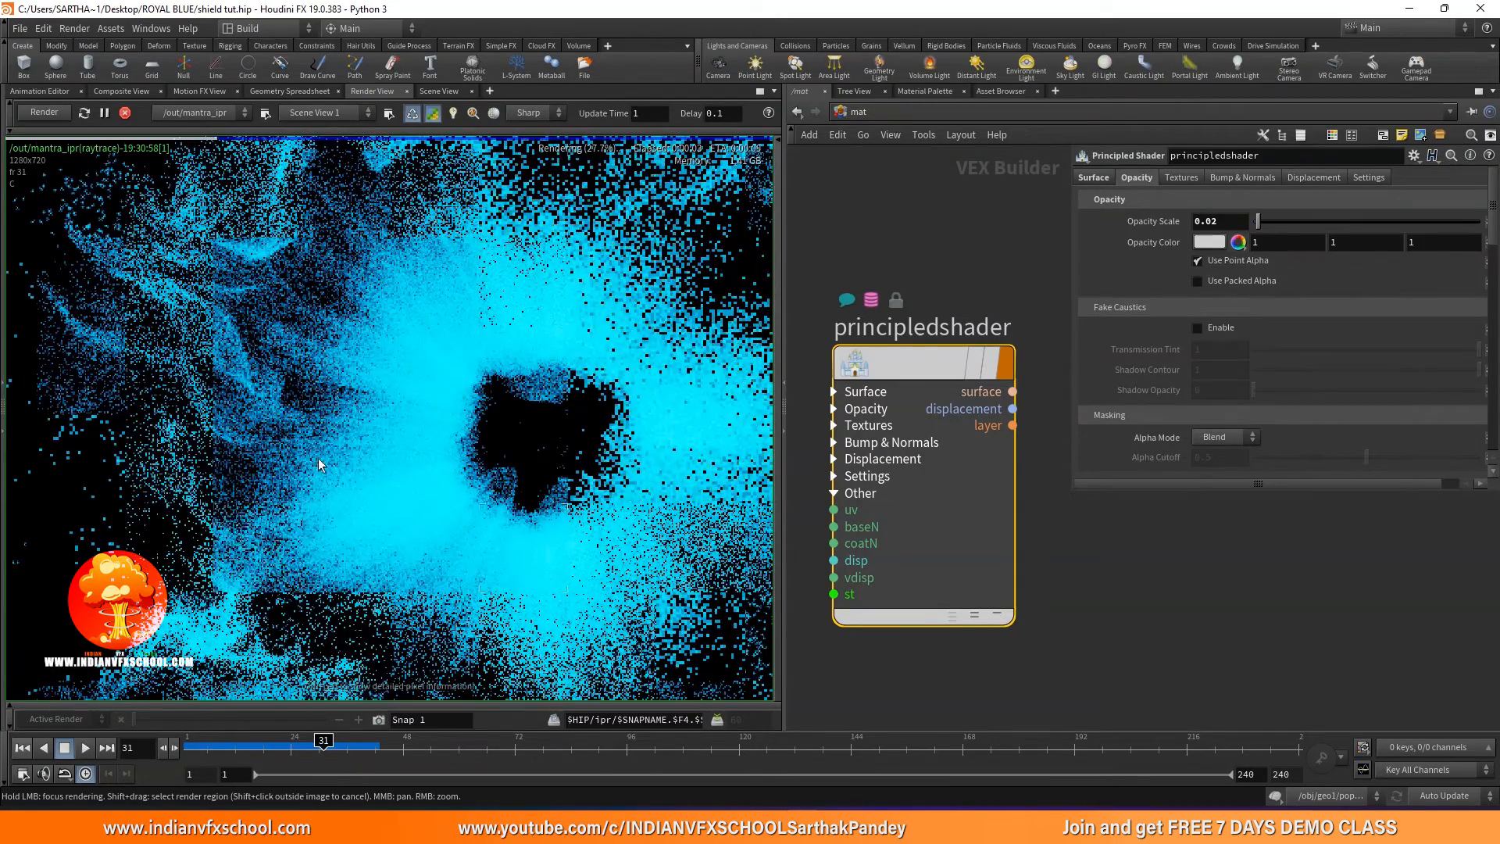
scroll(208, 469, down, 5)
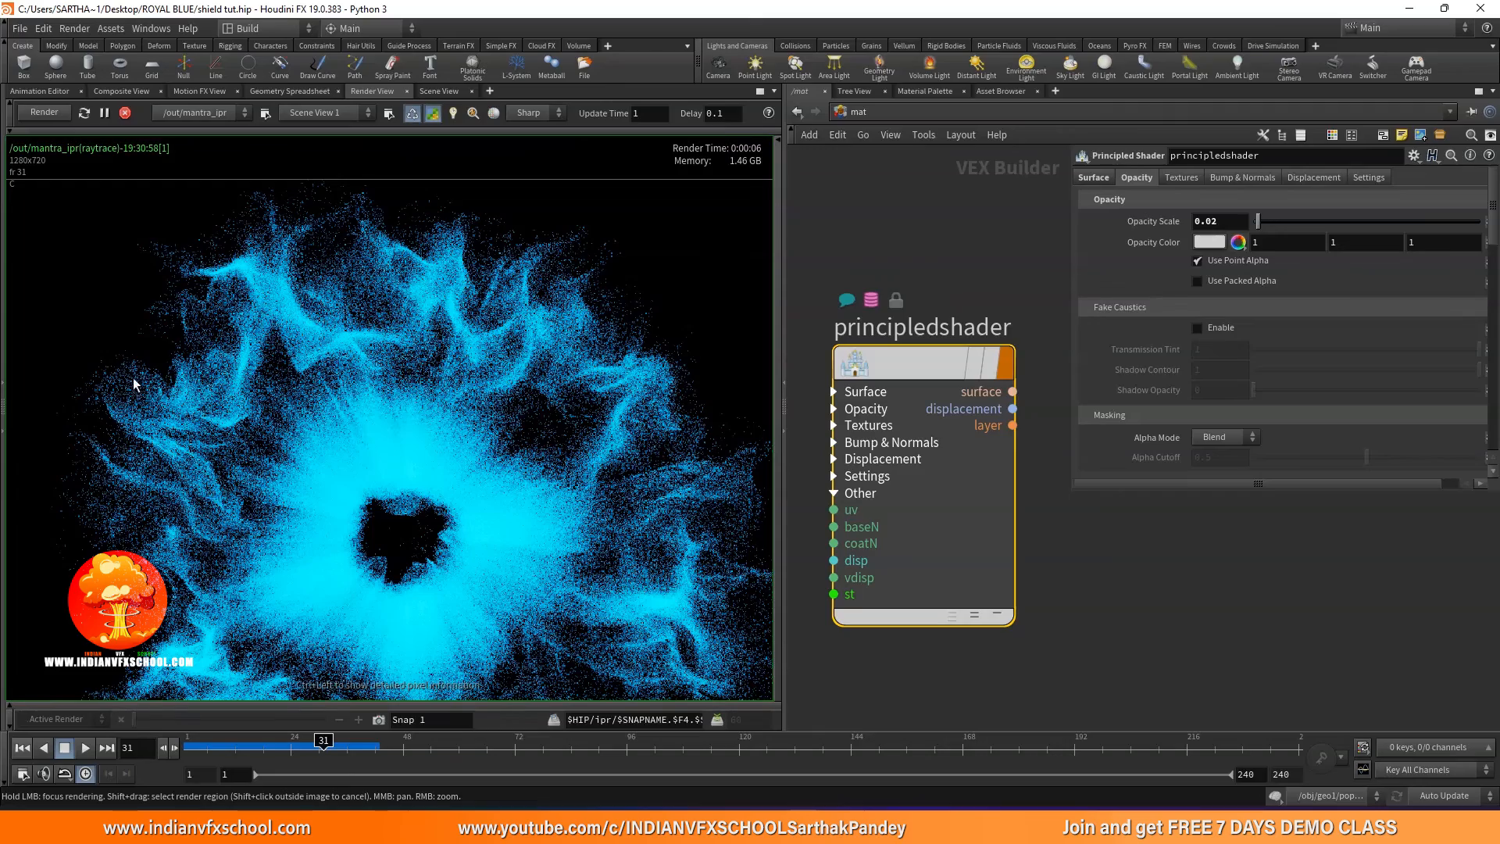
scroll(282, 304, up, 5)
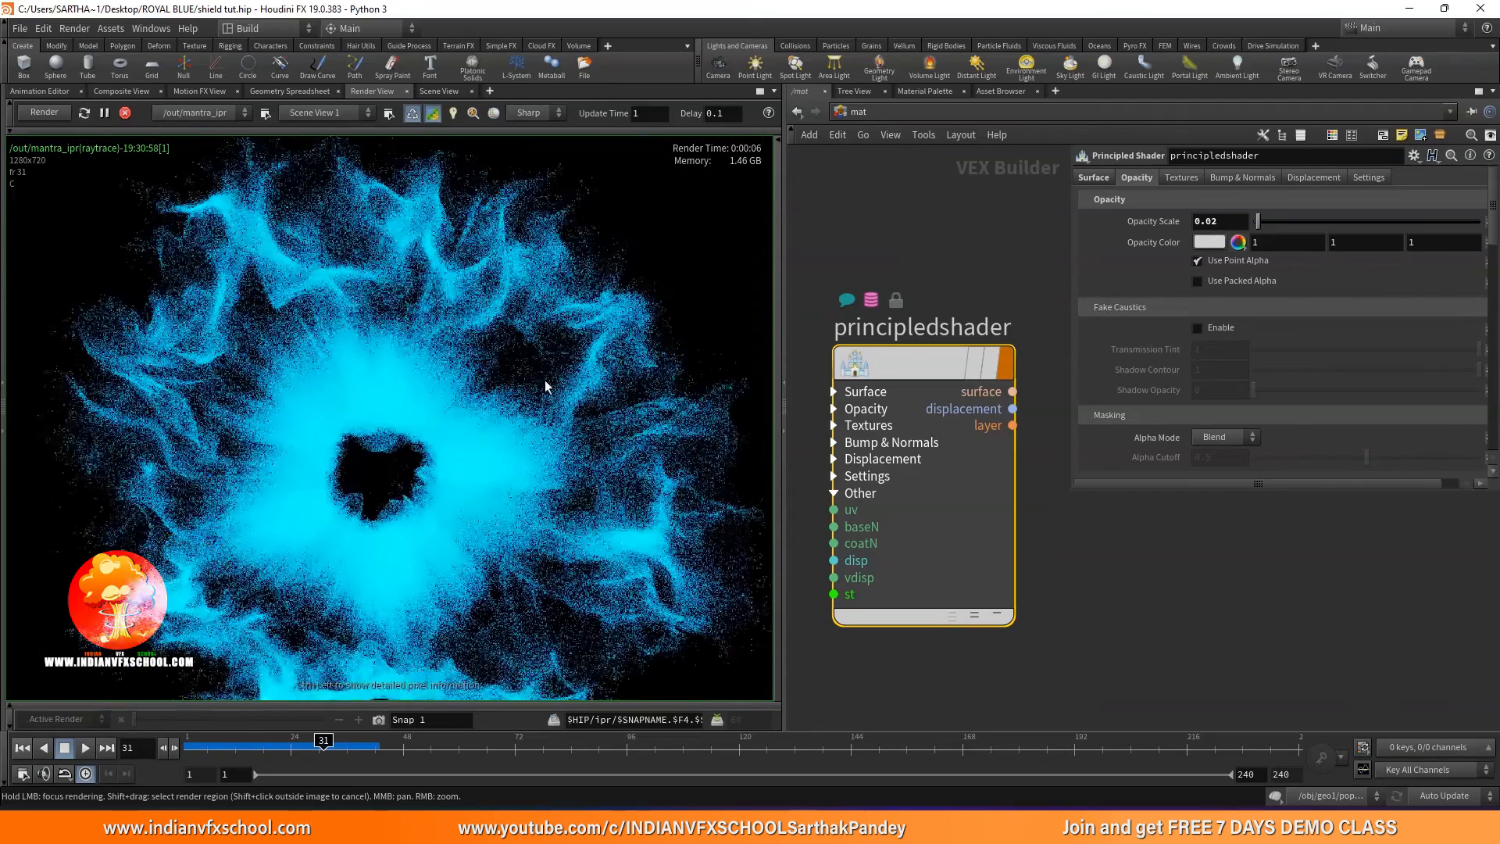
scroll(275, 305, down, 4)
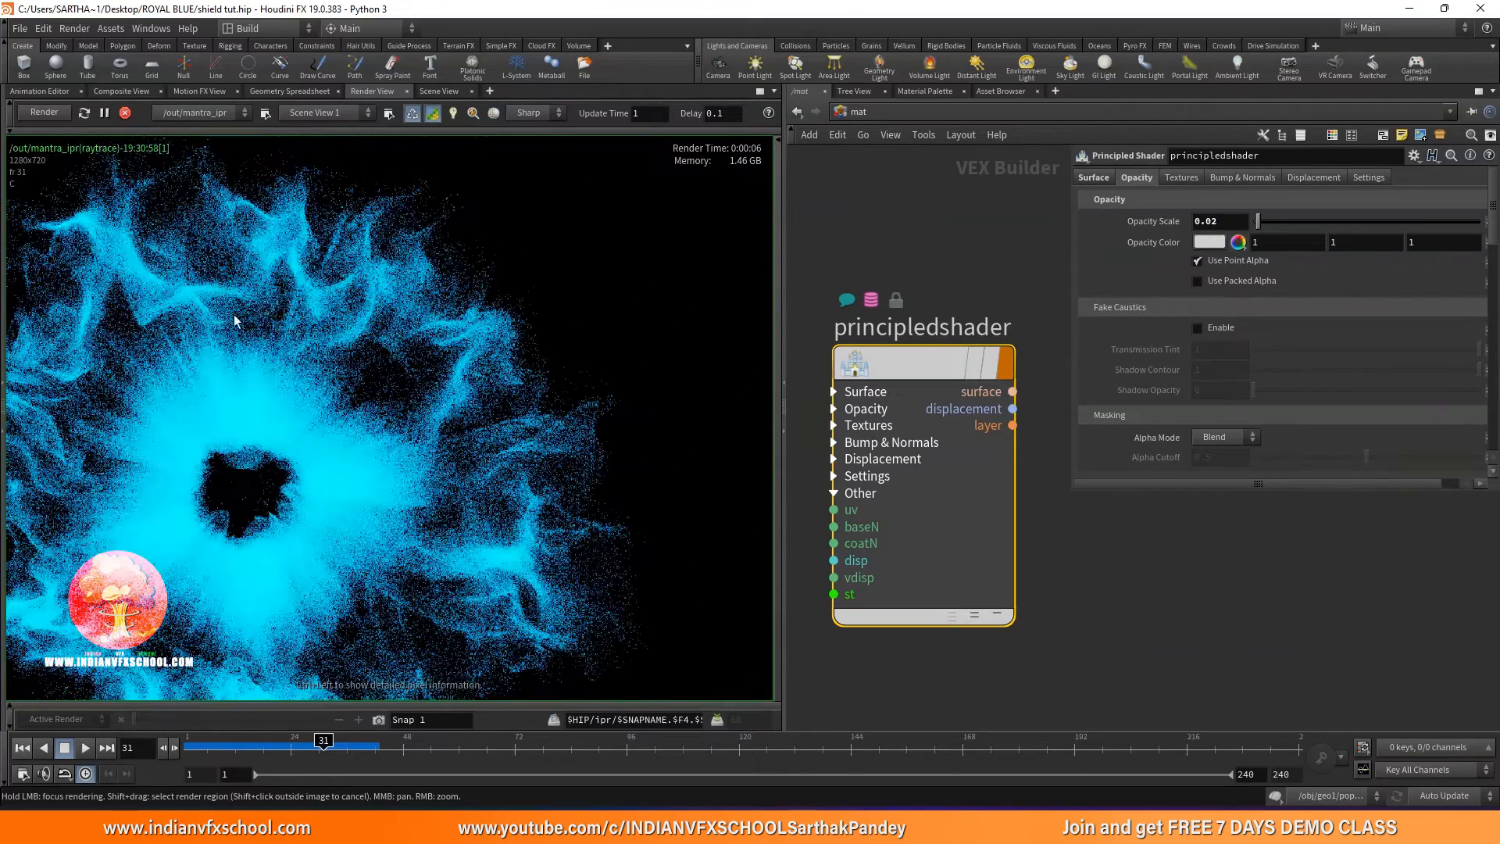
middle_drag(227, 325, 386, 240)
scroll(228, 360, up, 4)
scroll(349, 379, down, 4)
mouse_move(355, 383)
middle_down()
mouse_move(339, 429)
mouse_move(373, 372)
middle_up()
scroll(346, 408, up, 5)
scroll(349, 408, down, 4)
scroll(349, 414, down, 4)
scroll(364, 438, up, 3)
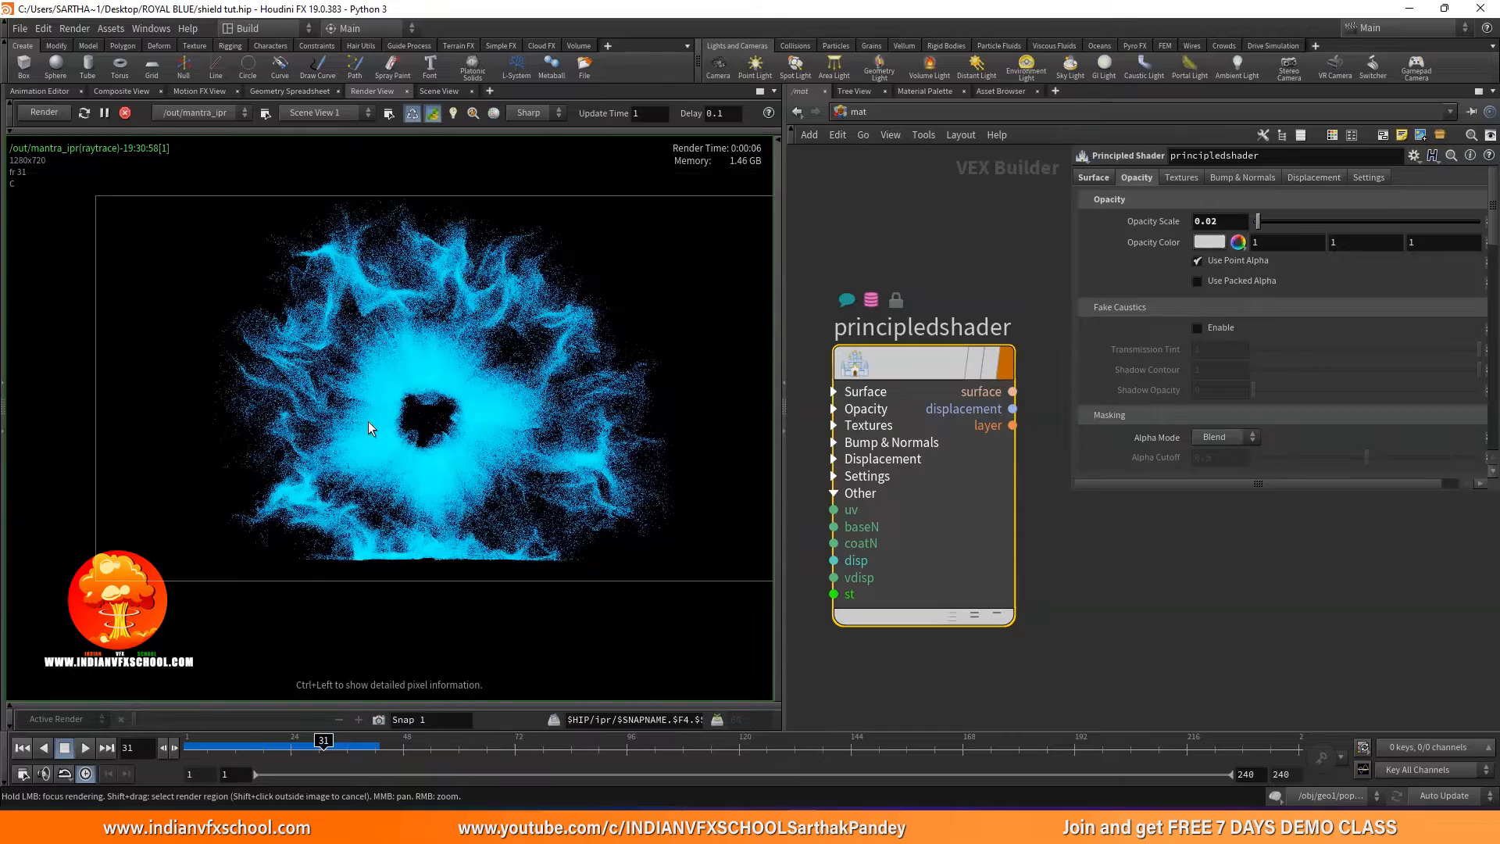
Open the shader's Emission Color for editing and reduce its saturation to 0.832.
click(1097, 177)
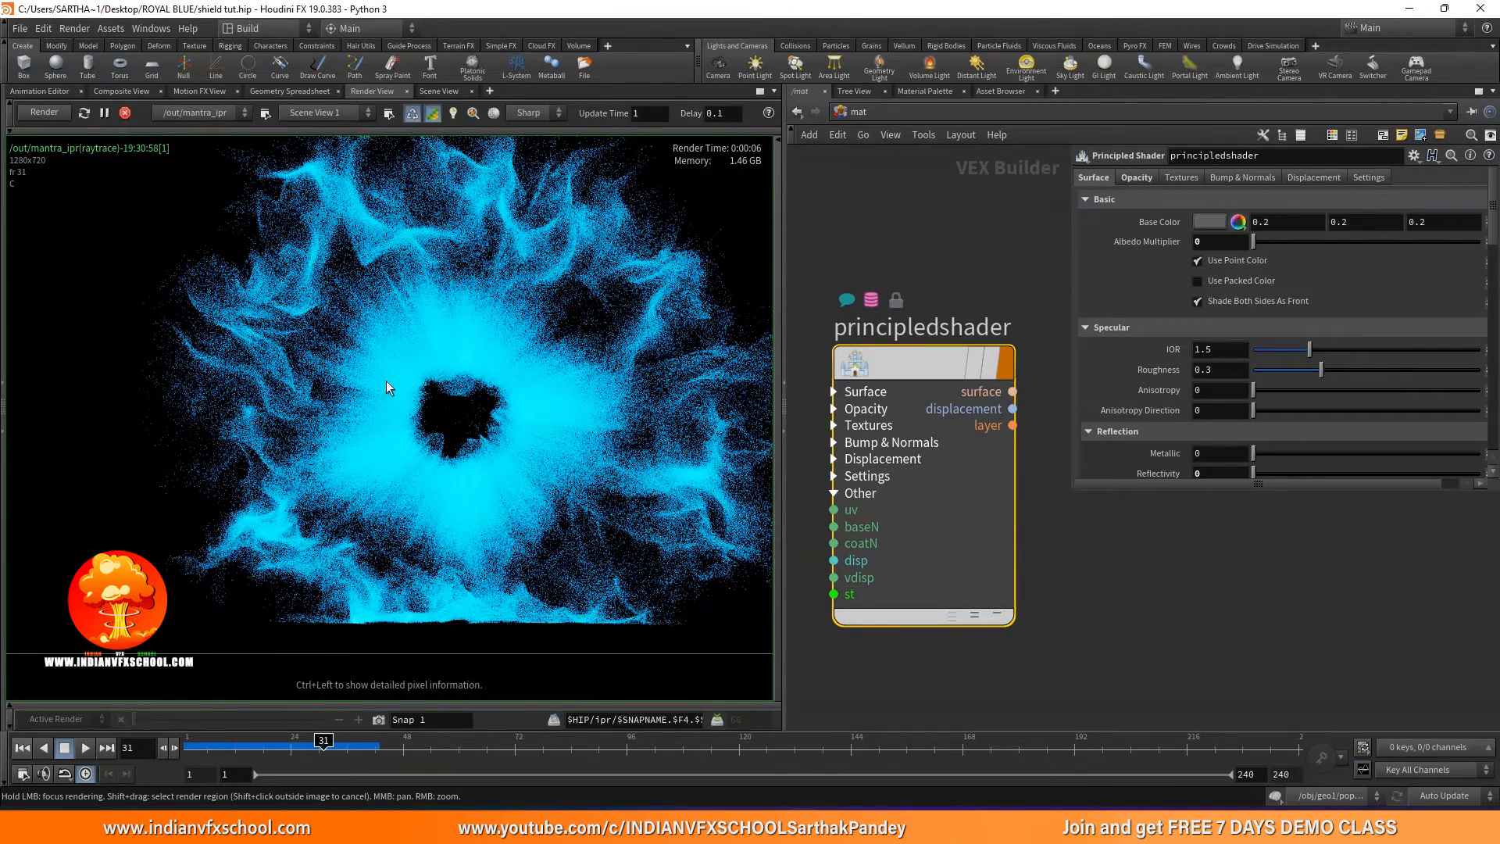
scroll(386, 381, up, 2)
mouse_move(897, 359)
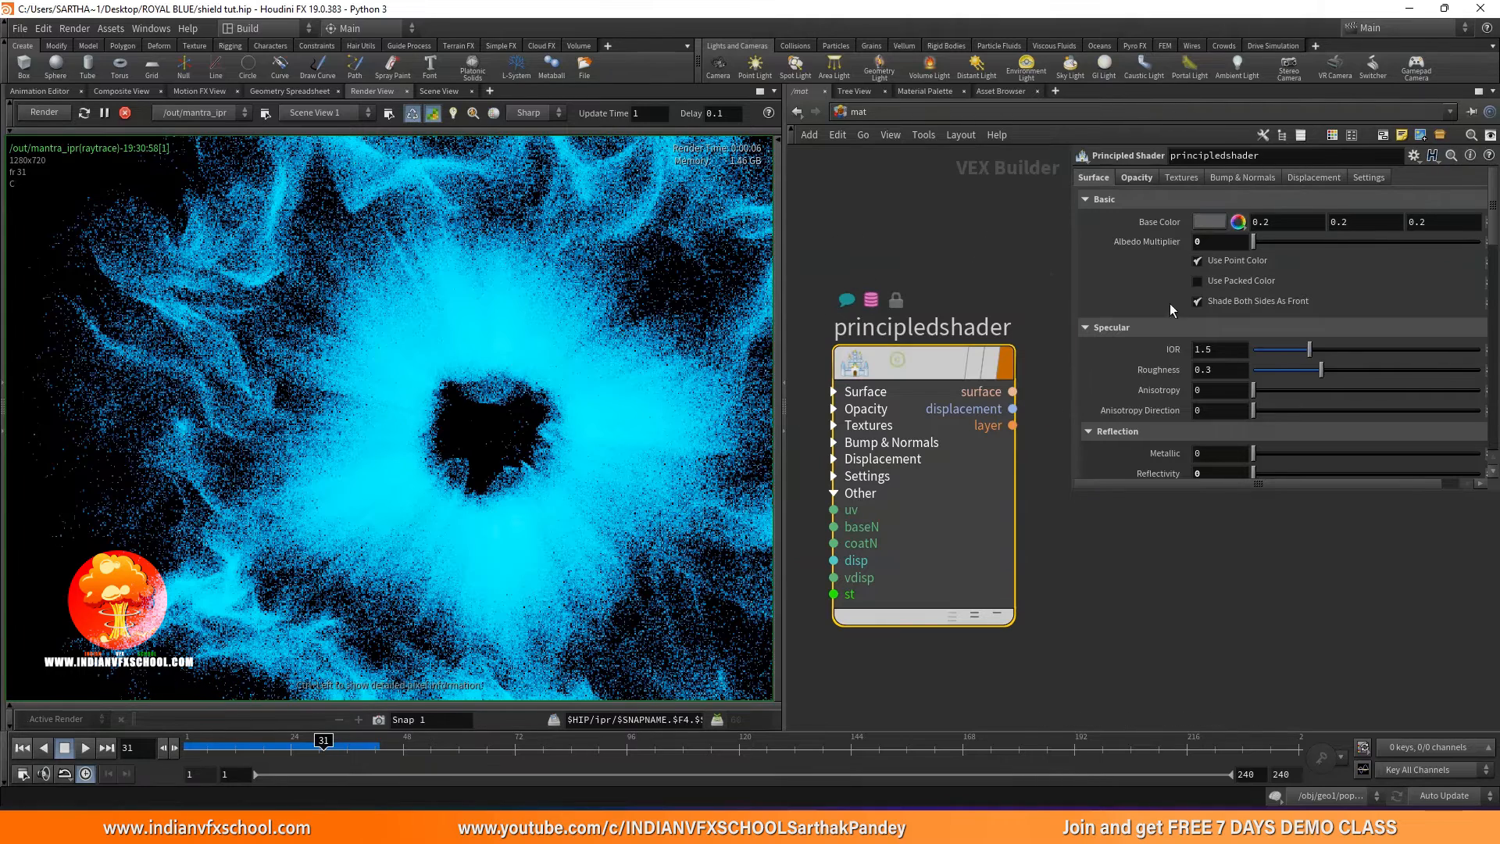
scroll(1170, 303, down, 10)
click(1222, 346)
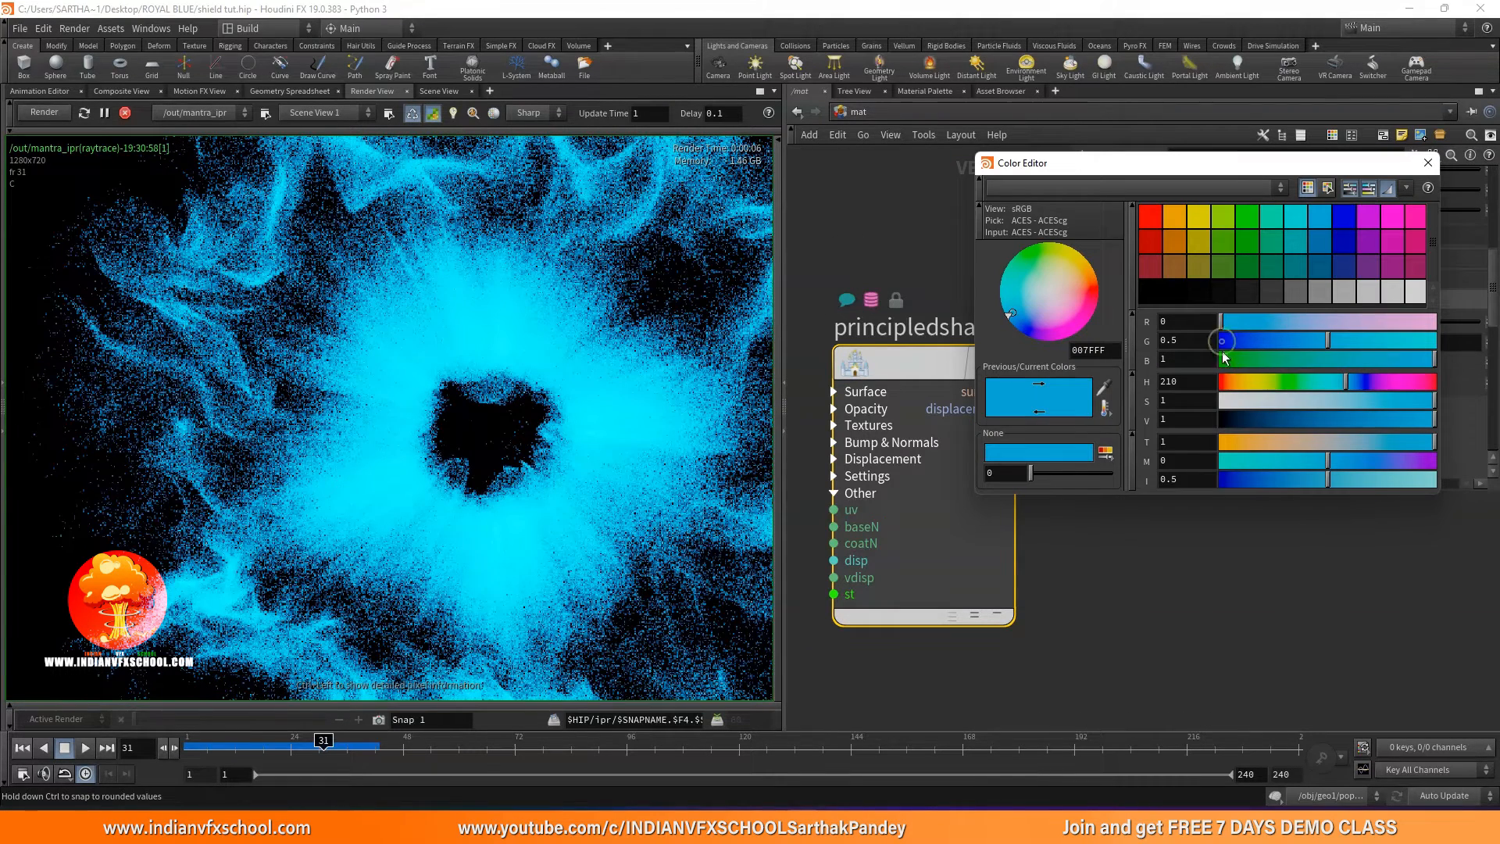
drag(1427, 401, 1421, 401)
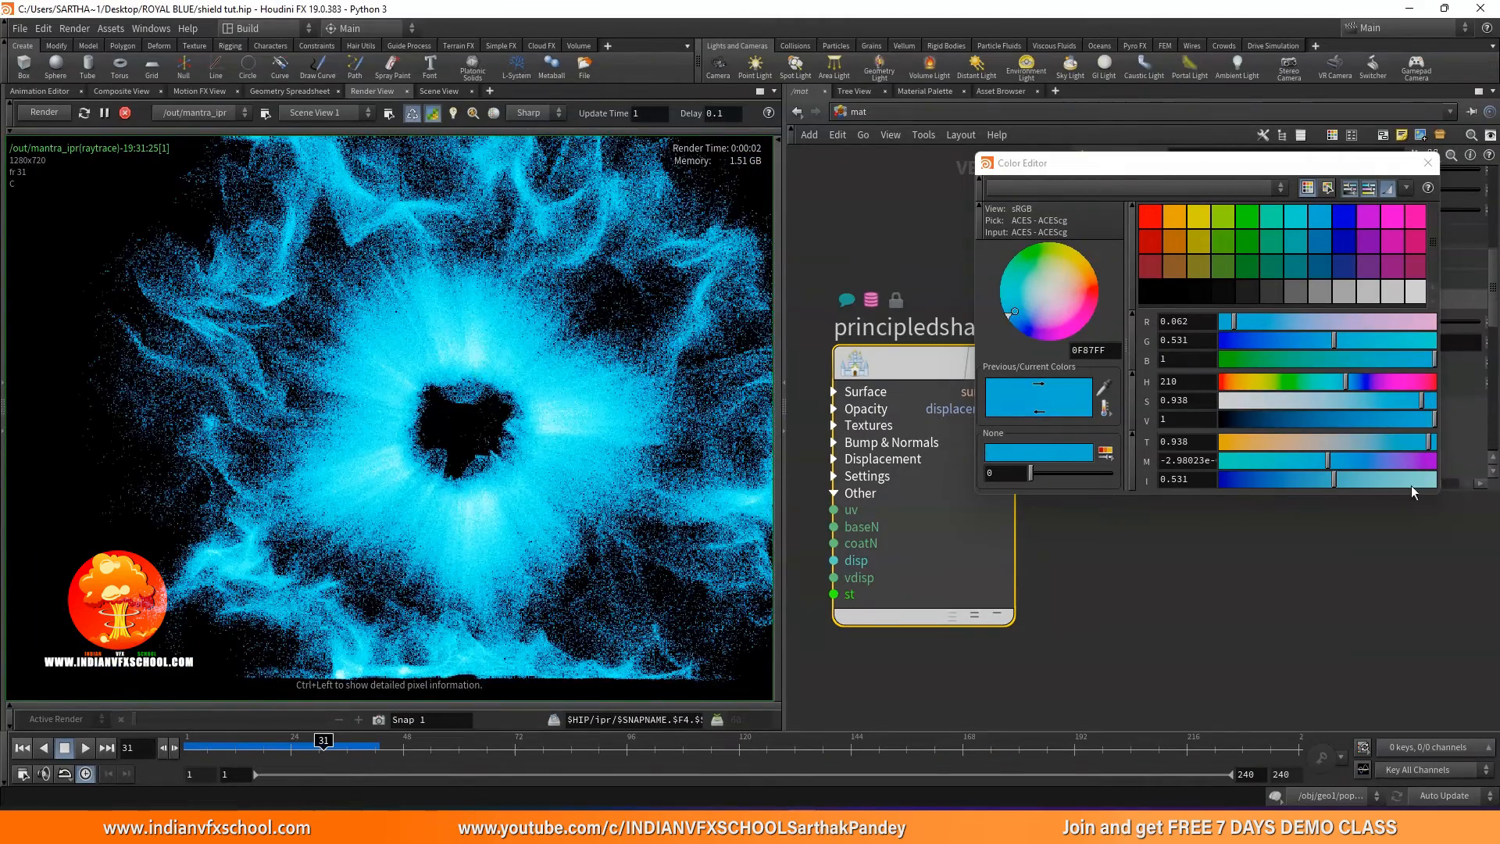
drag(1421, 401, 1399, 401)
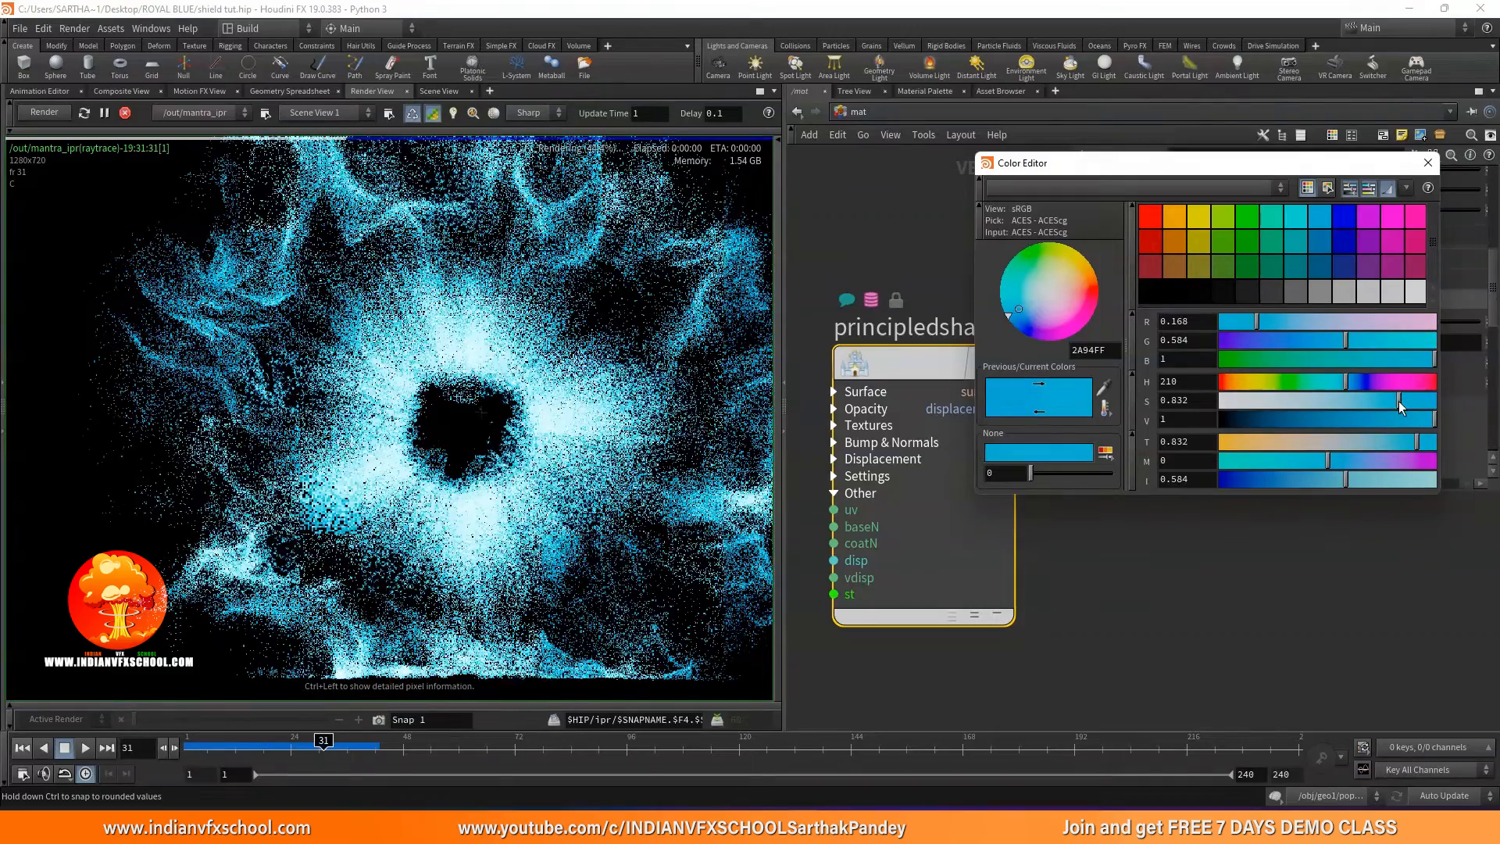
scroll(439, 397, down, 3)
middle_drag(438, 423, 407, 416)
scroll(407, 416, up, 2)
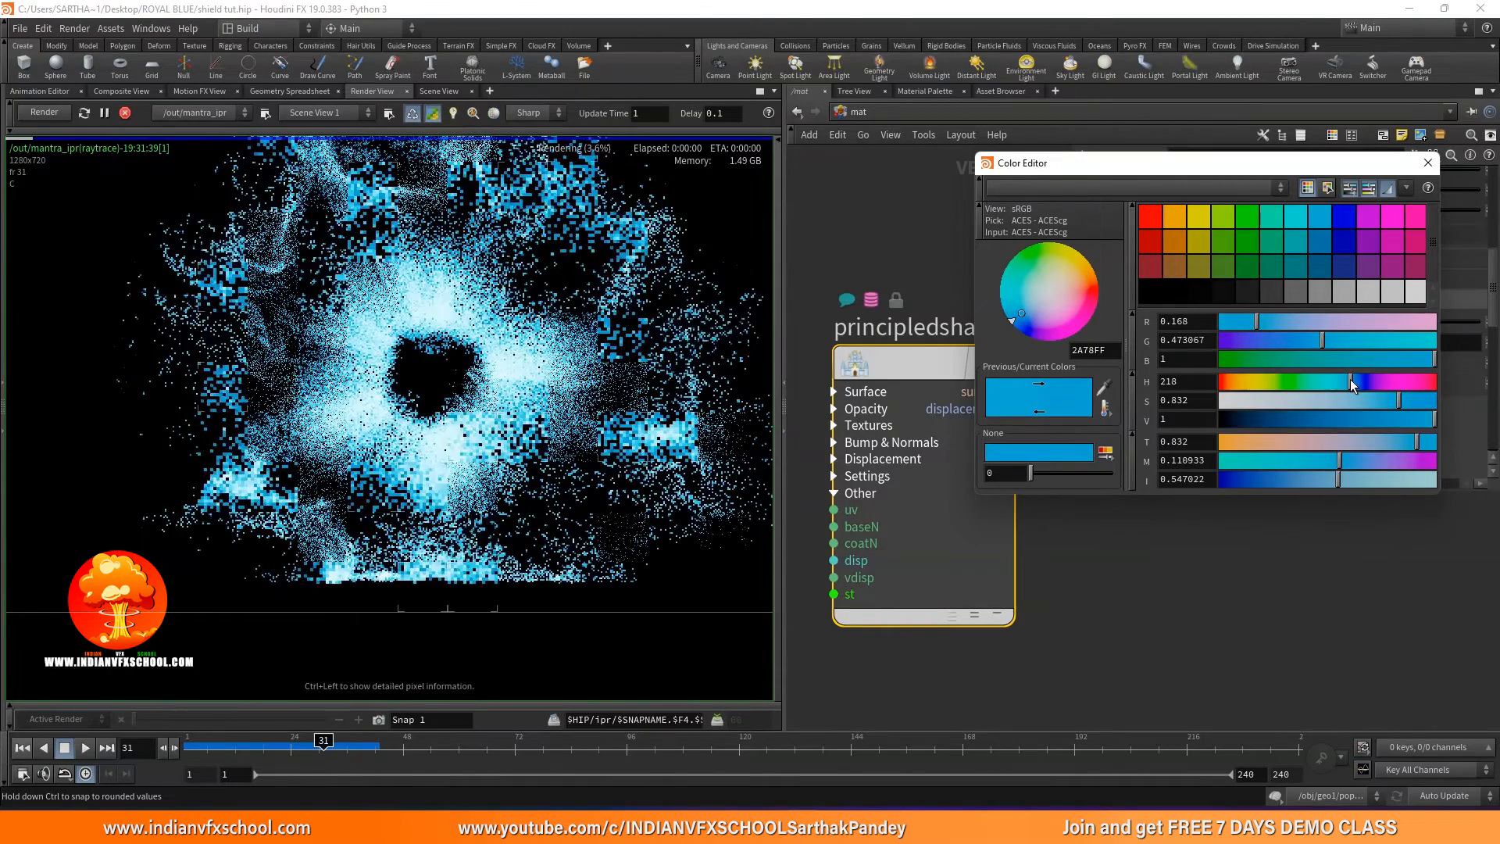
Set the Emission Color's hue to 222 and its value to 0.485, check the render, and close the color editor.
drag(1350, 378, 1352, 379)
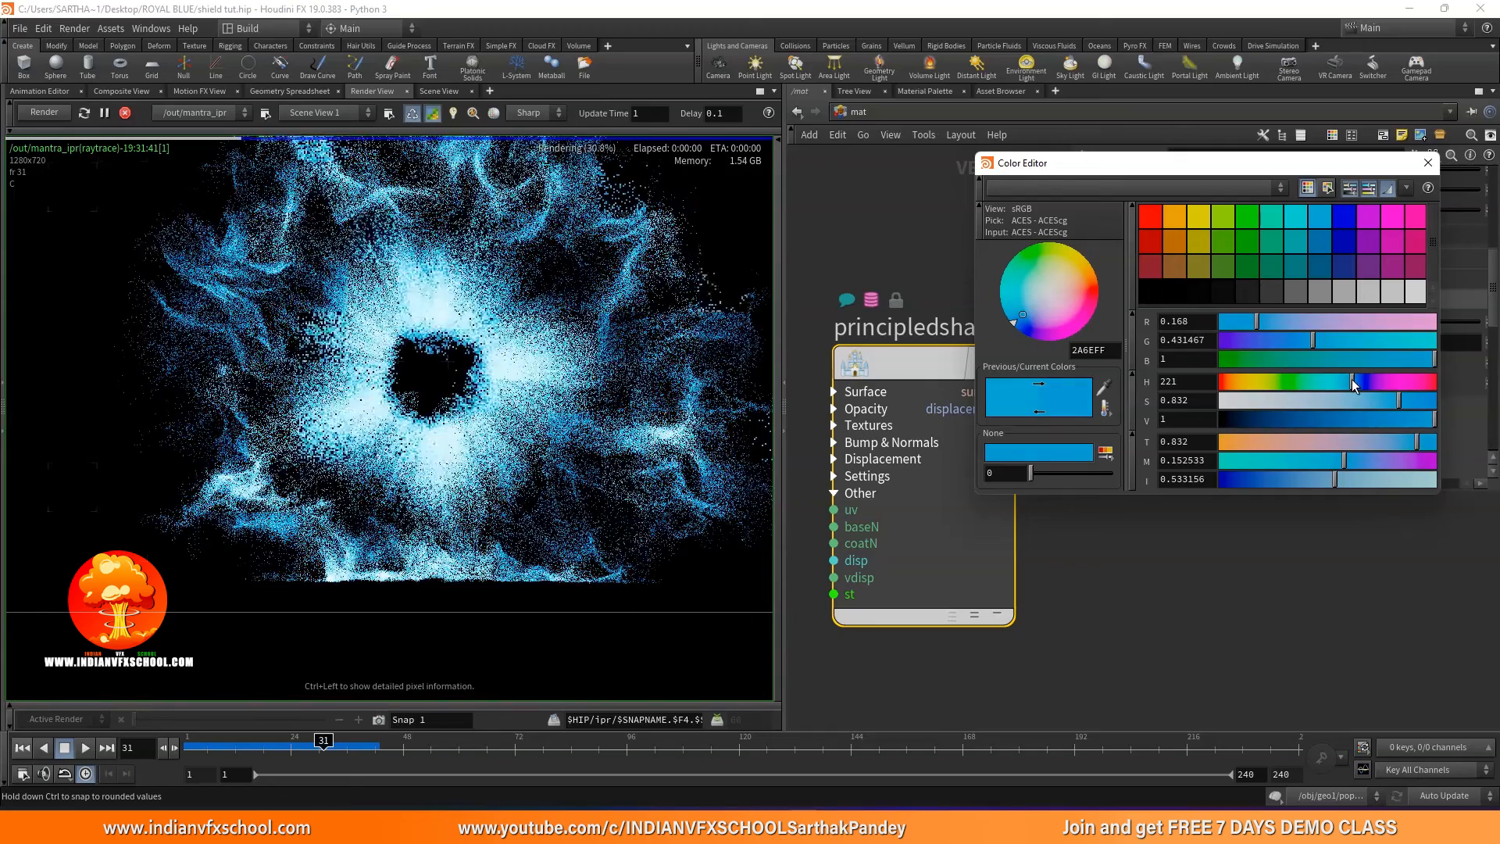
drag(1390, 423, 1317, 426)
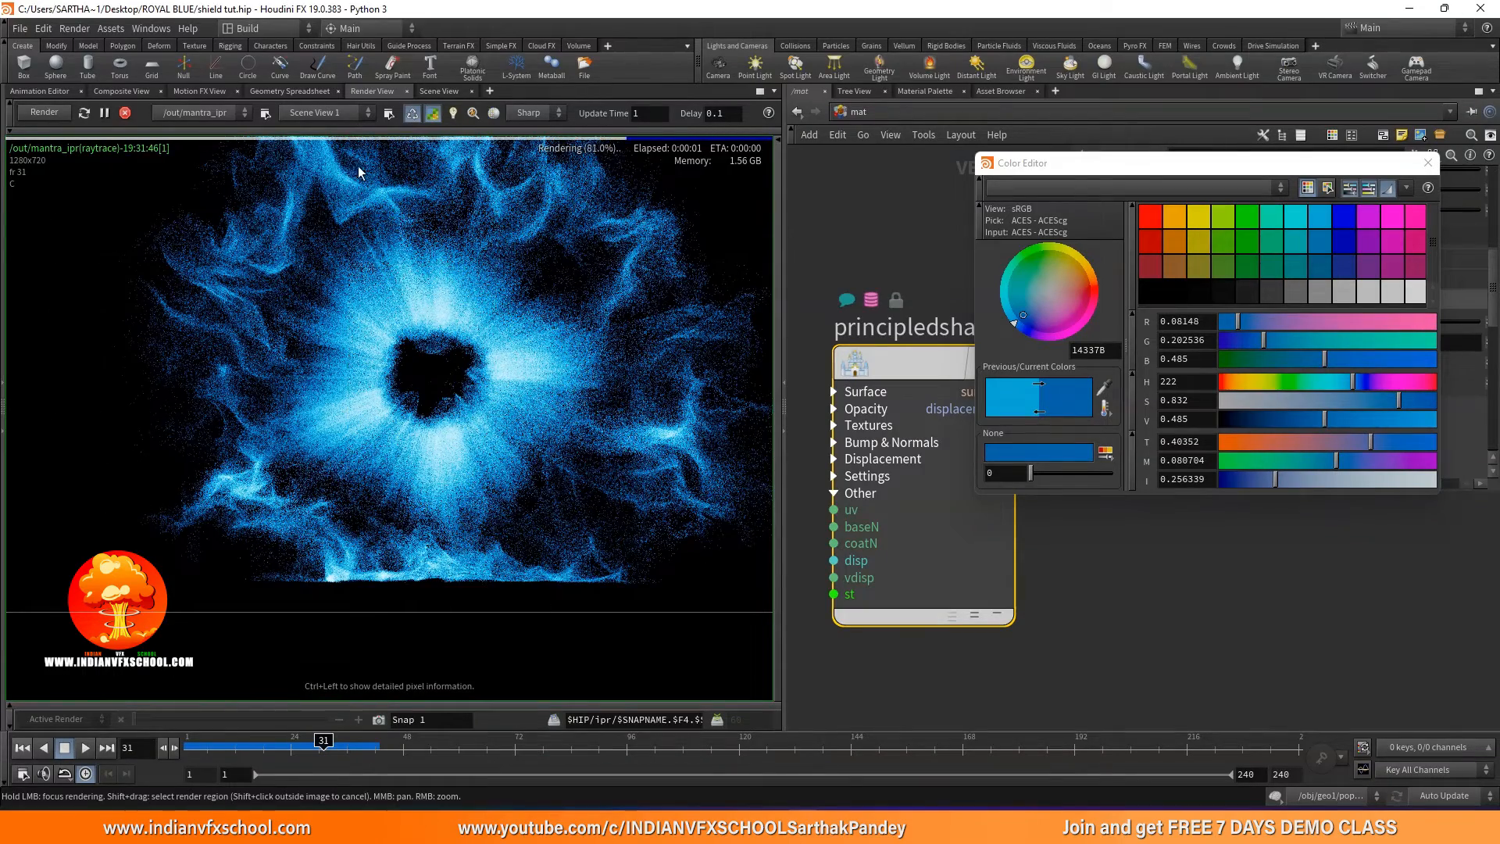
scroll(303, 543, down, 4)
middle_drag(325, 512, 301, 523)
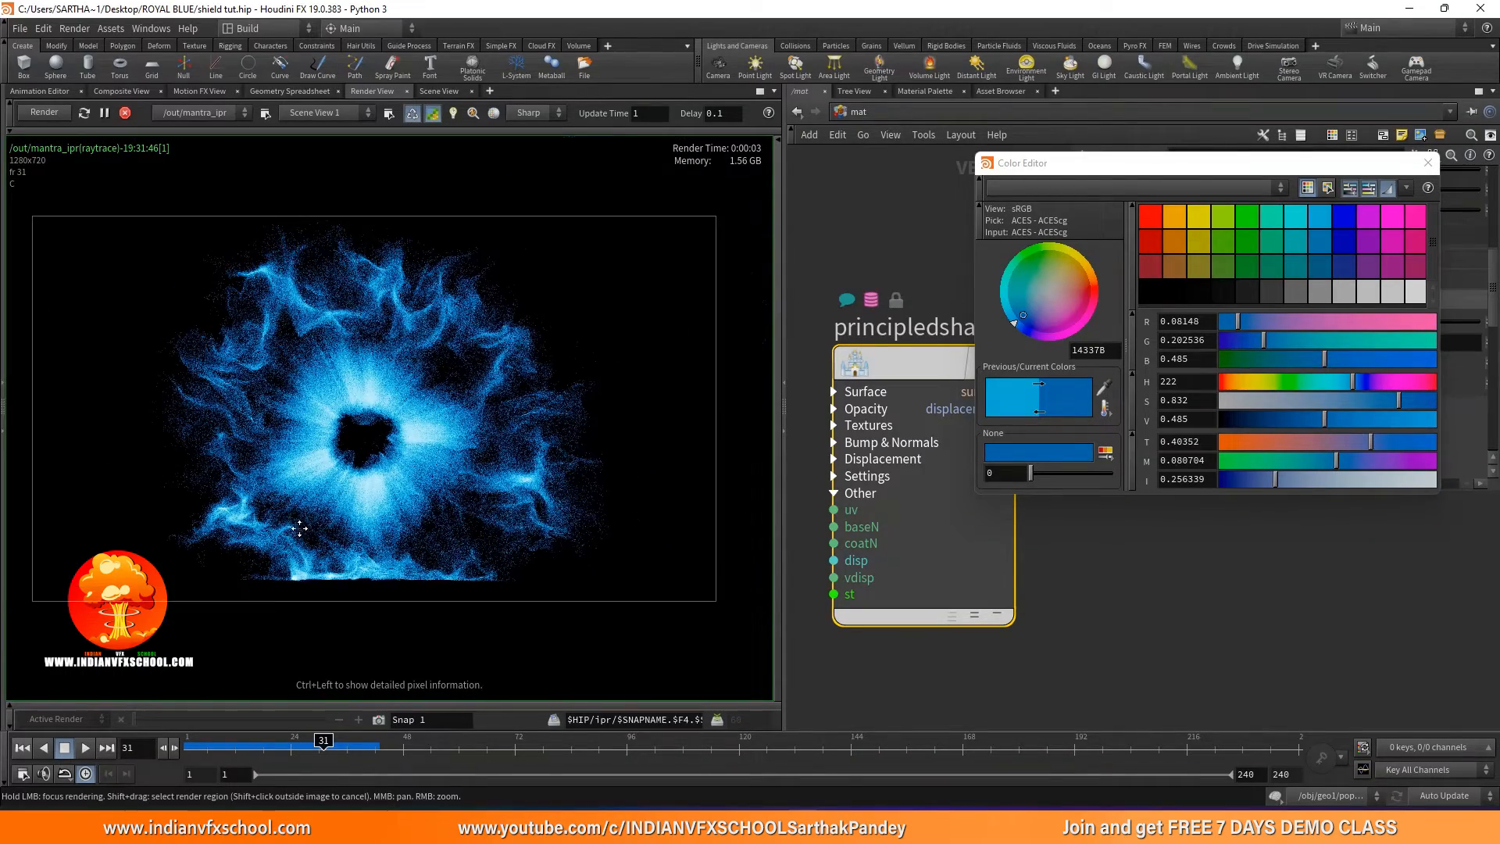
scroll(315, 507, up, 3)
scroll(348, 341, down, 3)
scroll(346, 341, up, 4)
scroll(469, 371, down, 3)
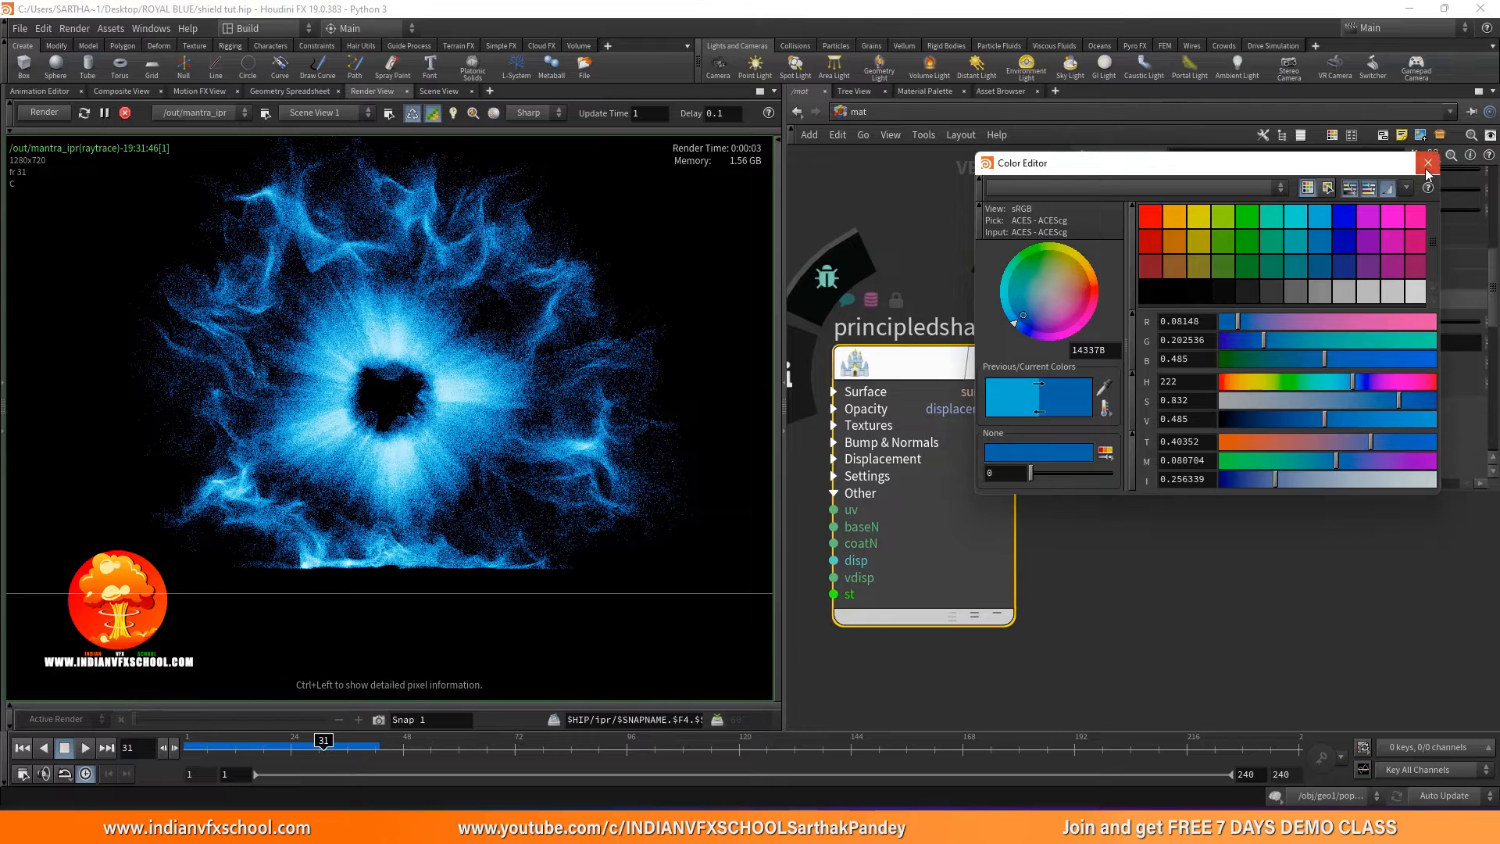
click(1428, 162)
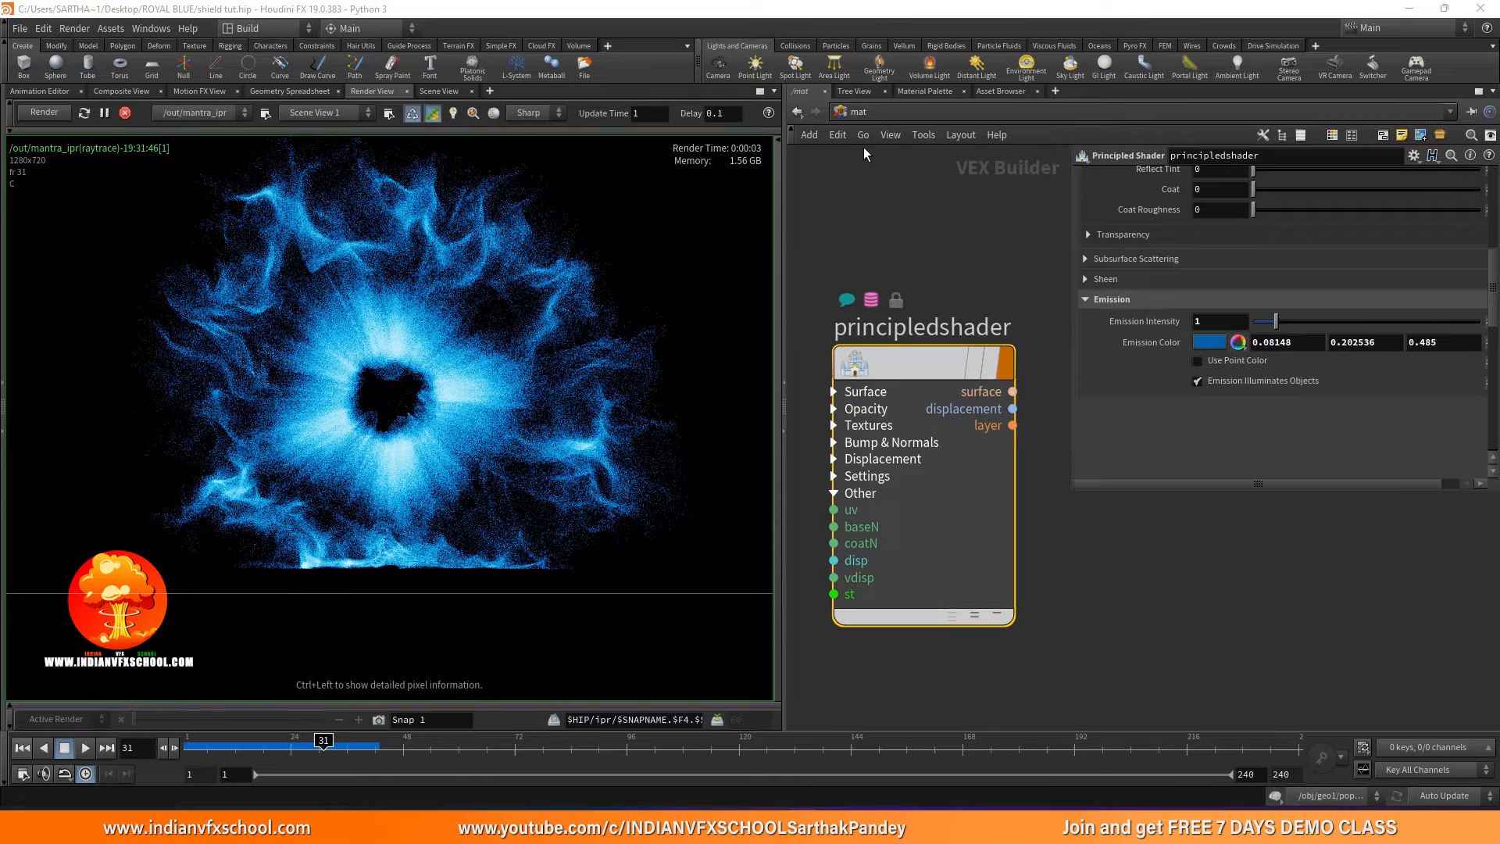
Enable Allow Motion Blur in the rendering settings of the mantra_ipr node in the out network.
click(857, 112)
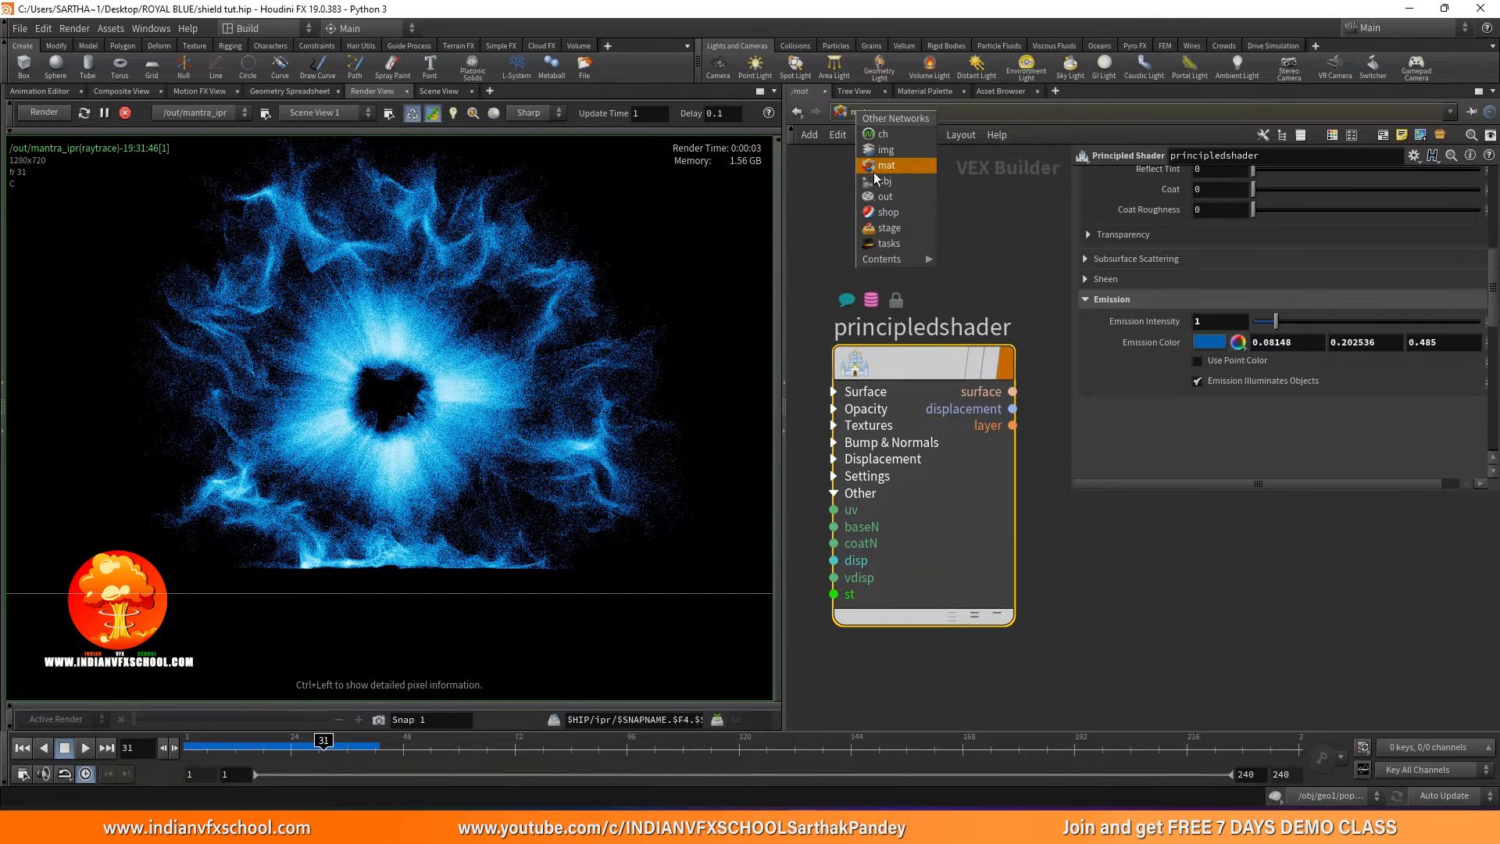
click(882, 196)
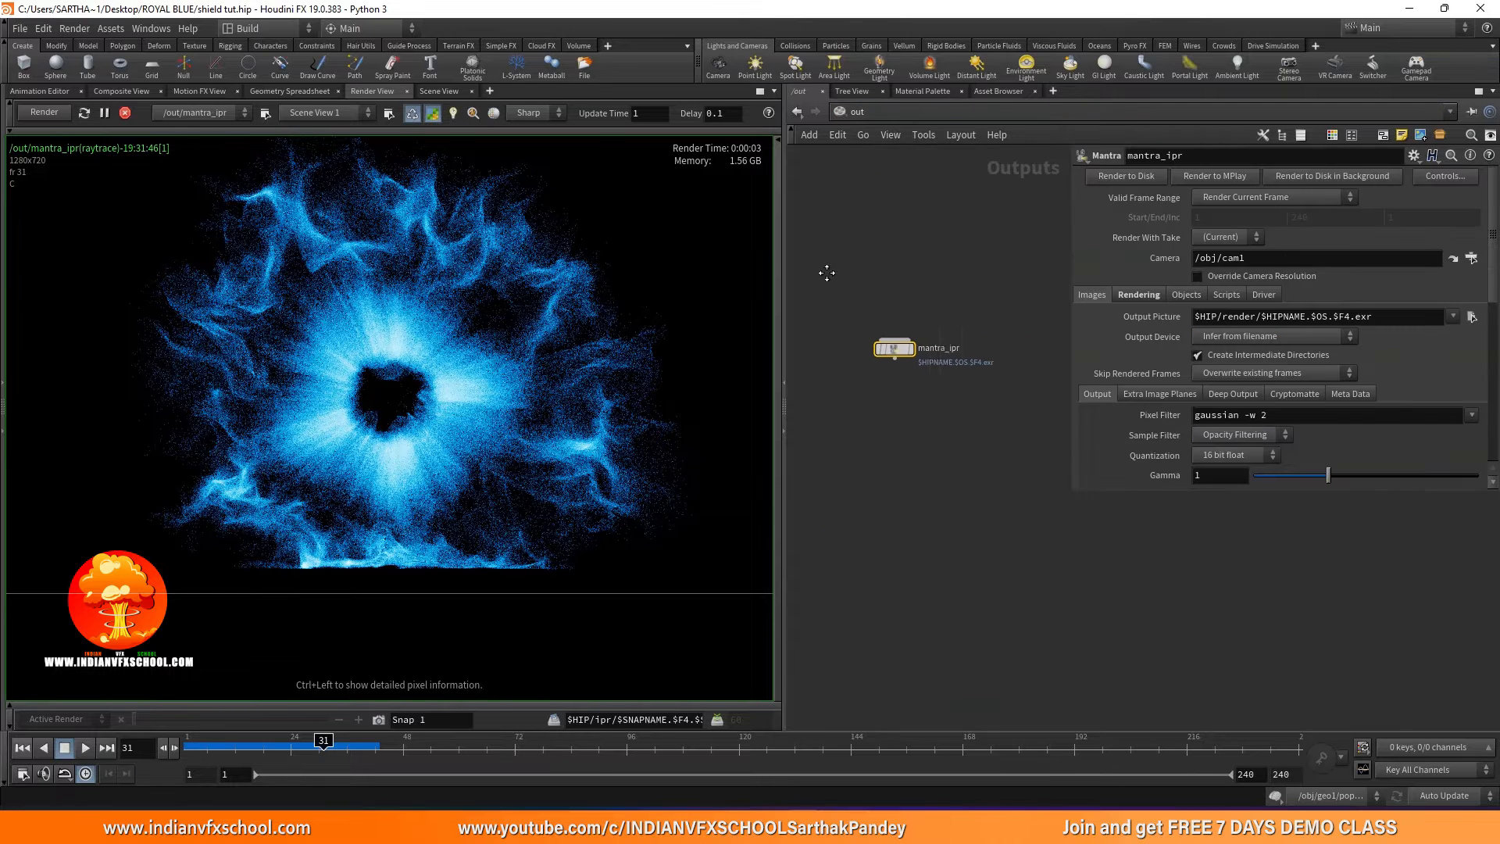
scroll(1142, 337, down, 3)
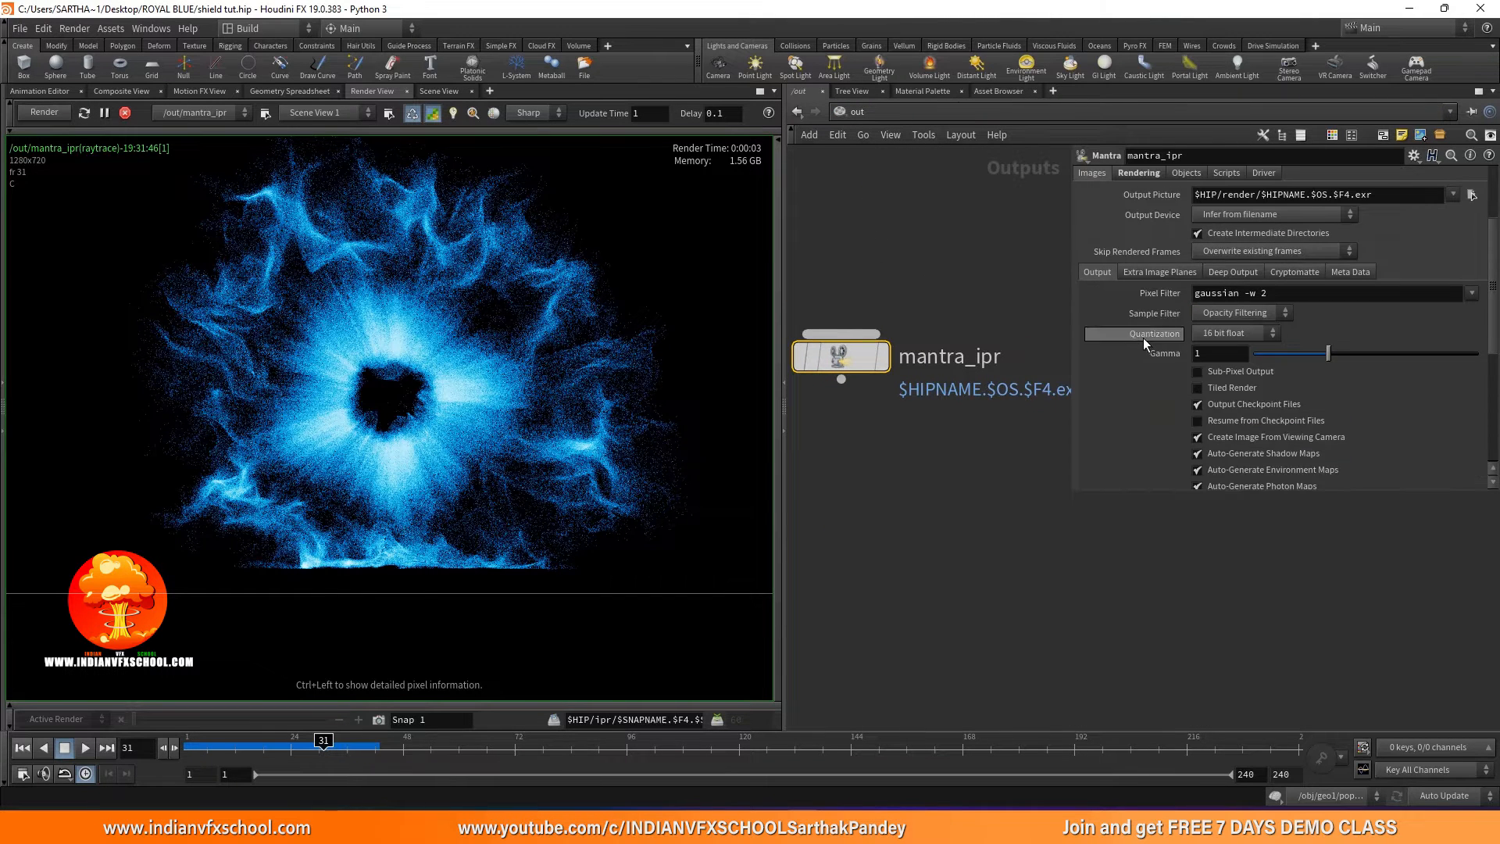
scroll(1133, 321, up, 1)
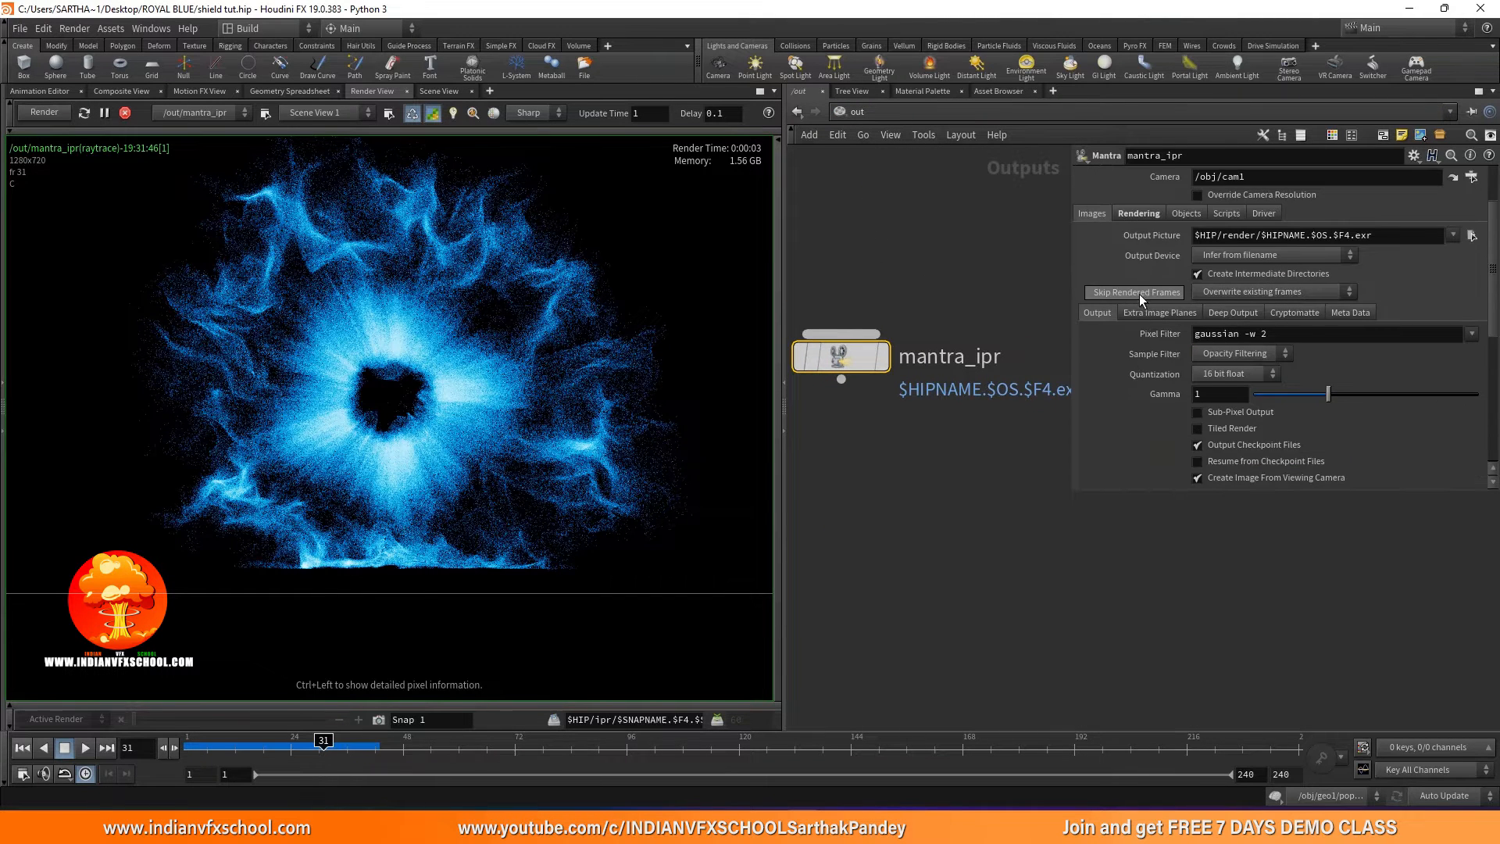
click(1139, 214)
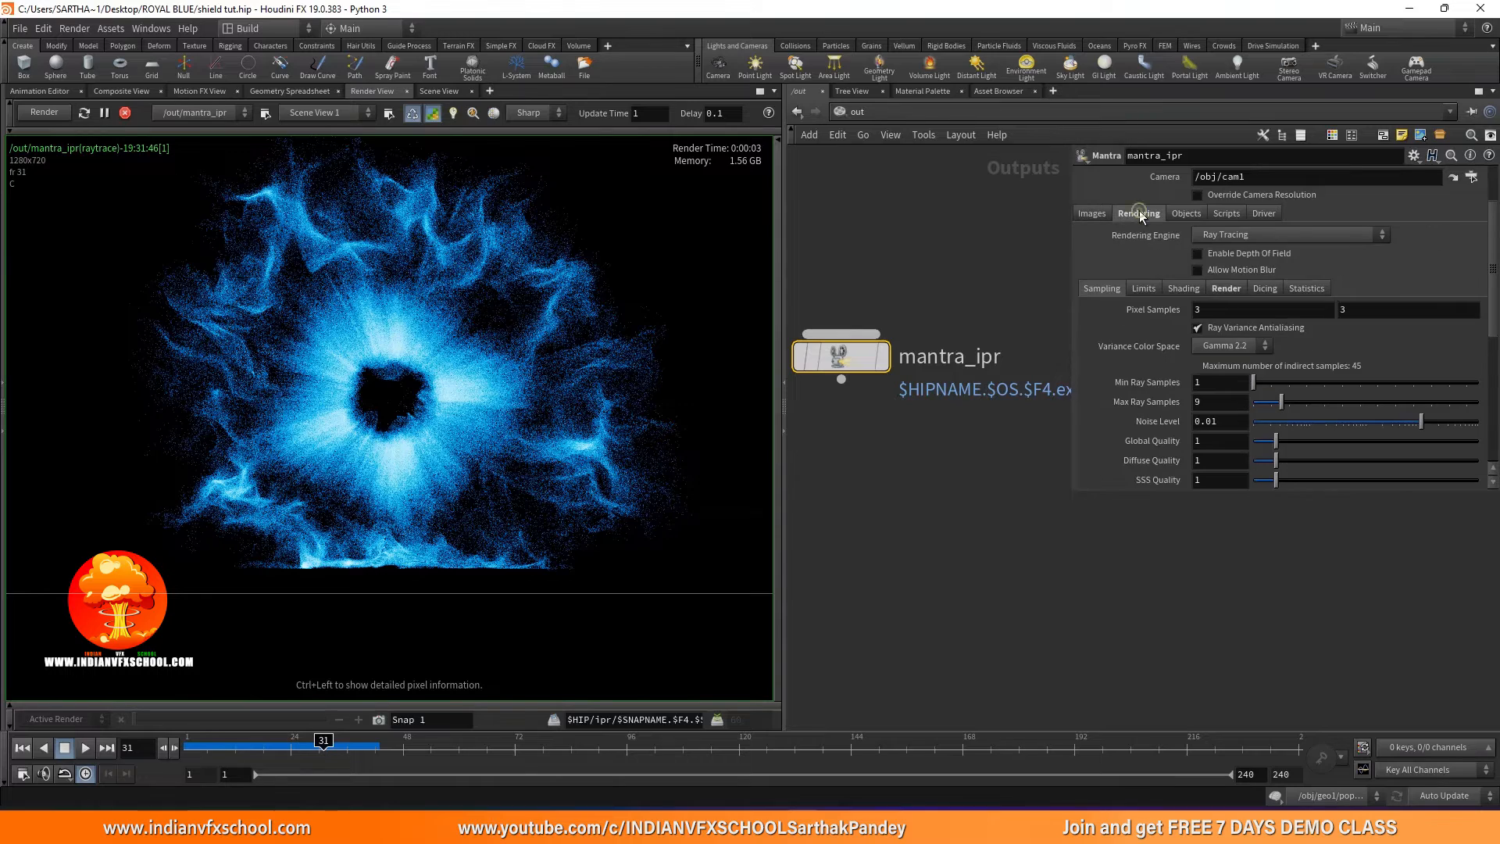
click(1211, 270)
Set geo1's Geometry Velocity Blur to Velocity Blur at the object level and inspect the blurred particles in the render.
click(848, 110)
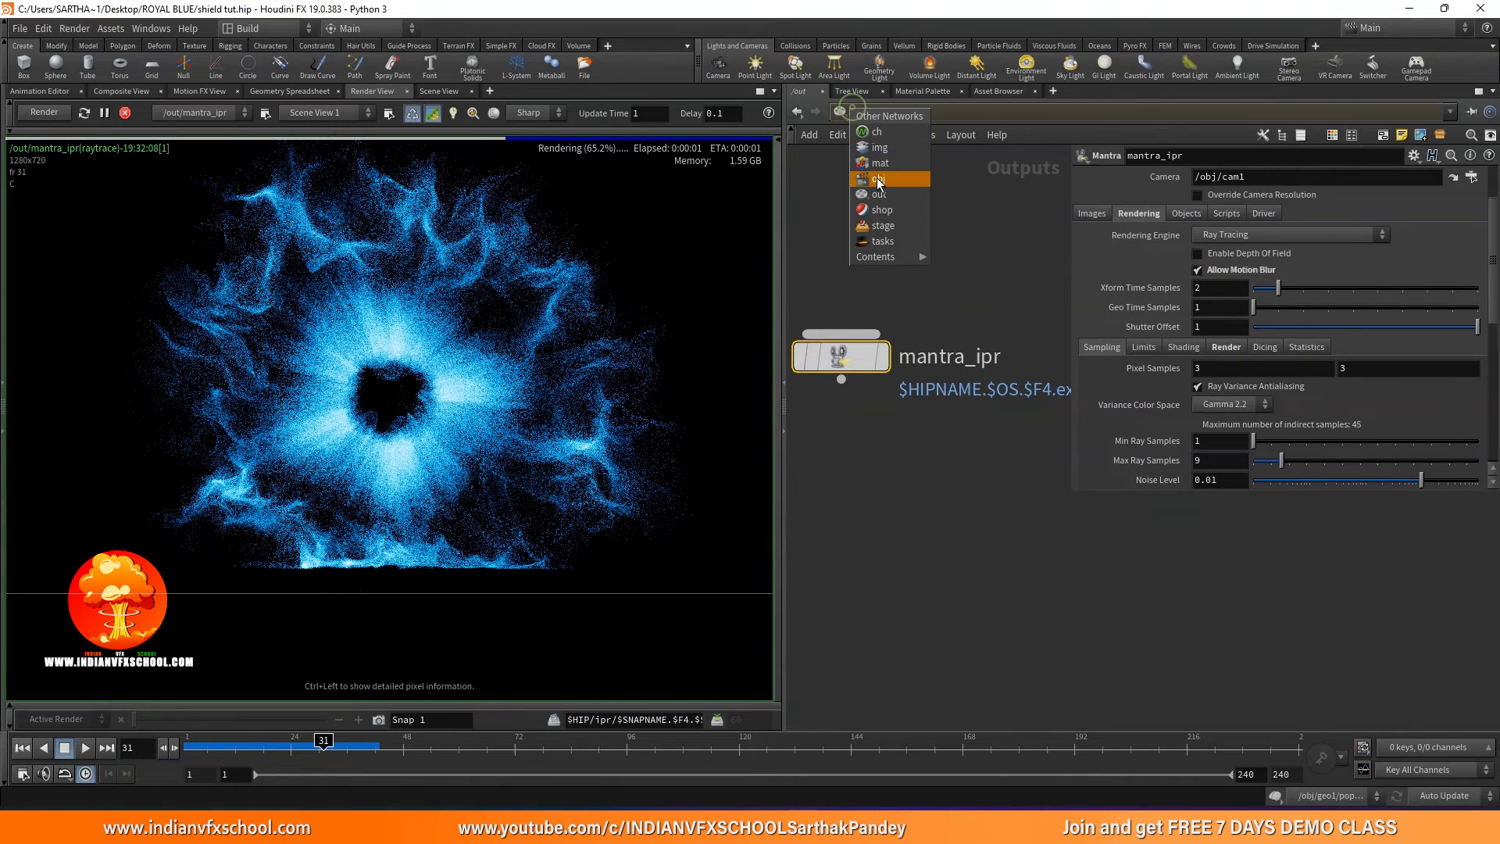
click(881, 184)
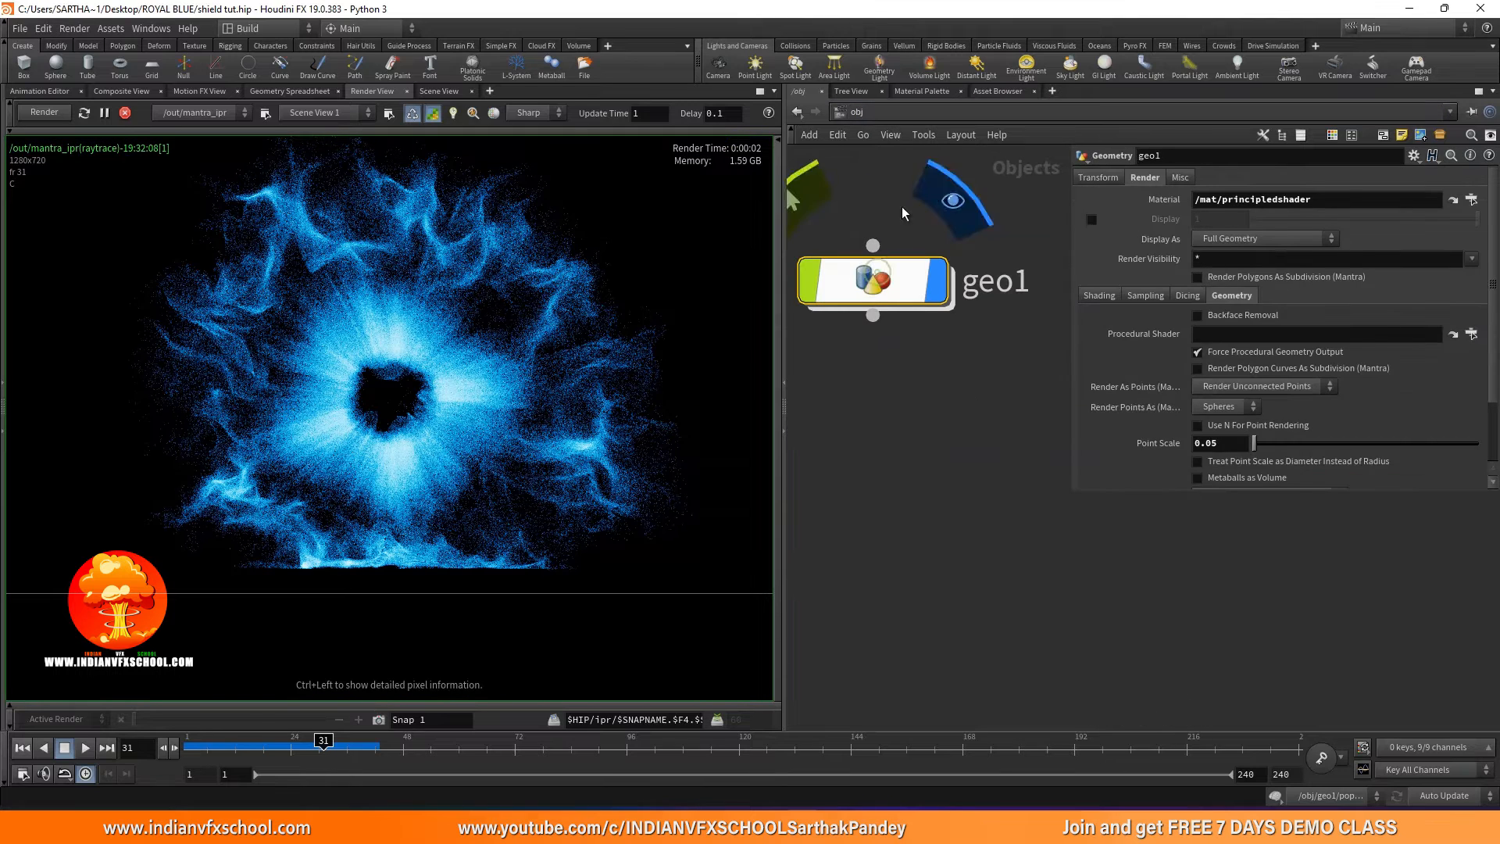
scroll(1141, 312, down, 2)
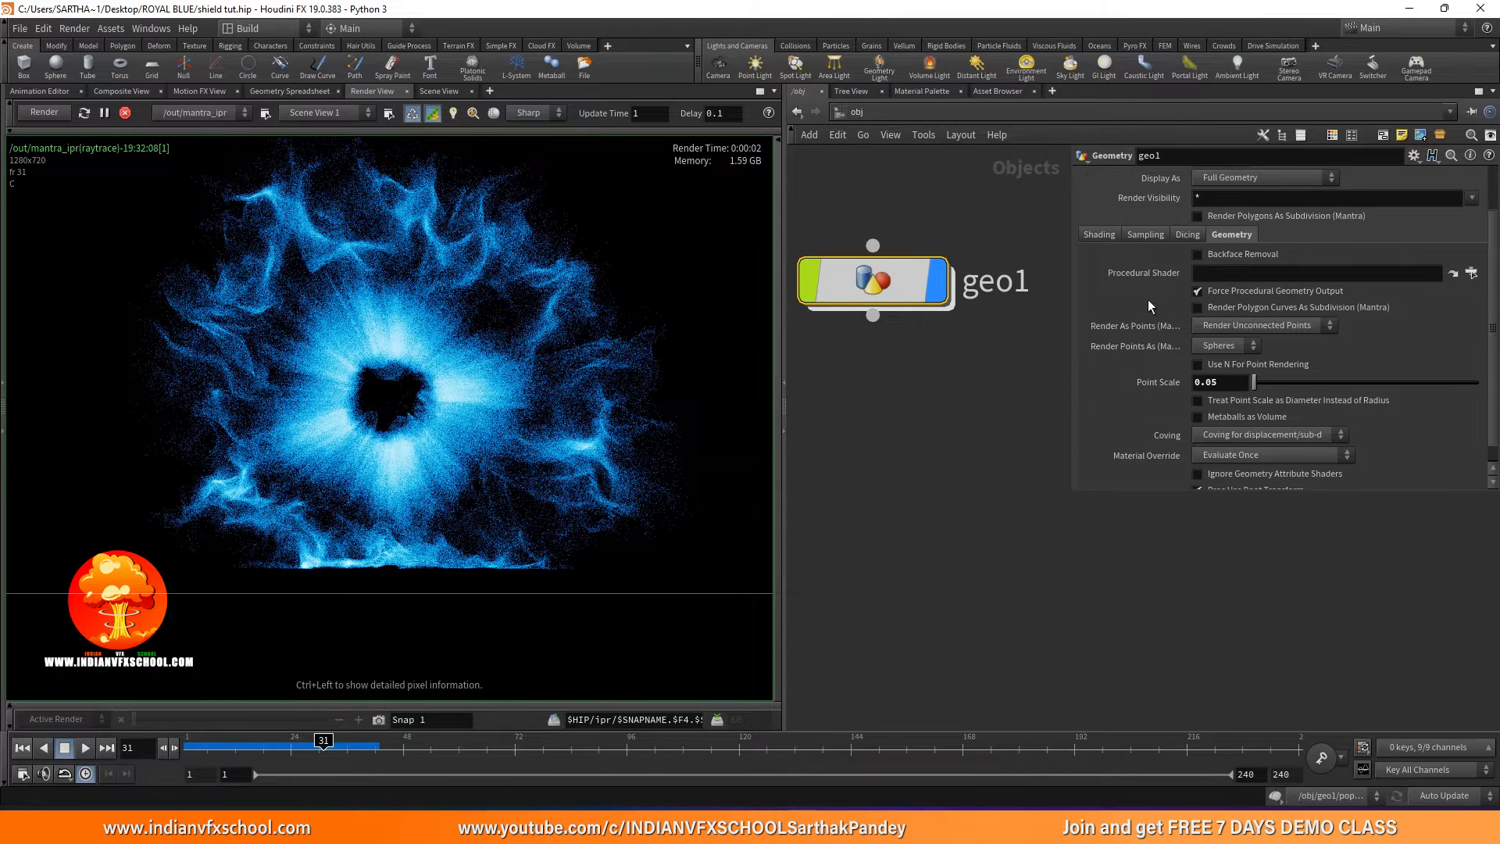
click(1145, 235)
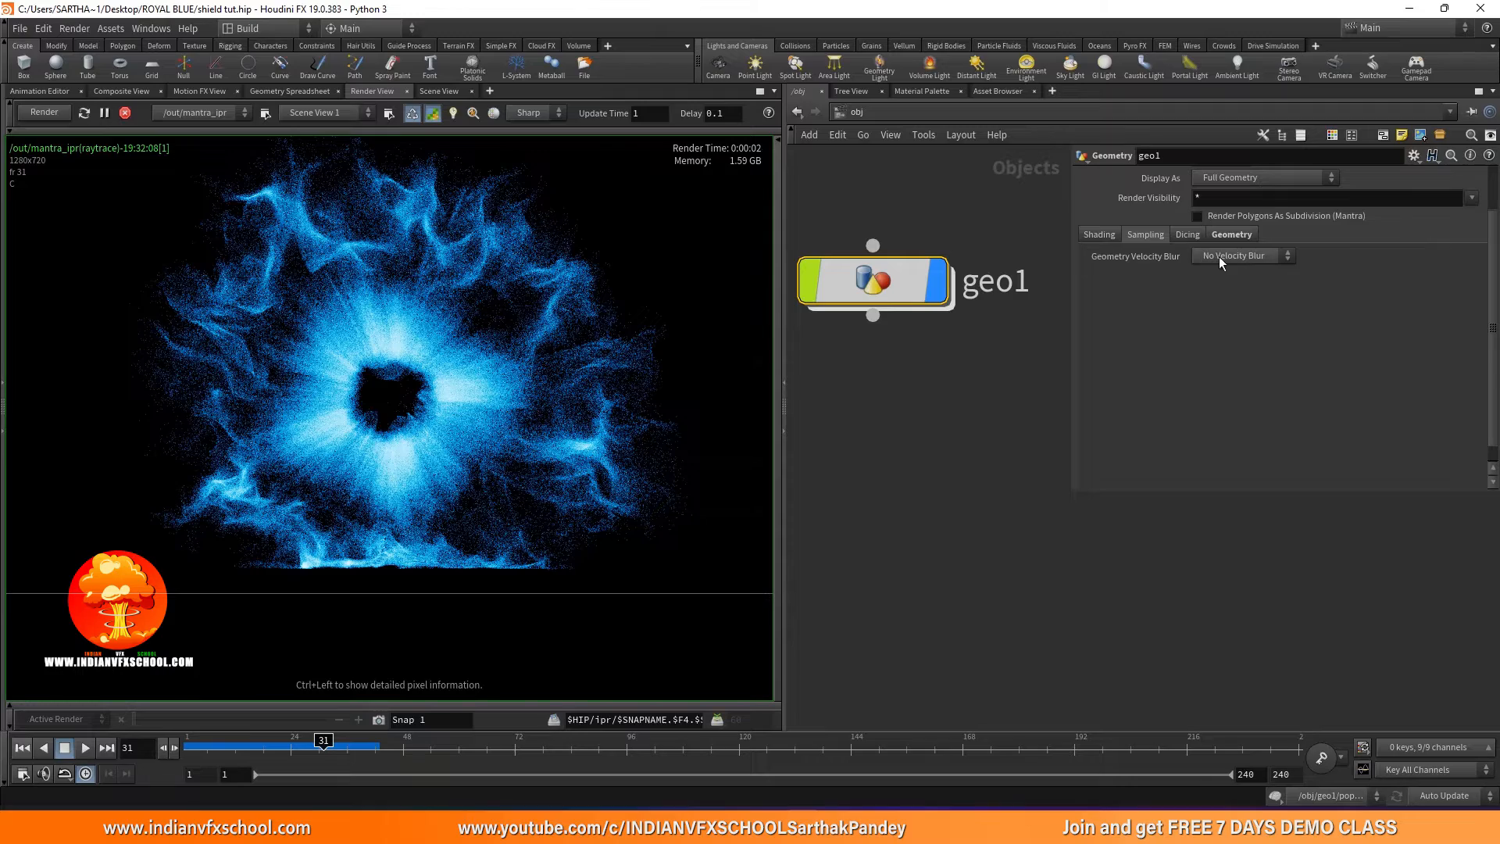
click(1225, 287)
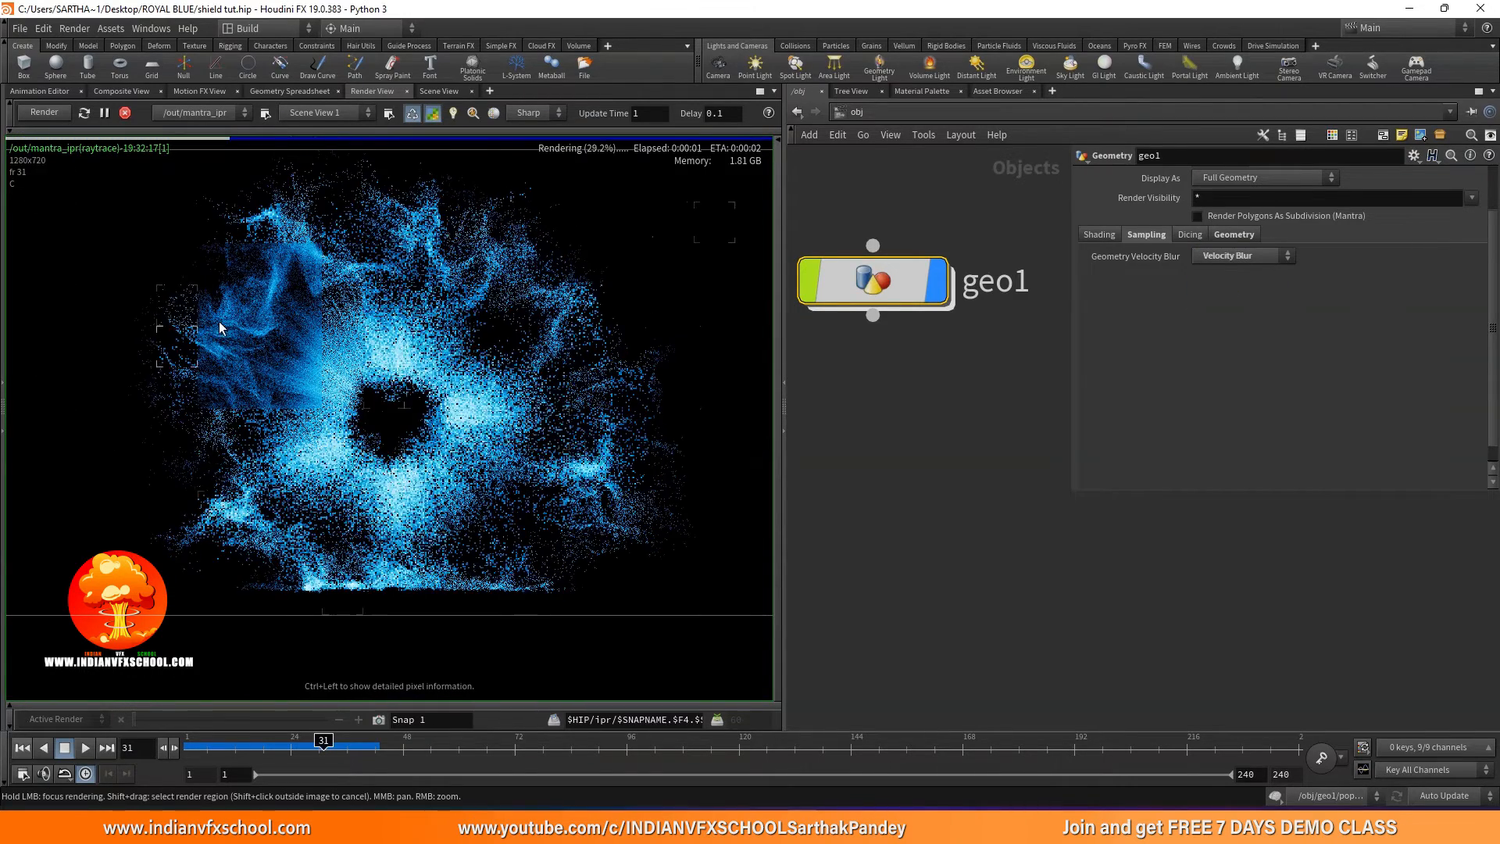
scroll(222, 340, up, 4)
middle_drag(223, 336, 206, 417)
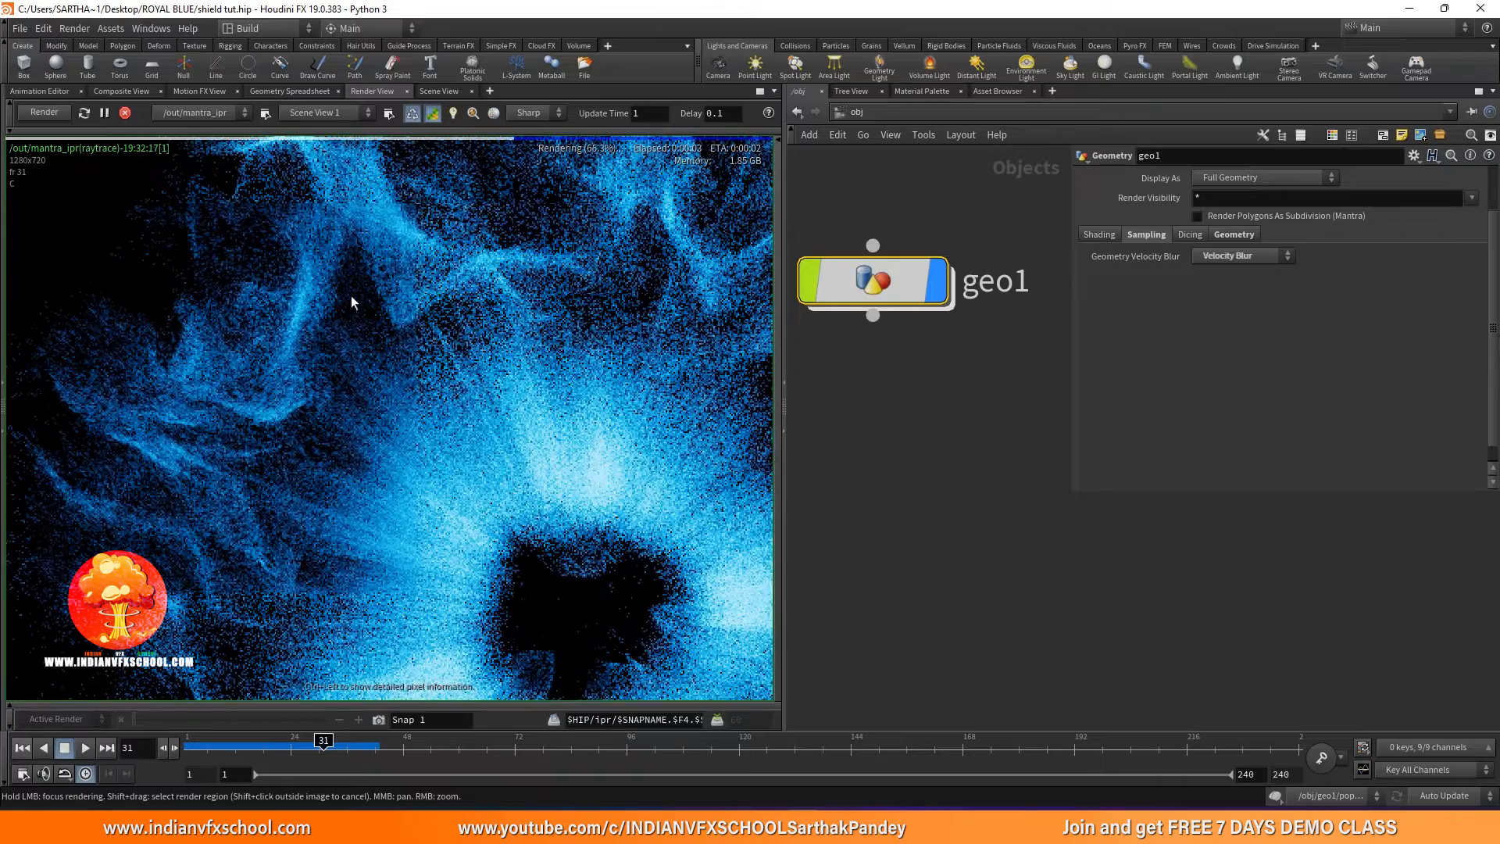
scroll(404, 409, down, 4)
scroll(347, 395, up, 3)
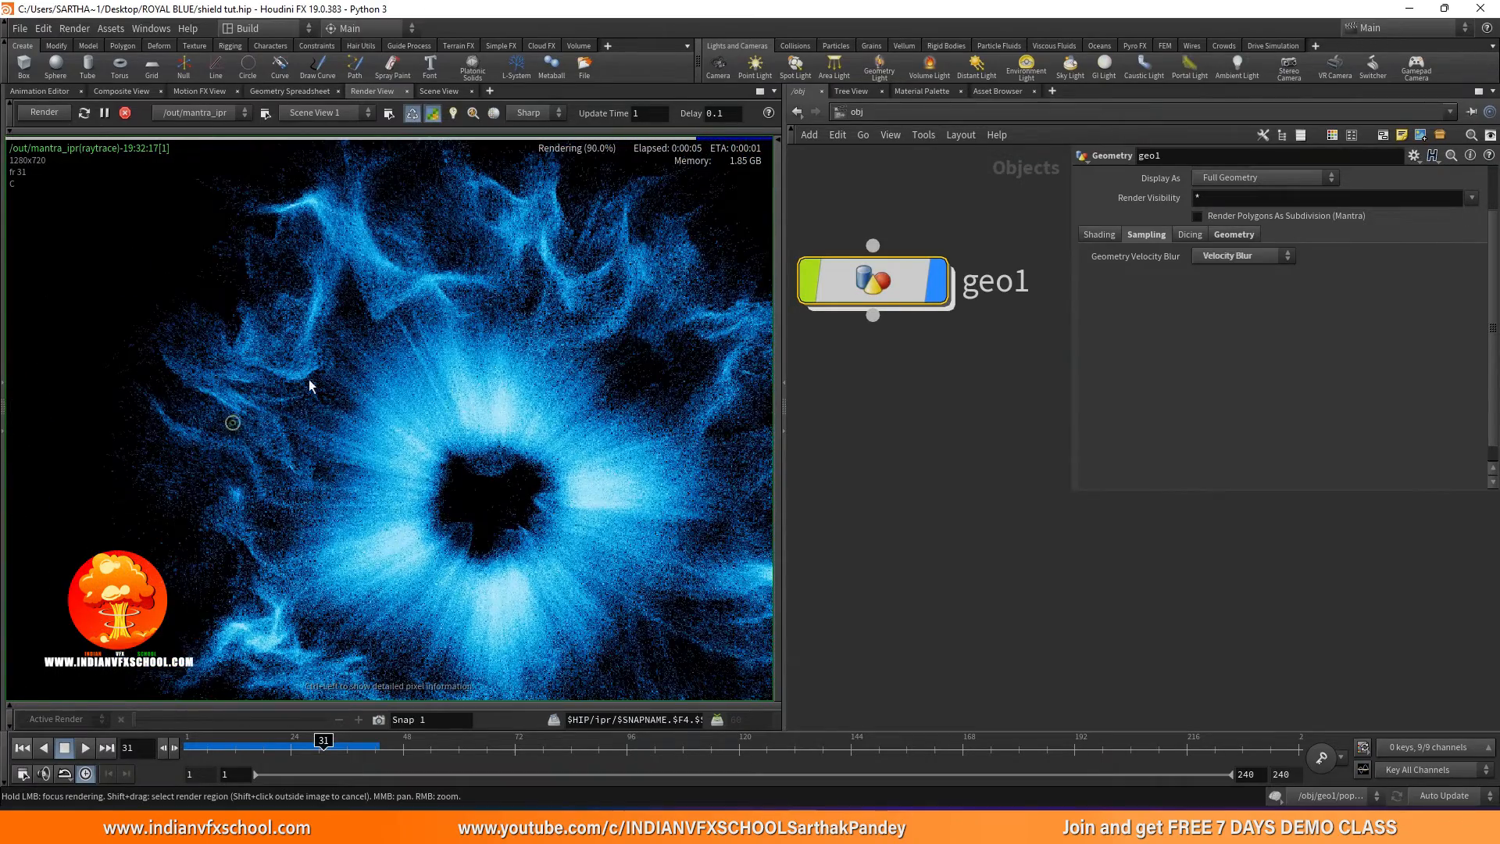
scroll(301, 447, up, 3)
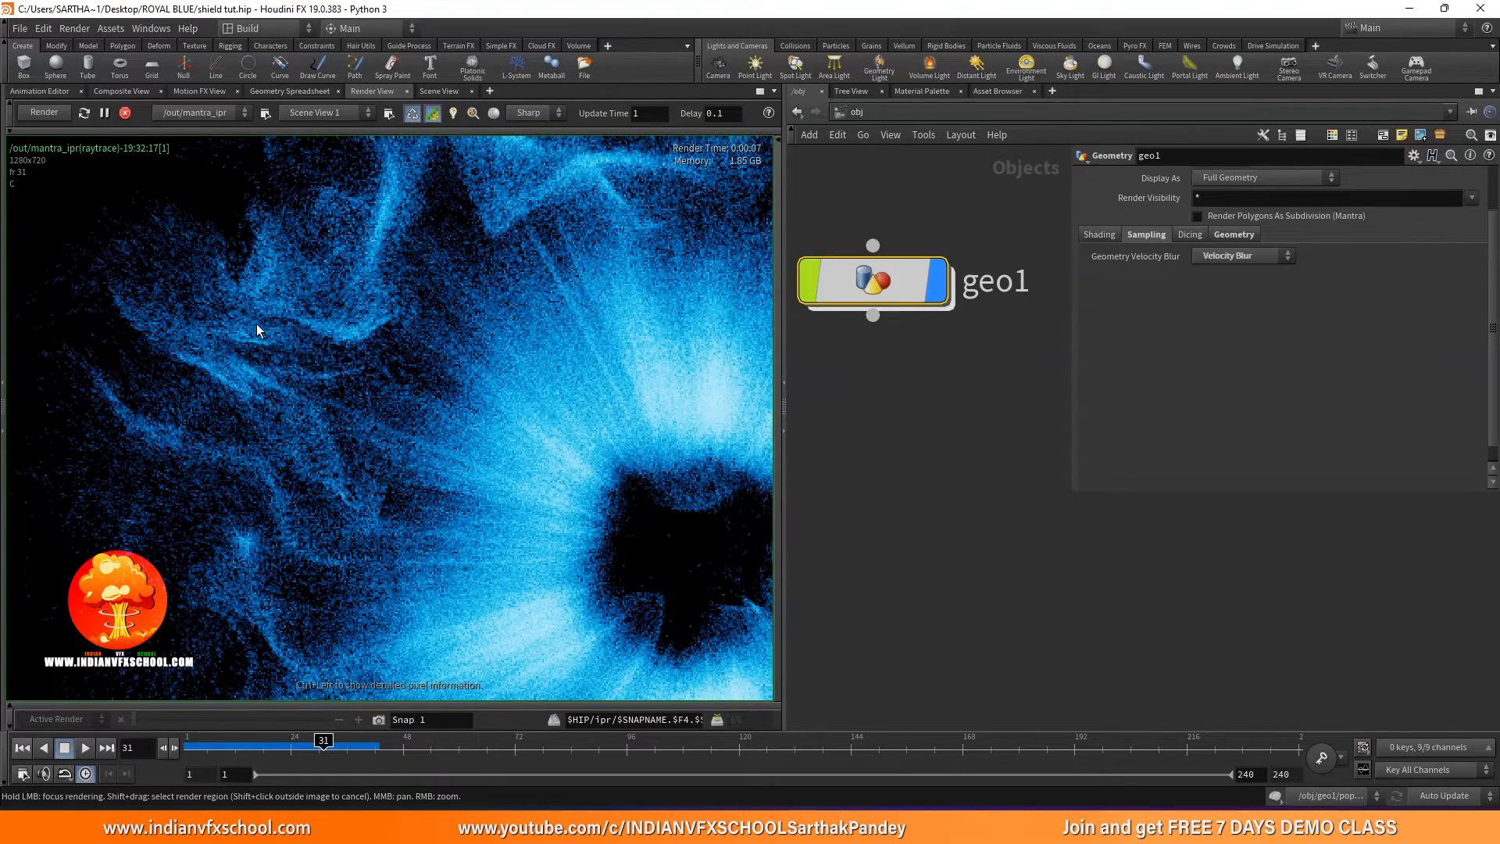
scroll(256, 323, down, 3)
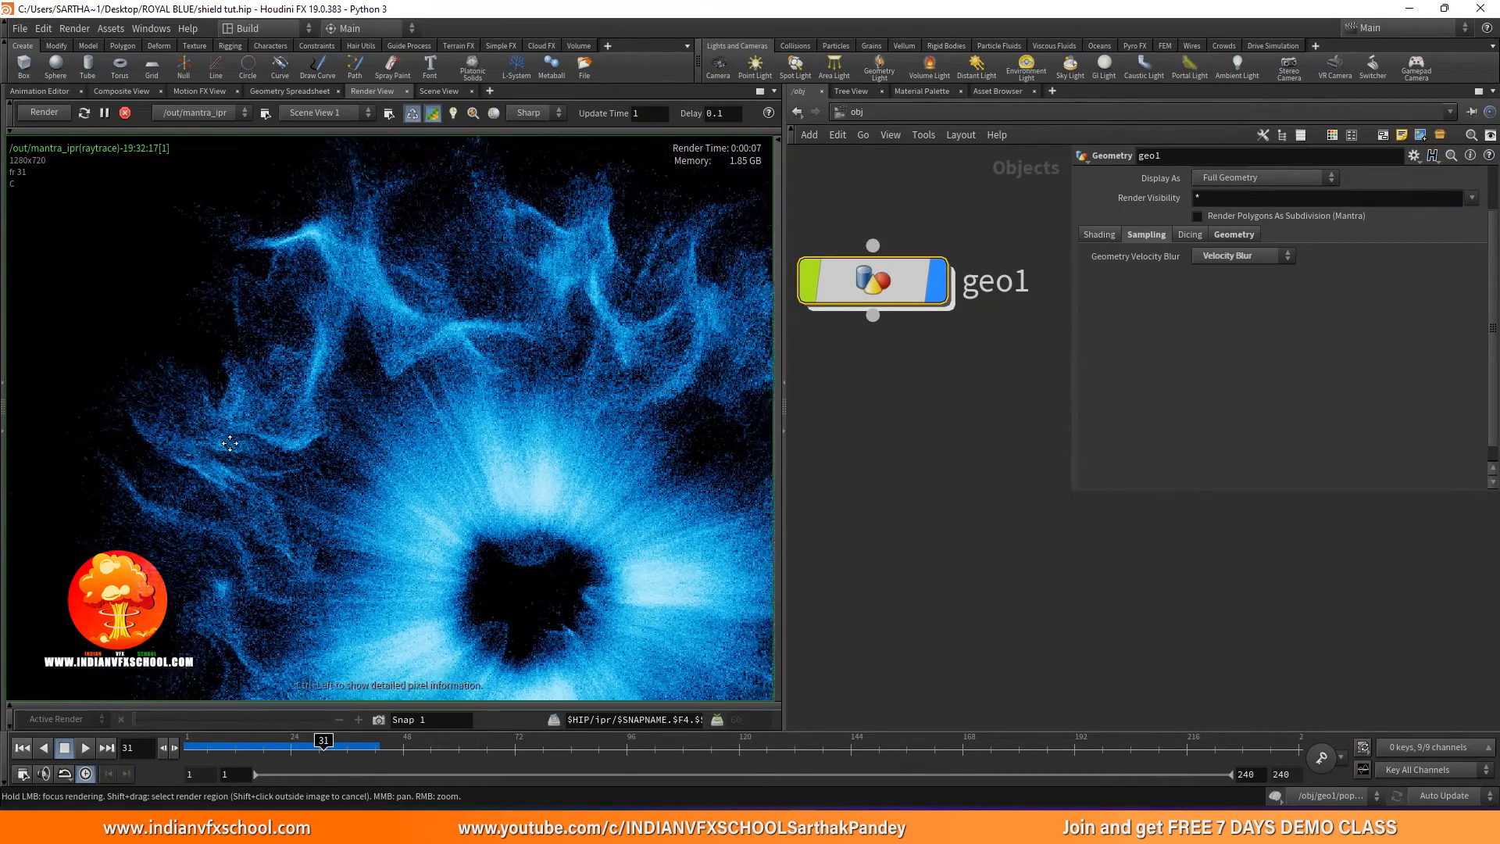
Set the Pixel Samples of the mantra_ipr node in the out network to 10 by 10.
scroll(218, 431, up, 3)
scroll(194, 420, down, 4)
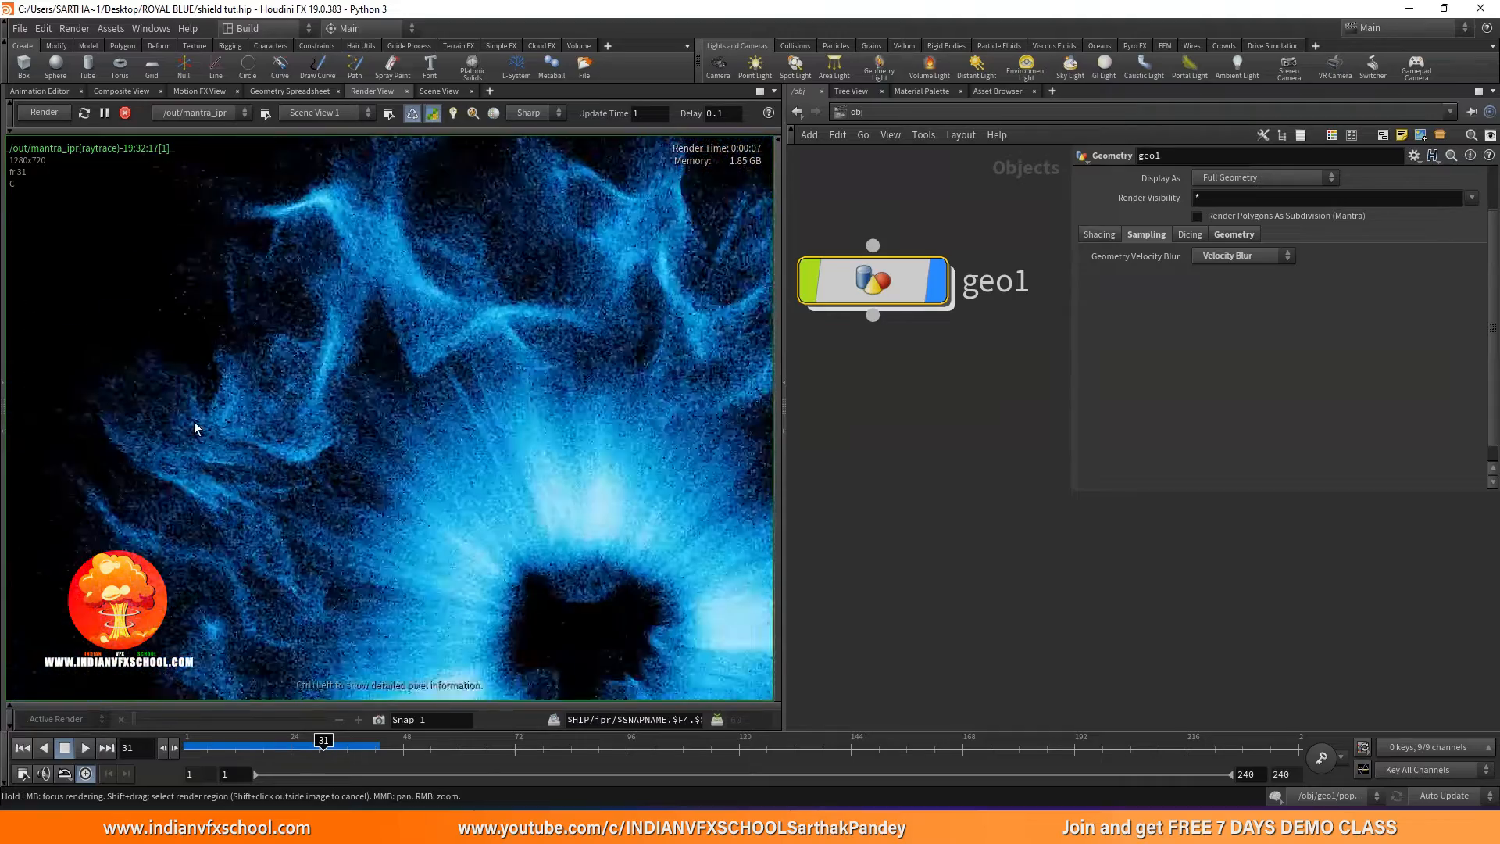
middle_drag(193, 416, 187, 405)
scroll(222, 425, up, 4)
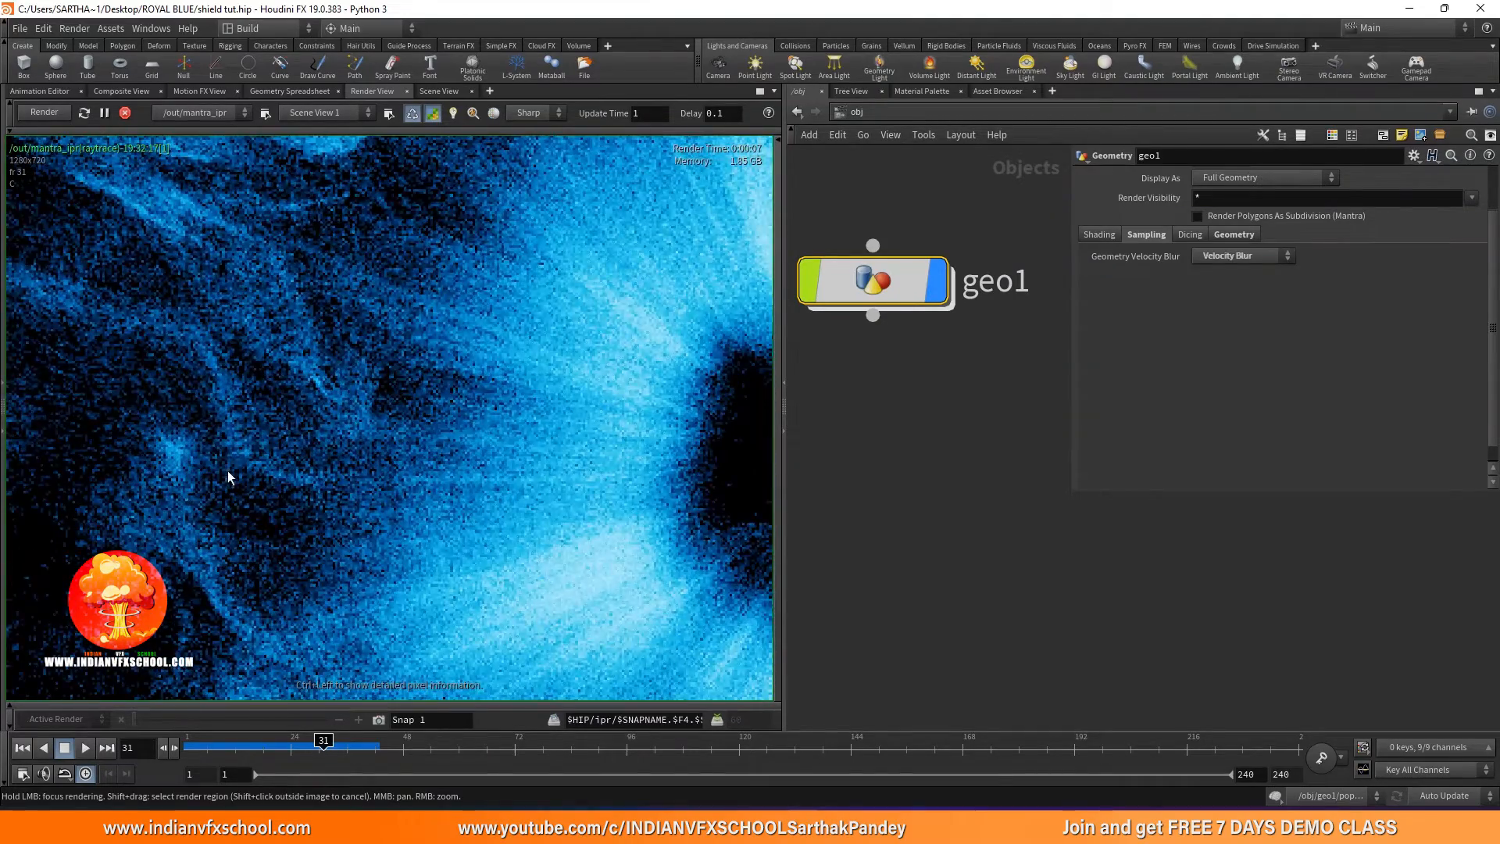
scroll(232, 464, down, 5)
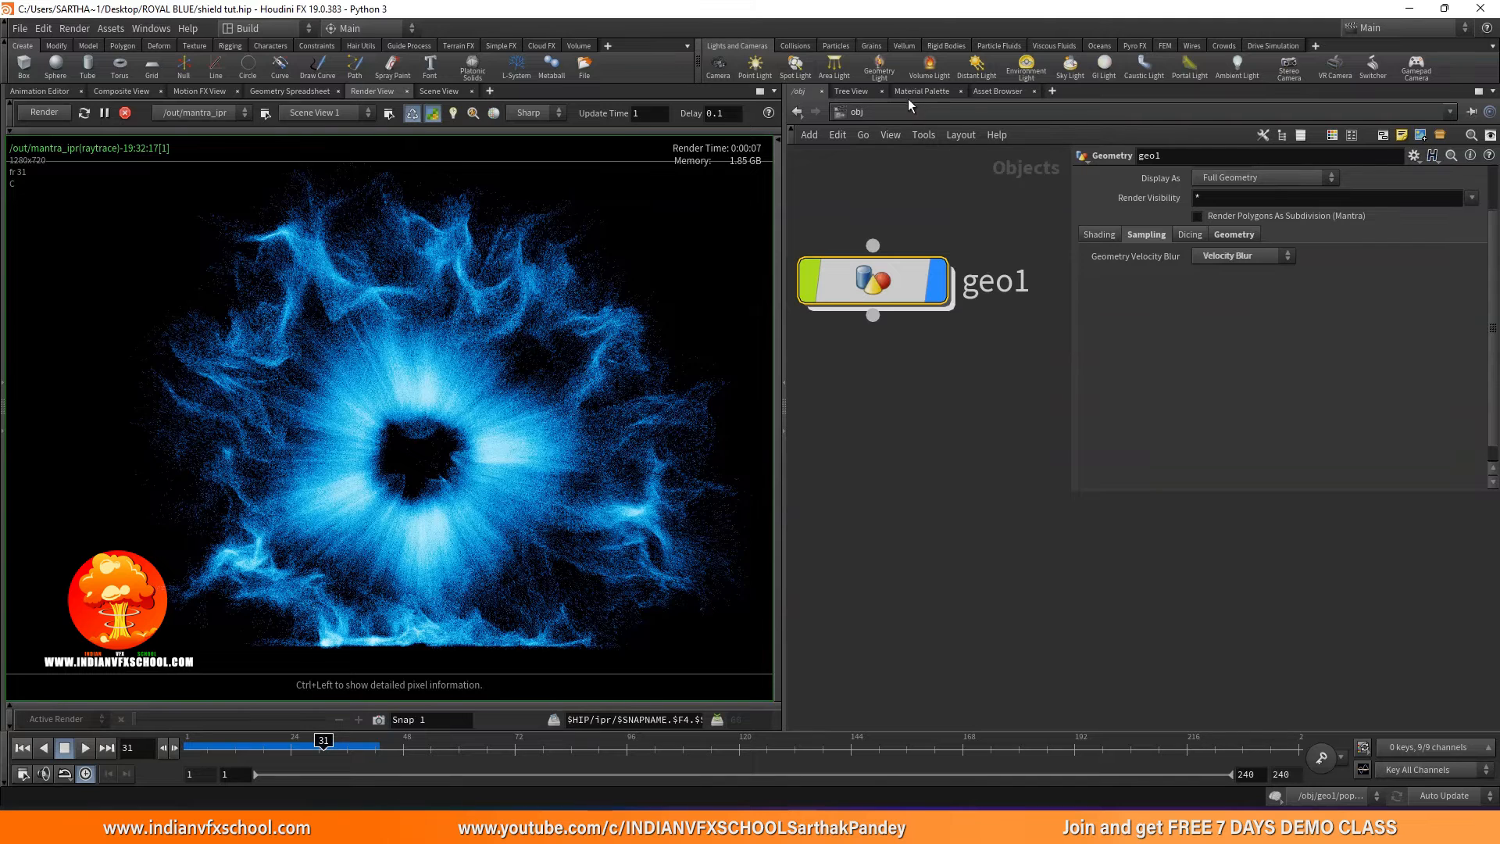
click(855, 114)
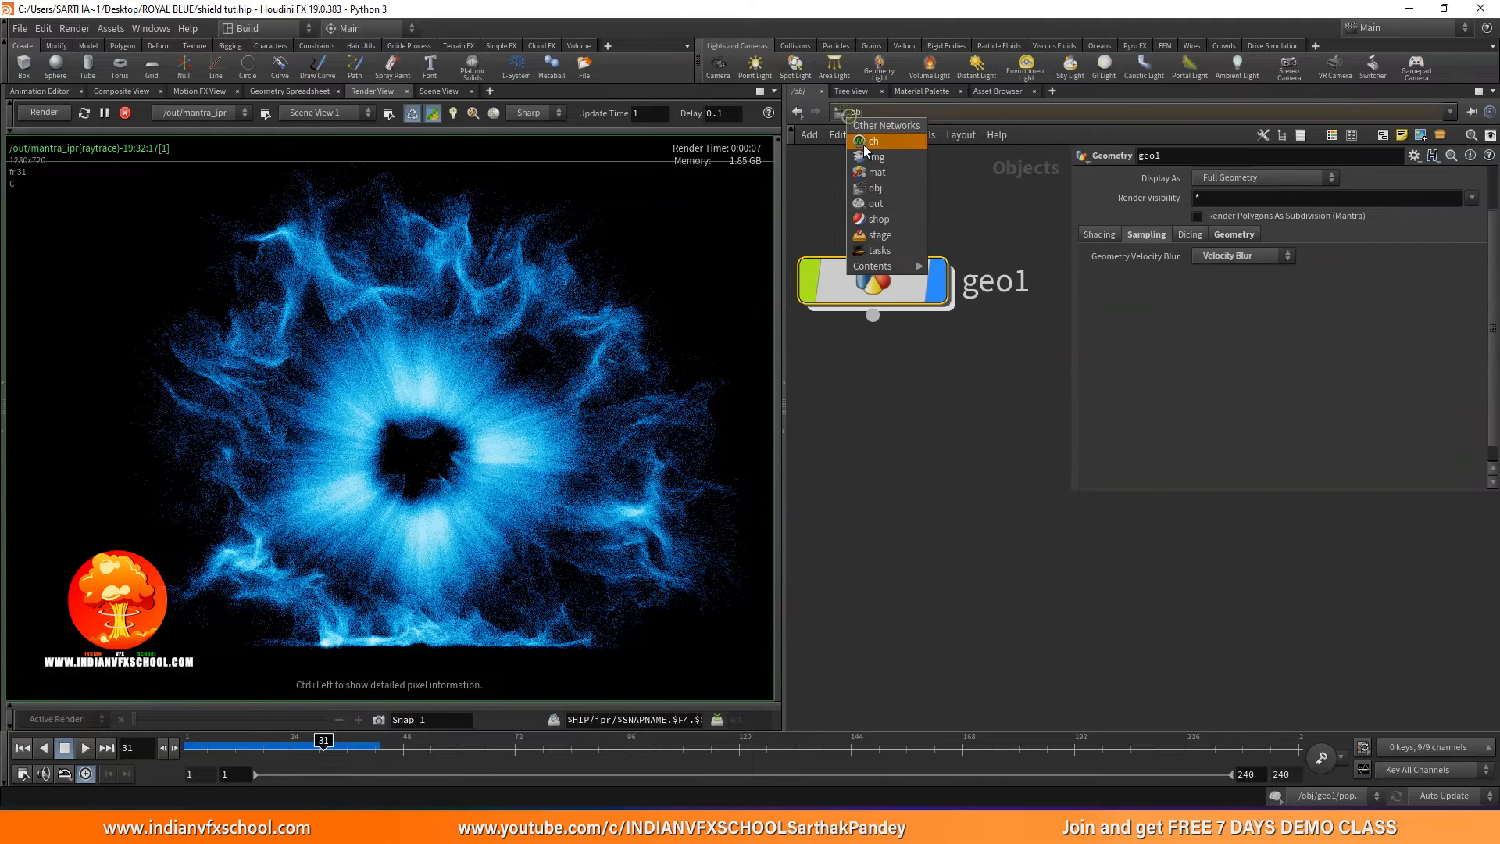
click(884, 205)
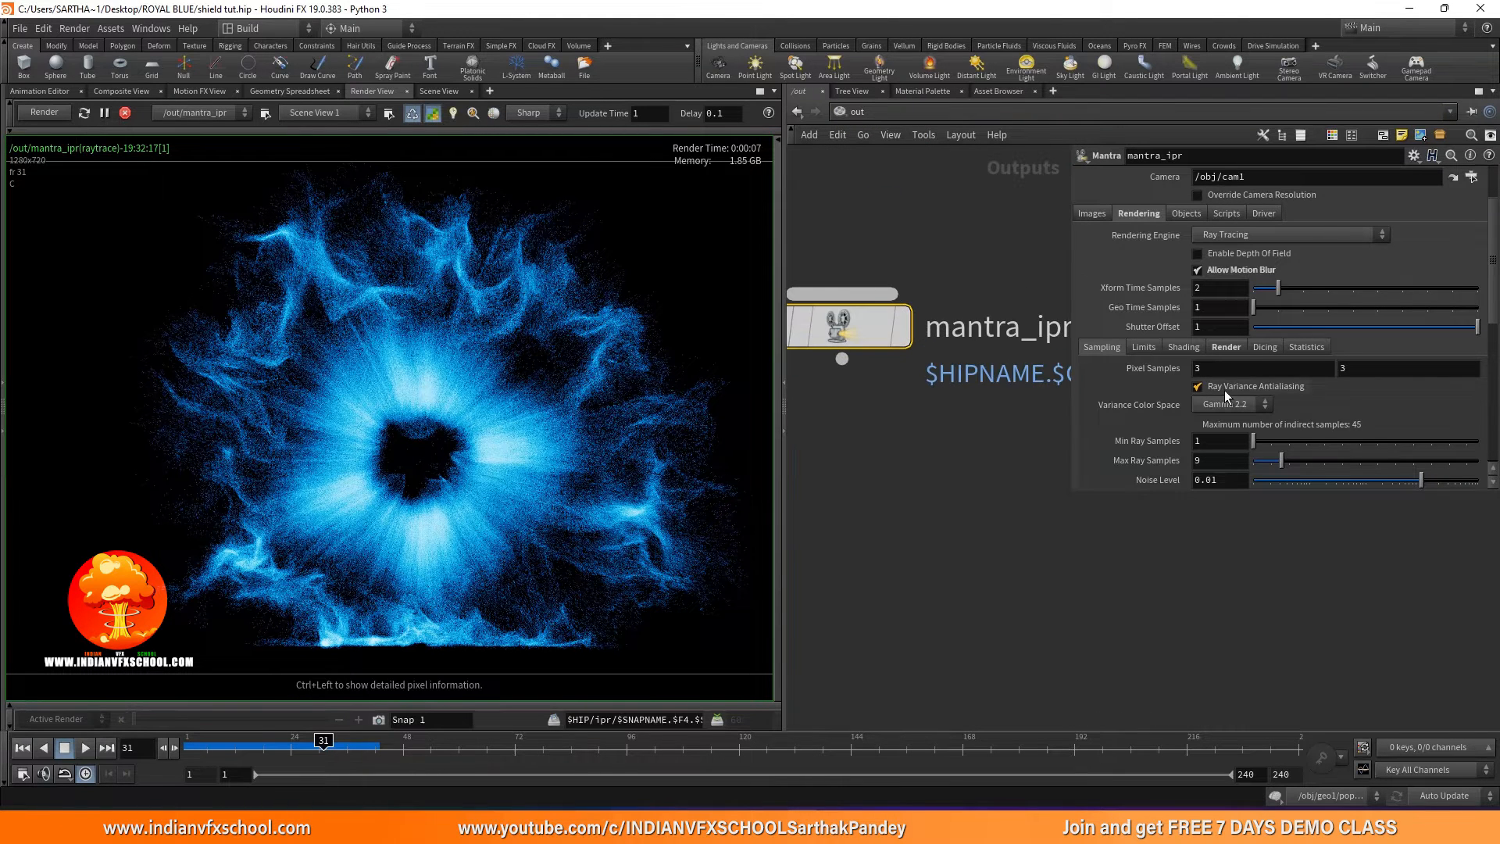
mouse_move(1143, 372)
drag(1353, 368, 1277, 368)
text(10)
key(Return)
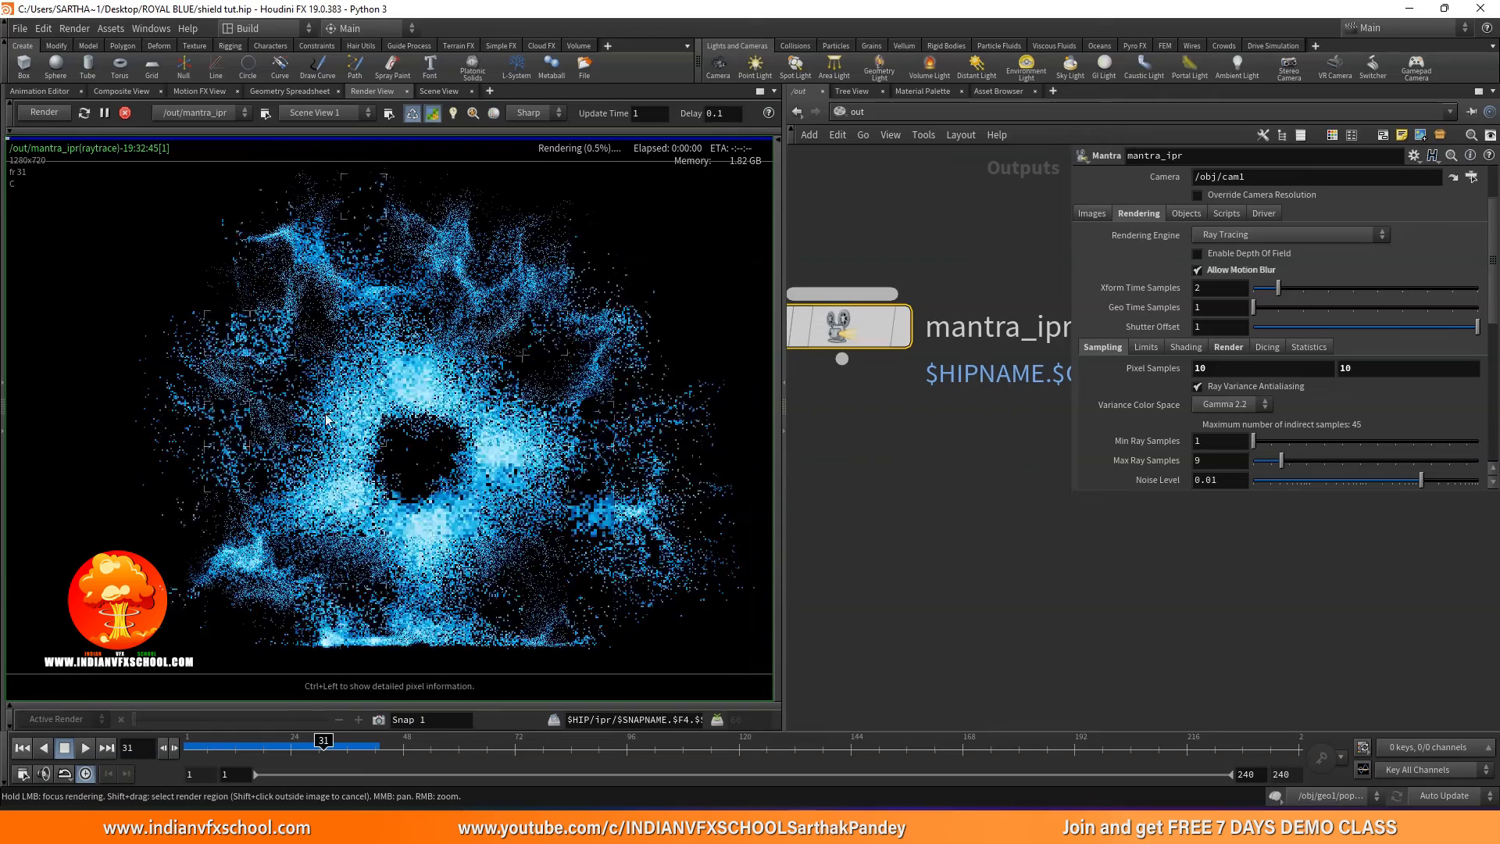
Turn off preview mode in the render view and re-render frame 31 at the higher sampling.
scroll(283, 392, up, 1)
drag(263, 380, 249, 302)
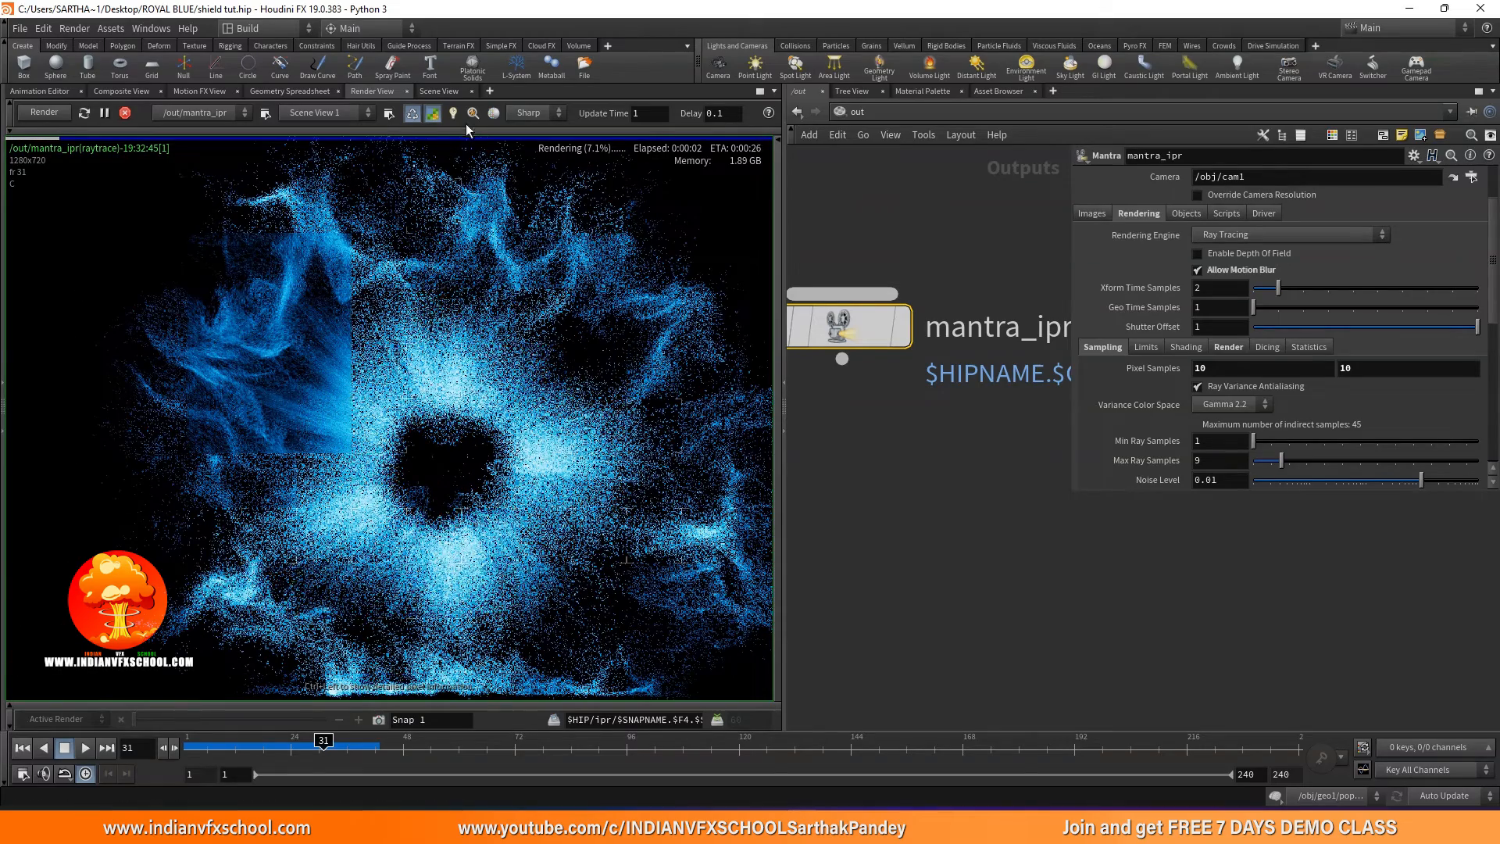
click(436, 115)
scroll(265, 344, down, 2)
click(266, 350)
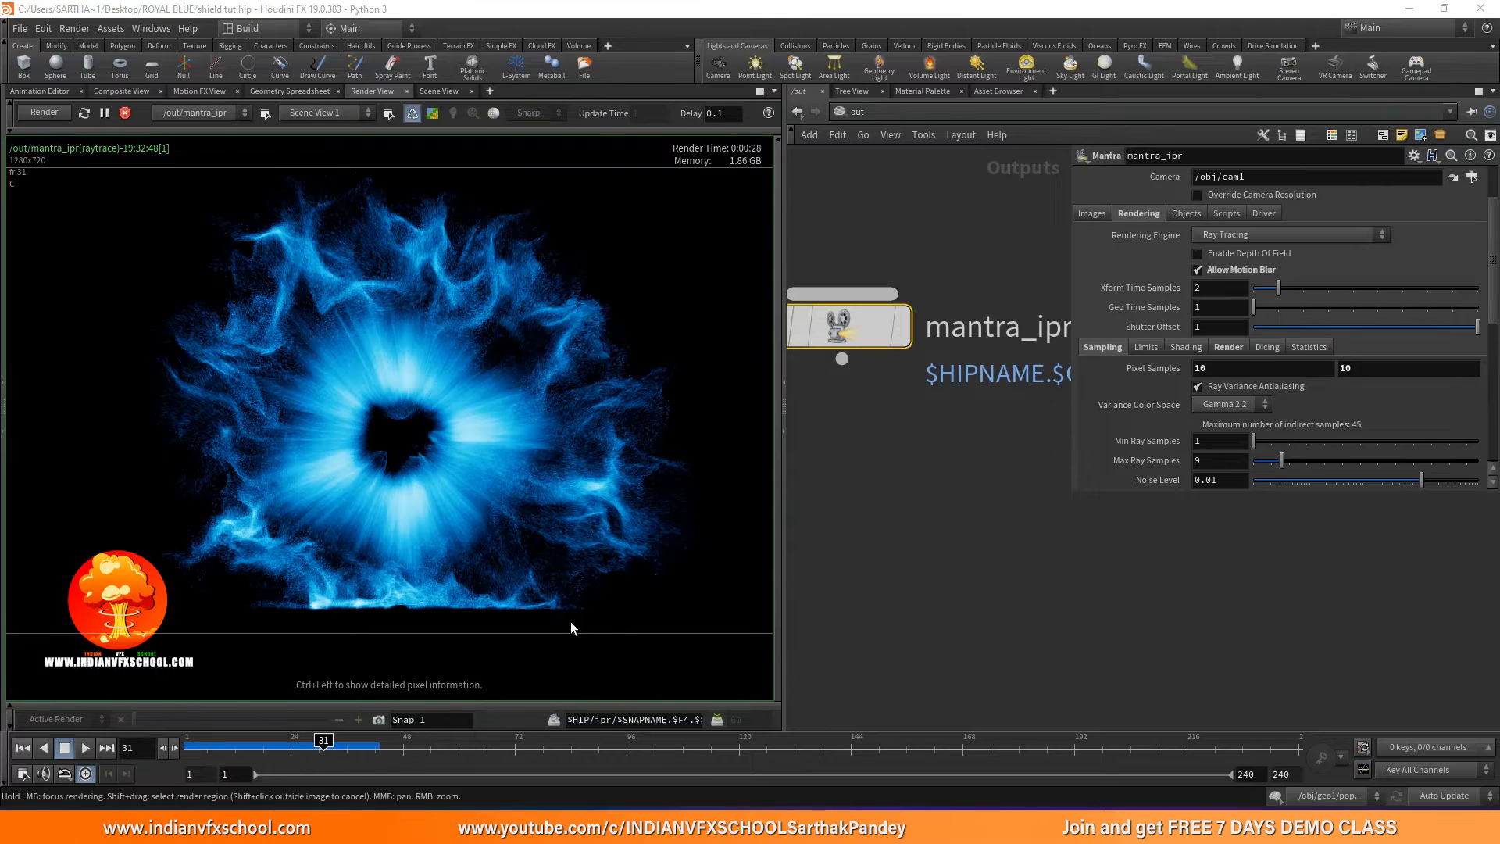
Examine the finished render up close, checking the particle wisps and the streaks around the central hole.
scroll(499, 452, up, 2)
scroll(378, 396, down, 2)
scroll(279, 397, up, 3)
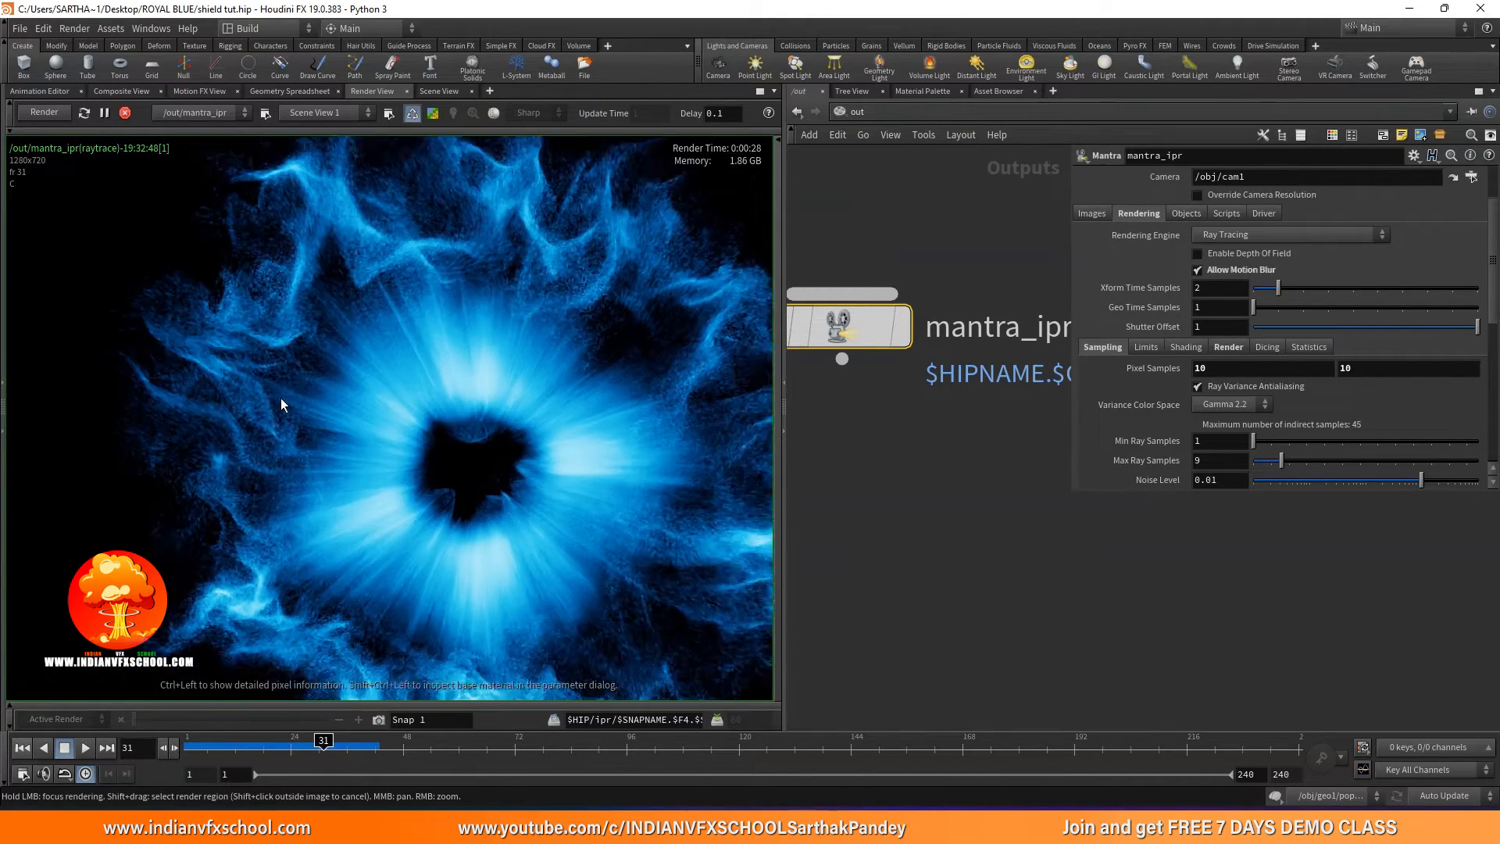
scroll(270, 400, down, 3)
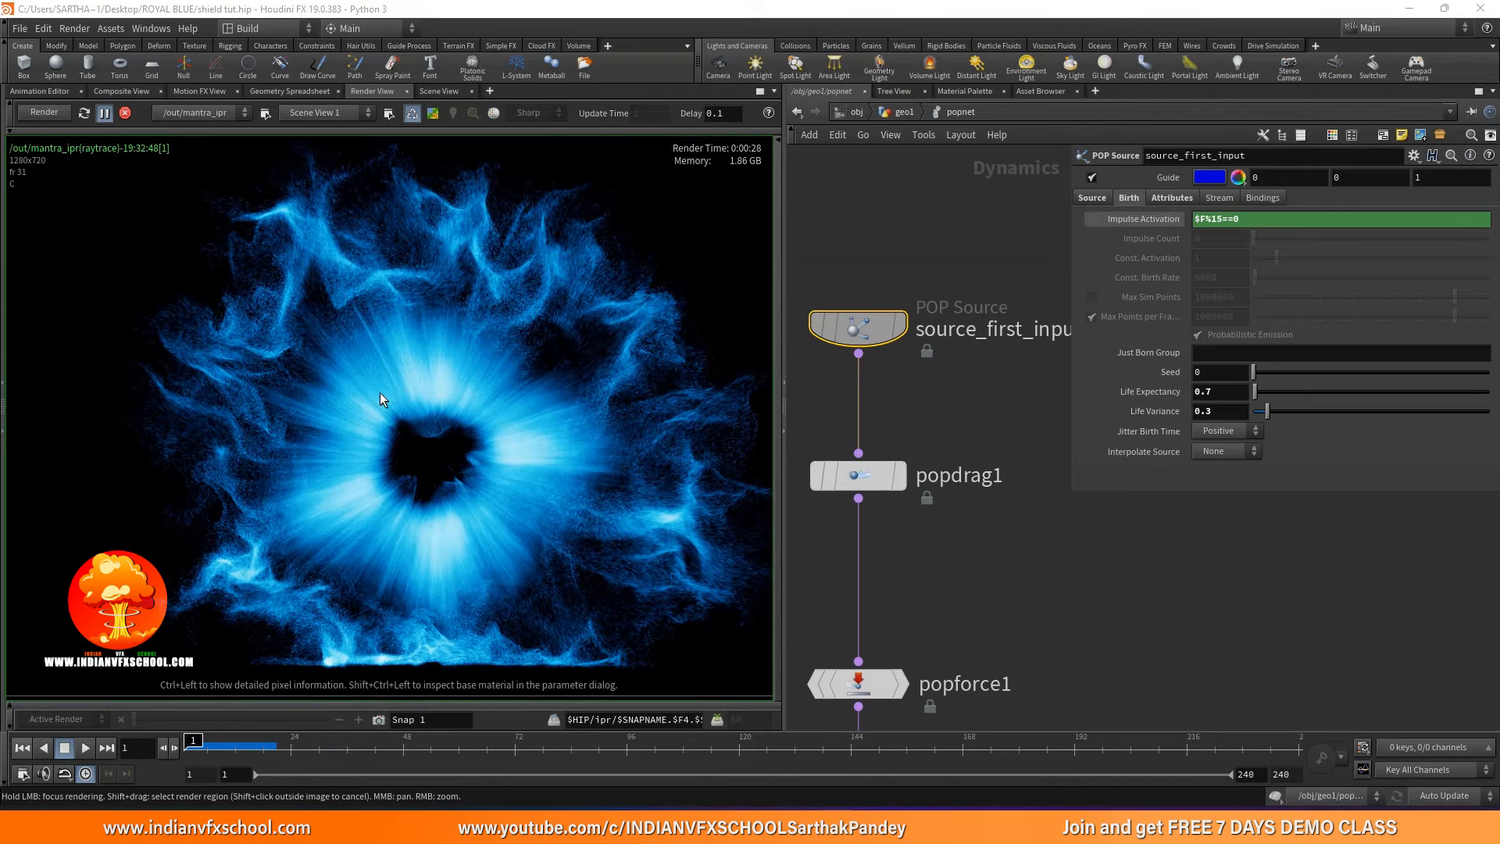
scroll(380, 392, down, 2)
scroll(372, 490, up, 4)
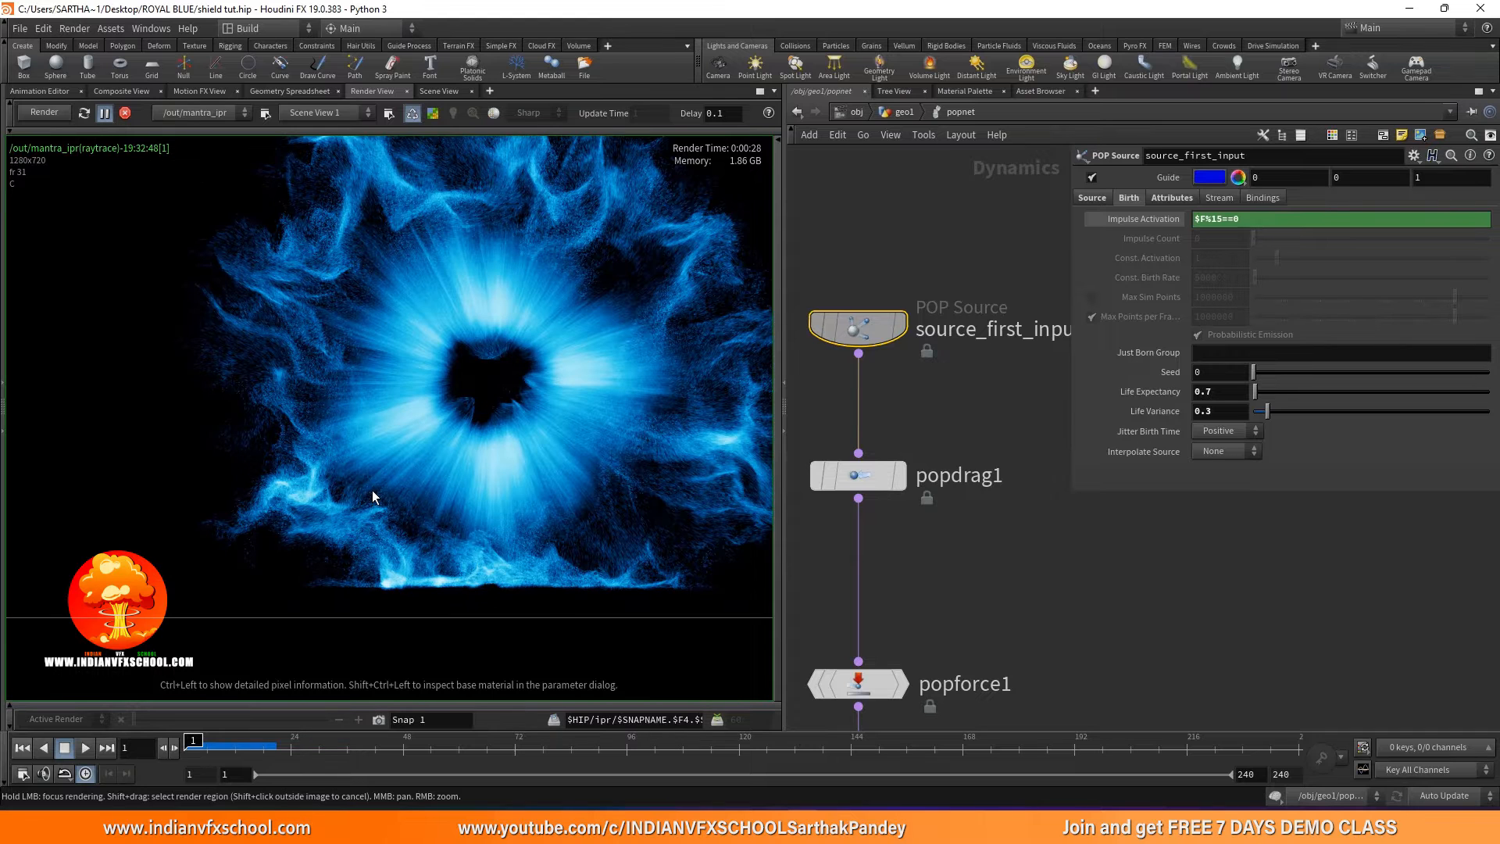
scroll(372, 489, down, 2)
middle_drag(396, 417, 375, 483)
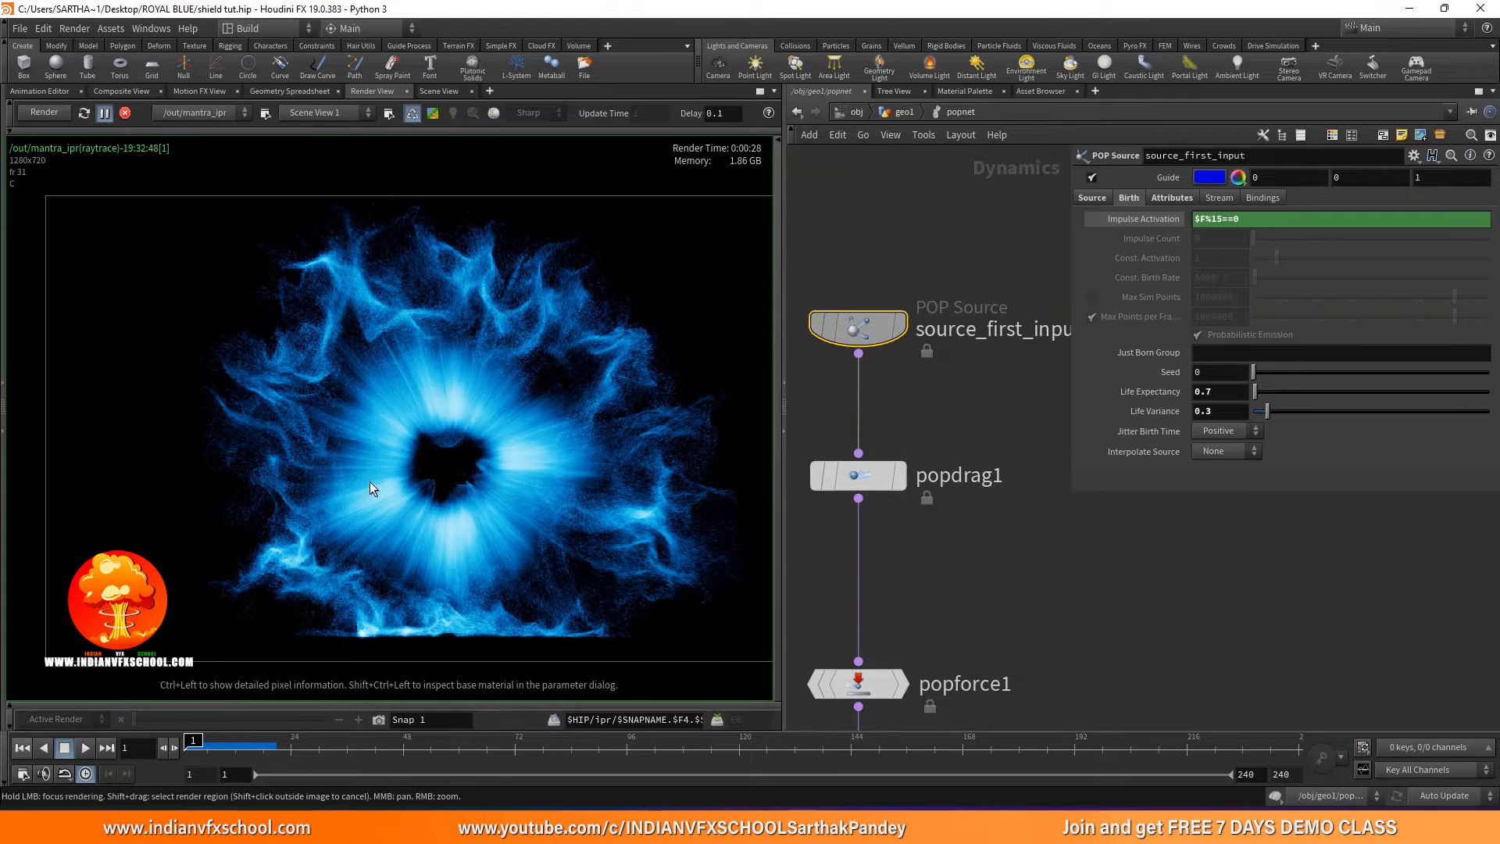
scroll(344, 394, up, 2)
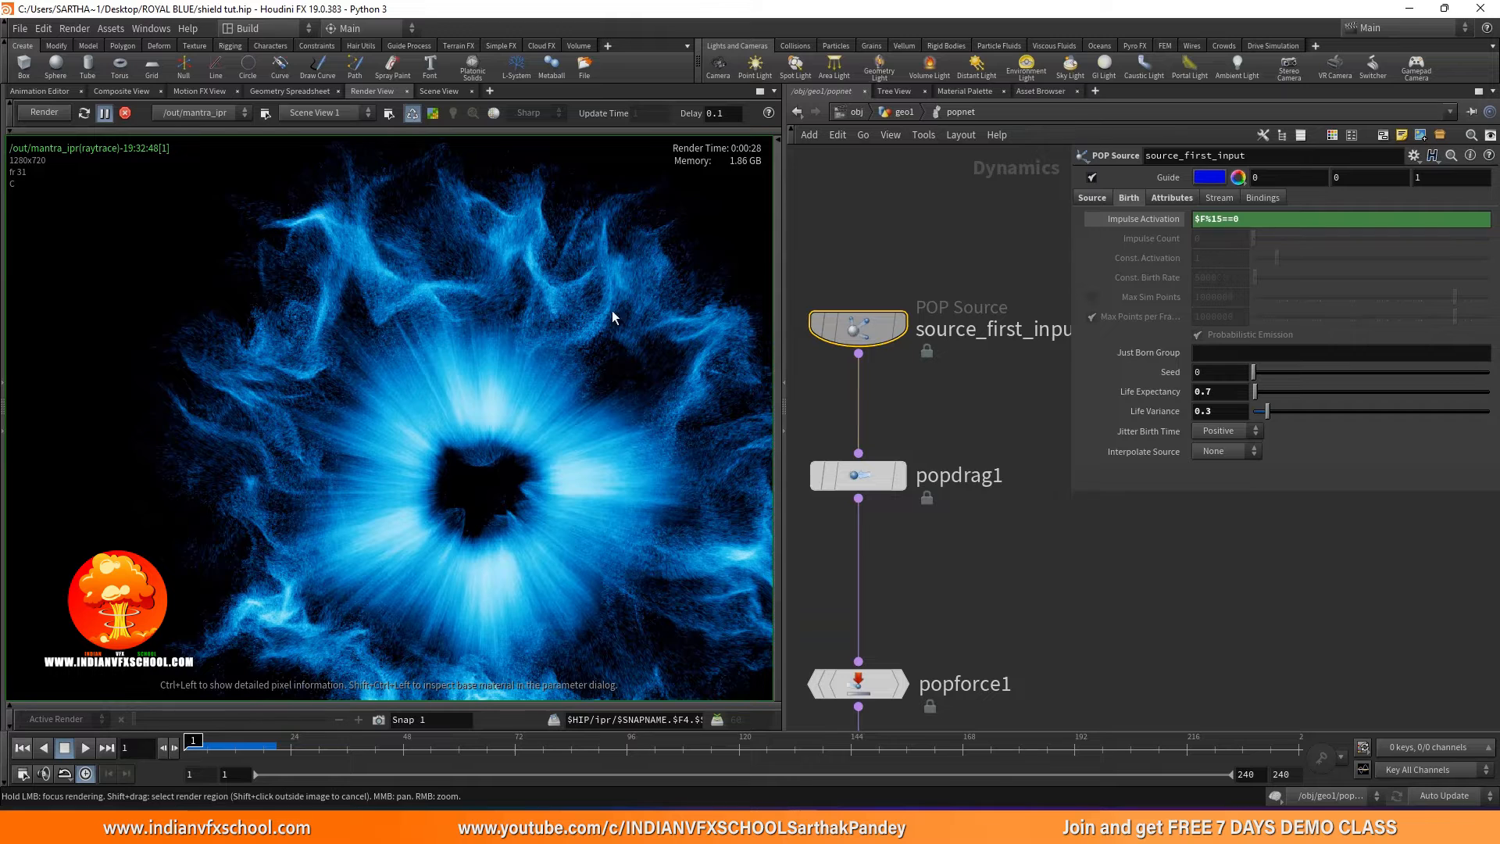
scroll(599, 309, down, 2)
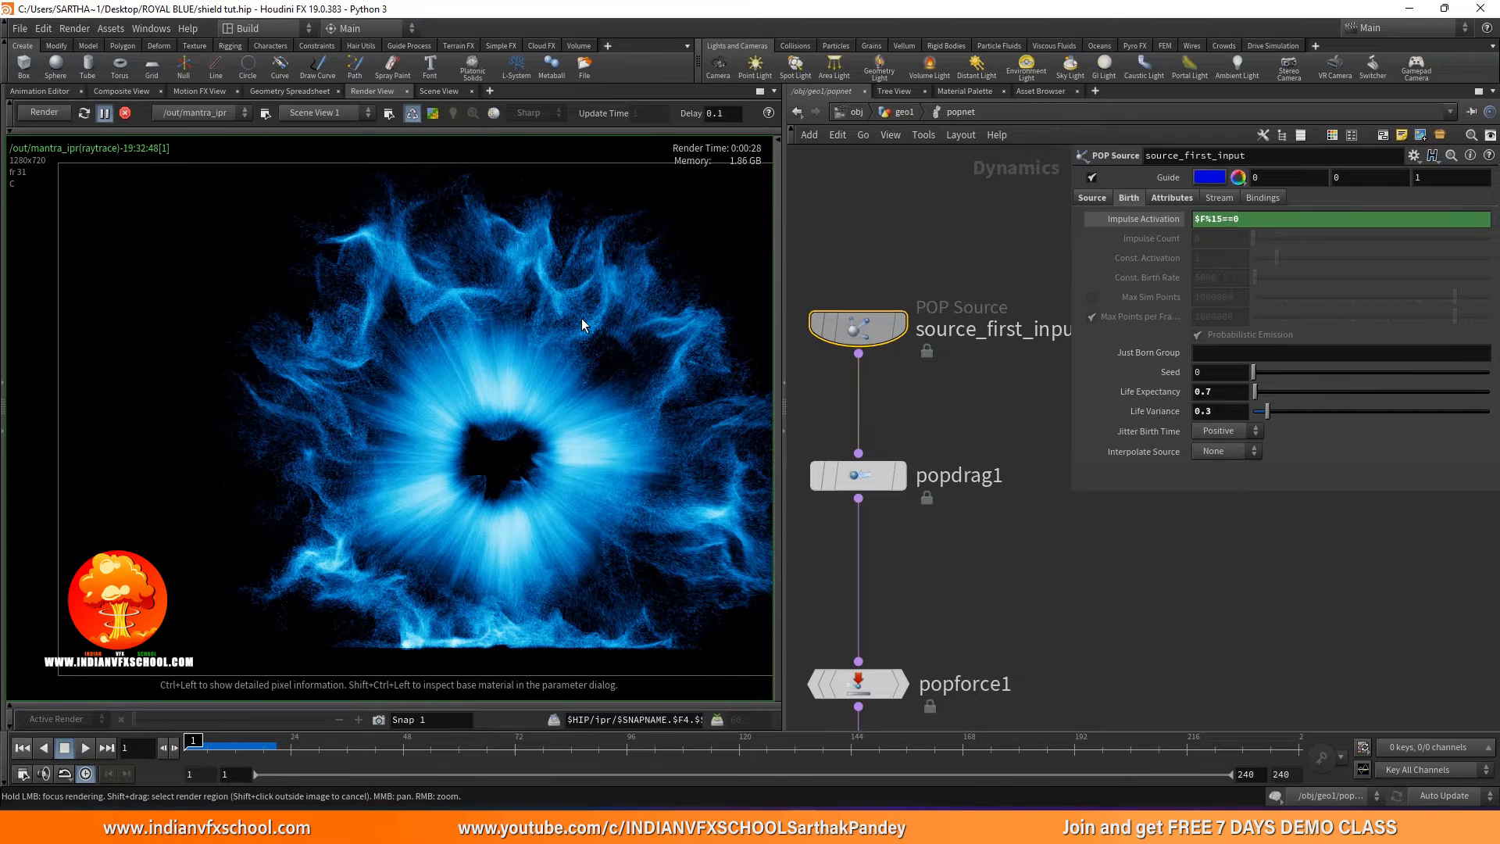
Shorten the frame interval in source_first_input's Impulse Activation expression inside popnet, and simulate geo1 to frame 30 in the scene view.
click(439, 91)
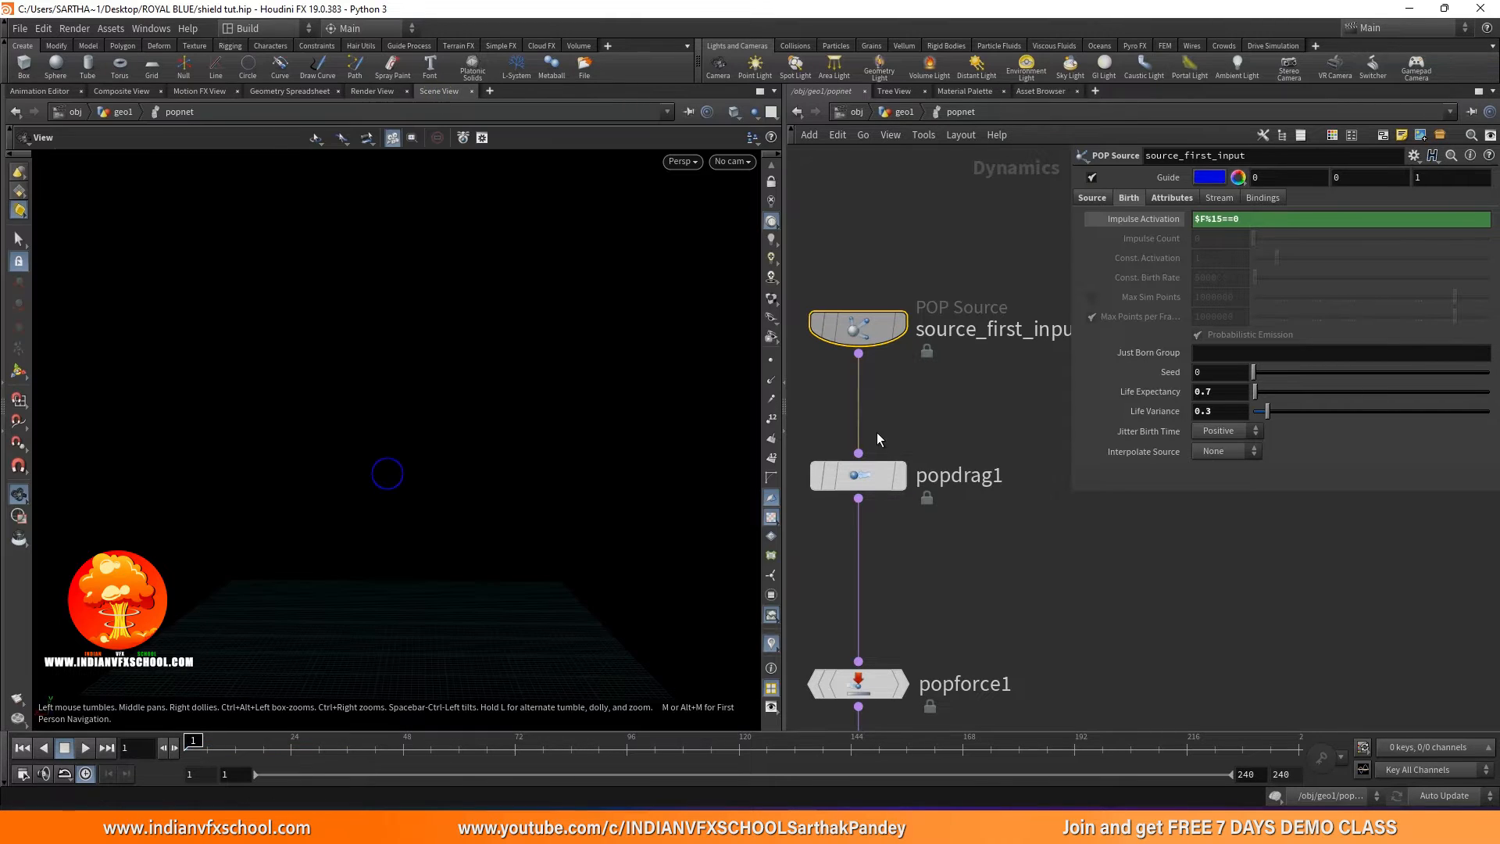
scroll(870, 430, down, 3)
click(900, 112)
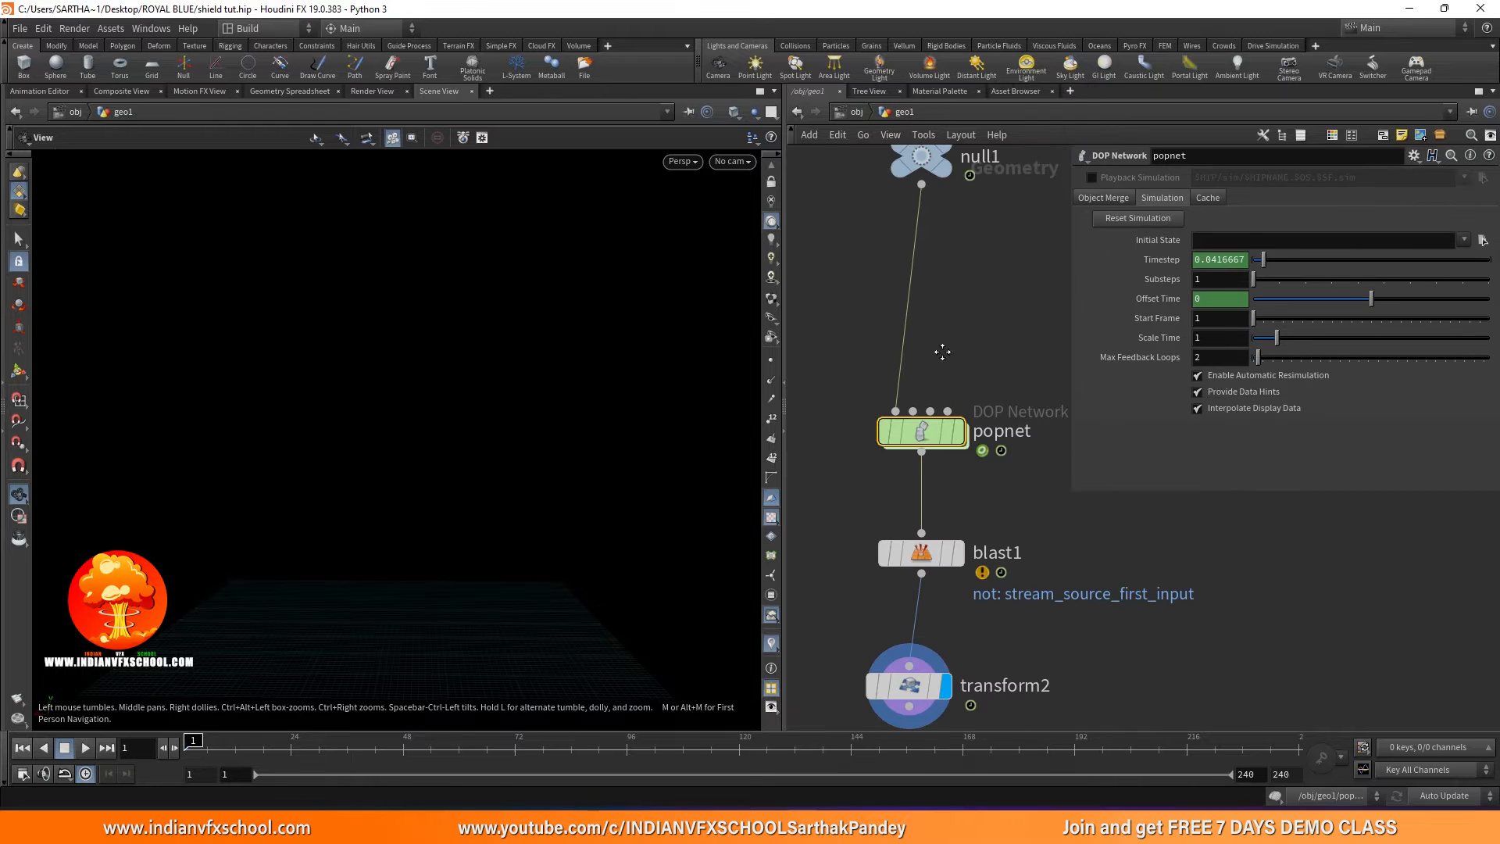
scroll(949, 355, up, 3)
double_click(888, 417)
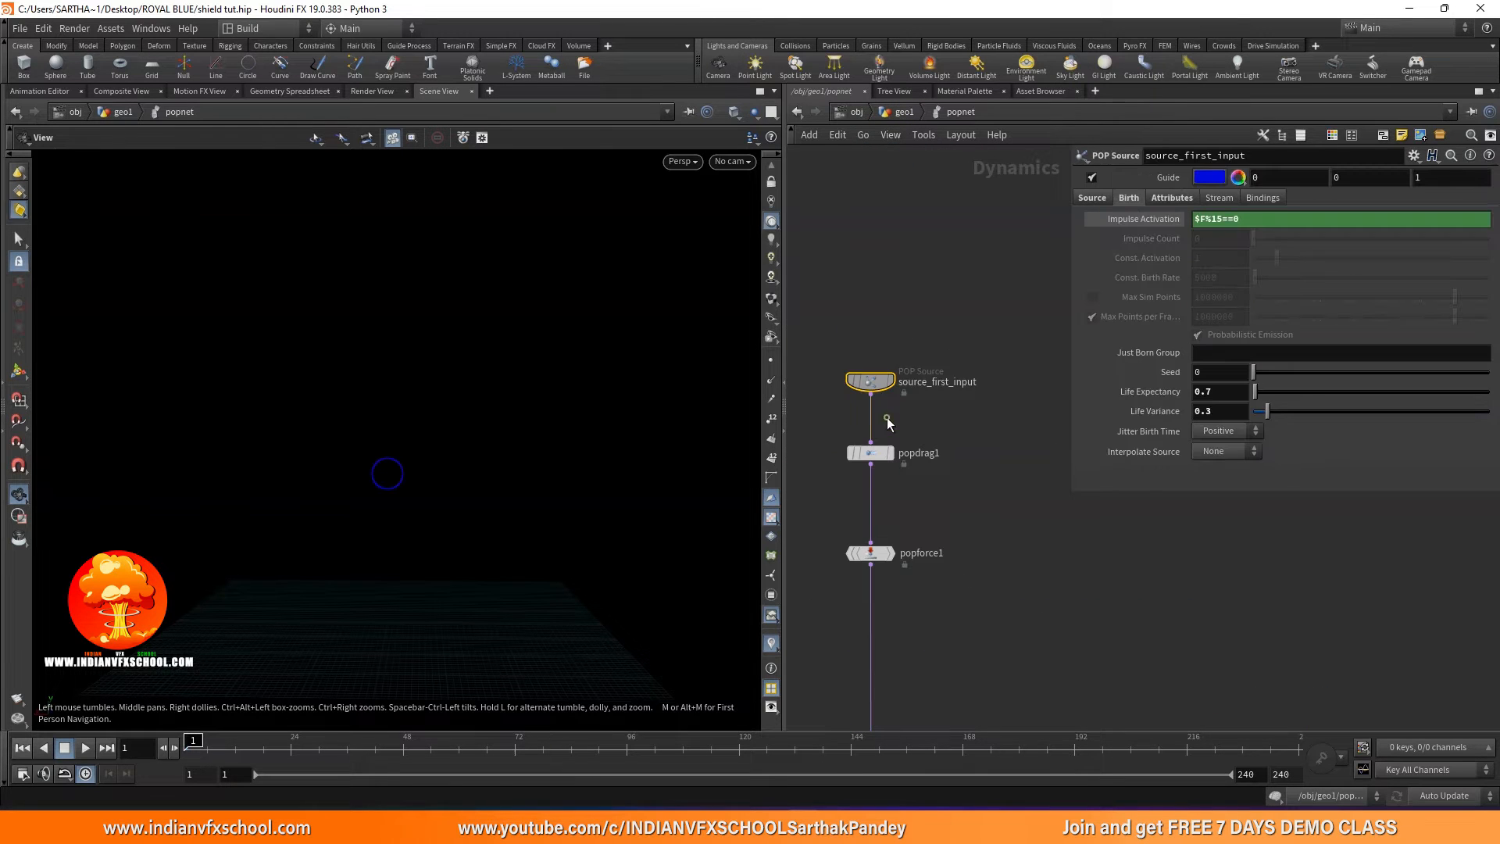
scroll(863, 395, up, 3)
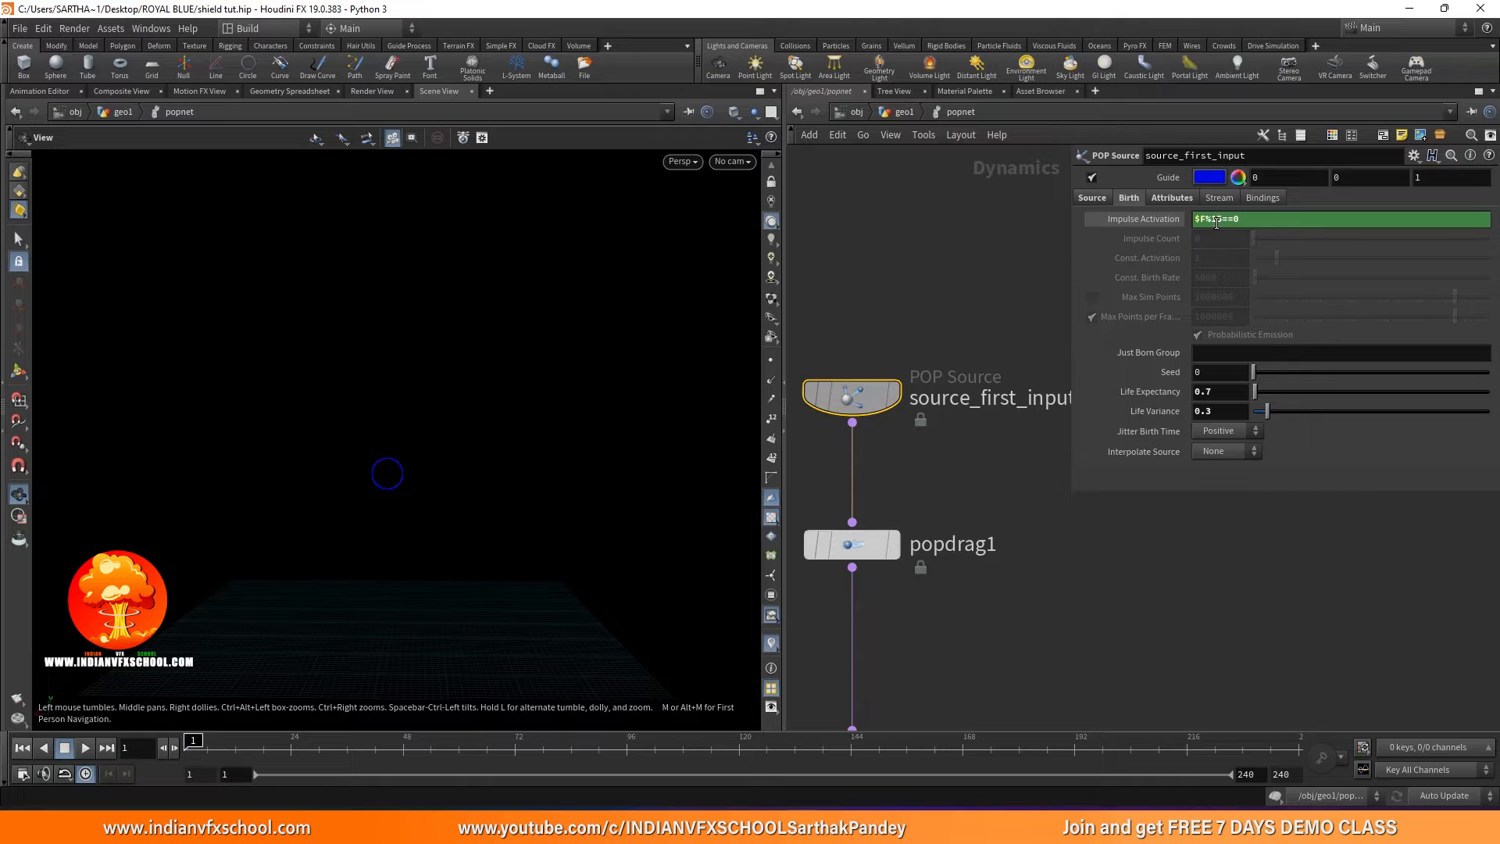
key(BackSpace)
key(Return)
click(900, 113)
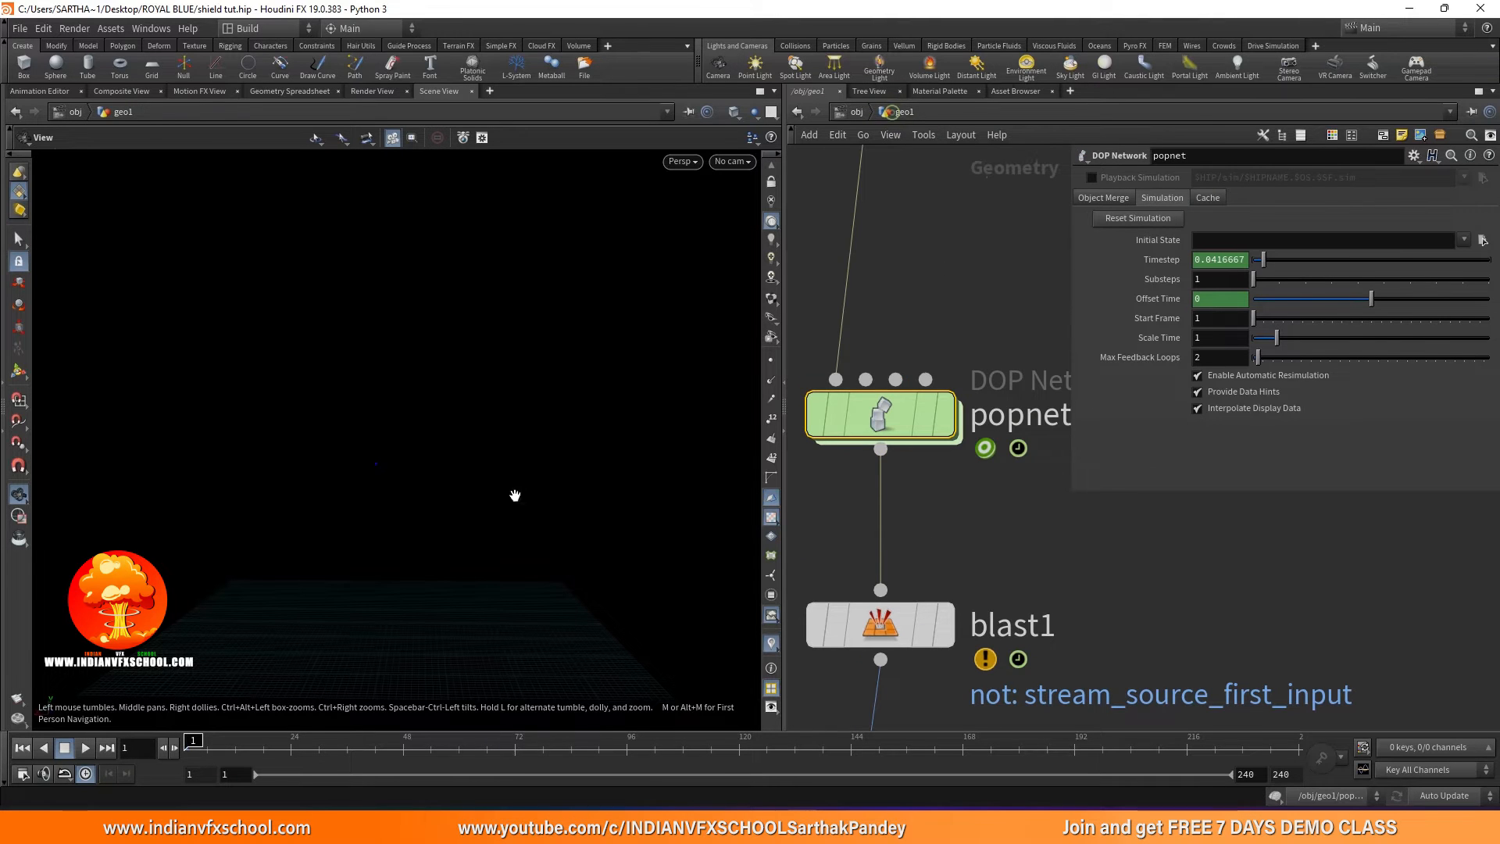
click(319, 754)
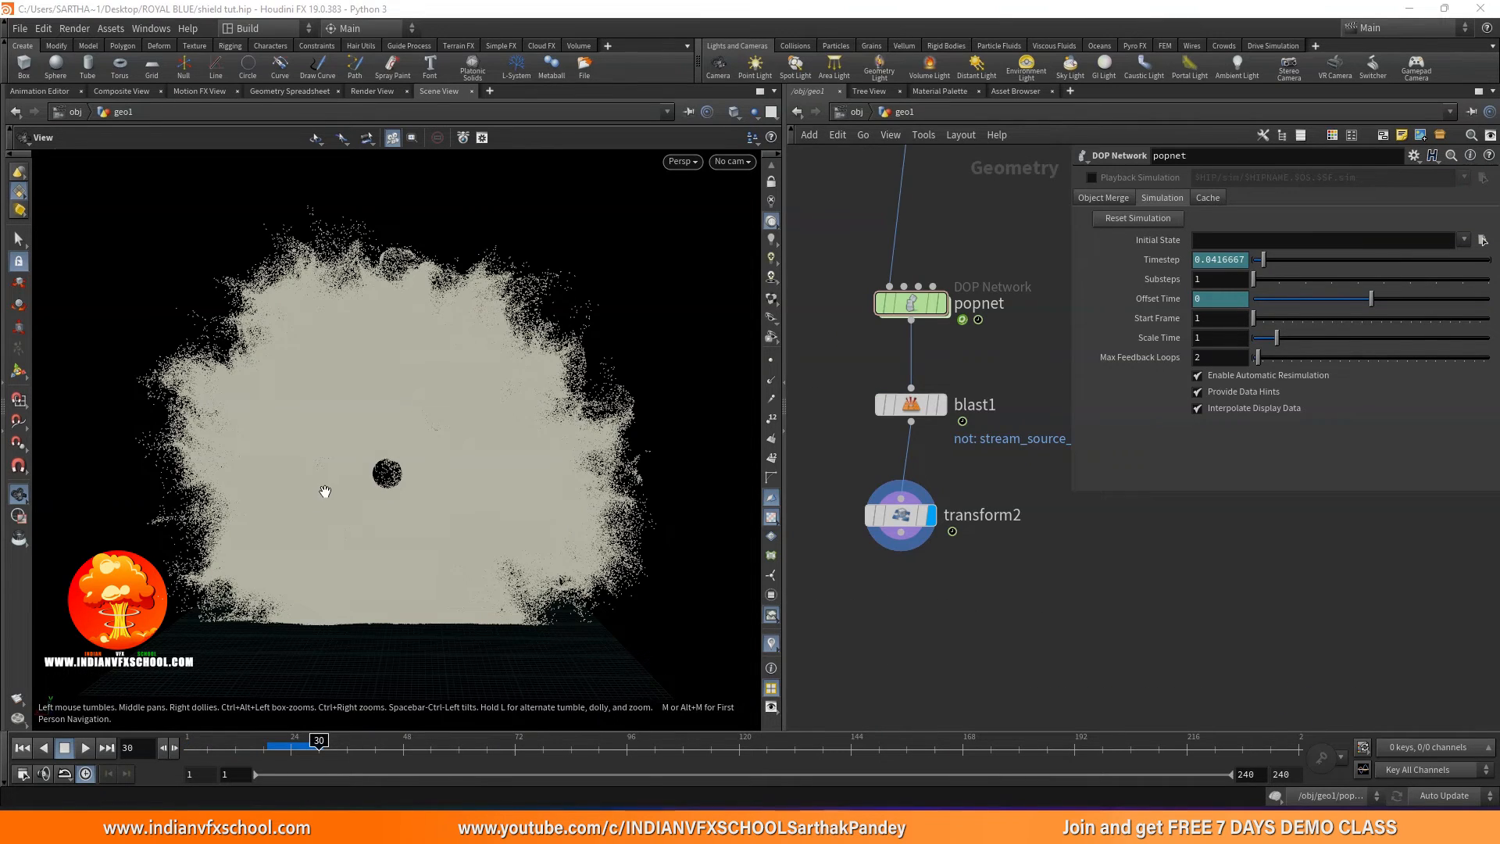
Try displaying the viewport particles as Points in the geometry display options, and restore Pixels.
right_drag(331, 487, 313, 435)
drag(313, 436, 466, 470)
key(d)
drag(268, 375, 767, 218)
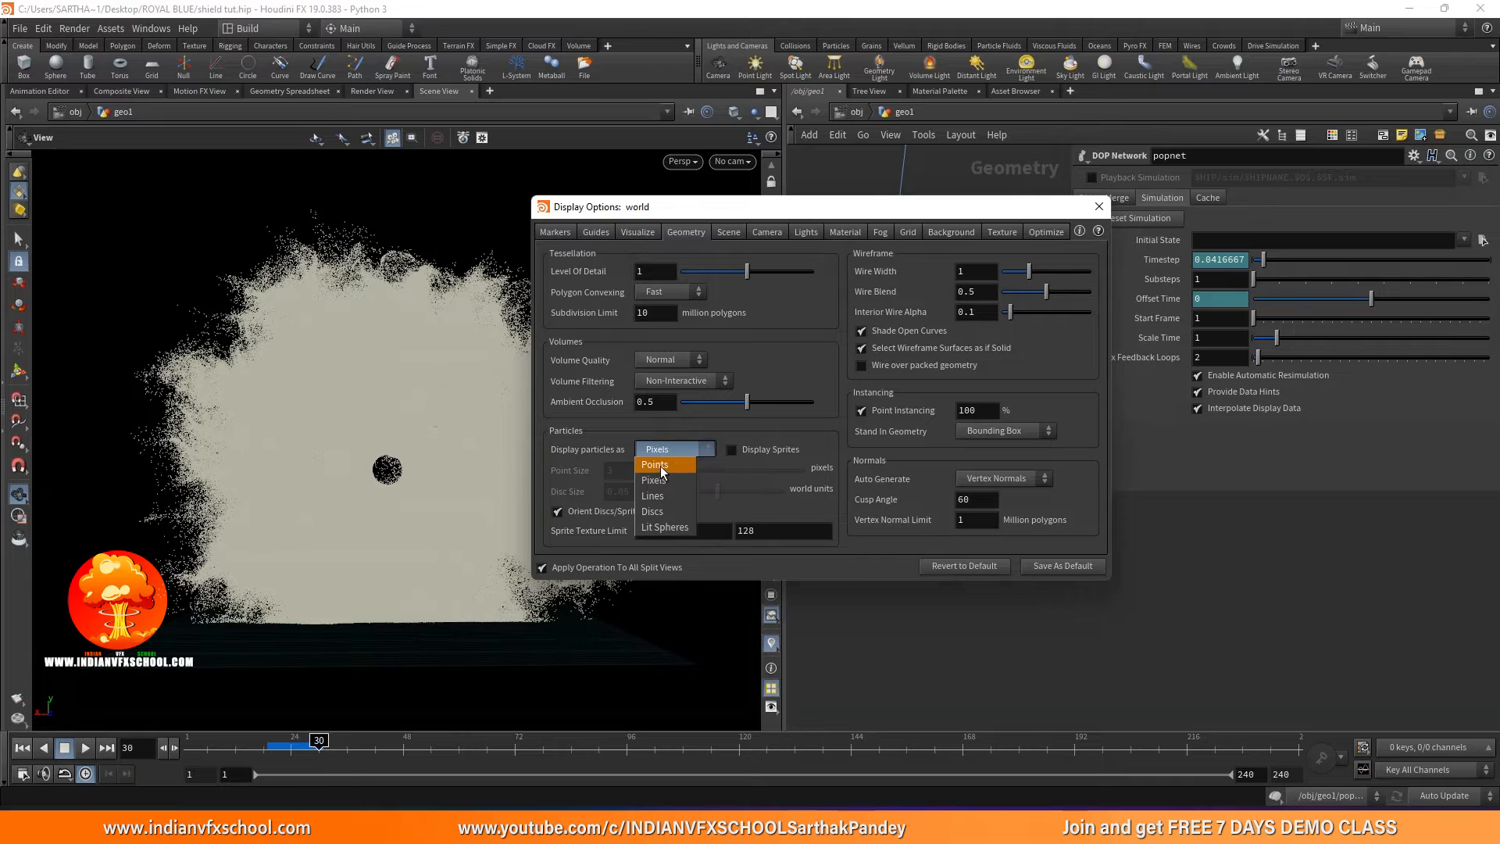
click(661, 466)
drag(683, 475, 652, 474)
click(673, 448)
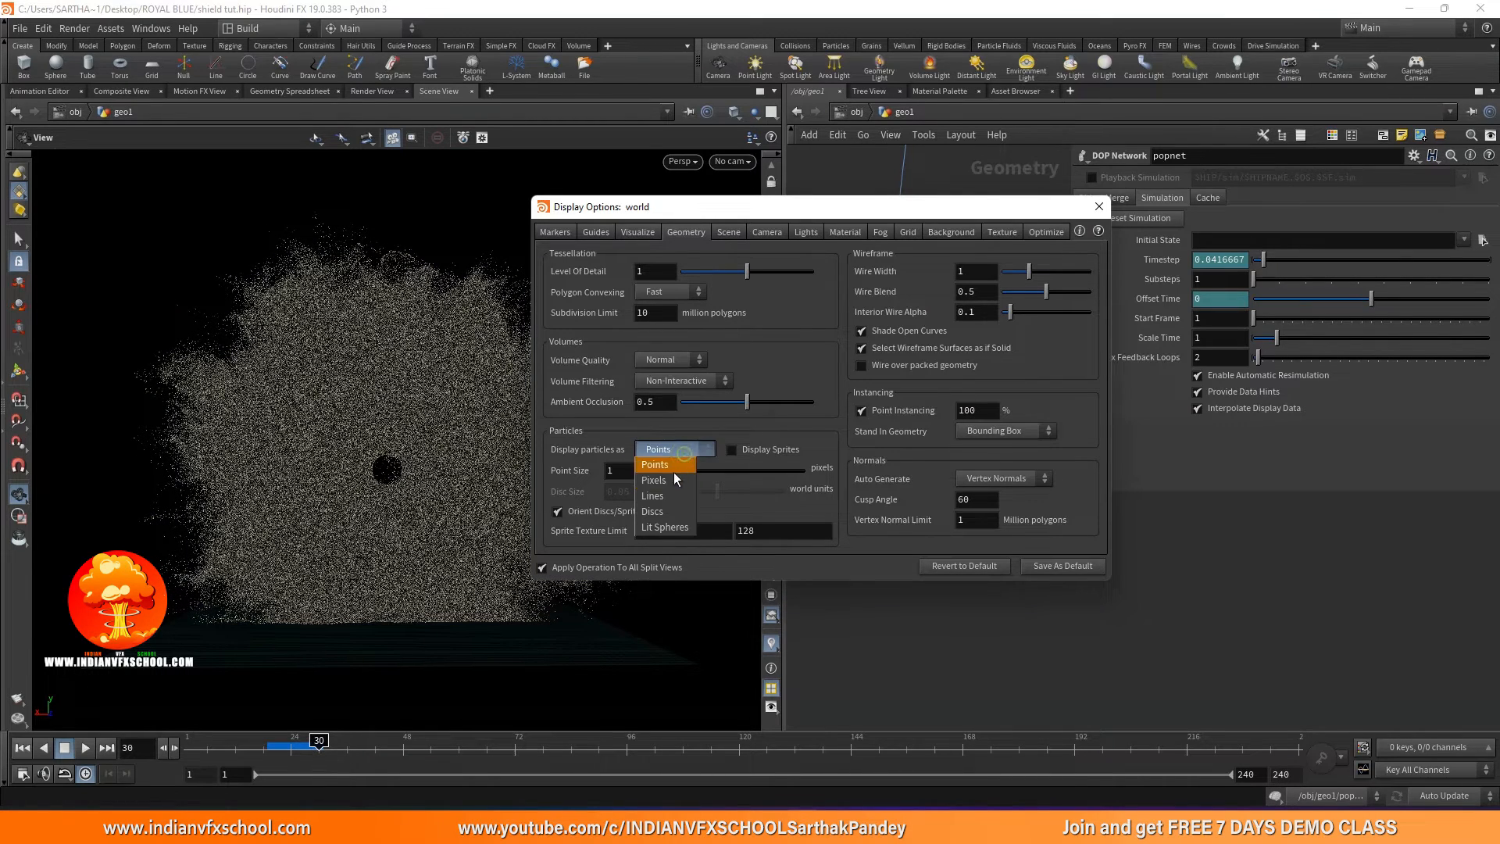
click(672, 467)
click(1098, 207)
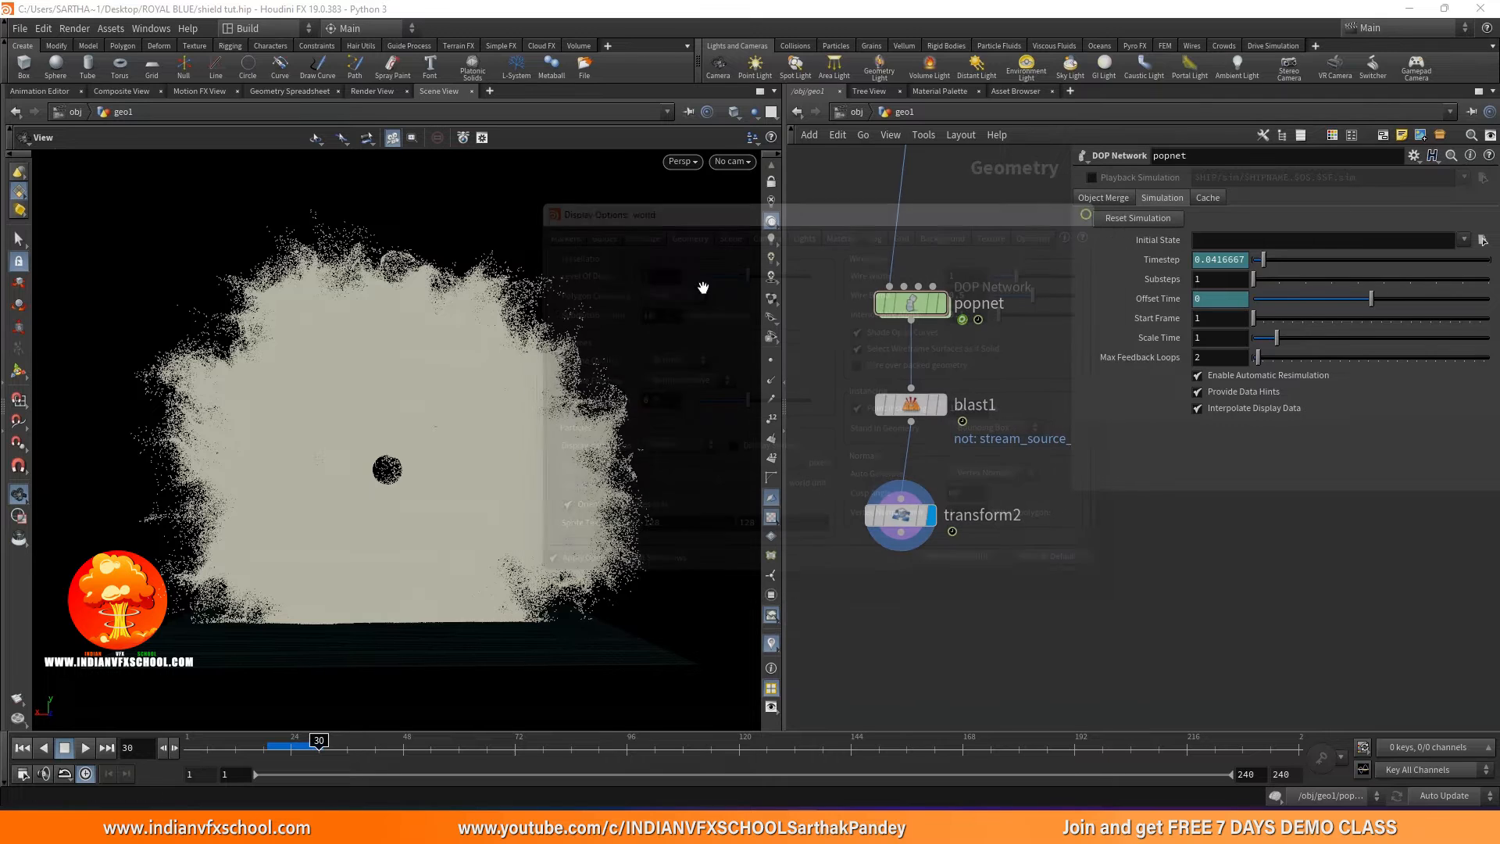
Render frame 30 in the render view and inspect the denser particle emission up close.
click(371, 91)
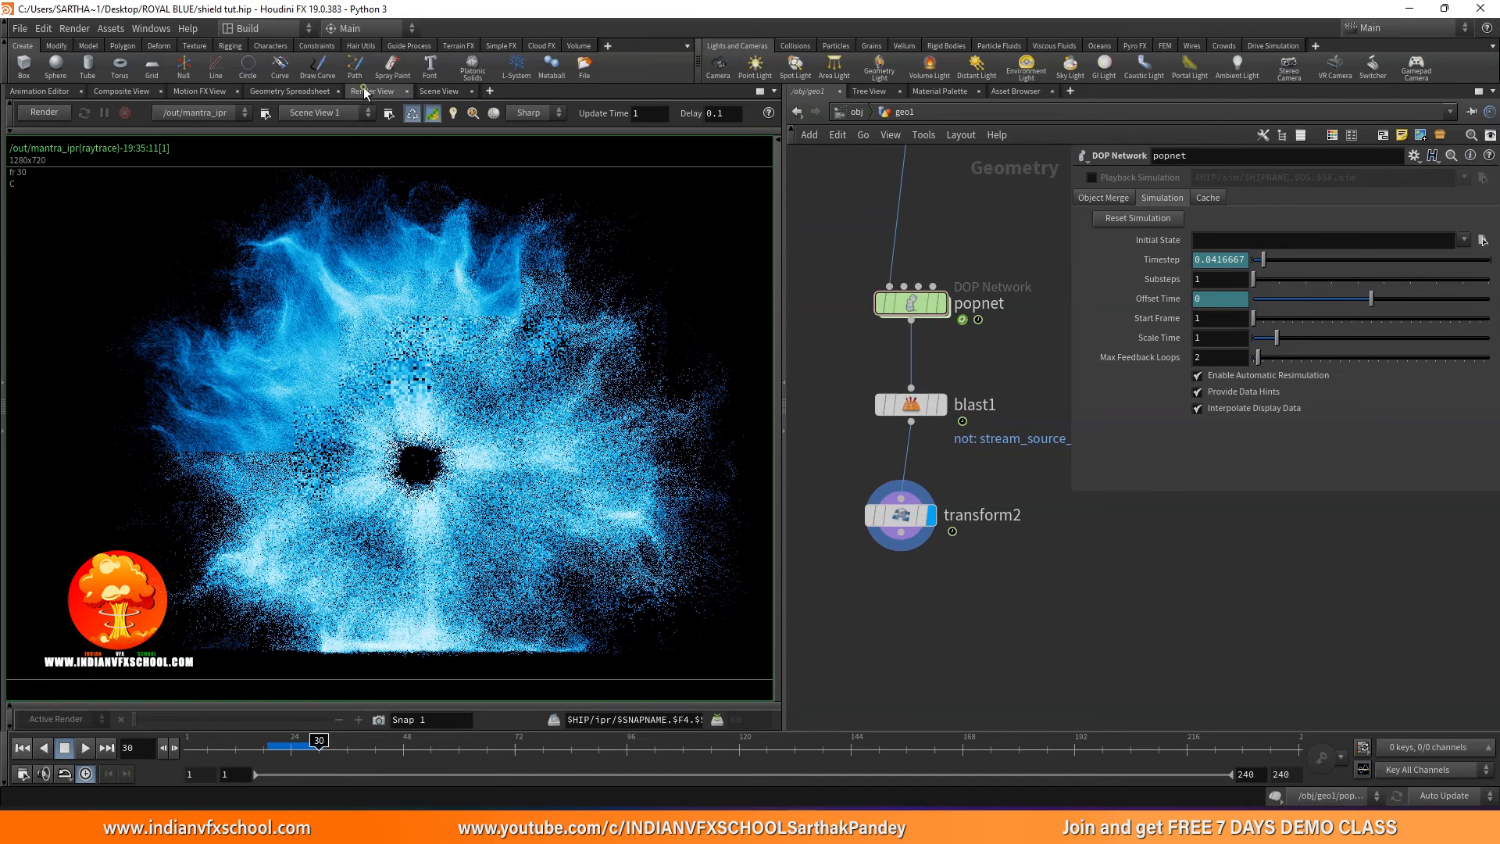
click(46, 113)
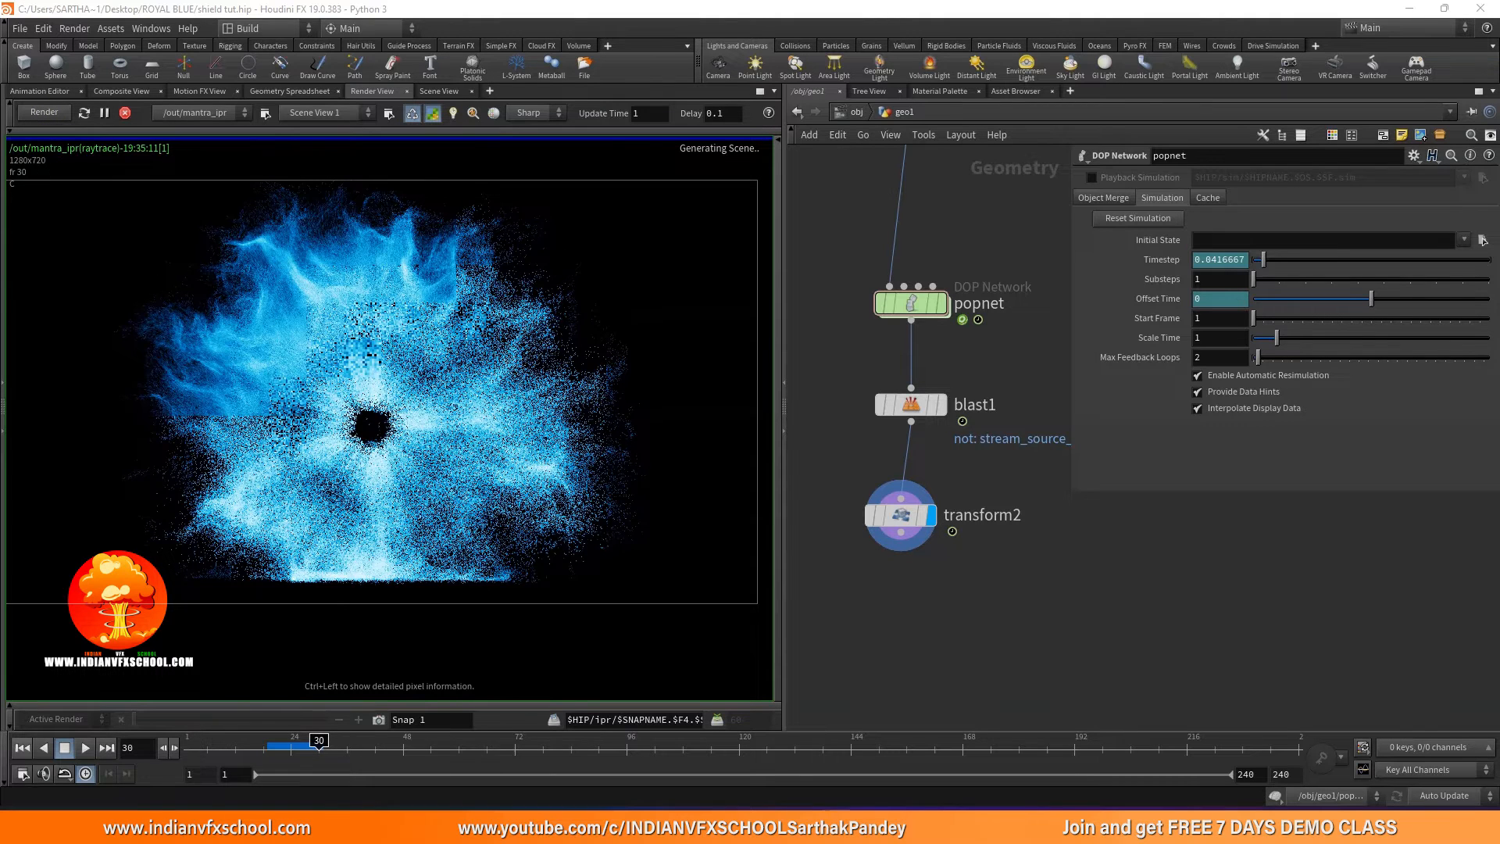
scroll(342, 400, up, 2)
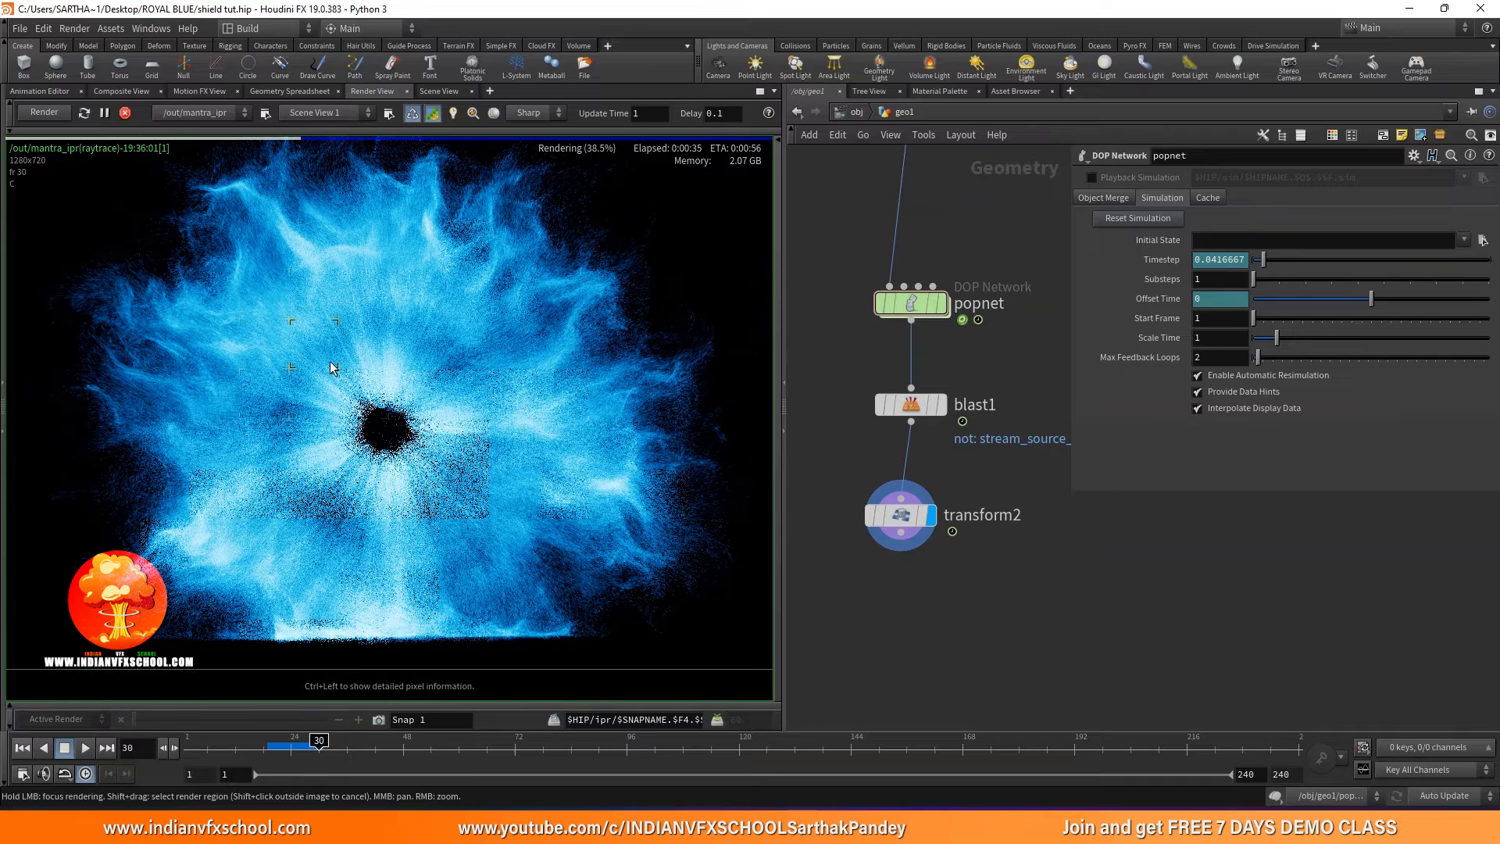
scroll(335, 361, down, 4)
scroll(369, 389, up, 3)
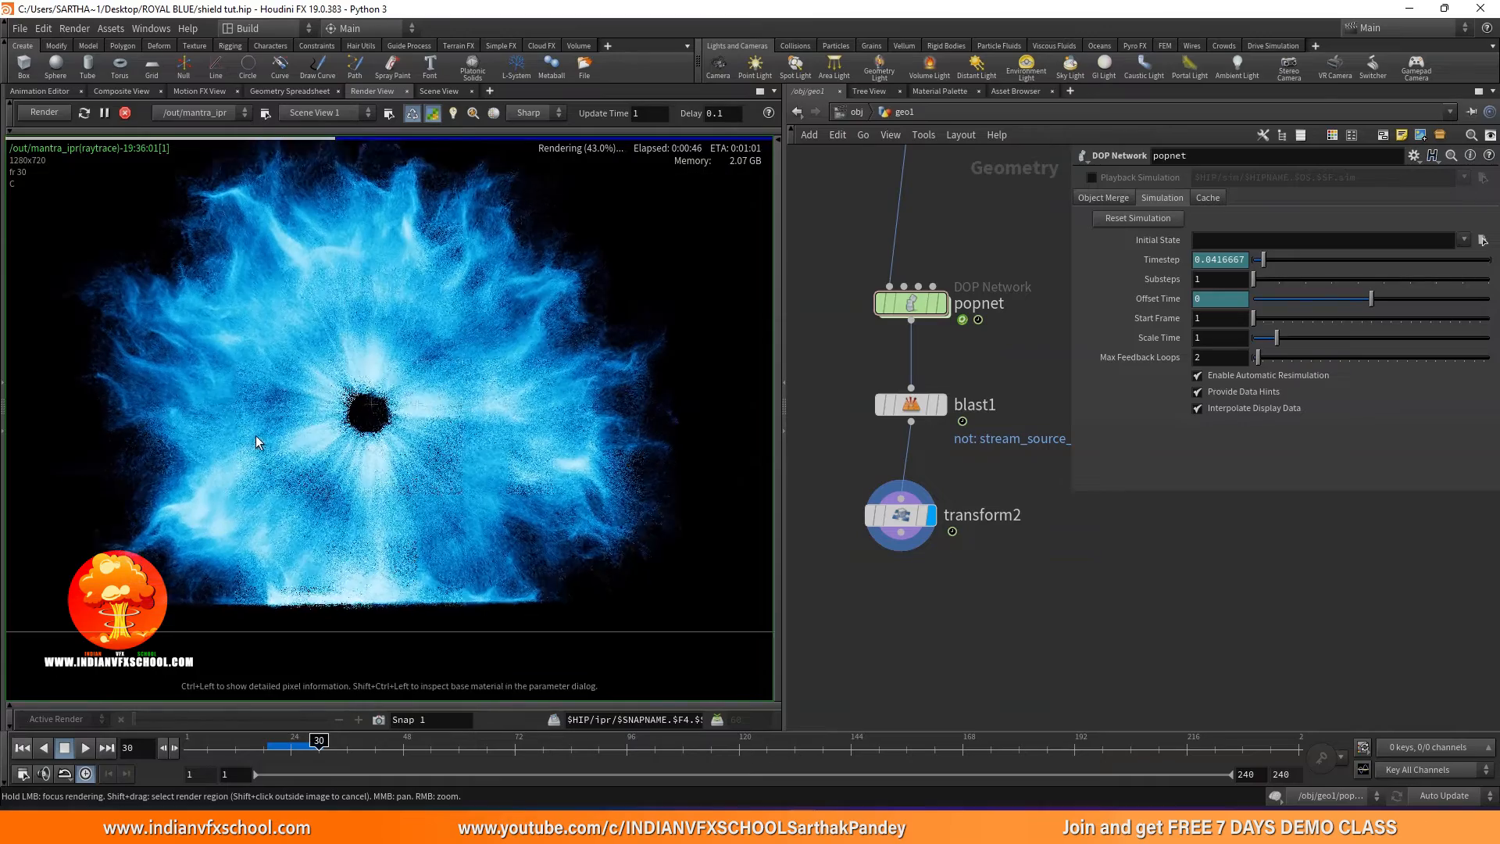
scroll(254, 436, up, 1)
scroll(195, 427, up, 5)
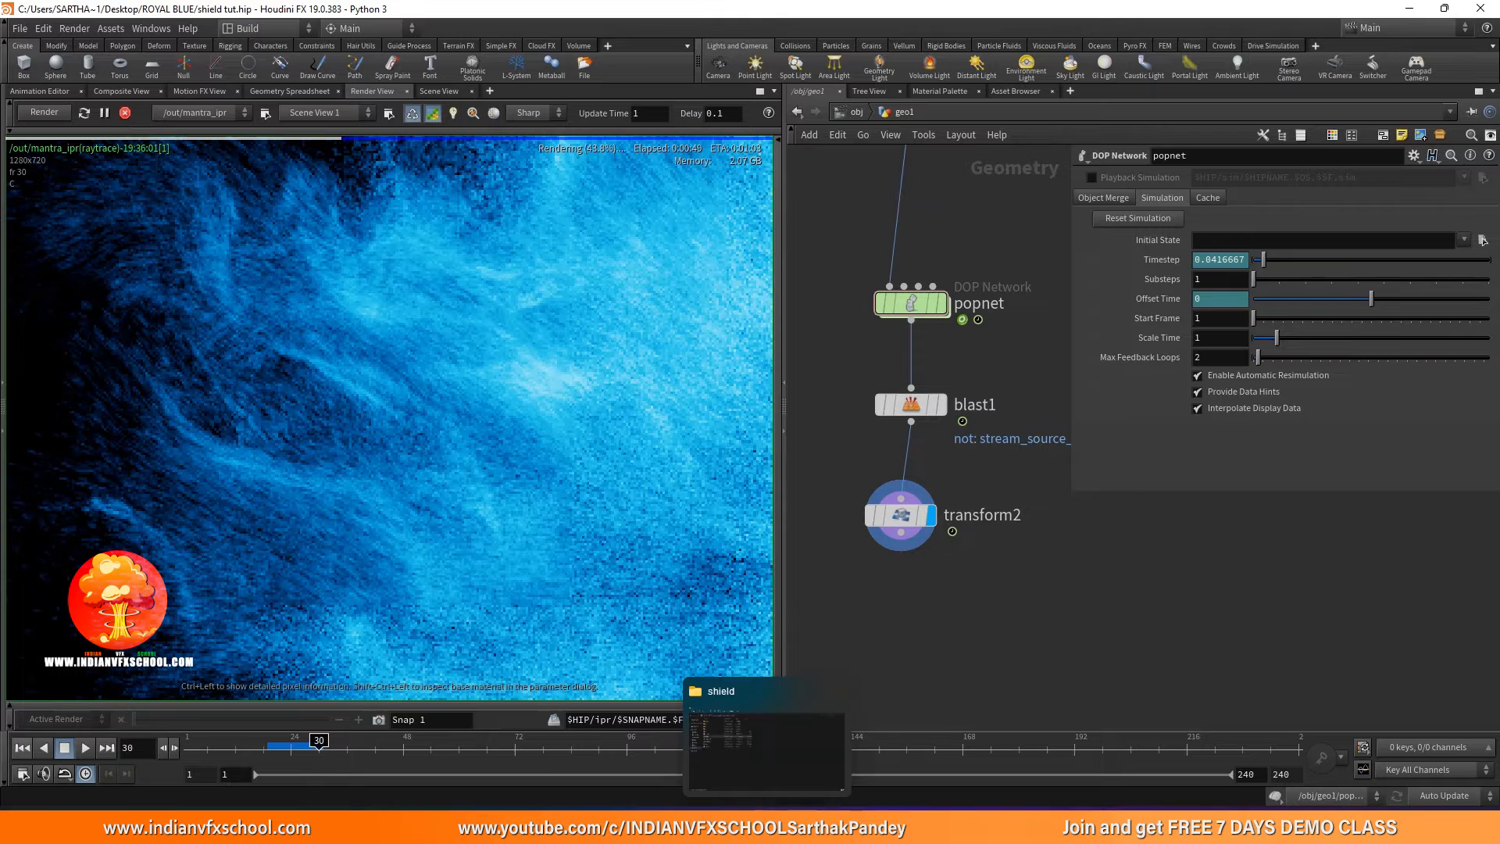
Play the reference video energy.mov in VLC media player and compare it with the Houdini render.
click(803, 827)
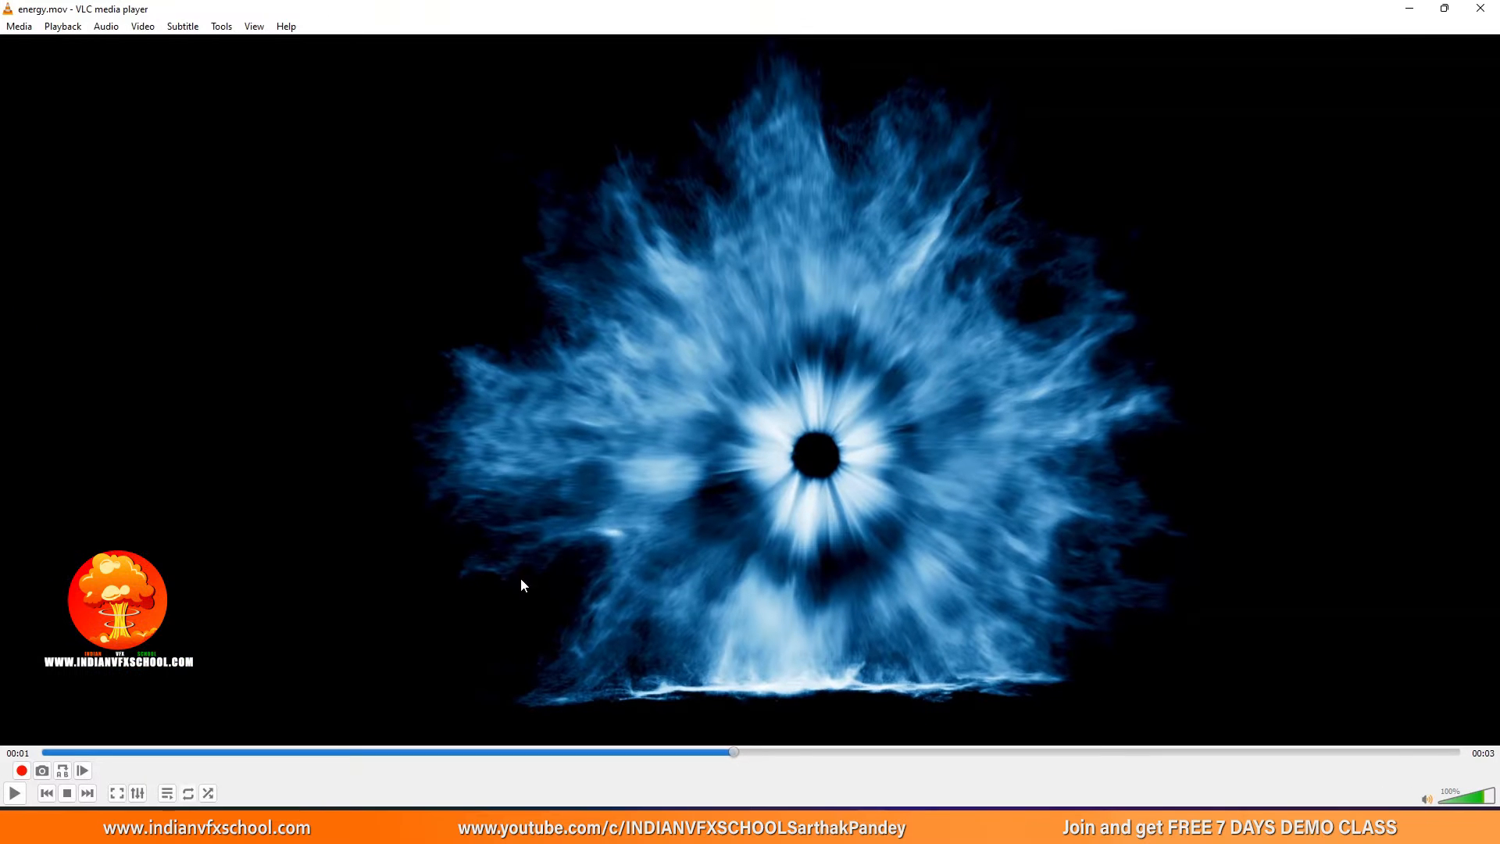
click(16, 793)
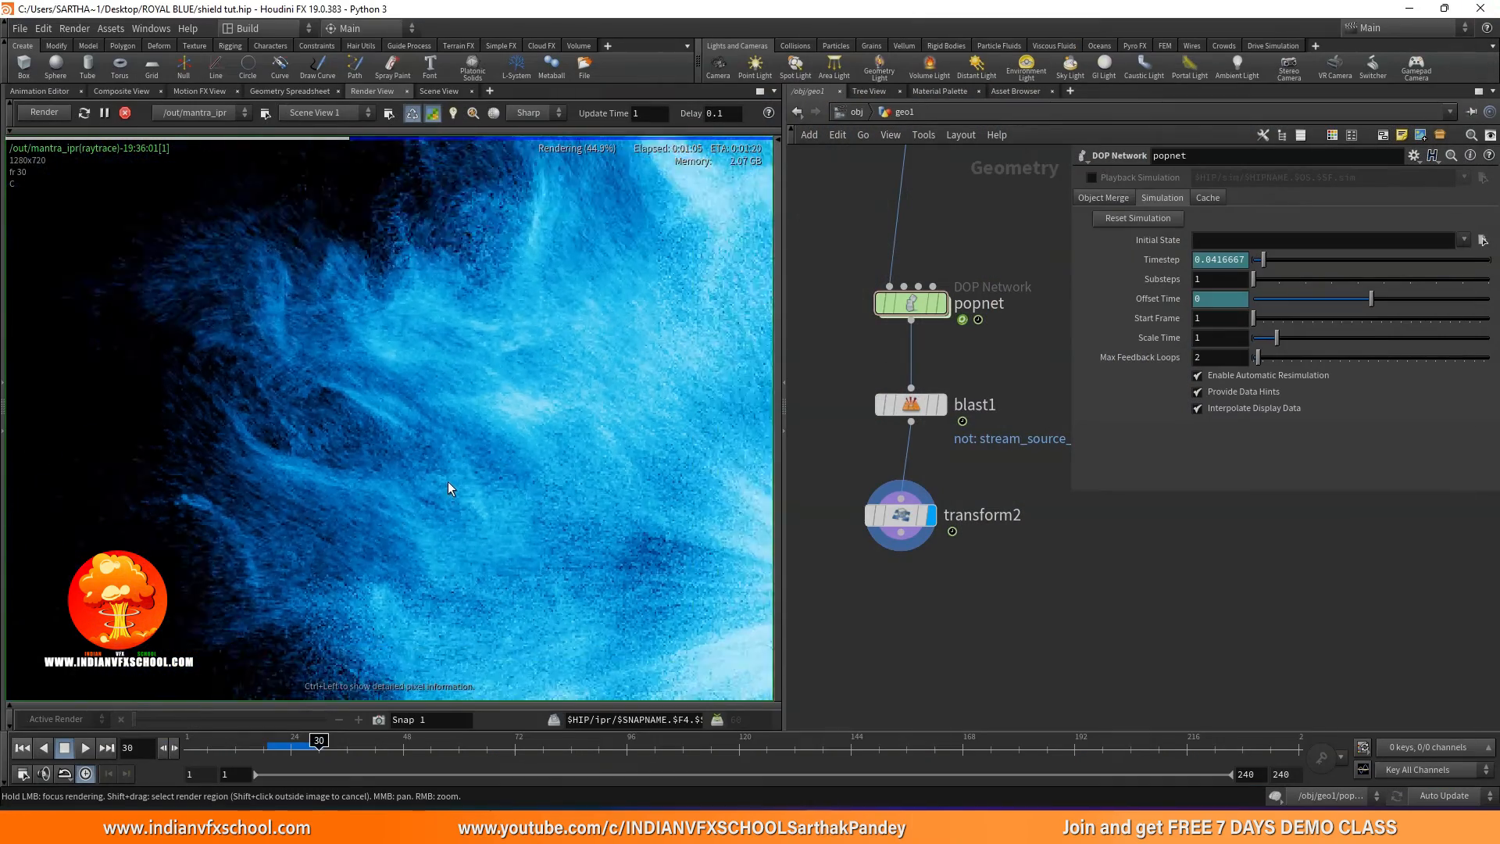
scroll(399, 444, down, 3)
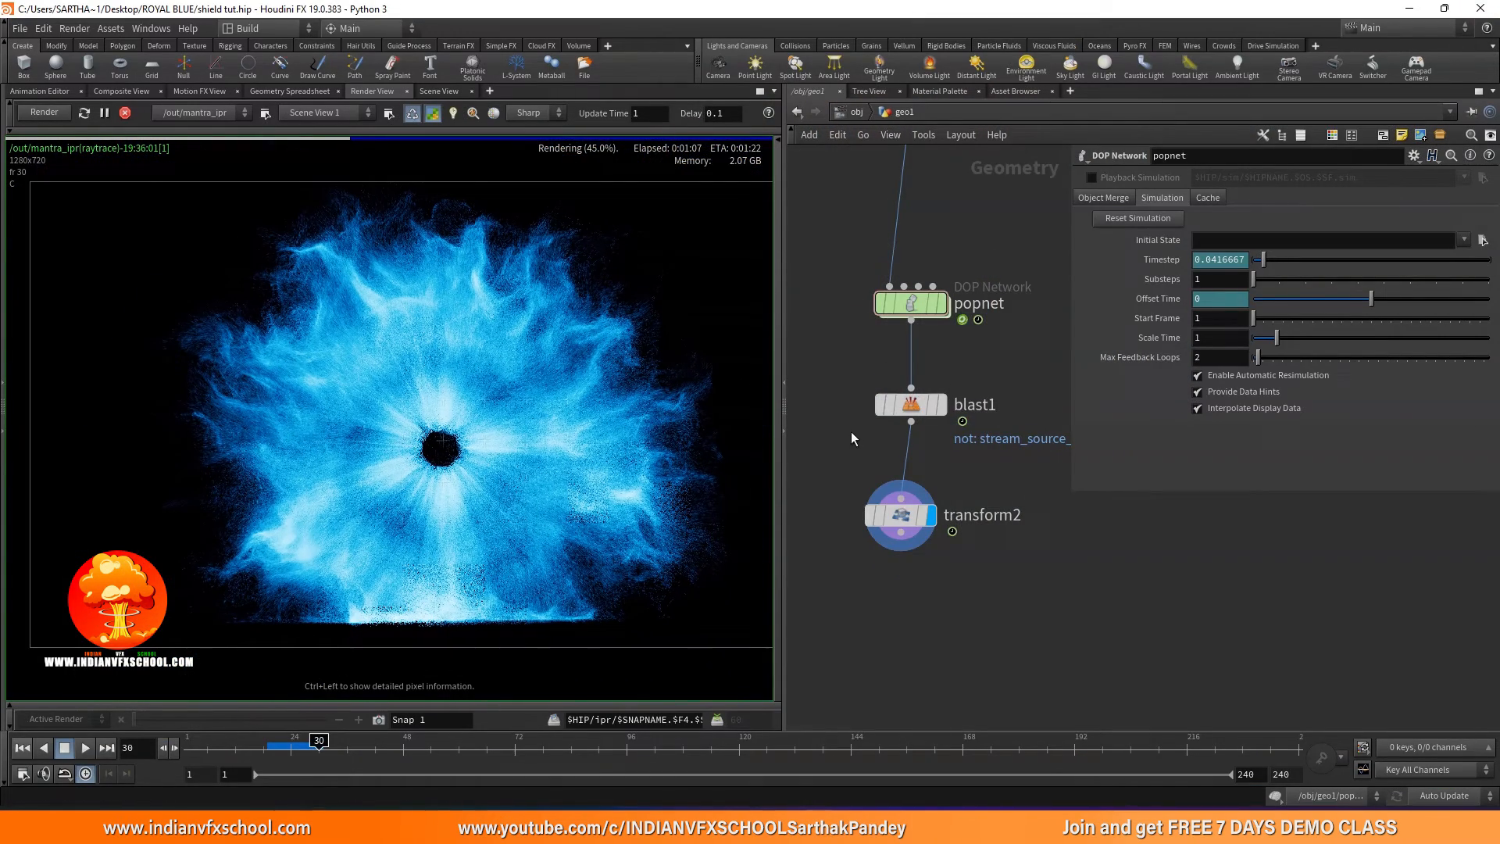
scroll(851, 431, up, 3)
scroll(877, 459, down, 4)
Open the Emission Color of the principledshader material in the color editor and darken its value to 0.274.
click(857, 112)
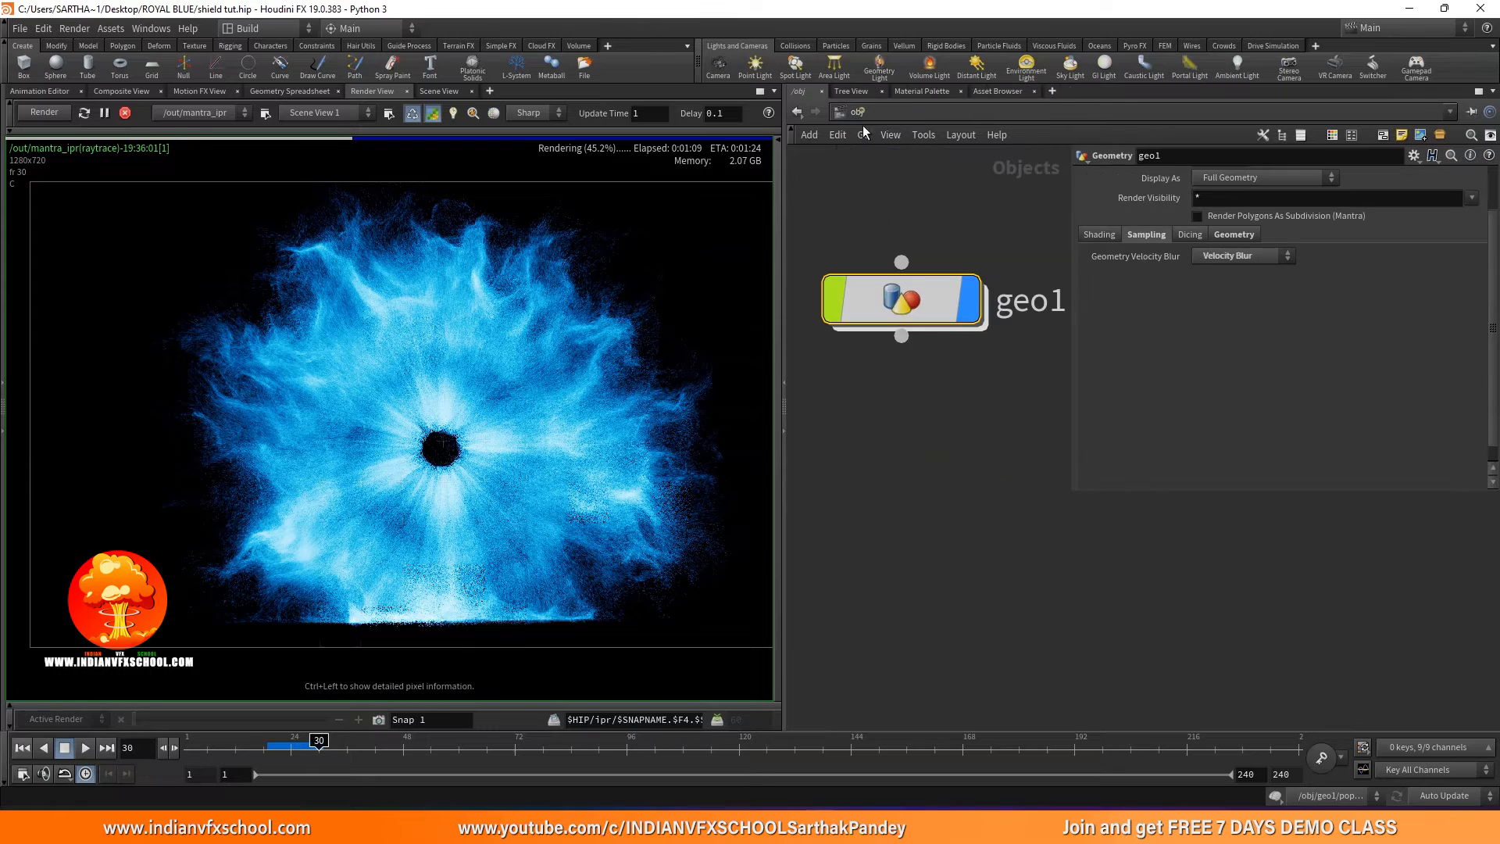
click(1233, 235)
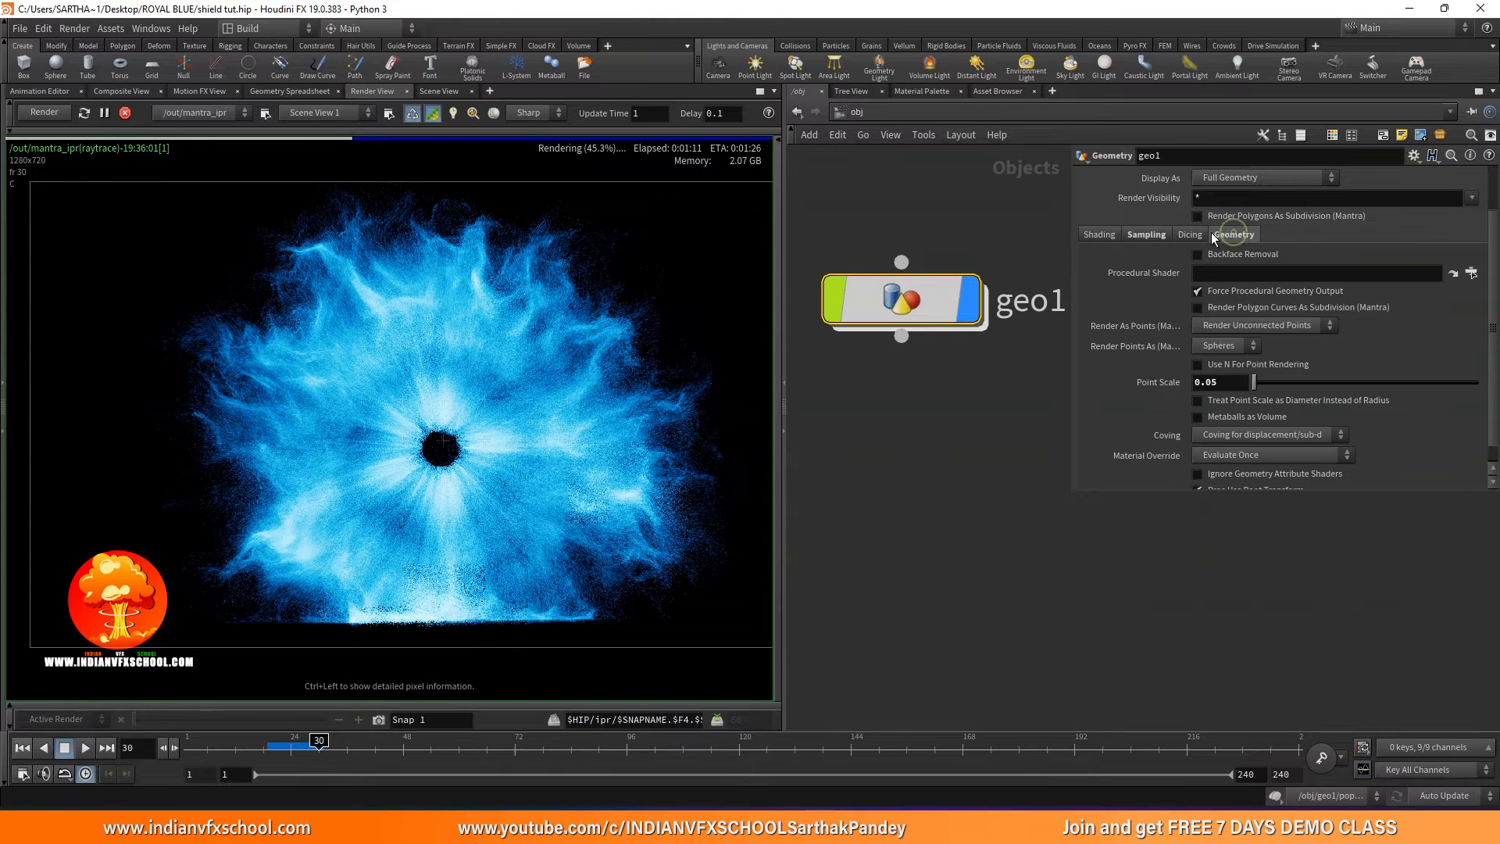
click(922, 91)
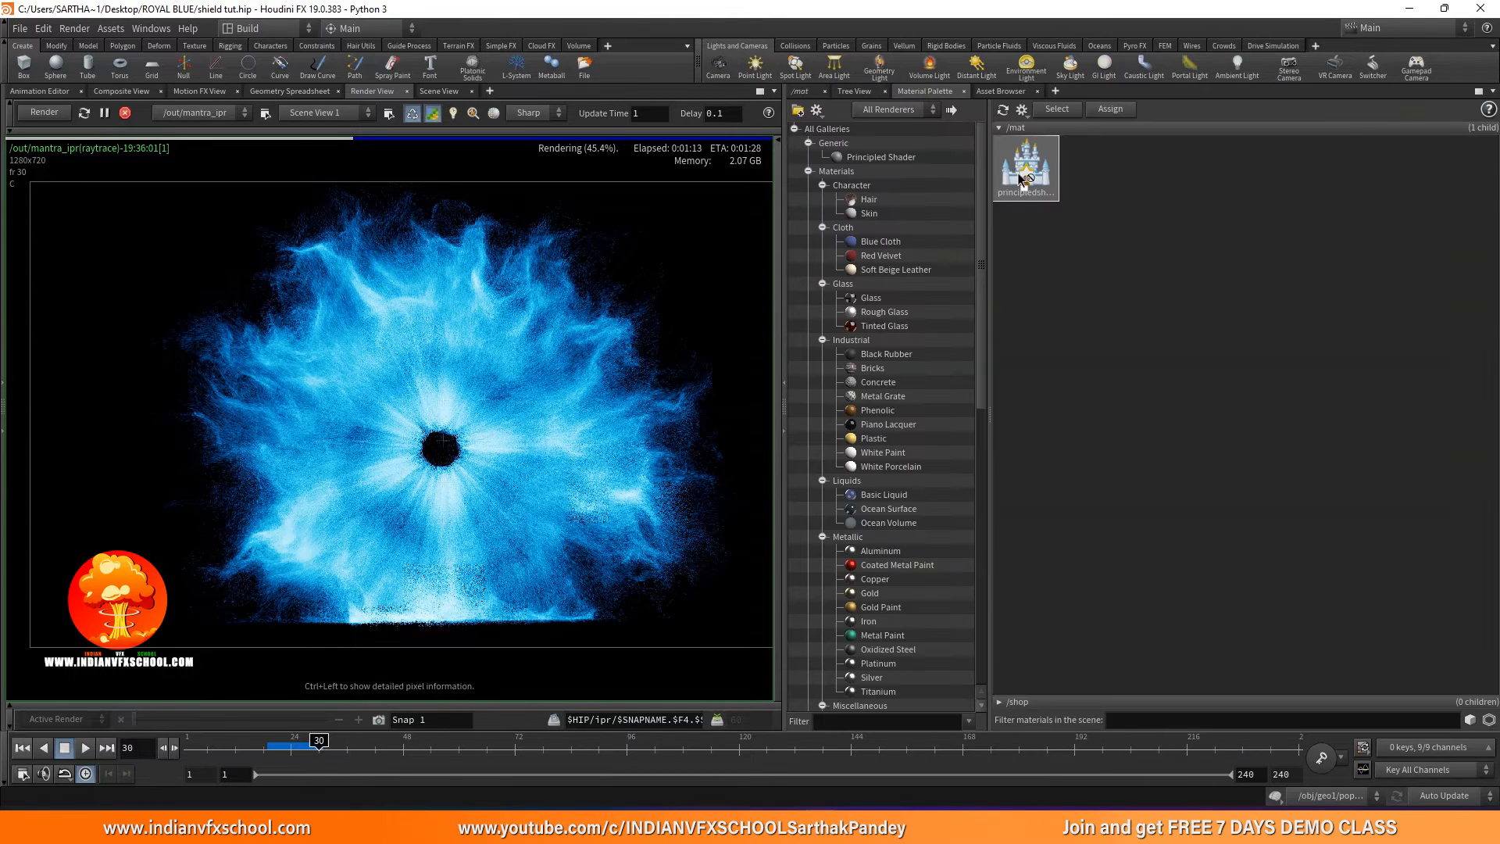
double_click(1019, 179)
scroll(972, 401, down, 2)
middle_drag(1054, 397, 914, 393)
scroll(965, 387, up, 2)
click(1210, 343)
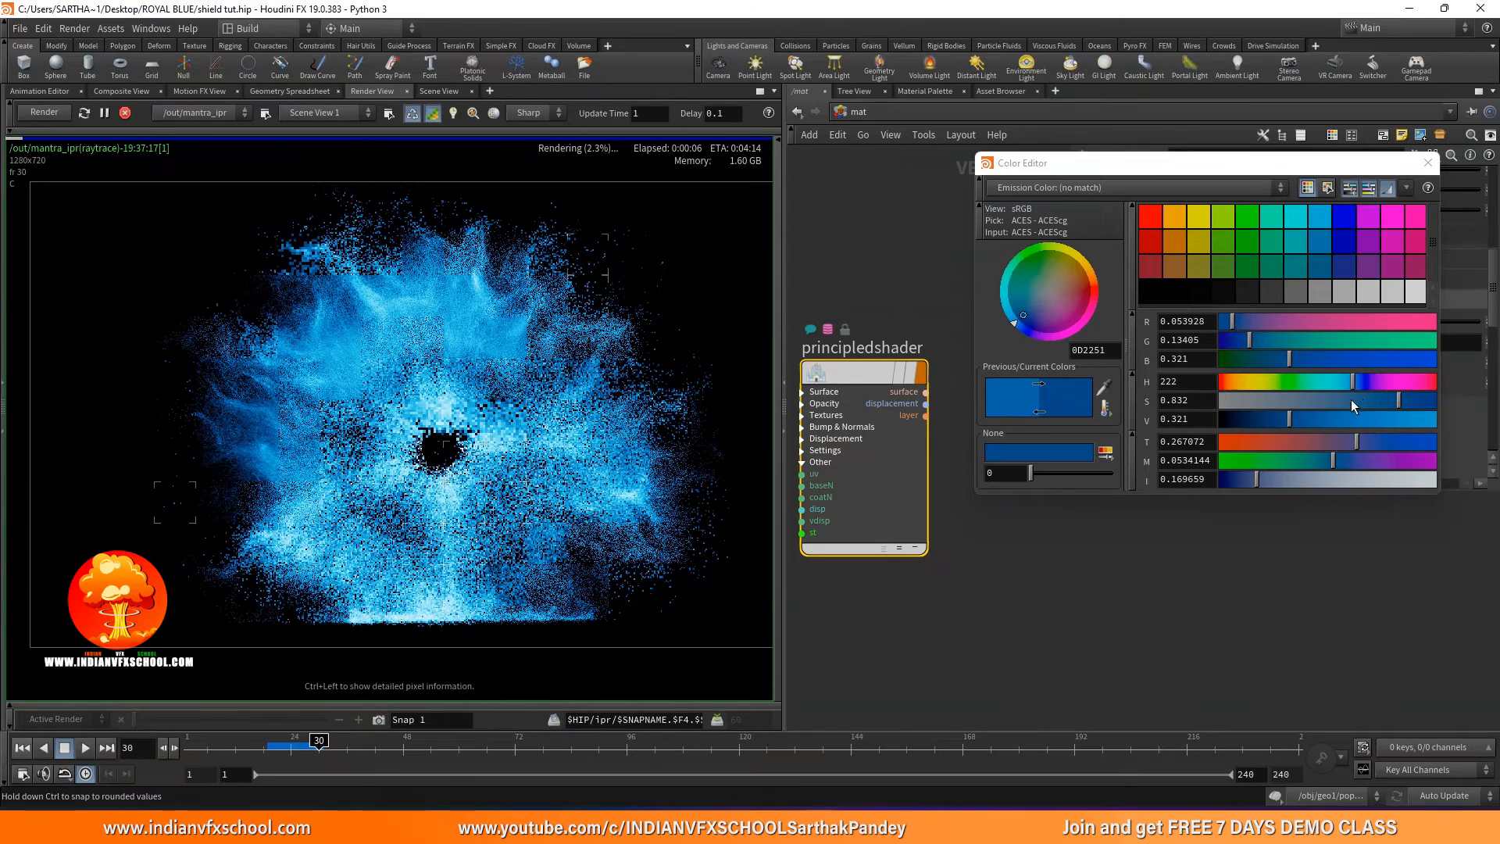
click(1279, 421)
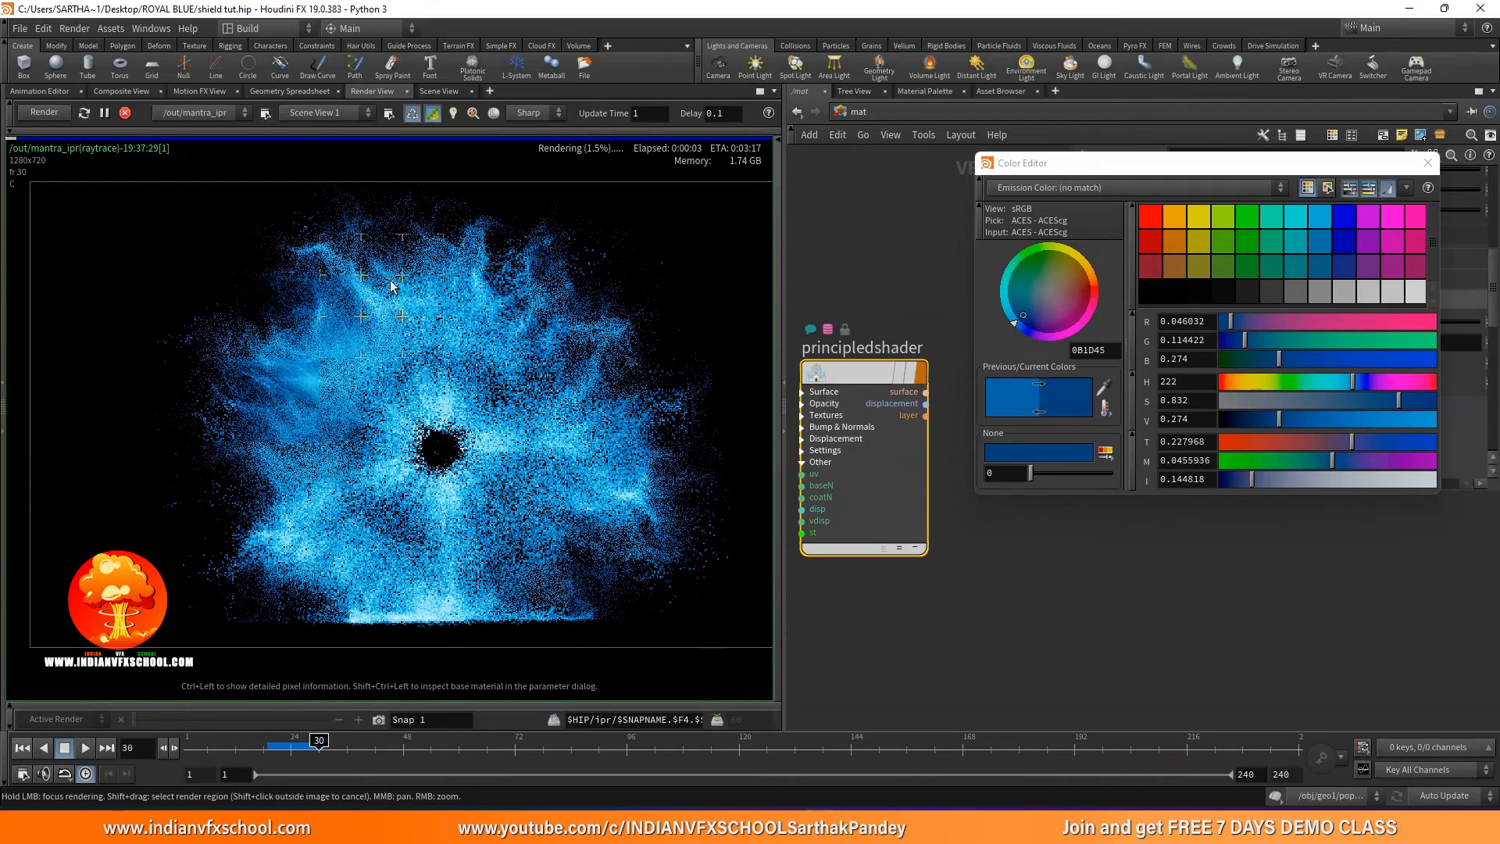
Adjust the Emission Color's intensity to 0.153, and check the particle colour around the core in the live render.
scroll(450, 420, up, 4)
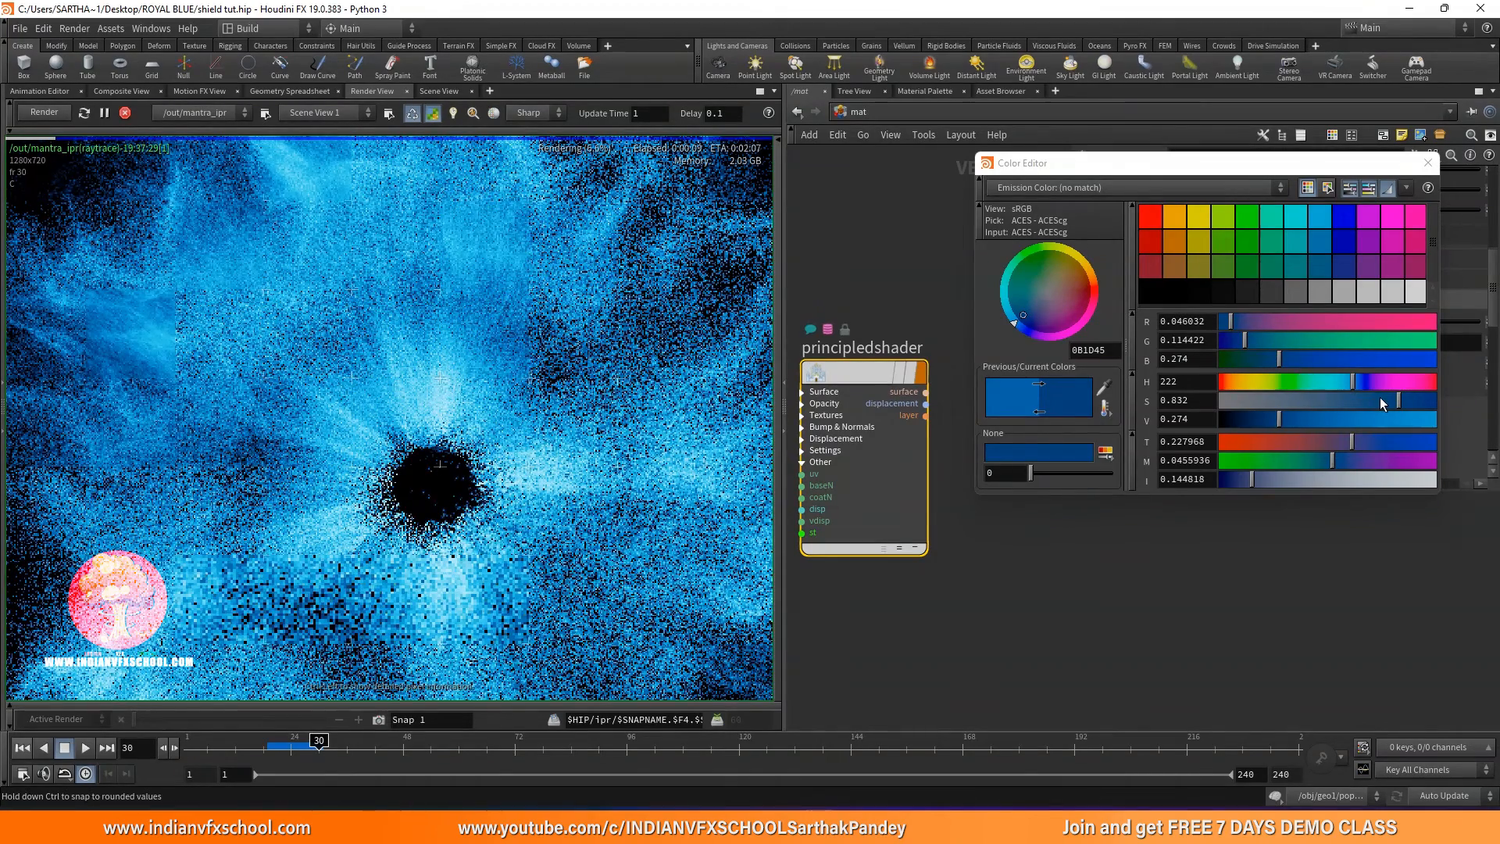
click(1267, 479)
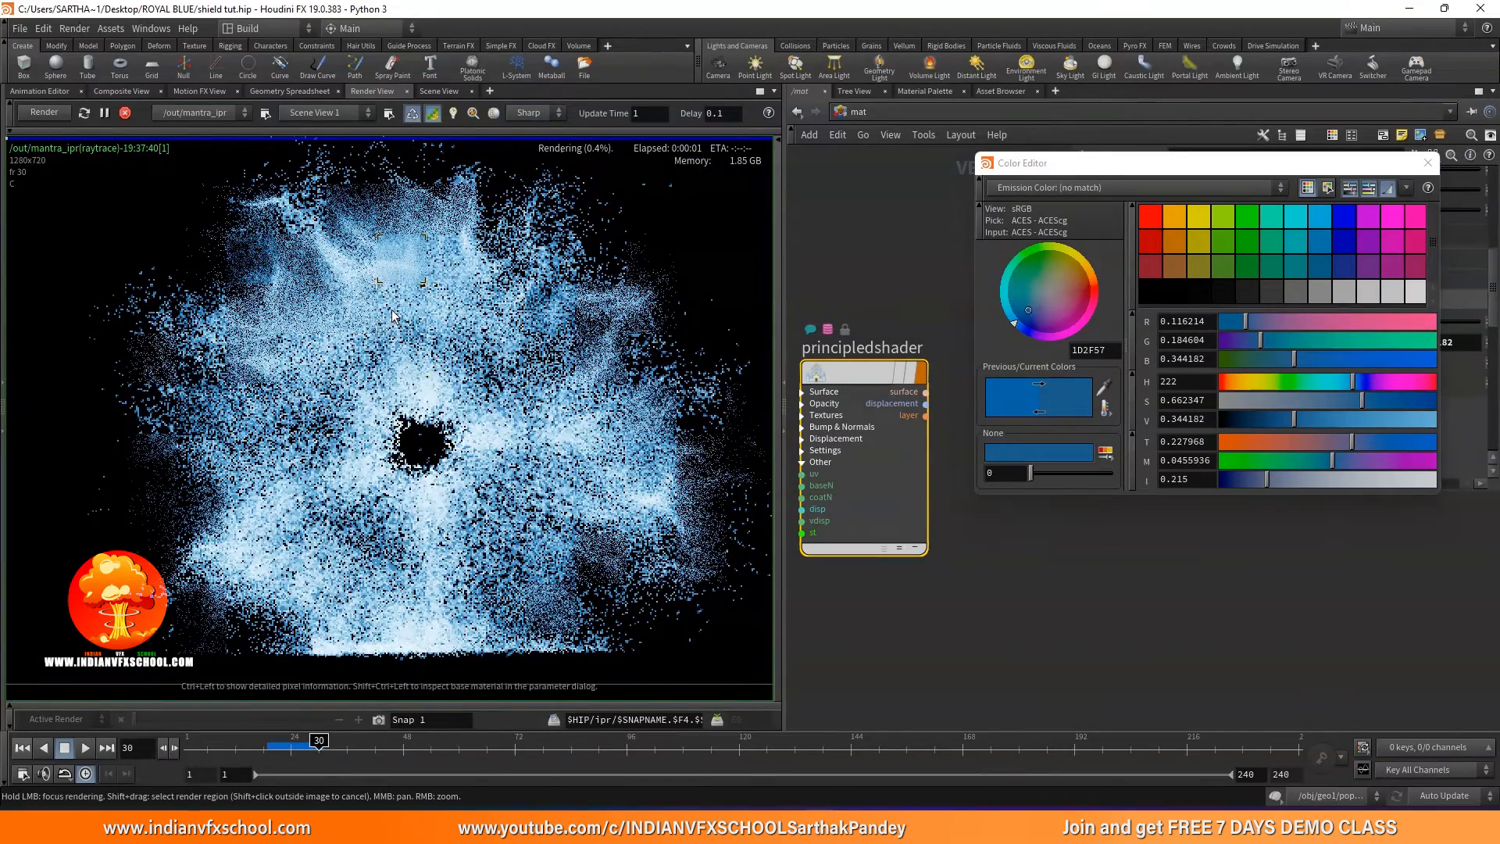
drag(1258, 480, 1255, 480)
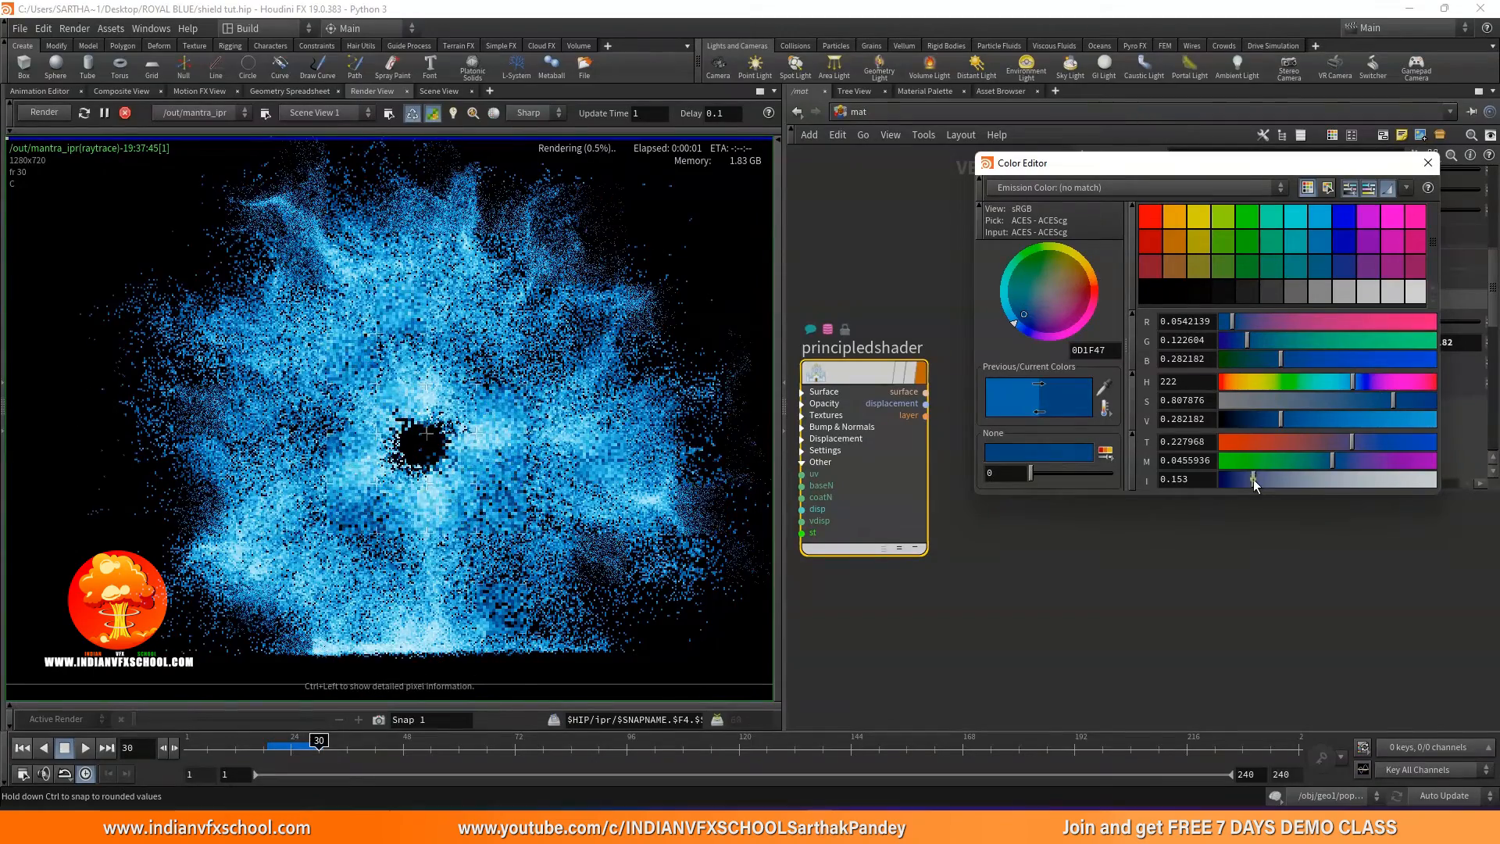
click(393, 414)
drag(391, 409, 349, 382)
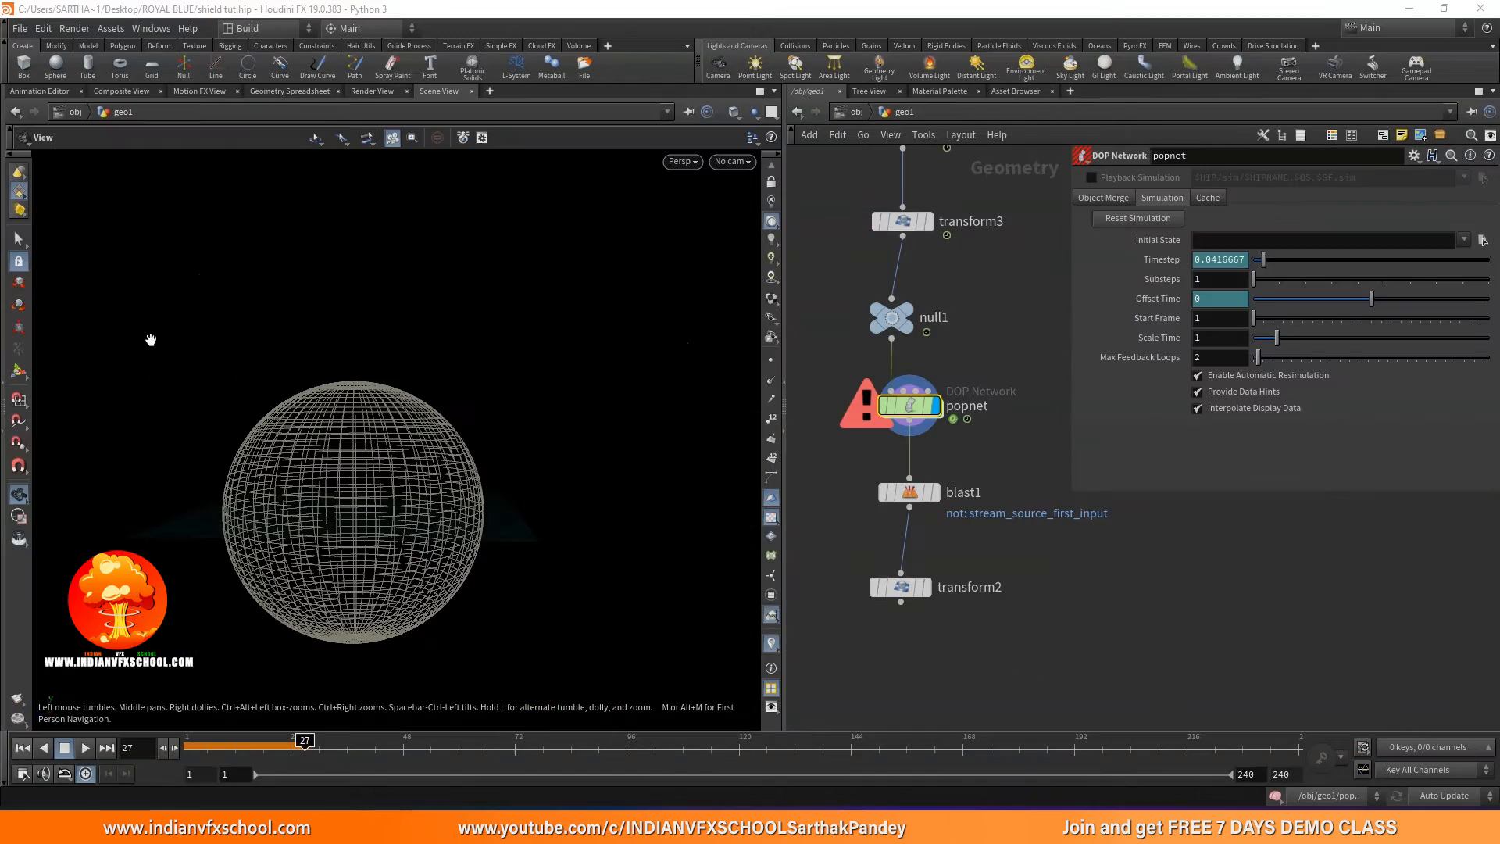
Review the shield render, play energyRound.mov from the shield folder in VLC media player for comparison, and return to Houdini.
click(372, 91)
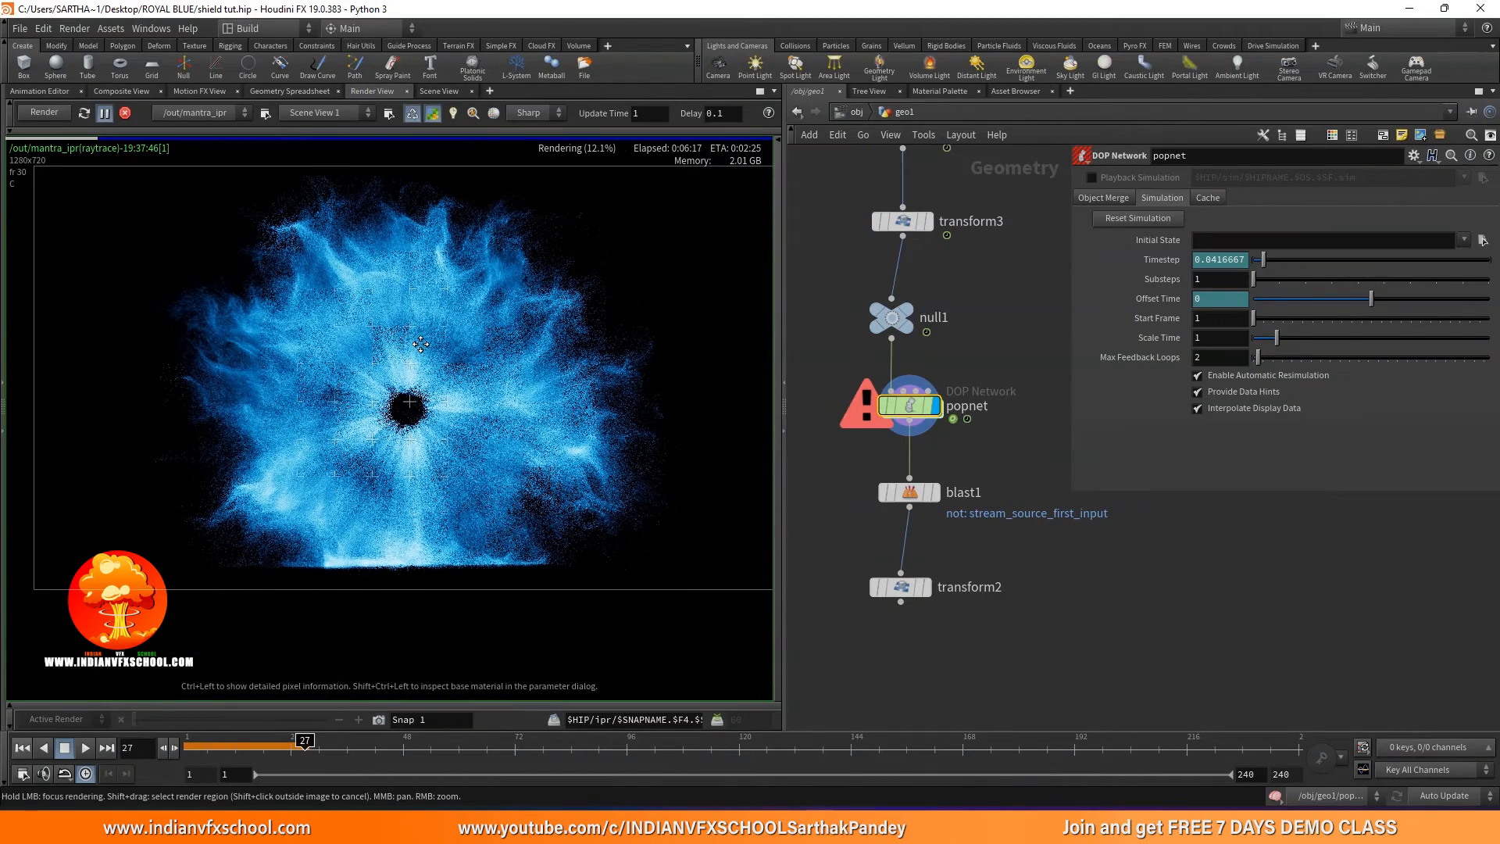
scroll(422, 388, up, 2)
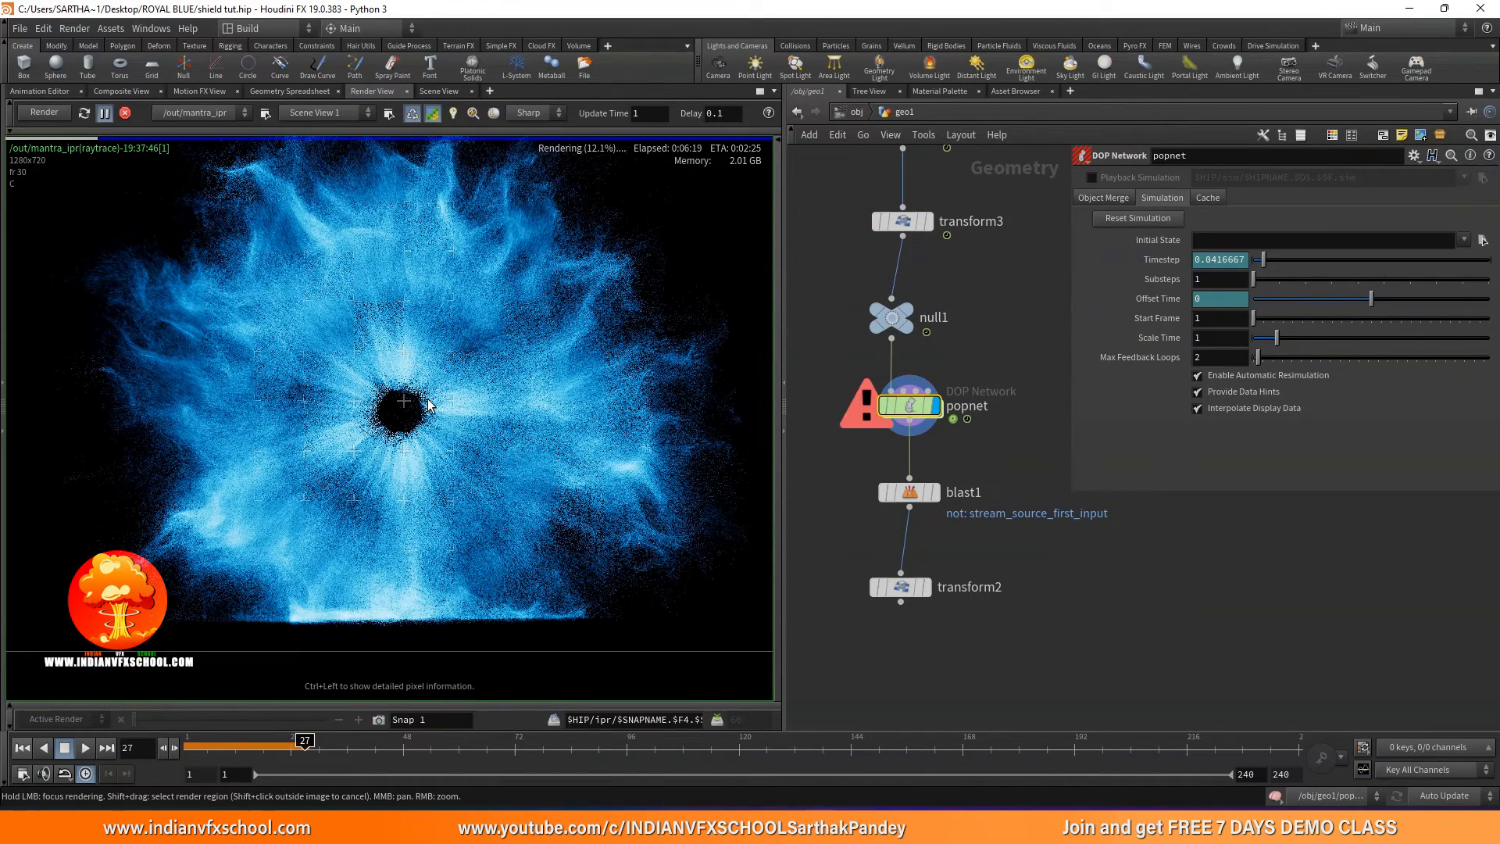
click(785, 826)
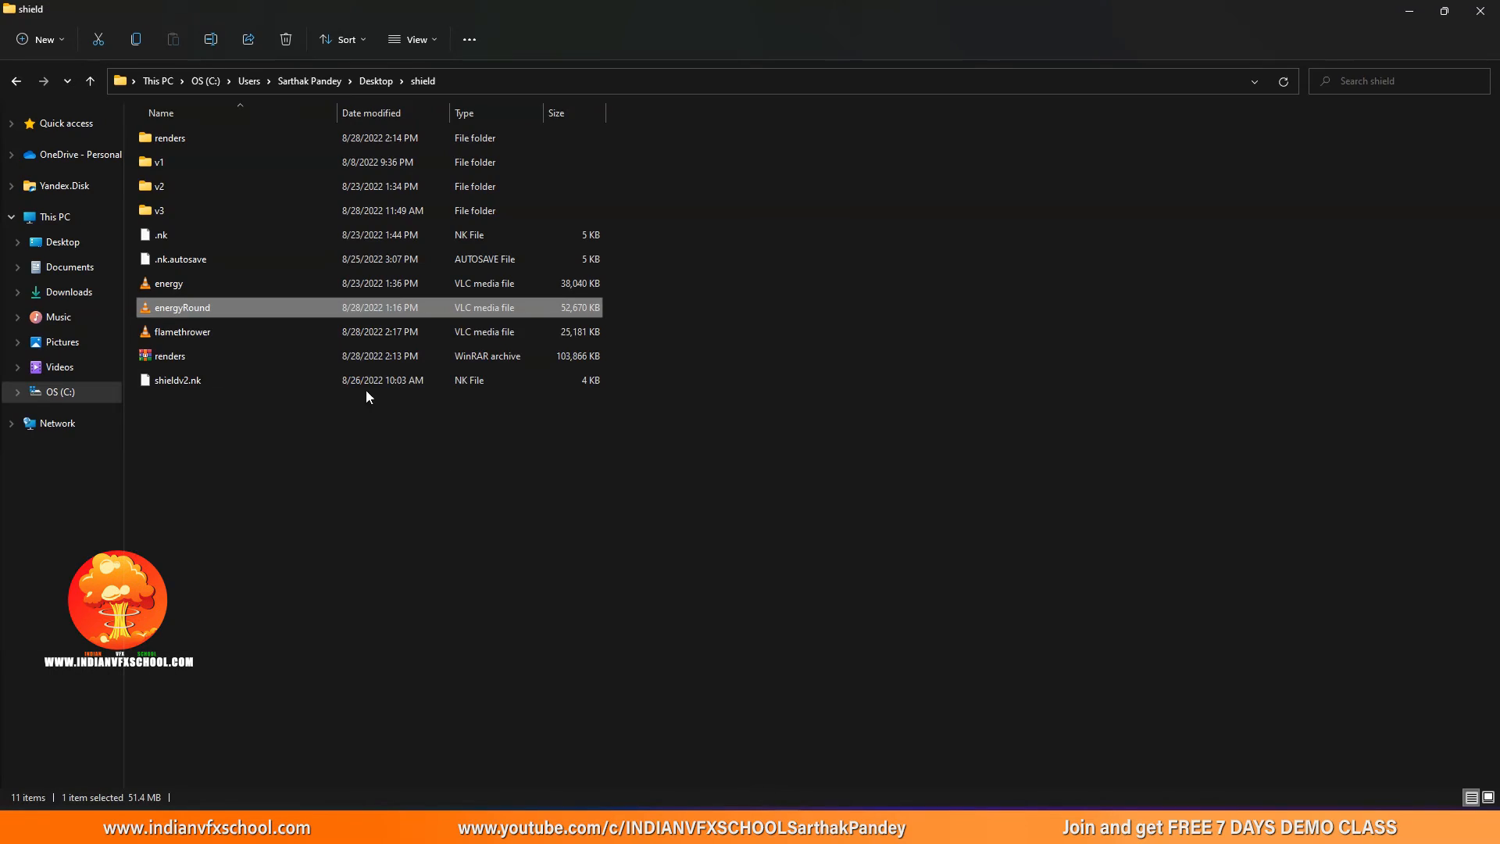
double_click(234, 307)
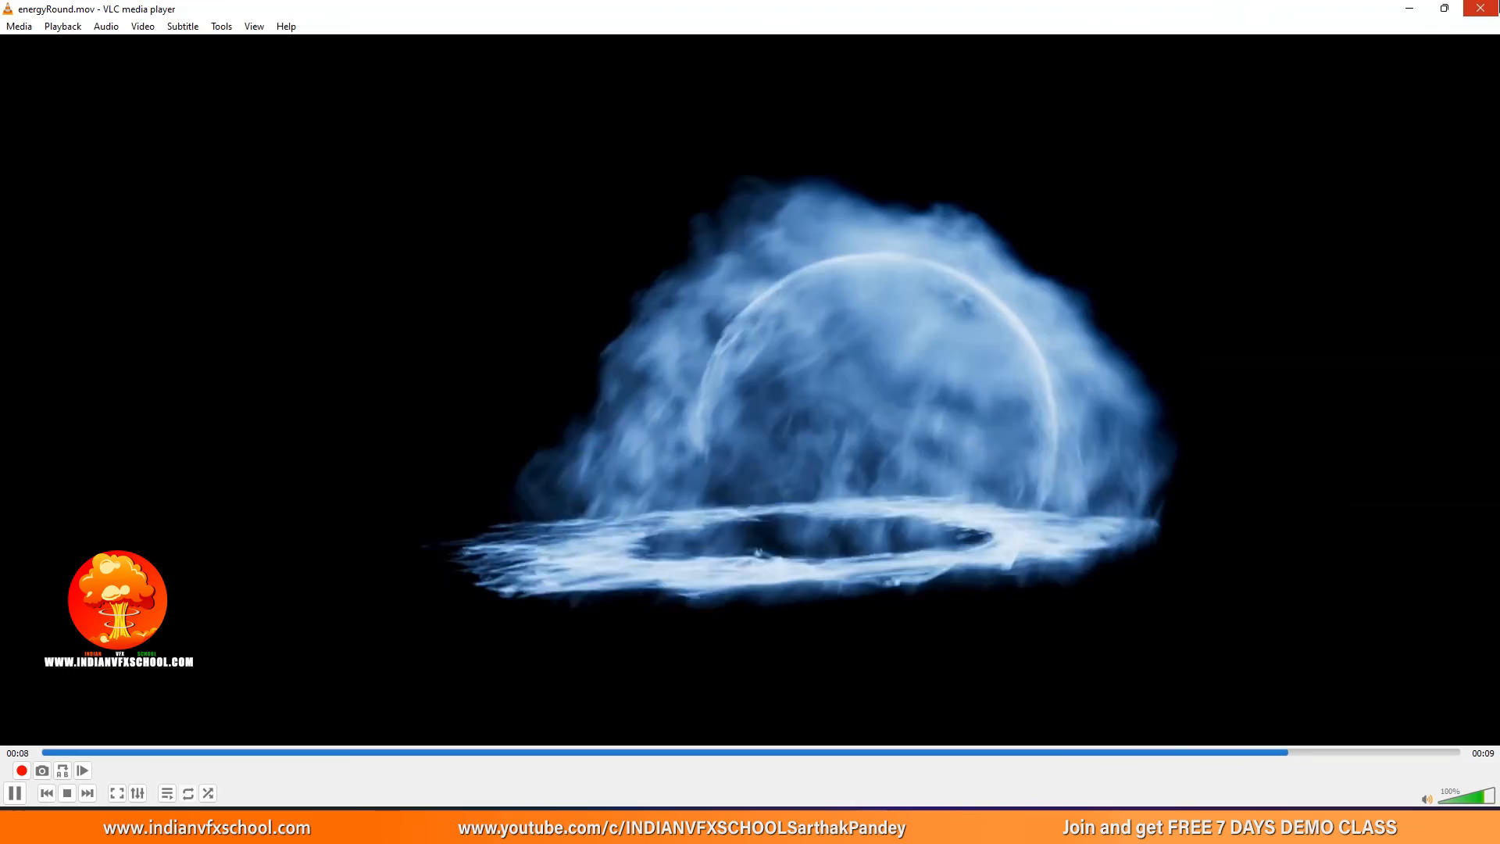
click(1496, 2)
click(818, 825)
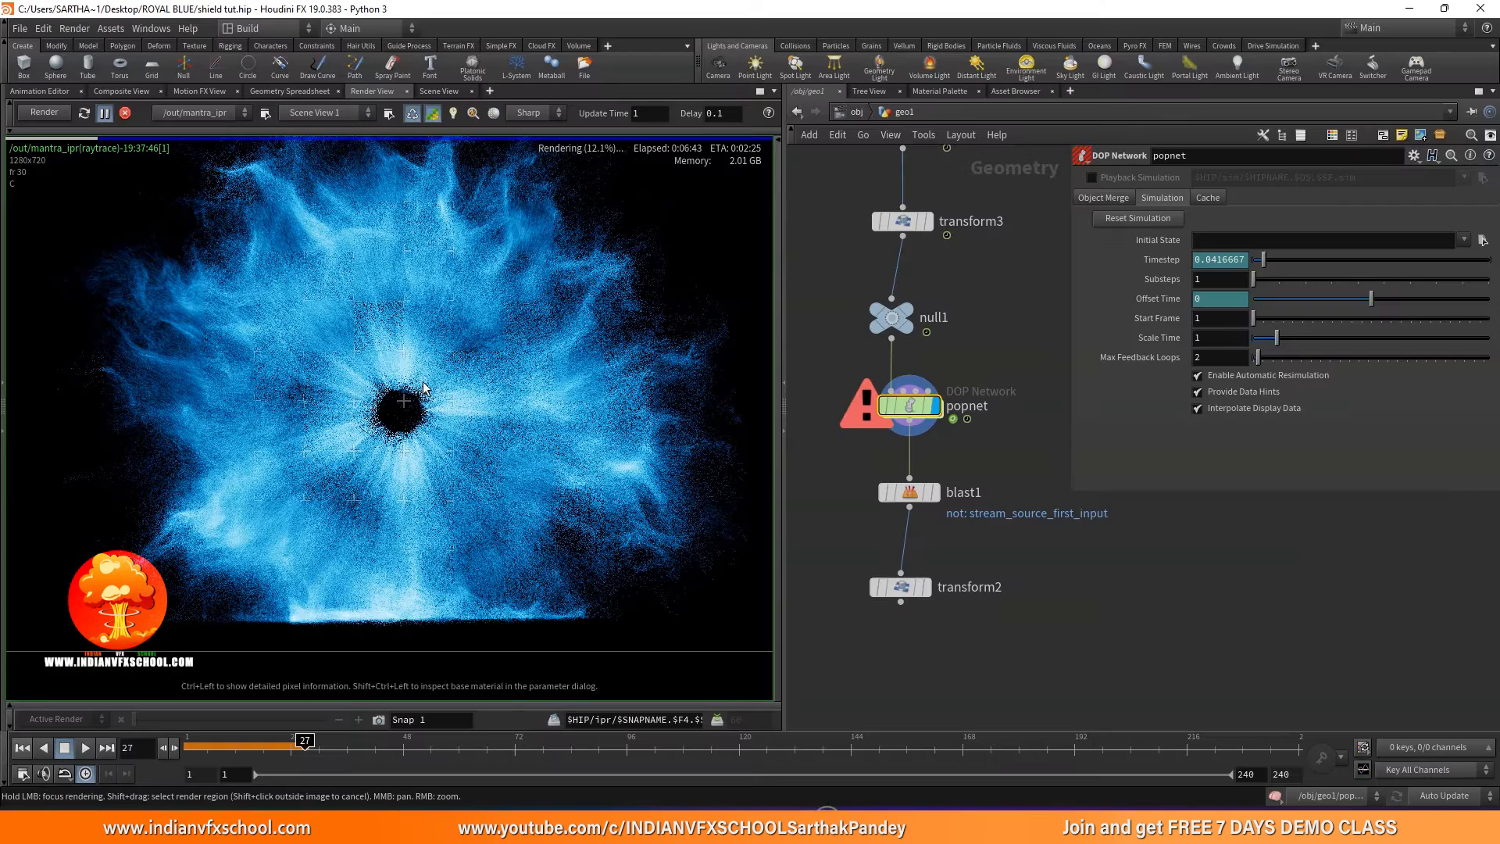
Inspect the rendered blue particles around the dark core, both close up and as a whole.
middle_drag(383, 337, 415, 375)
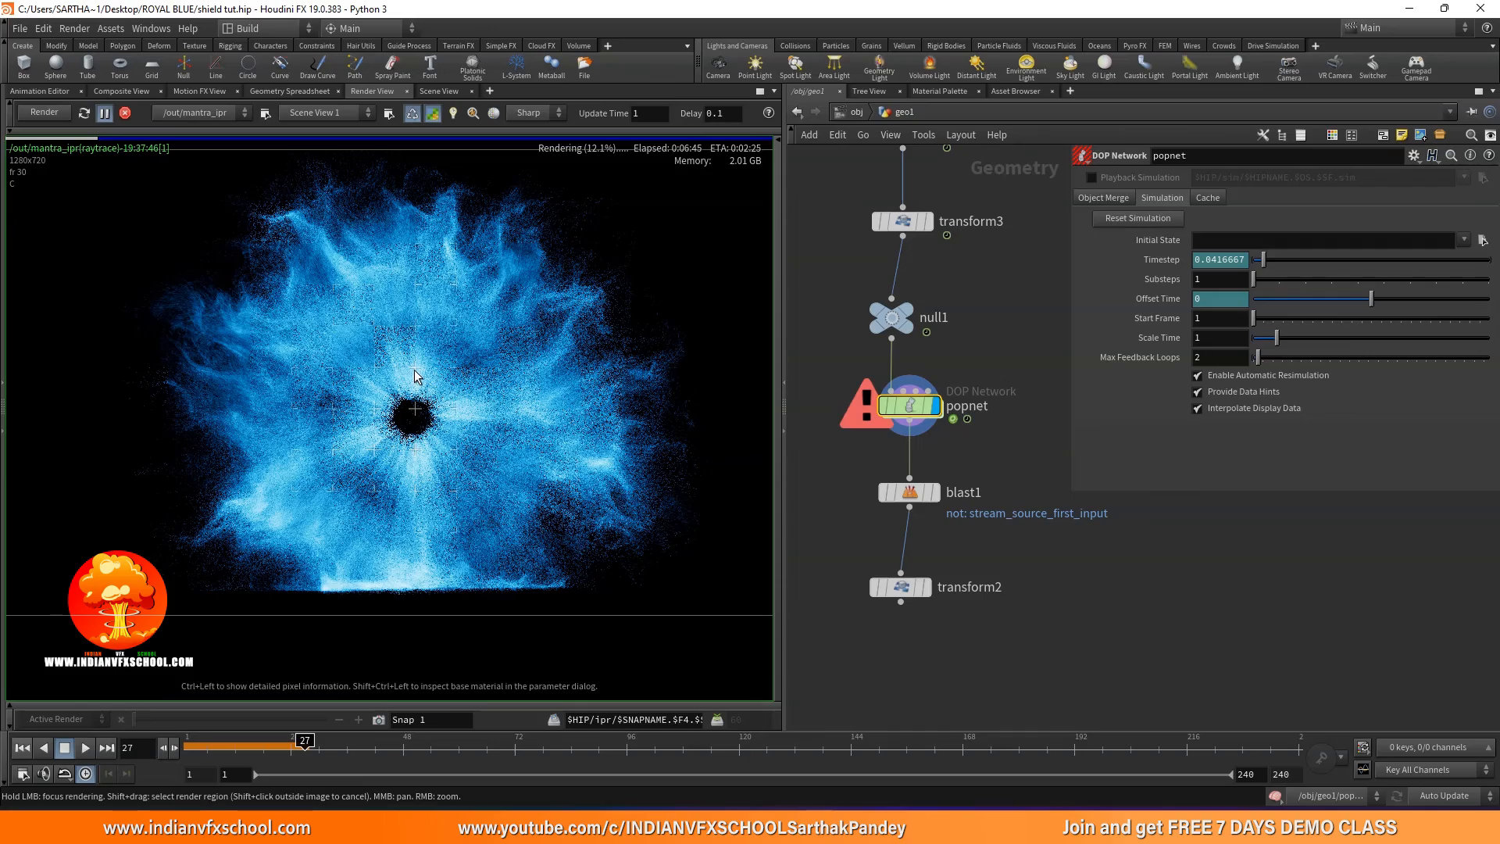
scroll(369, 363, up, 2)
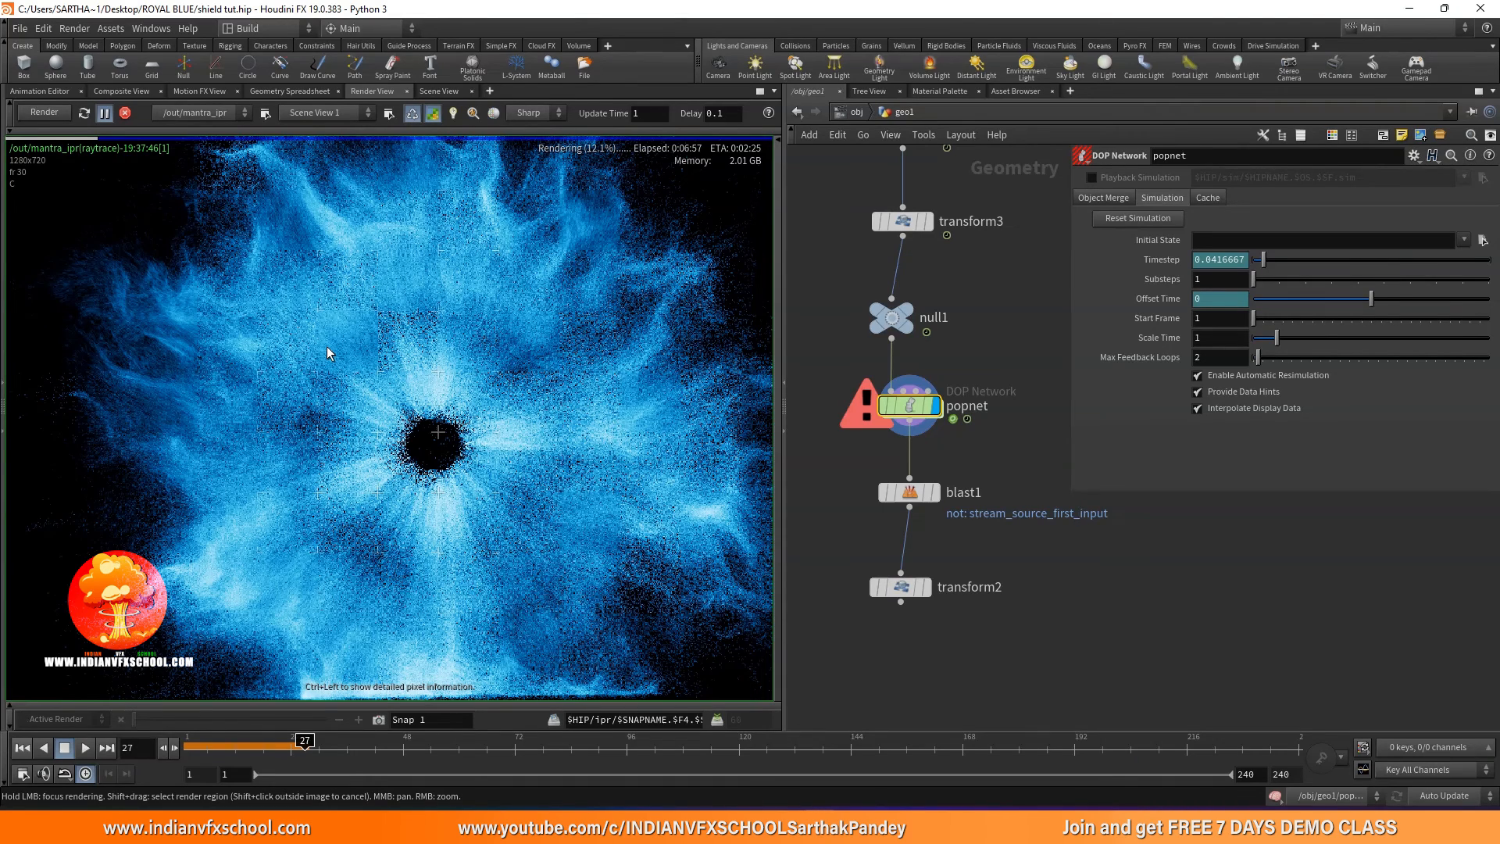
scroll(327, 345, down, 2)
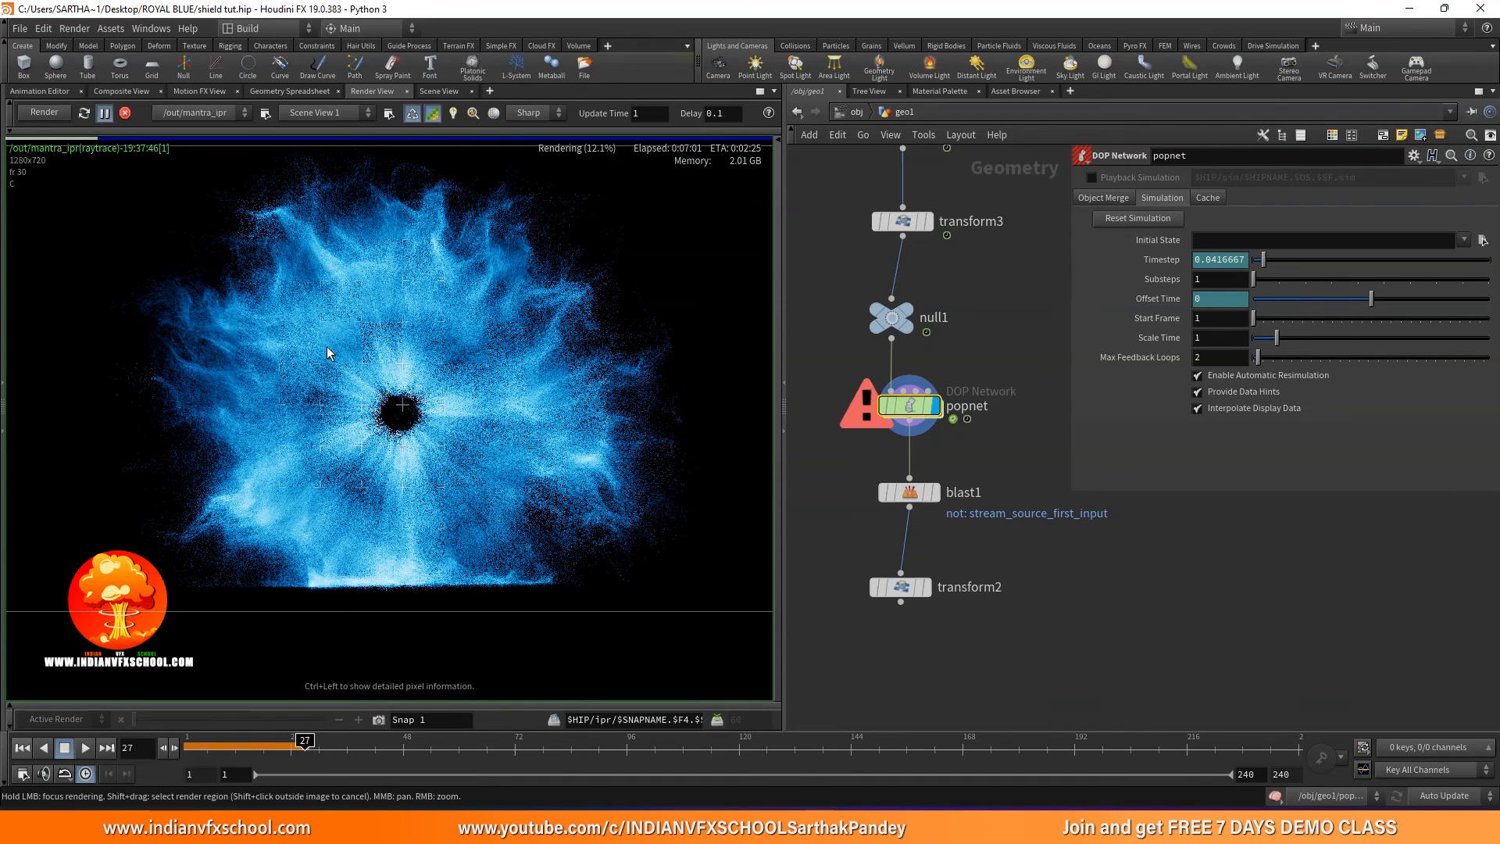
scroll(355, 350, up, 2)
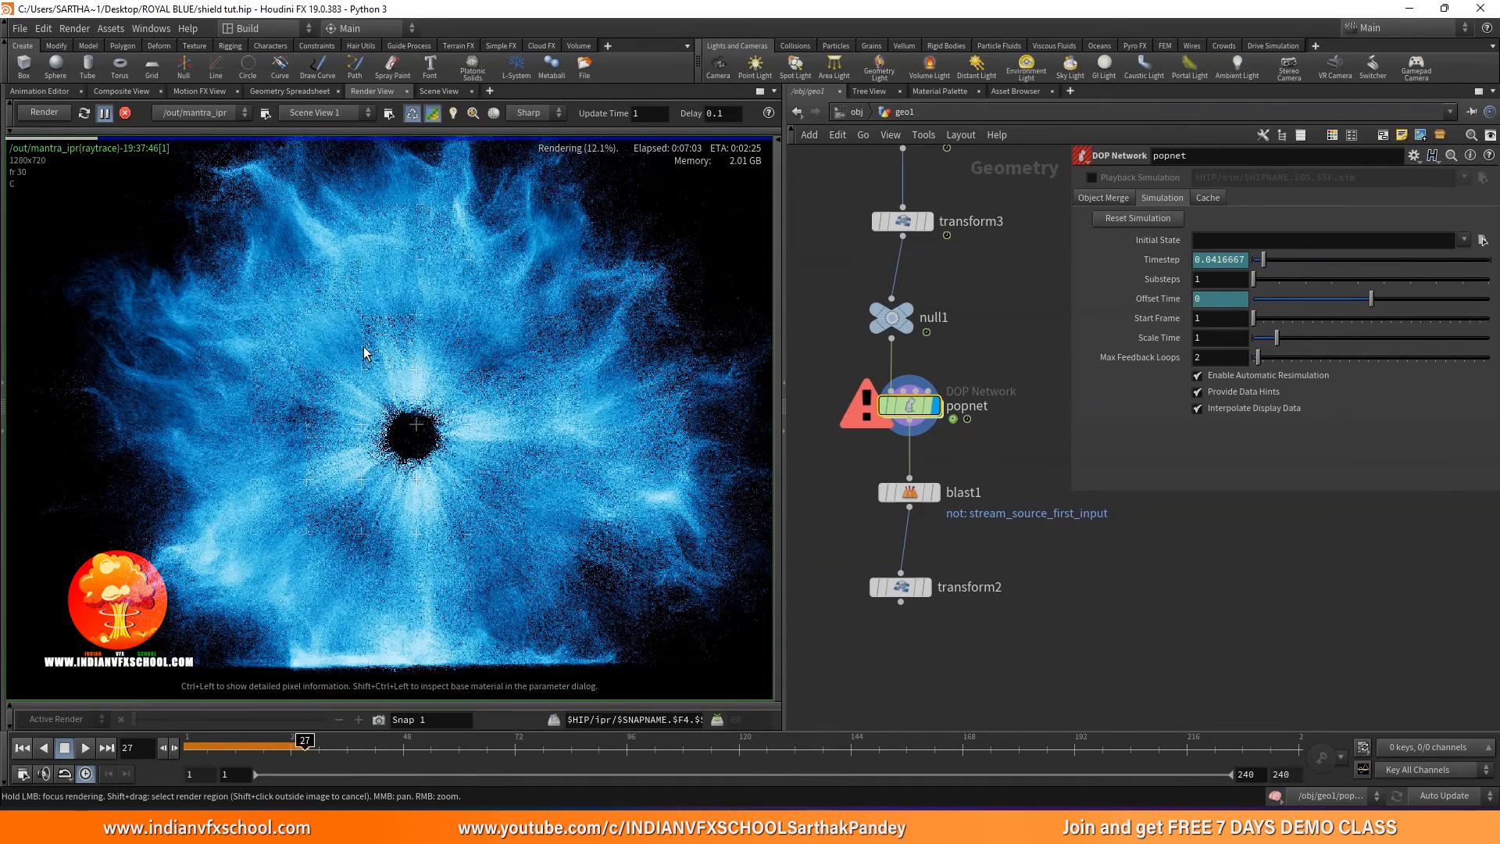